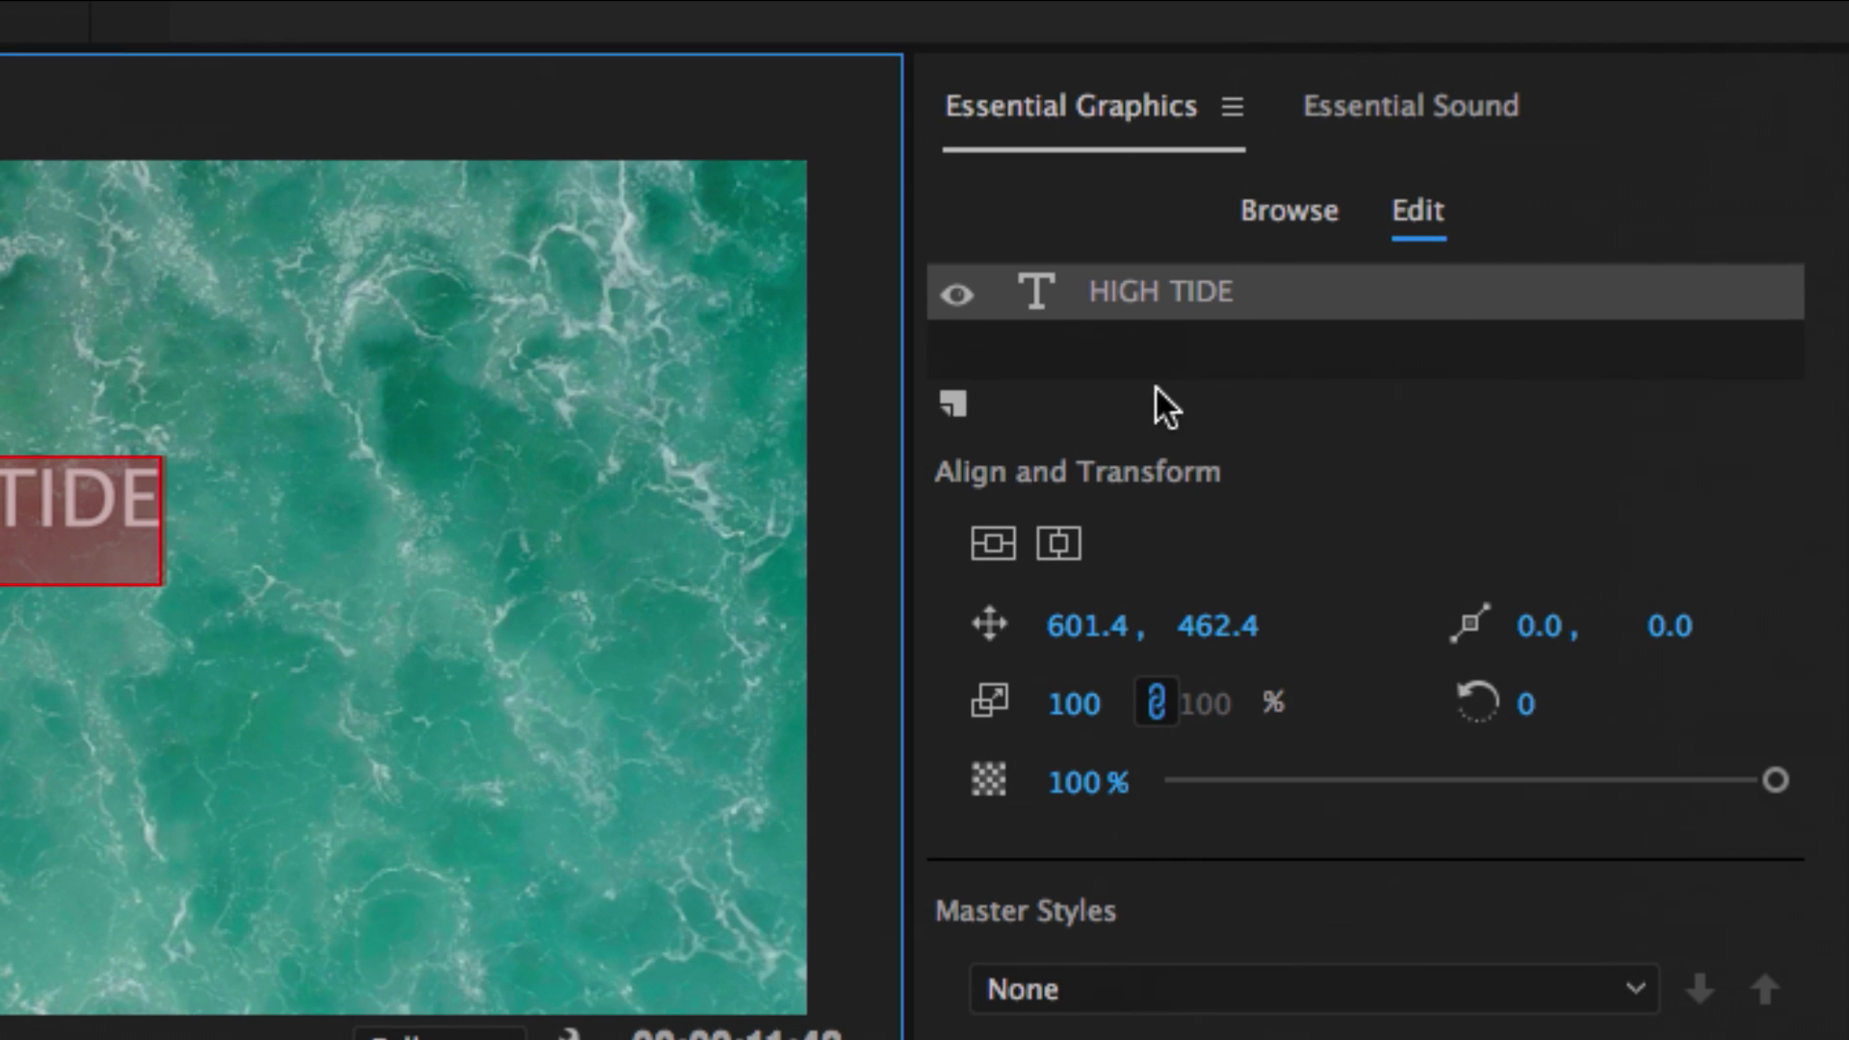
- Center the HIGH TIDE title vertically and horizontally in the frame
left_click(1045, 557)
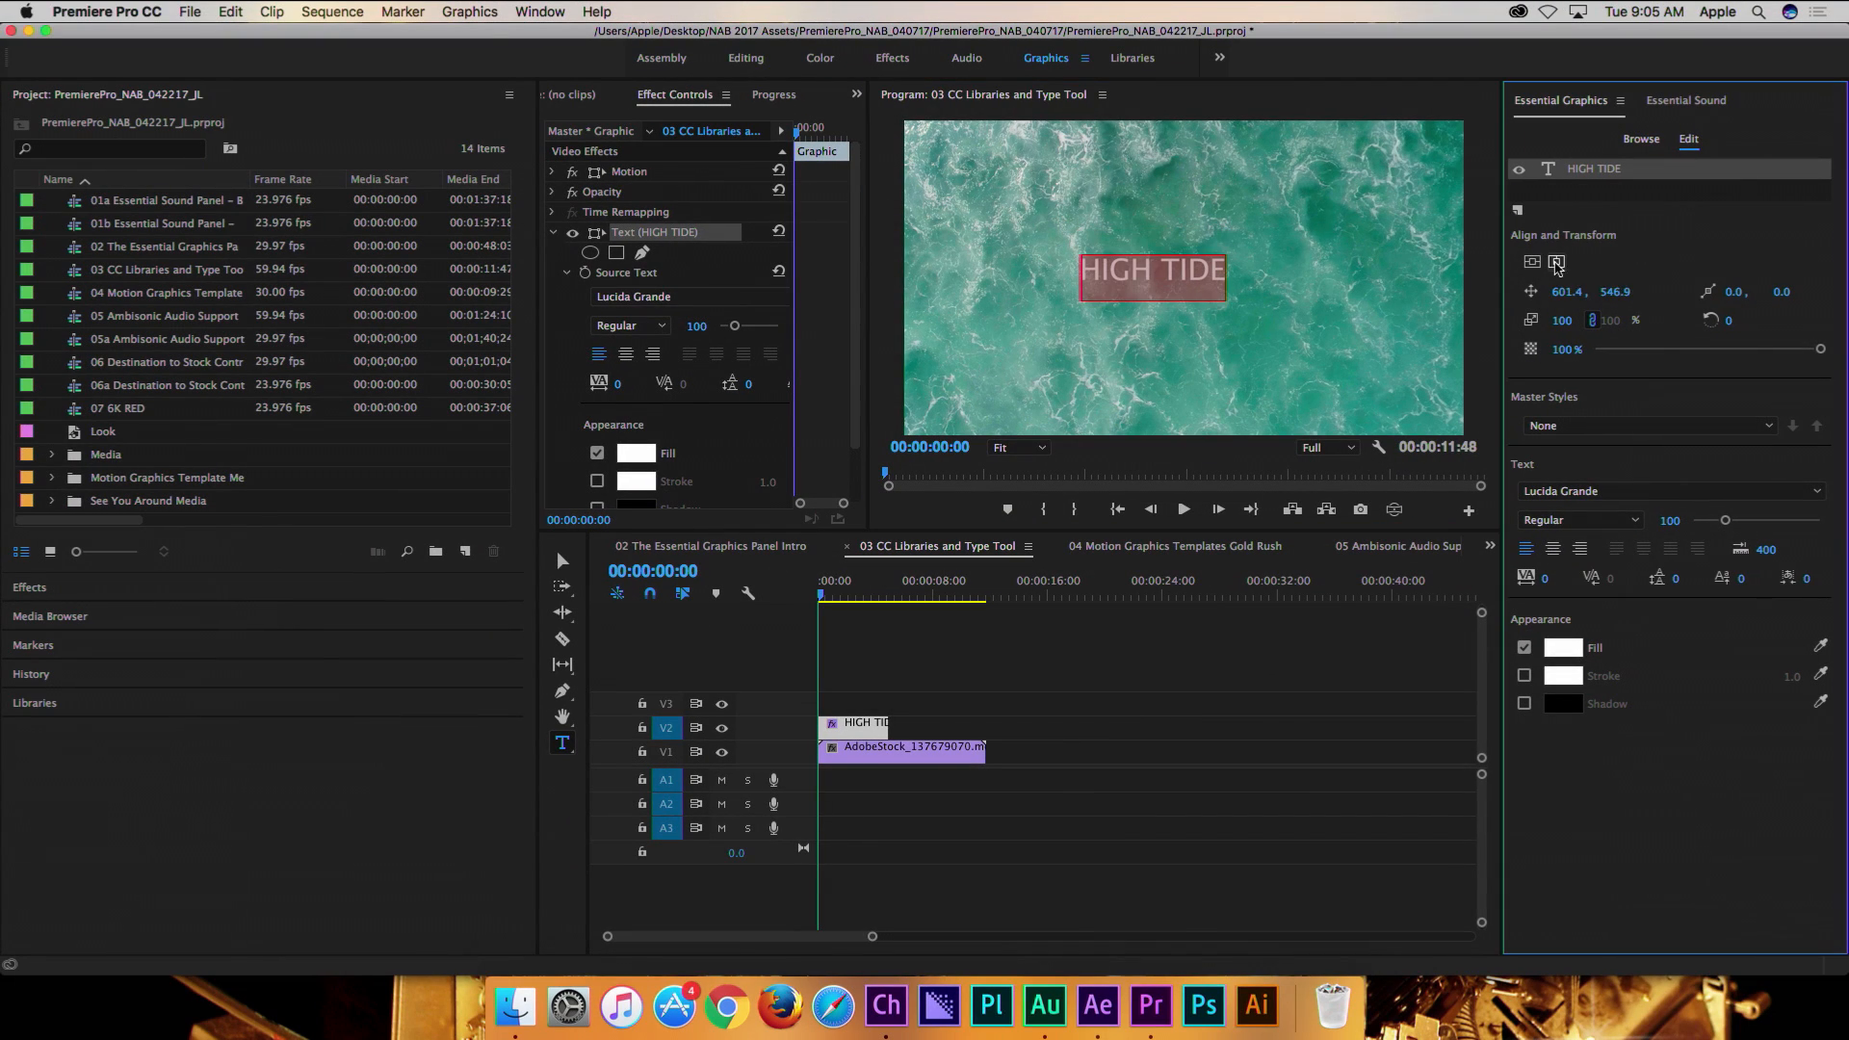
left_click(1557, 263)
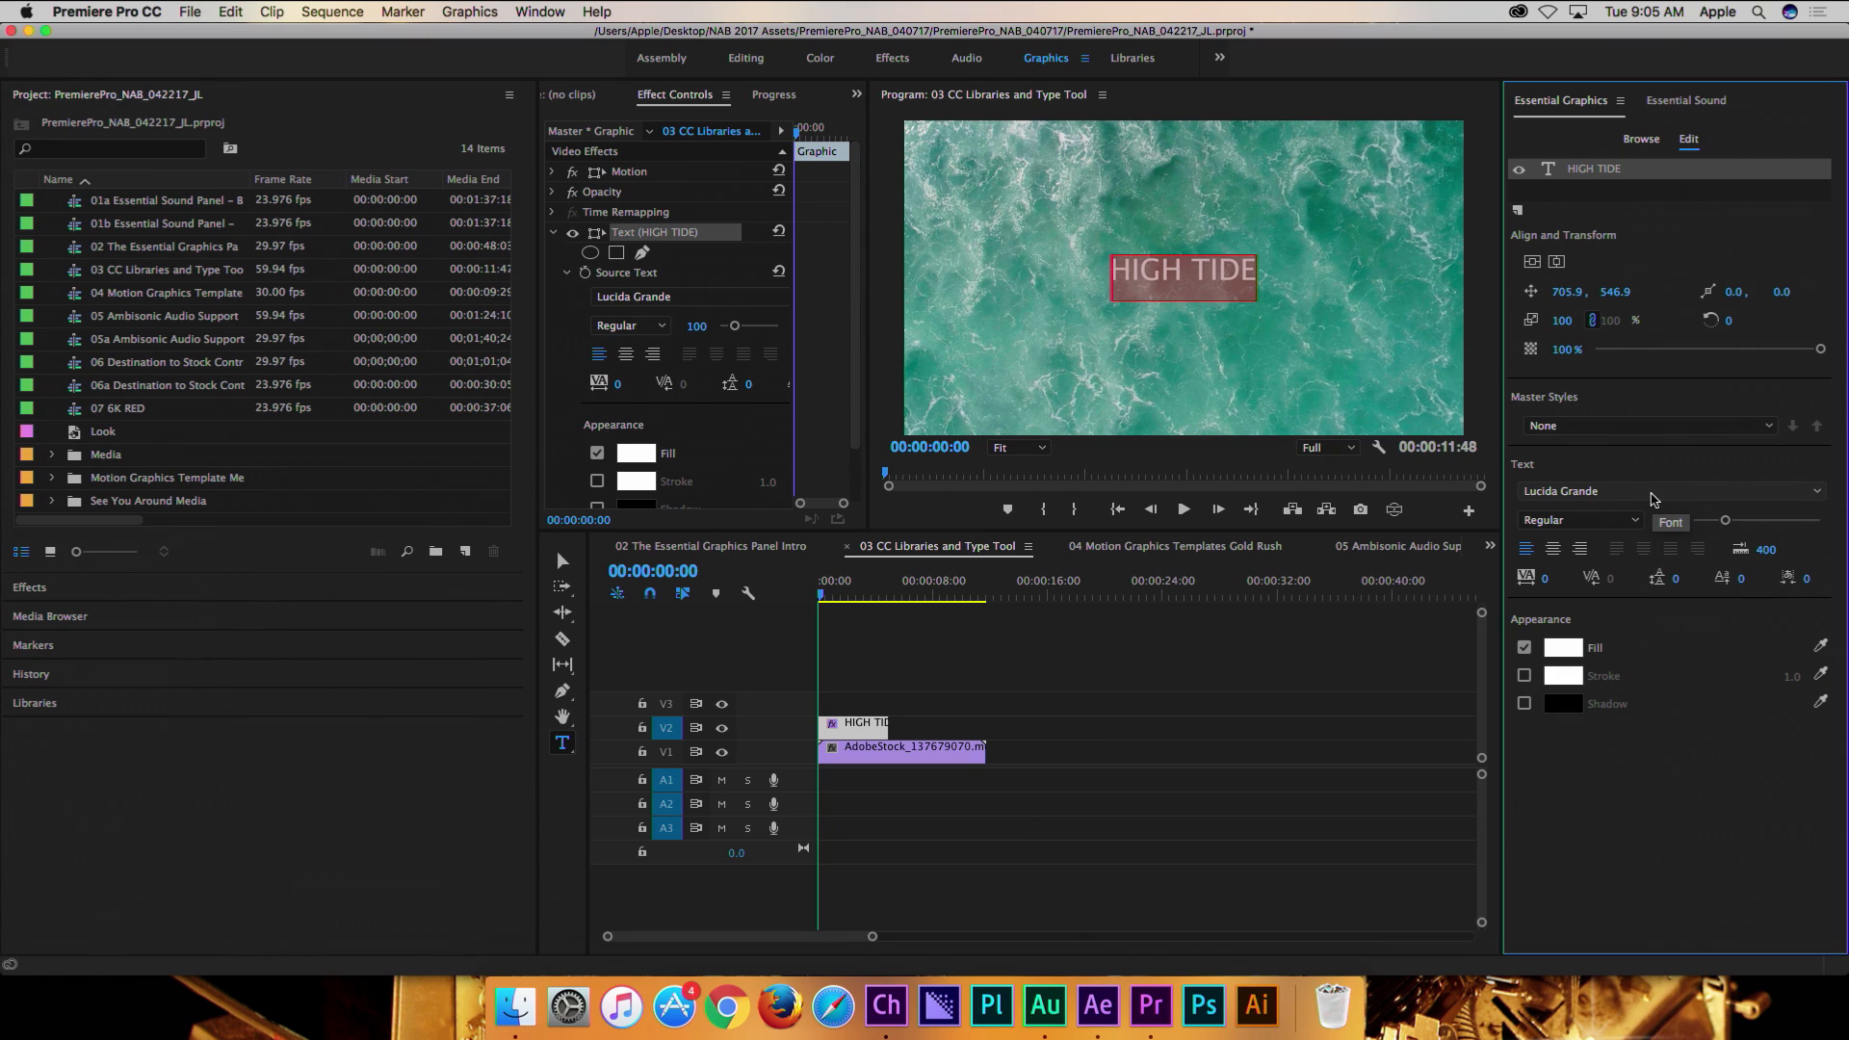
- Set the HIGH TIDE title to Paralucent Extra Light at size 181 and recenter it in the frame
scroll(1653, 493, "down", 4)
scroll(1652, 493, "down", 5)
scroll(1652, 493, "down", 4)
scroll(1652, 495, "down", 3)
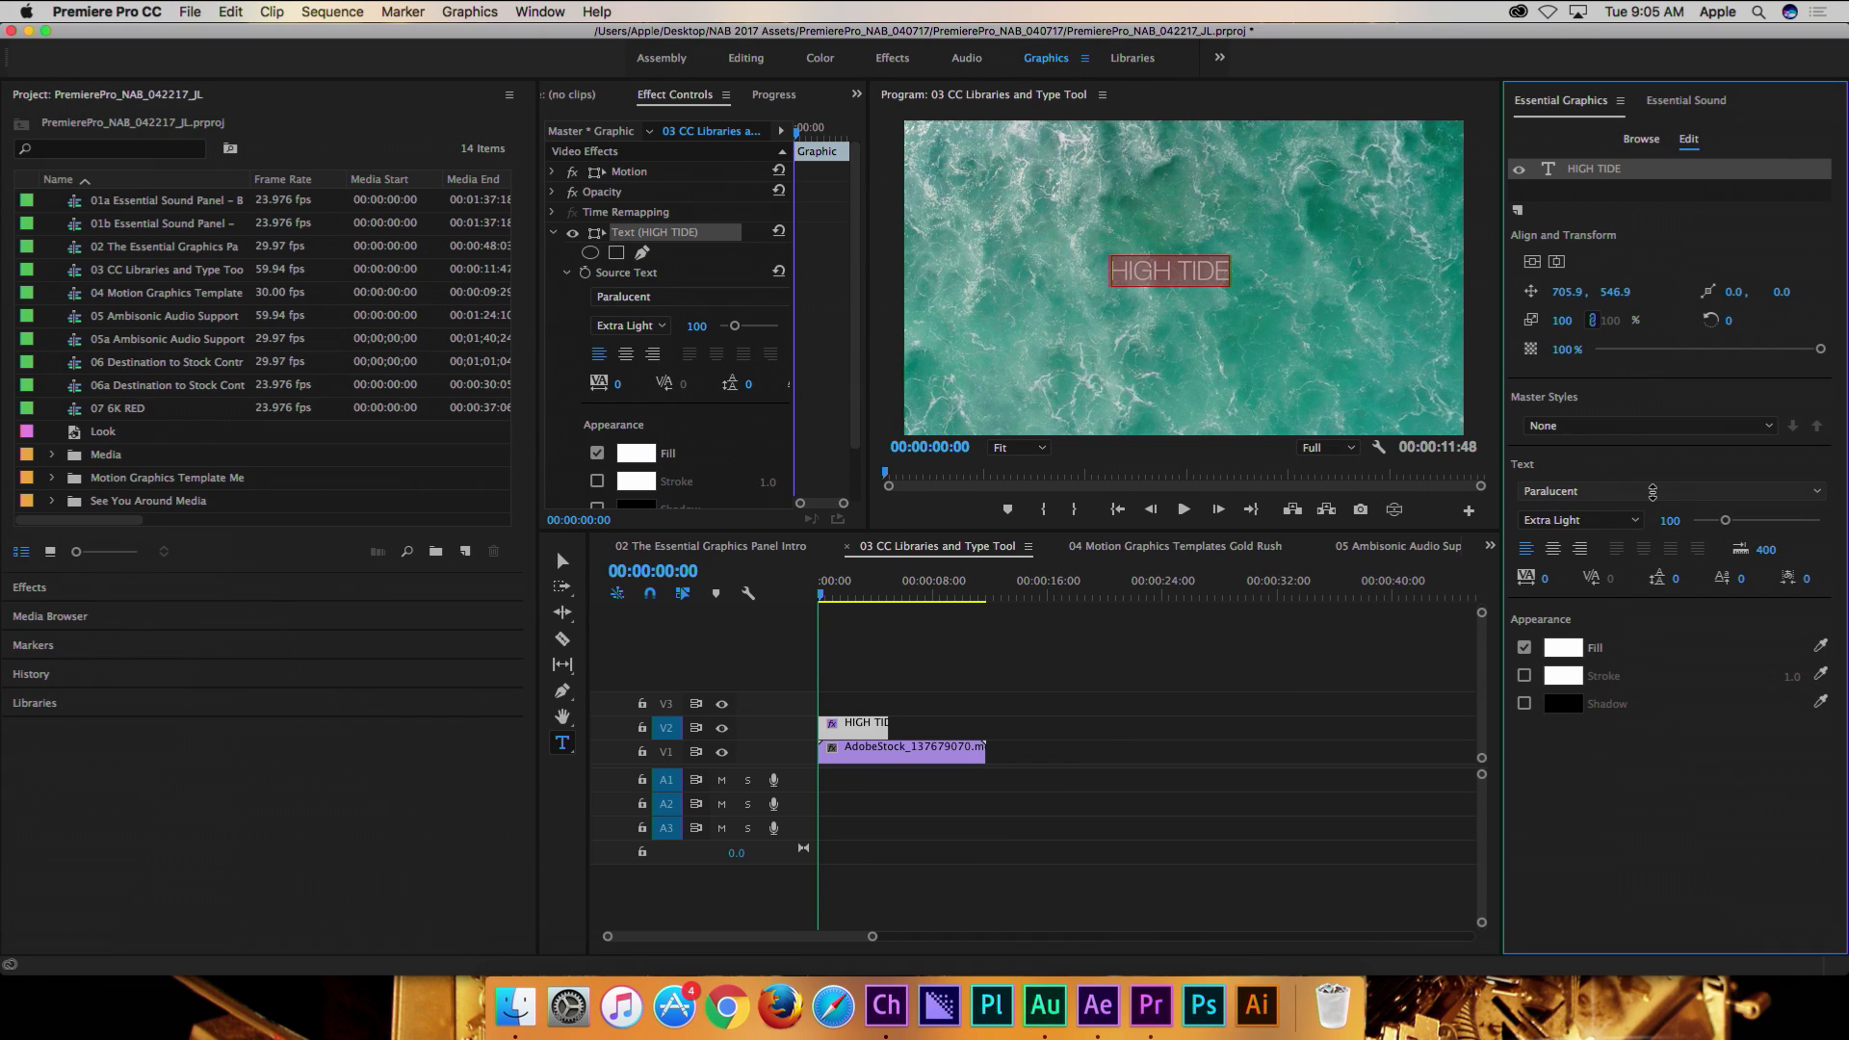
left_click(1627, 521)
left_click(1627, 523)
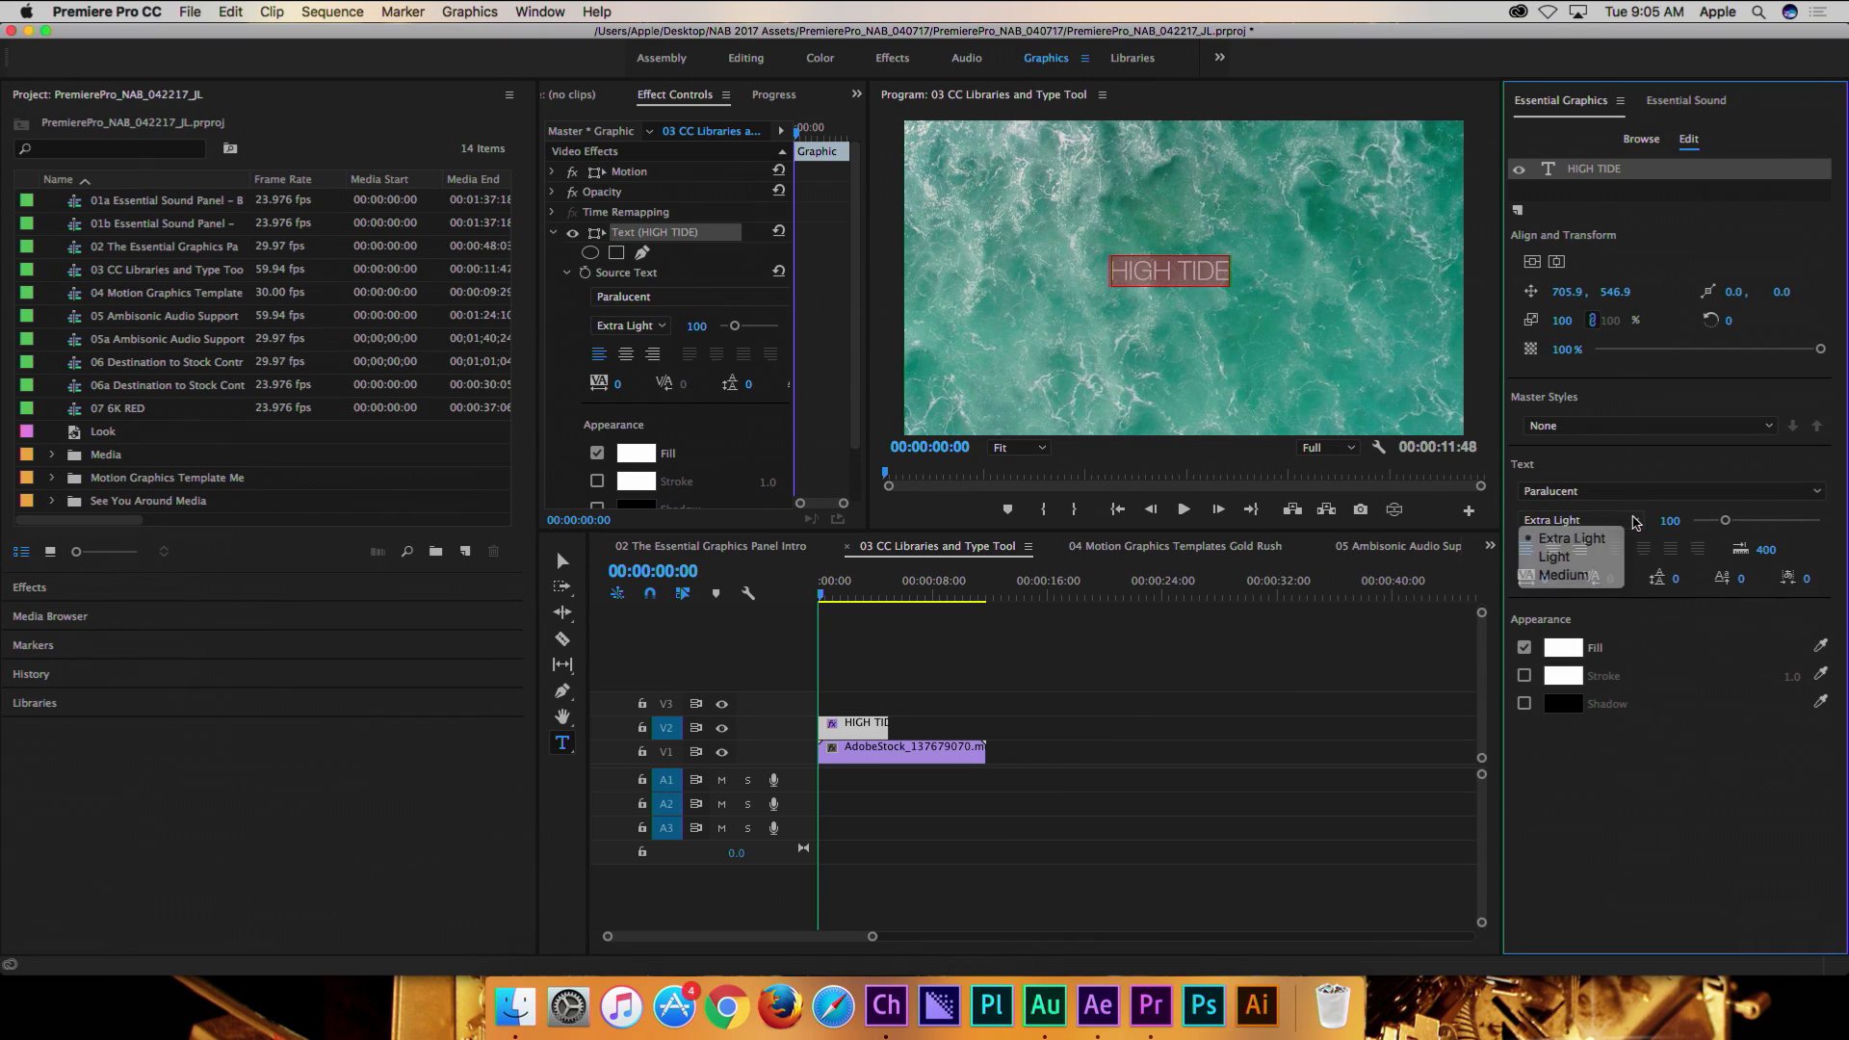
left_click_drag(1723, 521, 1751, 521)
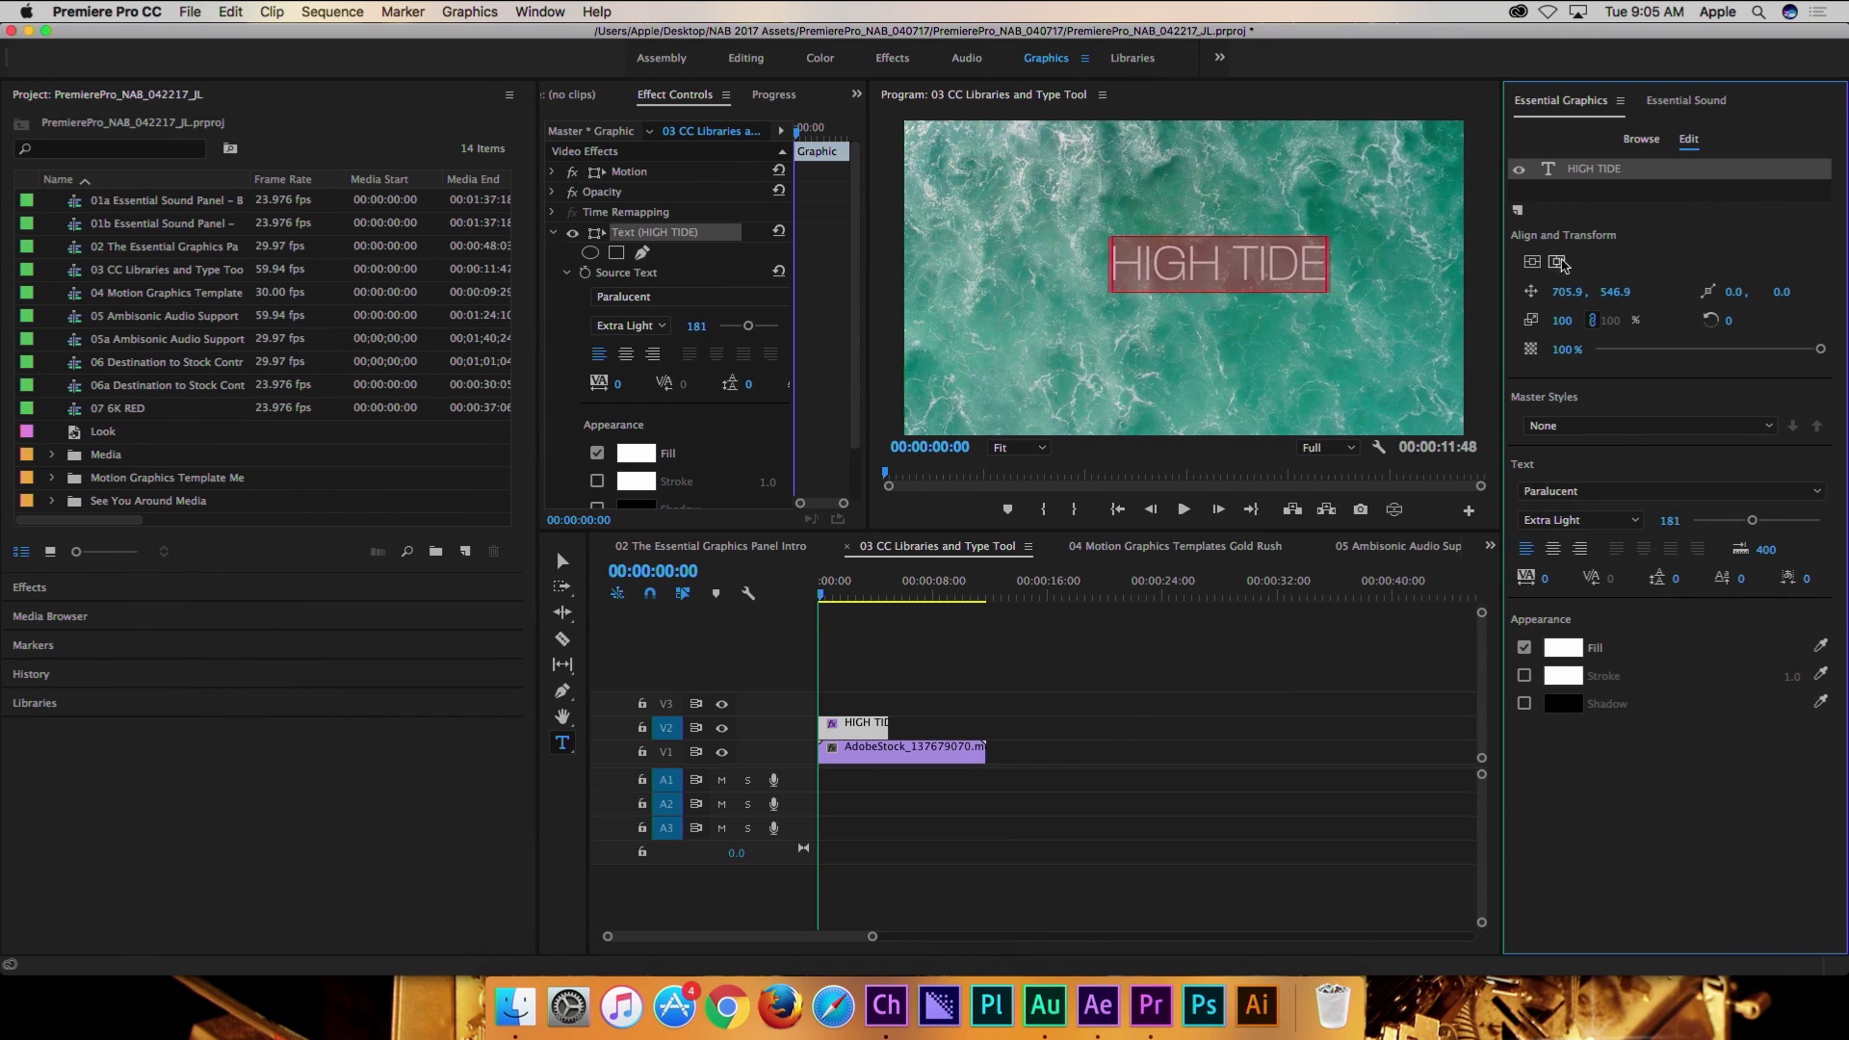
left_click(1558, 263)
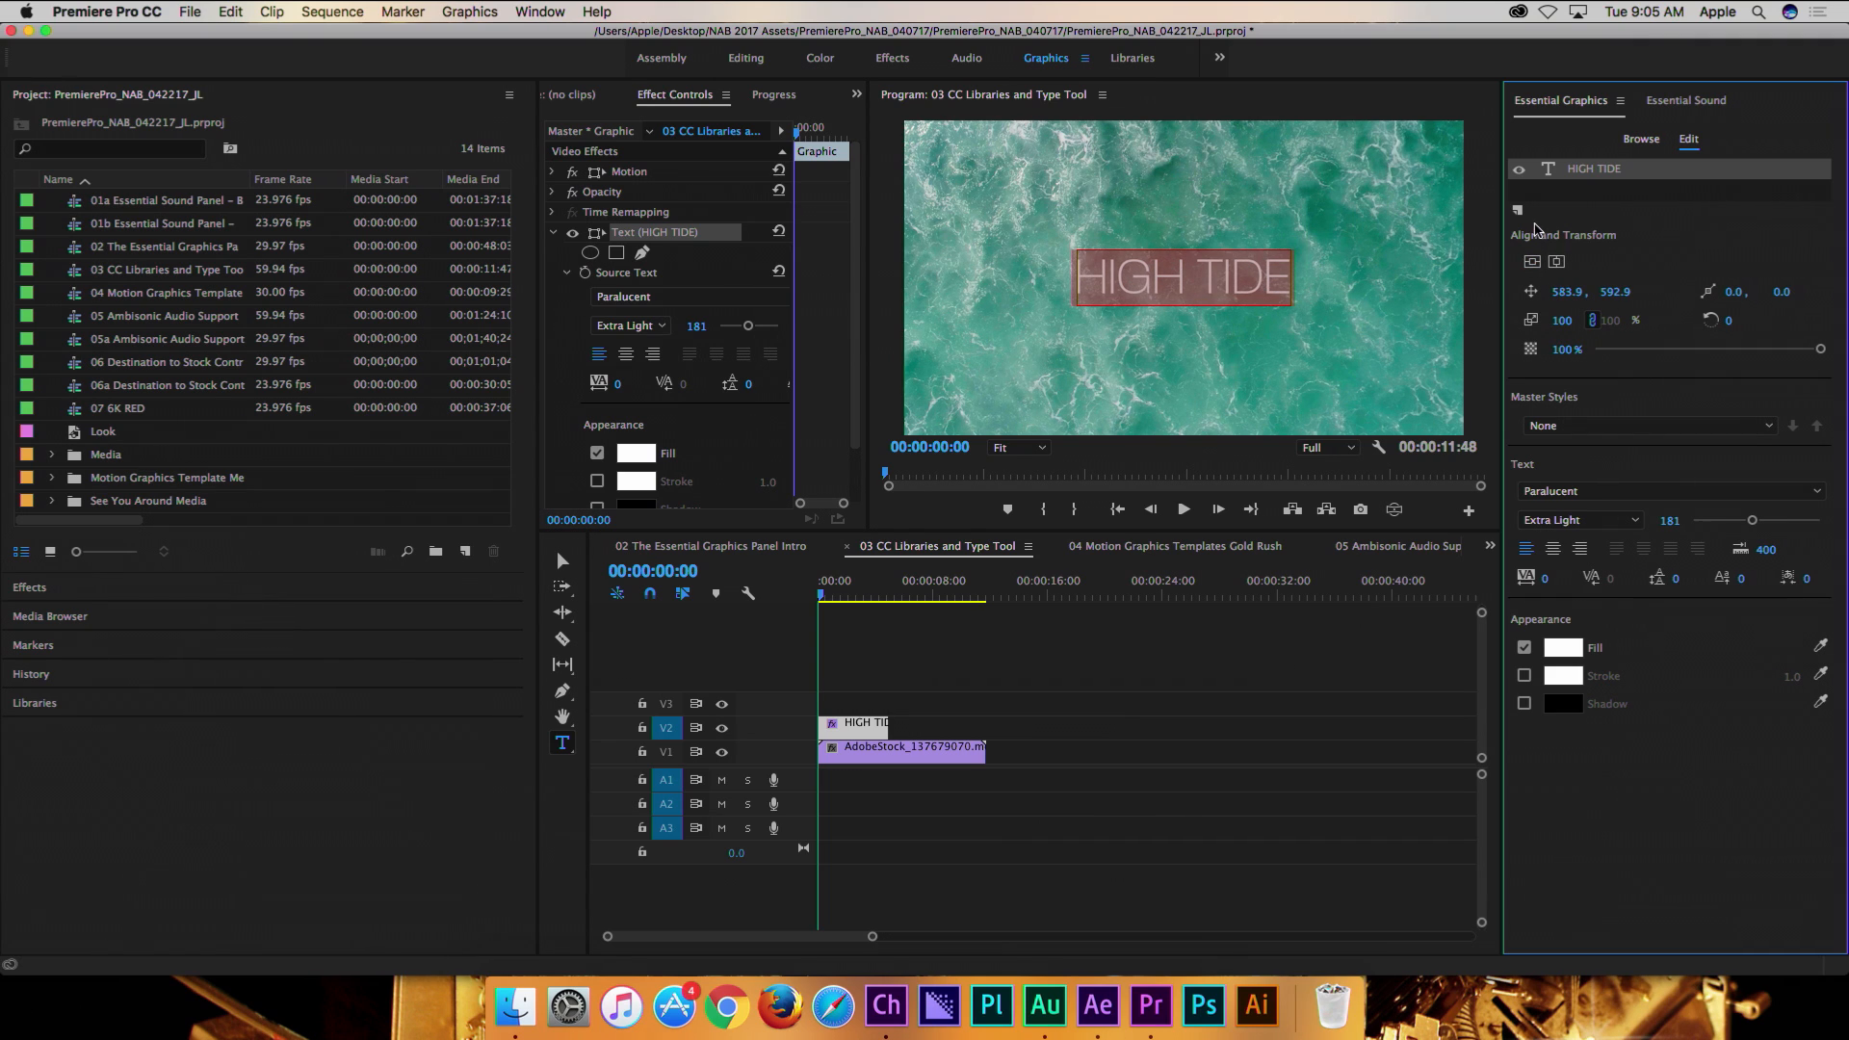
- Add a rectangle shape layer to the title graphic and stretch it into a band across the full frame width
left_click(1518, 210)
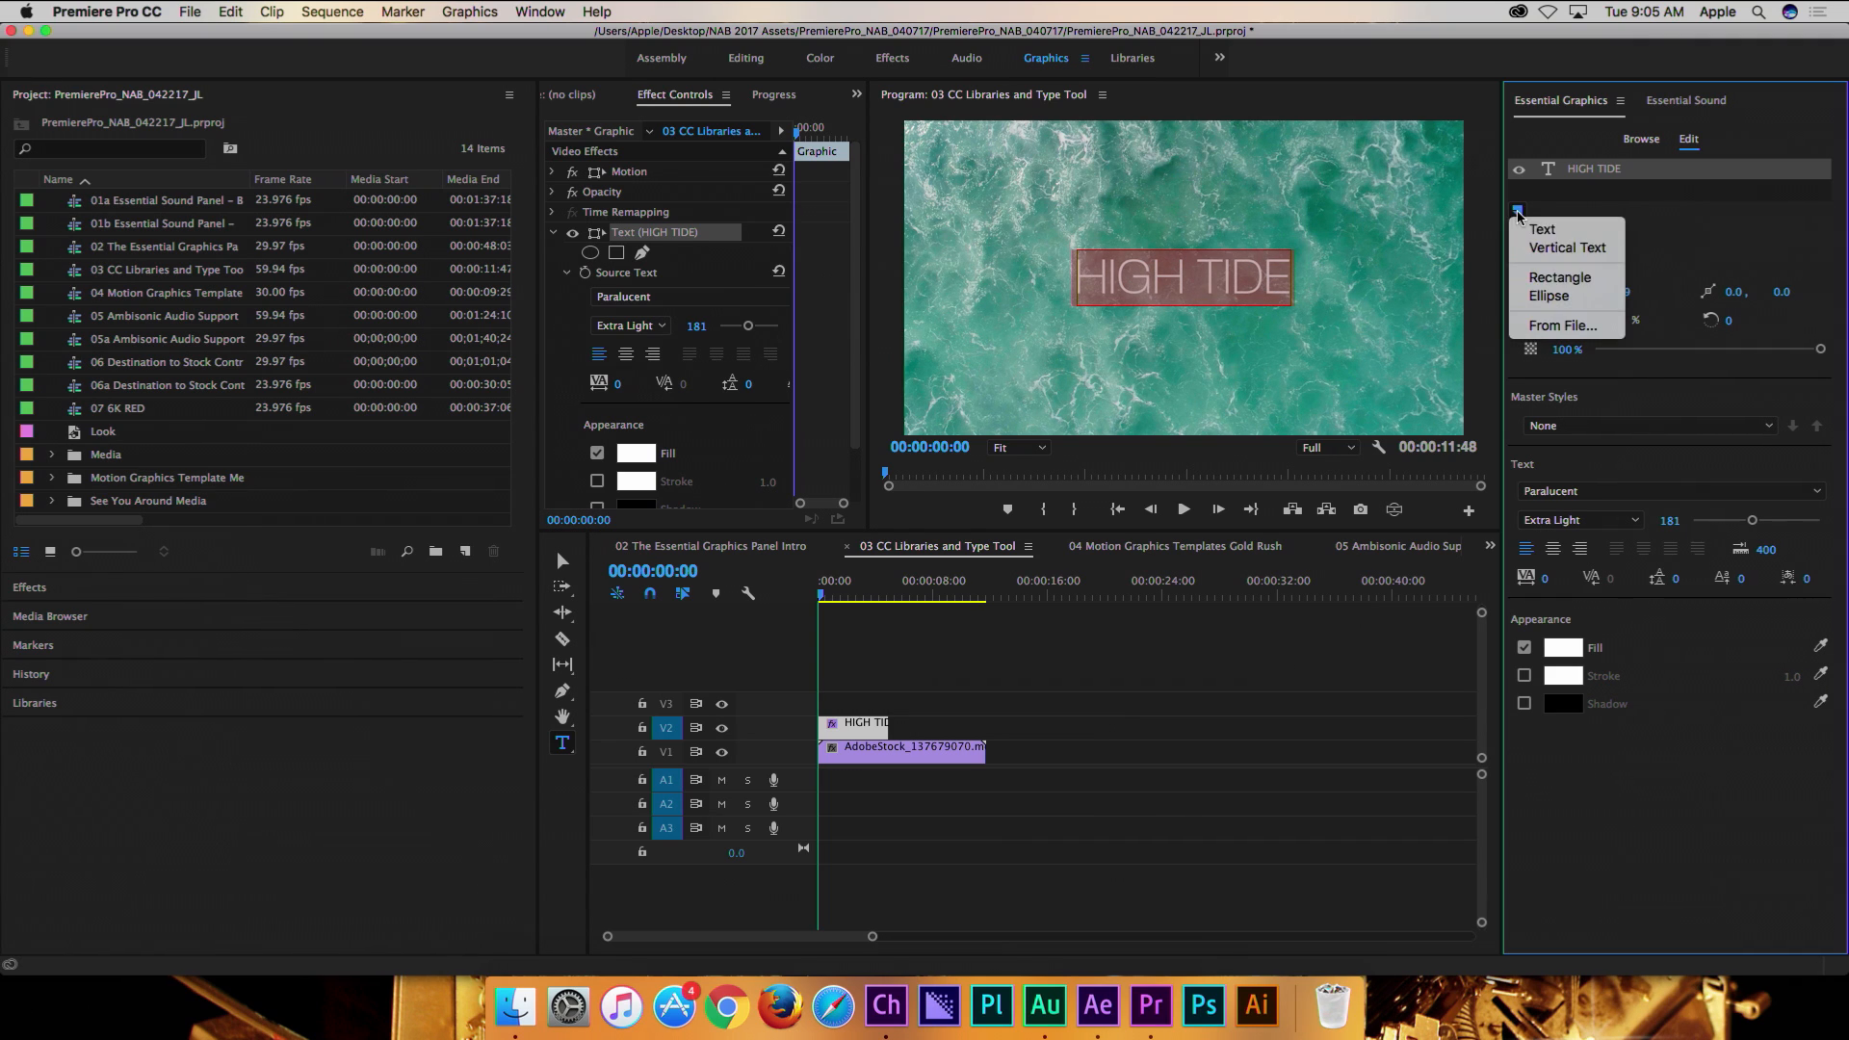
left_click(1582, 278)
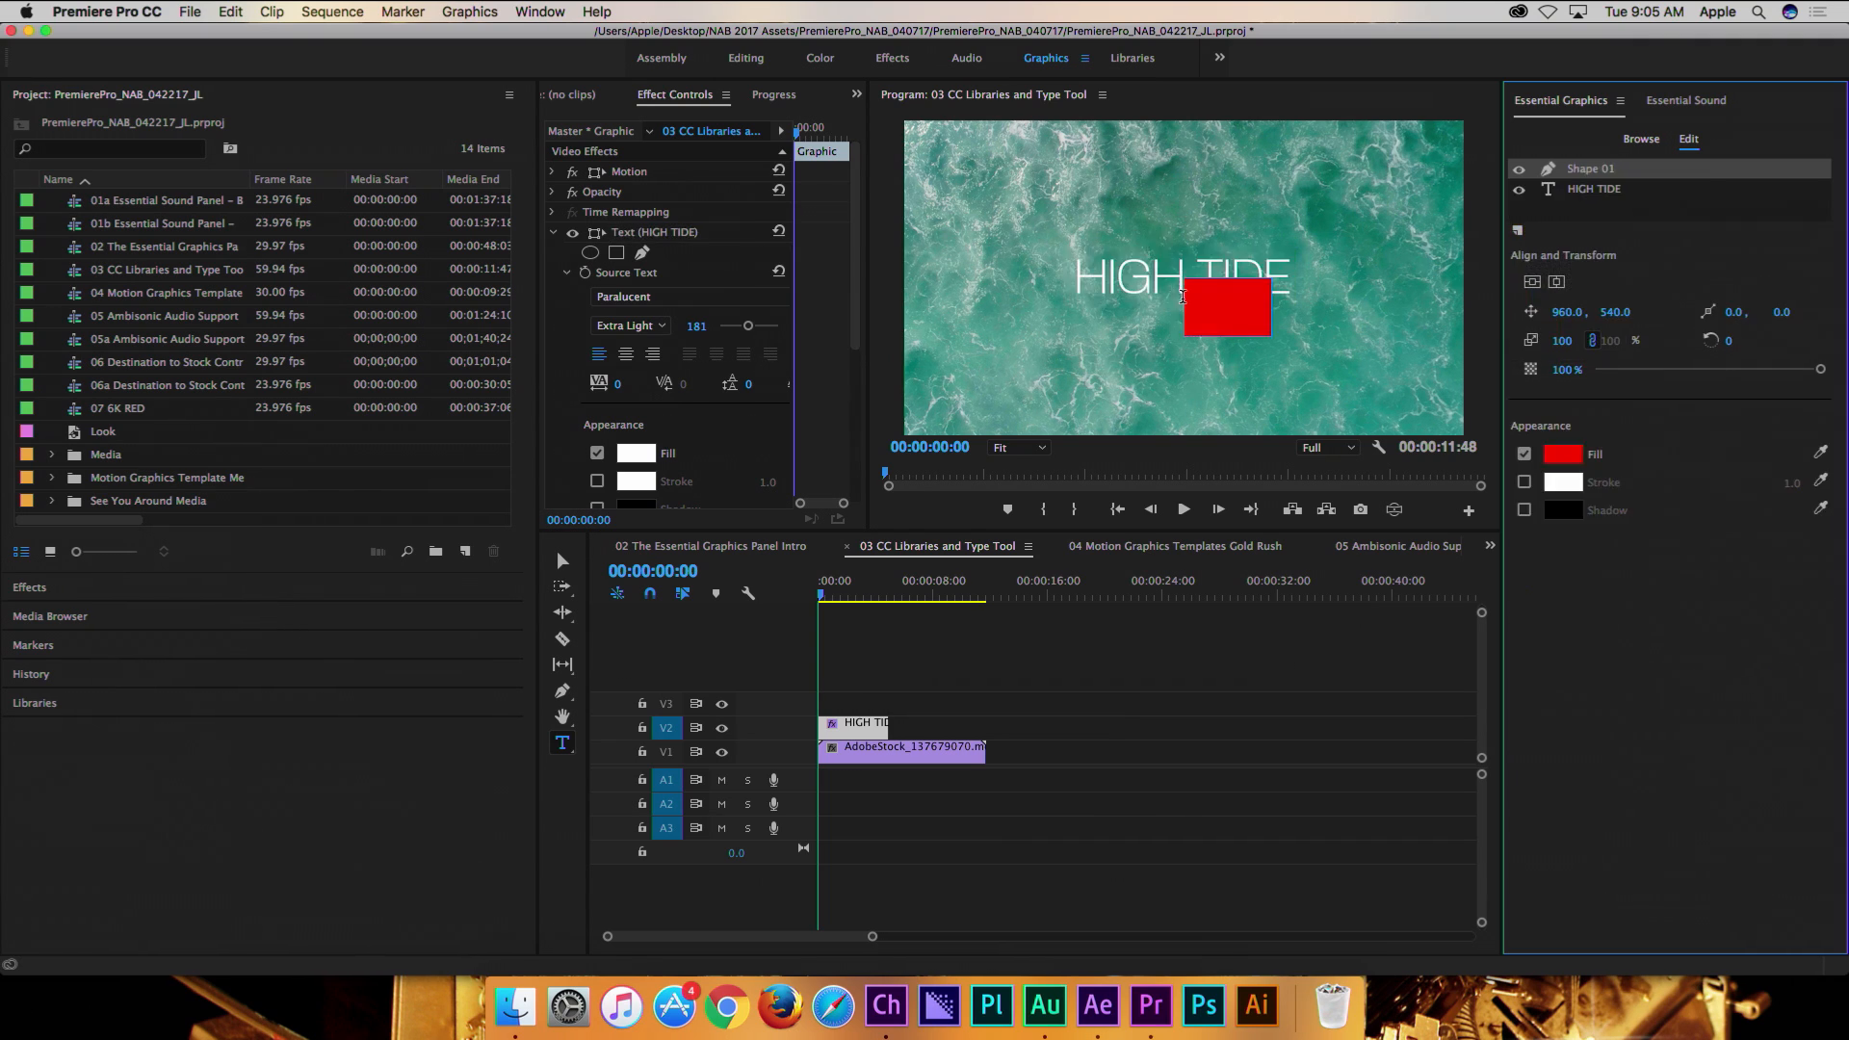
left_click(562, 561)
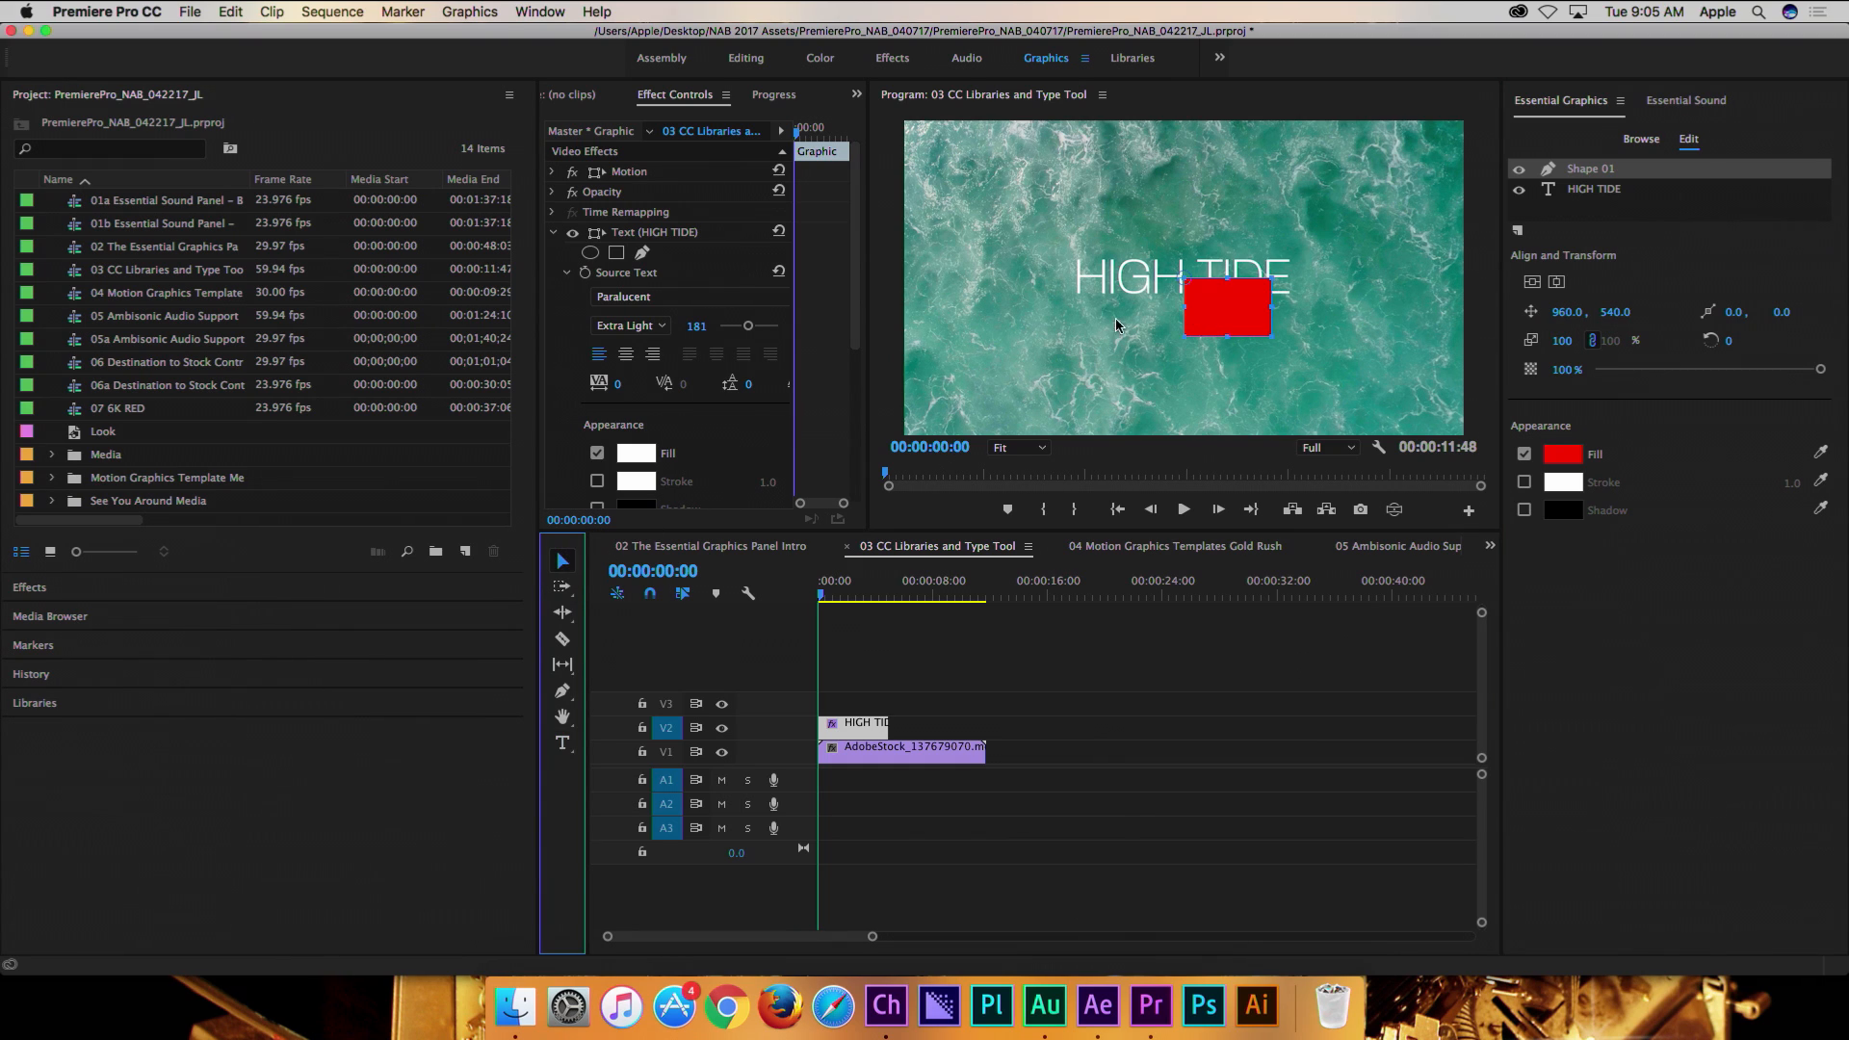
left_click_drag(1182, 336, 869, 346)
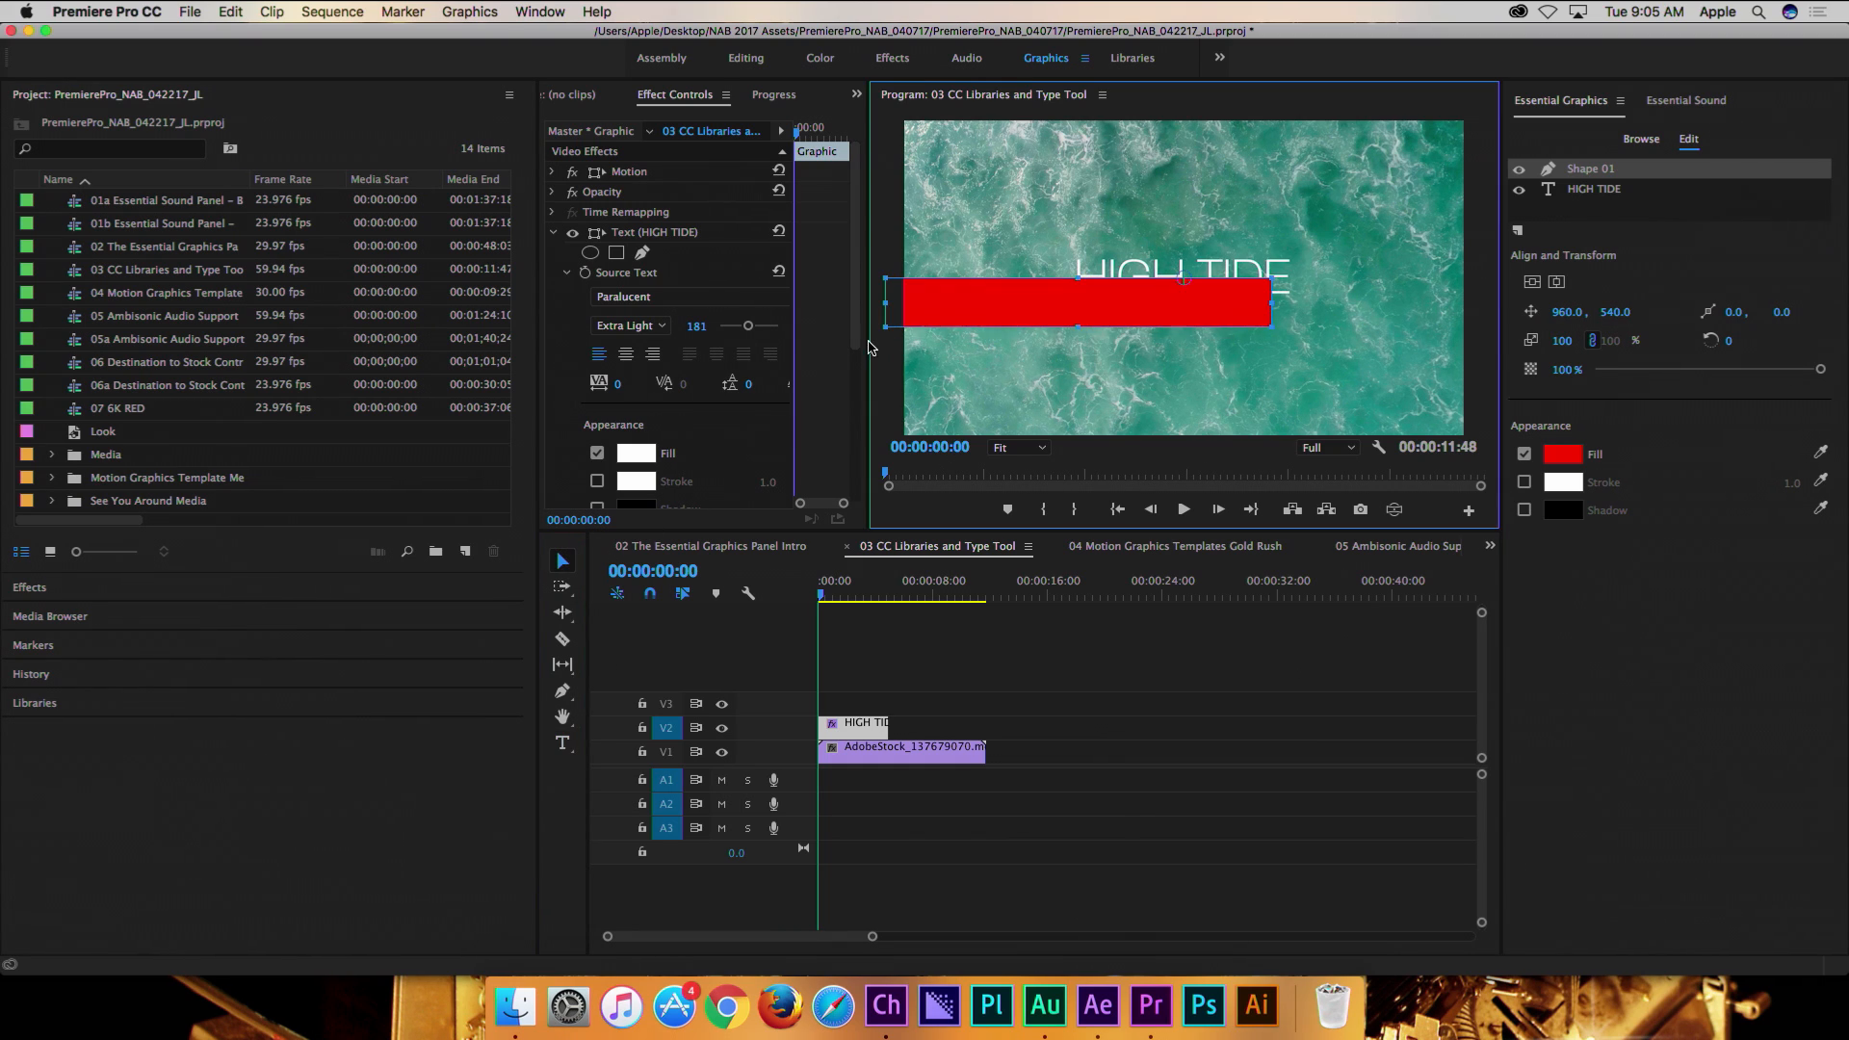
left_click_drag(1271, 328, 1471, 344)
- Center the rectangle band horizontally and vertically in the frame and move the HIGH TIDE text layer above it
left_click(1557, 281)
left_click(1532, 281)
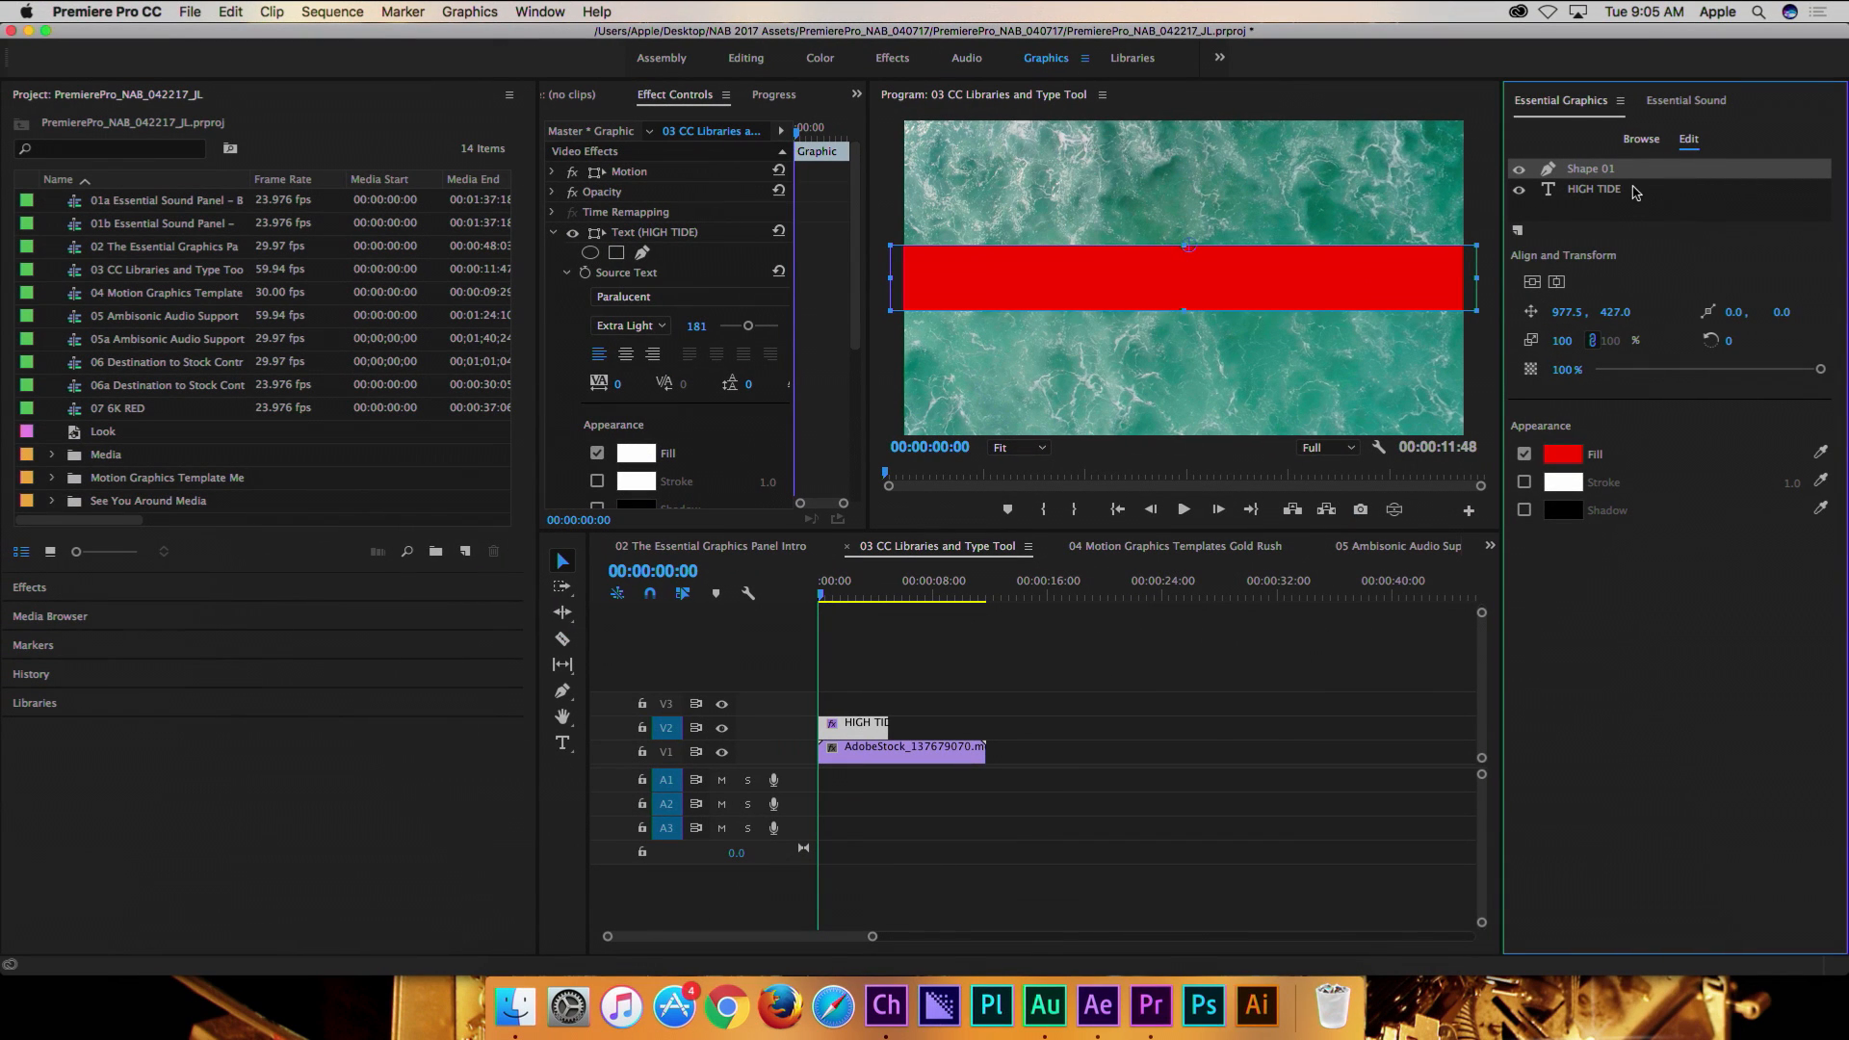
left_click_drag(1615, 196, 1612, 165)
- Change the rectangle's fill to muted blue 384895 and reduce its opacity to 38%
left_click(1594, 190)
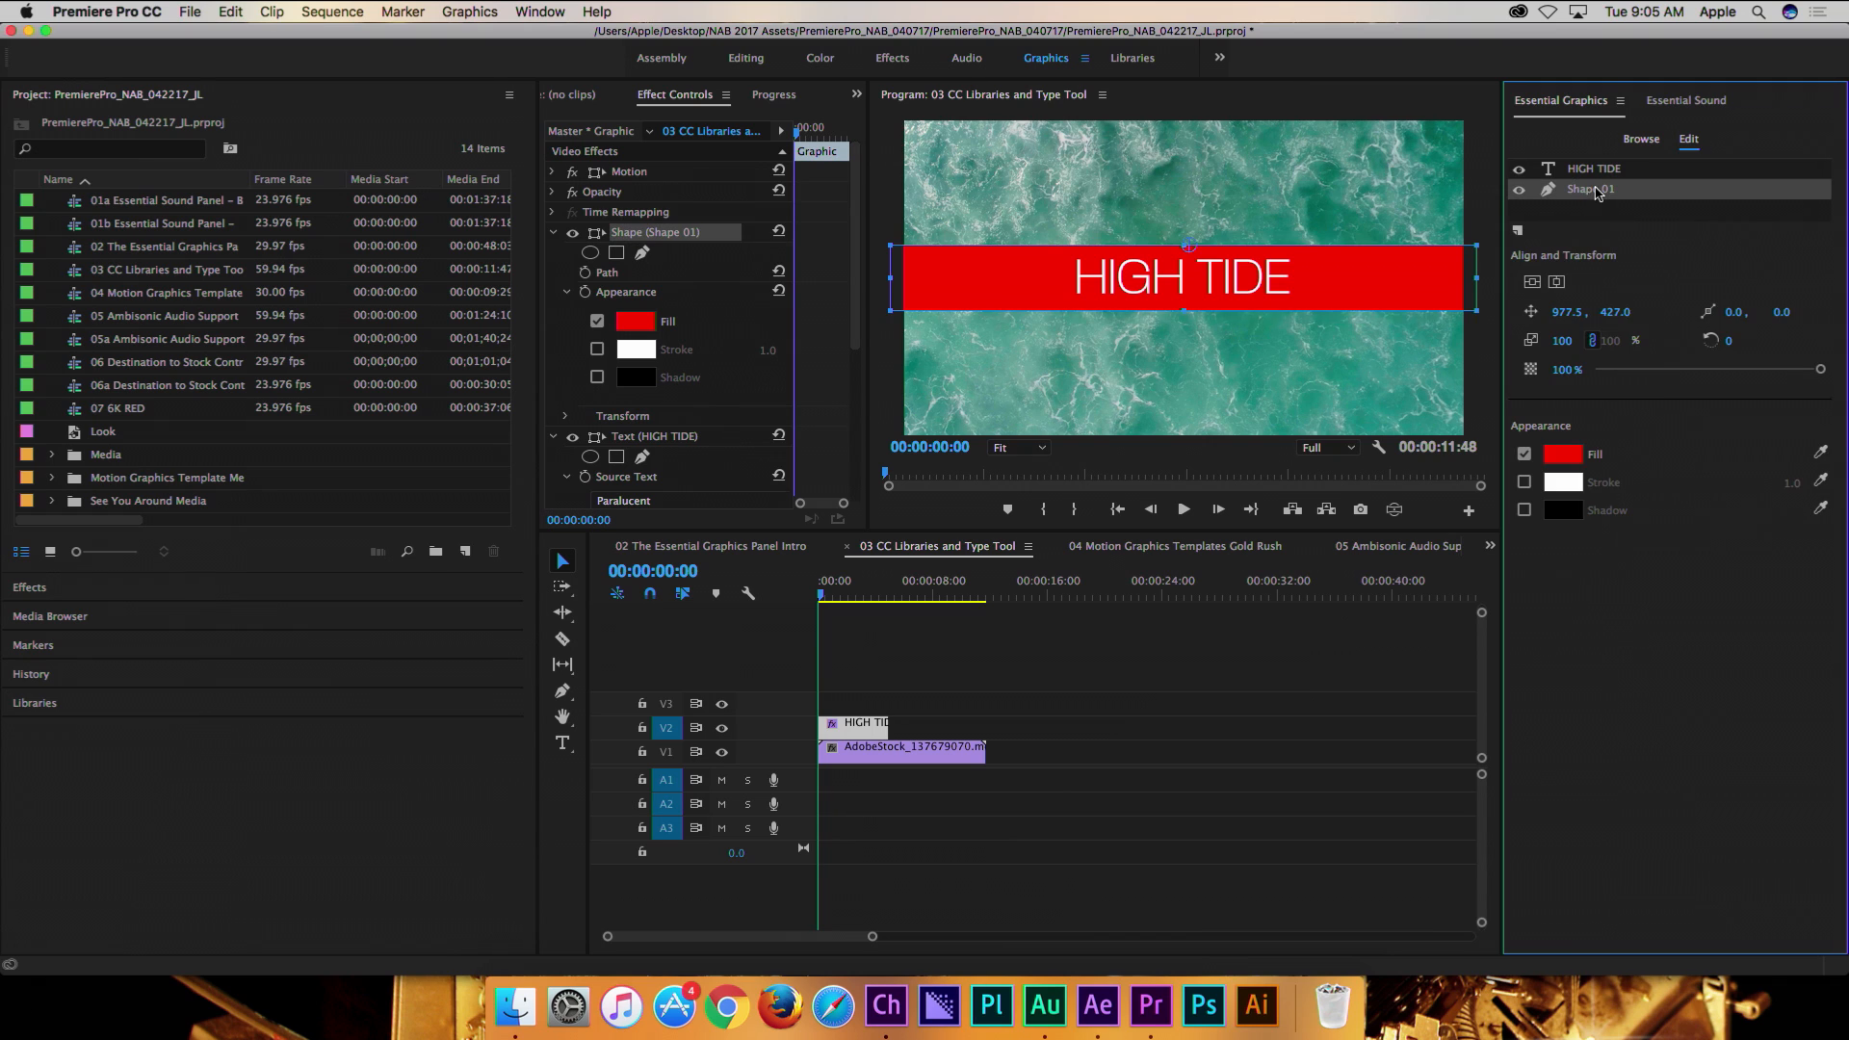
left_click(1562, 453)
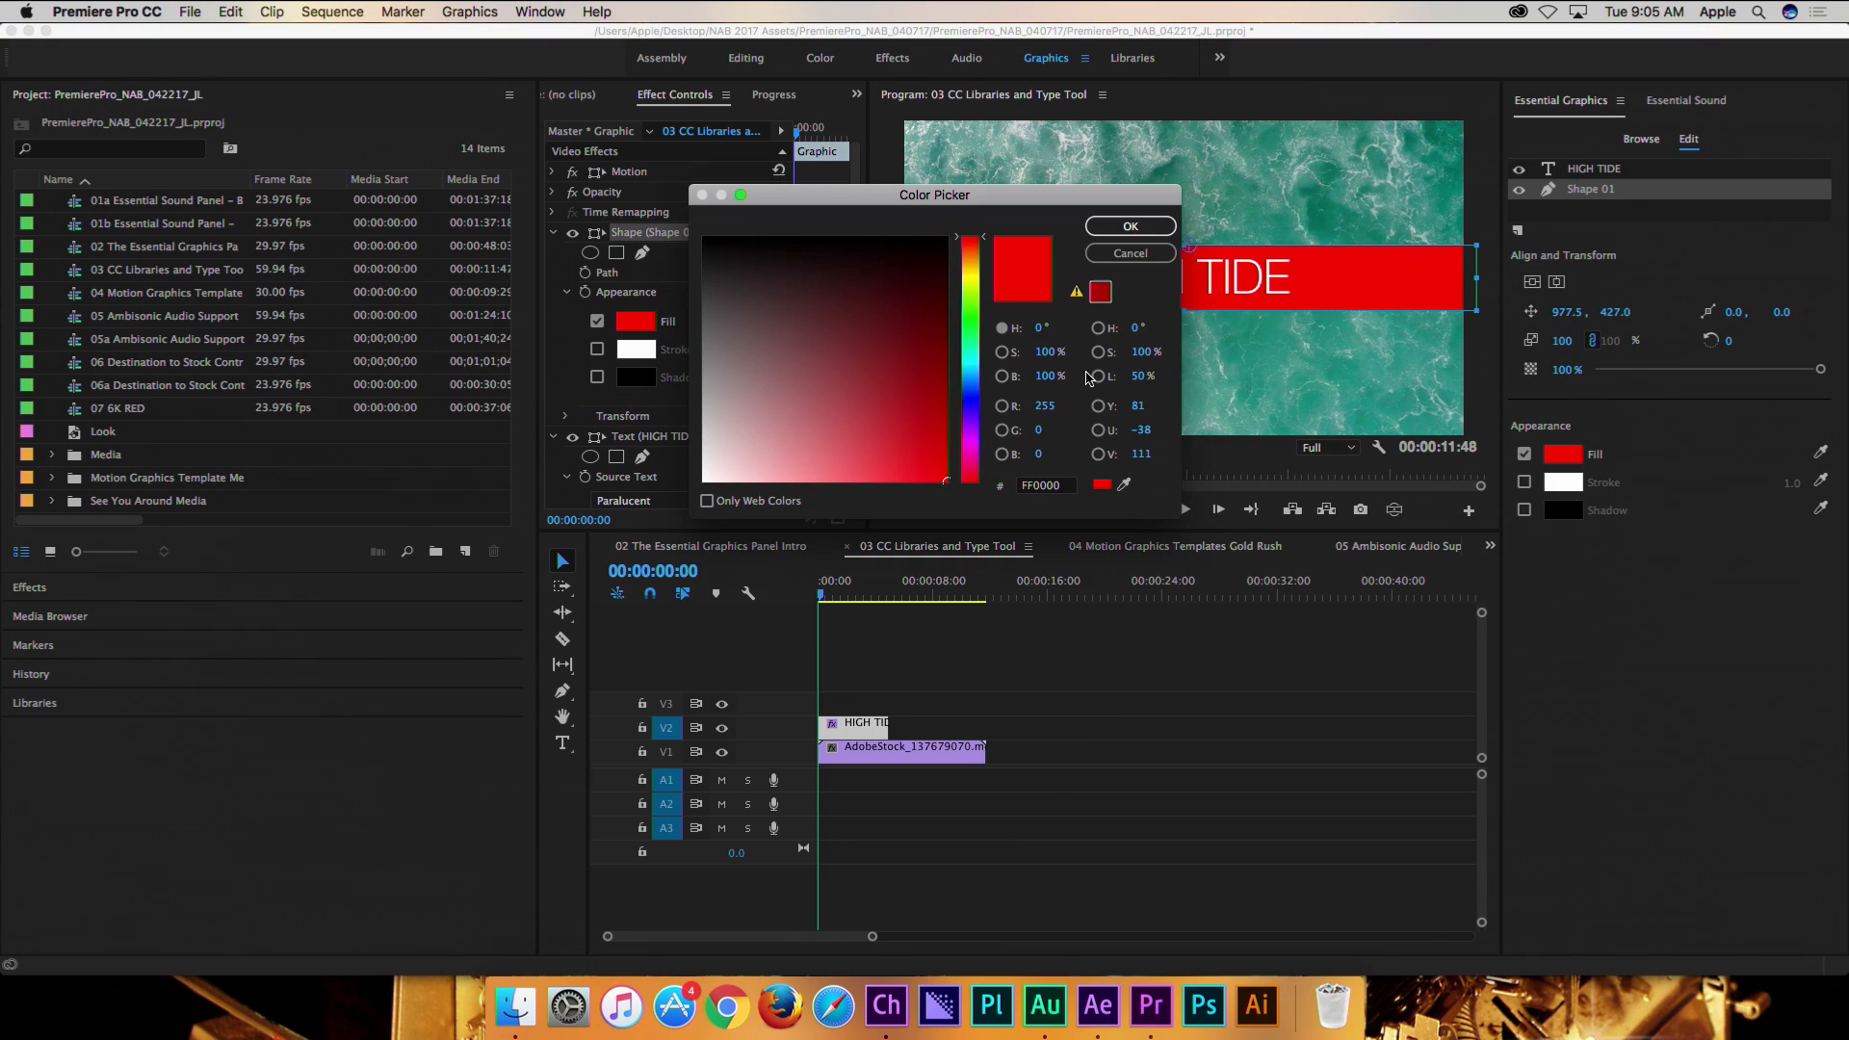
left_click(964, 393)
mouse_move(934, 356)
left_mouse_down()
mouse_move(908, 343)
mouse_move(855, 405)
mouse_move(857, 373)
left_mouse_up()
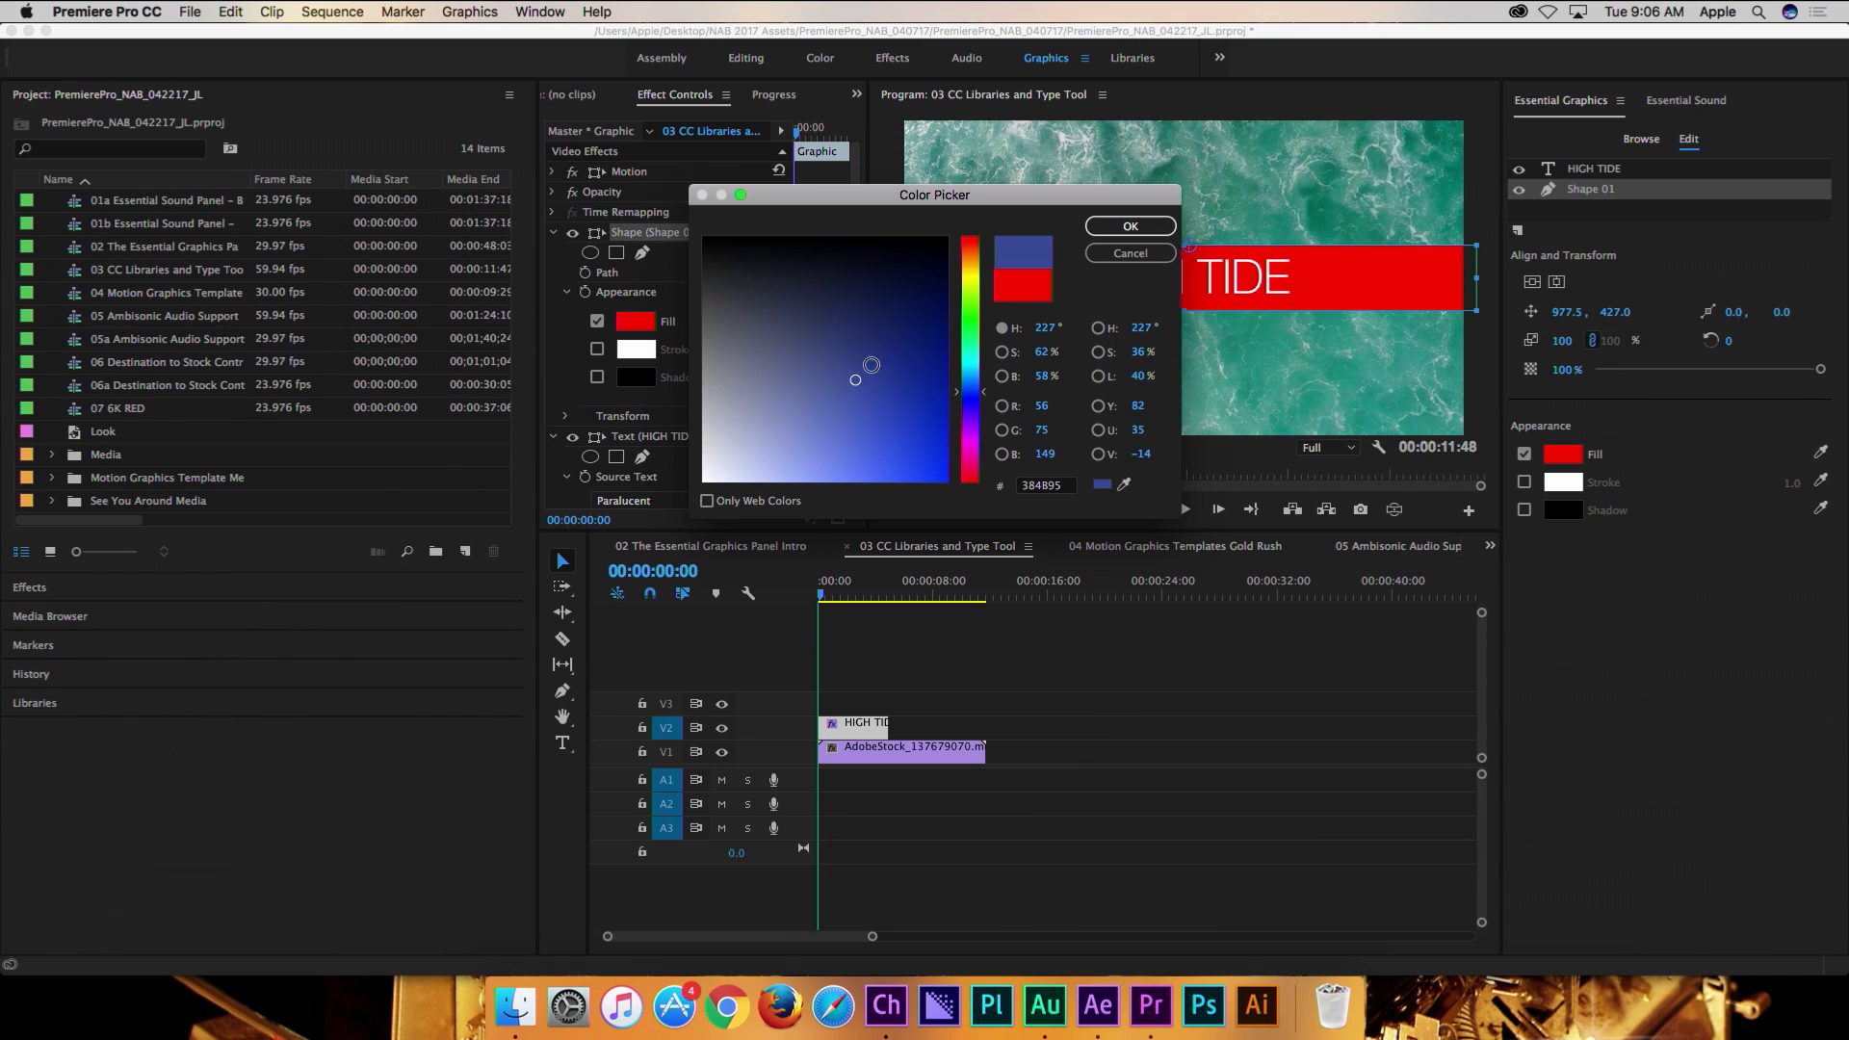
left_click(1131, 225)
left_click_drag(1823, 373, 1676, 376)
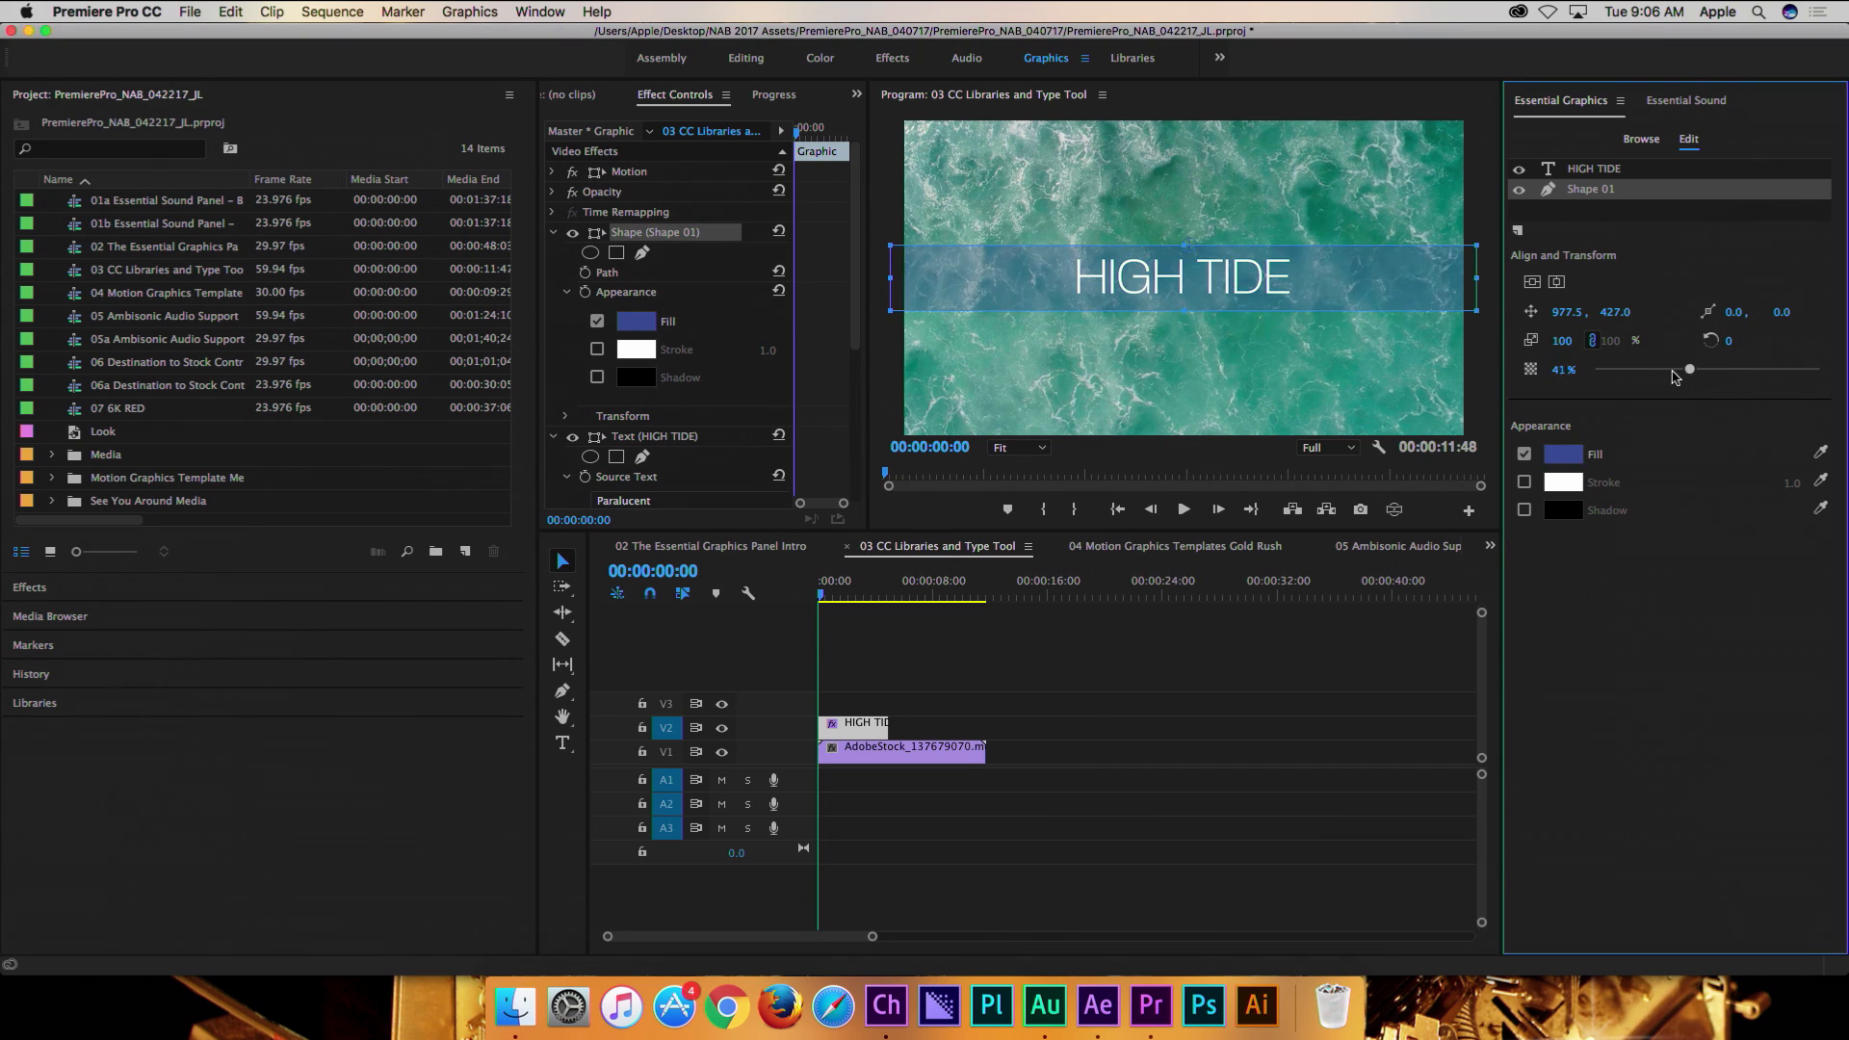
- Open the file chooser for adding a graphic layer from a file, and dismiss it without importing
left_click(1517, 231)
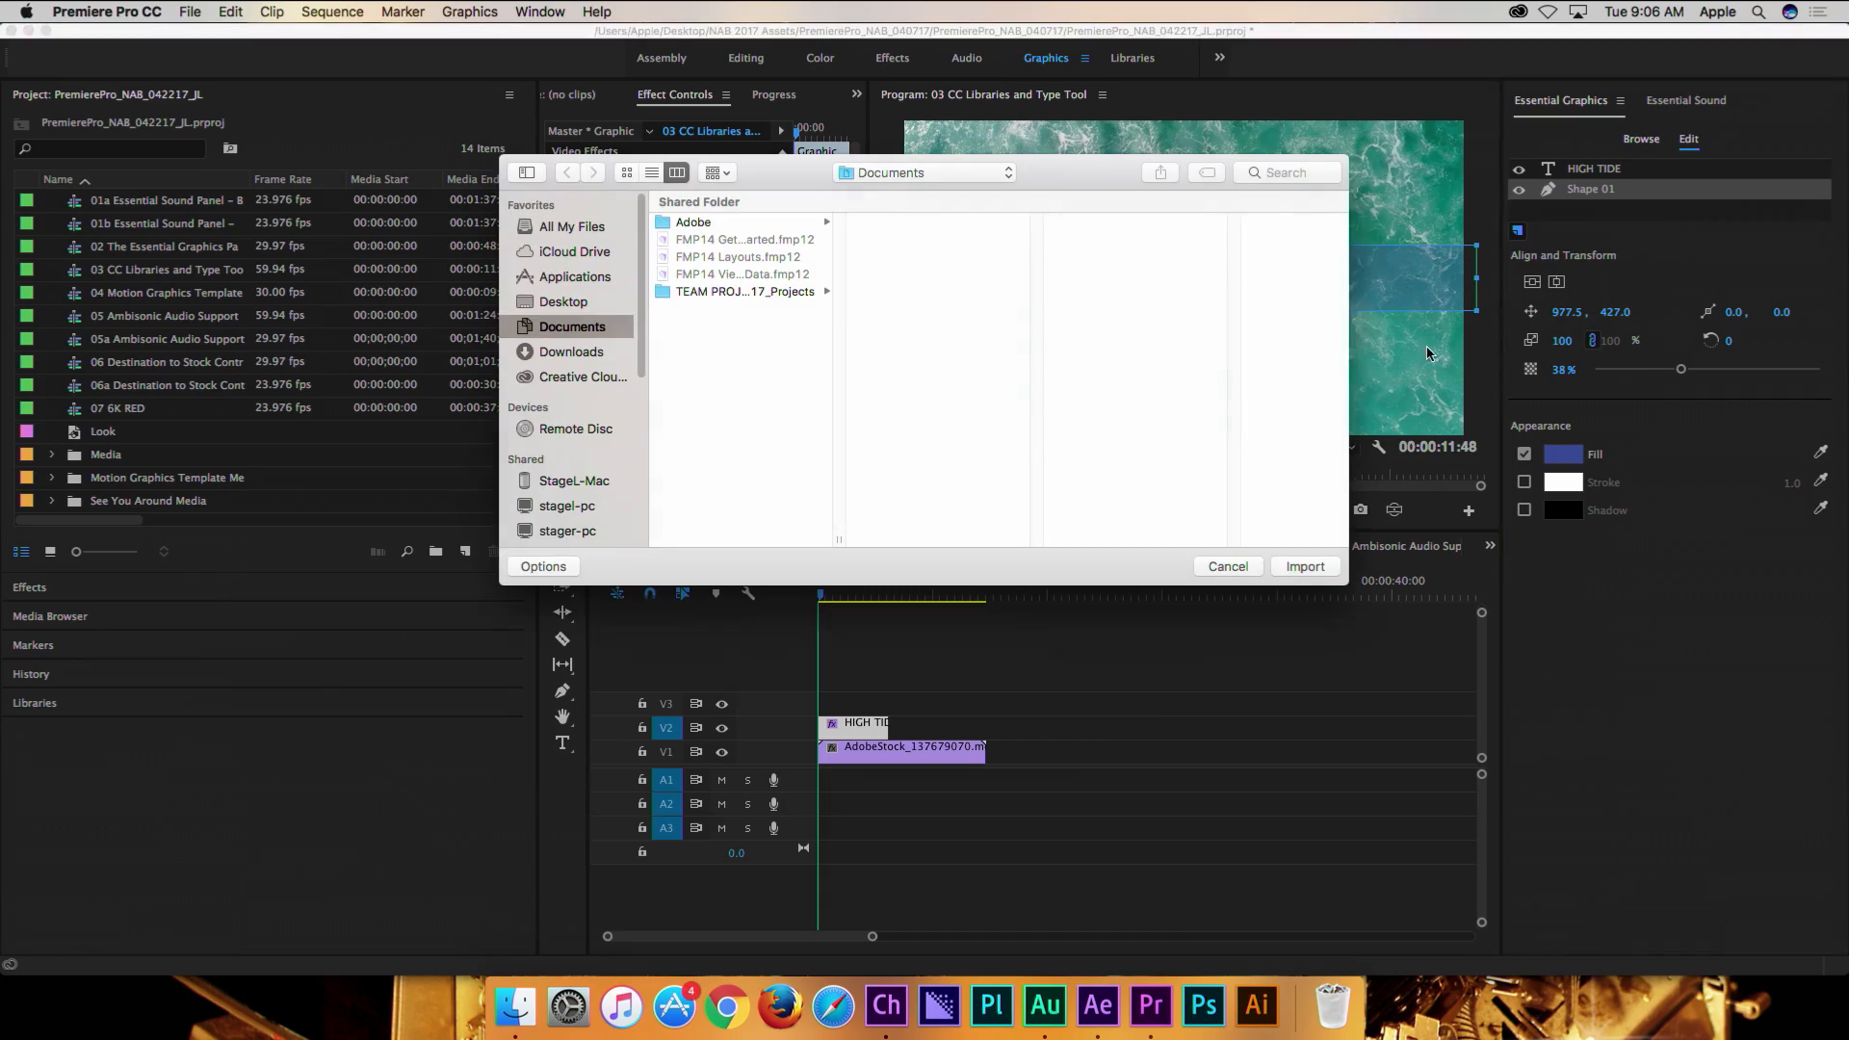
left_click(1228, 566)
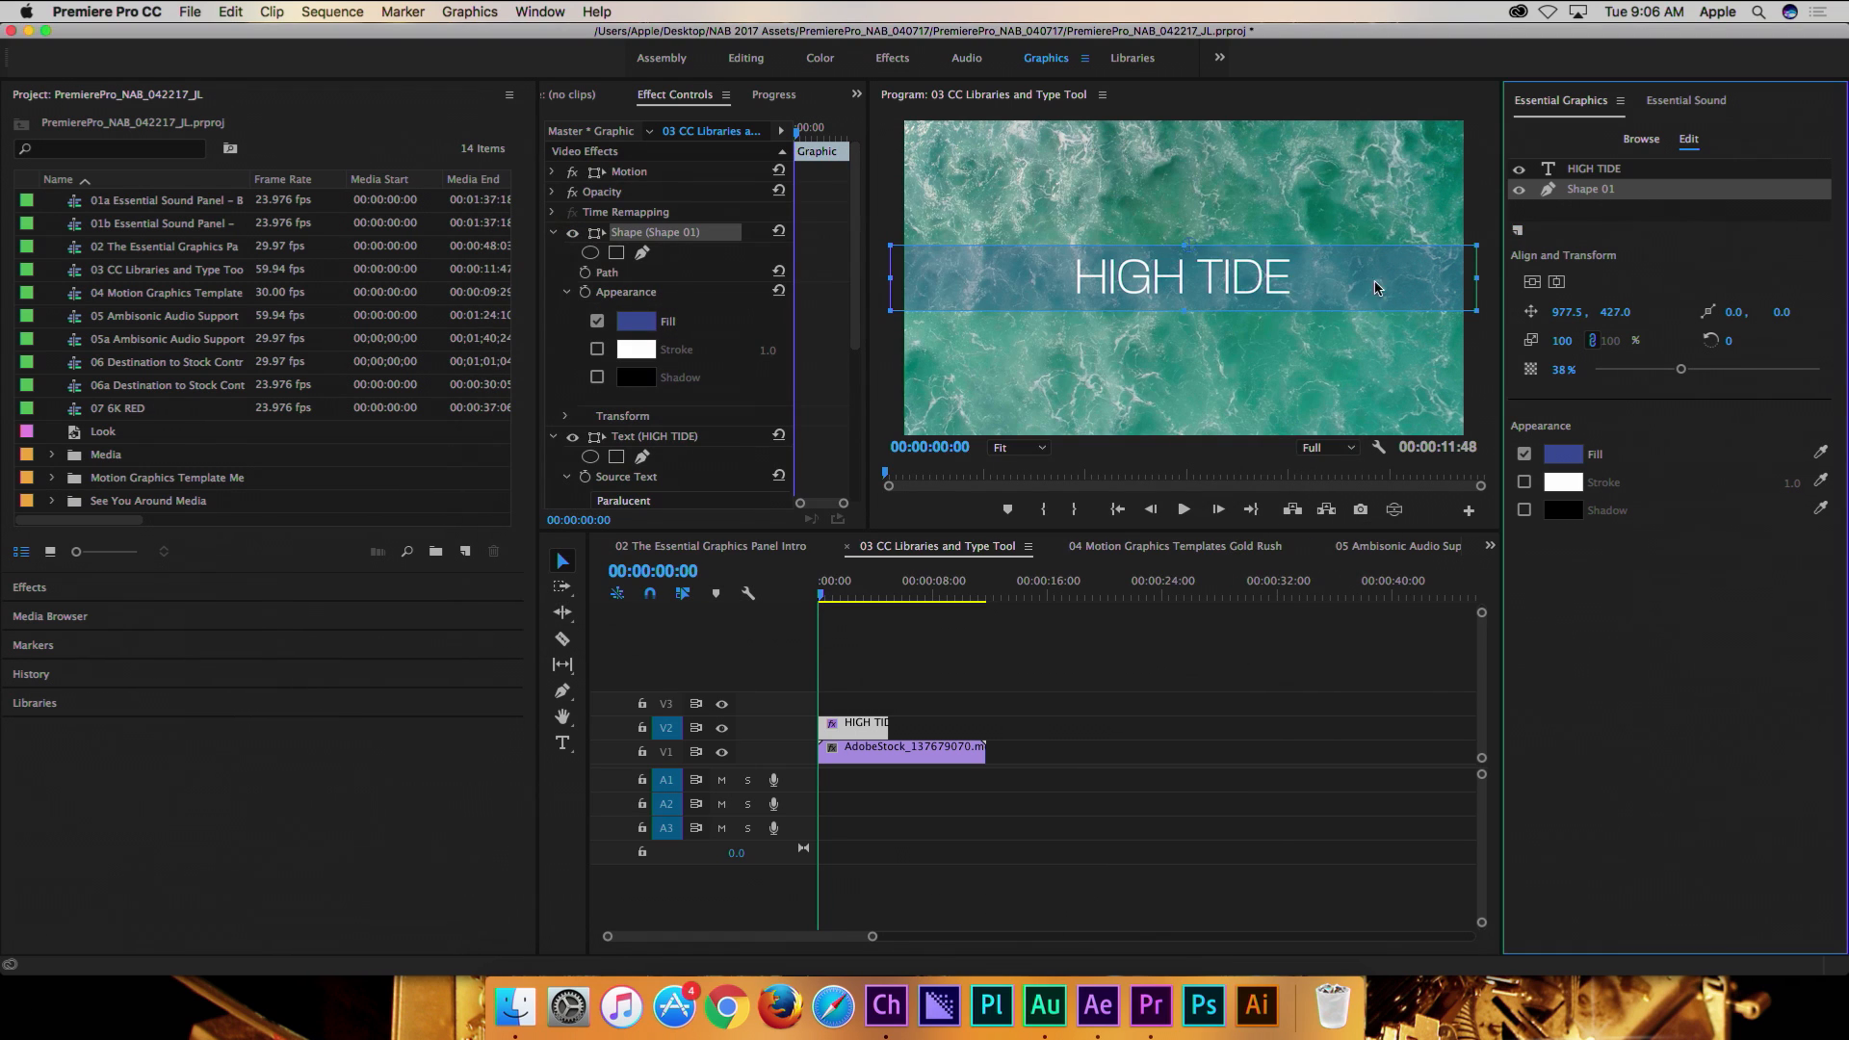
- Add the Bold Credits template from the Credits folder to track V2, after the HIGH TIDE clip
left_click(1634, 139)
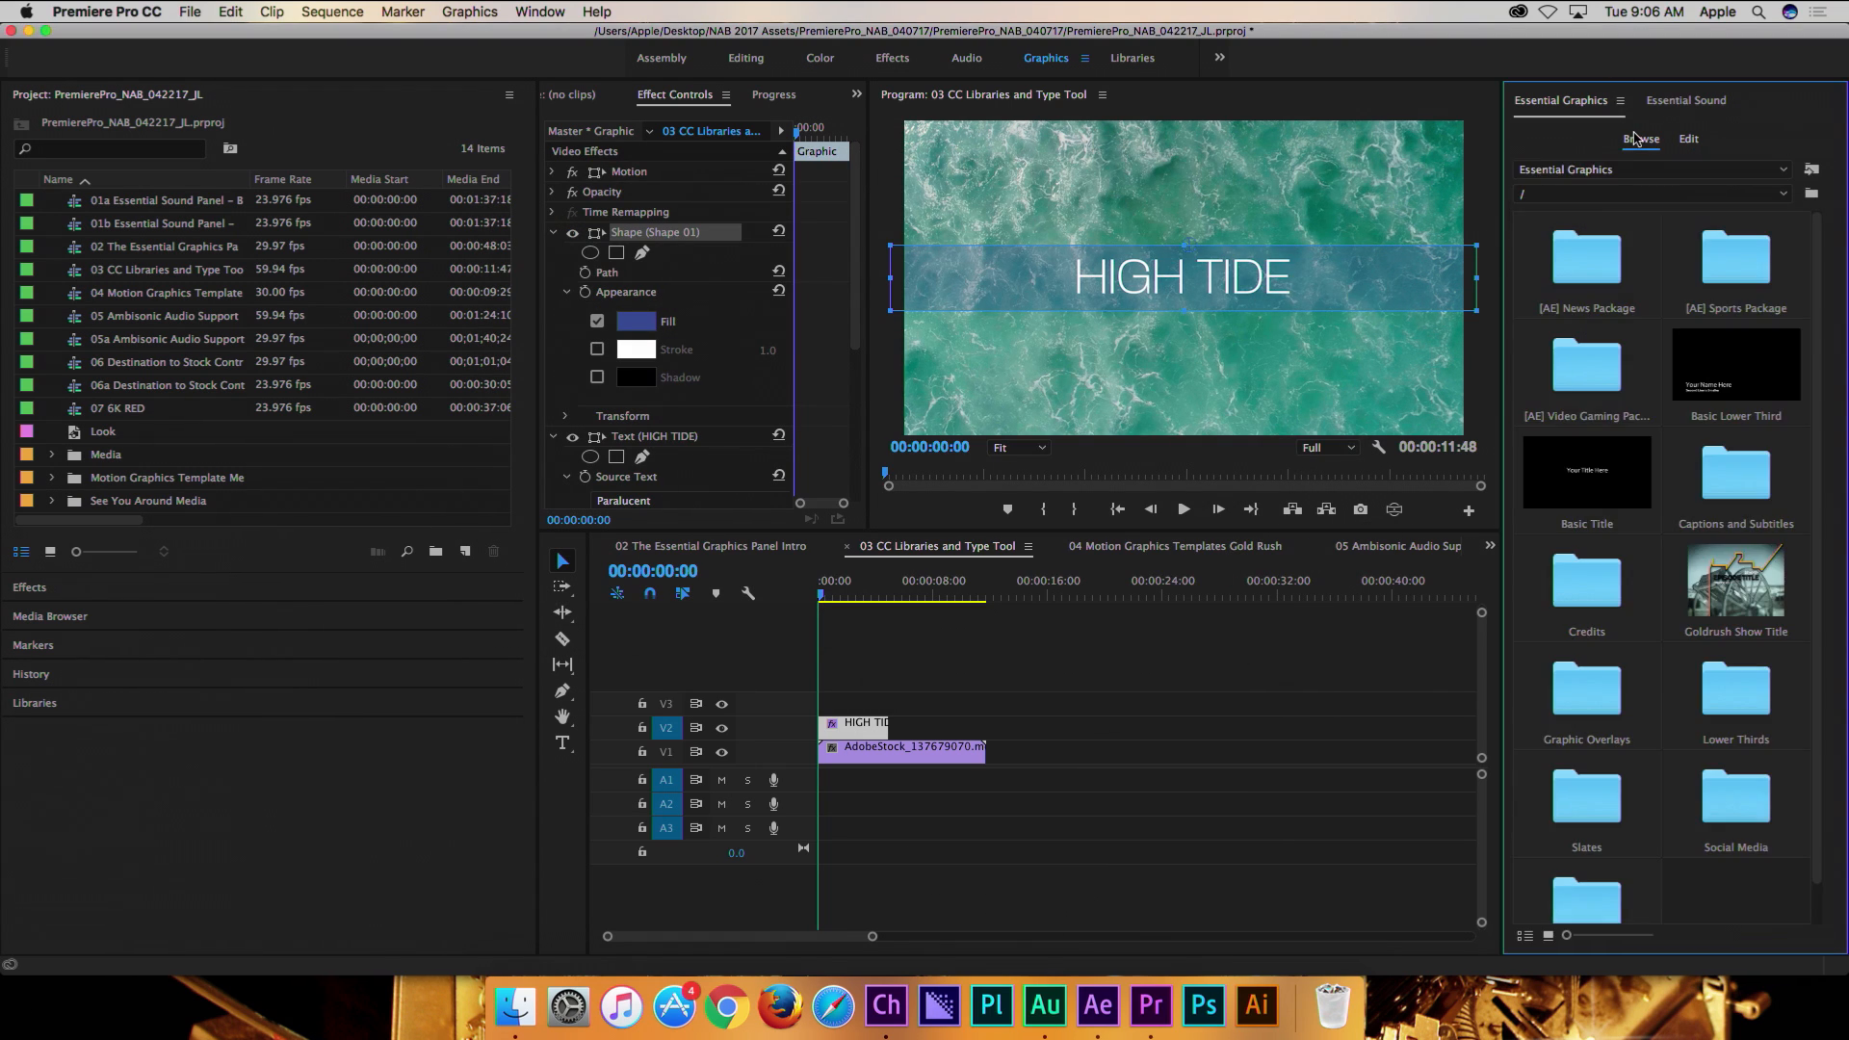
left_click(1787, 194)
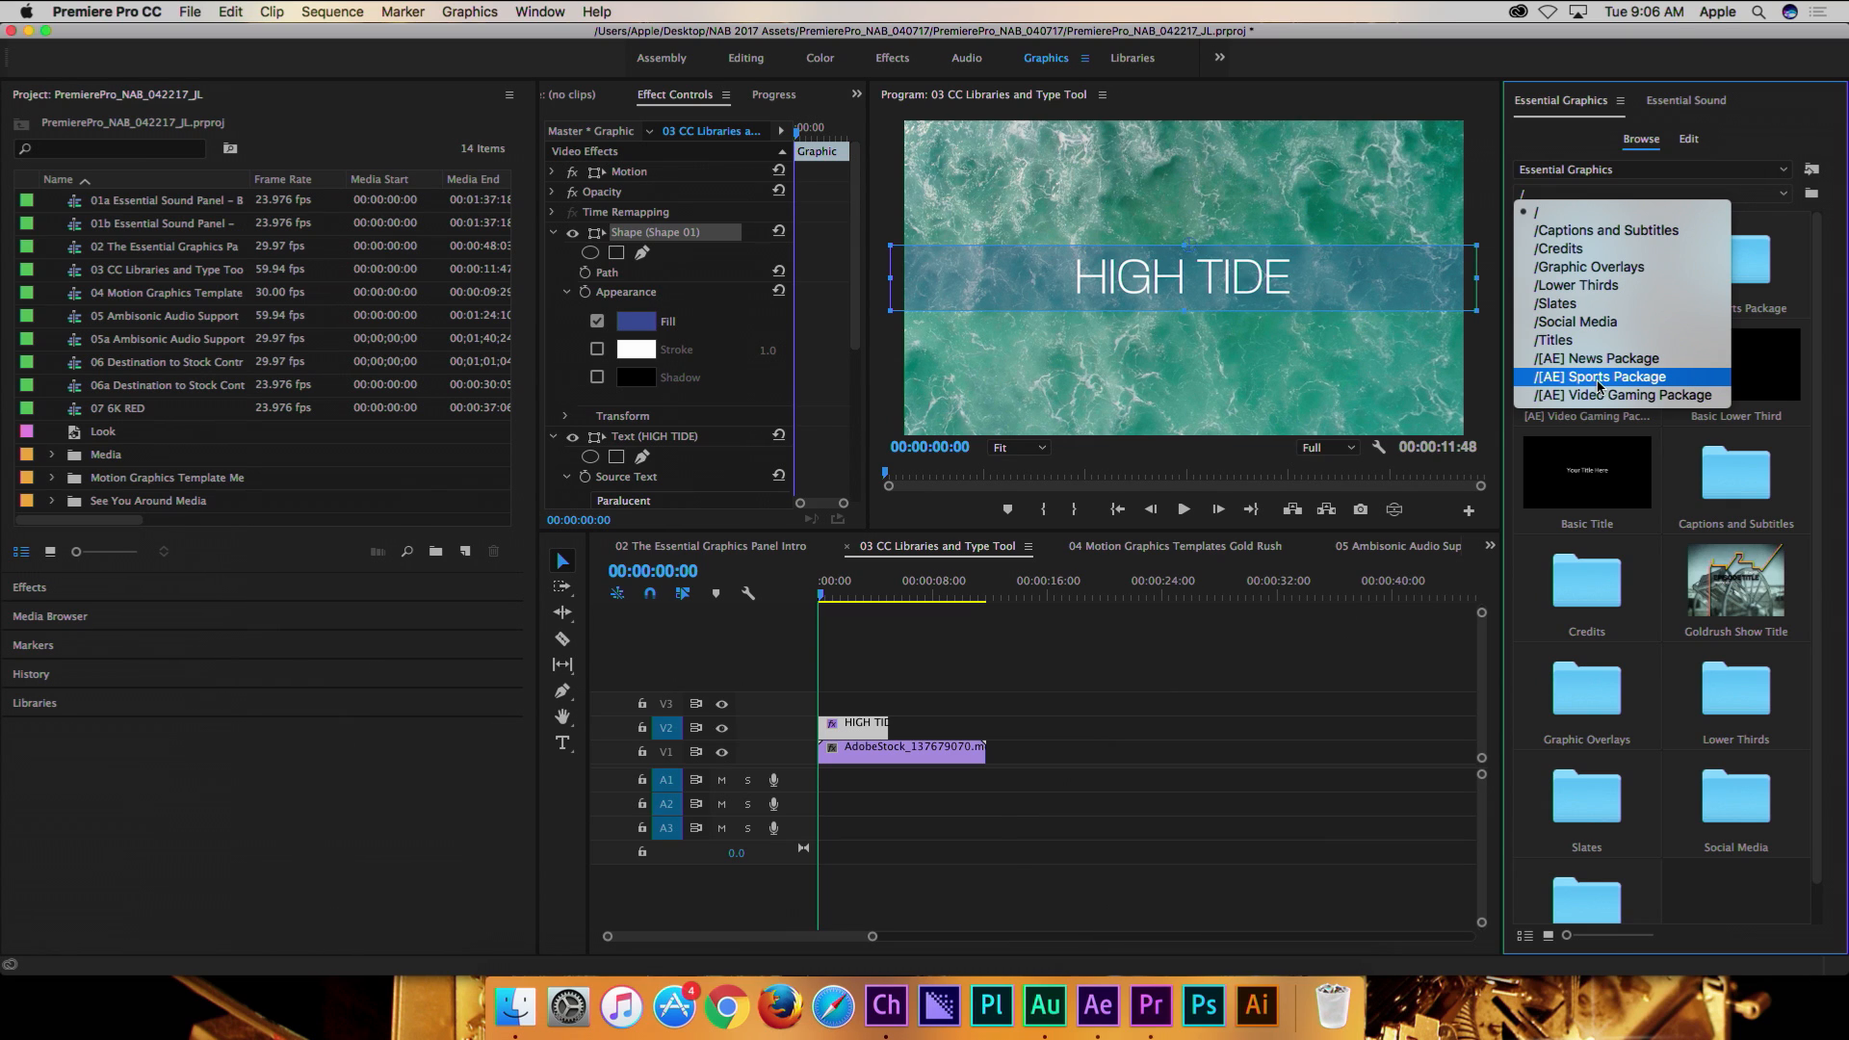
left_click(1585, 249)
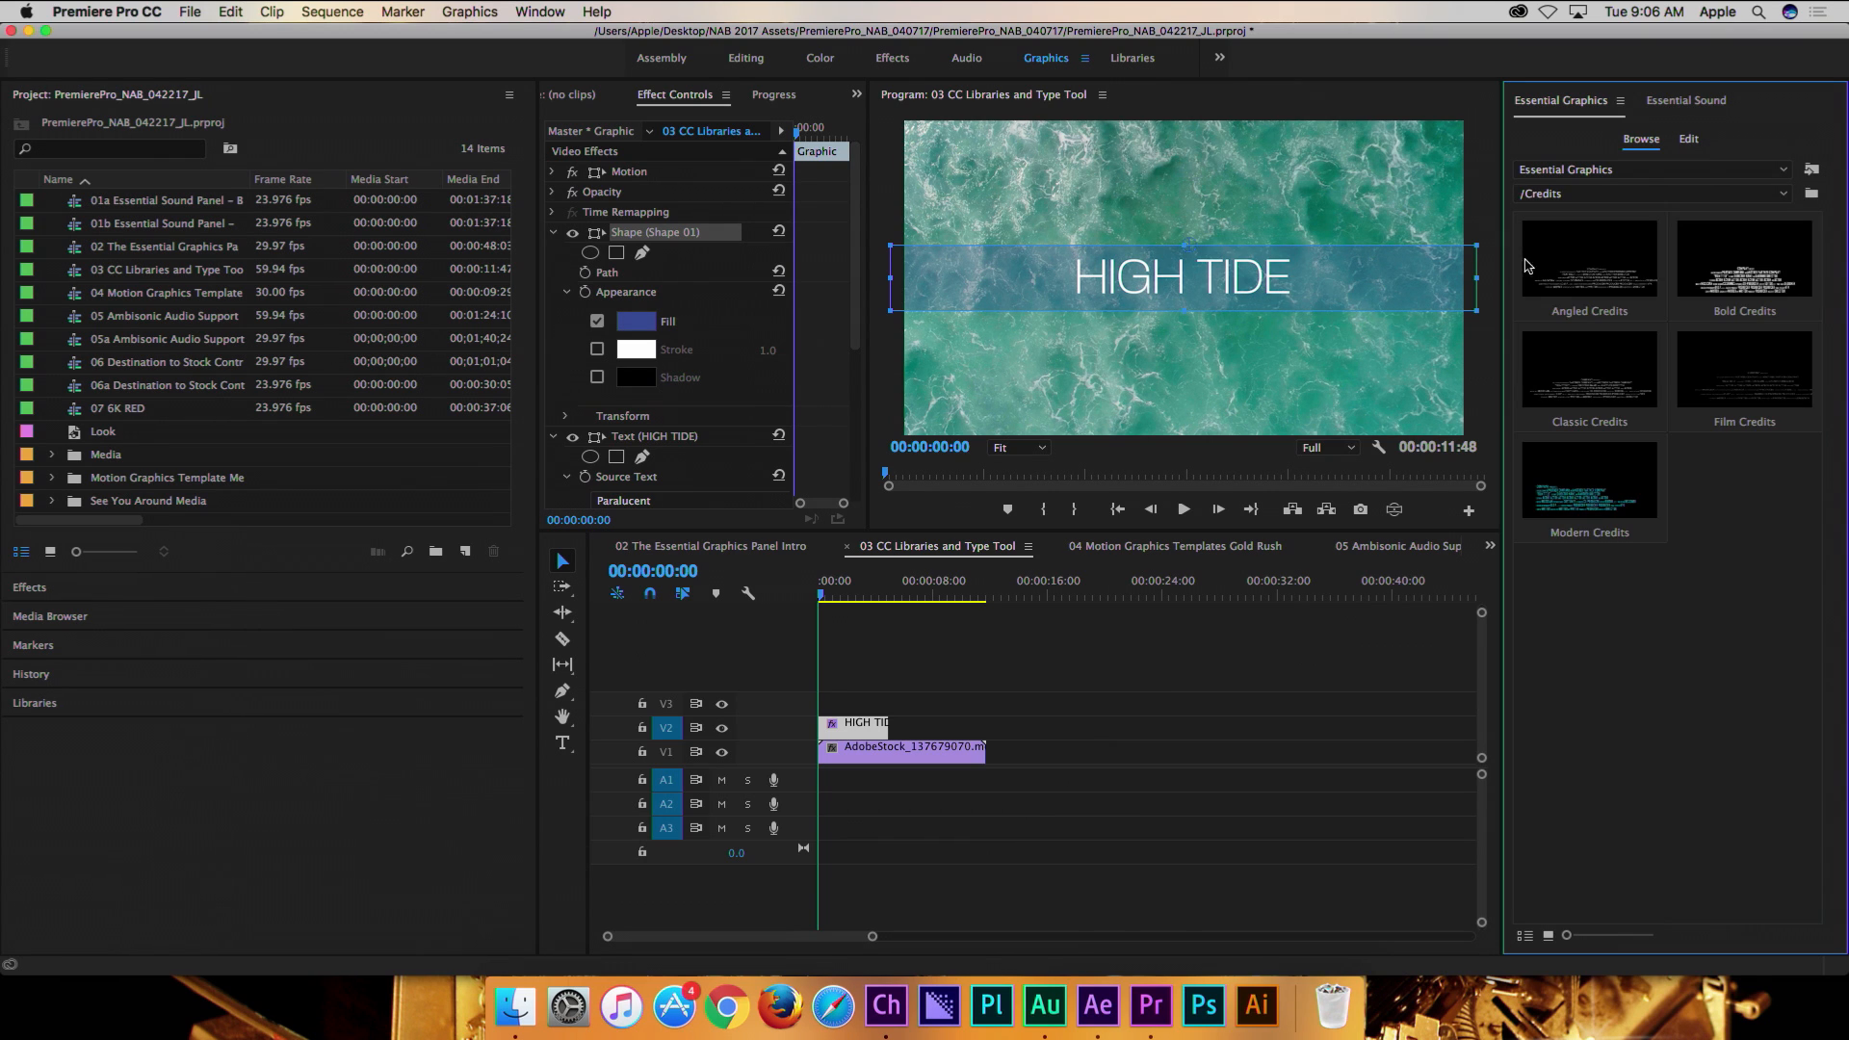
left_click(1752, 256)
left_click_drag(1080, 594, 924, 717)
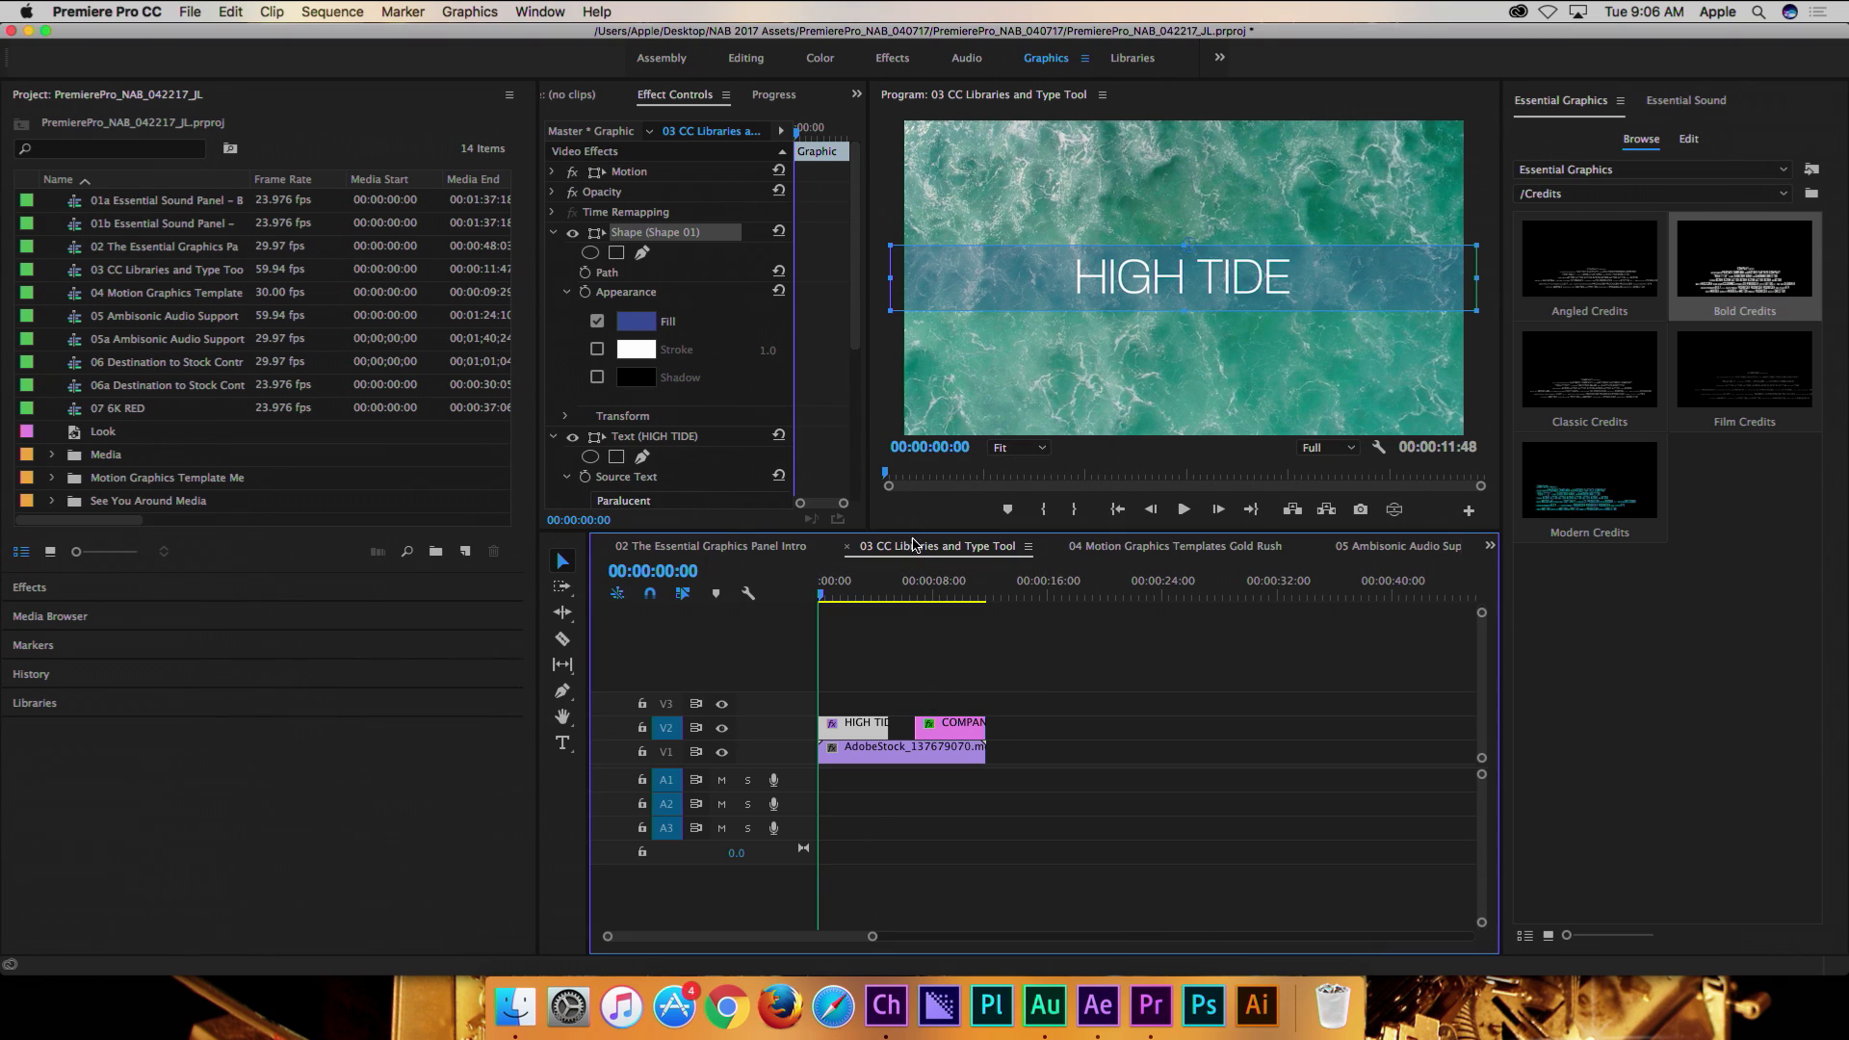
- Play the Bold Credits clip forward and backward to review how its text lines animate in
left_click_drag(903, 596, 921, 596)
key("space")
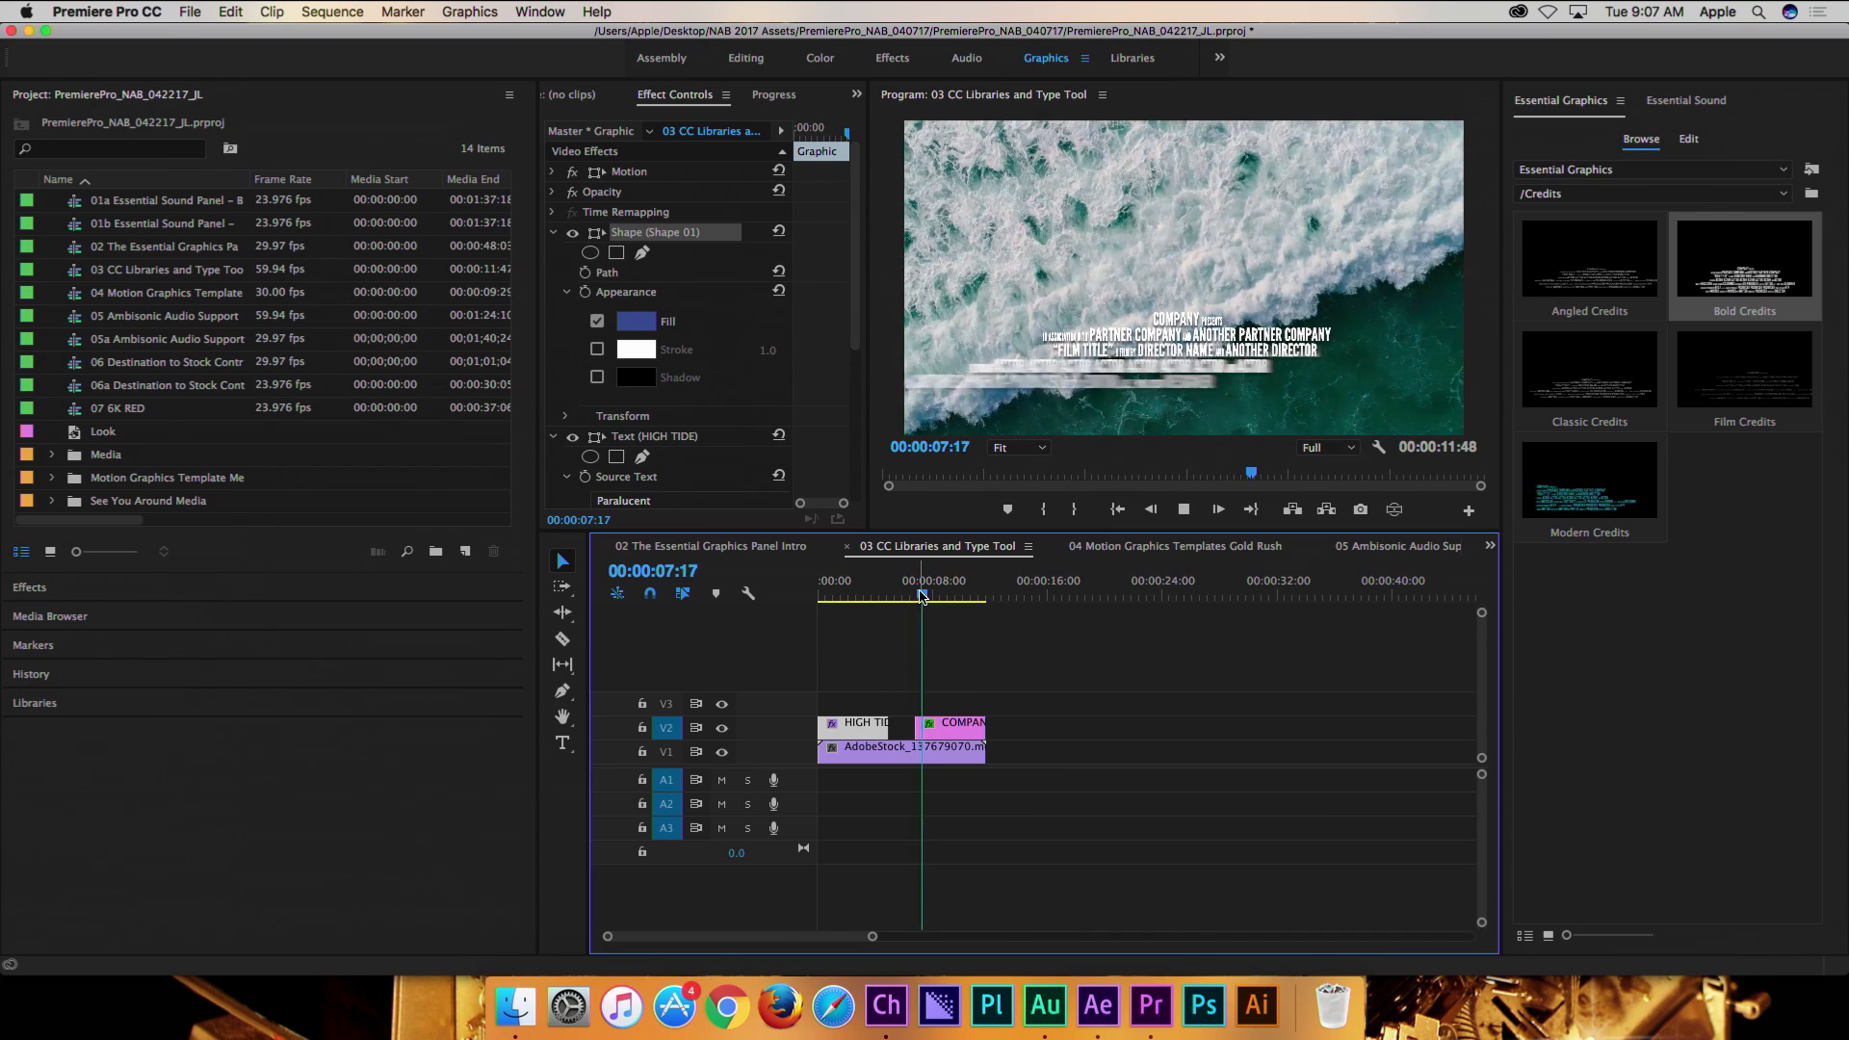
key("space")
key("j")
key("space")
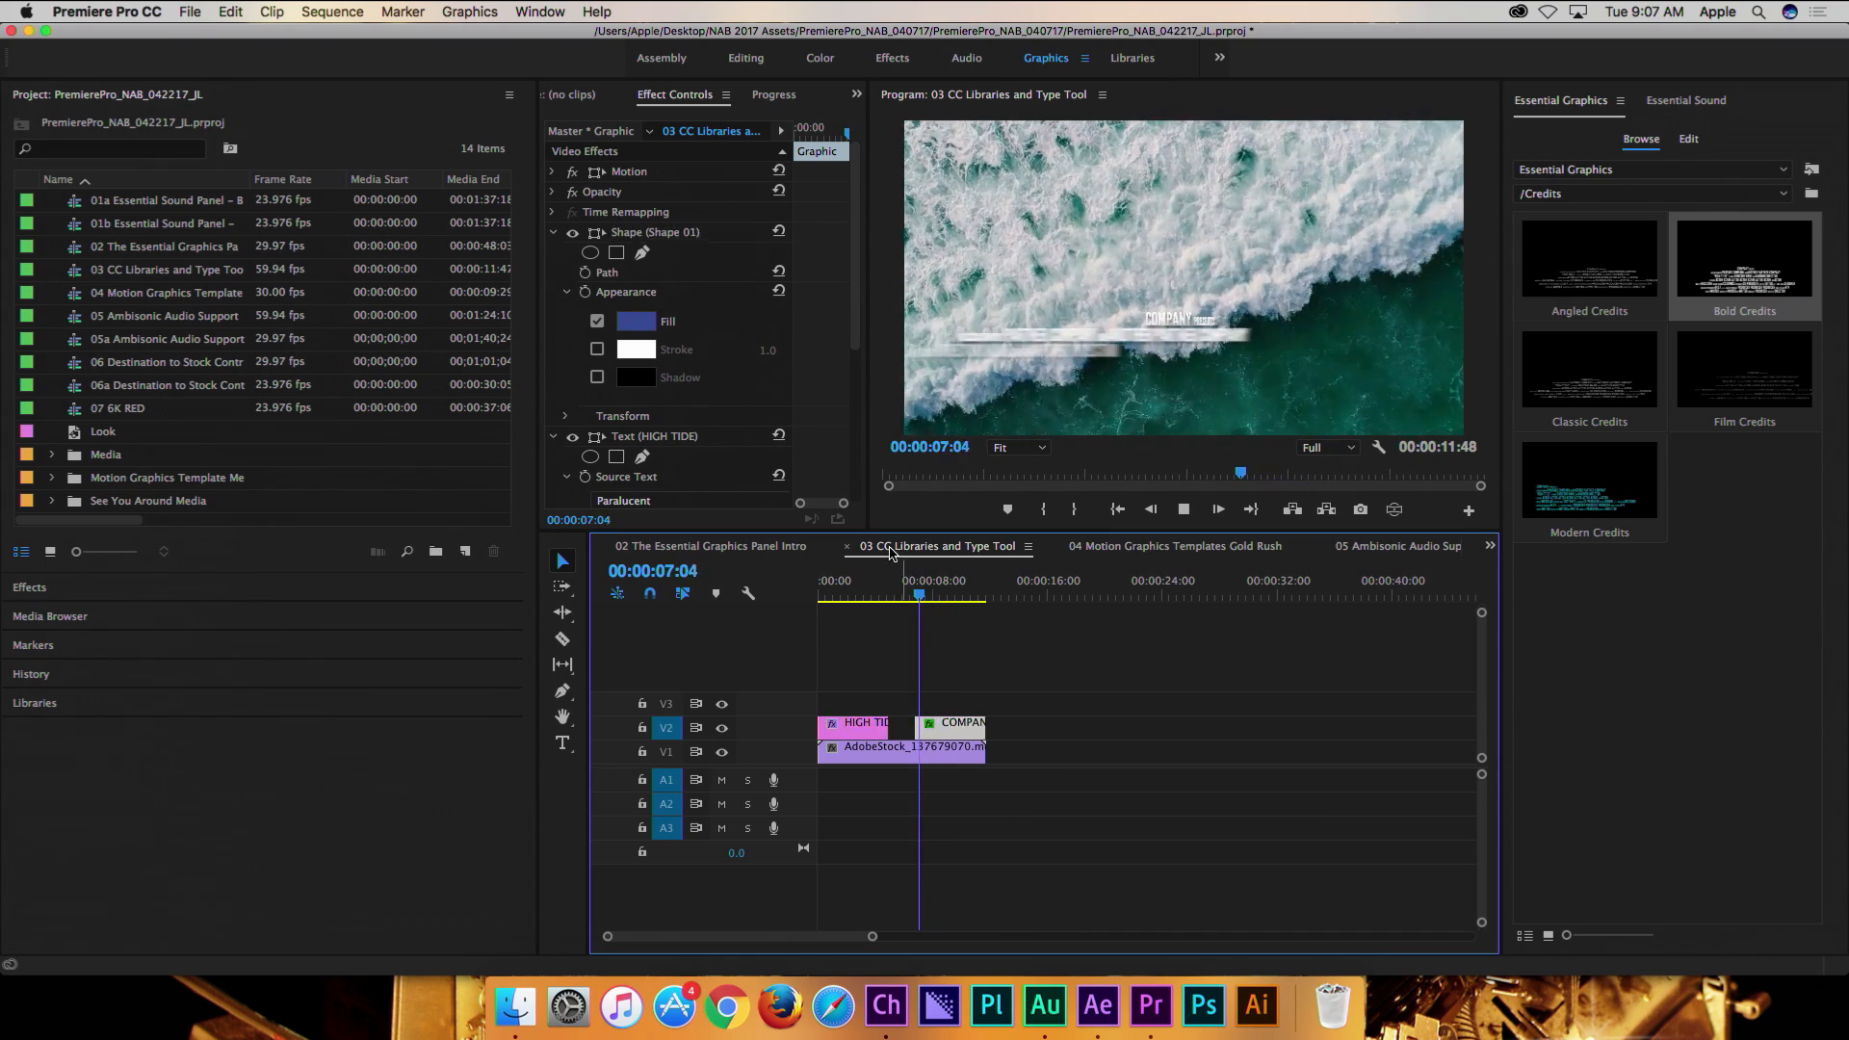
key("space")
key("space")
key("j")
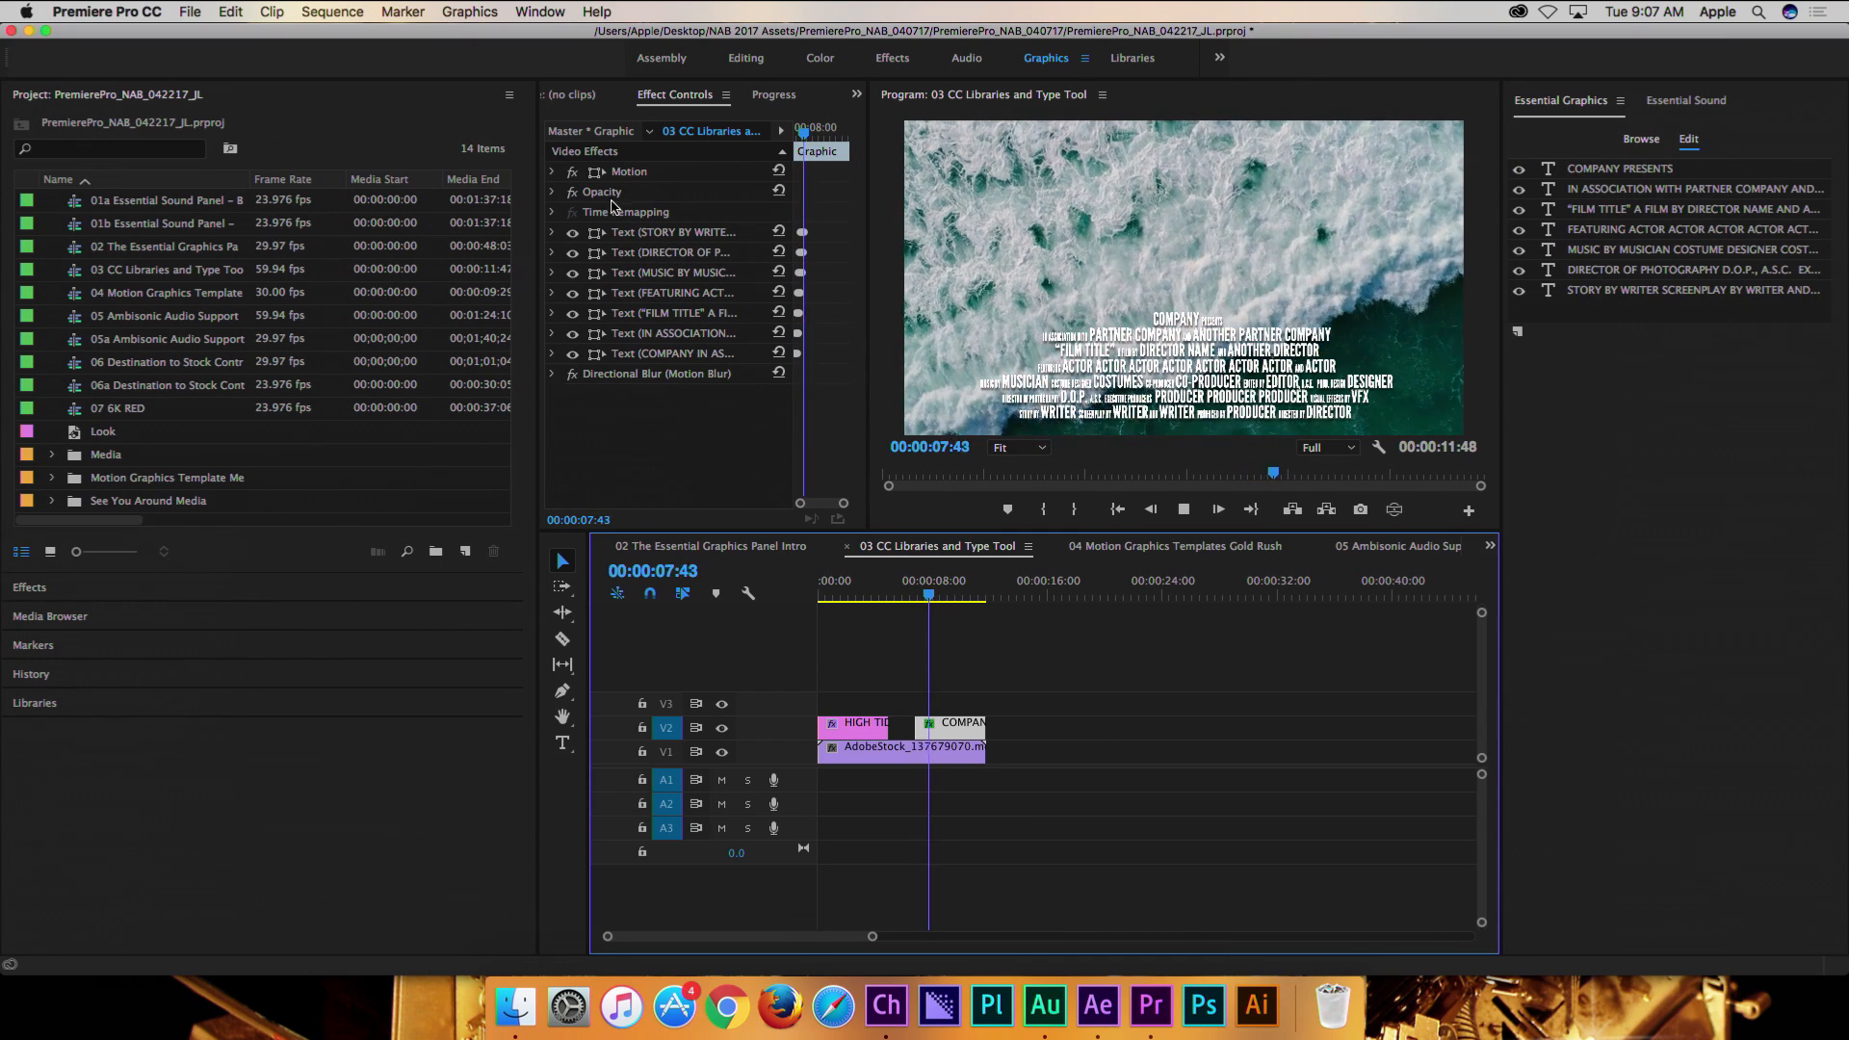
key("l")
key("space")
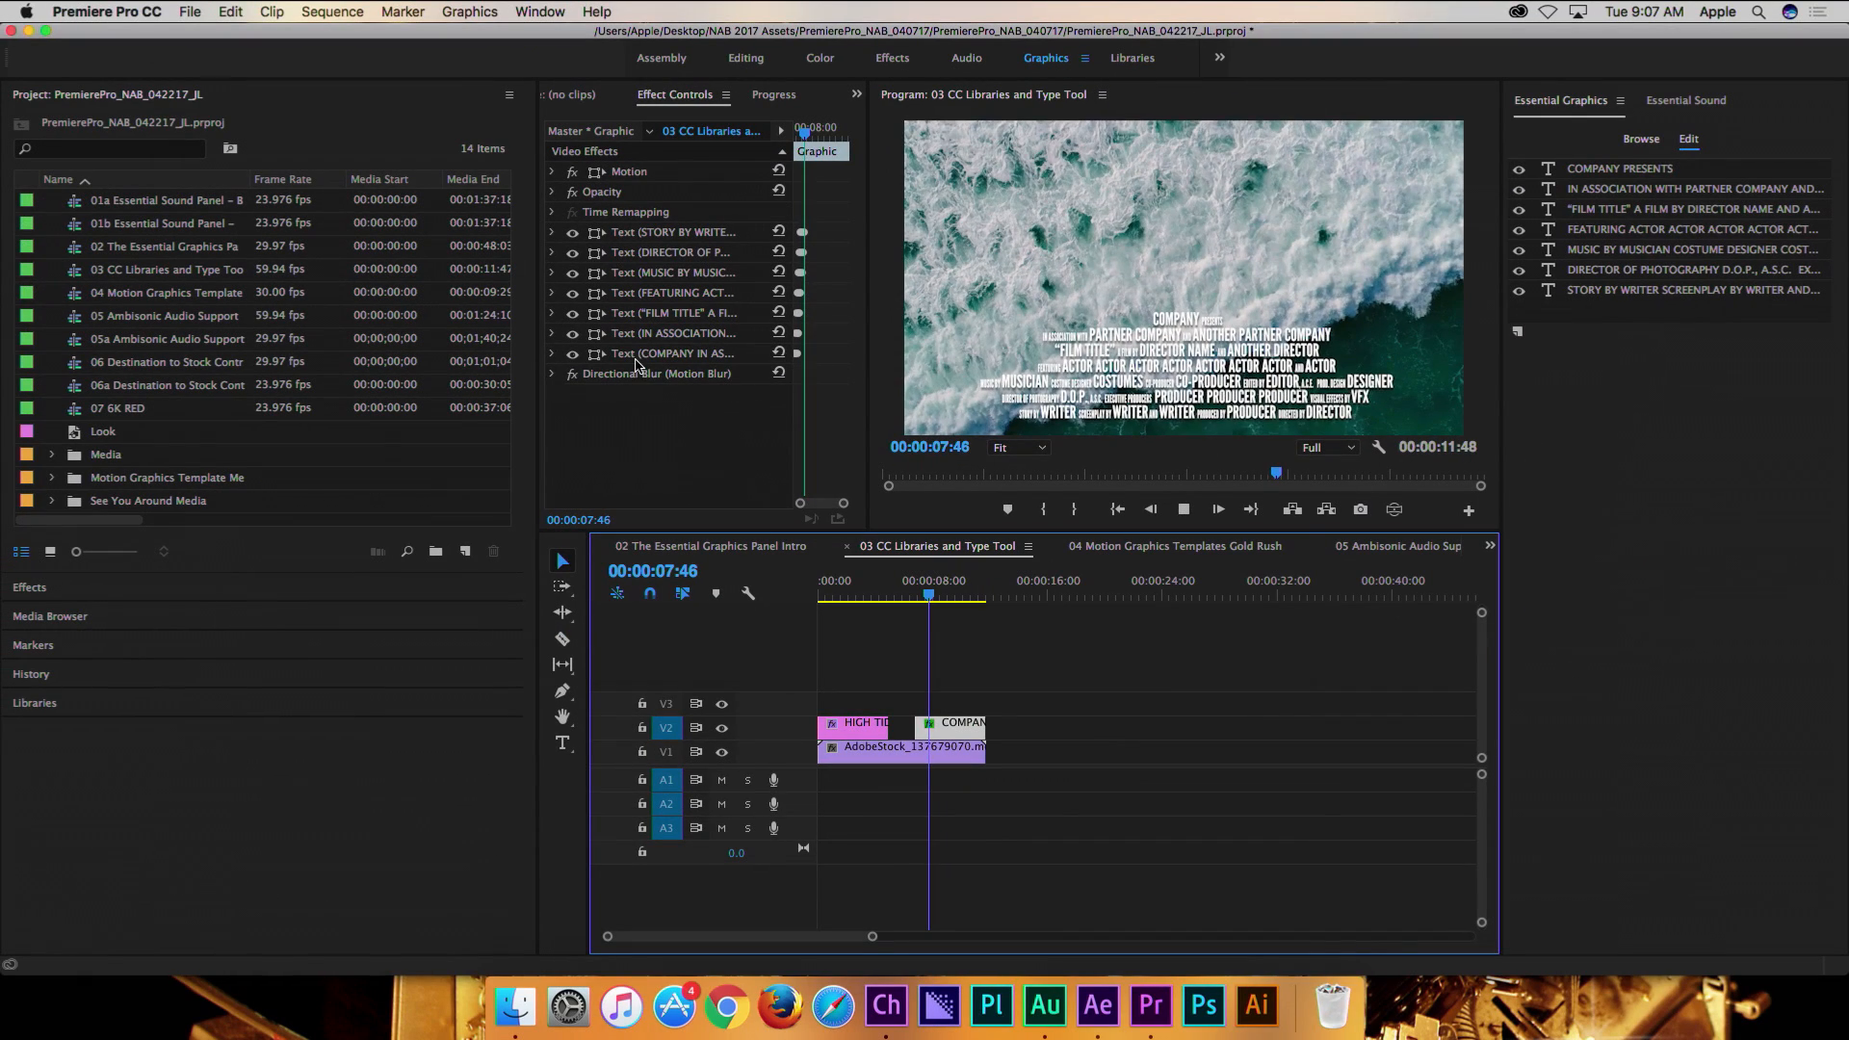
key("j")
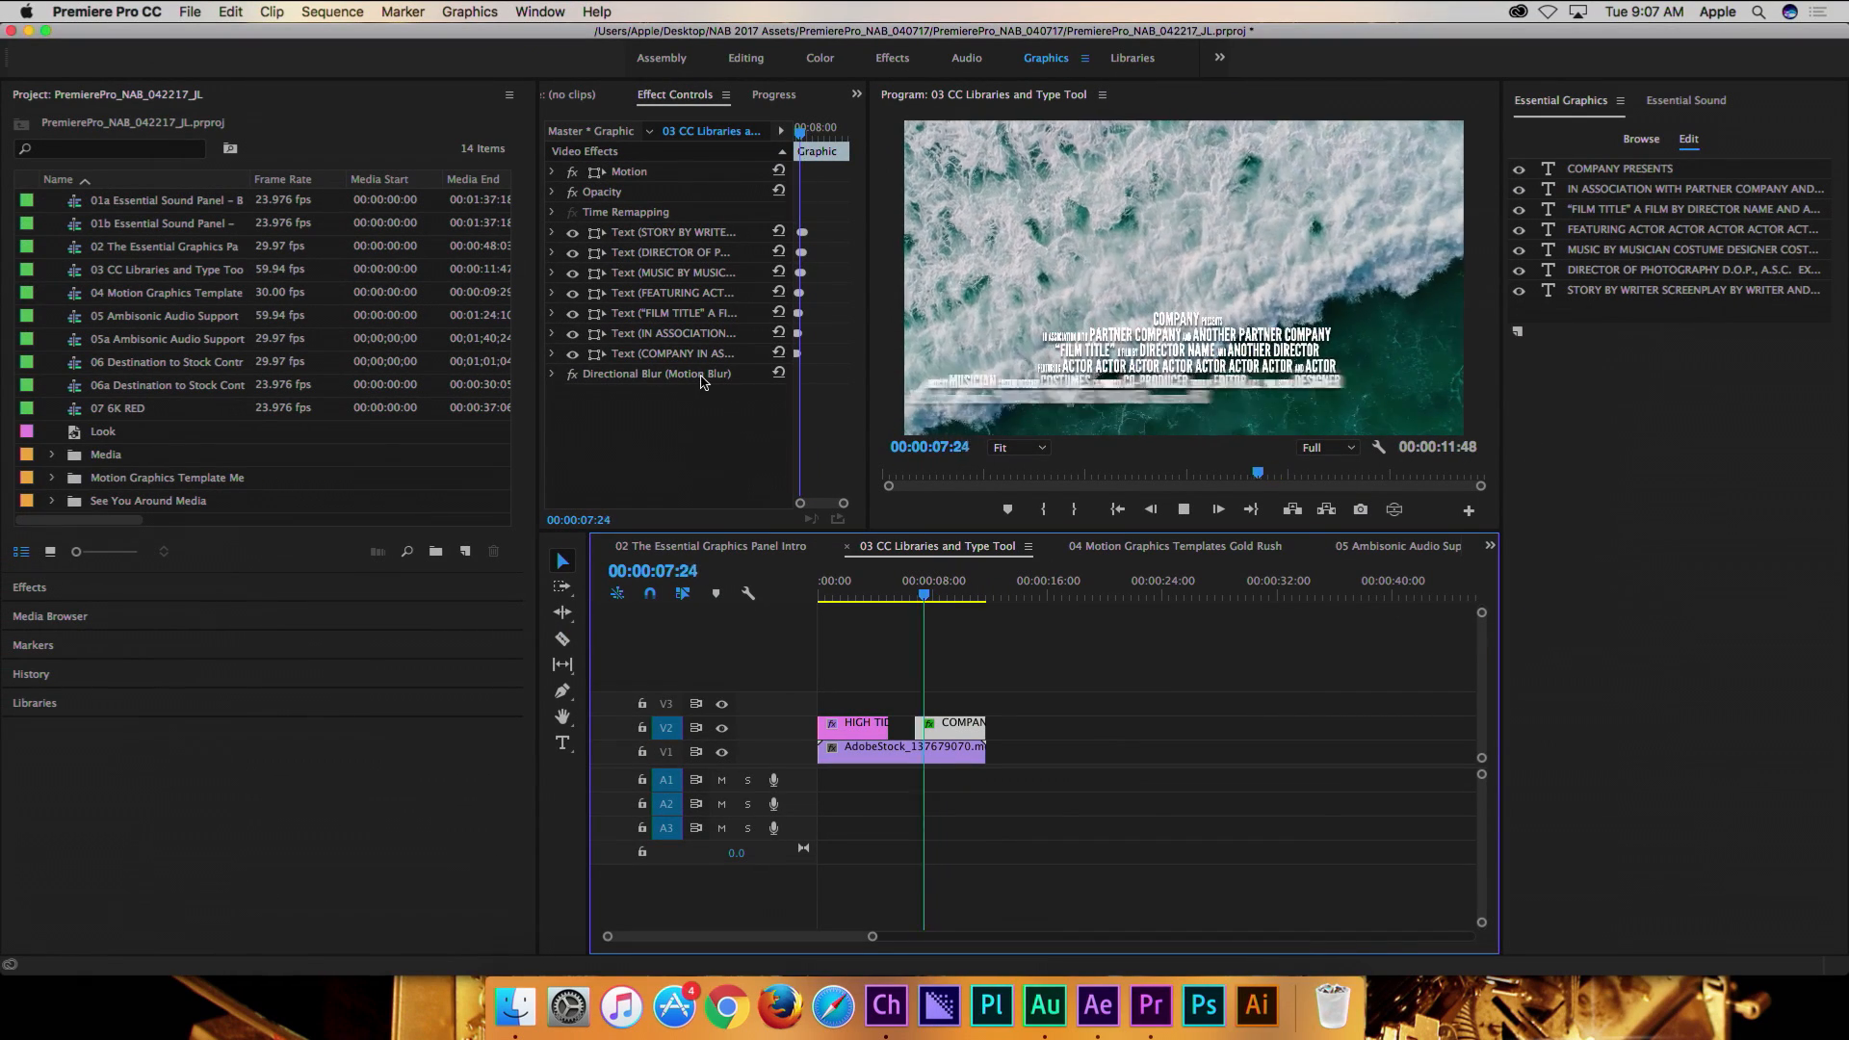
key("space")
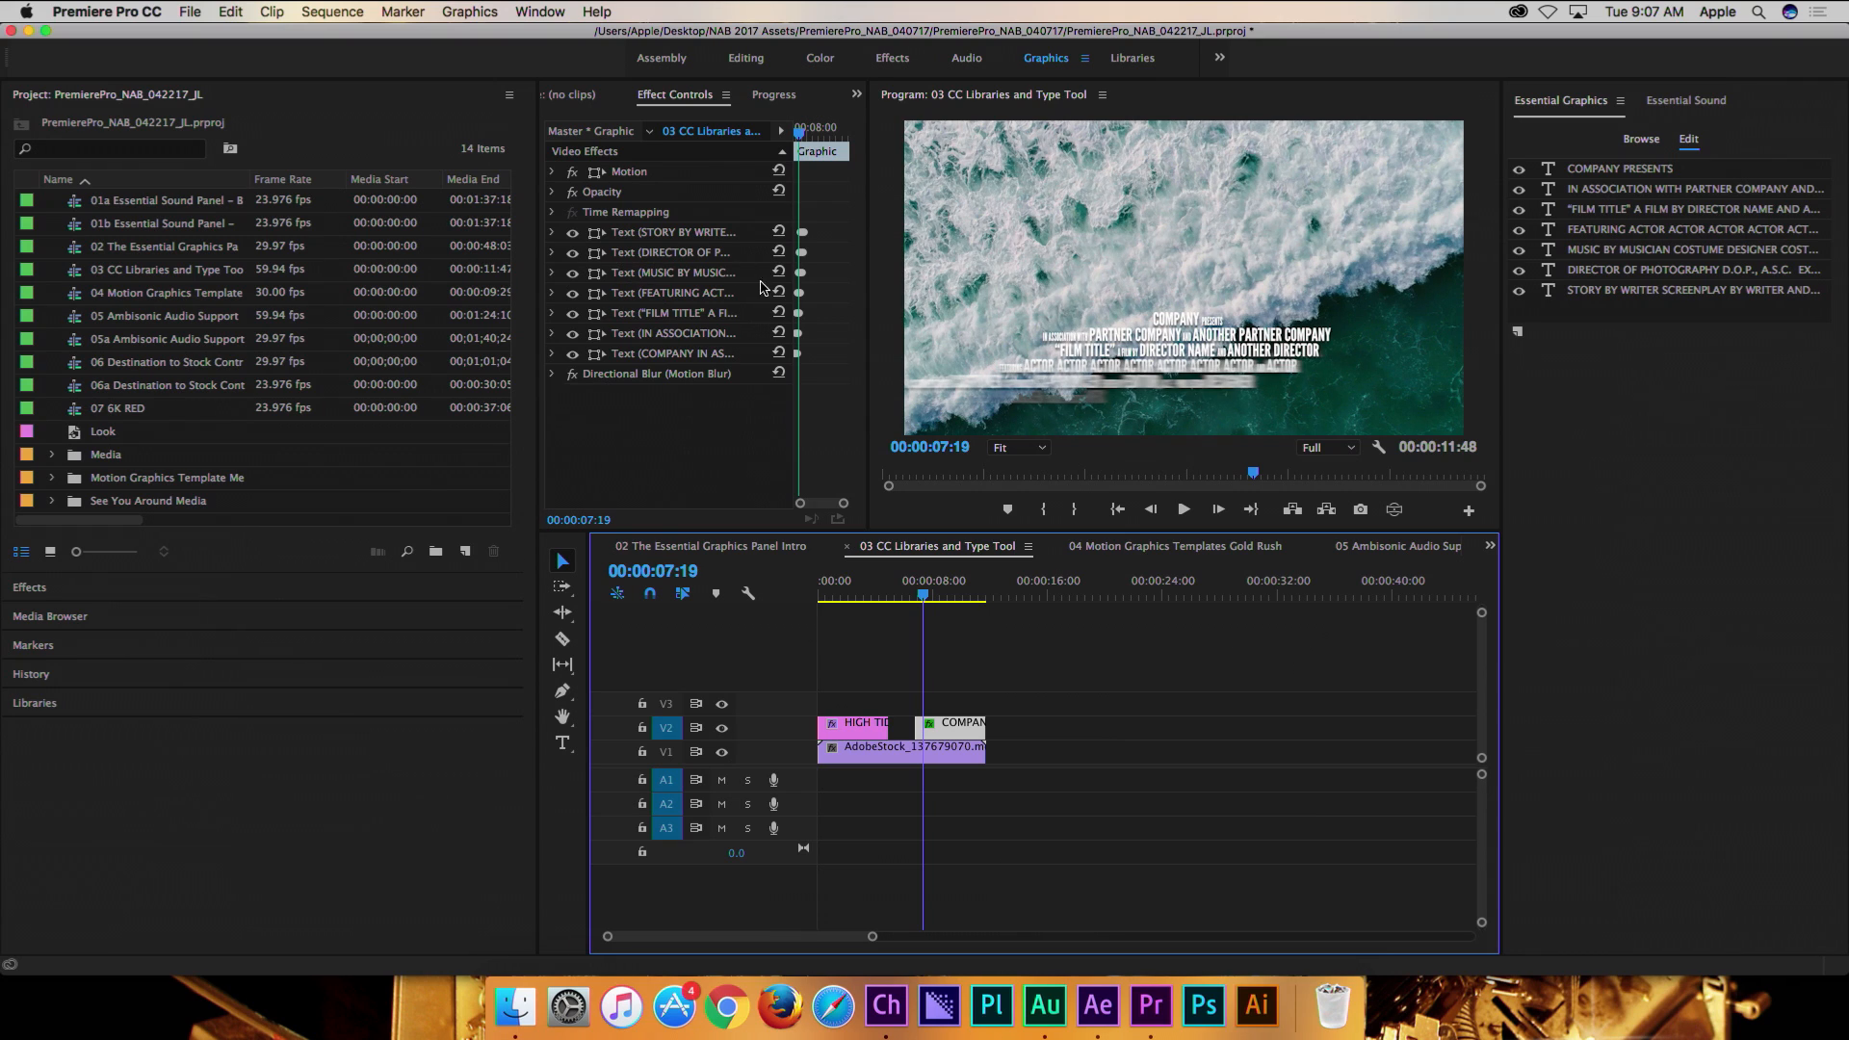
- Magnify the credits clip's keyframe timeline and expand the STORY BY WRITER text layer to examine its transform keyframes
left_click_drag(842, 507, 857, 511)
key("=")
key("=")
key("=")
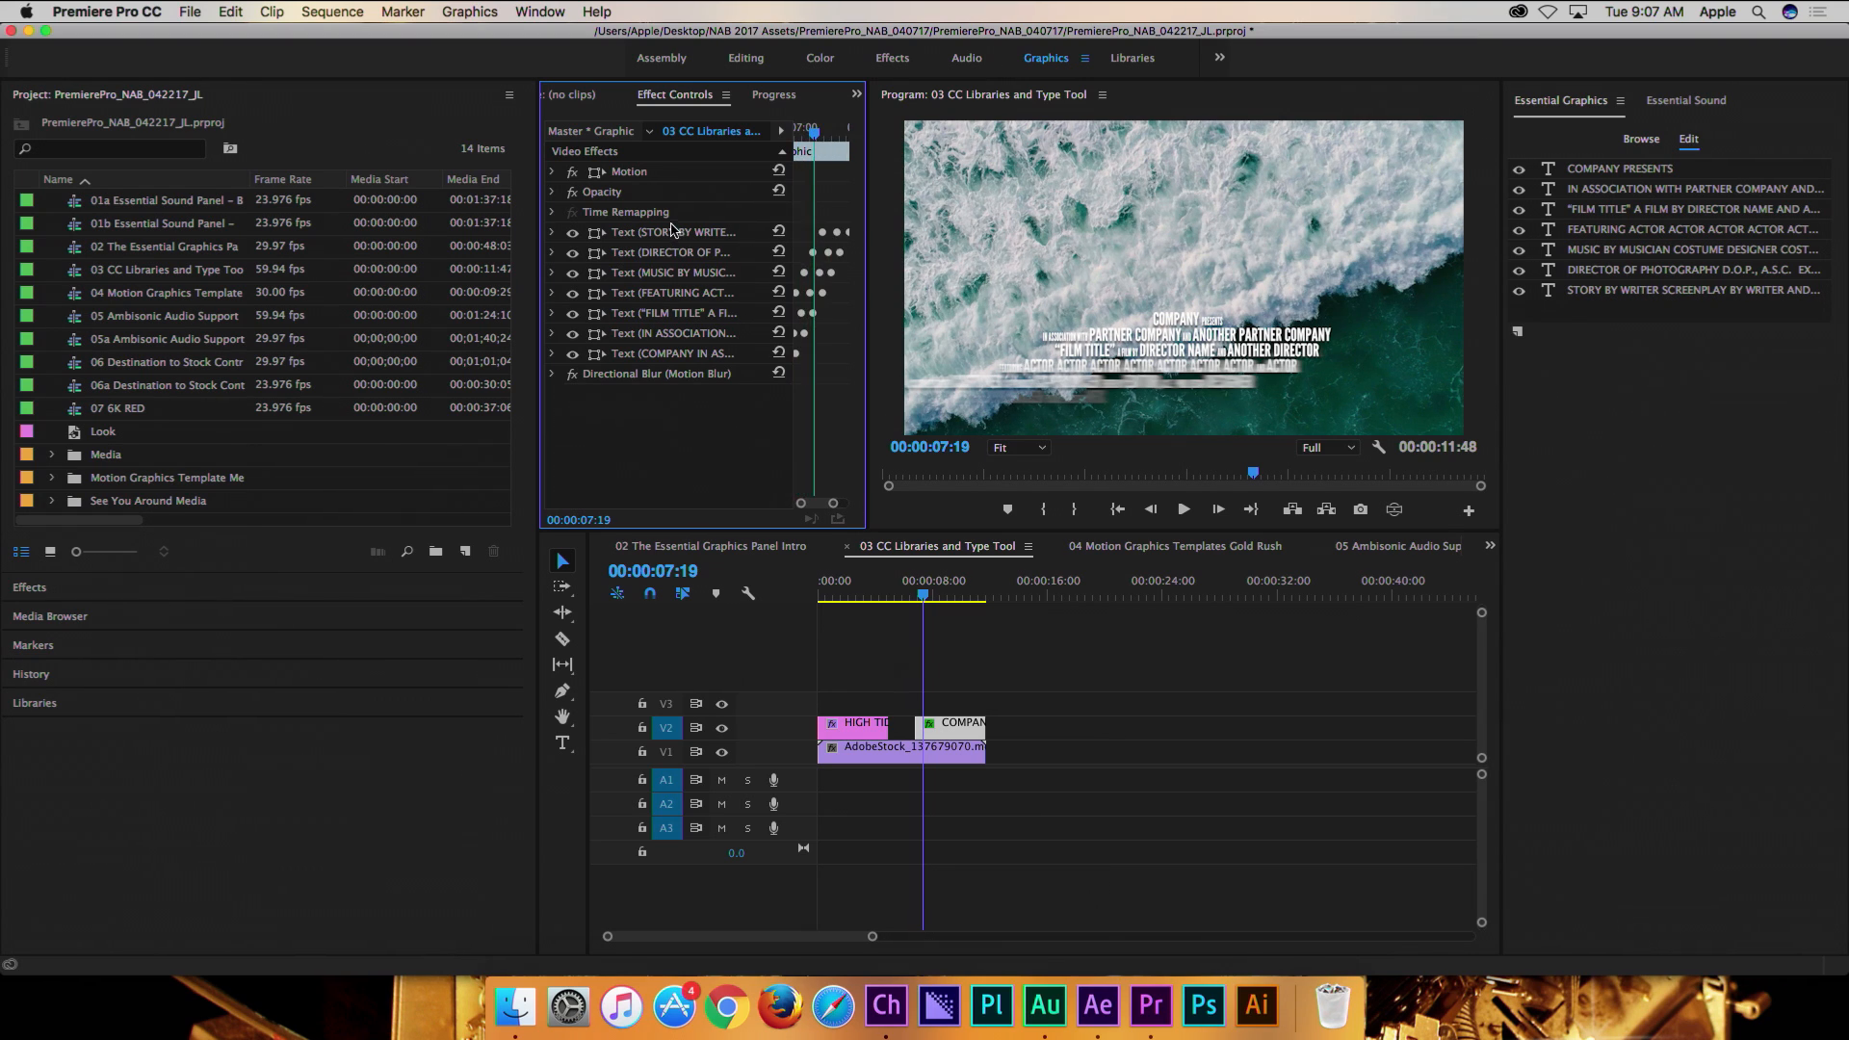
left_click(553, 233)
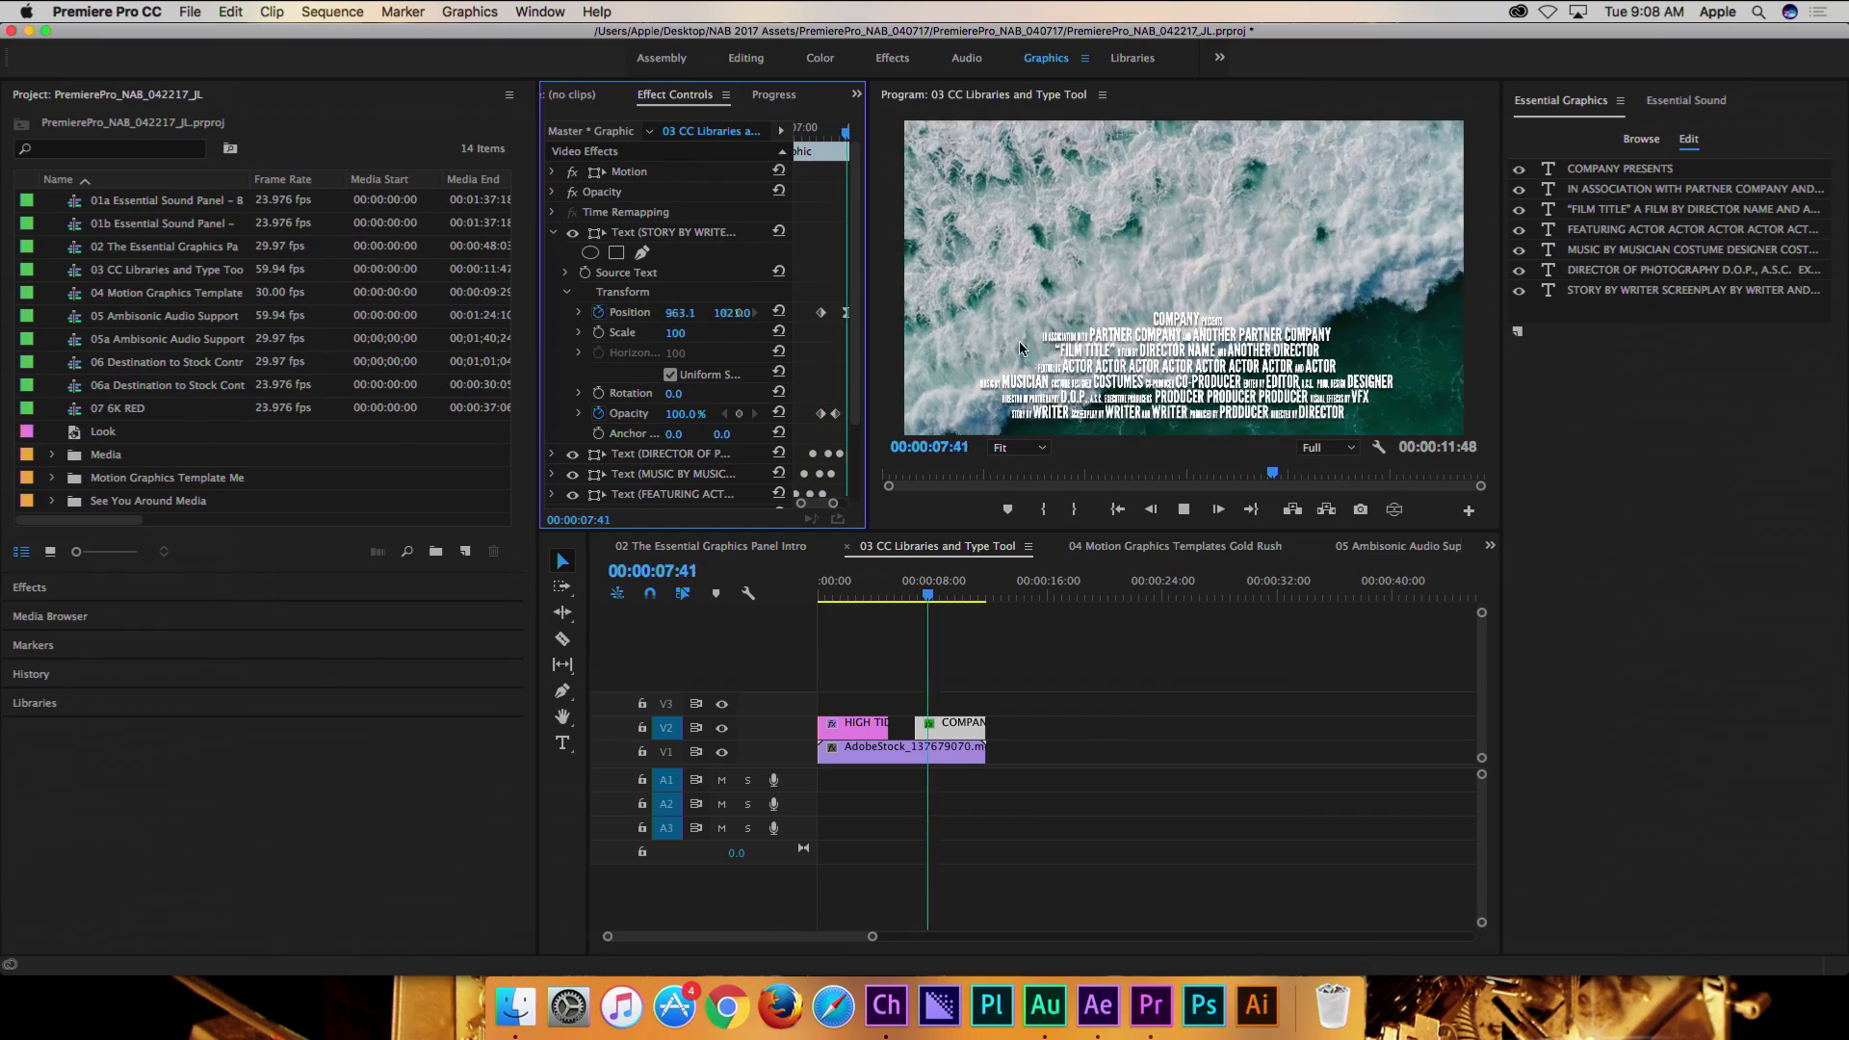
- Browse the Essential Graphics templates in the Social Media folder
left_click(1637, 140)
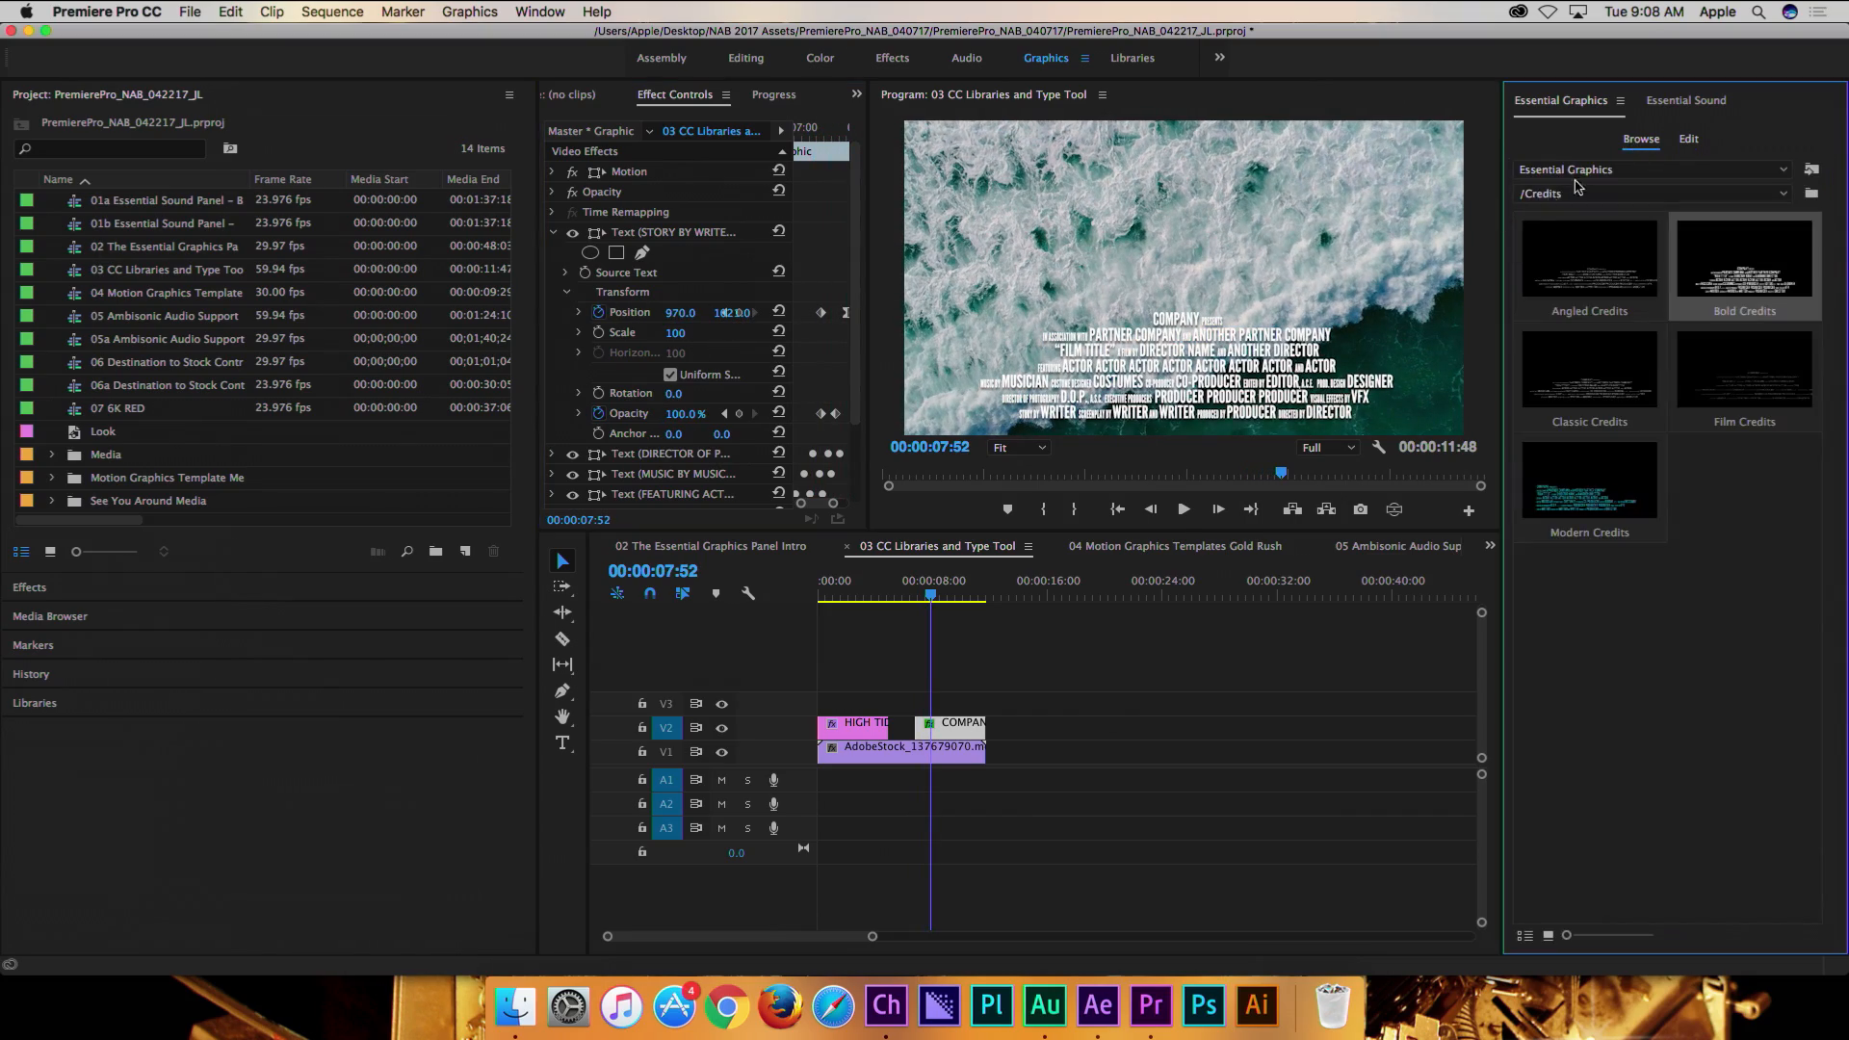
left_click(1599, 171)
left_click(1639, 173)
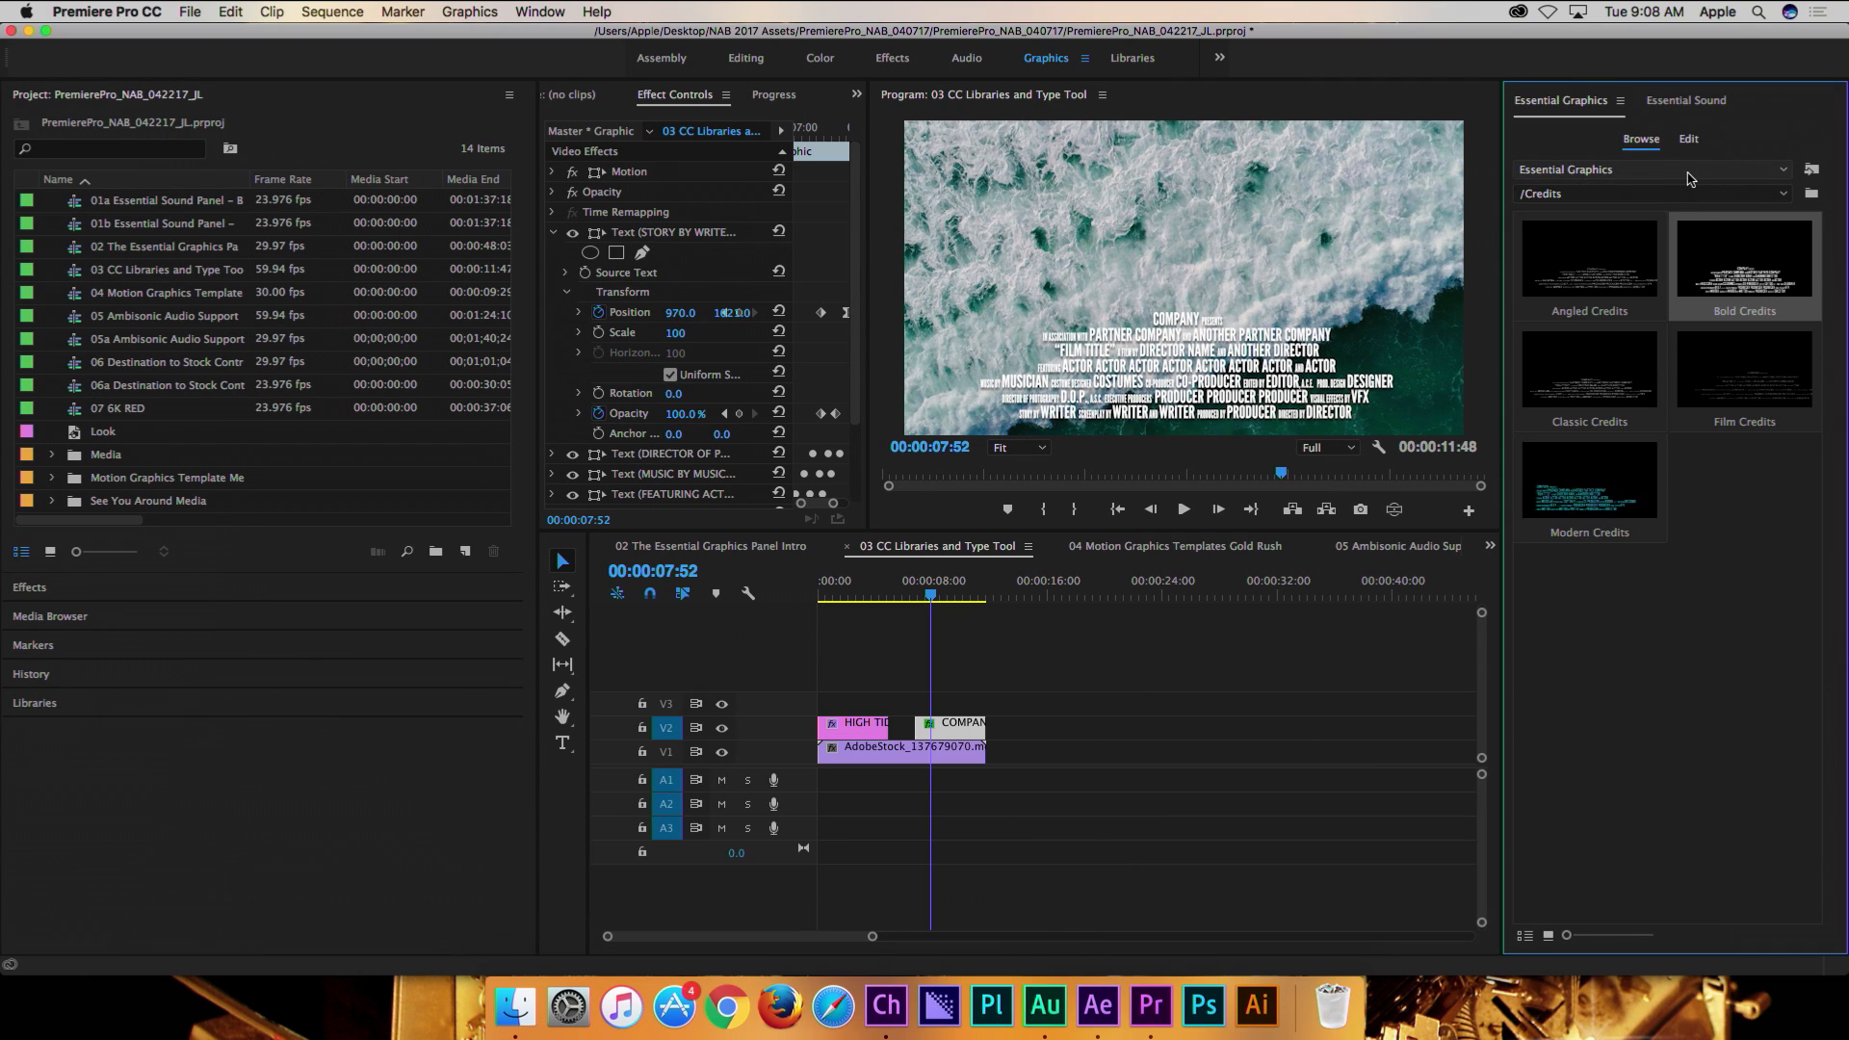
left_click(1693, 194)
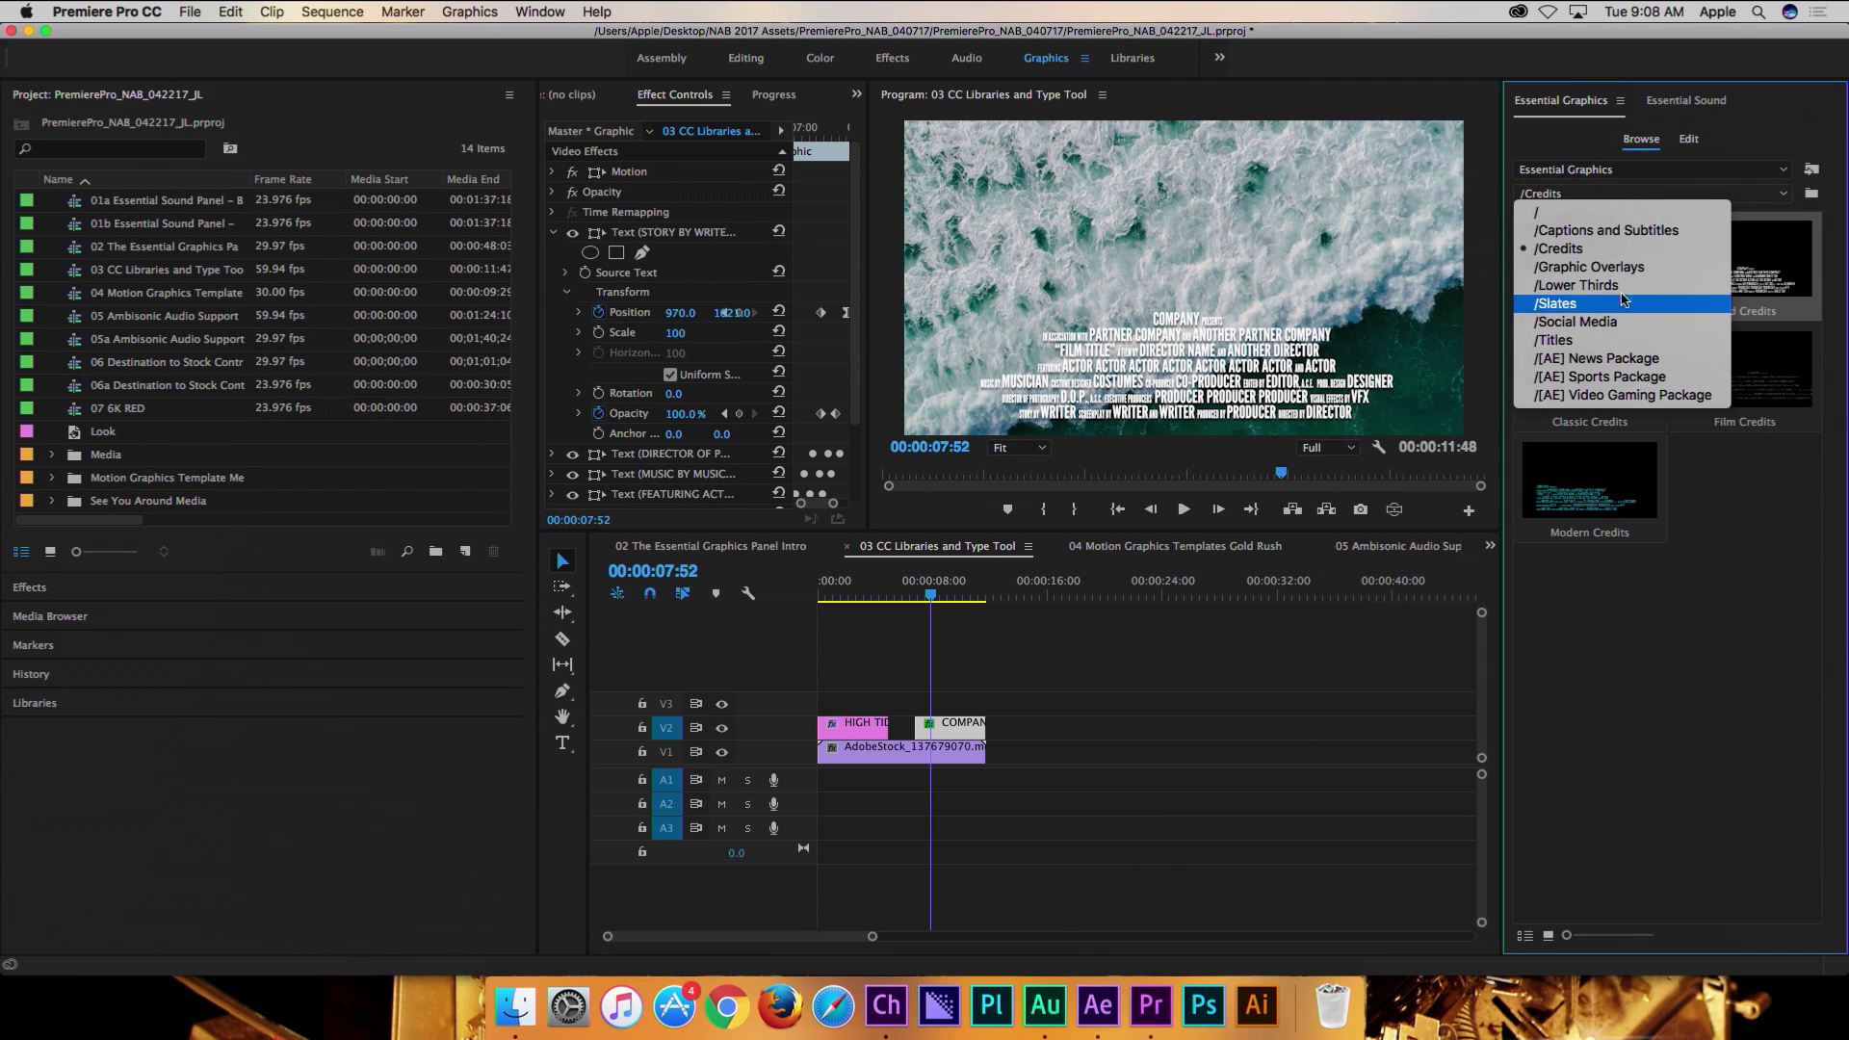
left_click(1624, 329)
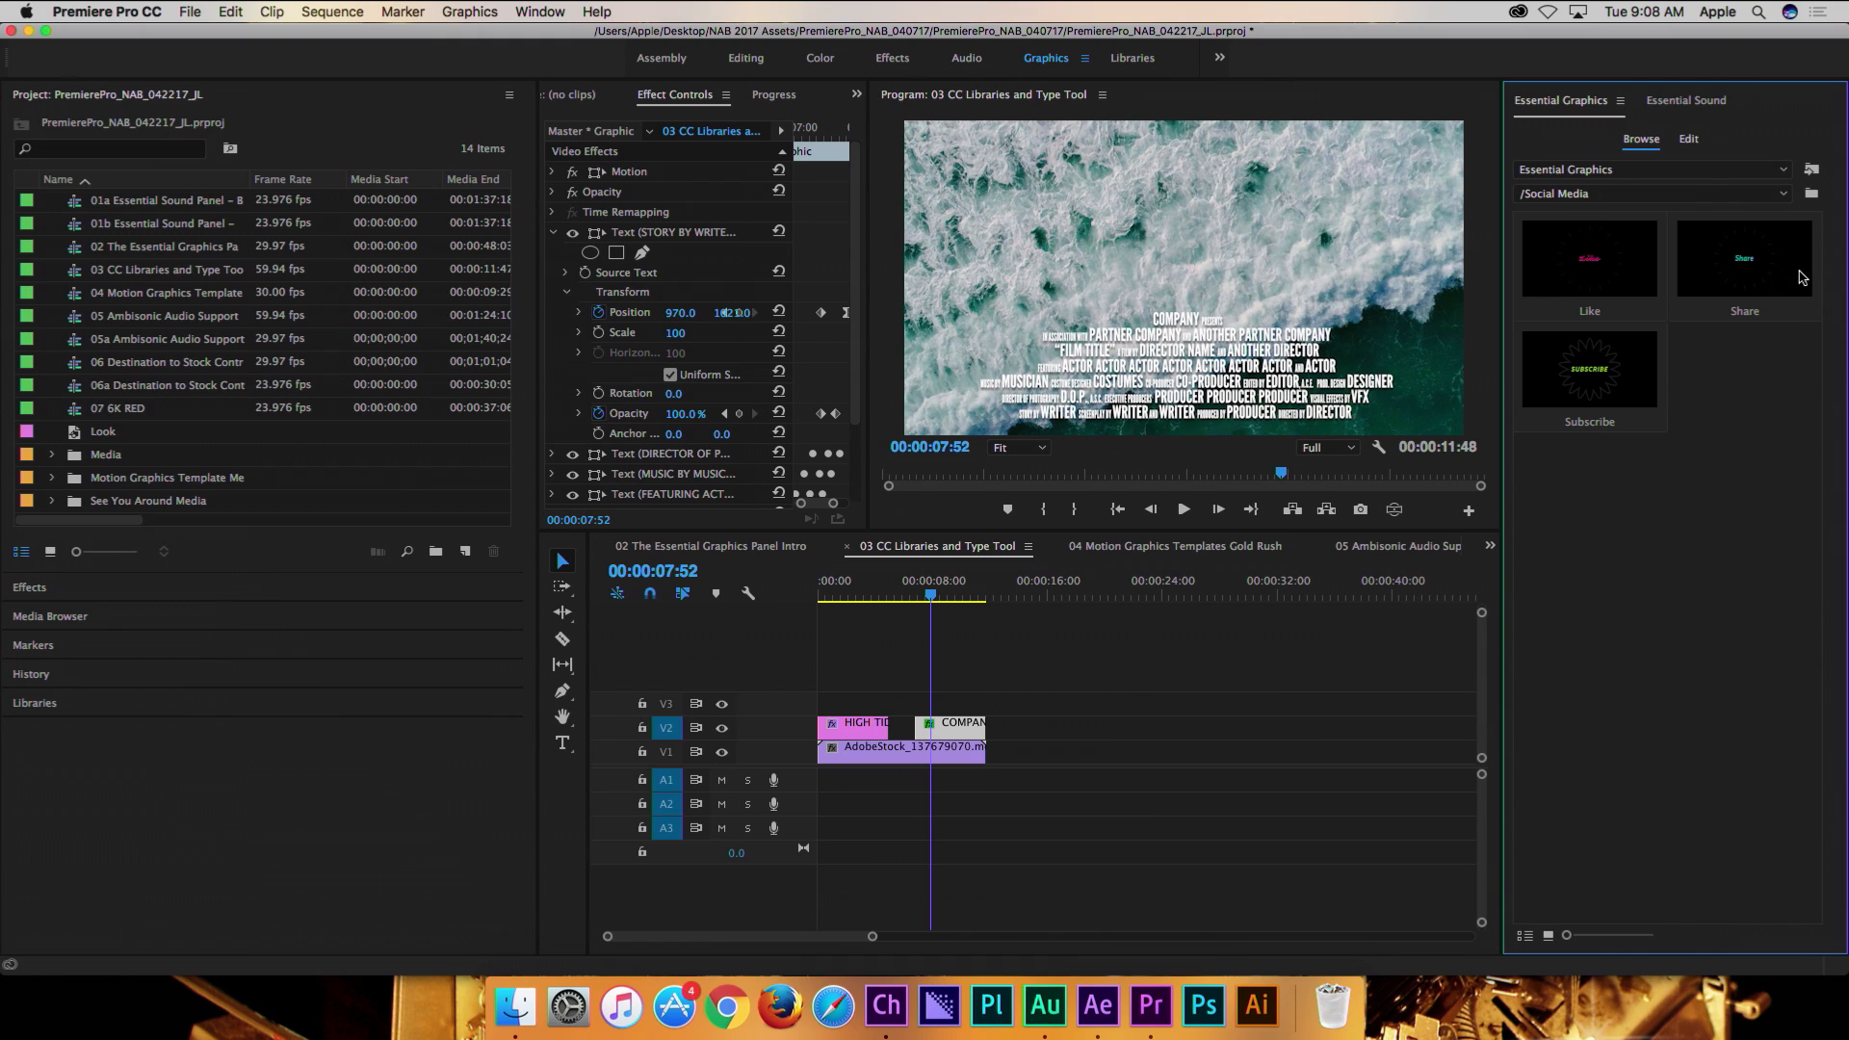
- Delete the credits clip from track V2 and put the Share template in its place
left_click(976, 729)
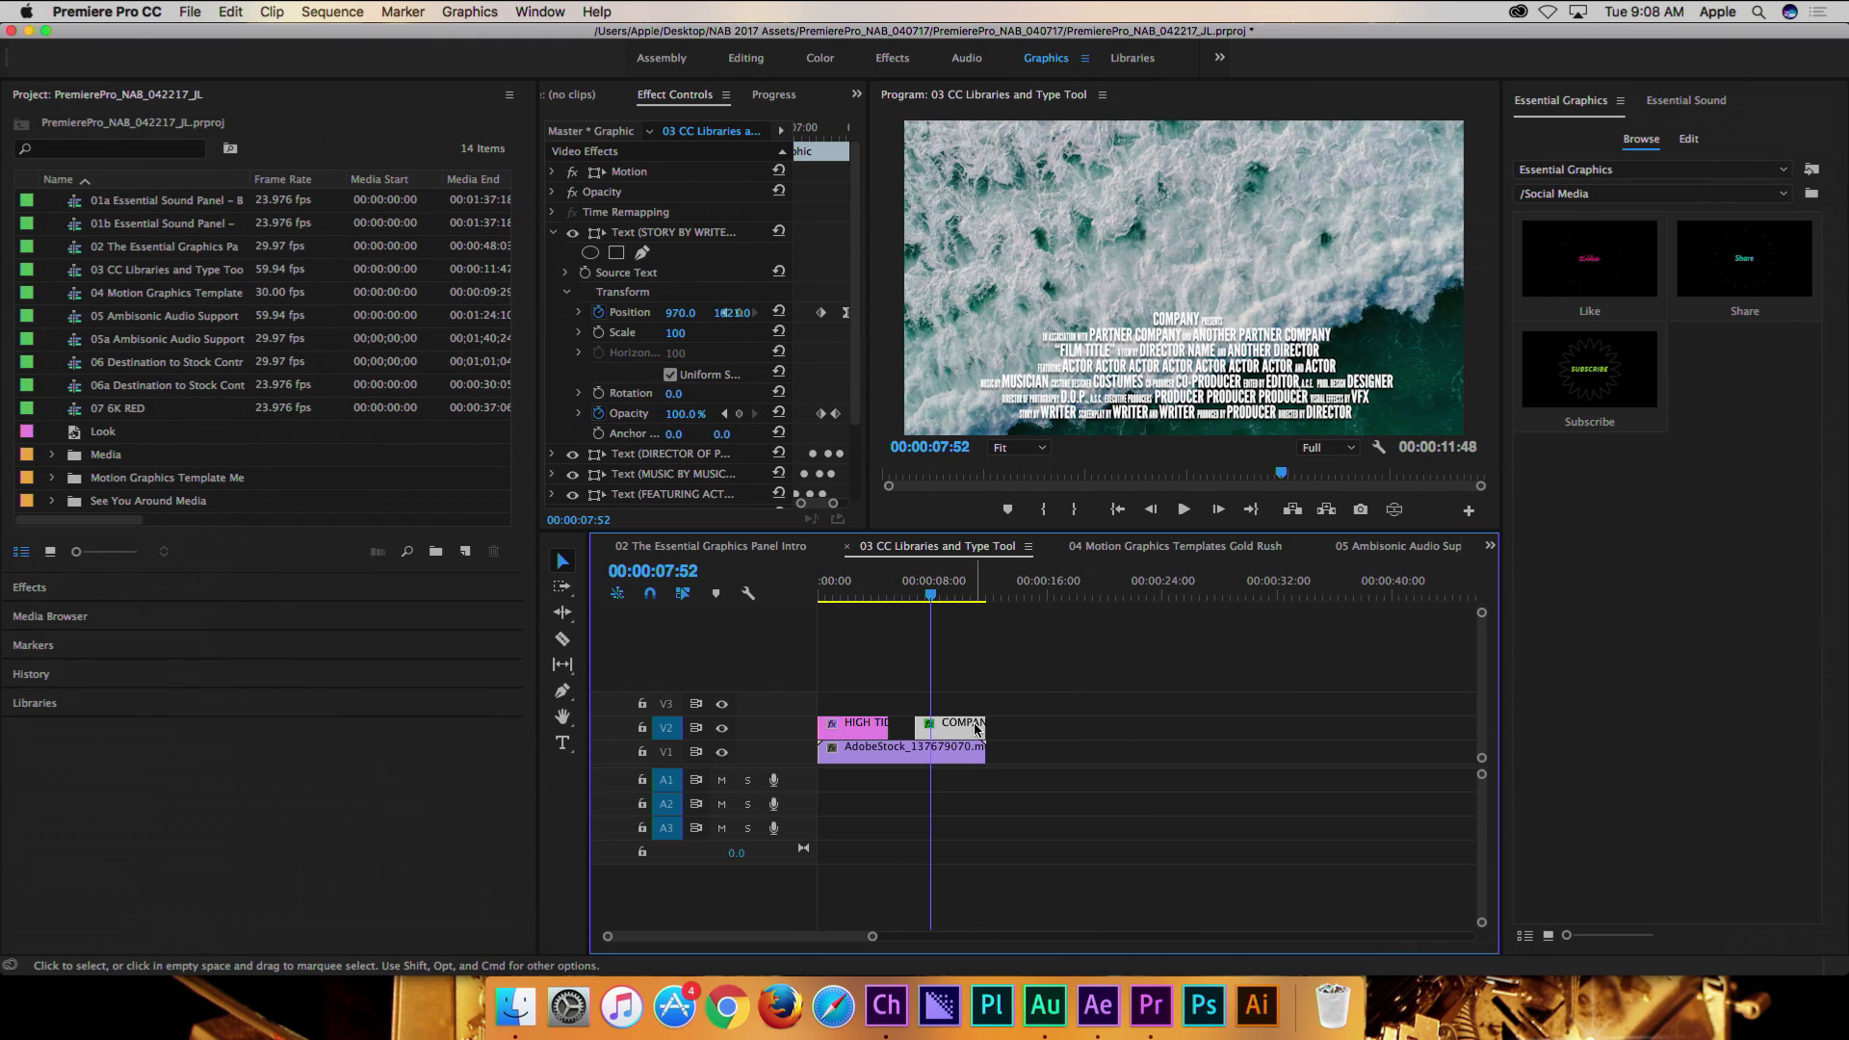
key("Delete")
left_click_drag(1744, 260, 920, 732)
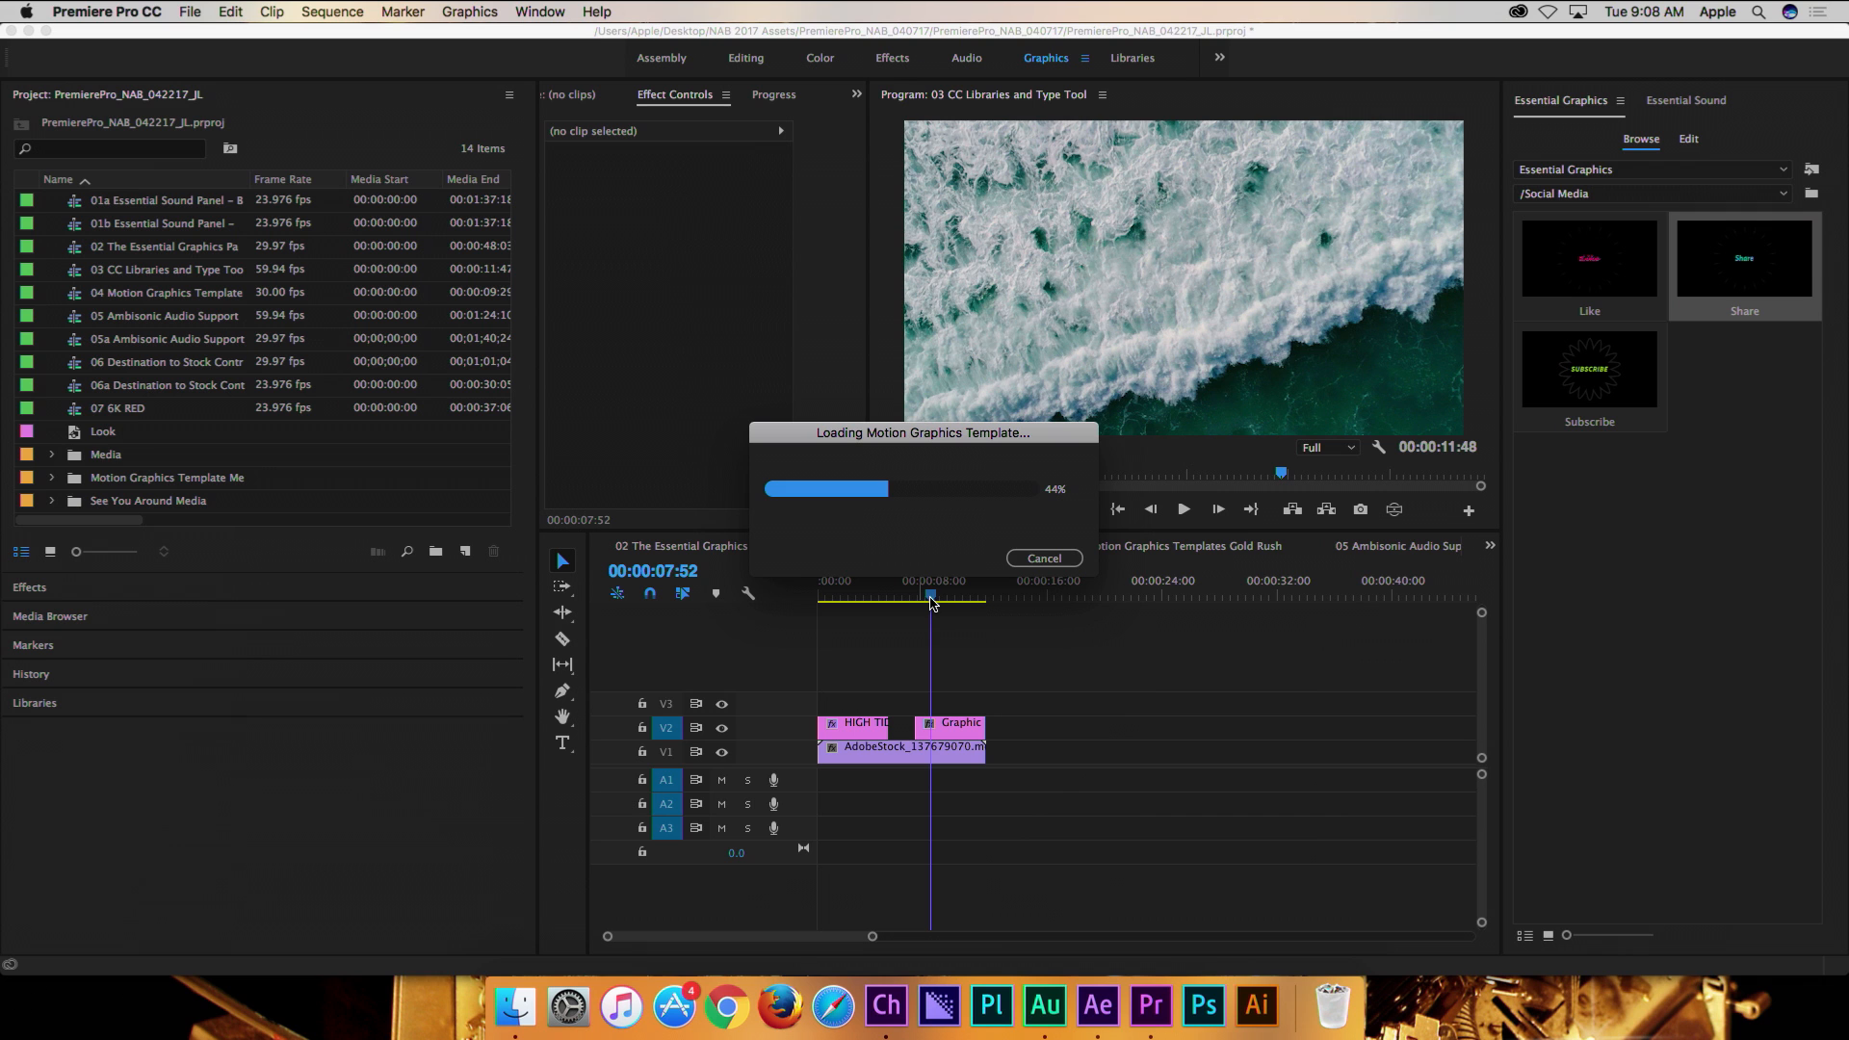
- Play the Share clip forward and backward to review its animation, and select its Circular_Pattern layer
left_click_drag(931, 601, 903, 600)
key("space")
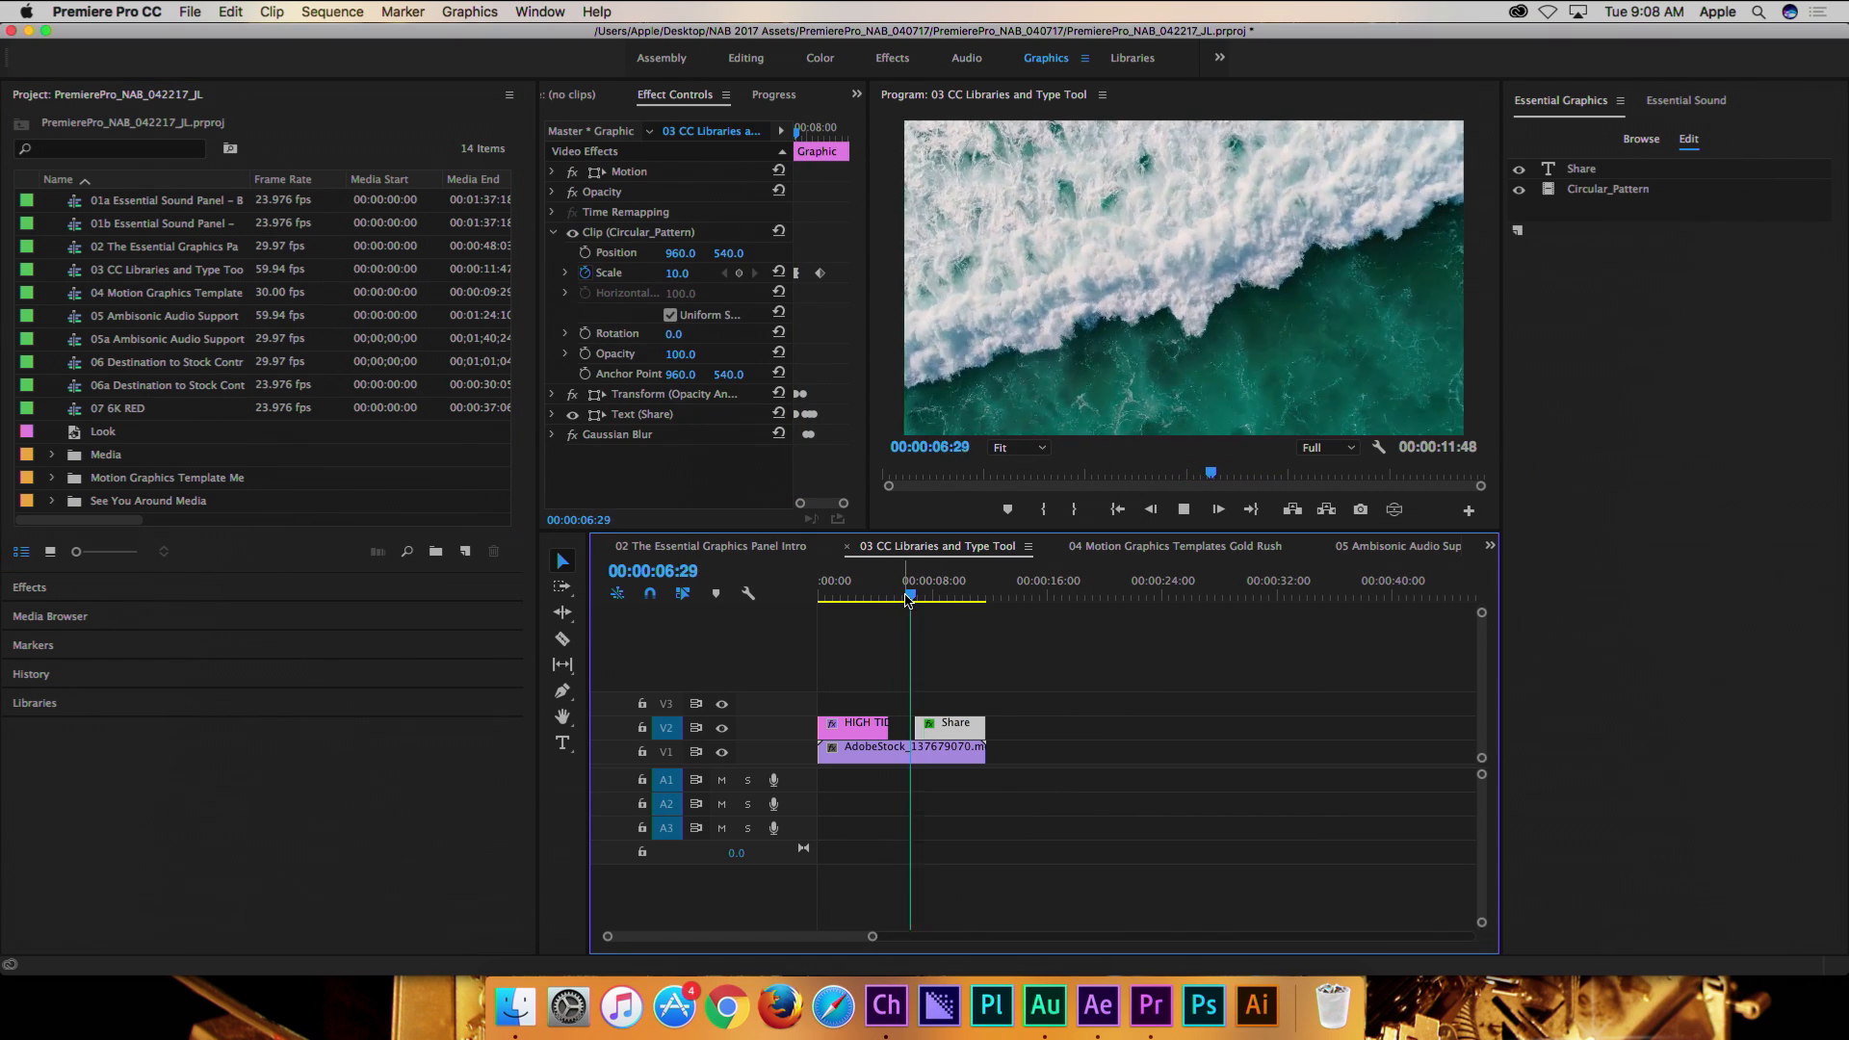
key("j")
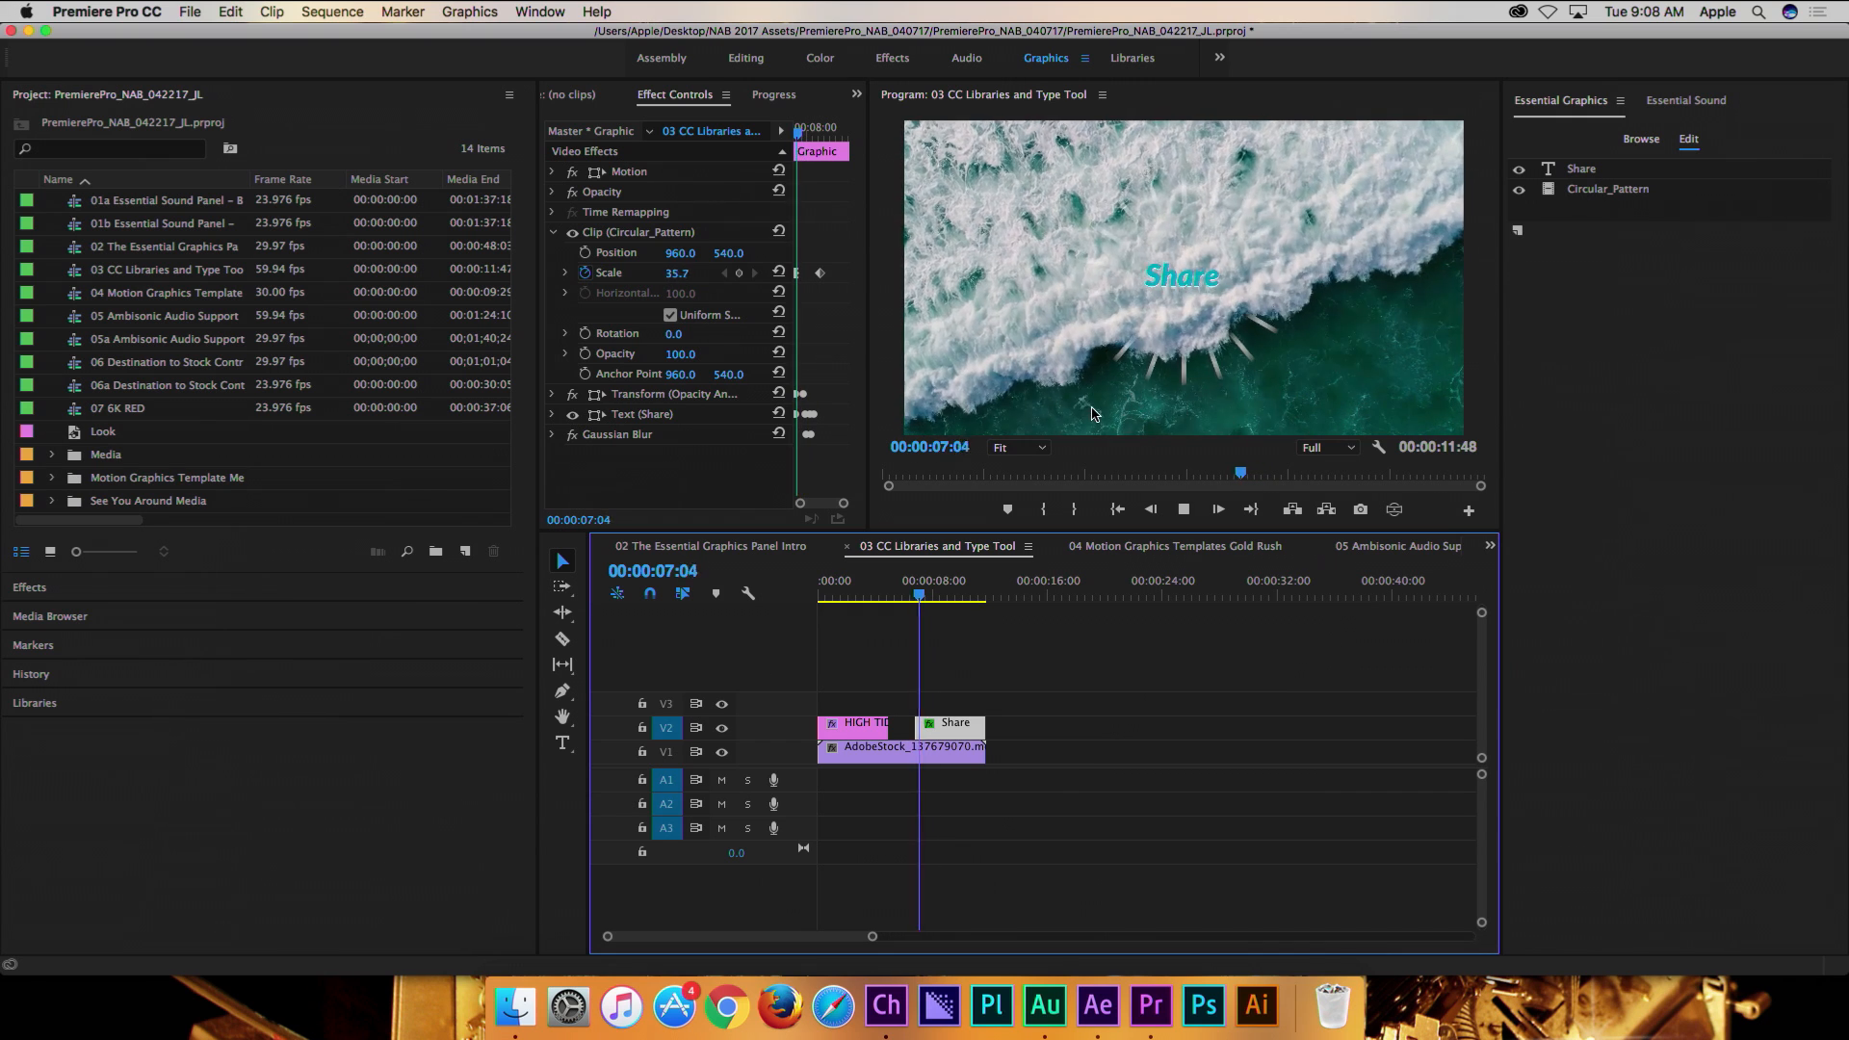
key("l")
key("k")
key("j")
key("l")
key("k")
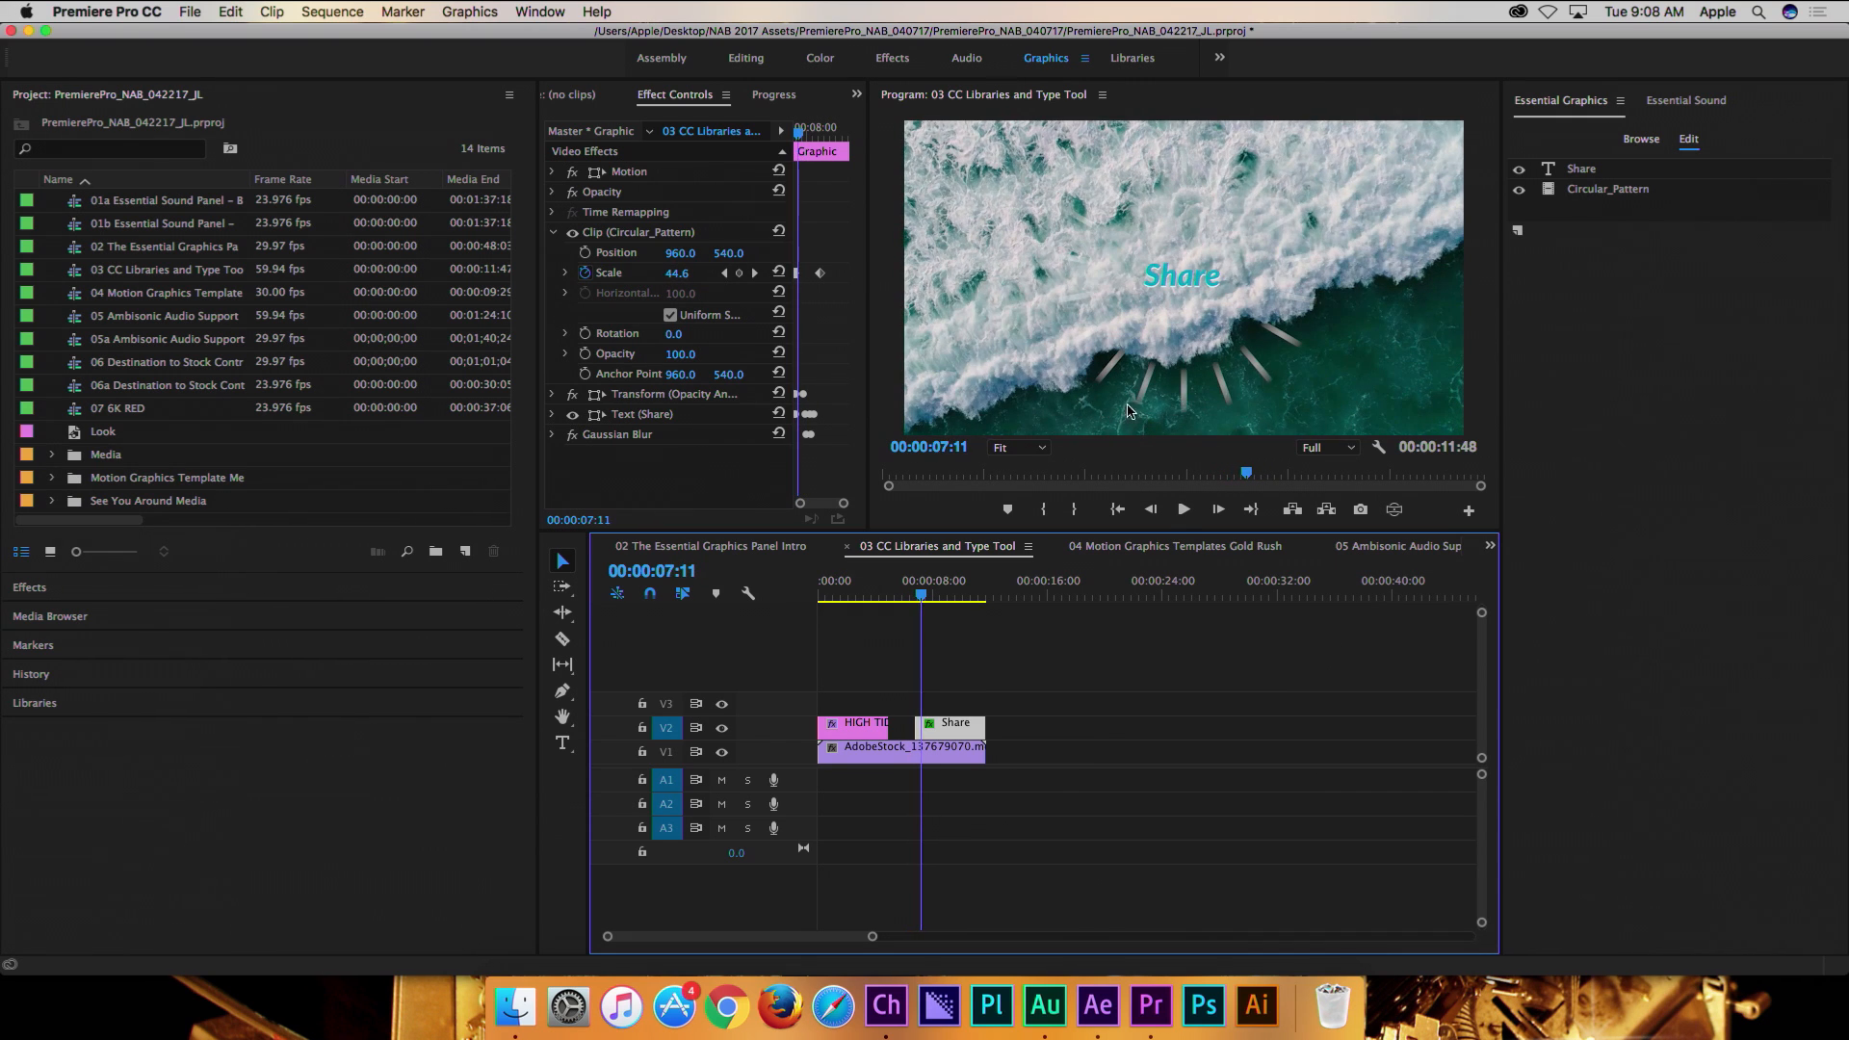
left_click(1604, 193)
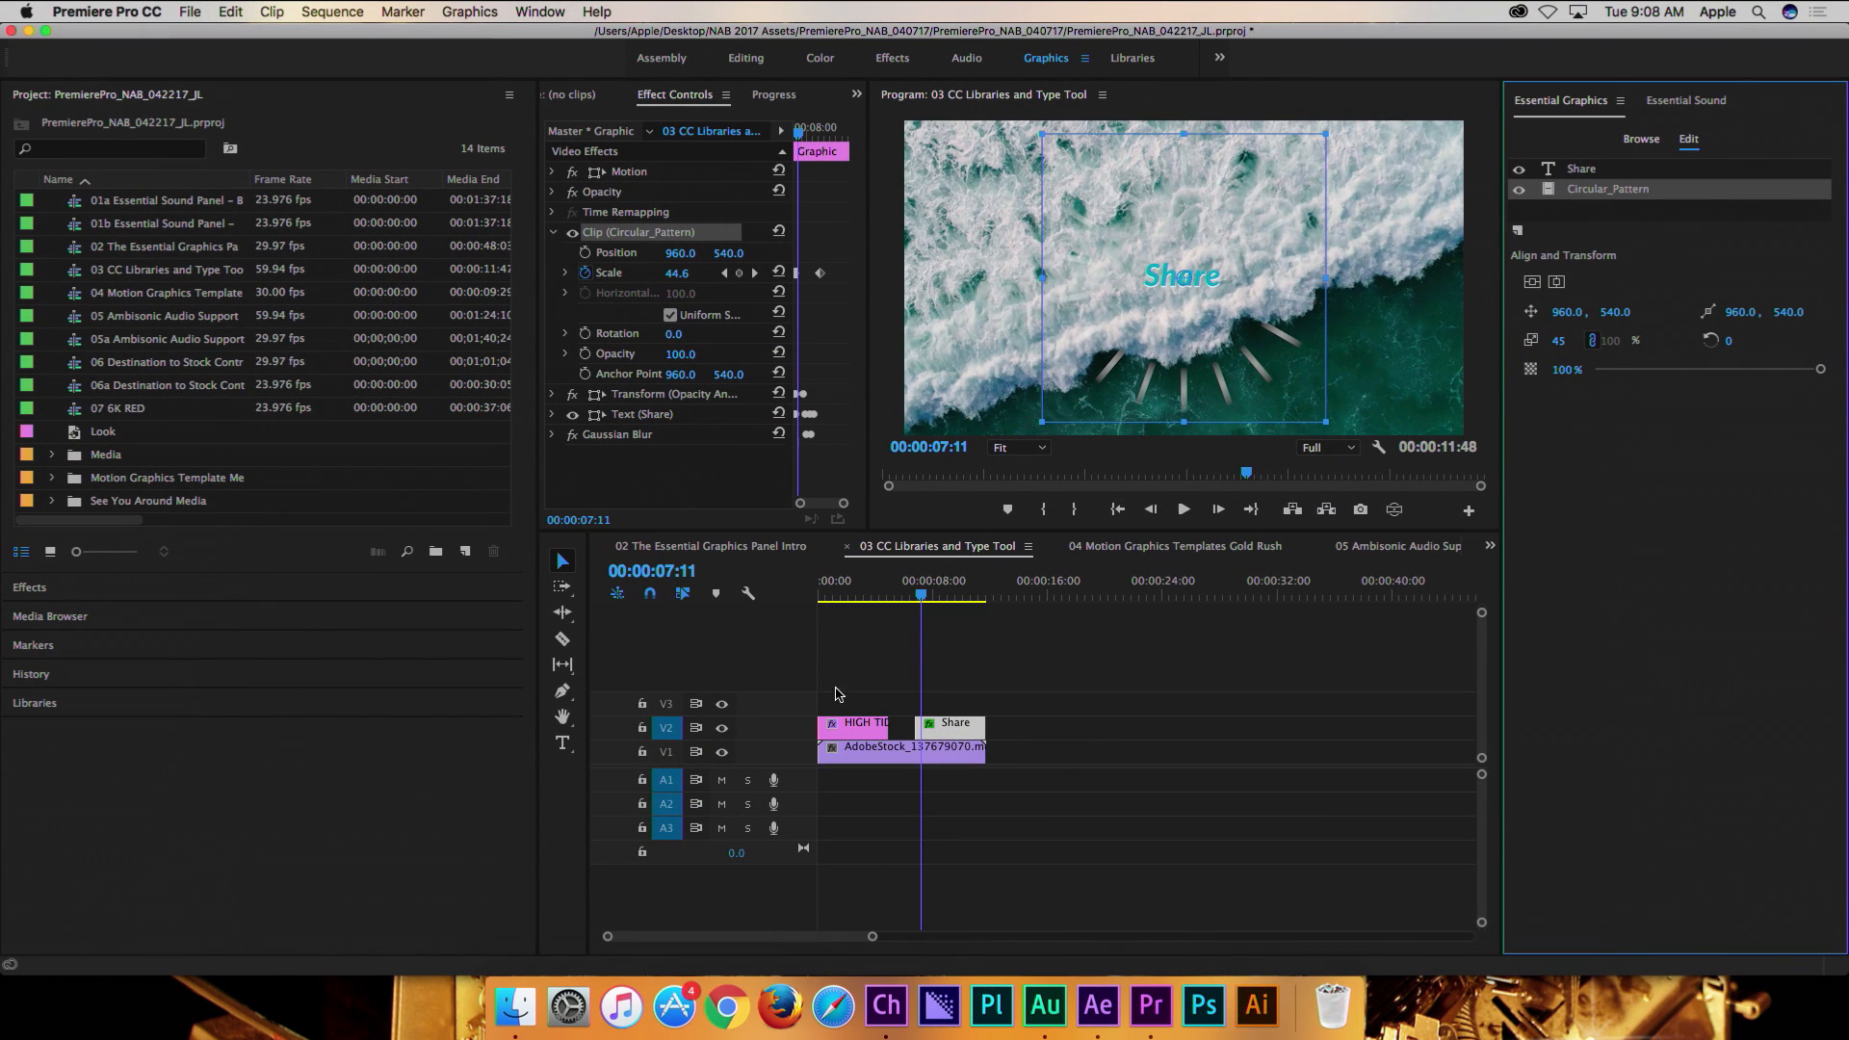
- Export the Share clip as a motion graphics template named JASE SHARE to the personal Creative Cloud library and check it there
right_click(950, 729)
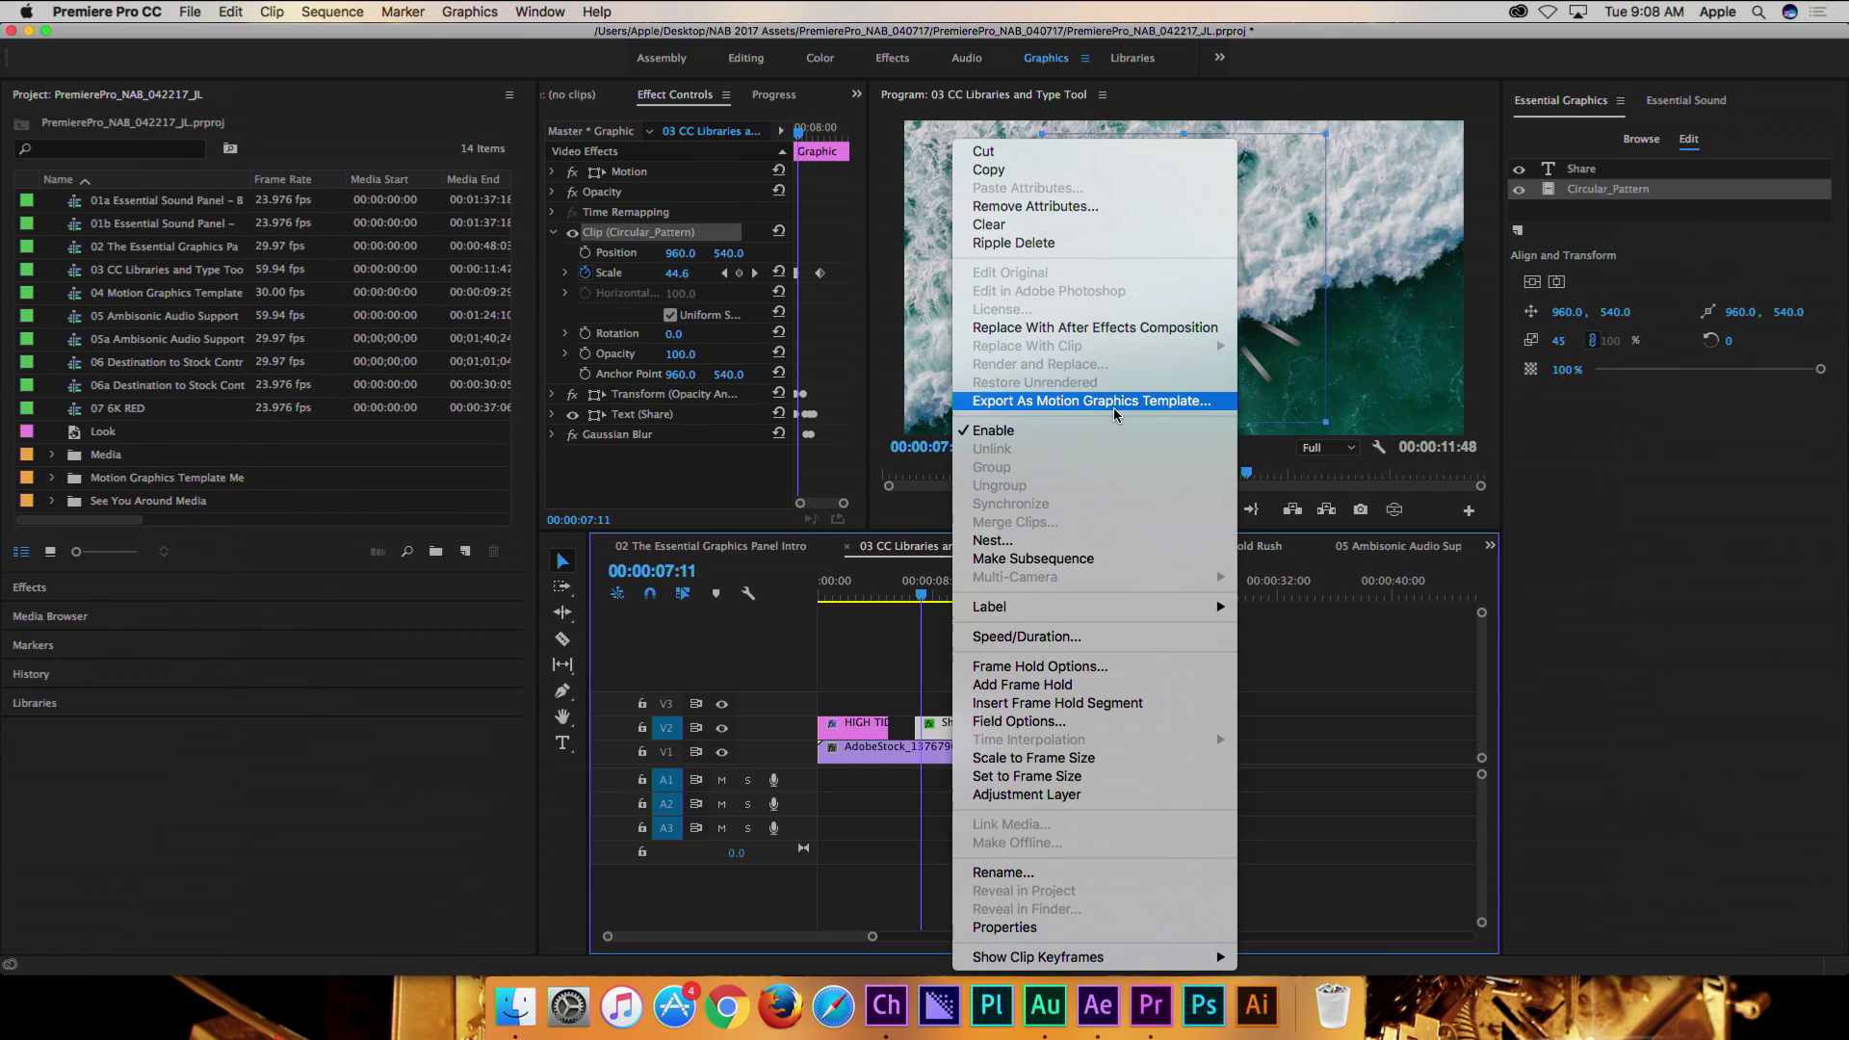
left_click(1114, 403)
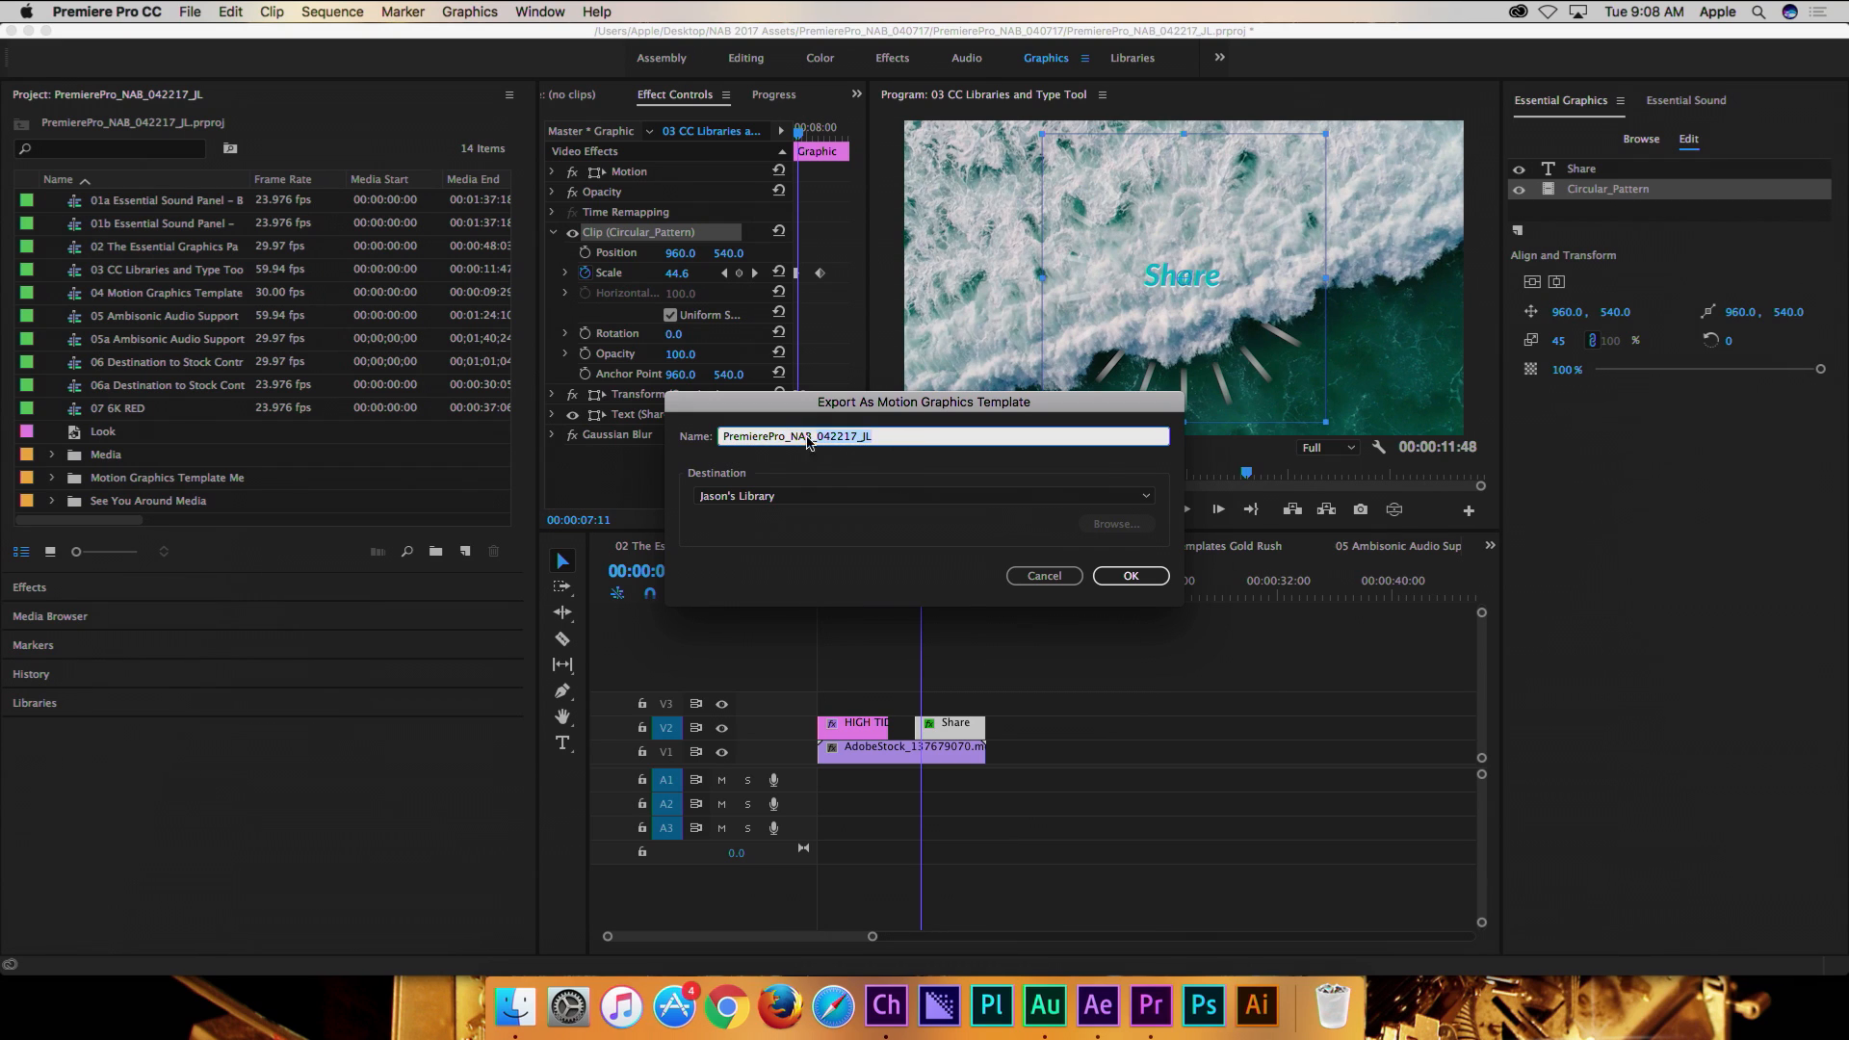
type("JASE SHARE")
left_click(1108, 510)
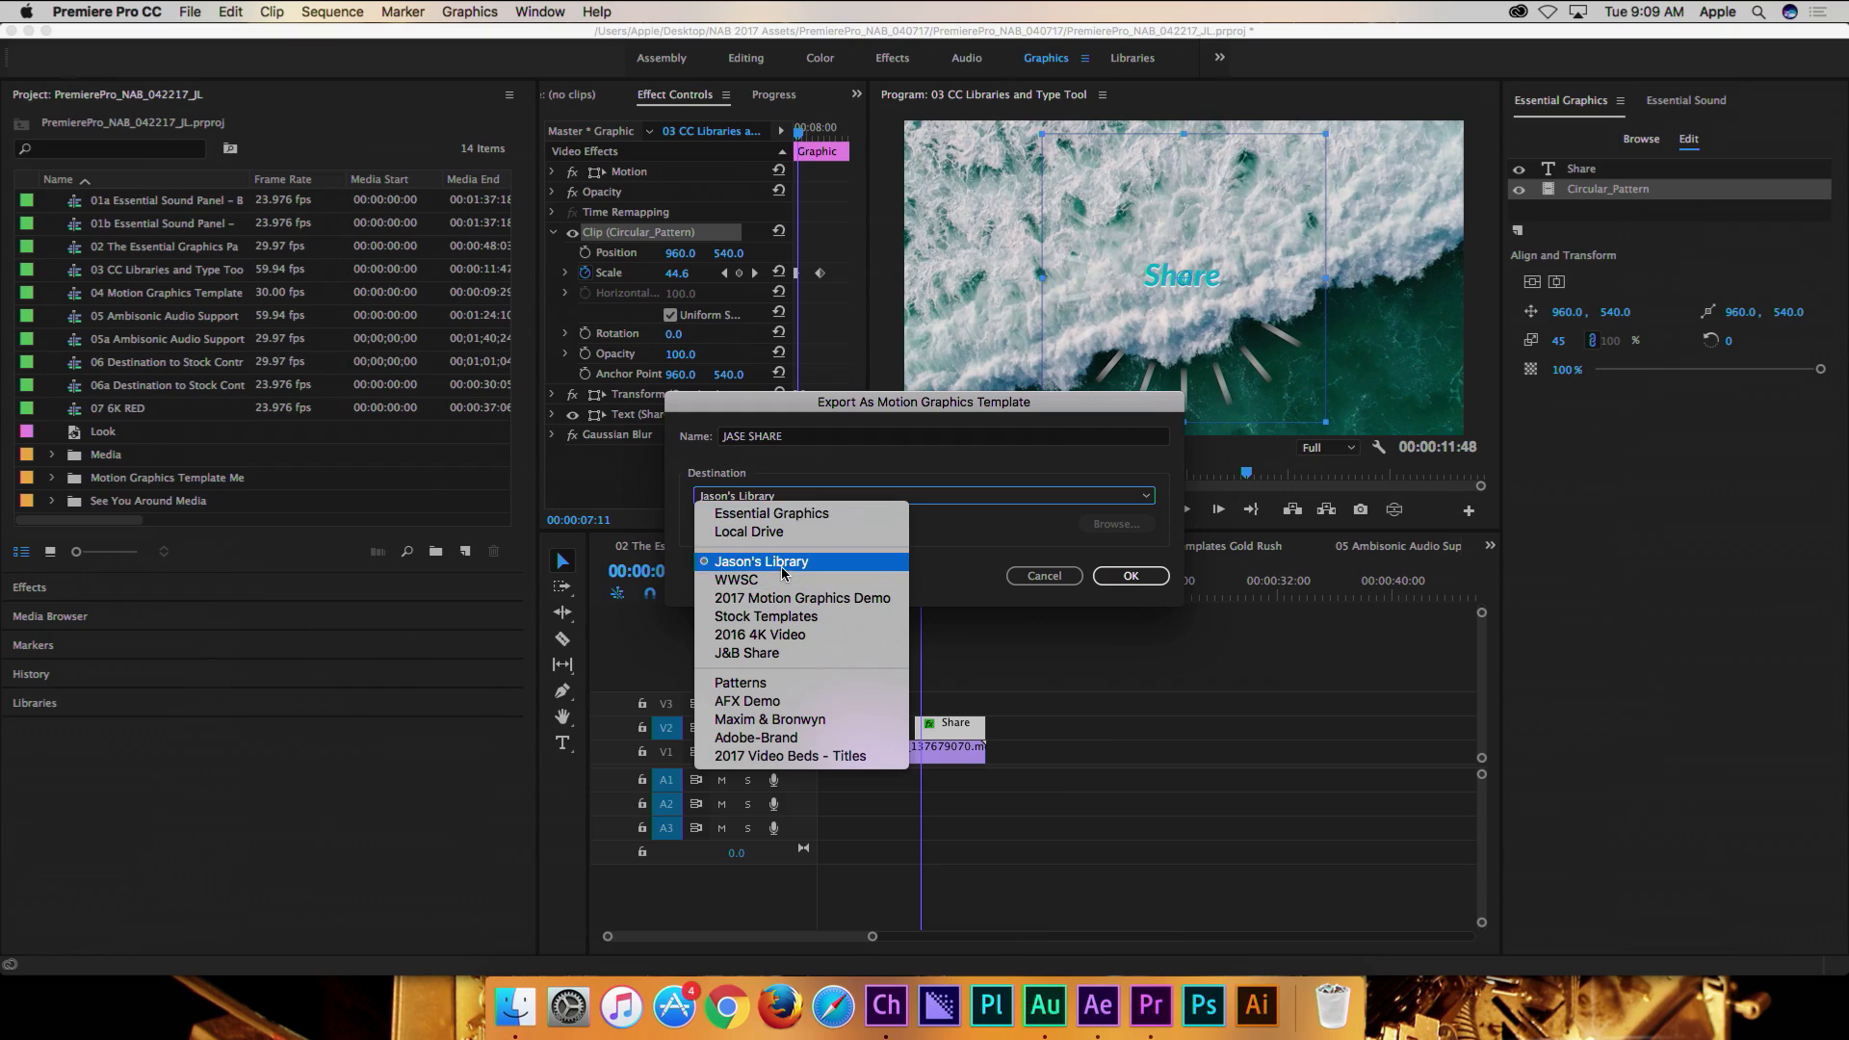
left_click(782, 562)
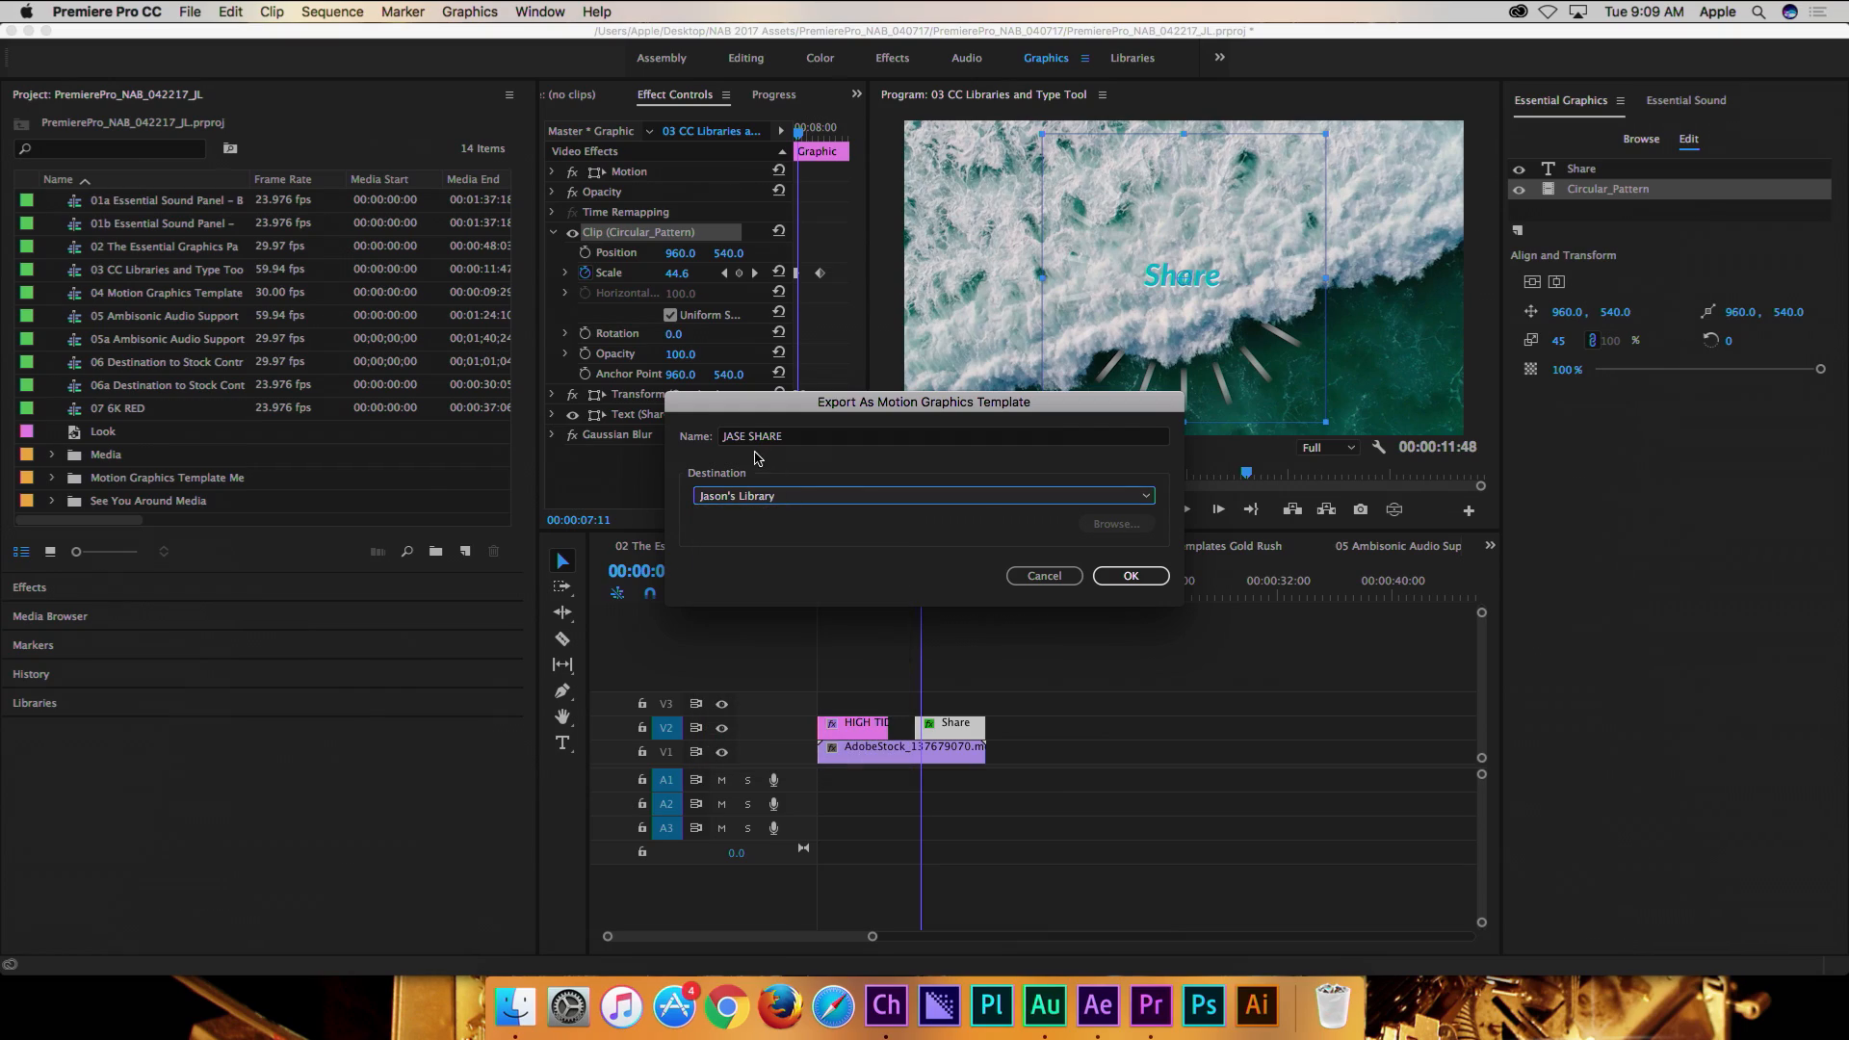
left_click(1132, 576)
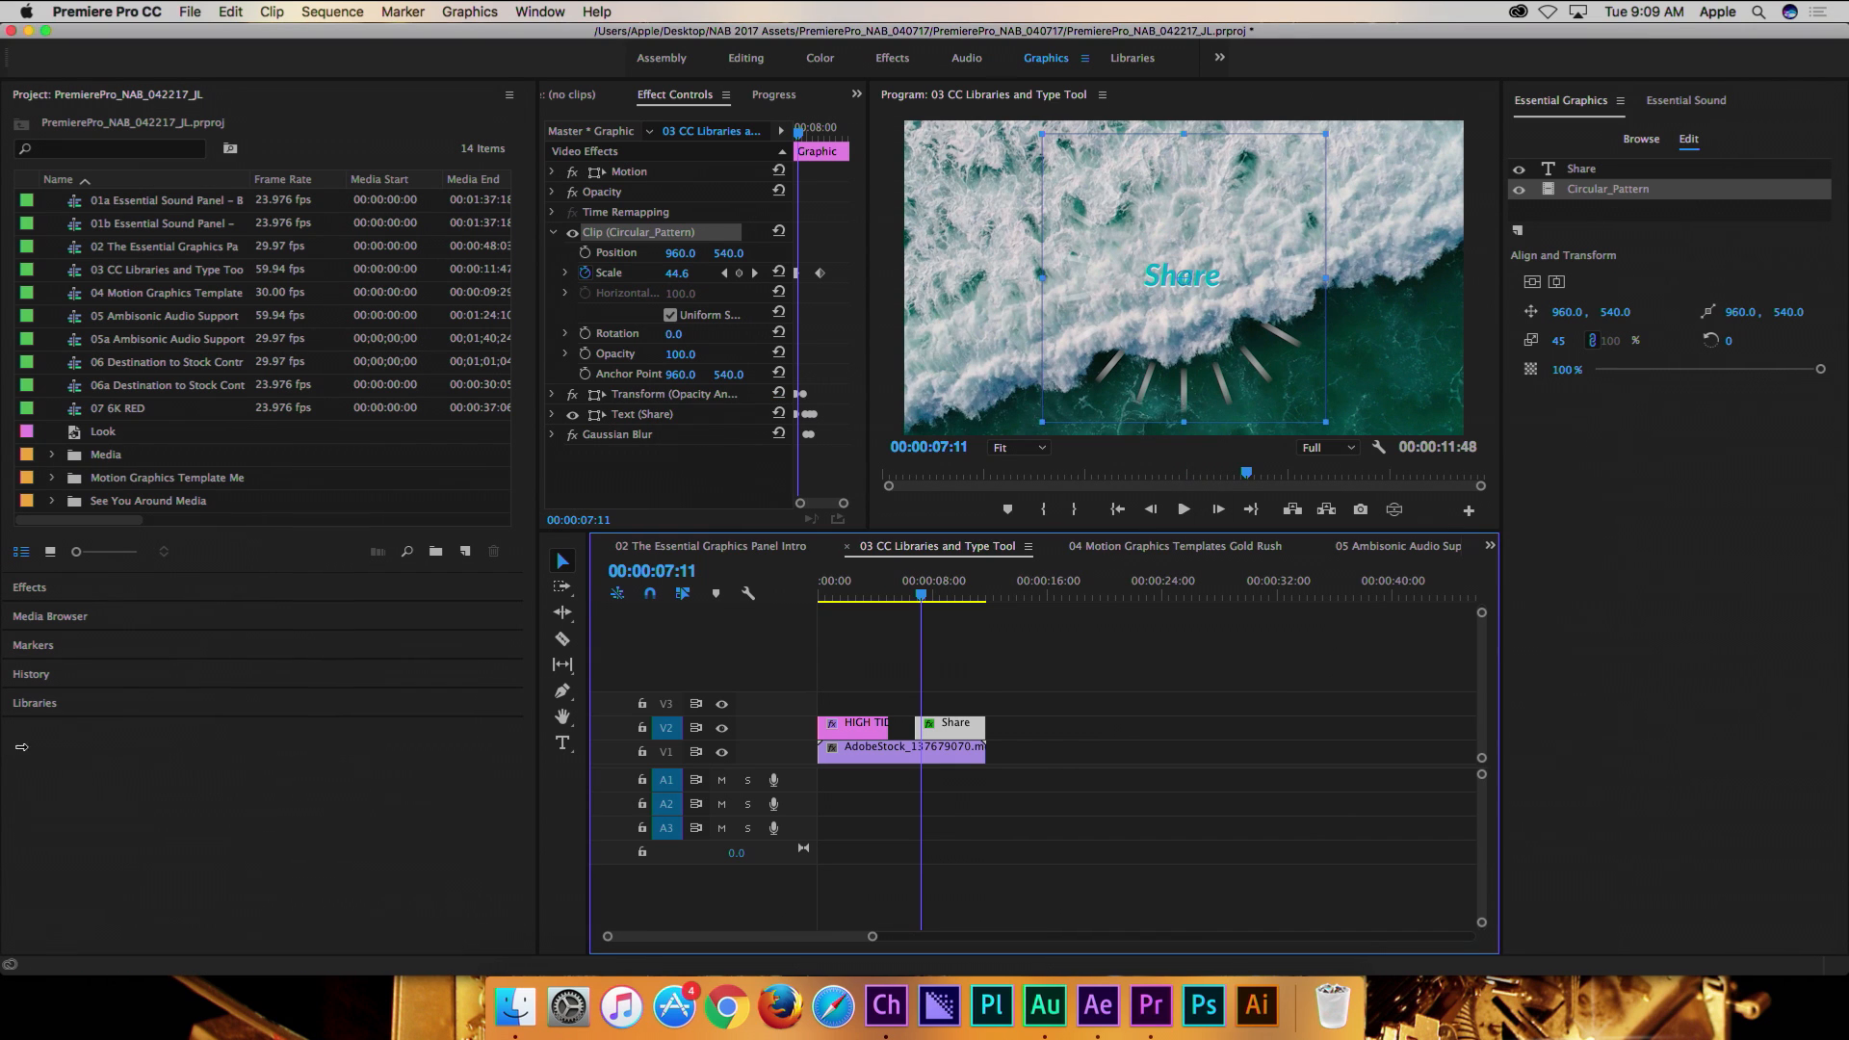
left_click(170, 708)
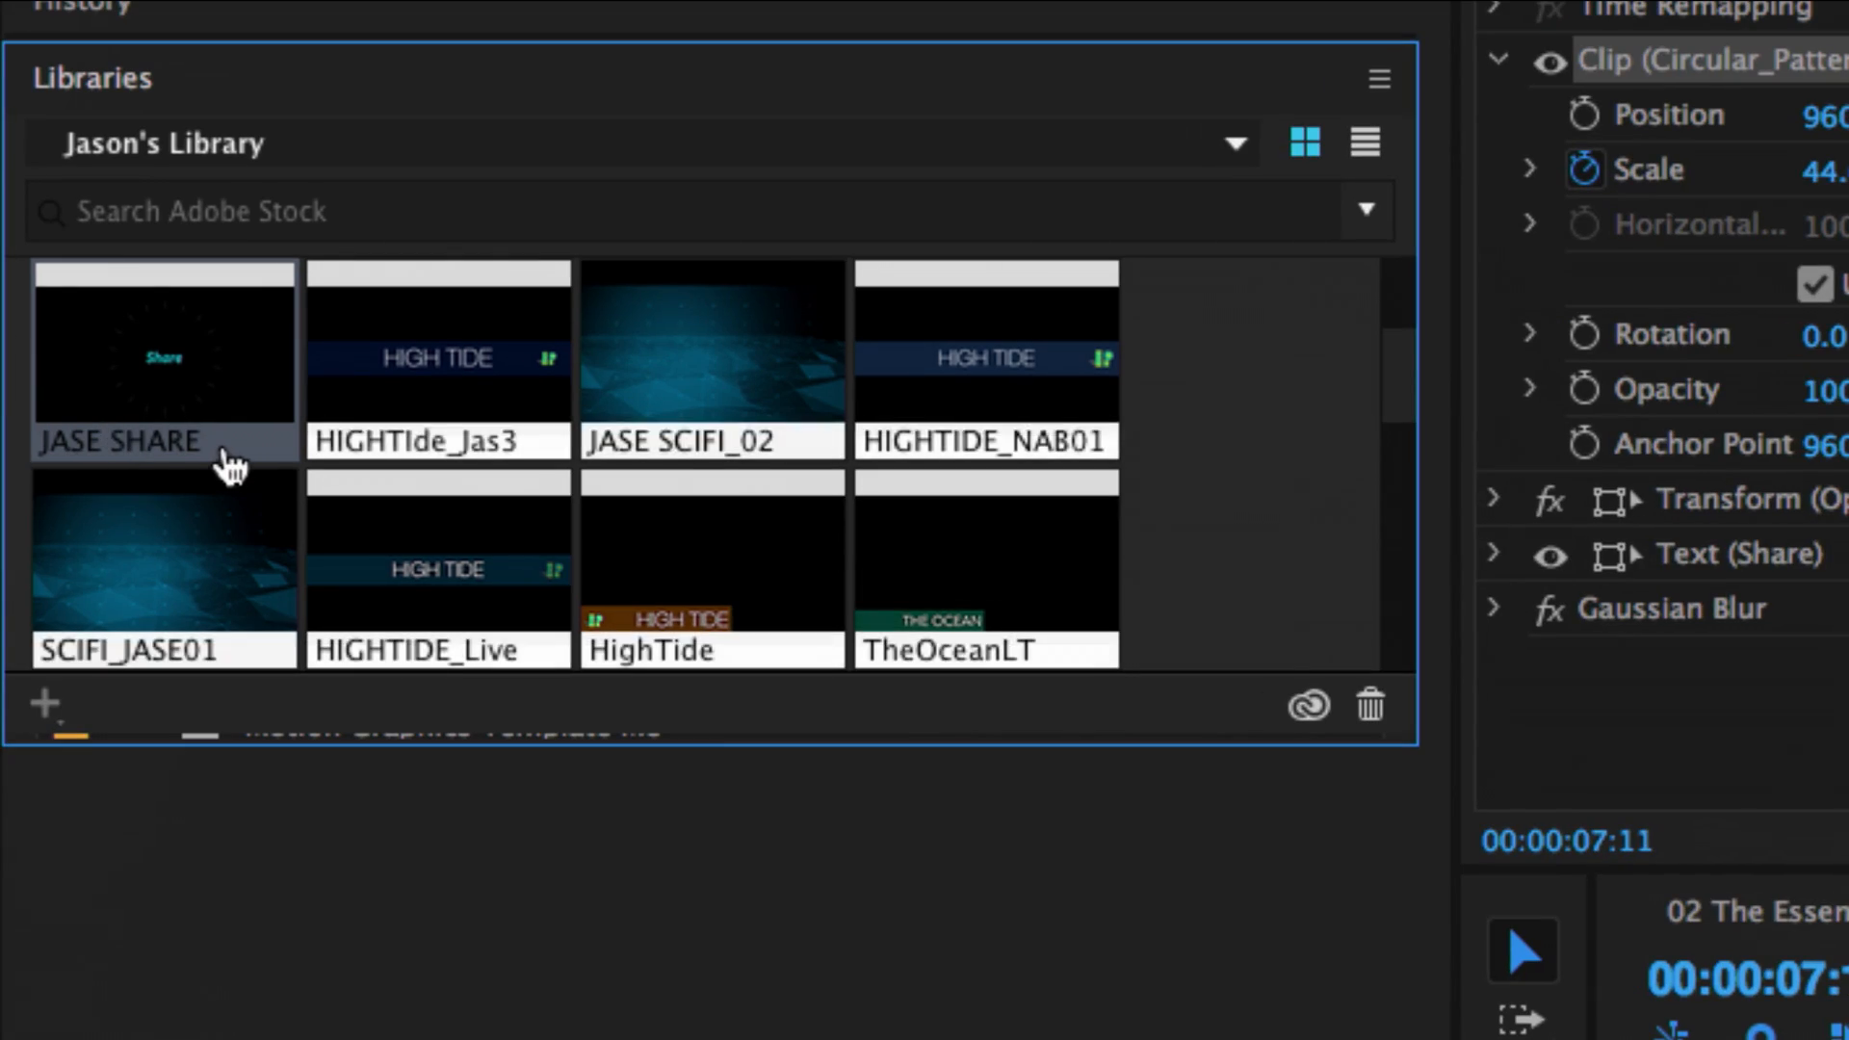
mouse_move(195, 467)
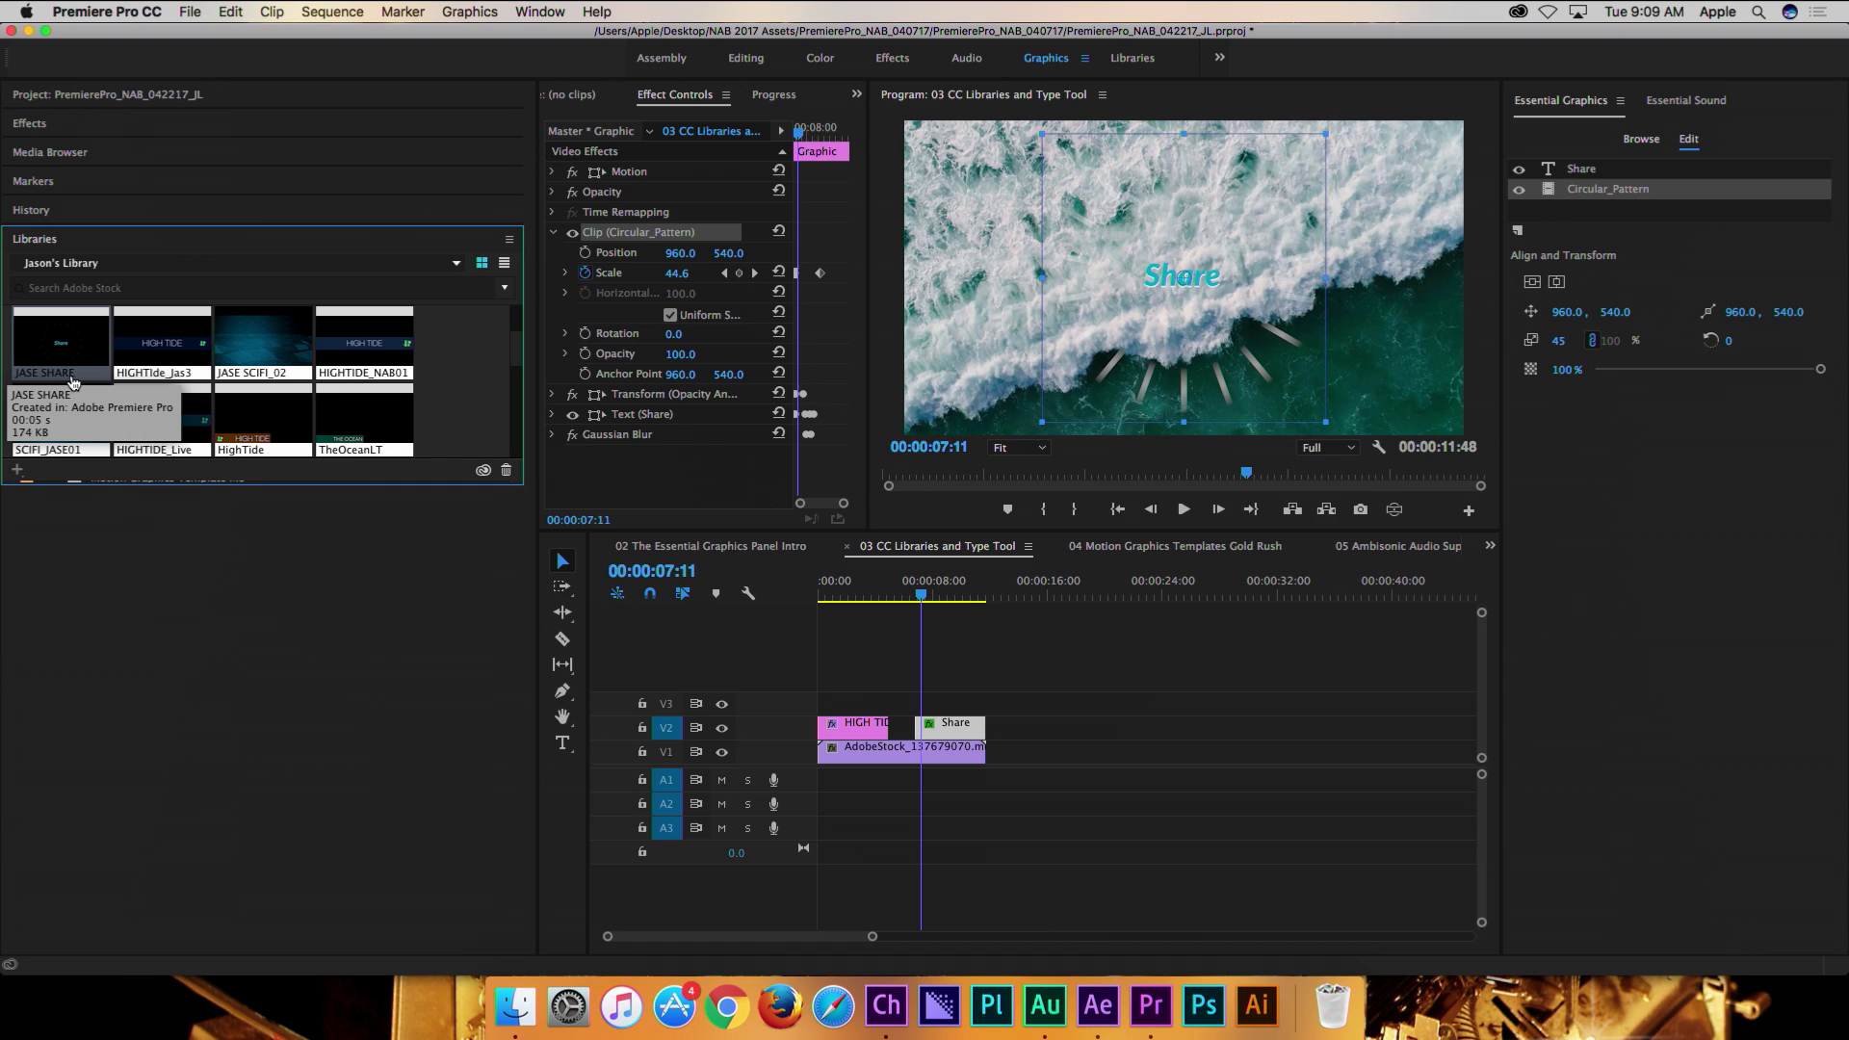
- Replace the Share clip on track V2 with the News Lower Third Left template from the [AE] News Package folder
left_click(1641, 138)
left_click(1627, 196)
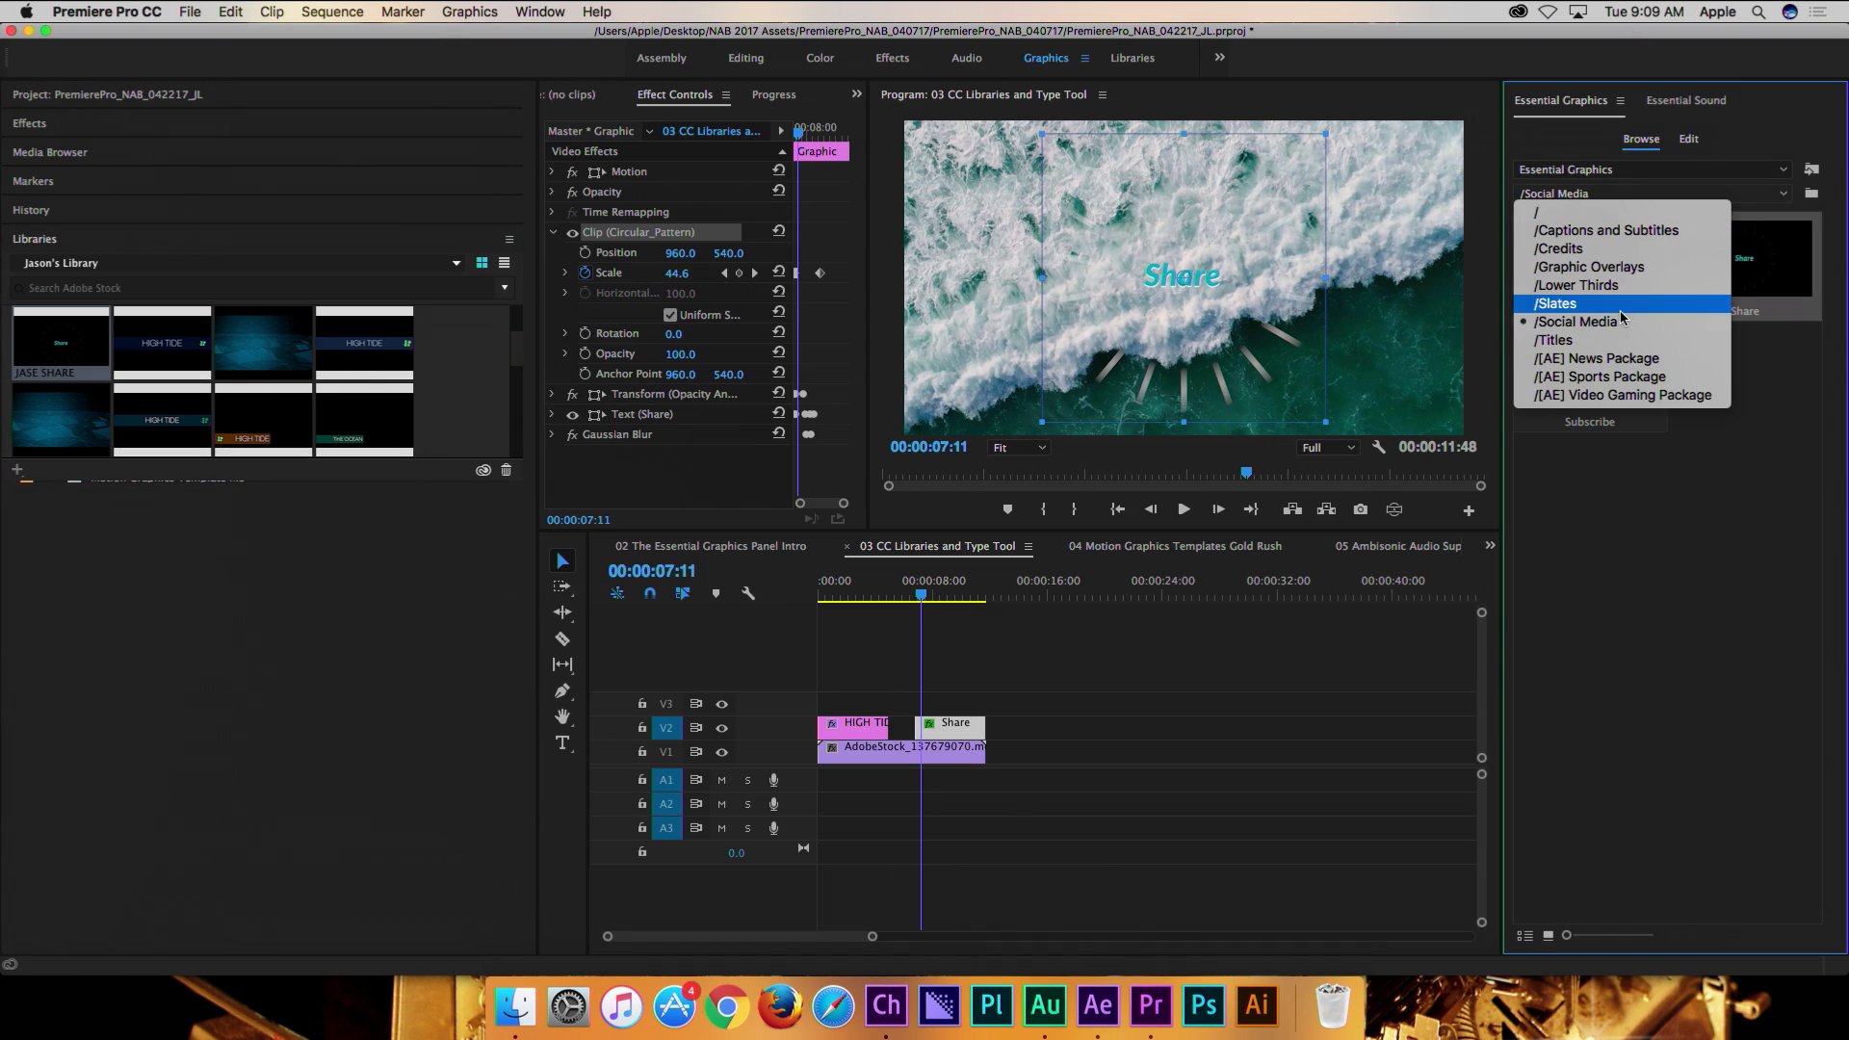
left_click(1699, 364)
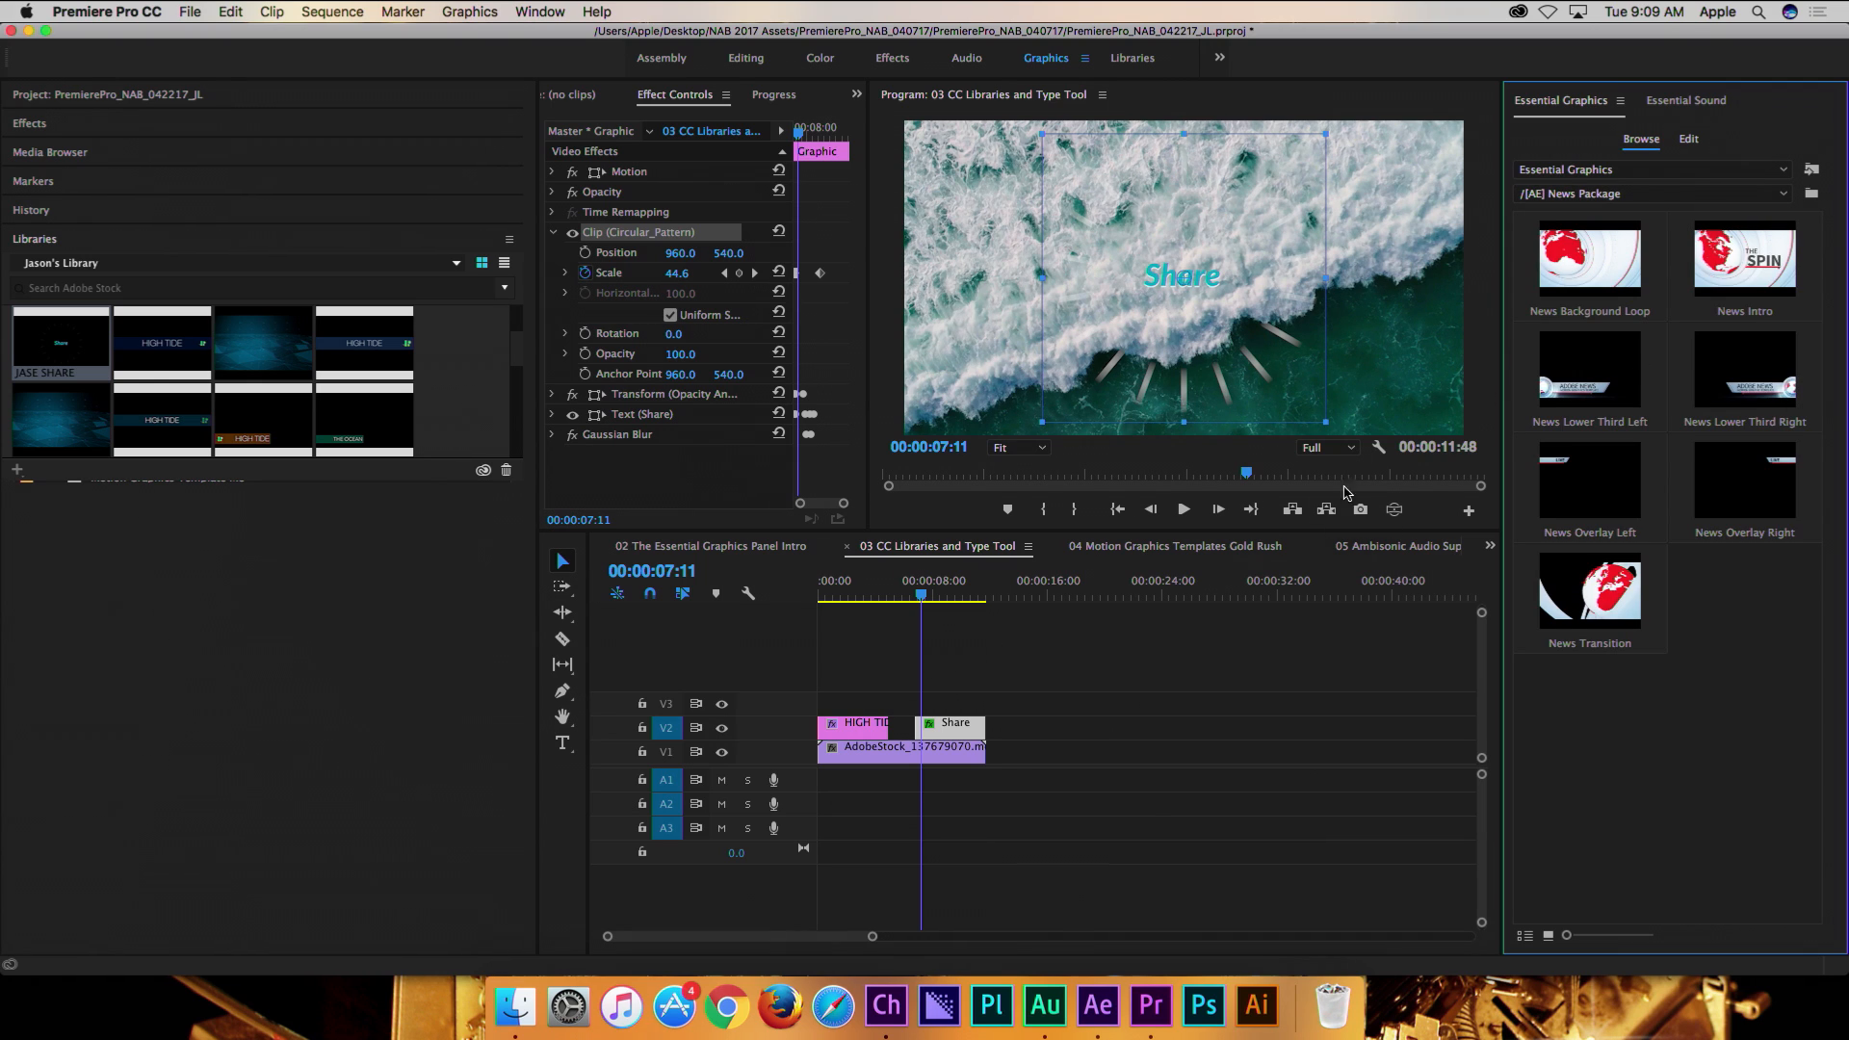
left_click(954, 722)
key("Delete")
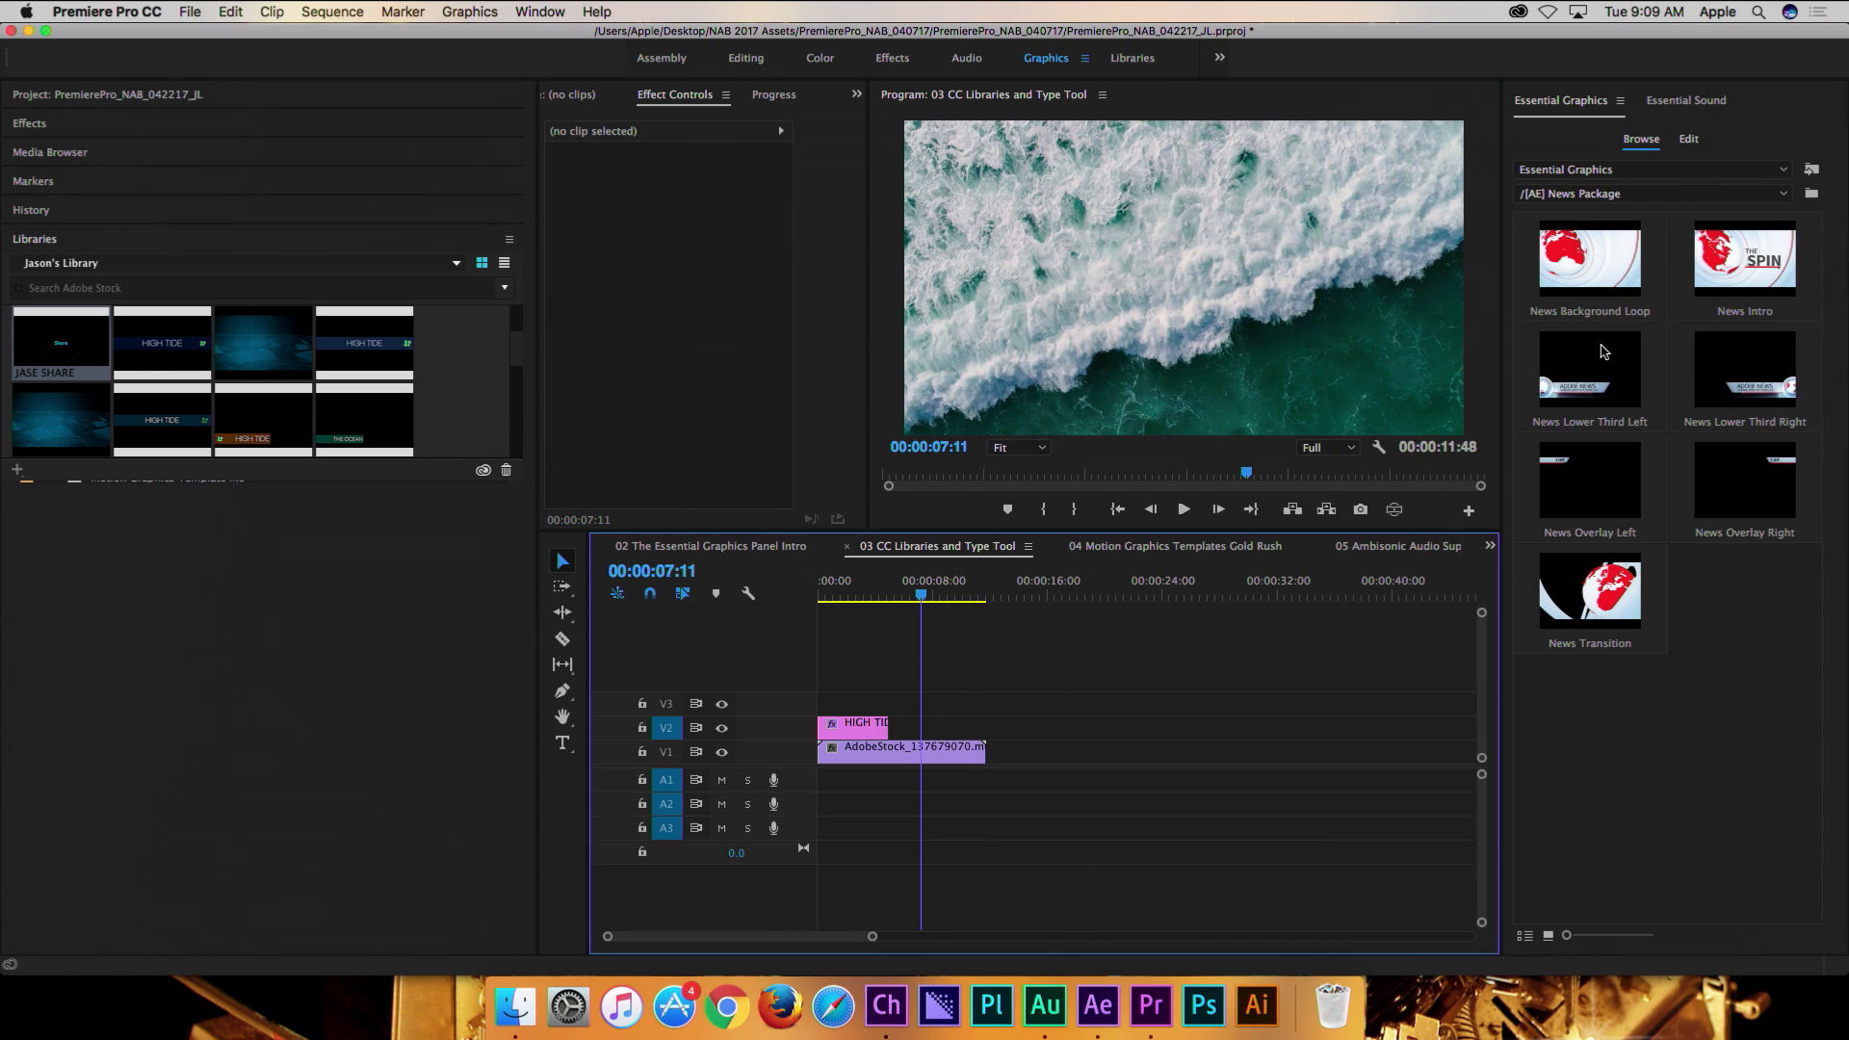
left_click_drag(1590, 371, 905, 737)
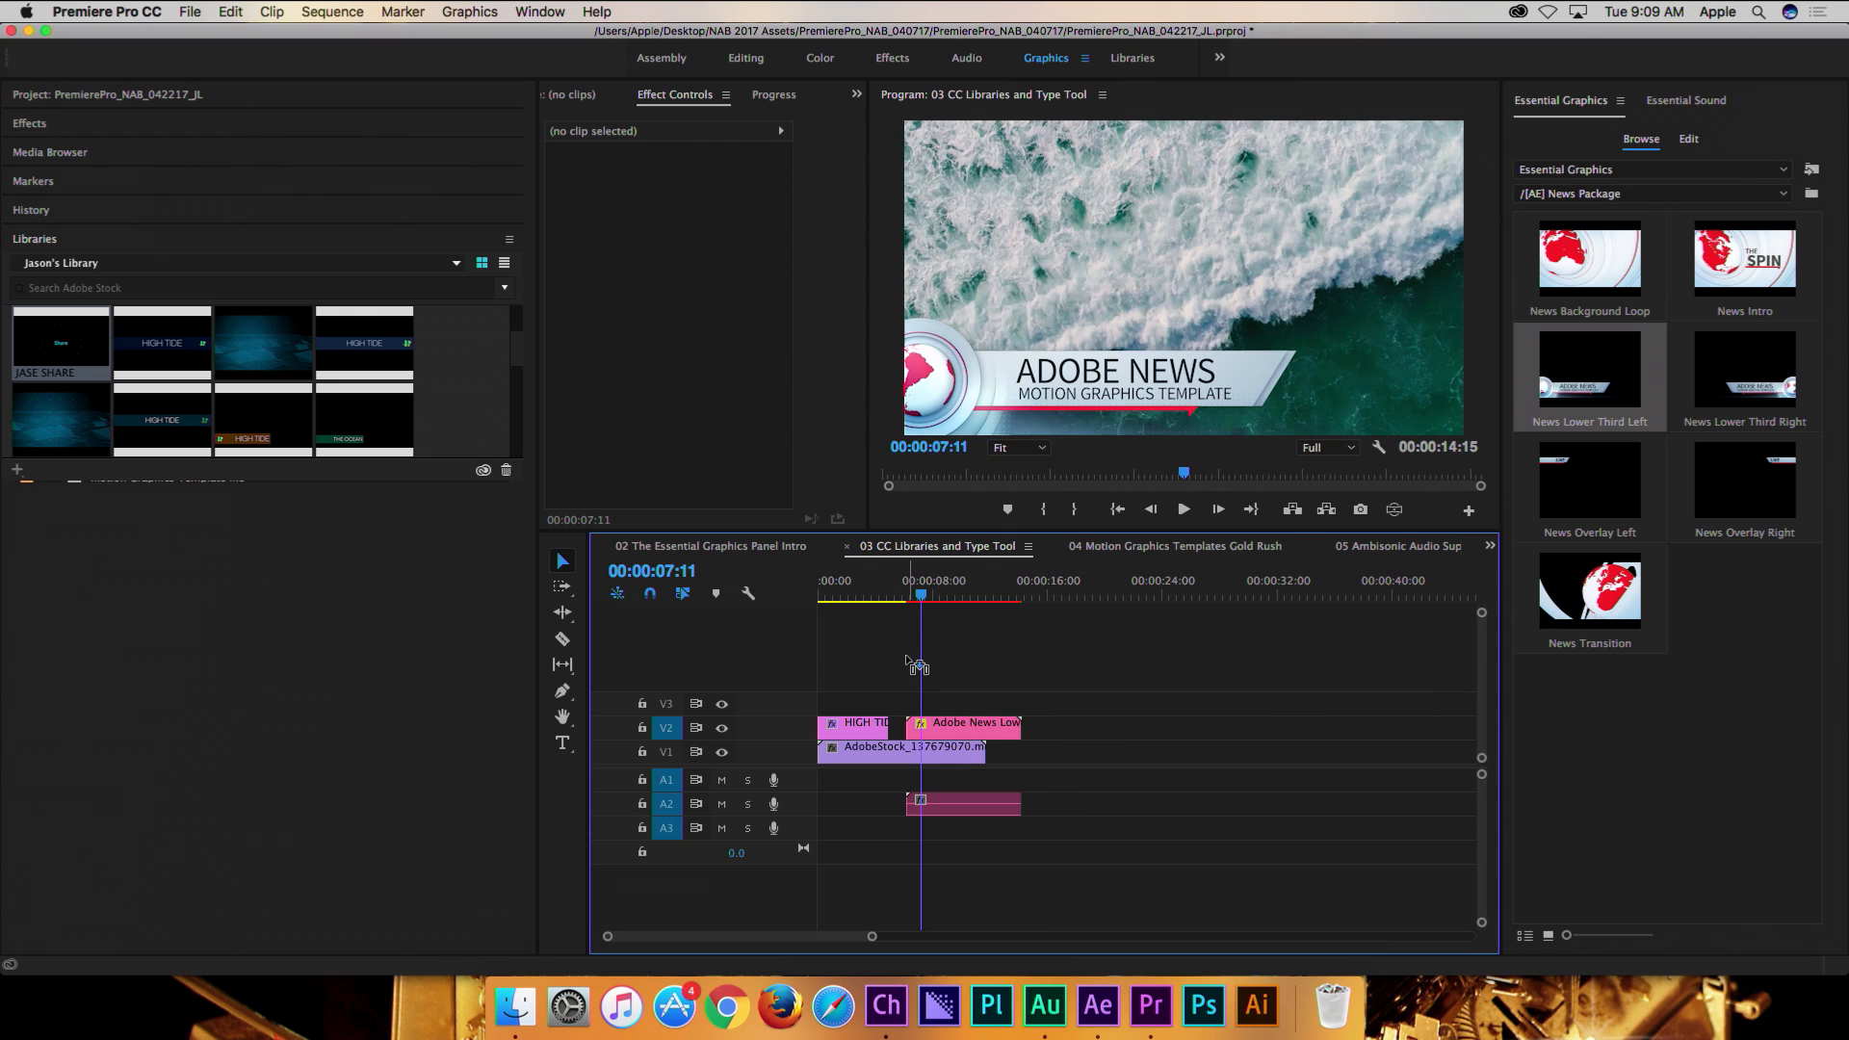
- Change the news lower third's main title to the presenter's full name
left_click(988, 725)
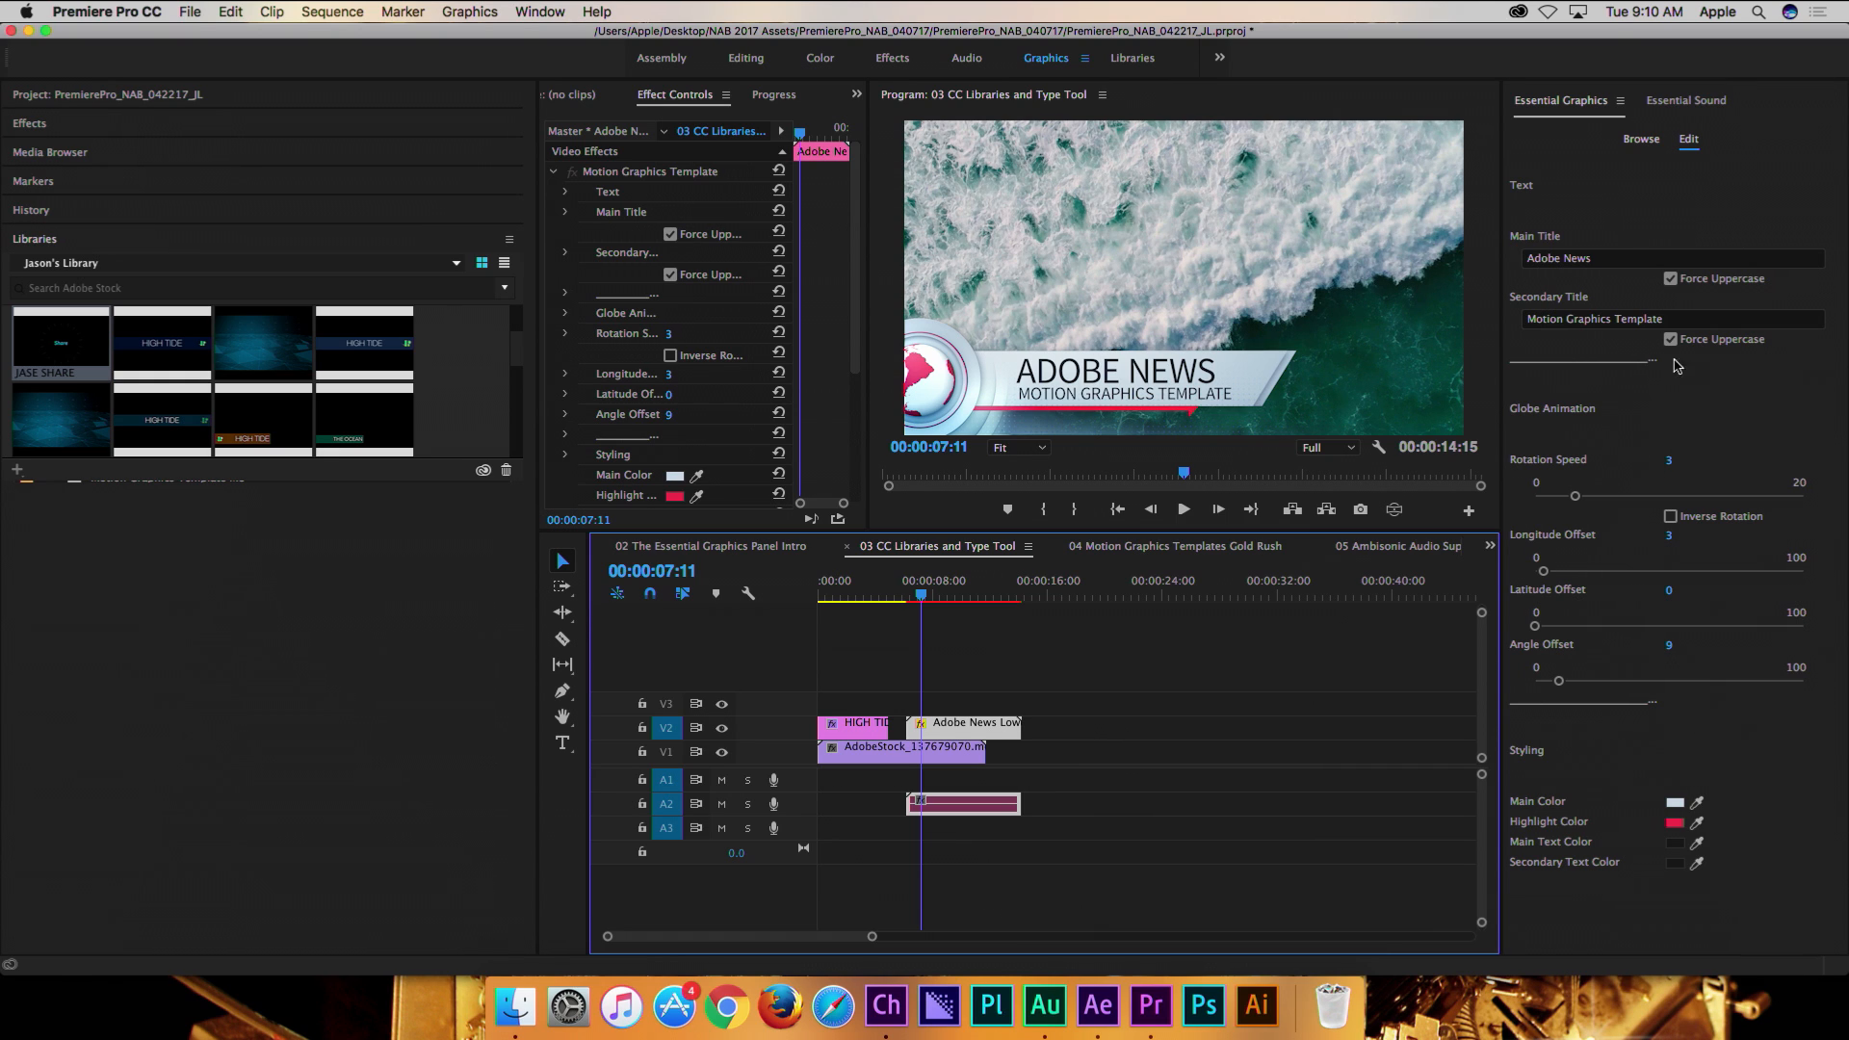
left_click(1605, 260)
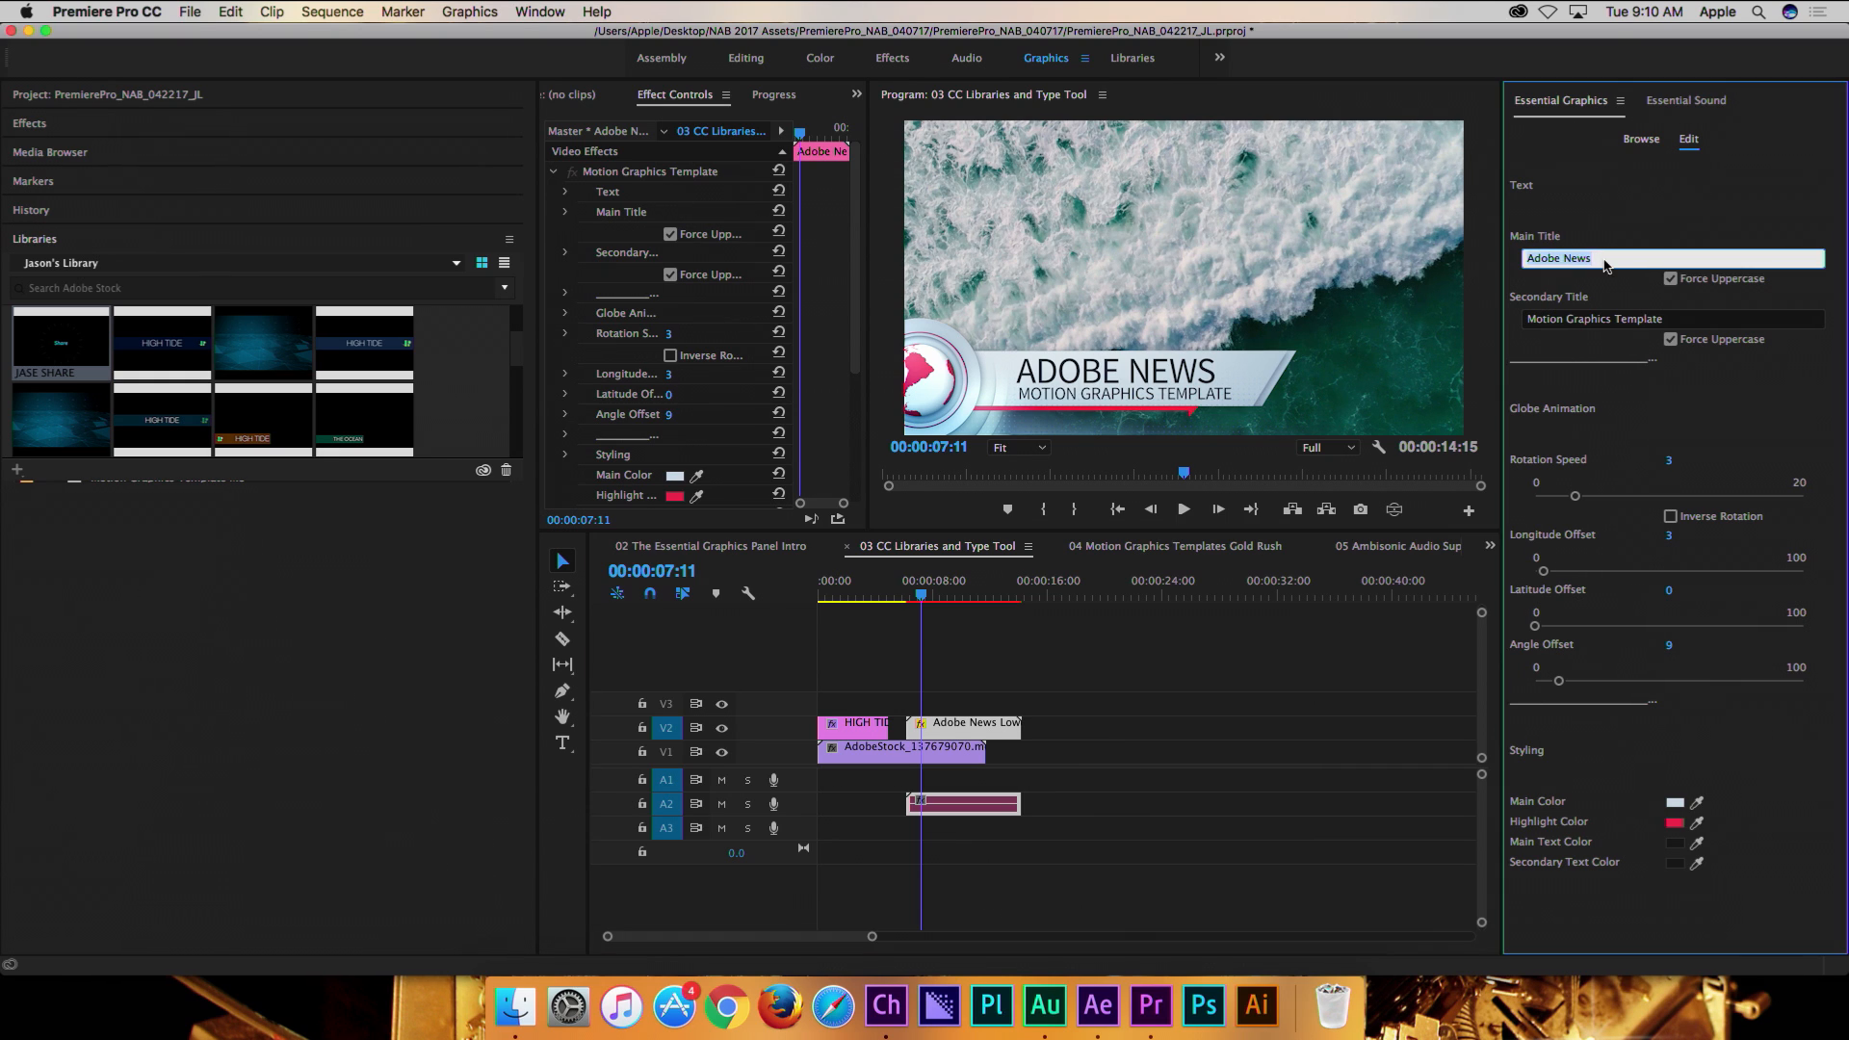
type("Jason LEVINE")
left_click(1753, 370)
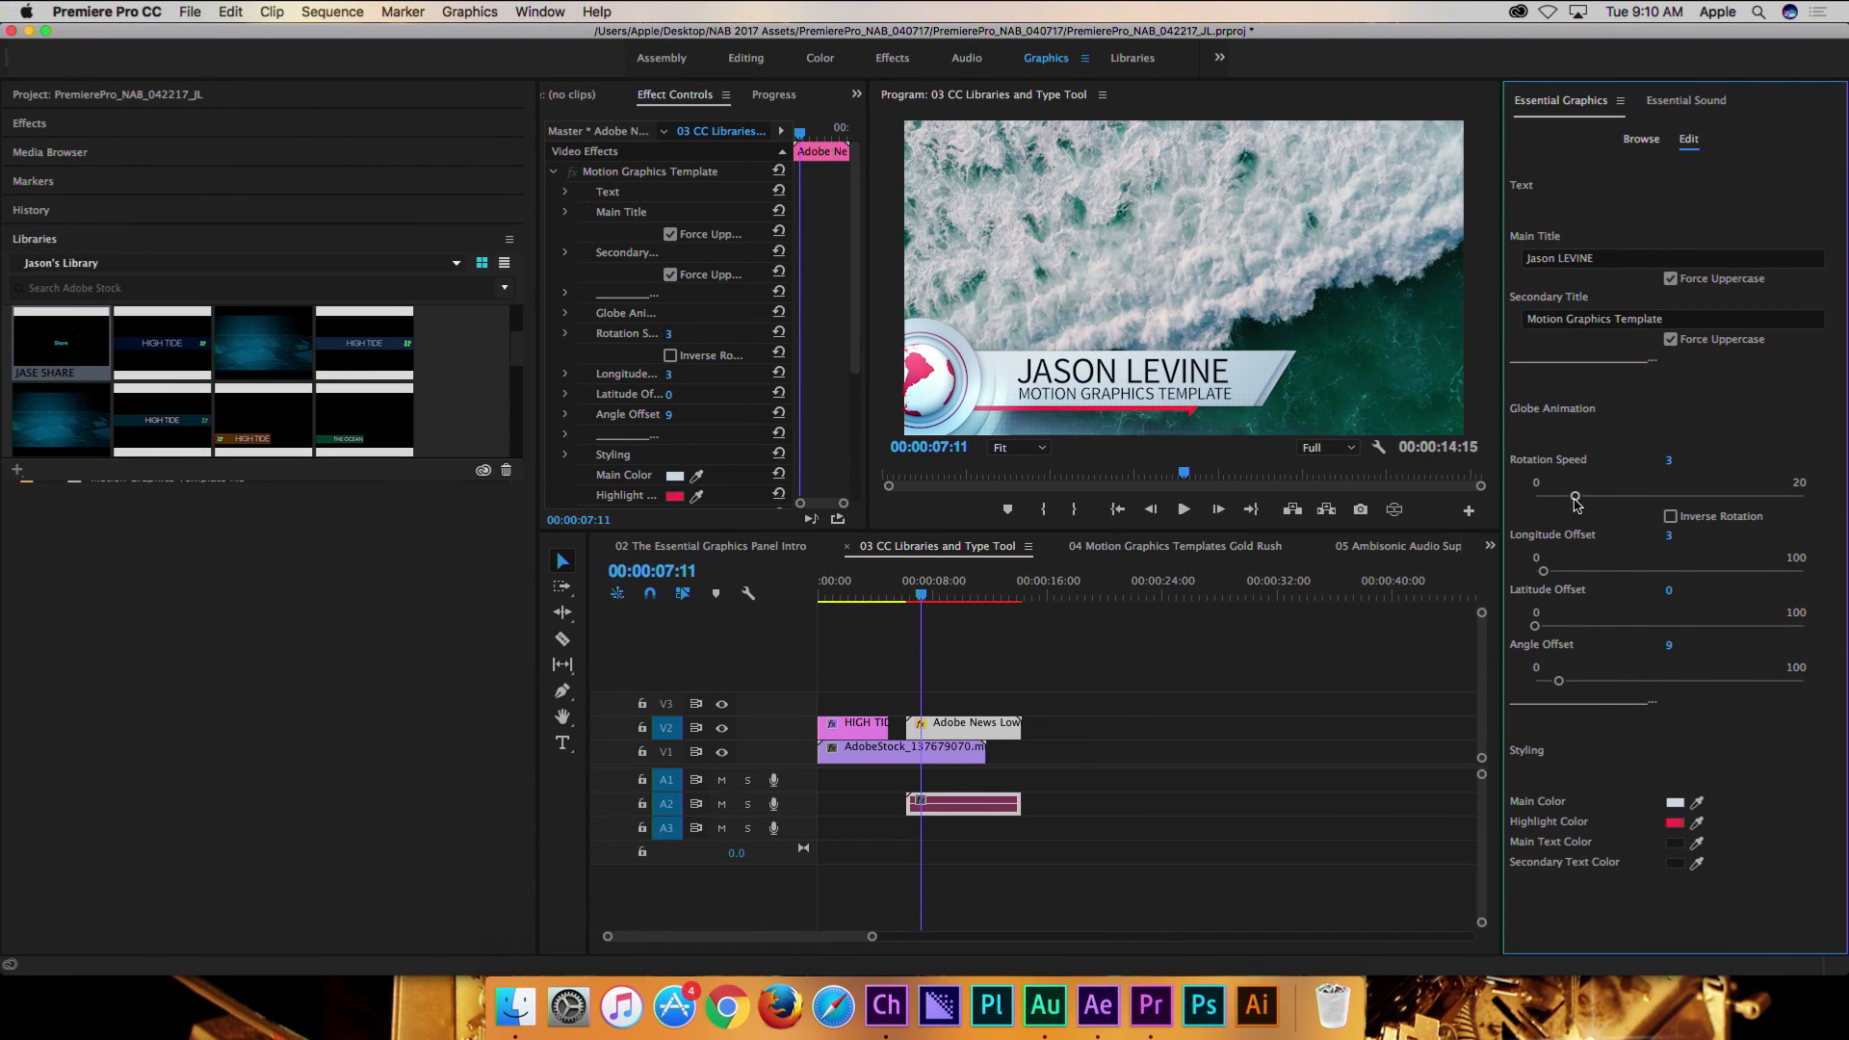
- Set the globe animation's rotation speed to 10, longitude offset to 20, latitude offset to 25 and angle offset to 34
left_click_drag(1576, 498, 1663, 500)
left_click_drag(1543, 572, 1587, 571)
left_click_drag(1565, 683, 1625, 682)
left_click_drag(1535, 625, 1601, 626)
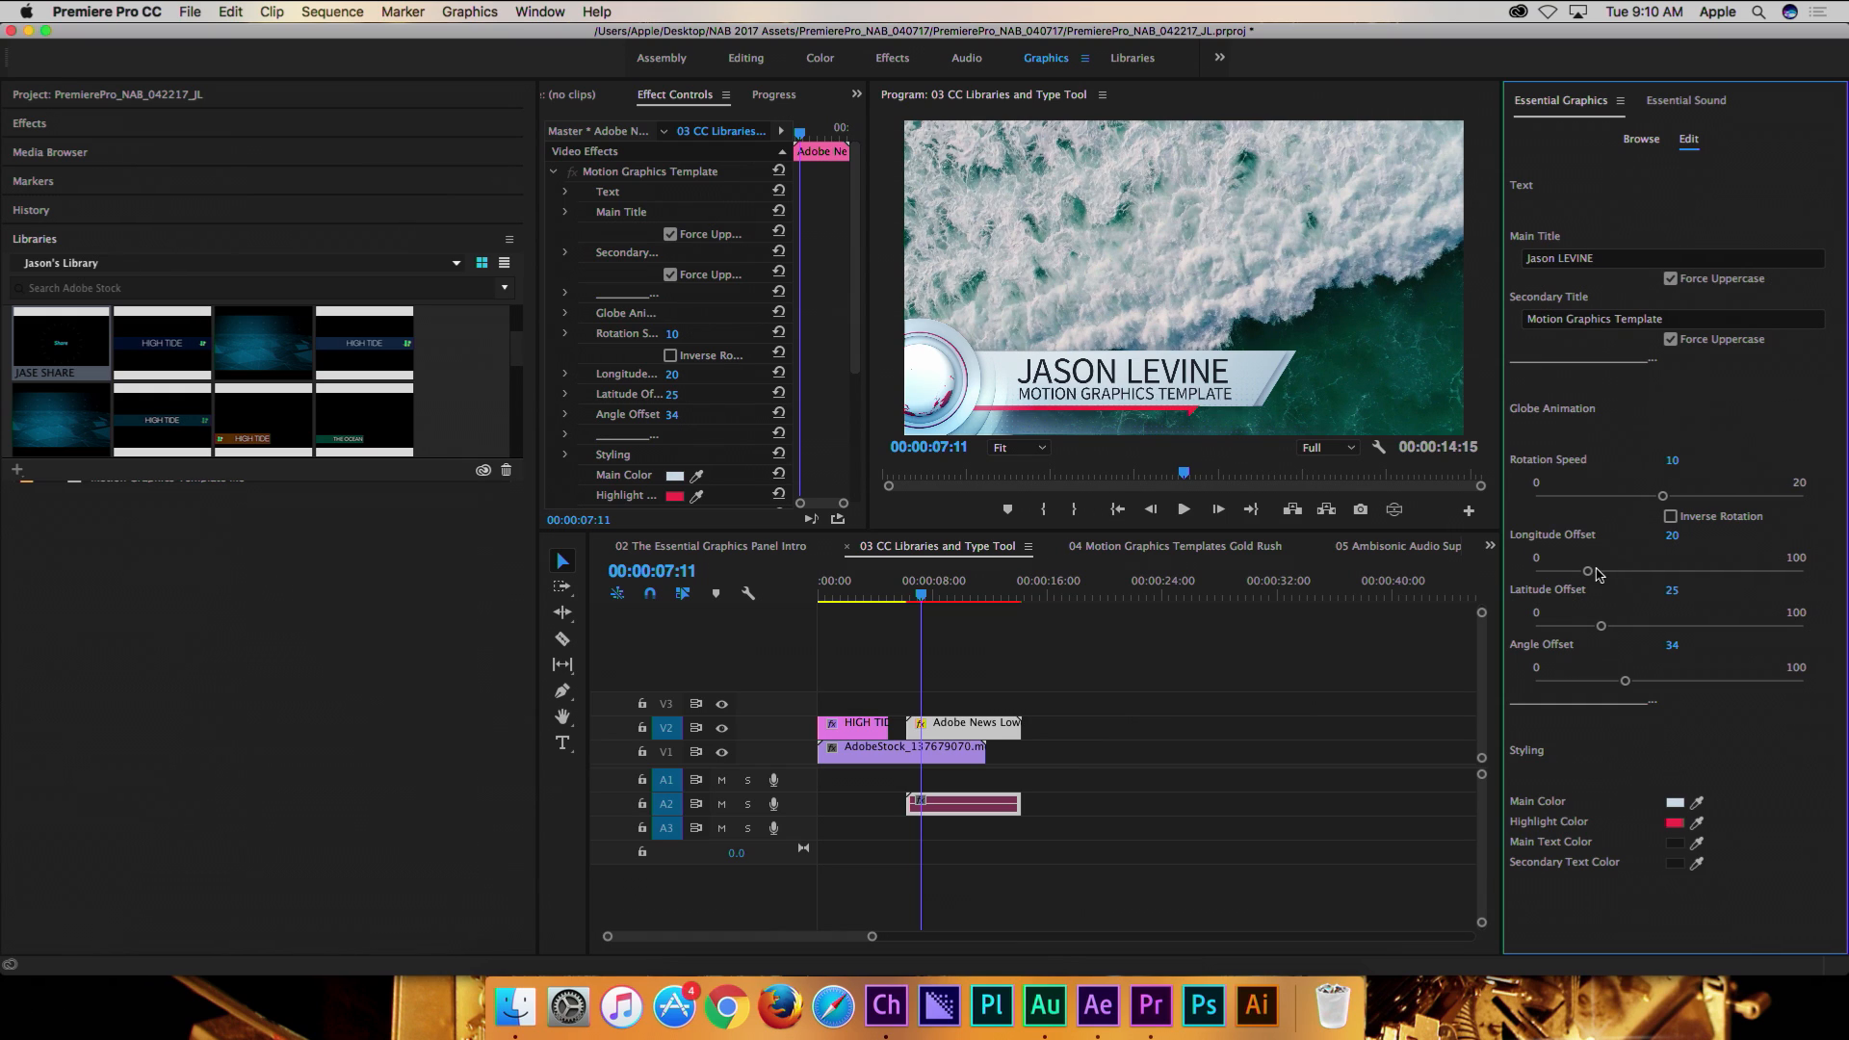
- Change the news lower third's highlight color to yellow-orange F2B431
left_click(1675, 823)
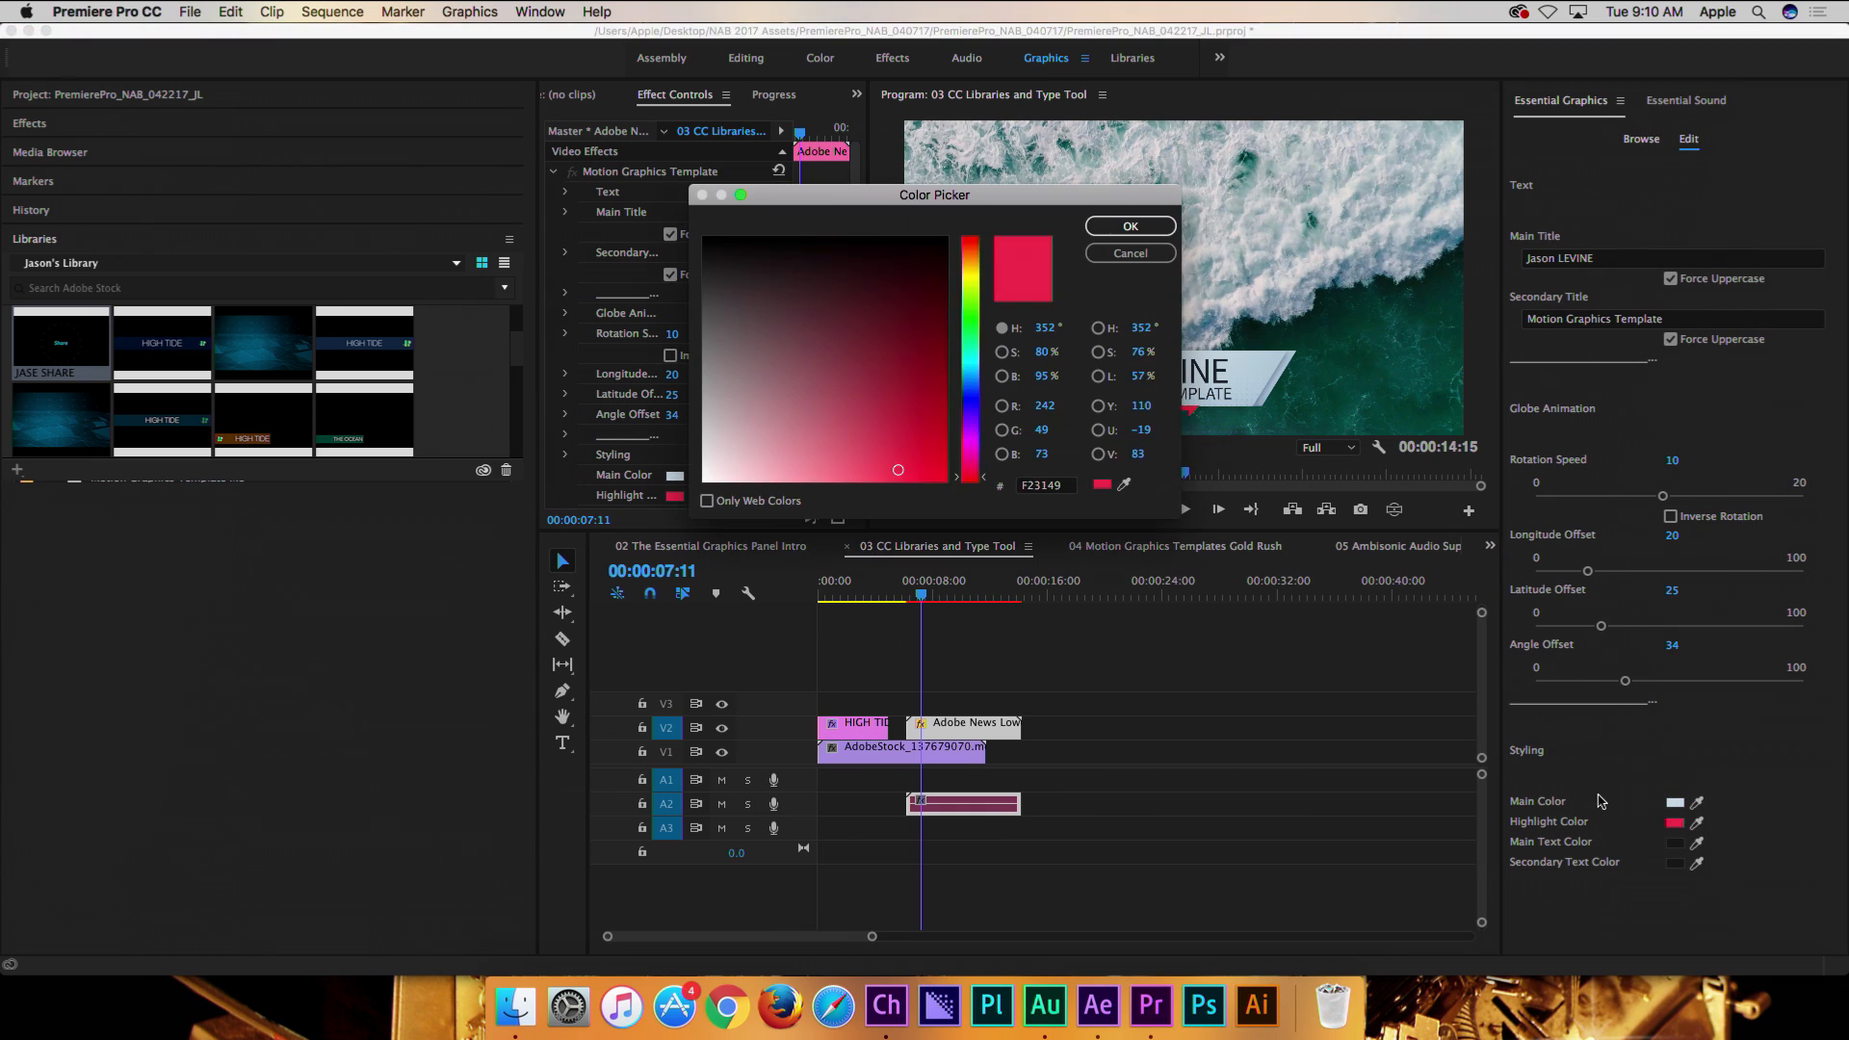
left_click(970, 264)
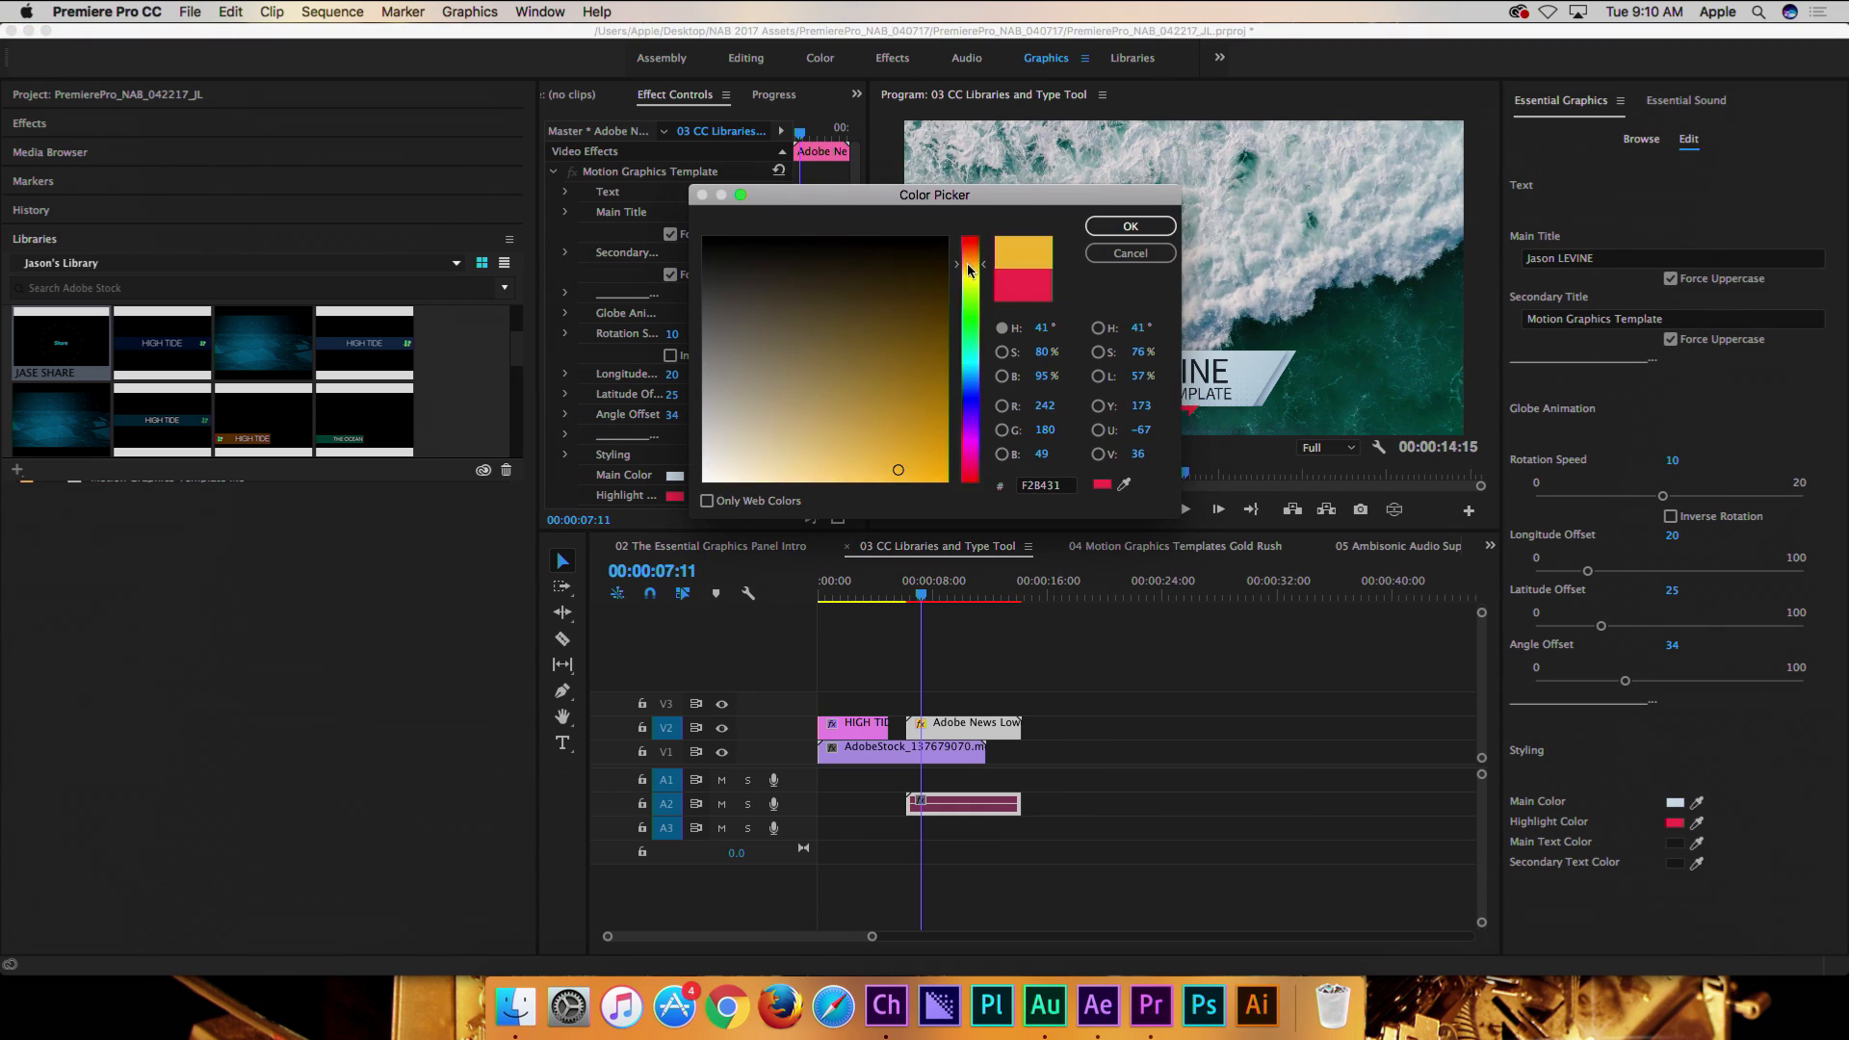
left_click(1130, 224)
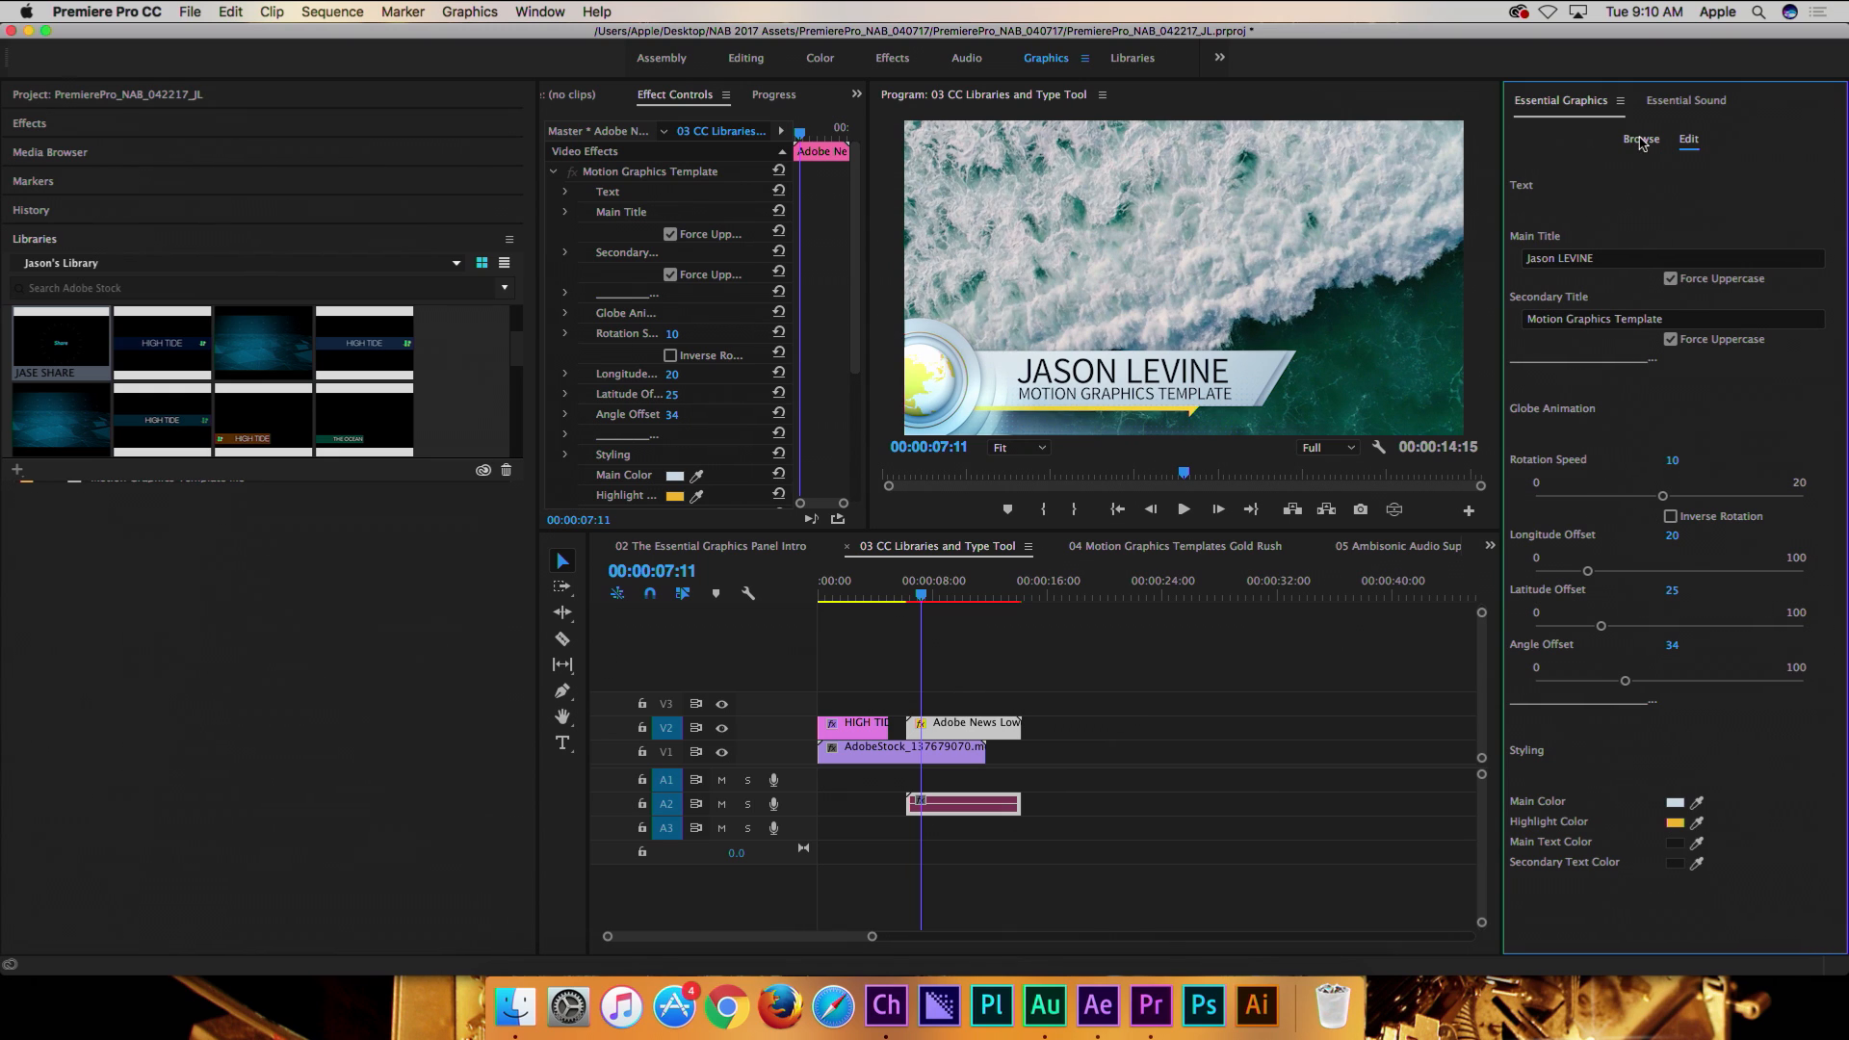
- Look at the file dialog for installing a motion graphics template and close it without adding anything
left_click(1641, 141)
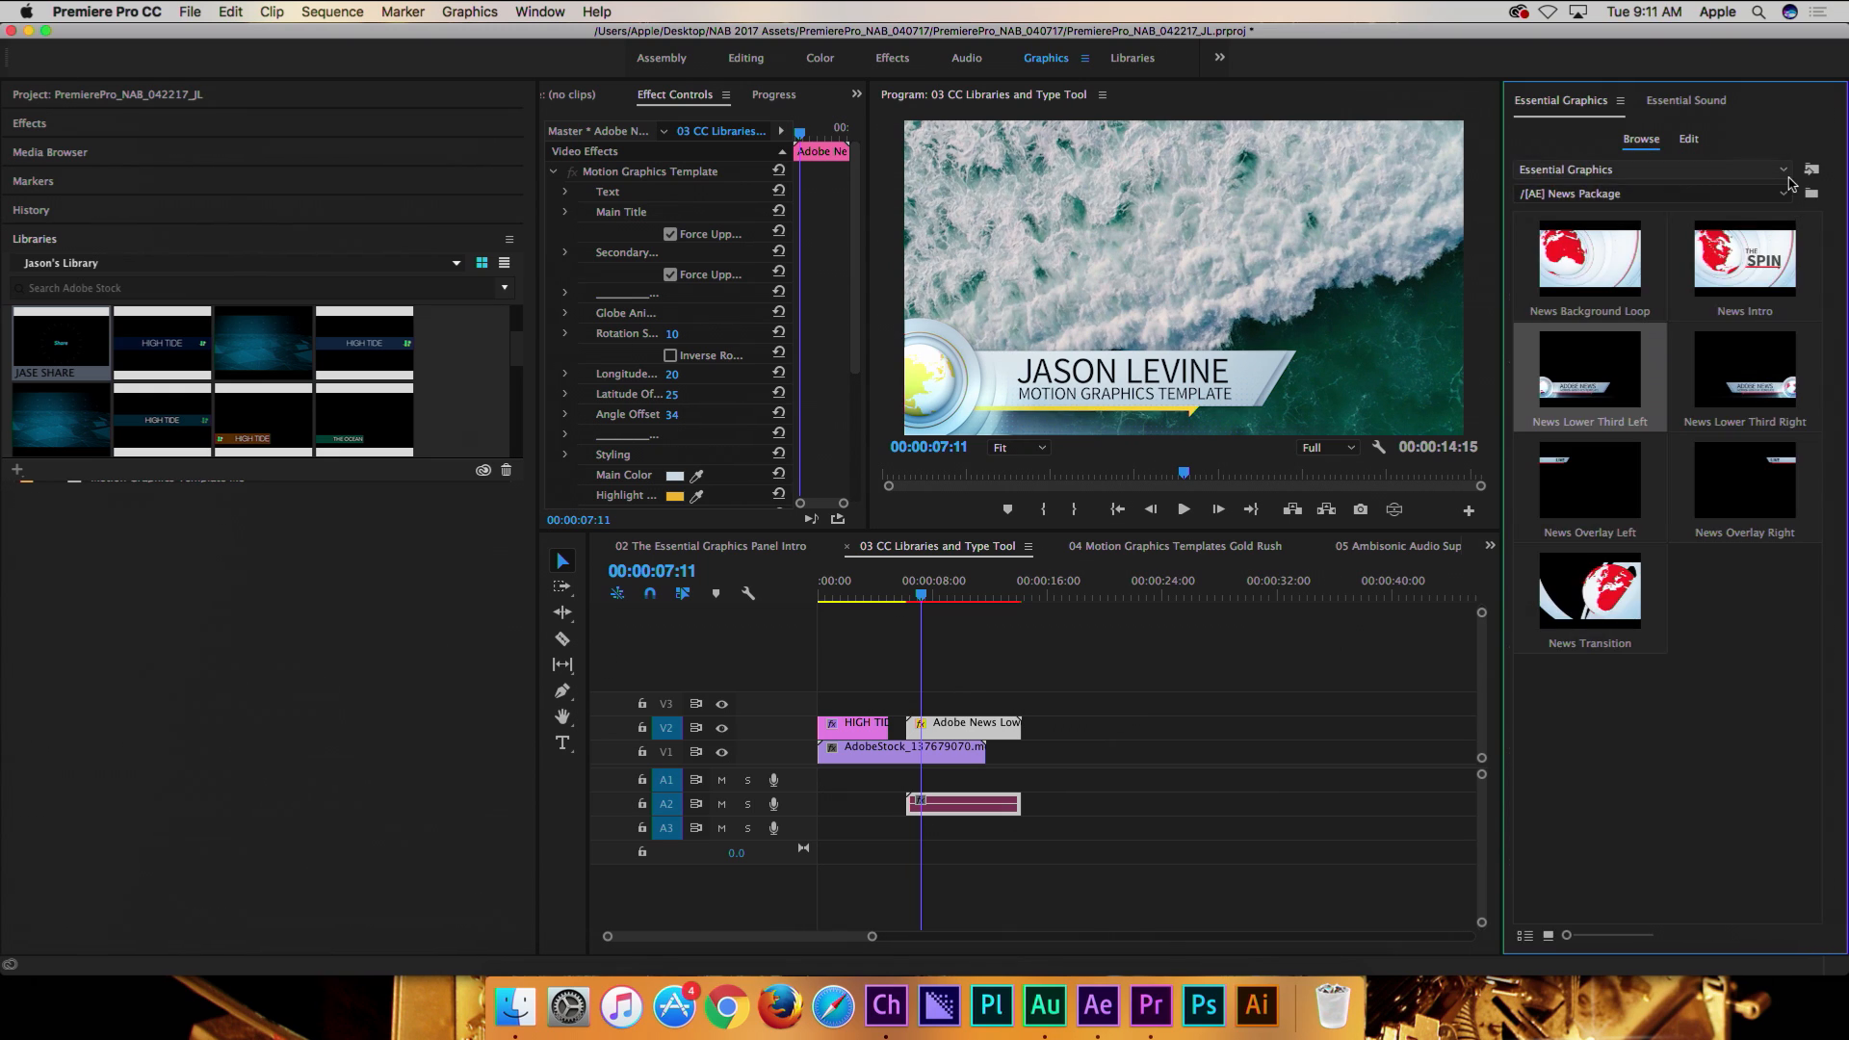
left_click(1811, 174)
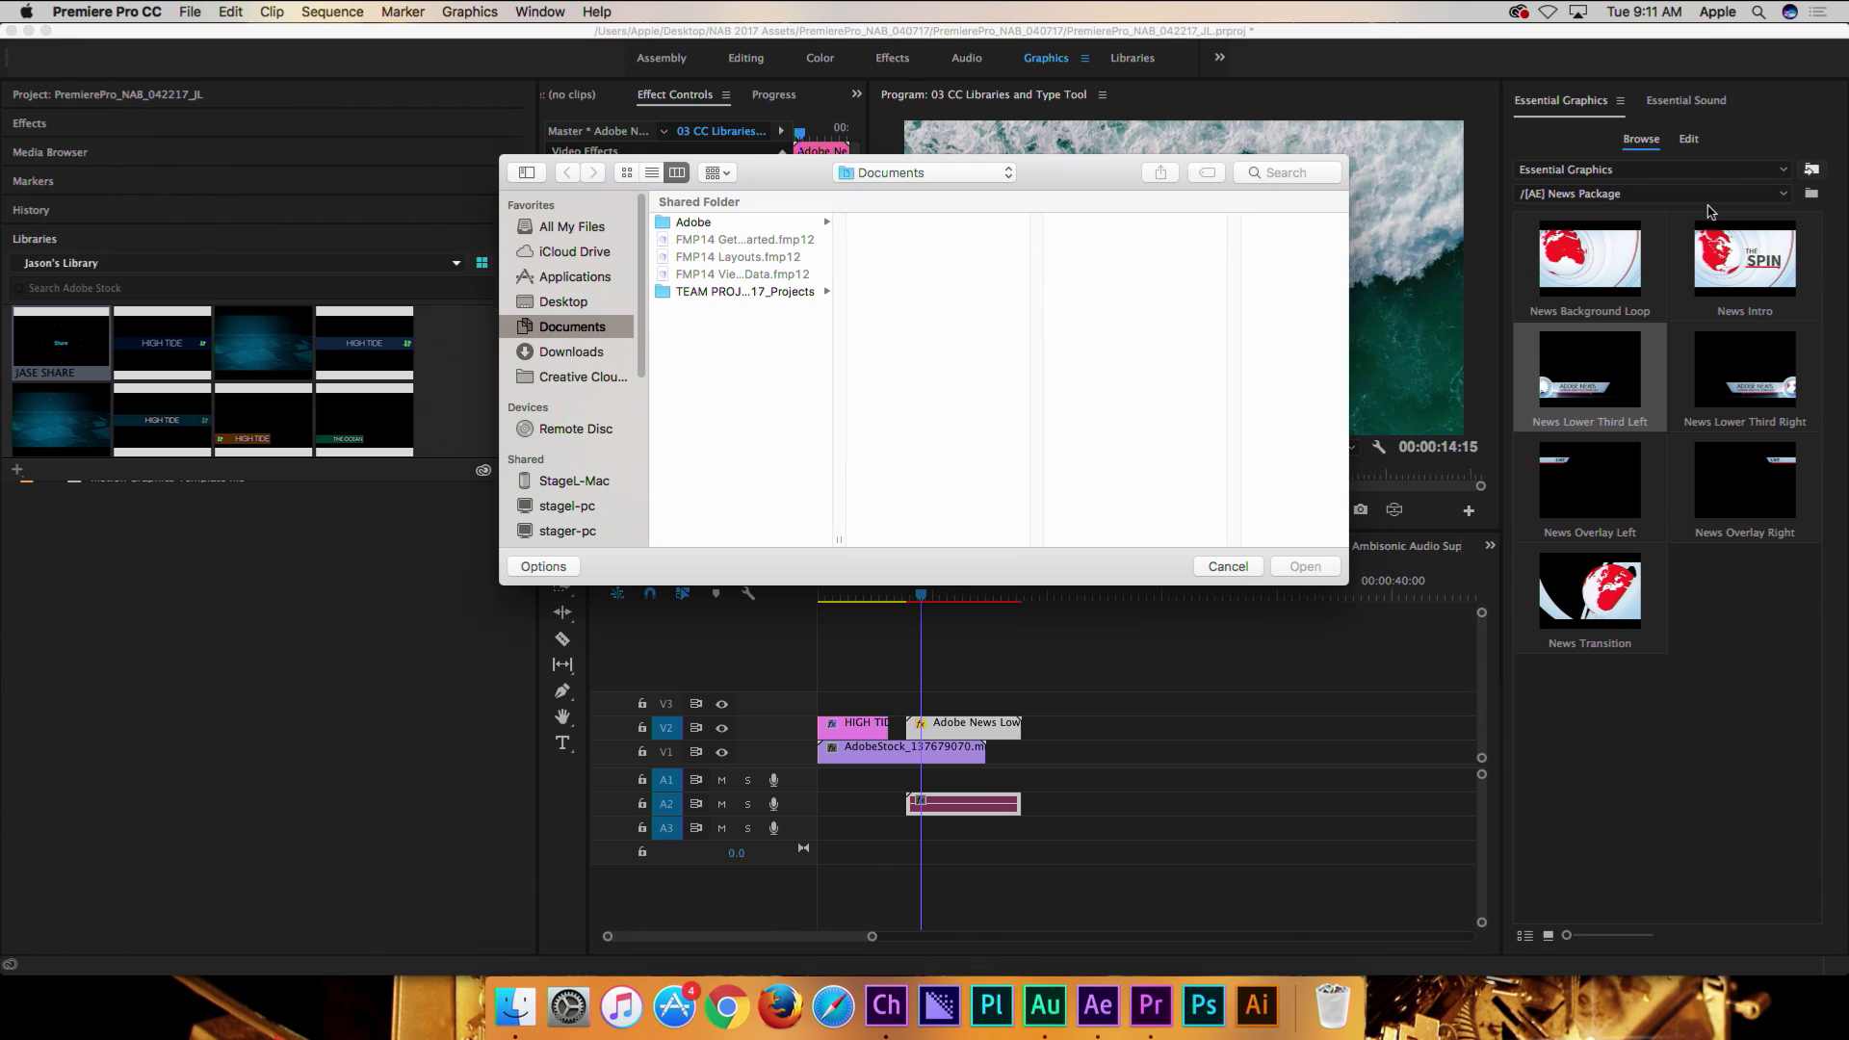
left_click(1221, 569)
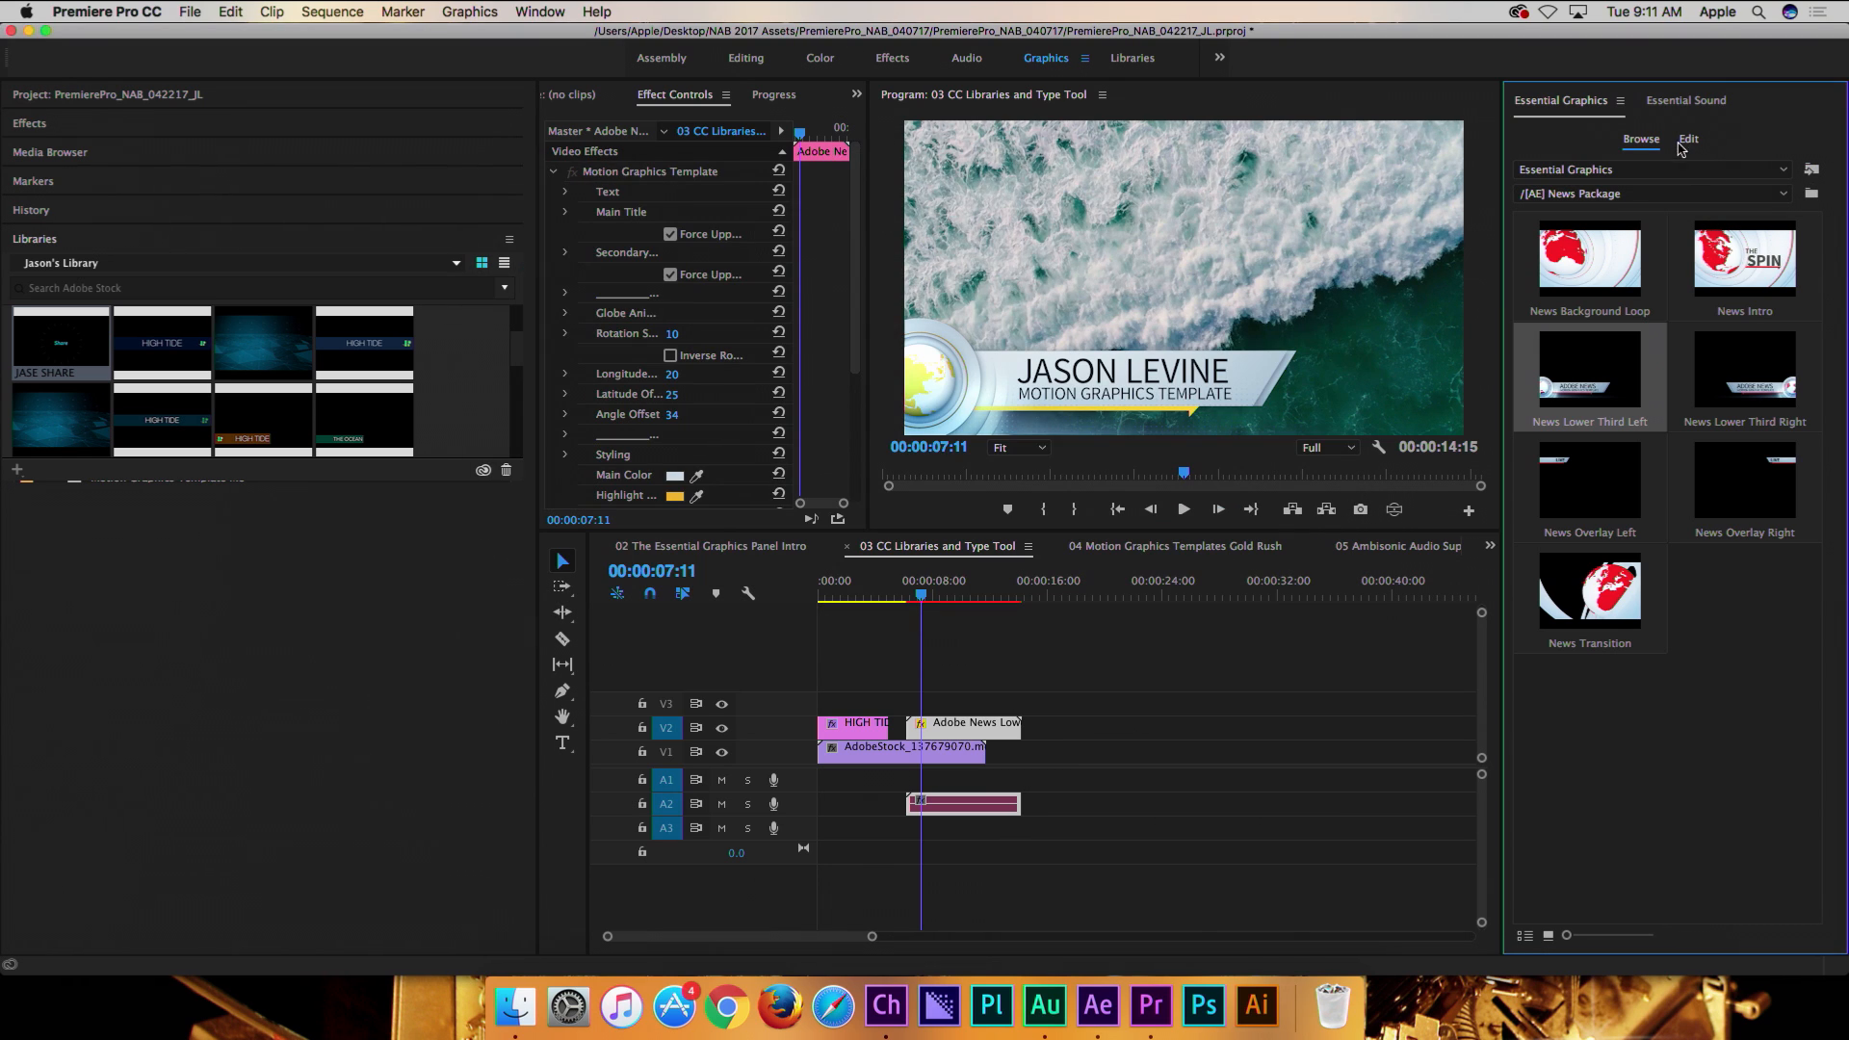
- Place the Goldrush Show Title template on track V3 above the news lower third and hide track V2
left_click(1666, 169)
left_click(1668, 184)
left_click(1668, 188)
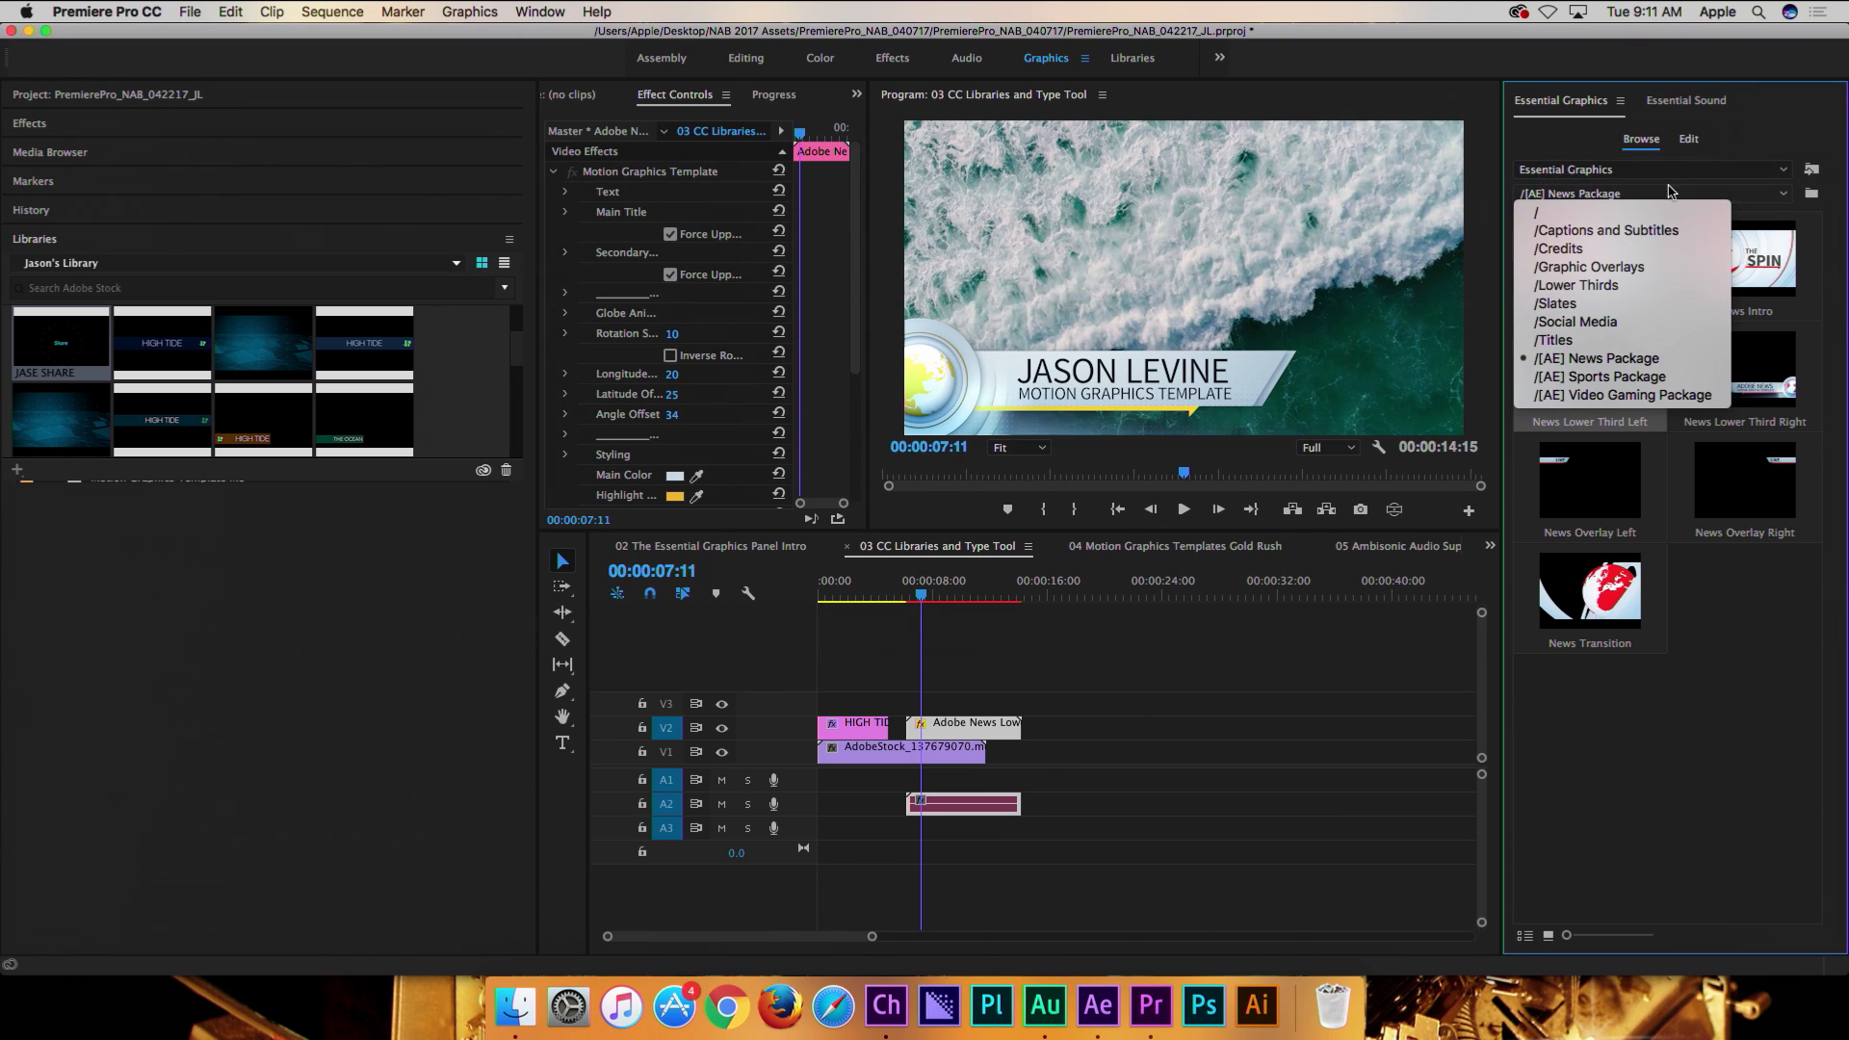
left_click(1671, 197)
left_click_drag(1743, 592, 903, 714)
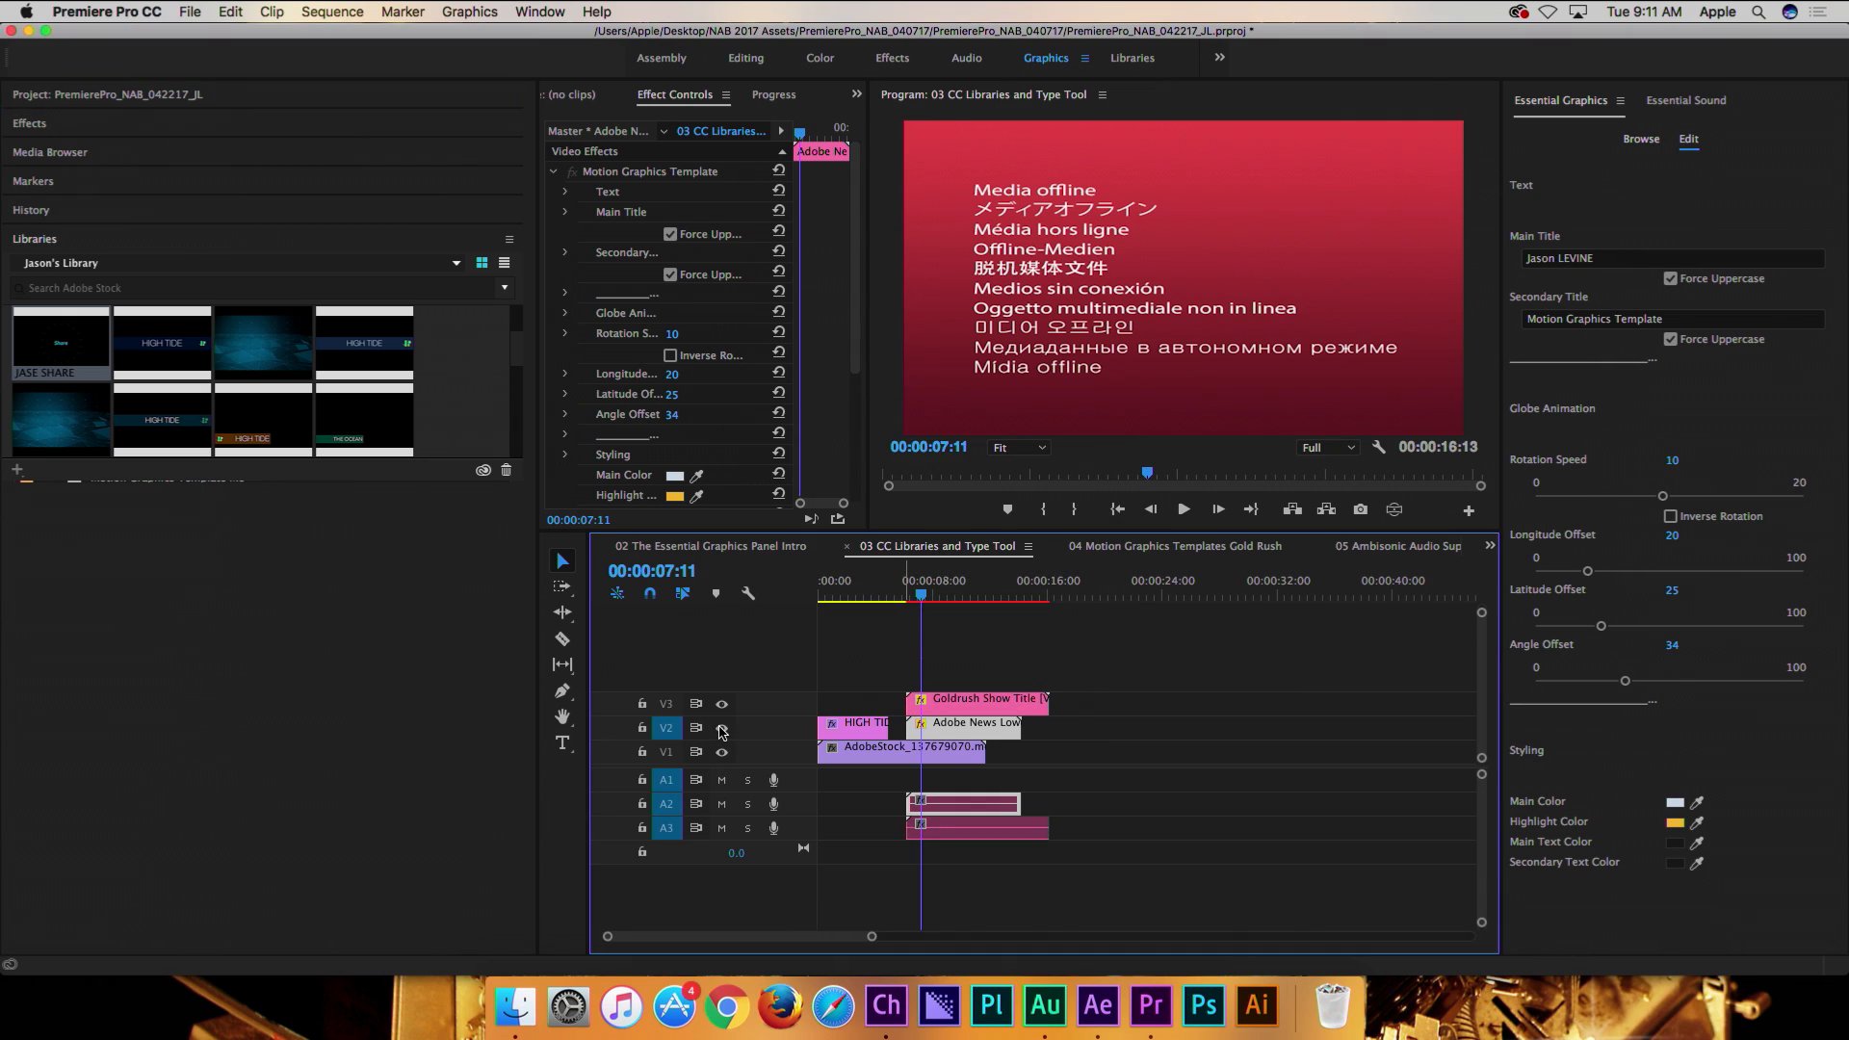
left_click(934, 708)
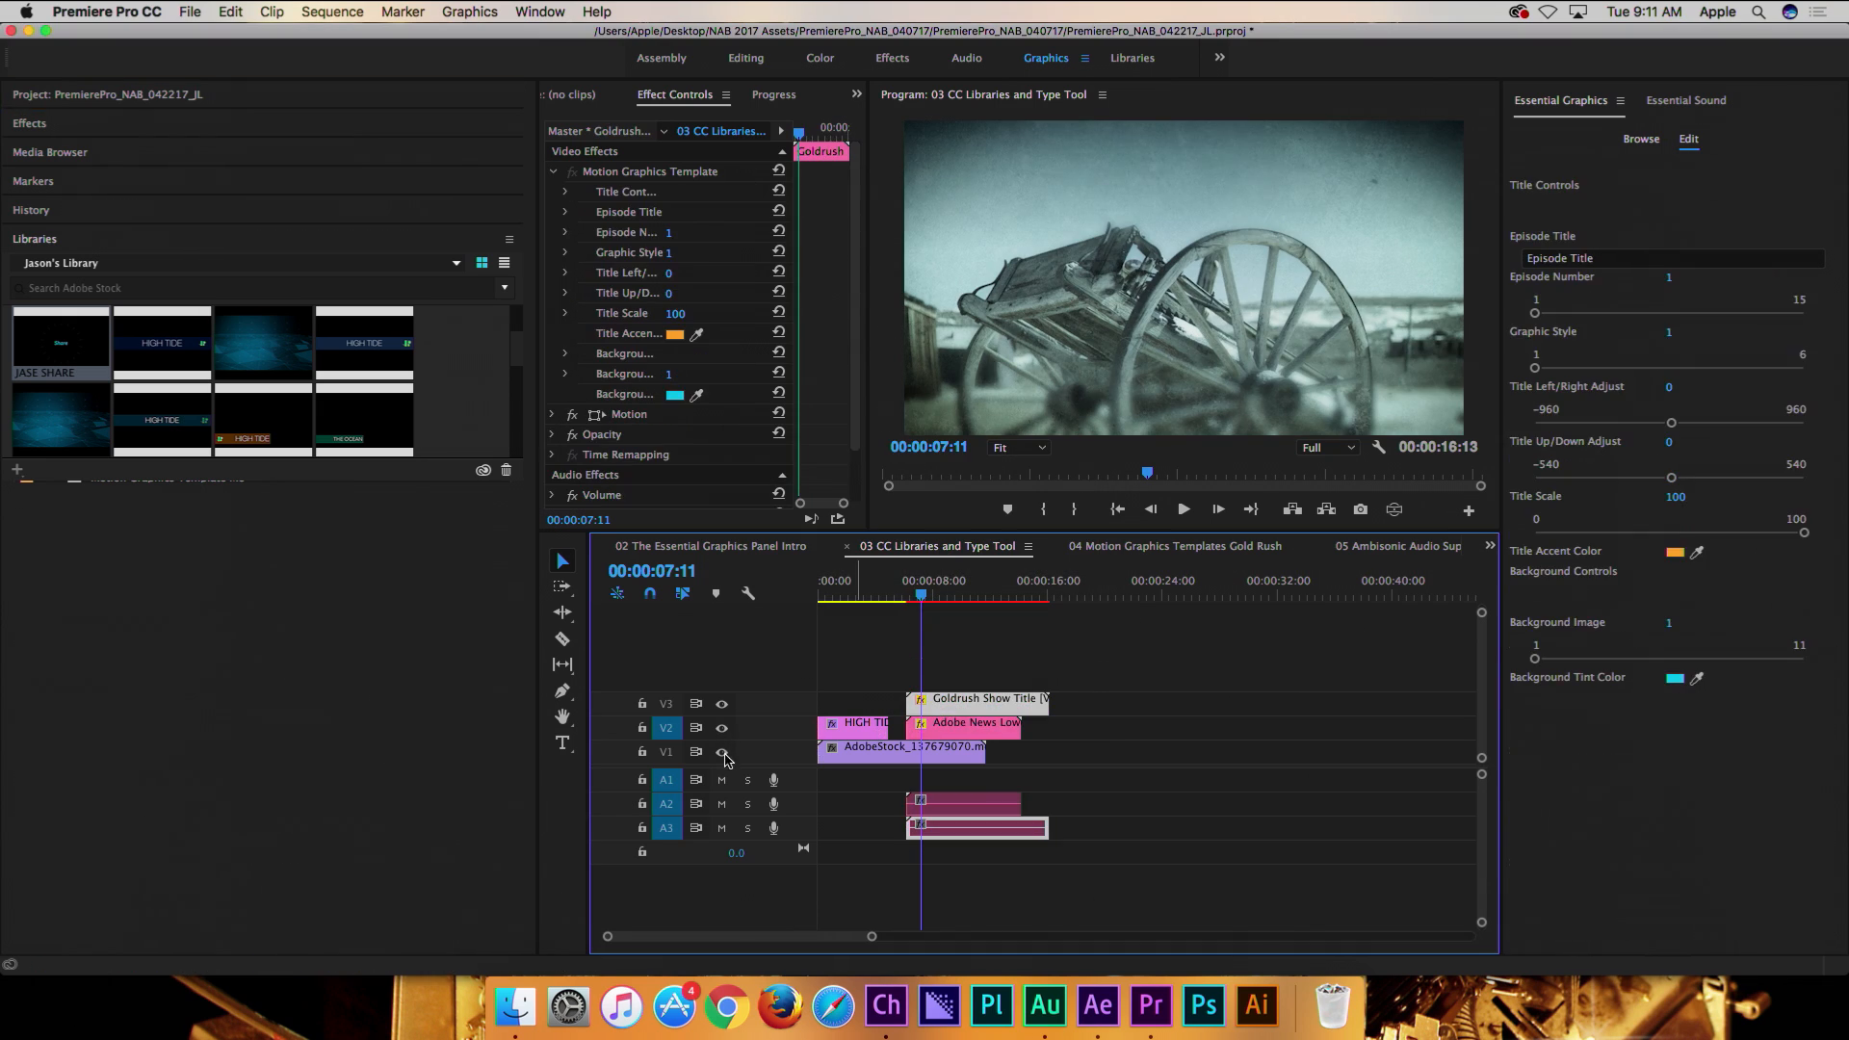
left_click(721, 728)
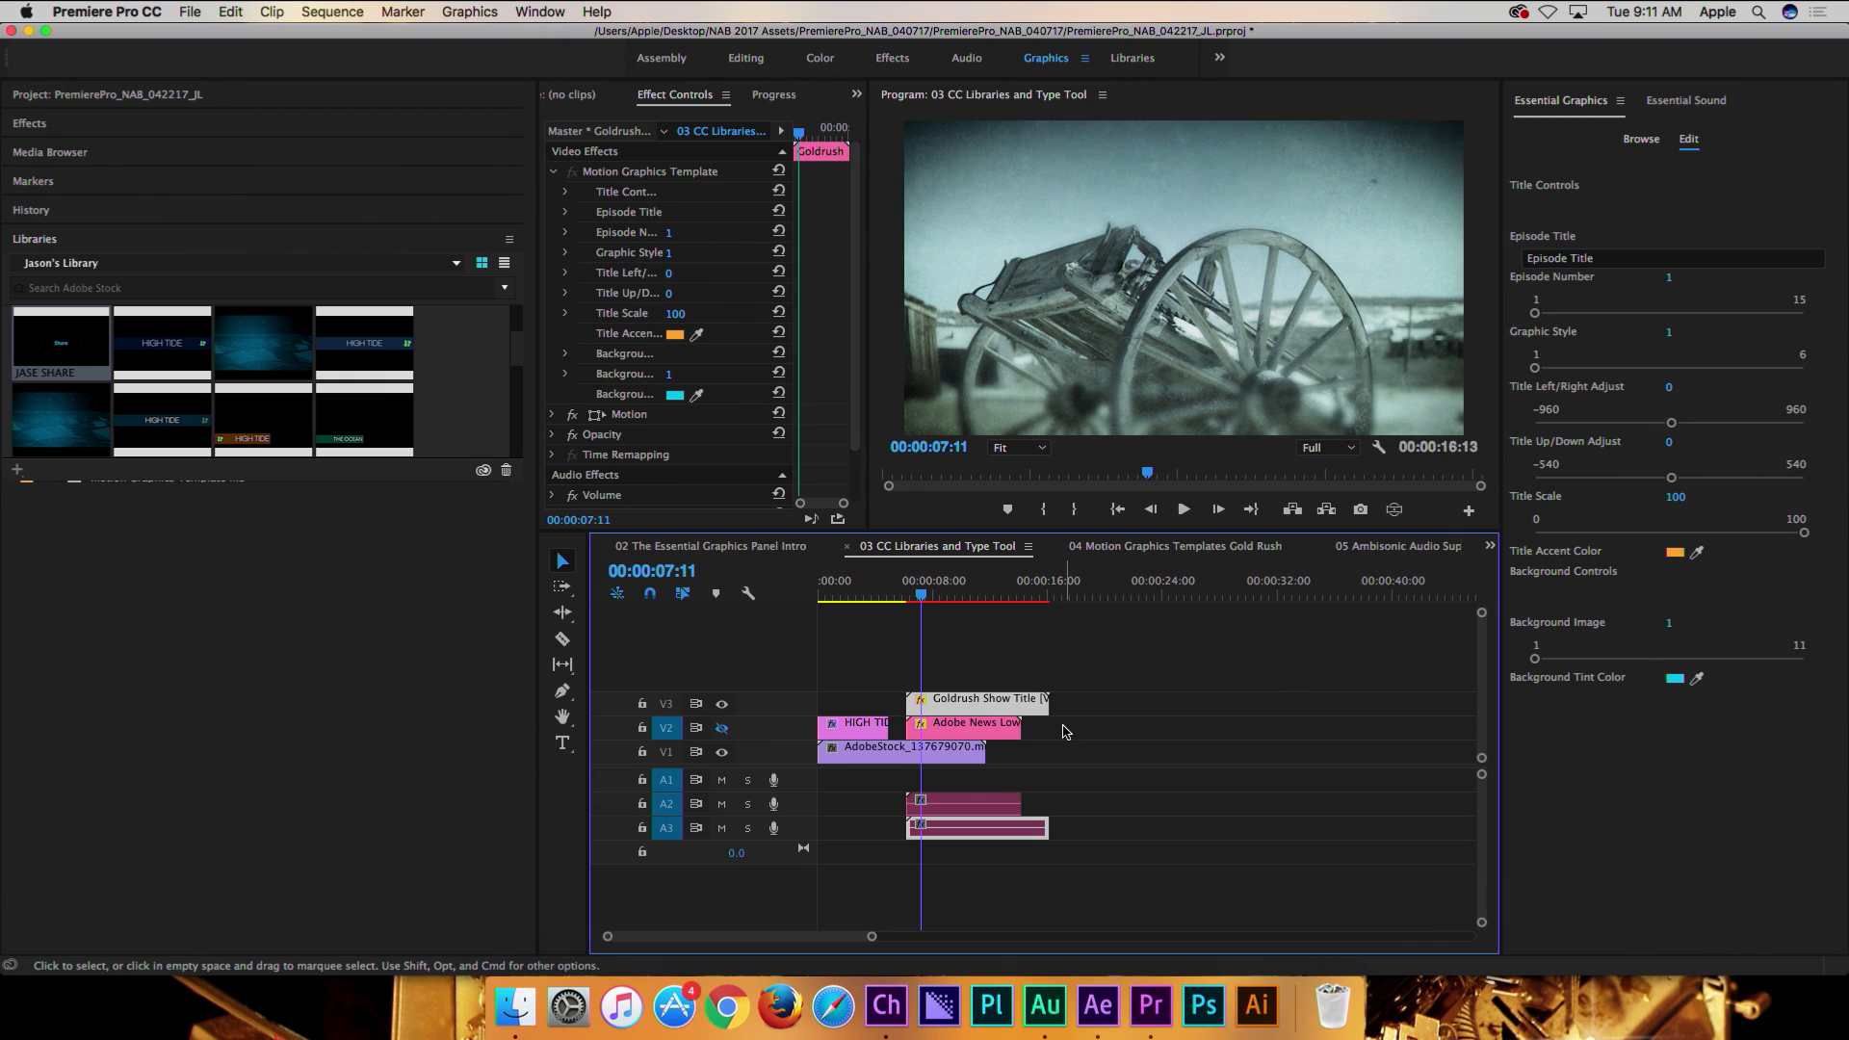
- Move the playhead to 00:00:10:28 and set the Goldrush clip's episode title to TODAY AT NAB
left_click_drag(919, 595, 966, 599)
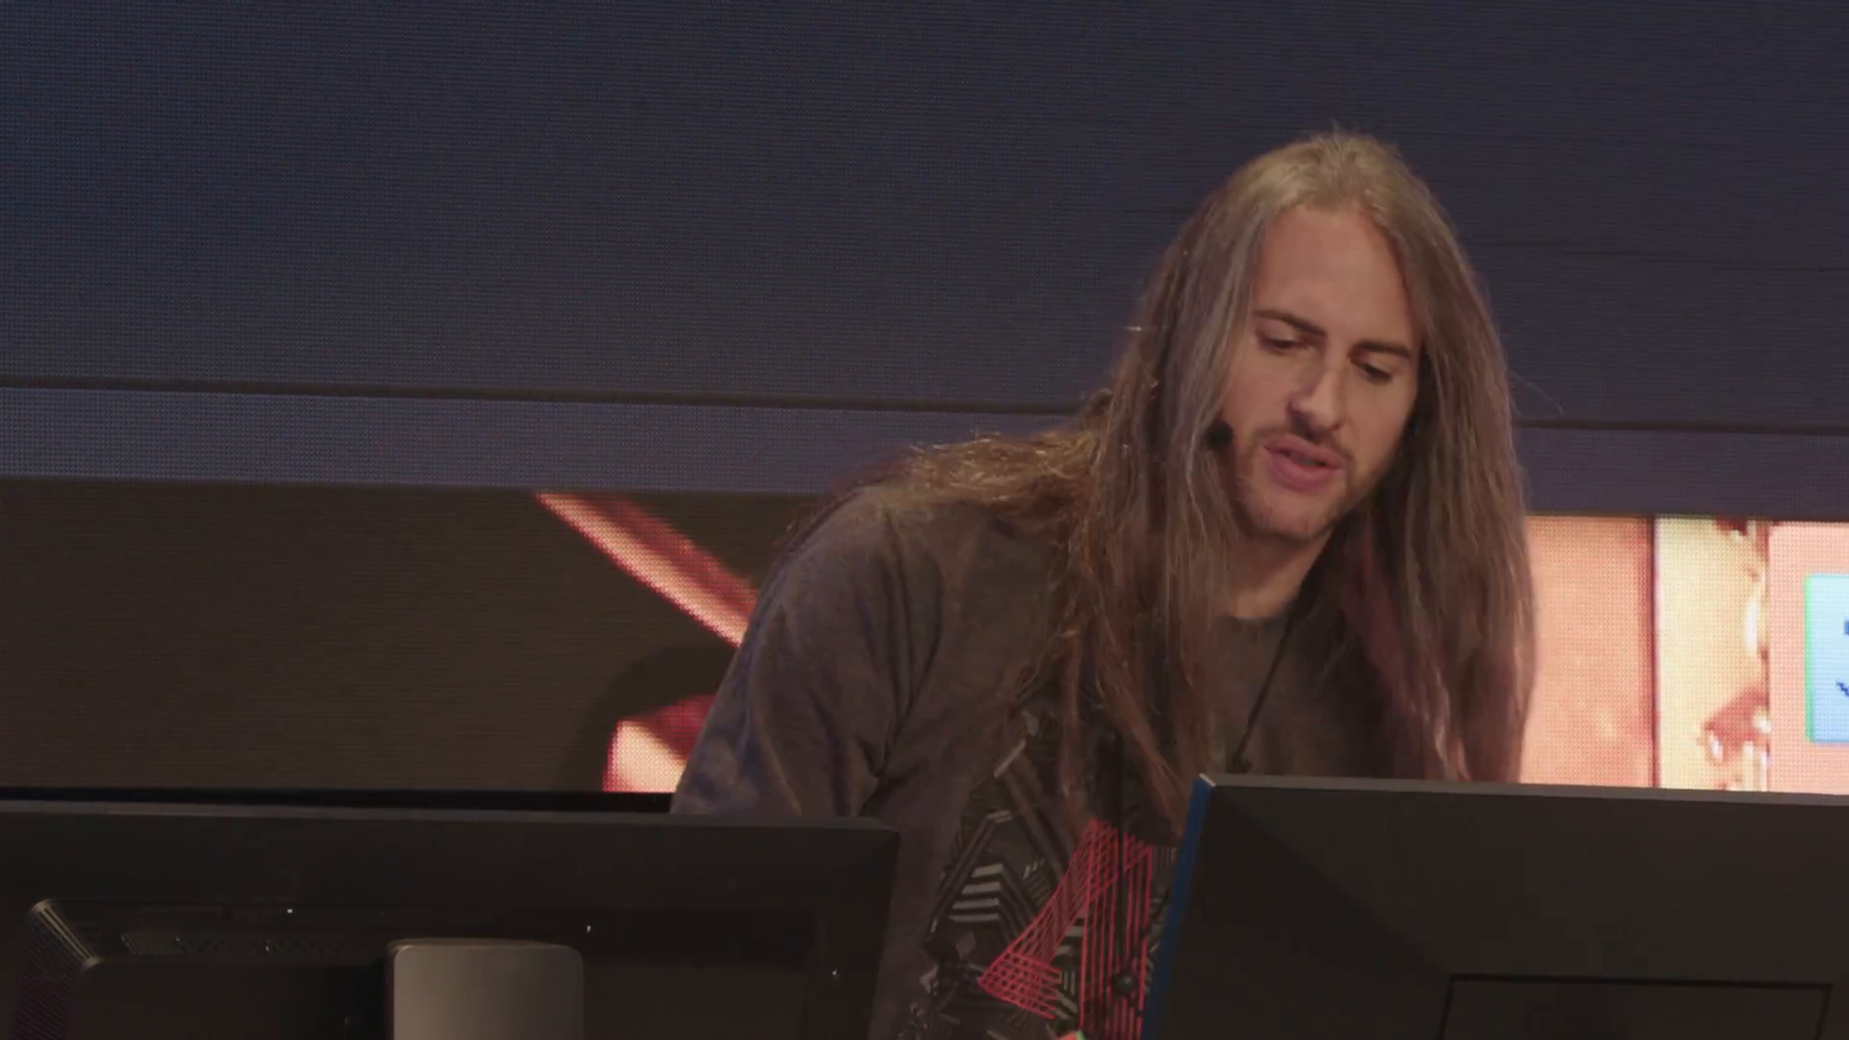
left_click(1599, 260)
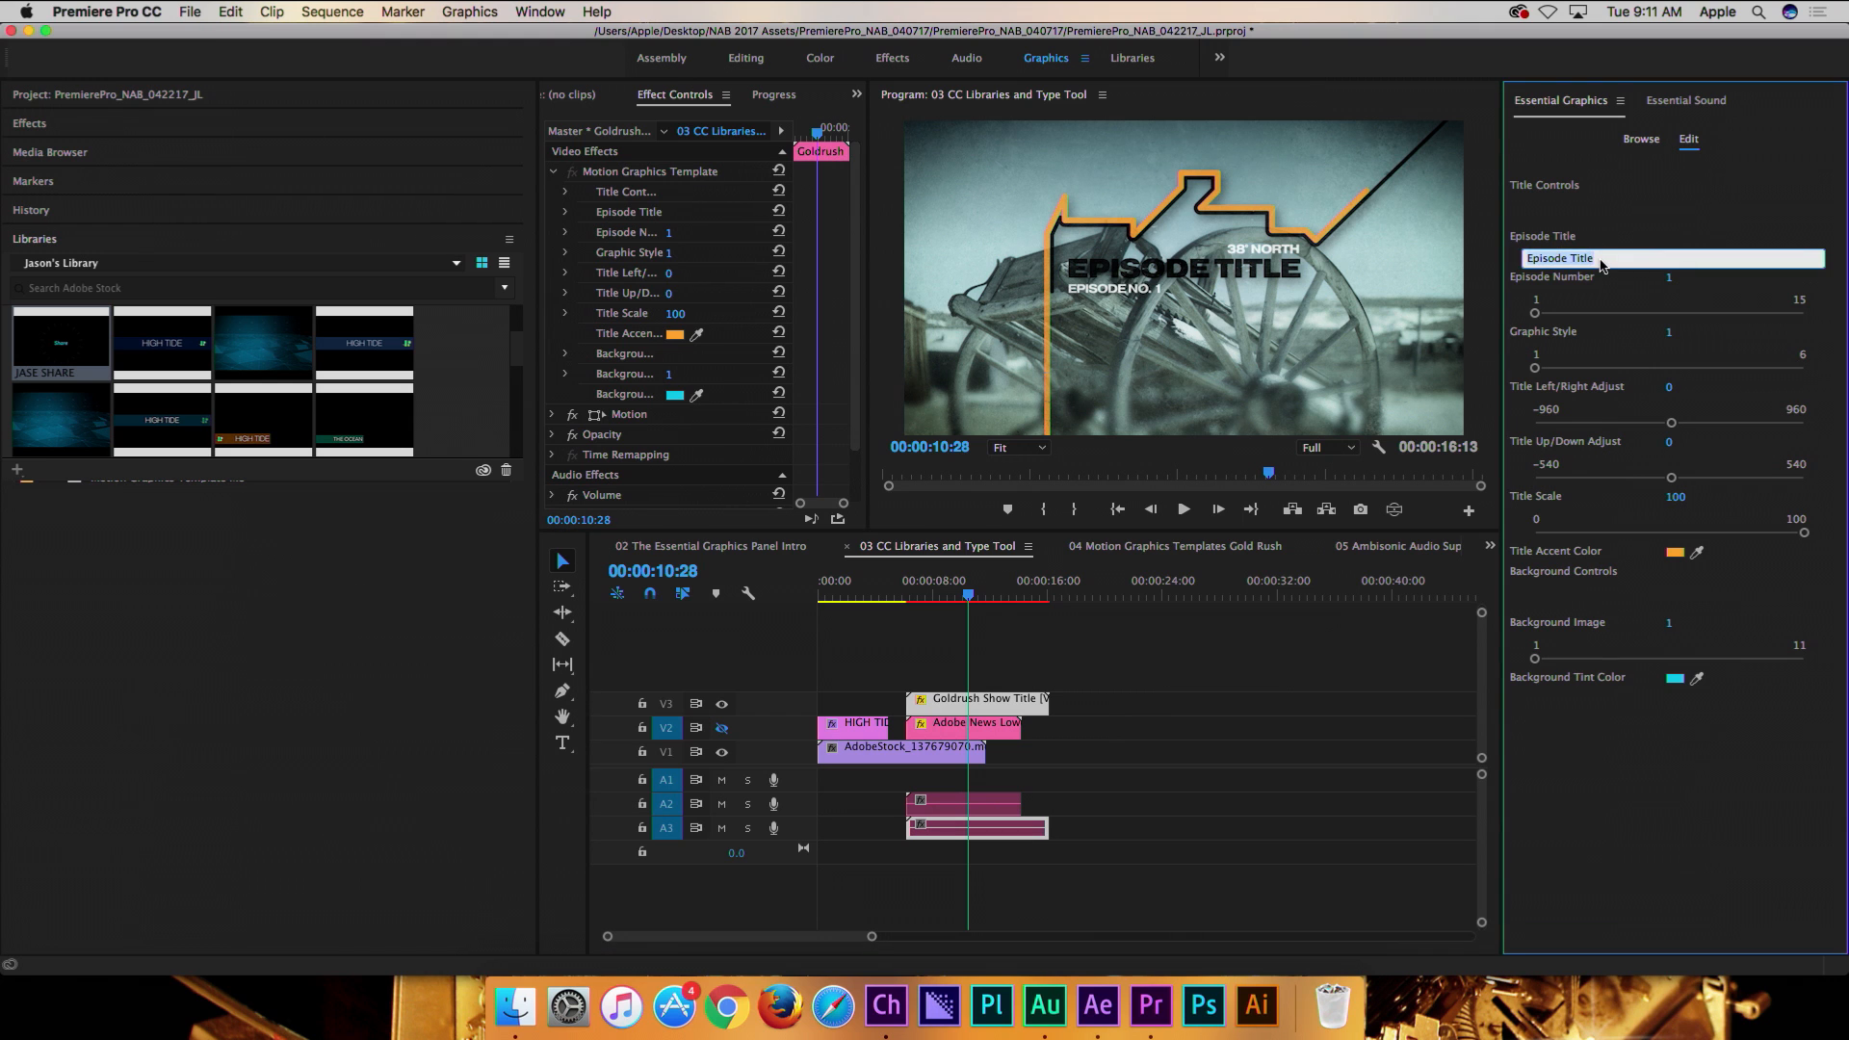
type("TODAY AT NAB")
left_click(1692, 198)
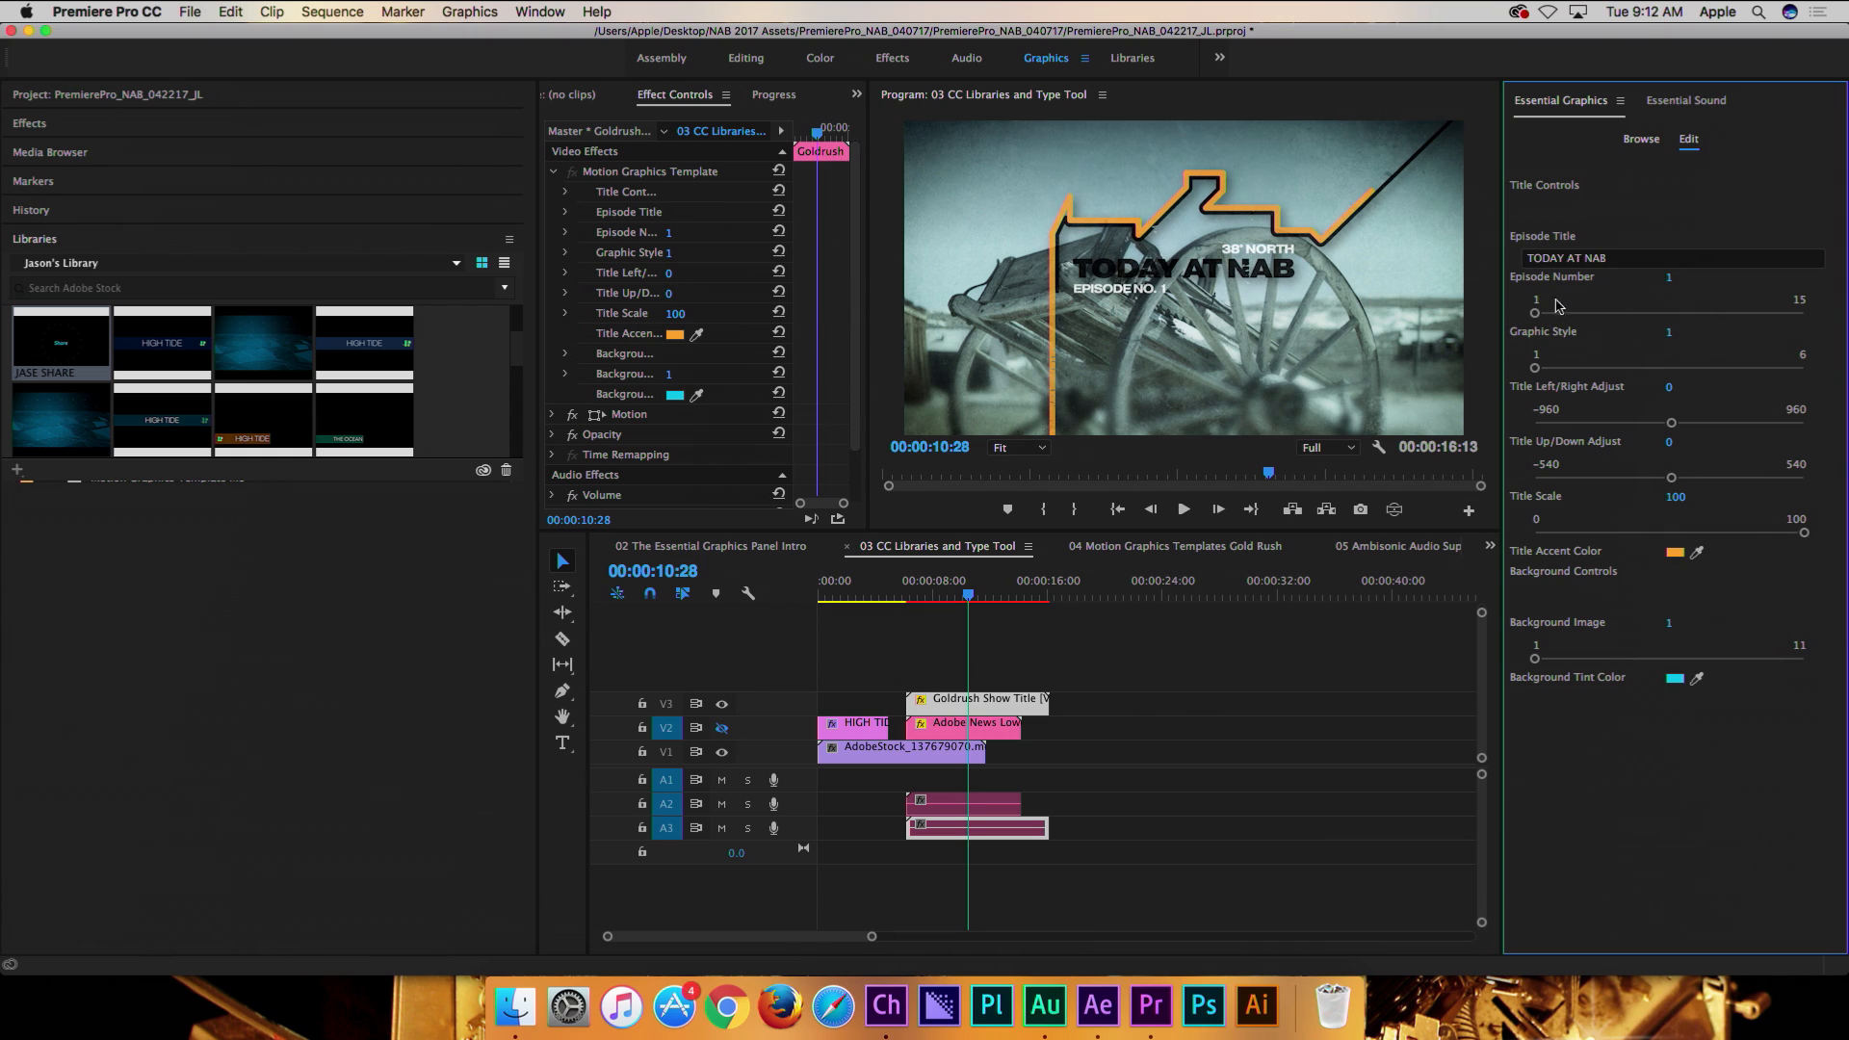
- Set the Goldrush title's episode number to 2 and its graphic style to 4
mouse_move(1535, 316)
left_mouse_down()
mouse_move(1593, 319)
mouse_move(1561, 316)
left_mouse_up()
left_click_drag(1535, 367, 1572, 369)
left_click_drag(1577, 369, 1642, 368)
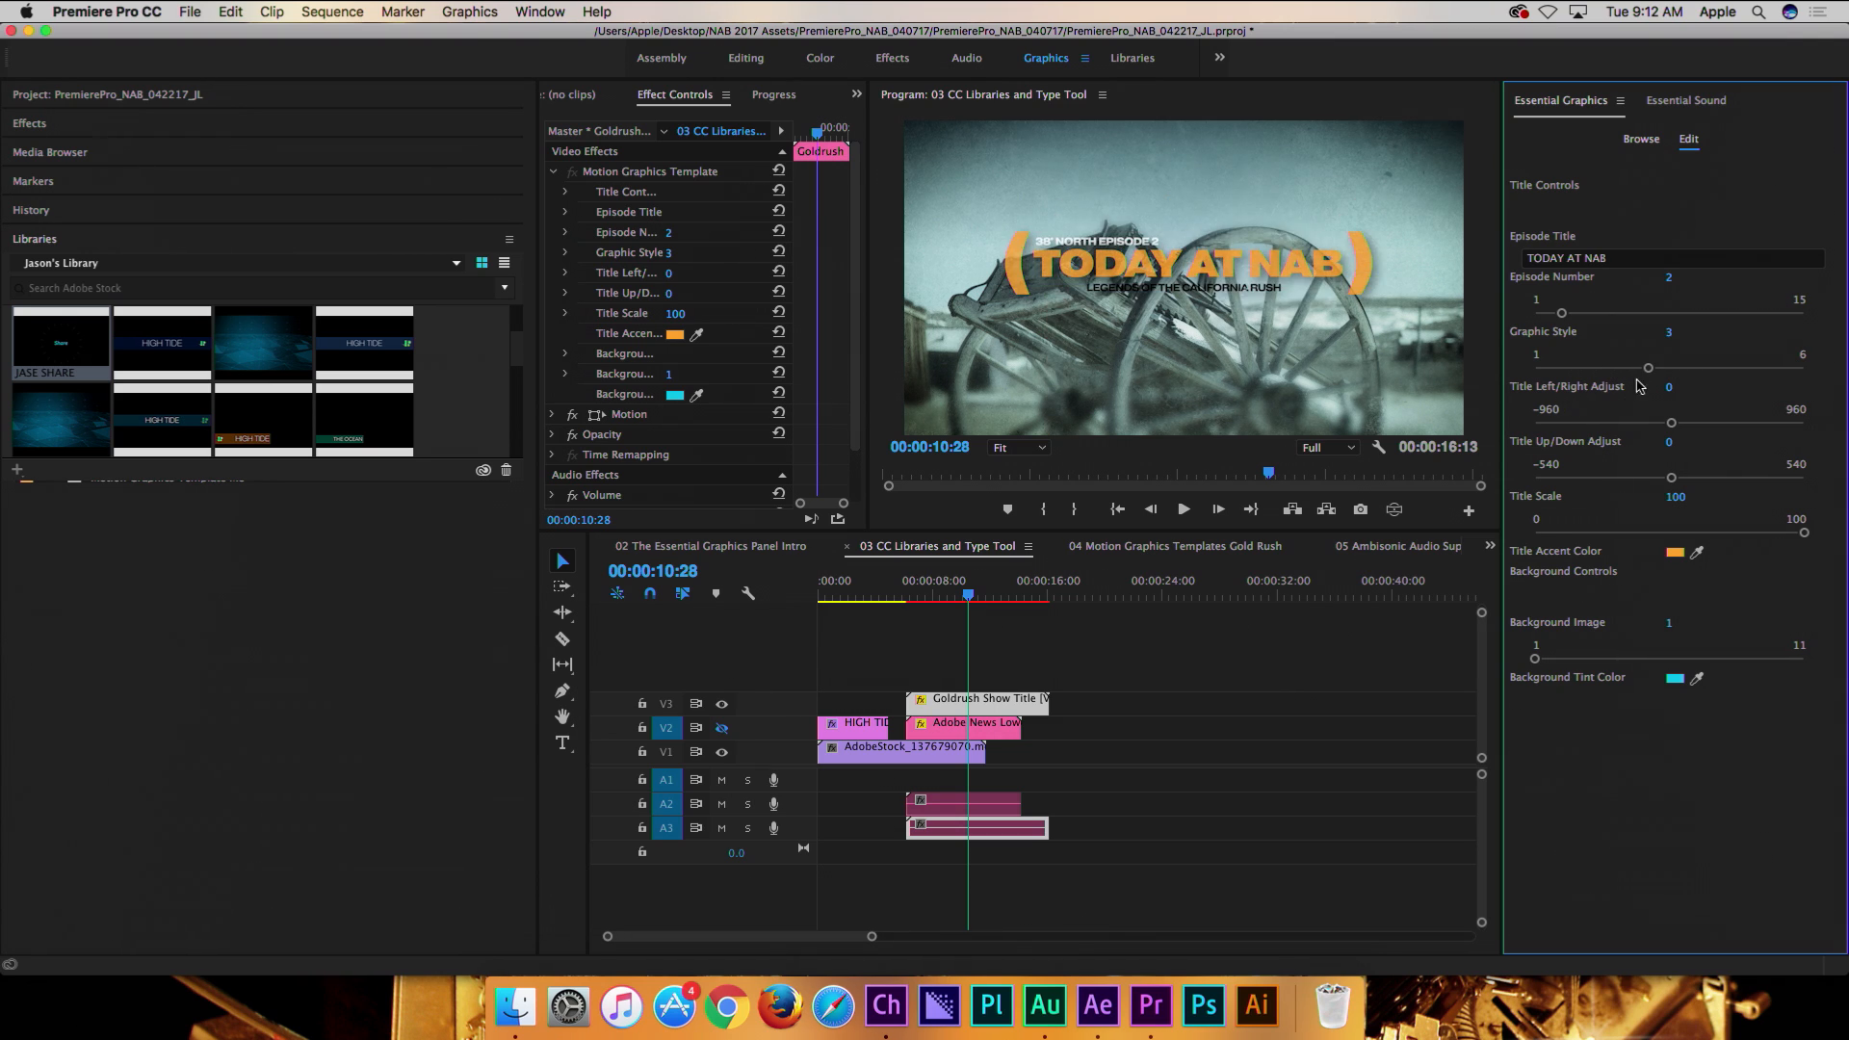
left_click_drag(1649, 369, 1683, 374)
- Try other background images for the Goldrush title and settle on image 5
left_click_drag(1536, 659, 1557, 660)
left_click_drag(1559, 662, 1591, 664)
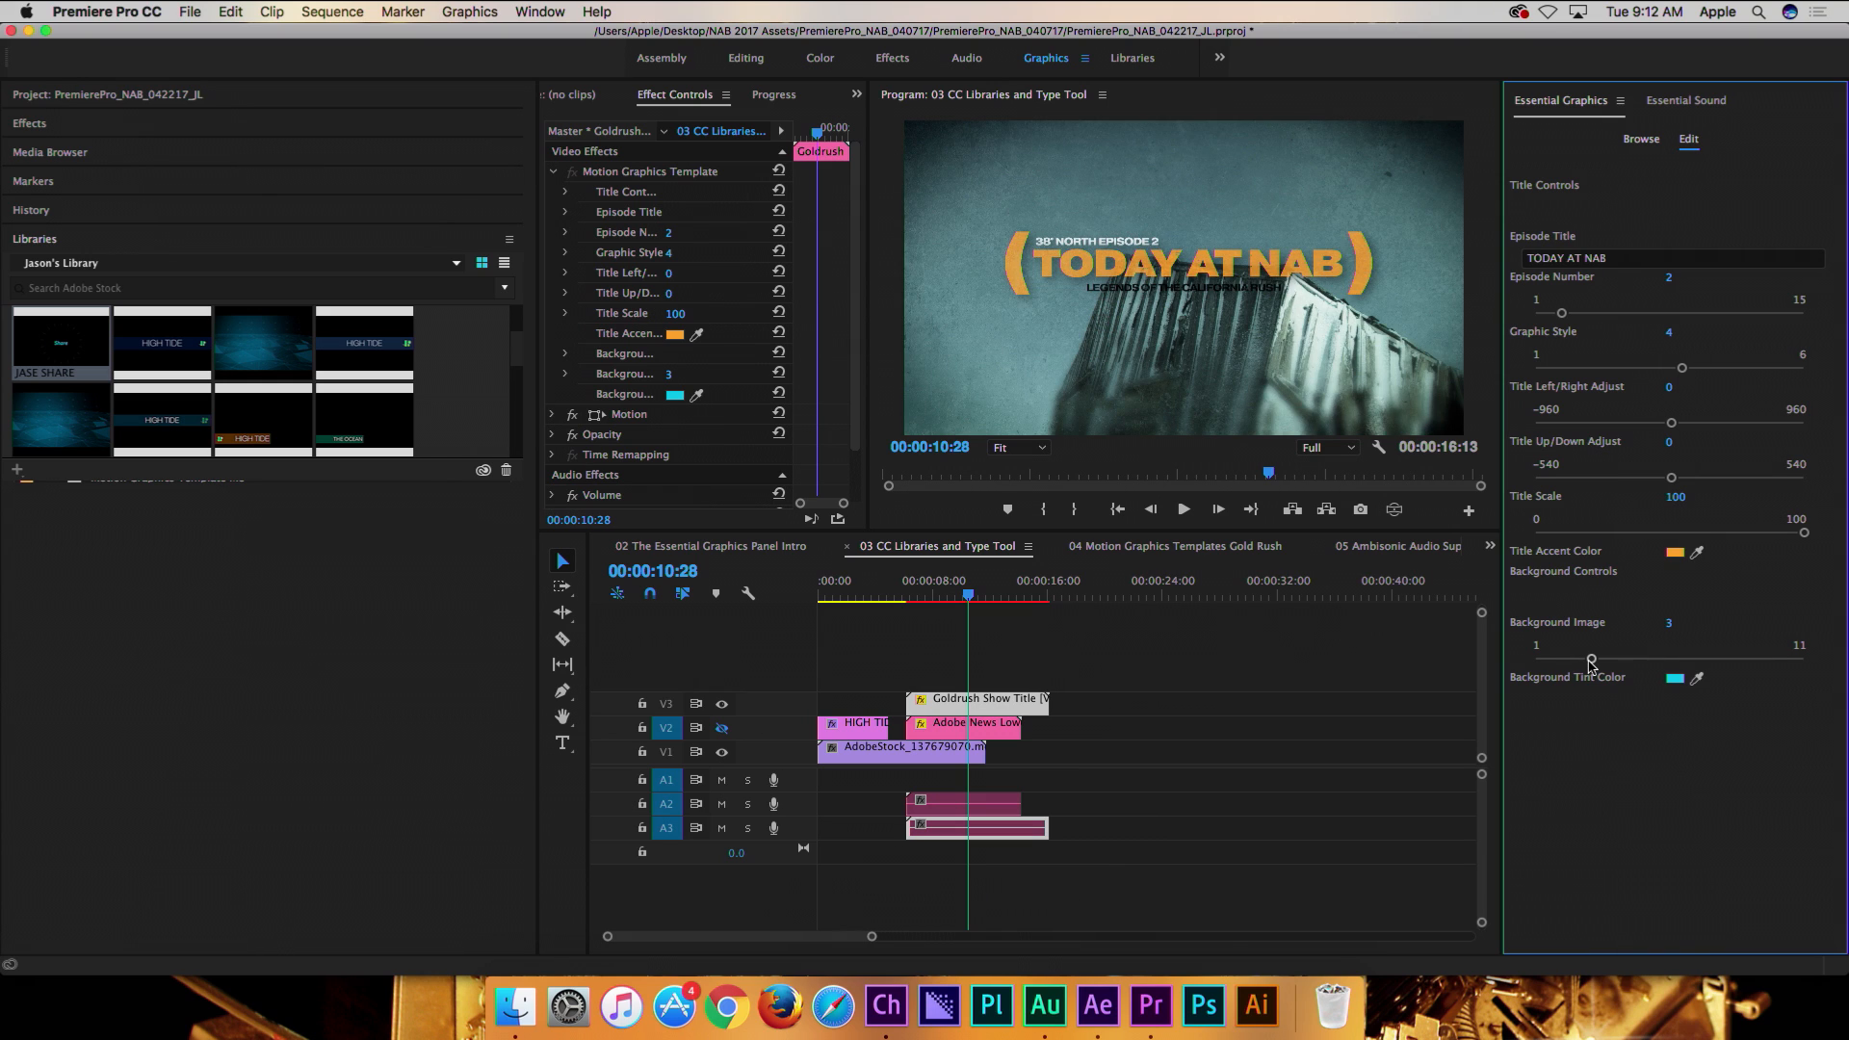
left_click_drag(1594, 663, 1633, 664)
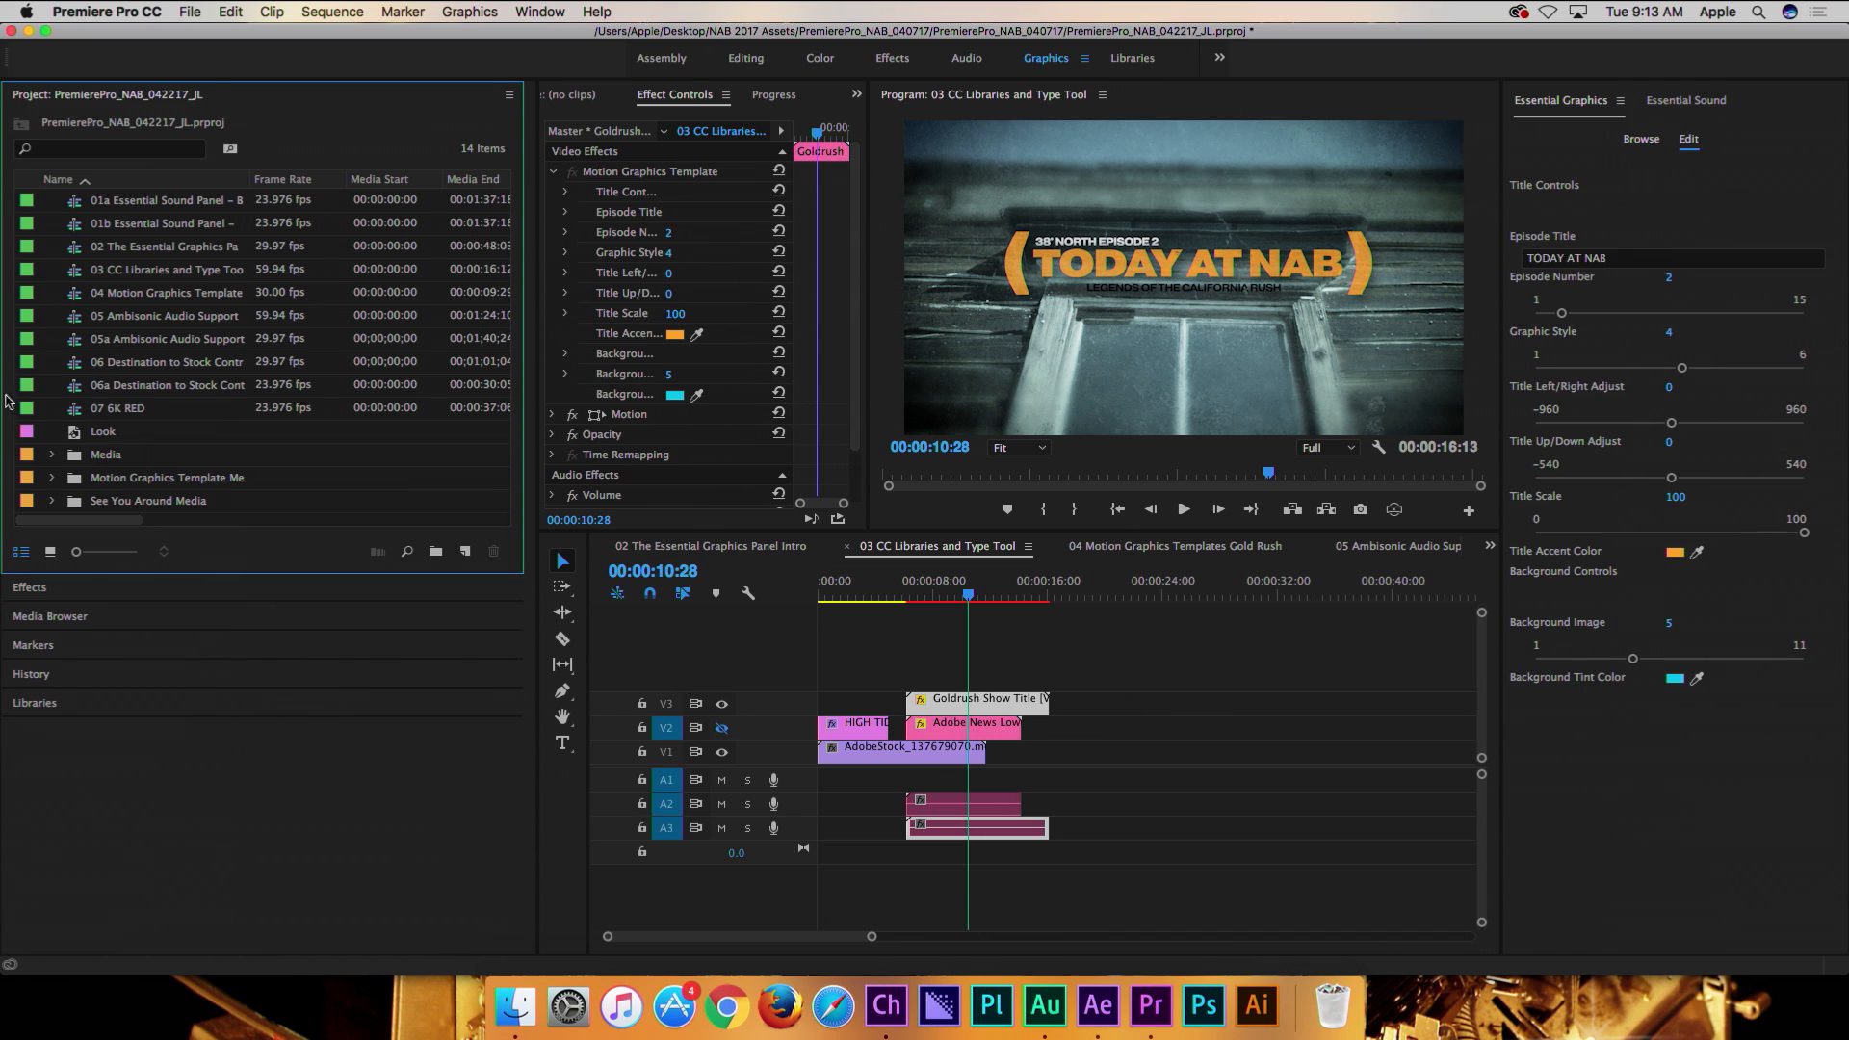
- Open the 05 Ambisonic Audio Support VR Stereoscopic sequence and show it as VR video in the program monitor
double_click(78, 319)
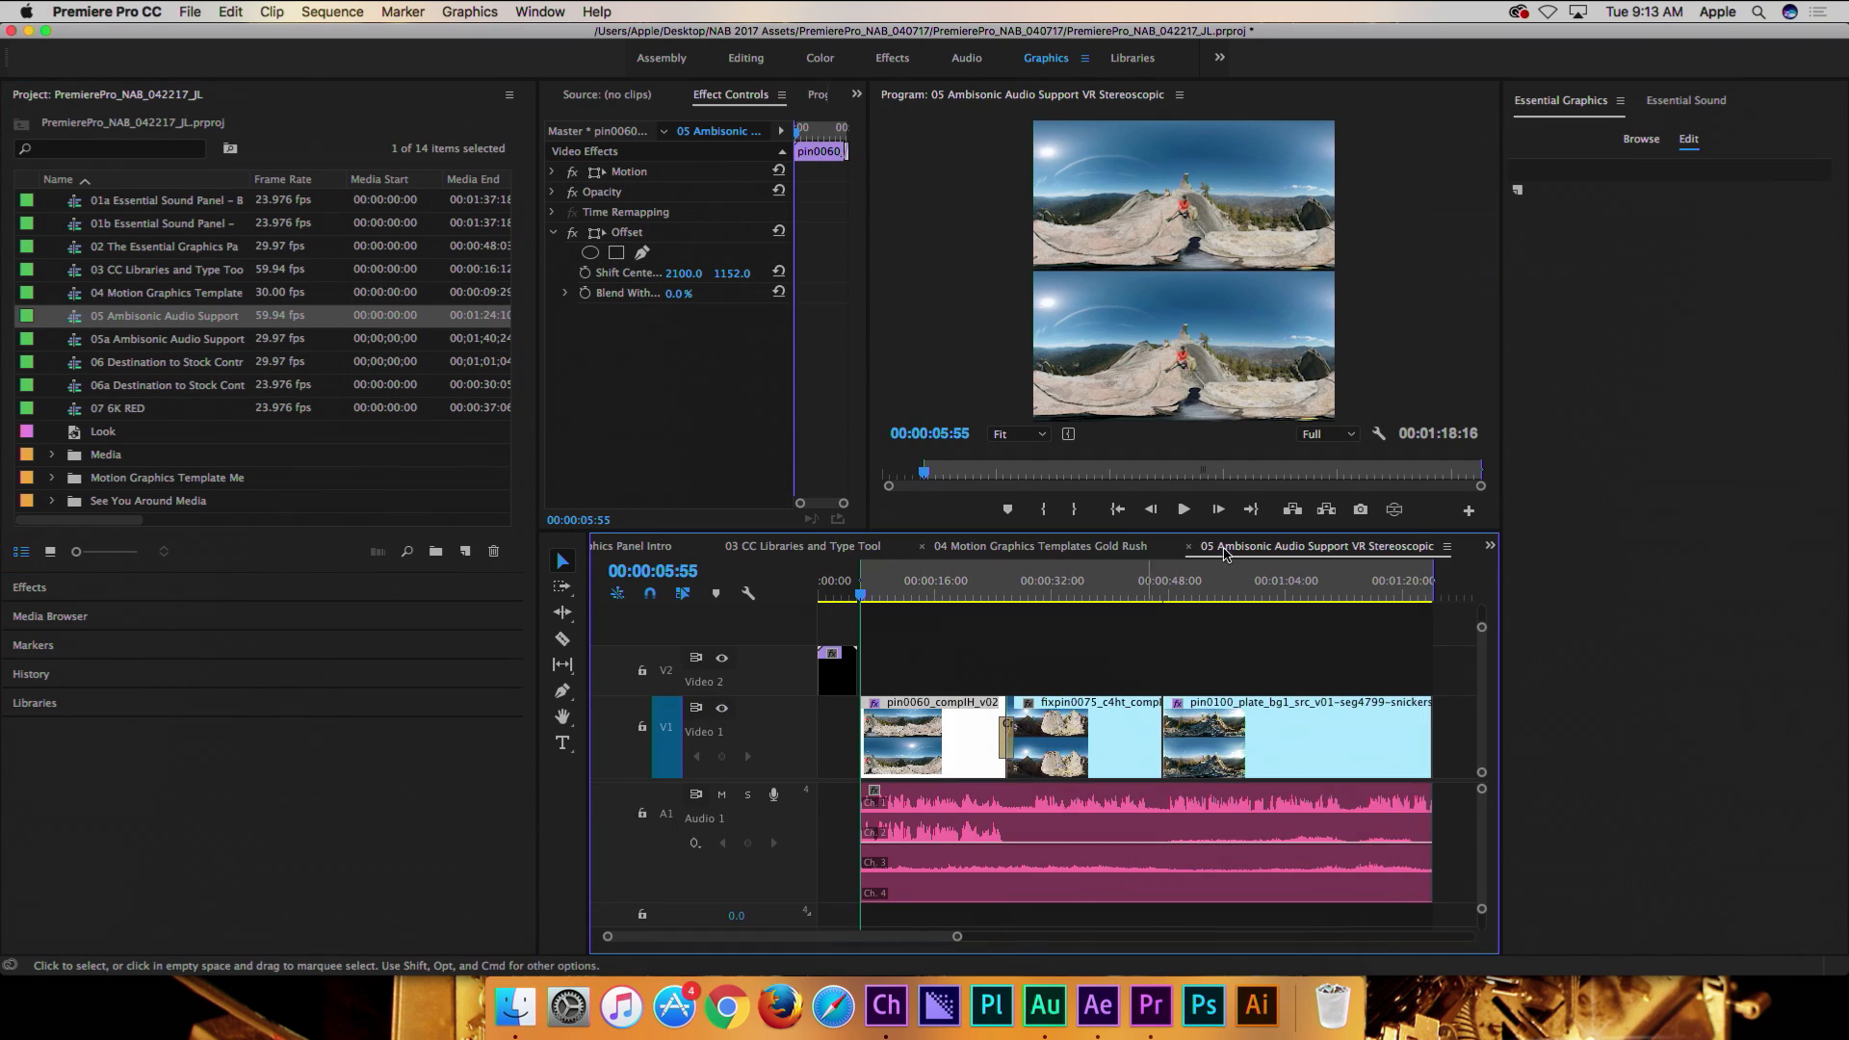
left_click(1399, 510)
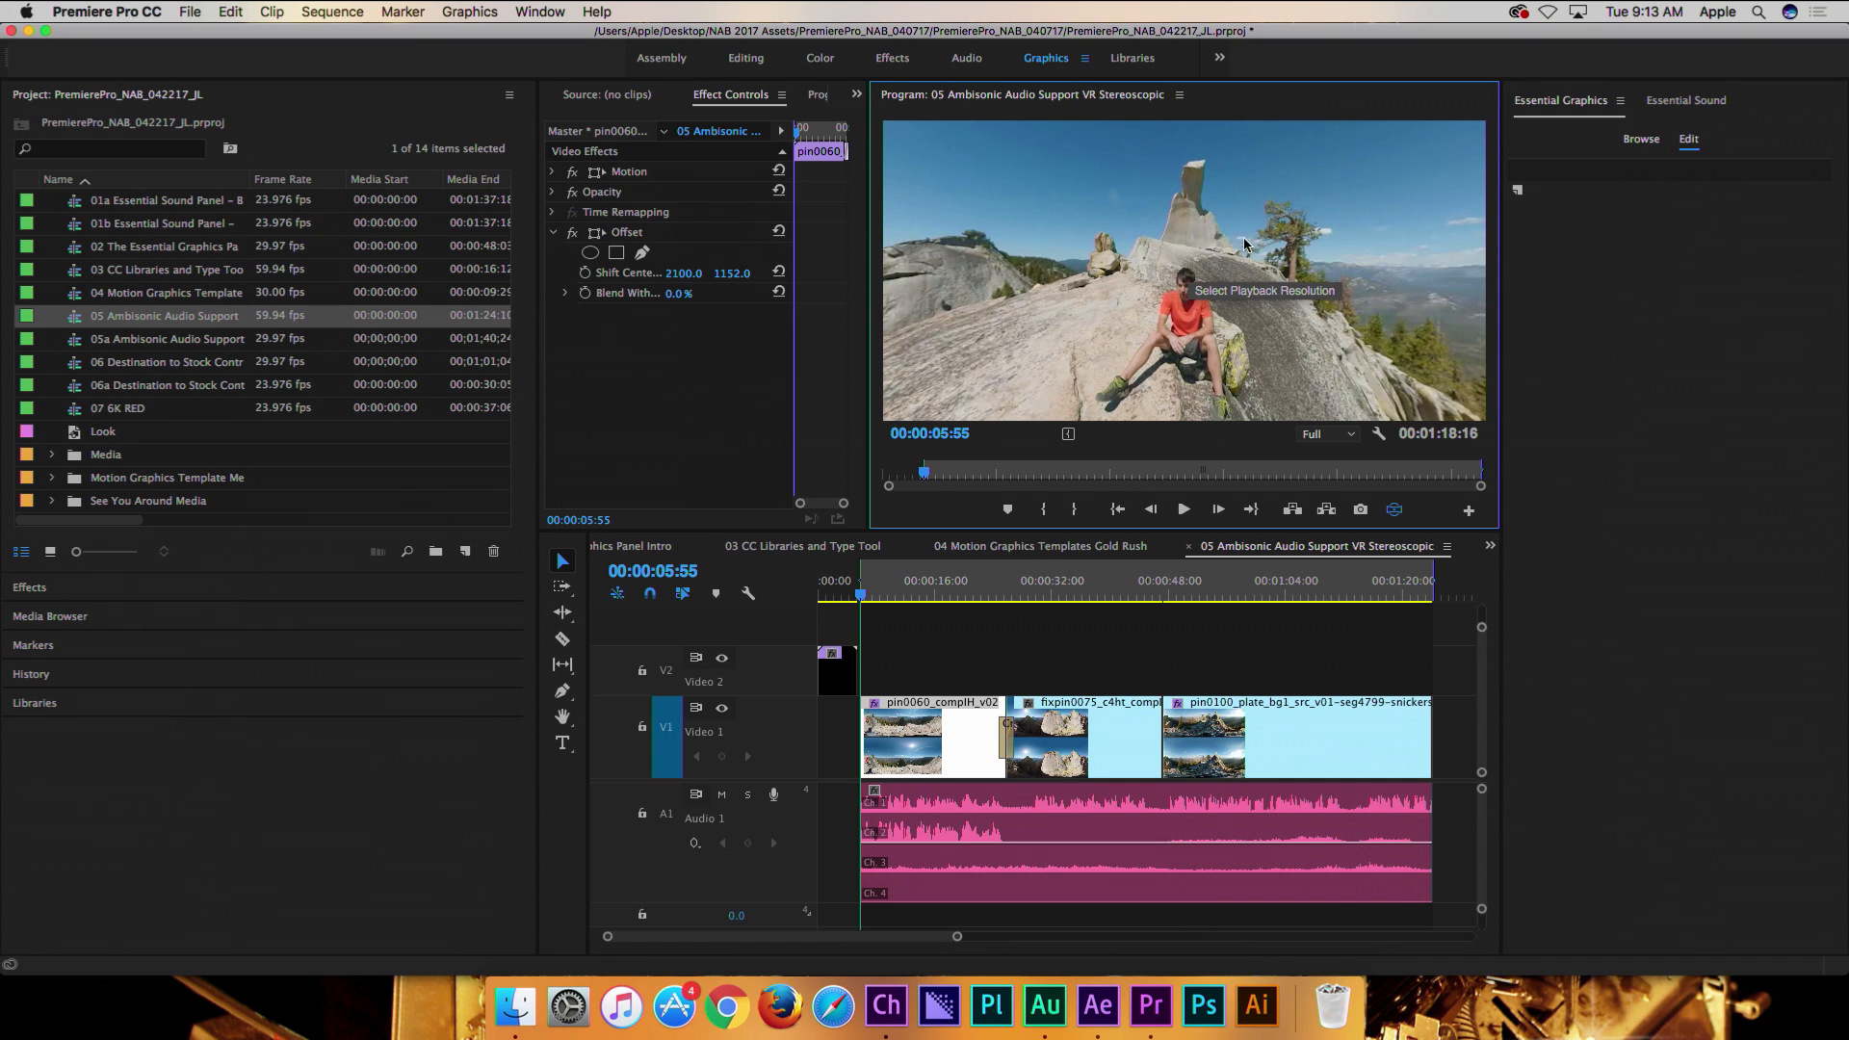
left_click_drag(946, 304, 1500, 289)
- Play the sequence with track A1 muted, look around the 360° scene, and unmute A1 once playback stops
key("space")
left_click(722, 795)
left_click_drag(997, 350, 1095, 325)
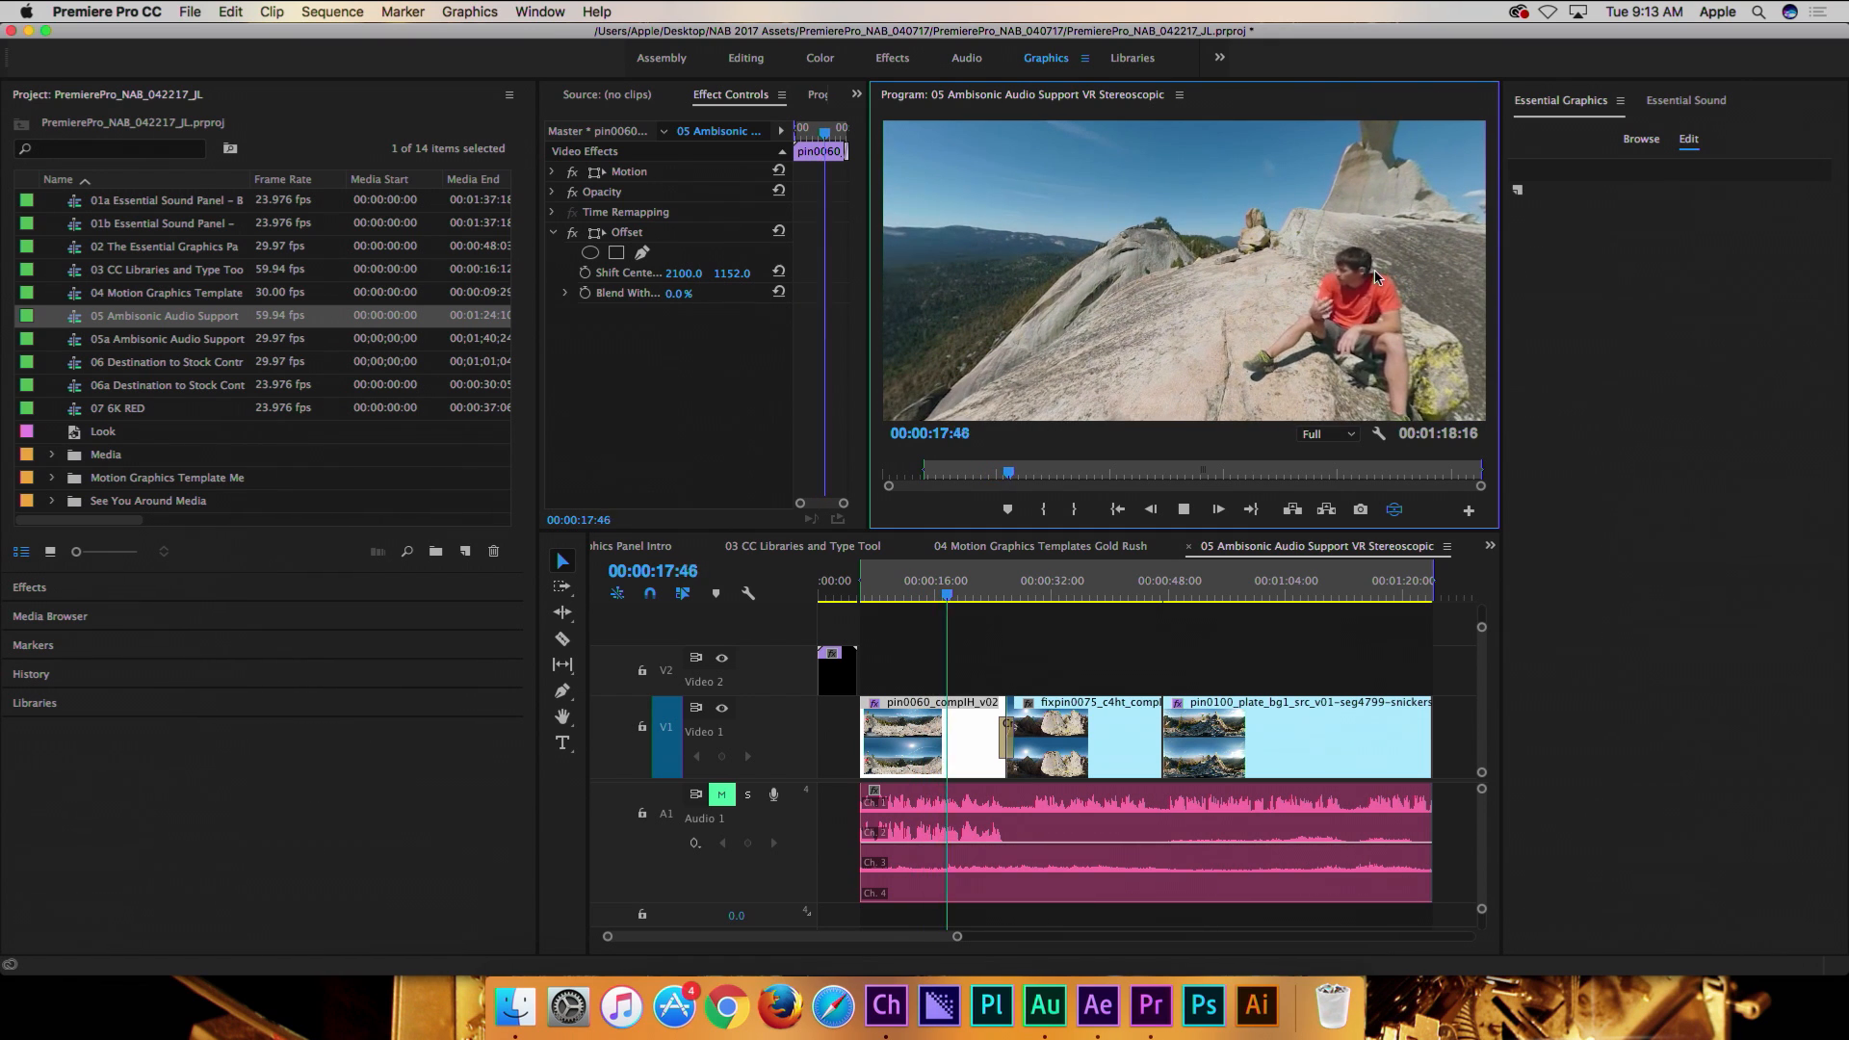
left_click_drag(1292, 252, 1291, 375)
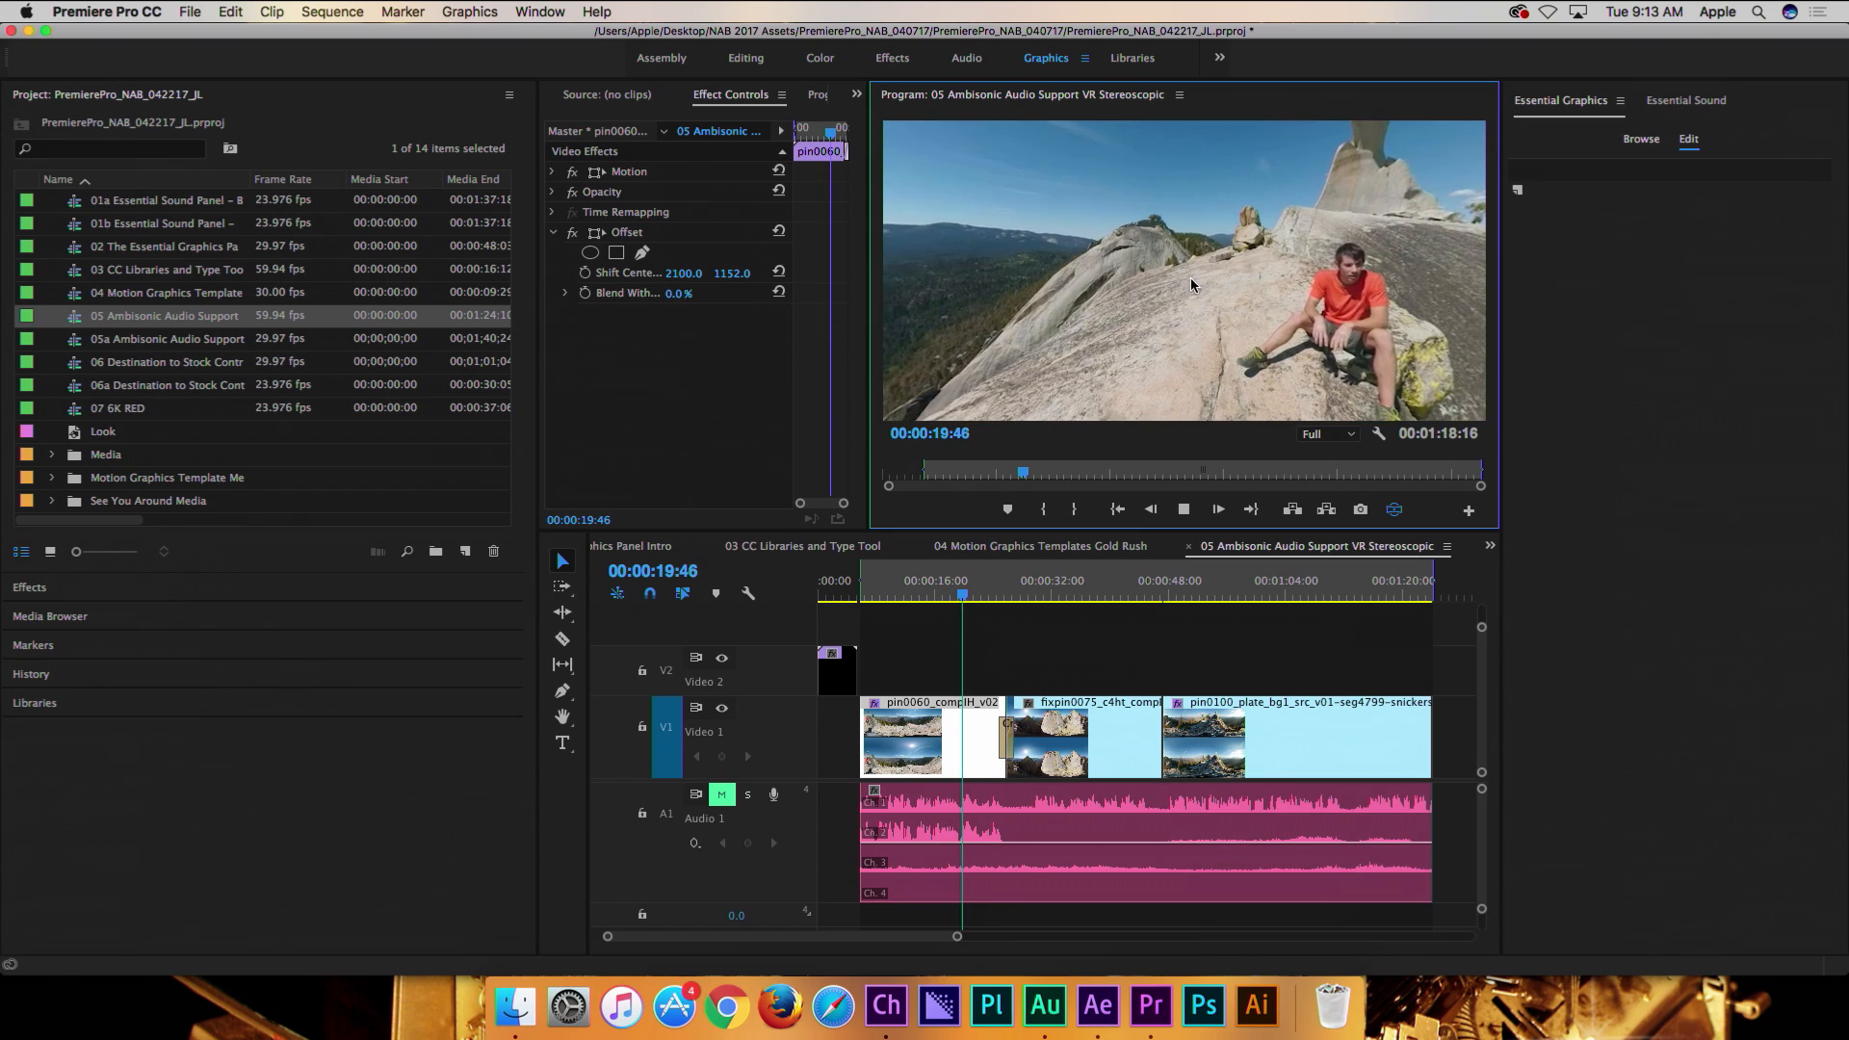
key("space")
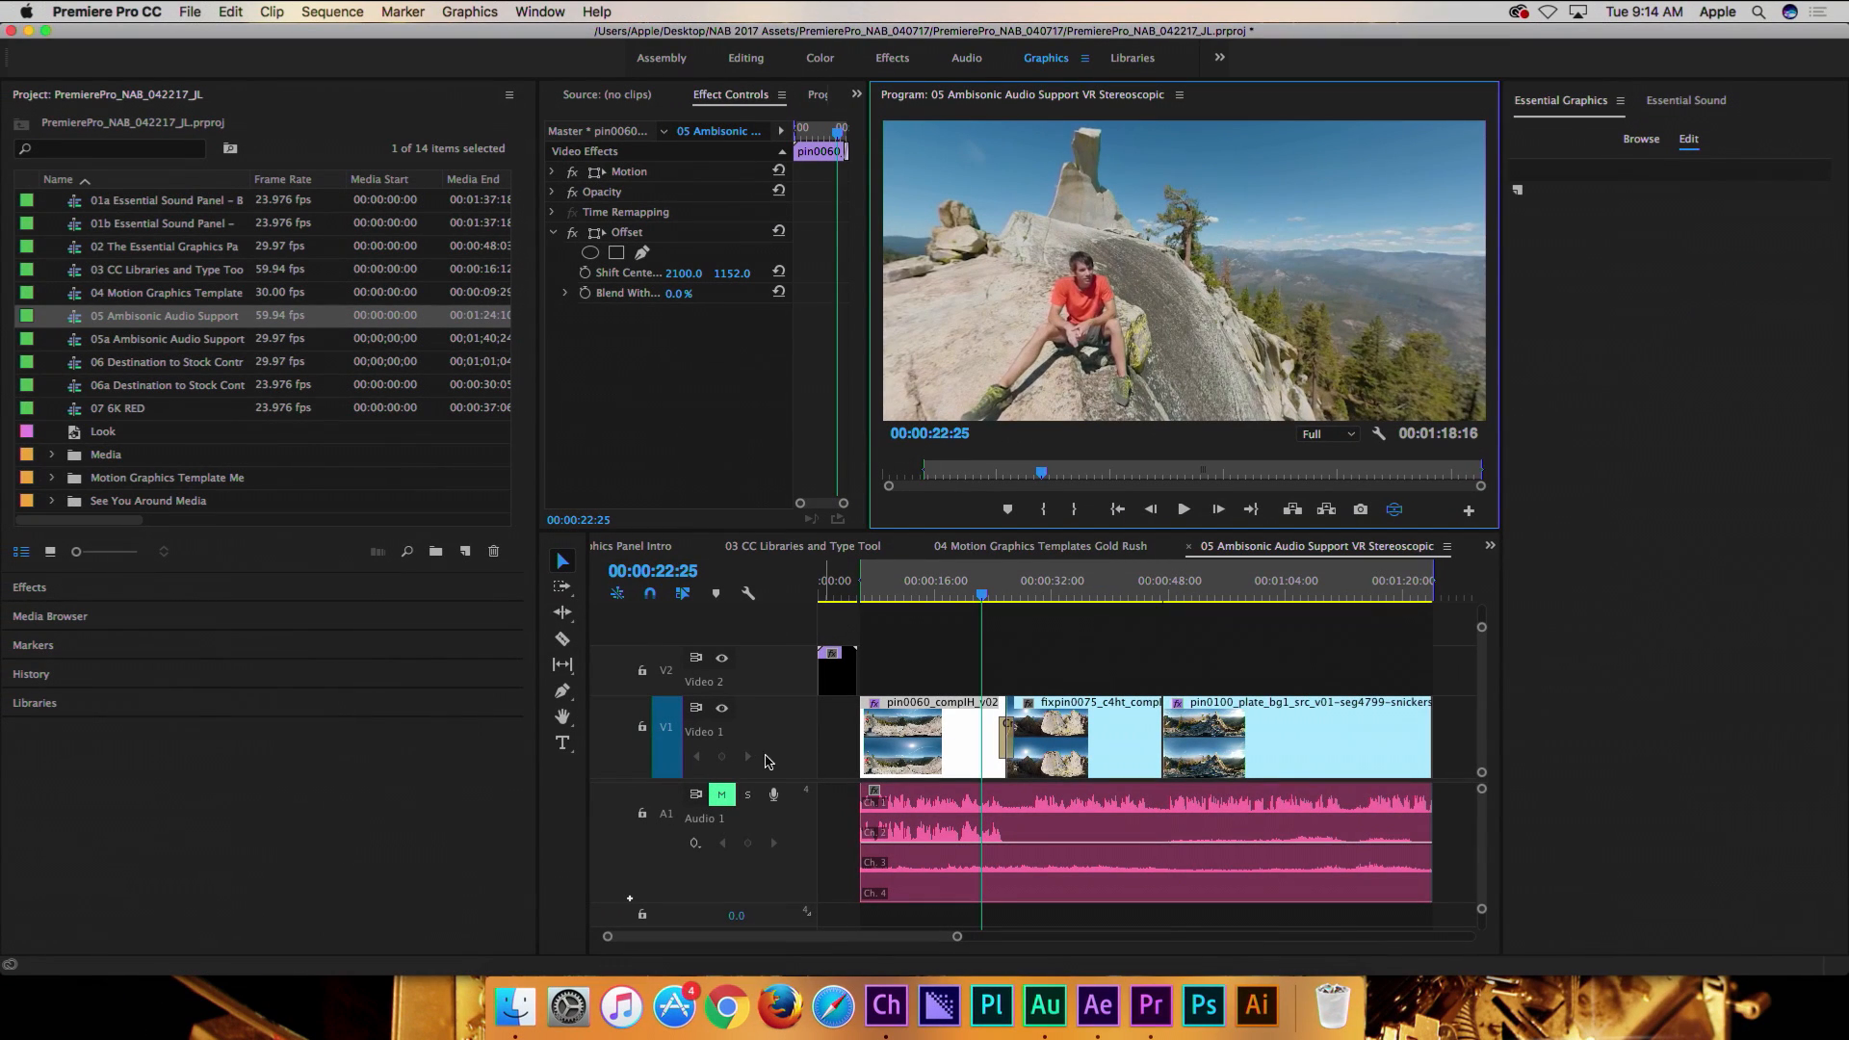
left_click(722, 795)
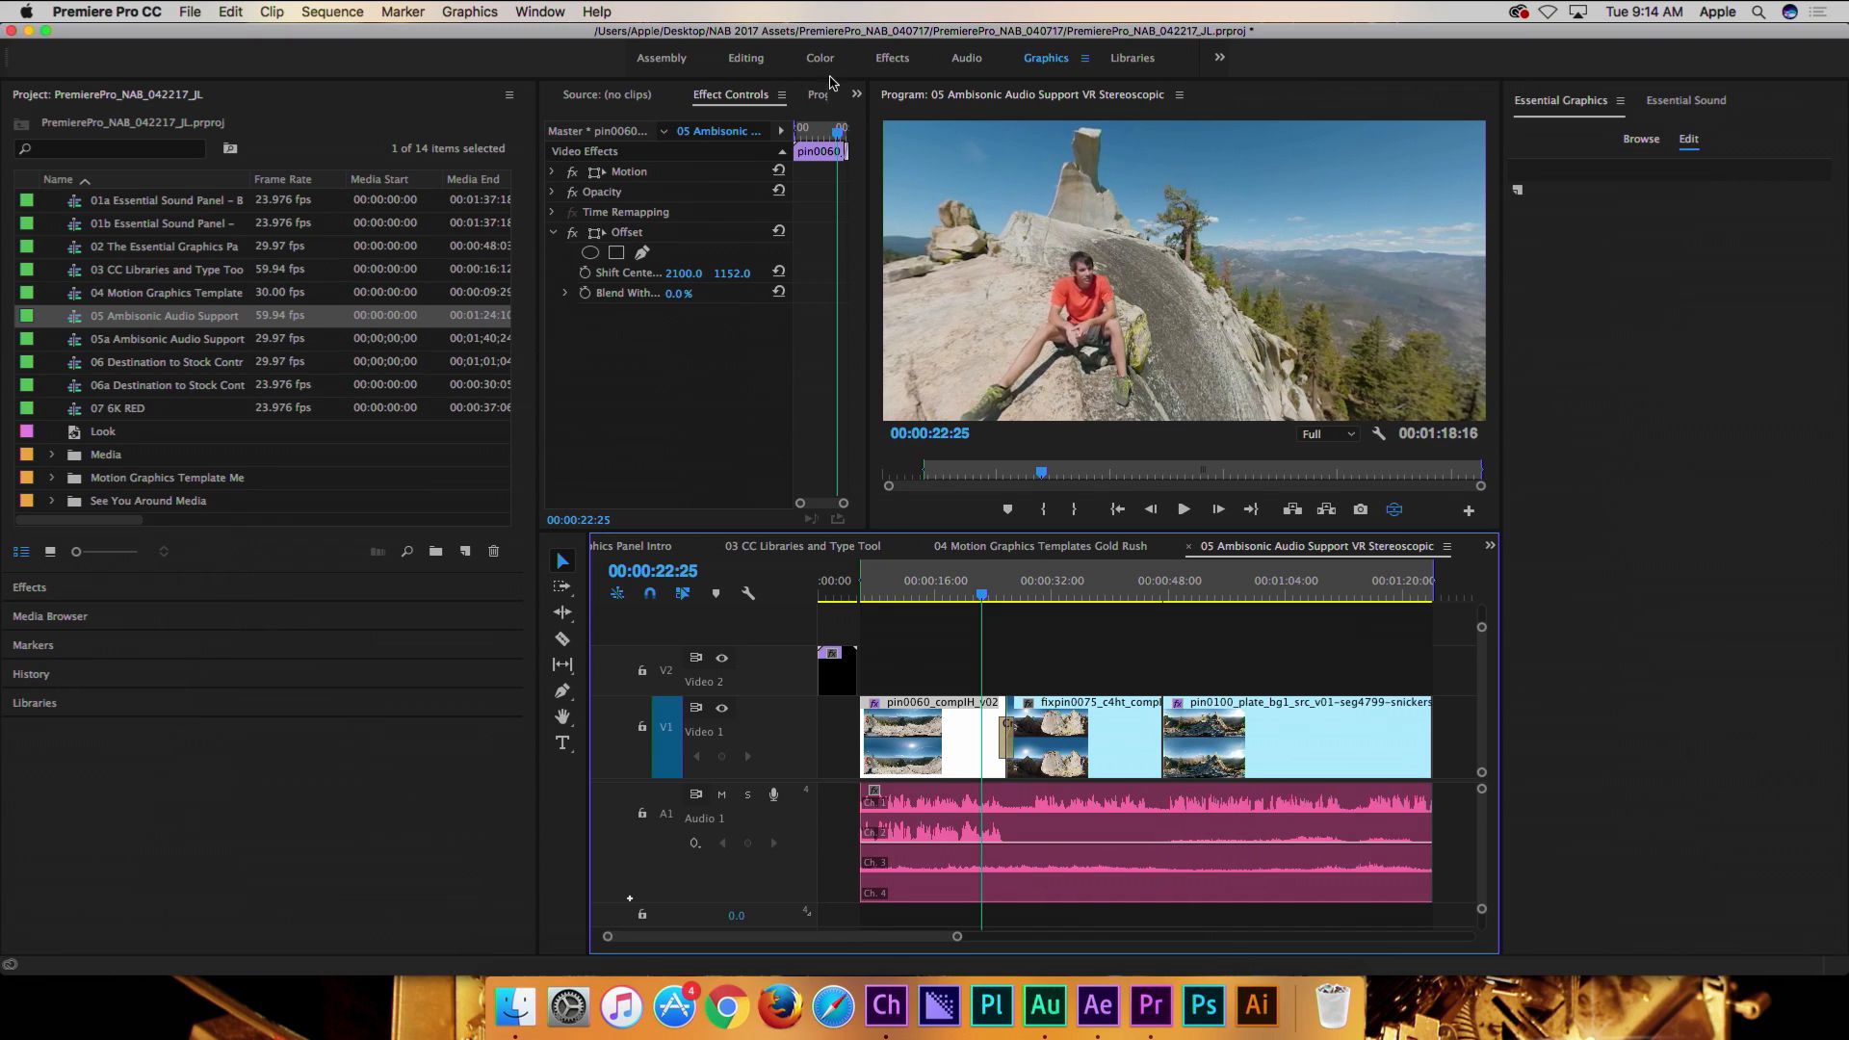
- Add the Binauralizer - Ambisonics effect to the master track in the Audio Track Mixer
left_click(855, 94)
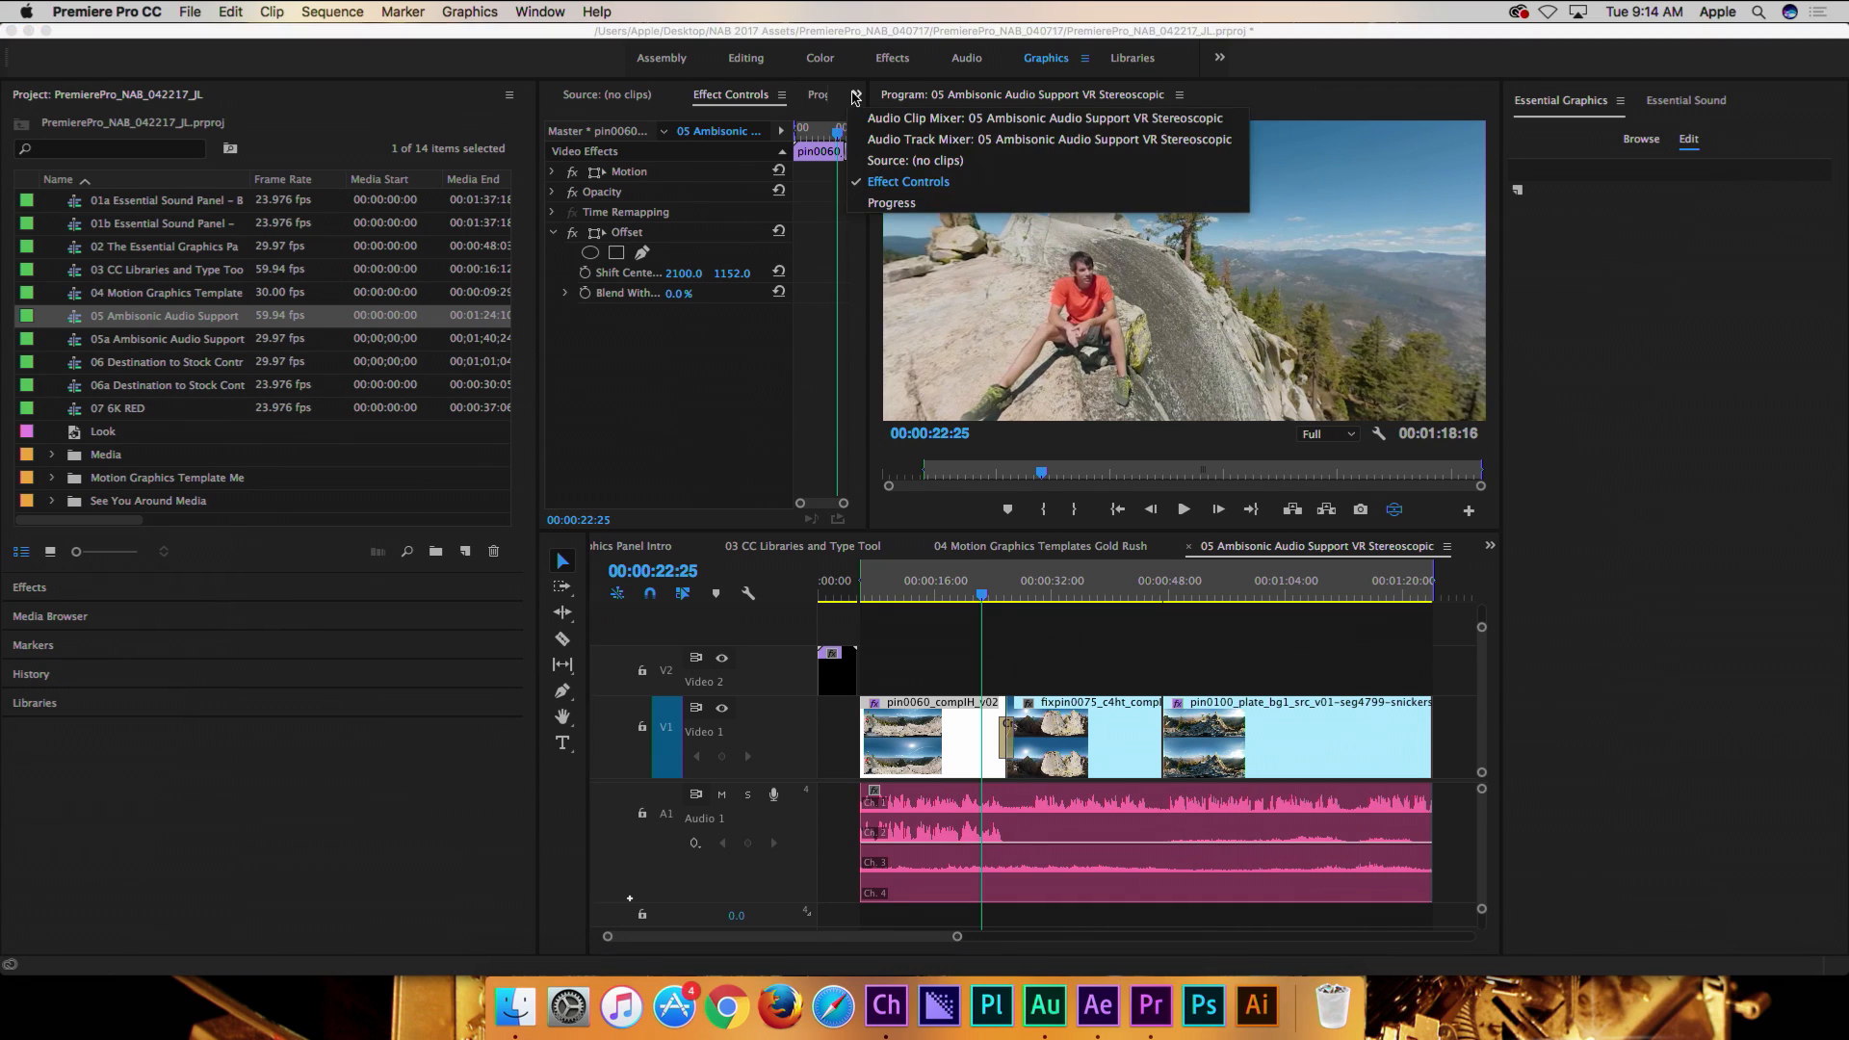
left_click(920, 140)
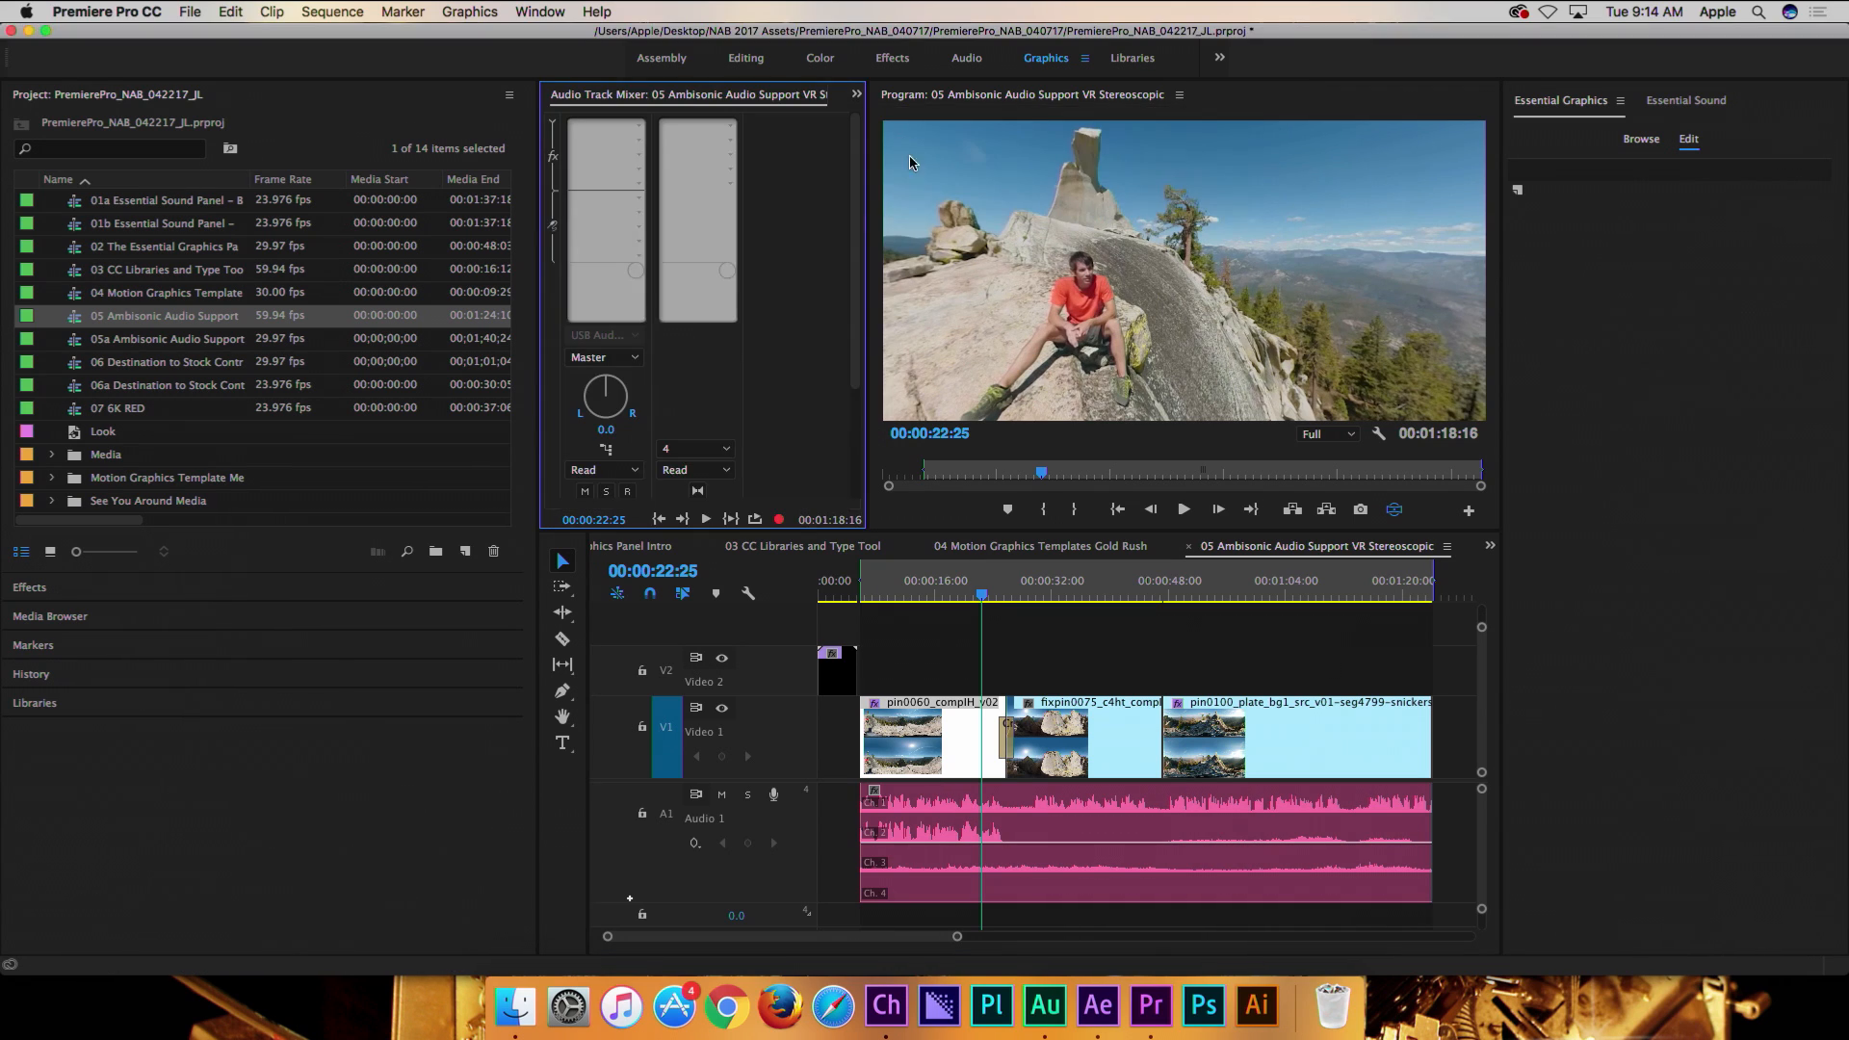
left_click(730, 127)
mouse_move(747, 310)
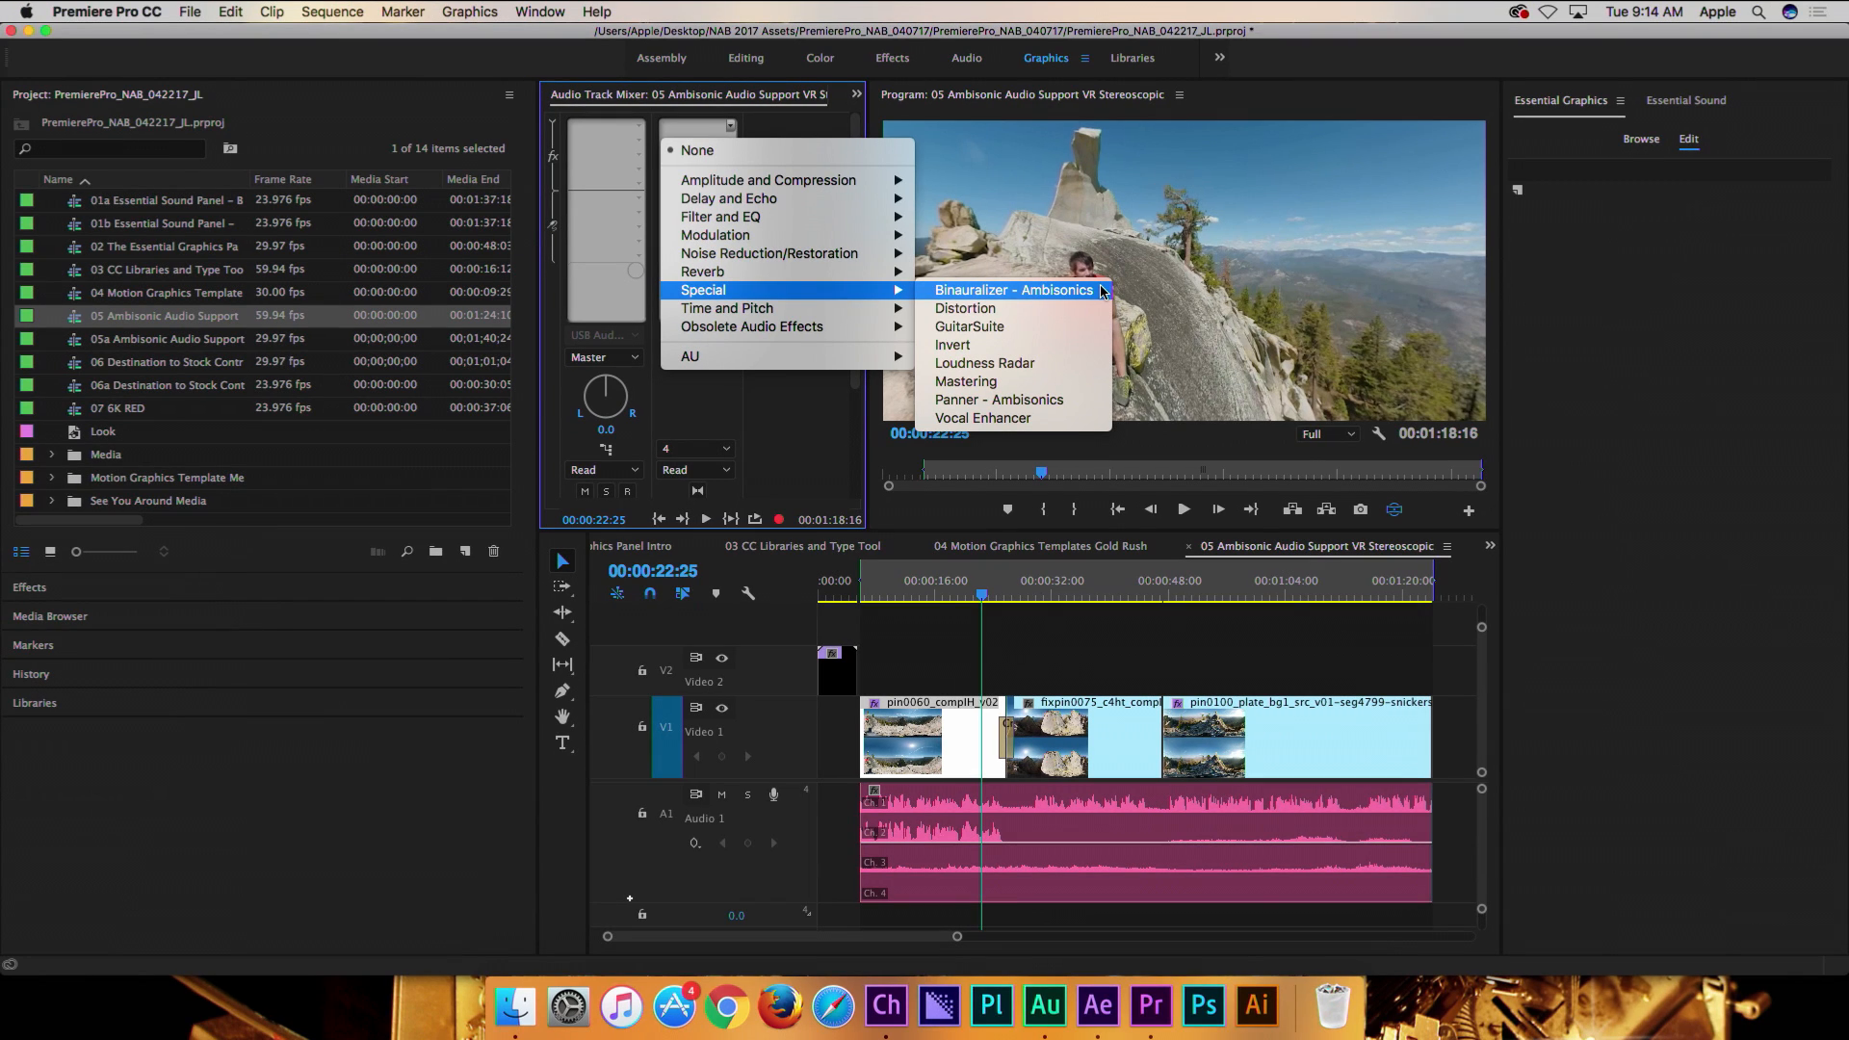
left_click(1082, 293)
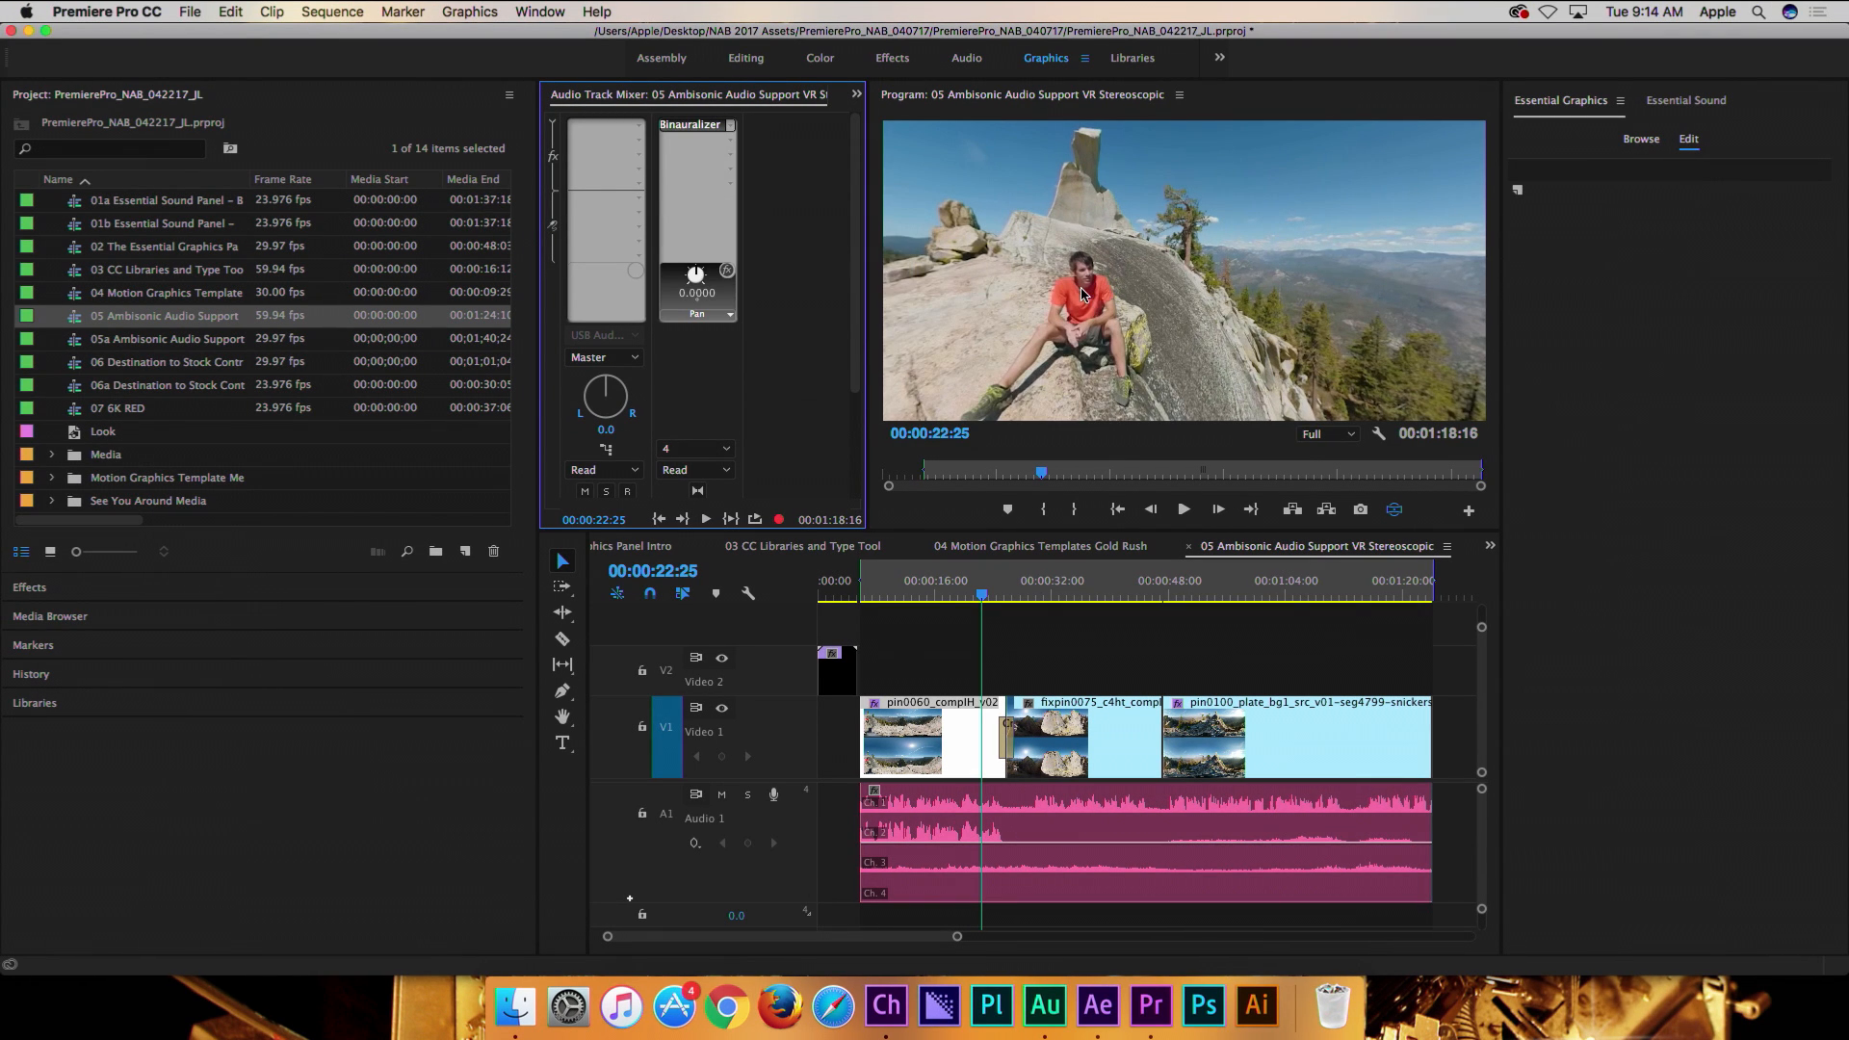
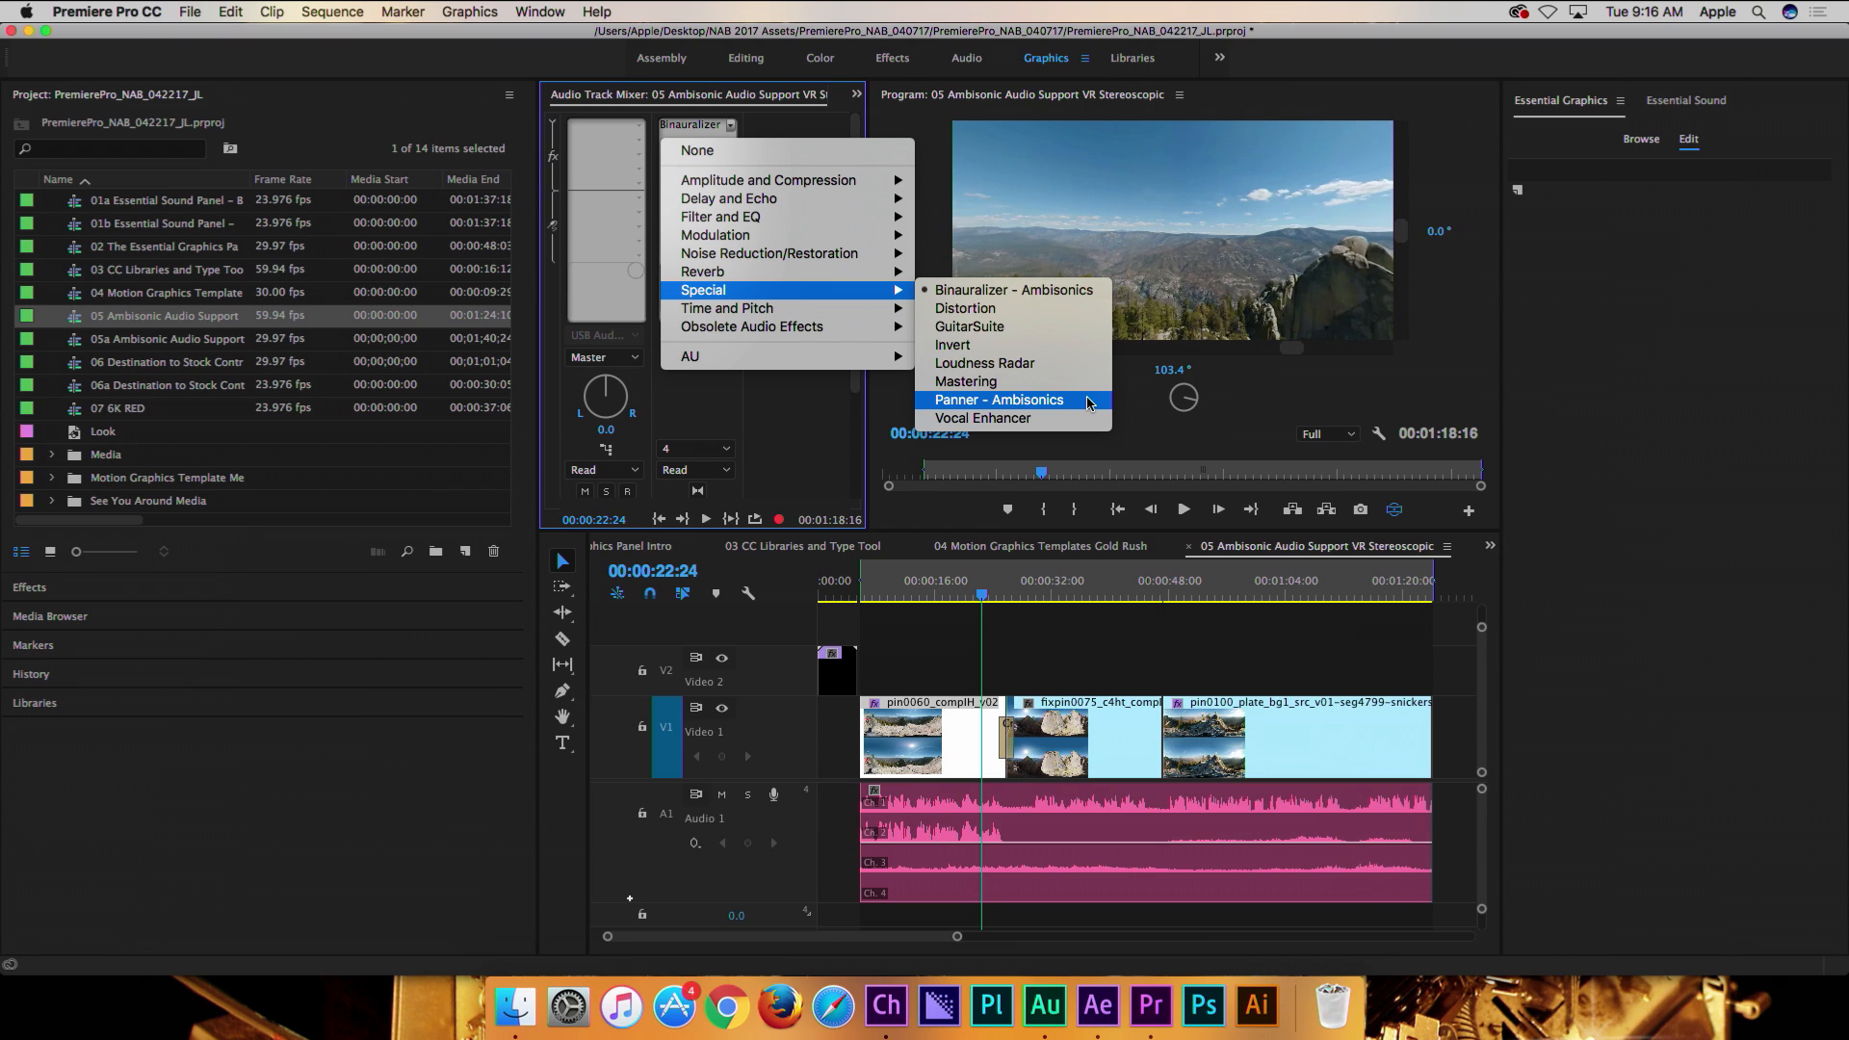
- Try the Panner - Ambisonics option and clear the Binauralizer effect from the master track
left_click(1090, 402)
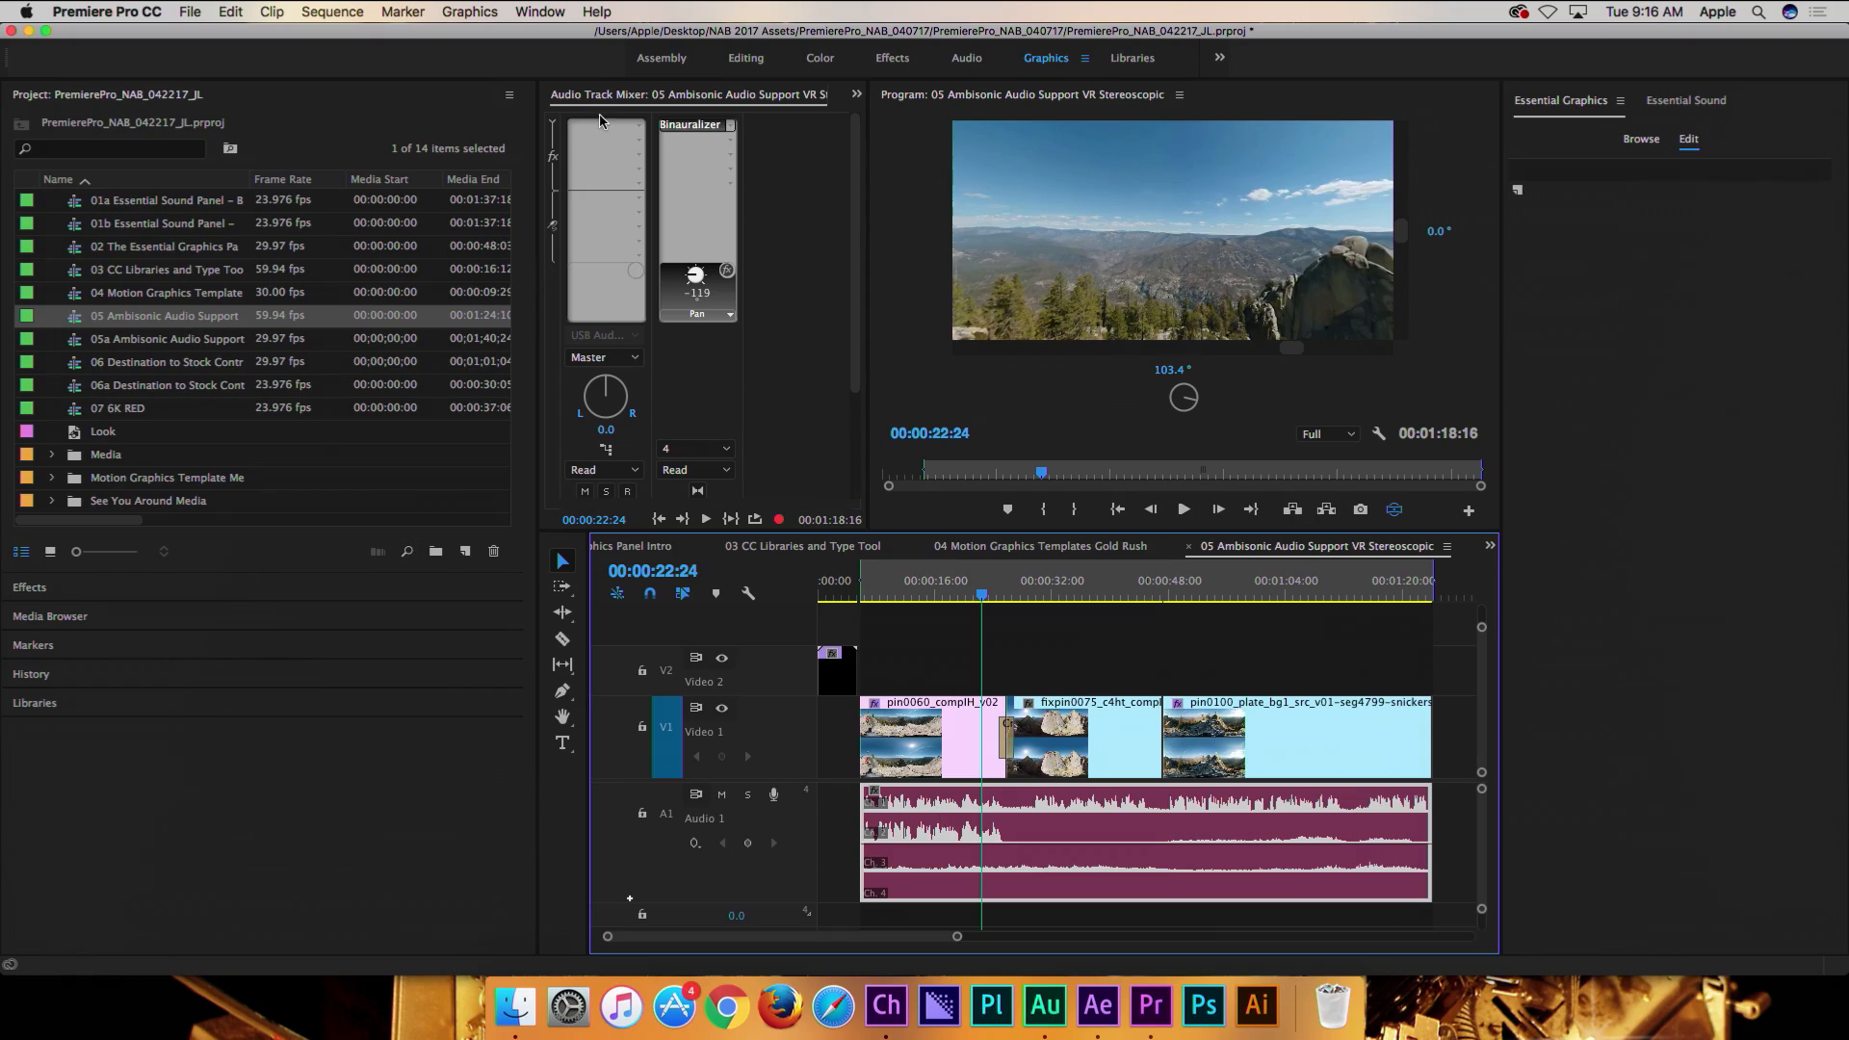
left_click(731, 126)
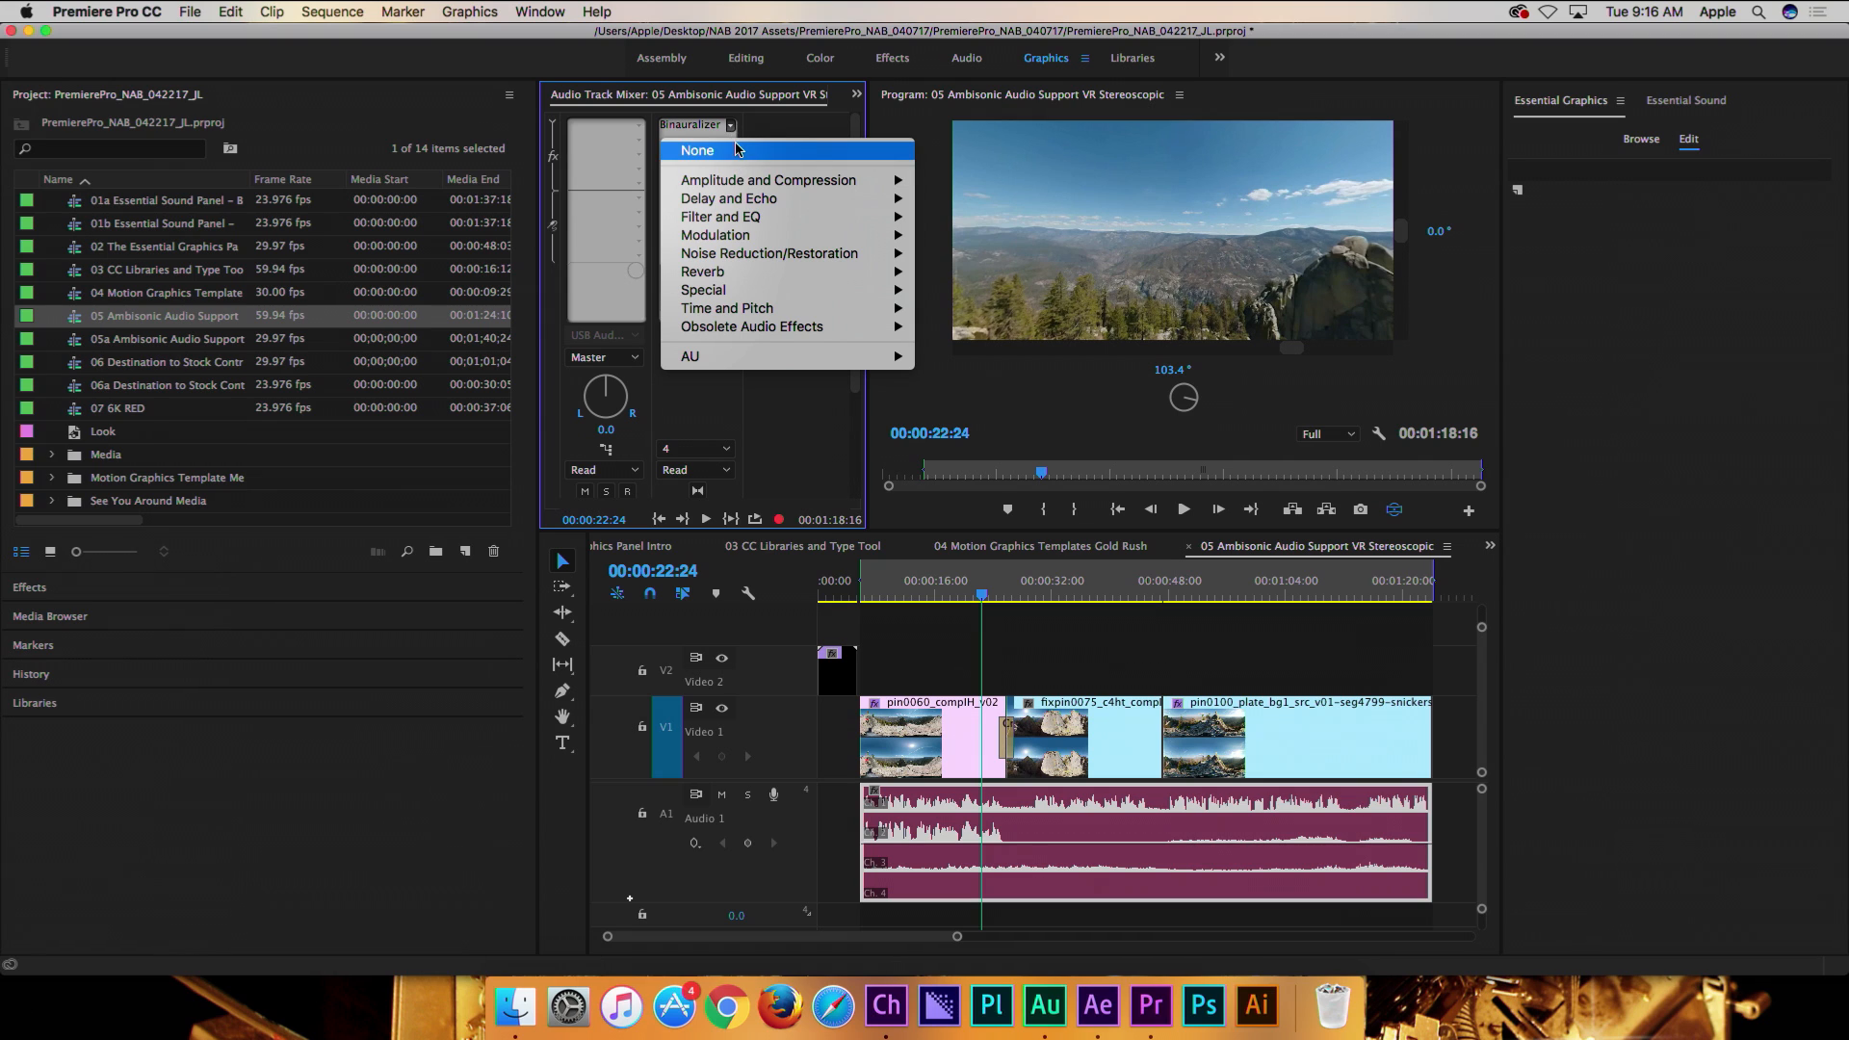
left_click(738, 154)
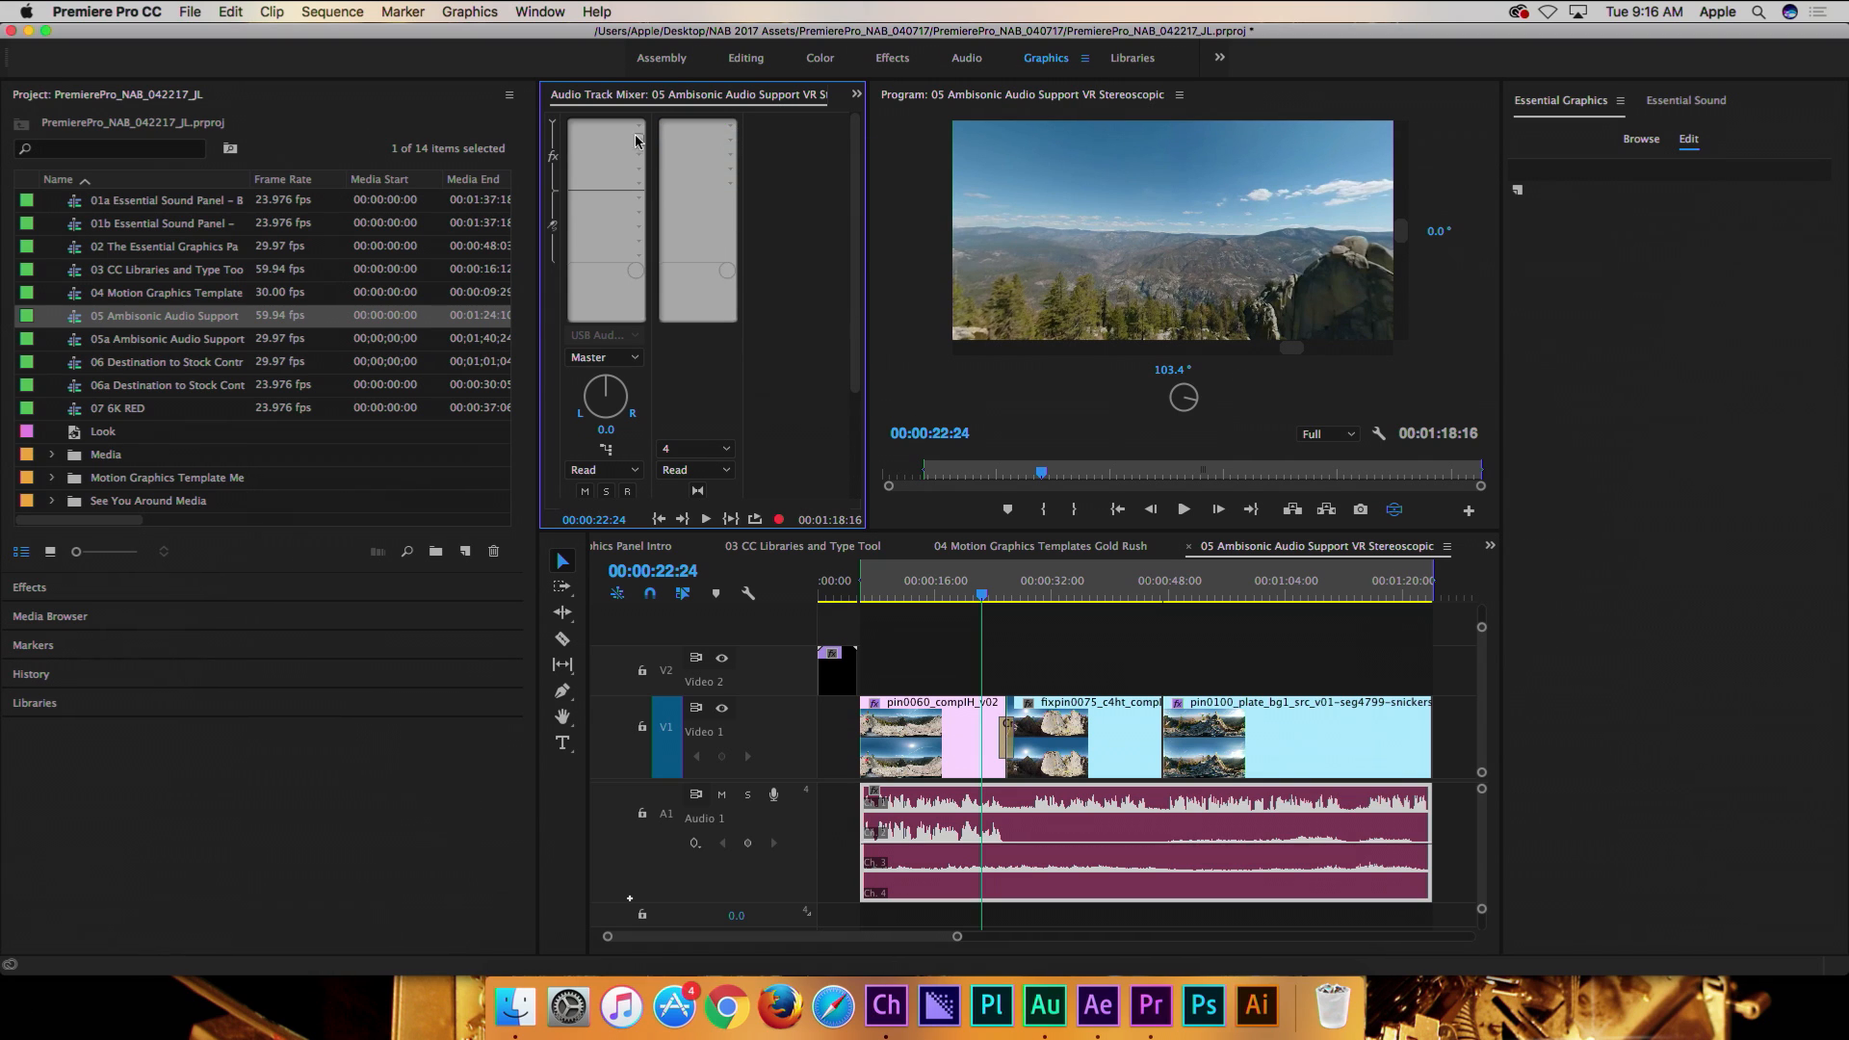
- Search the effects for VR PROJECT and apply VR Projection to the second clip on V1, fixpin0075
left_click(857, 95)
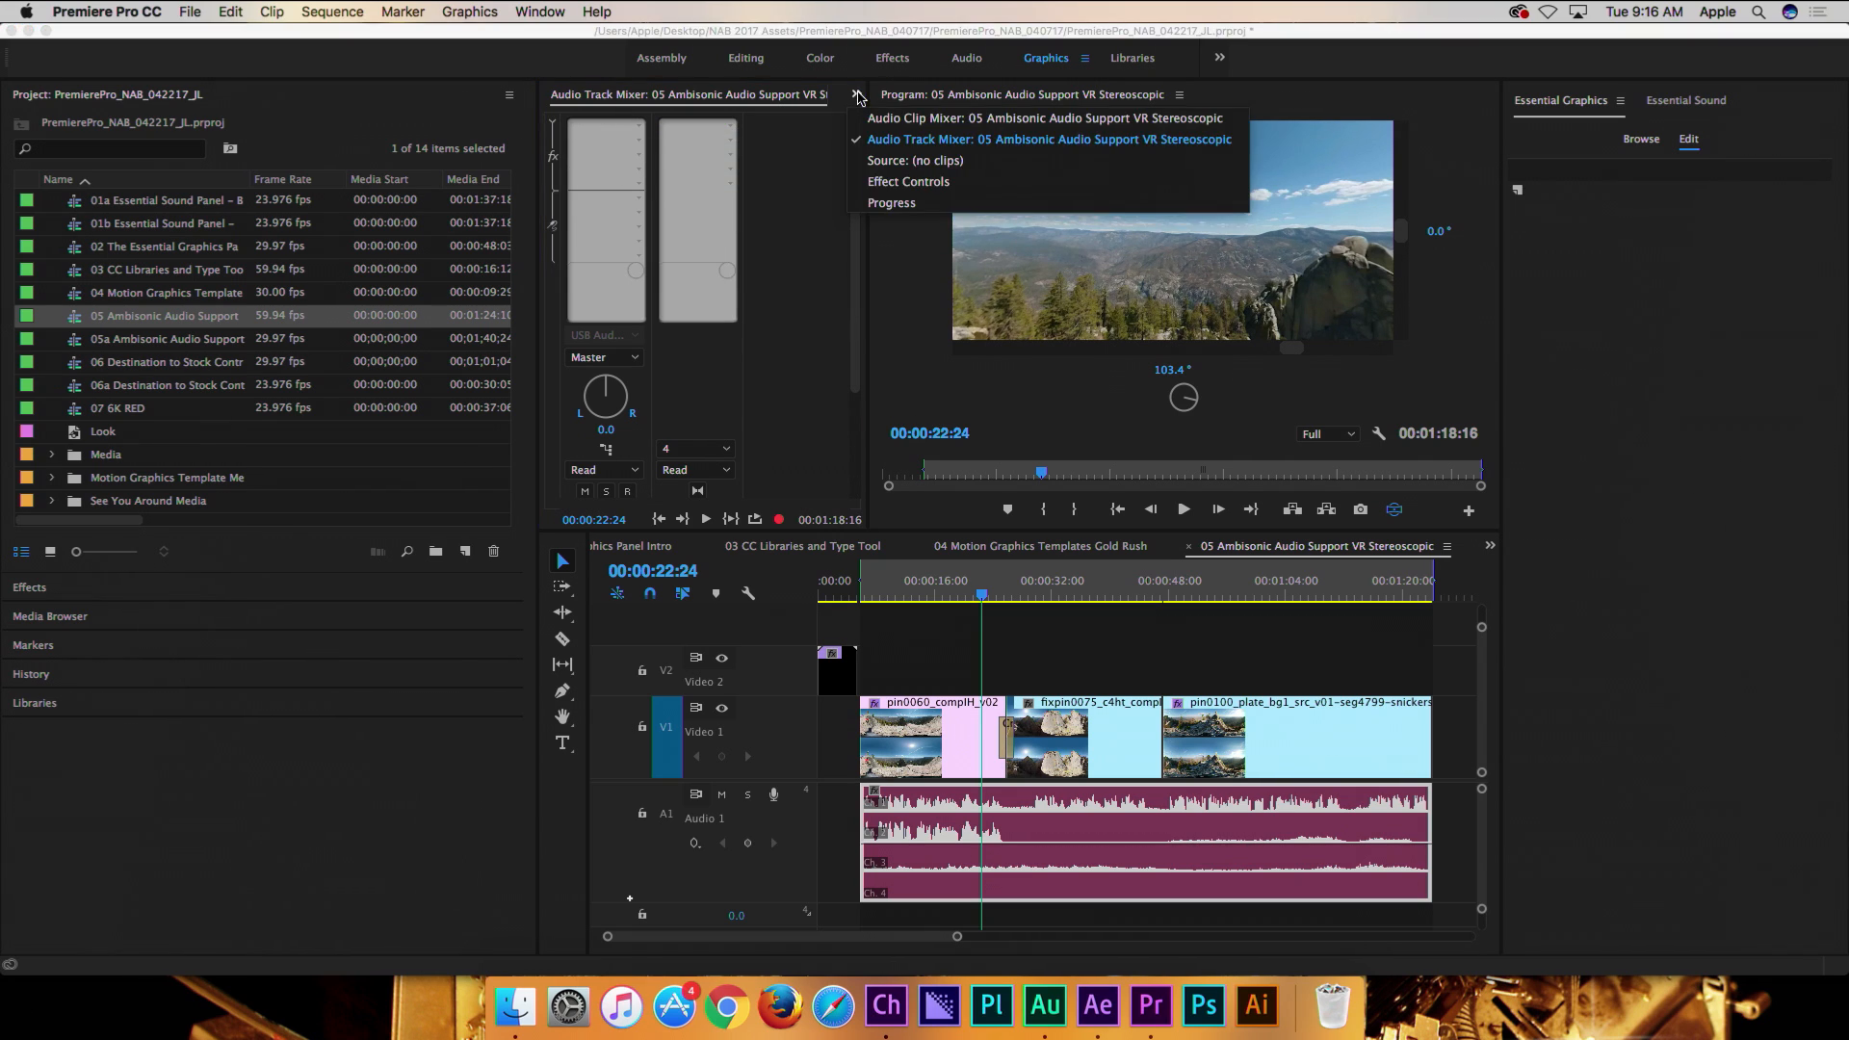
left_click(906, 182)
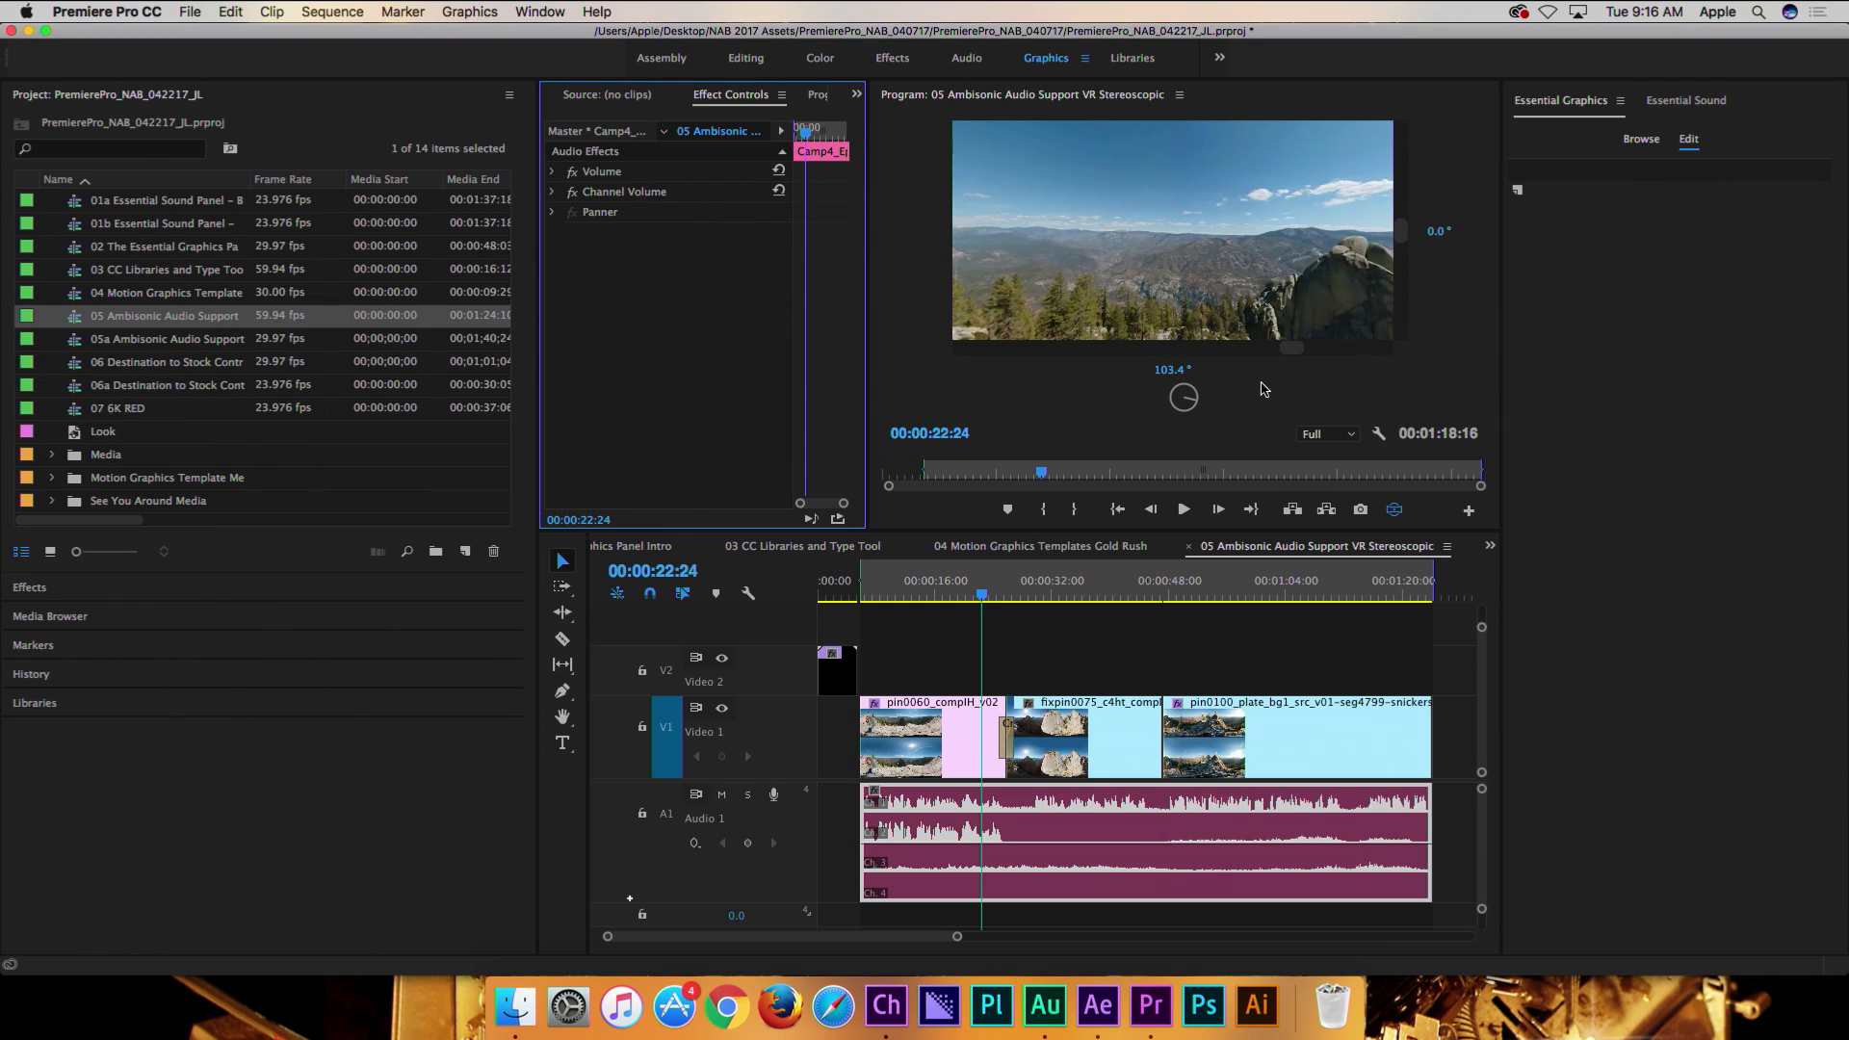
left_click(57, 590)
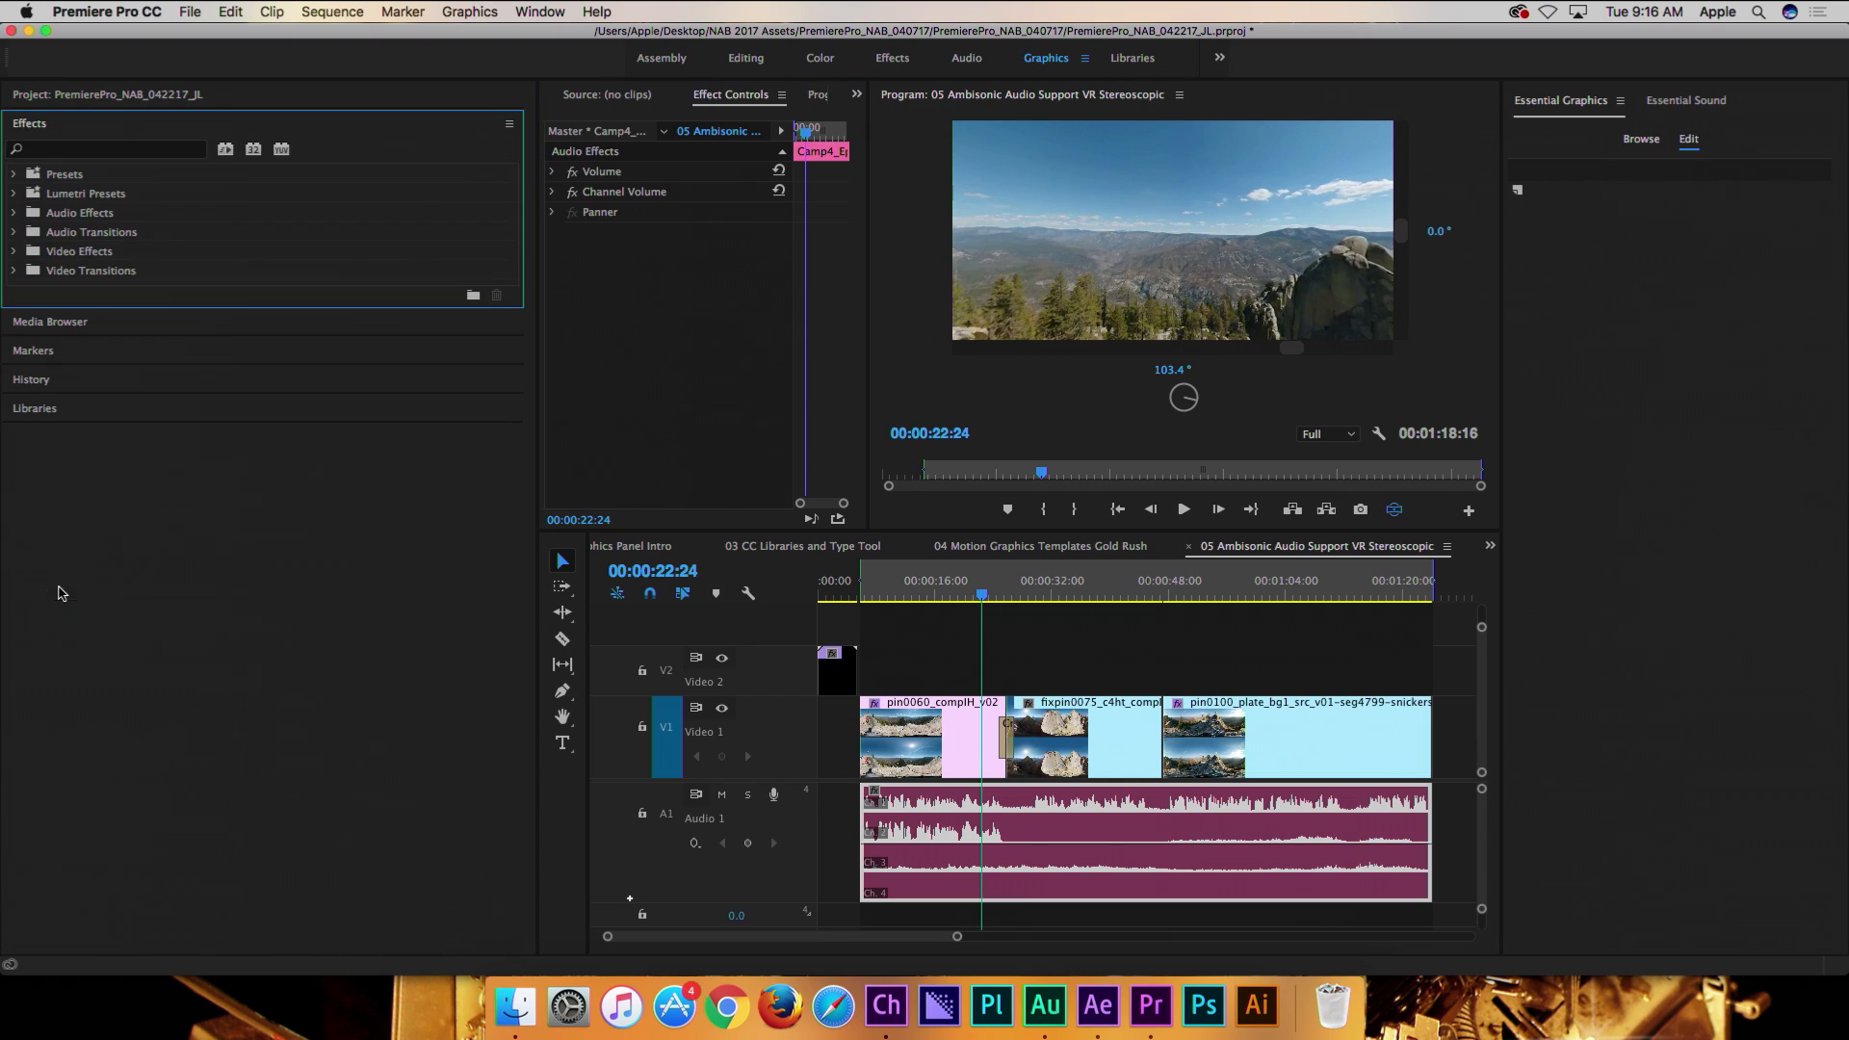
left_click(99, 146)
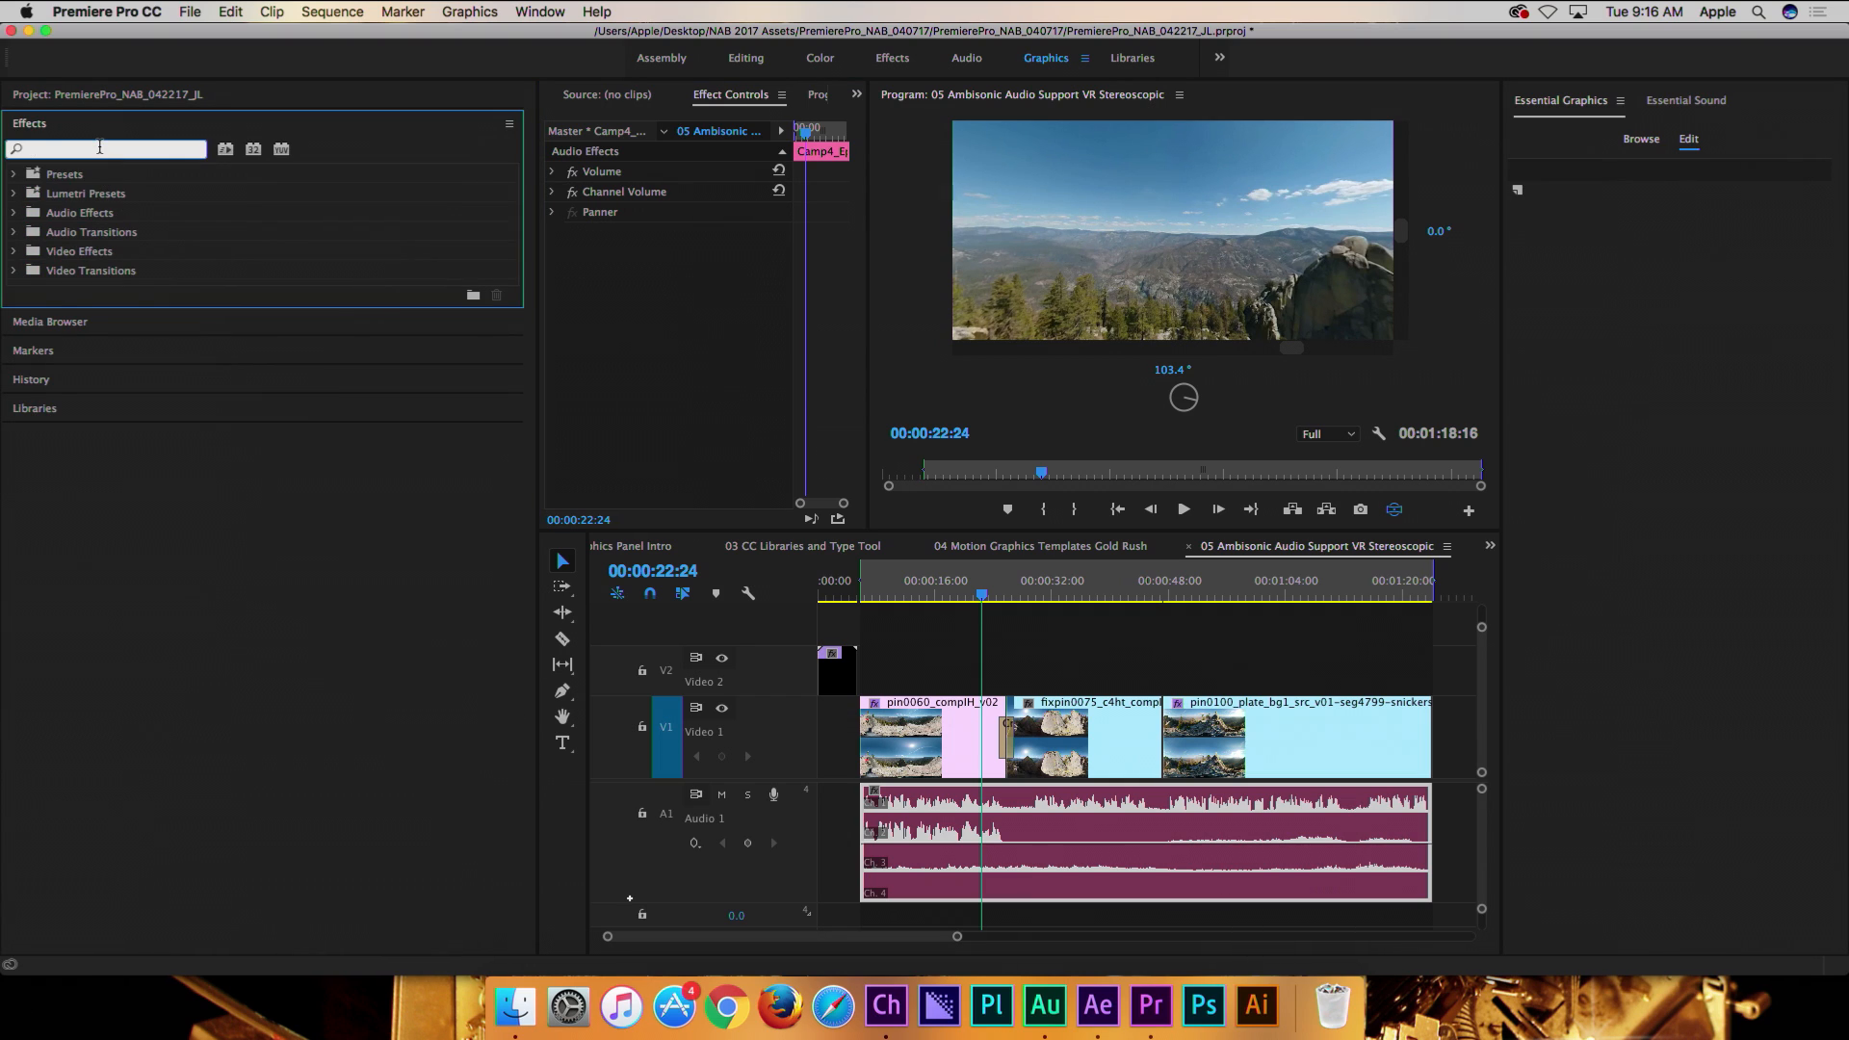
type("VR PROJECT")
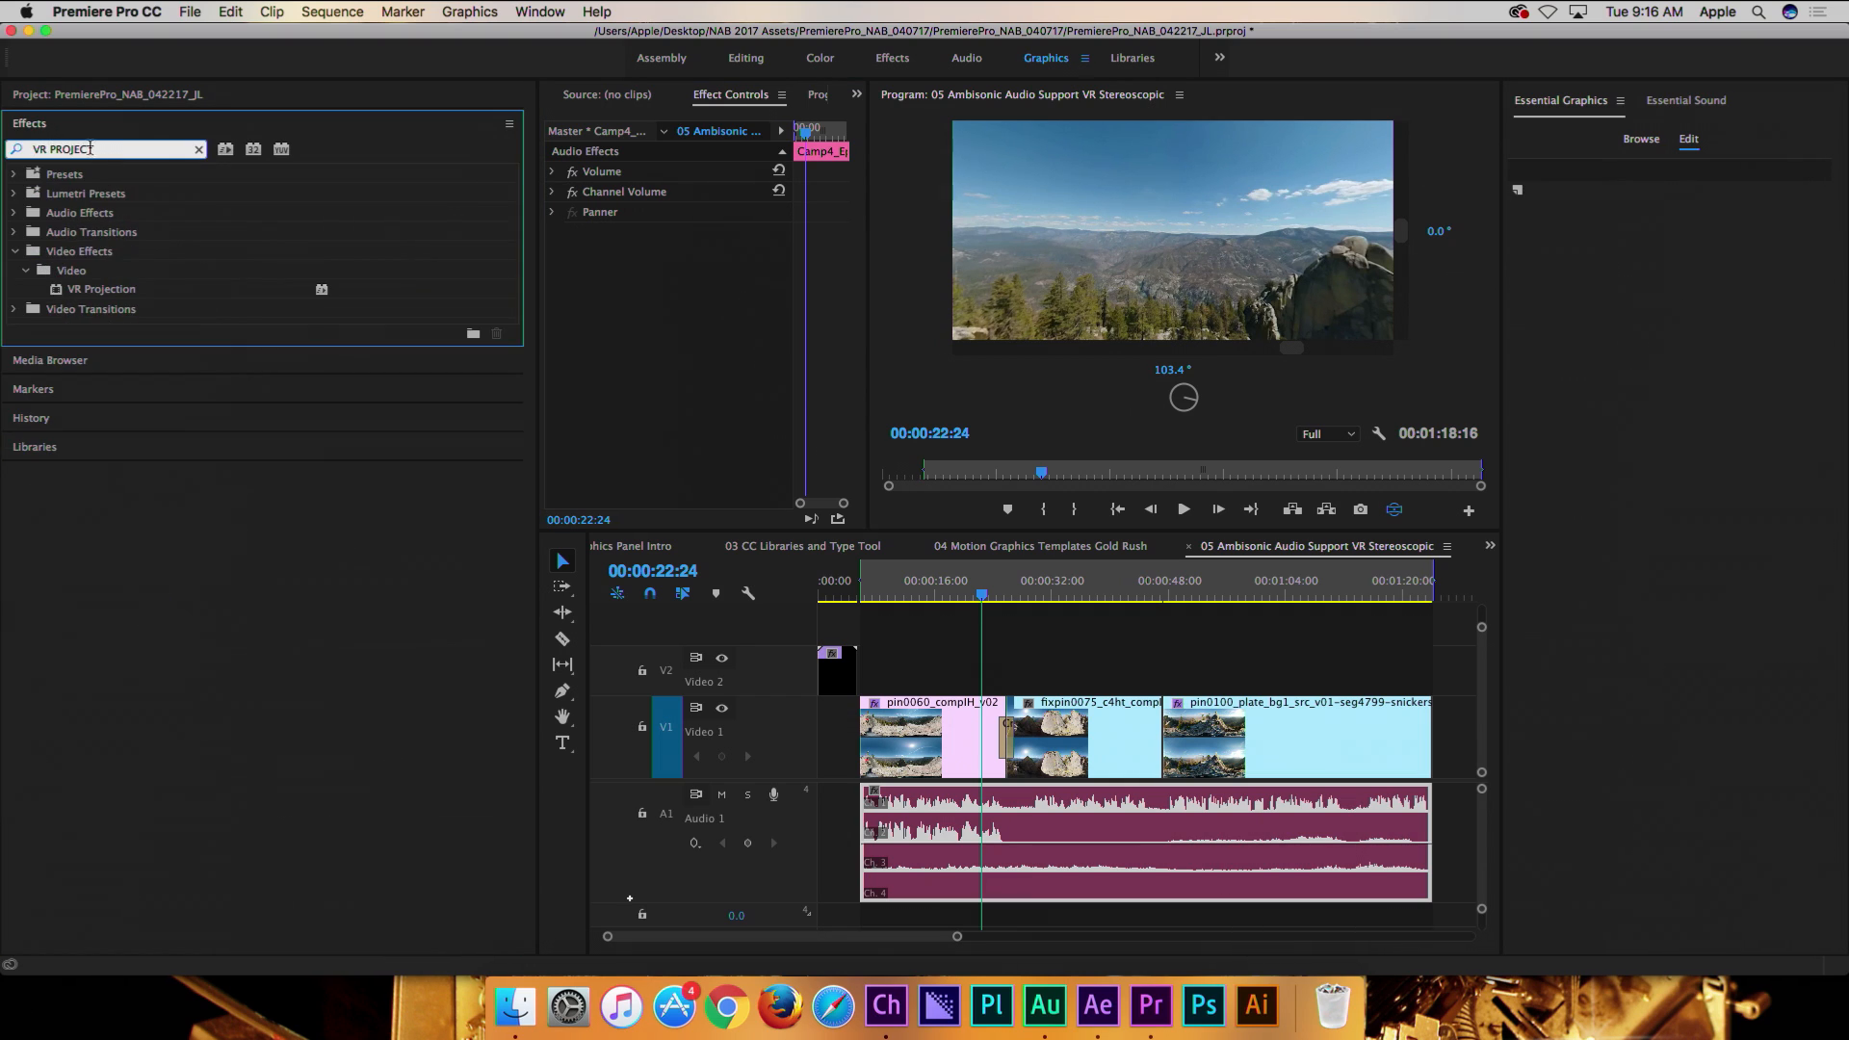
left_click_drag(58, 293, 1086, 746)
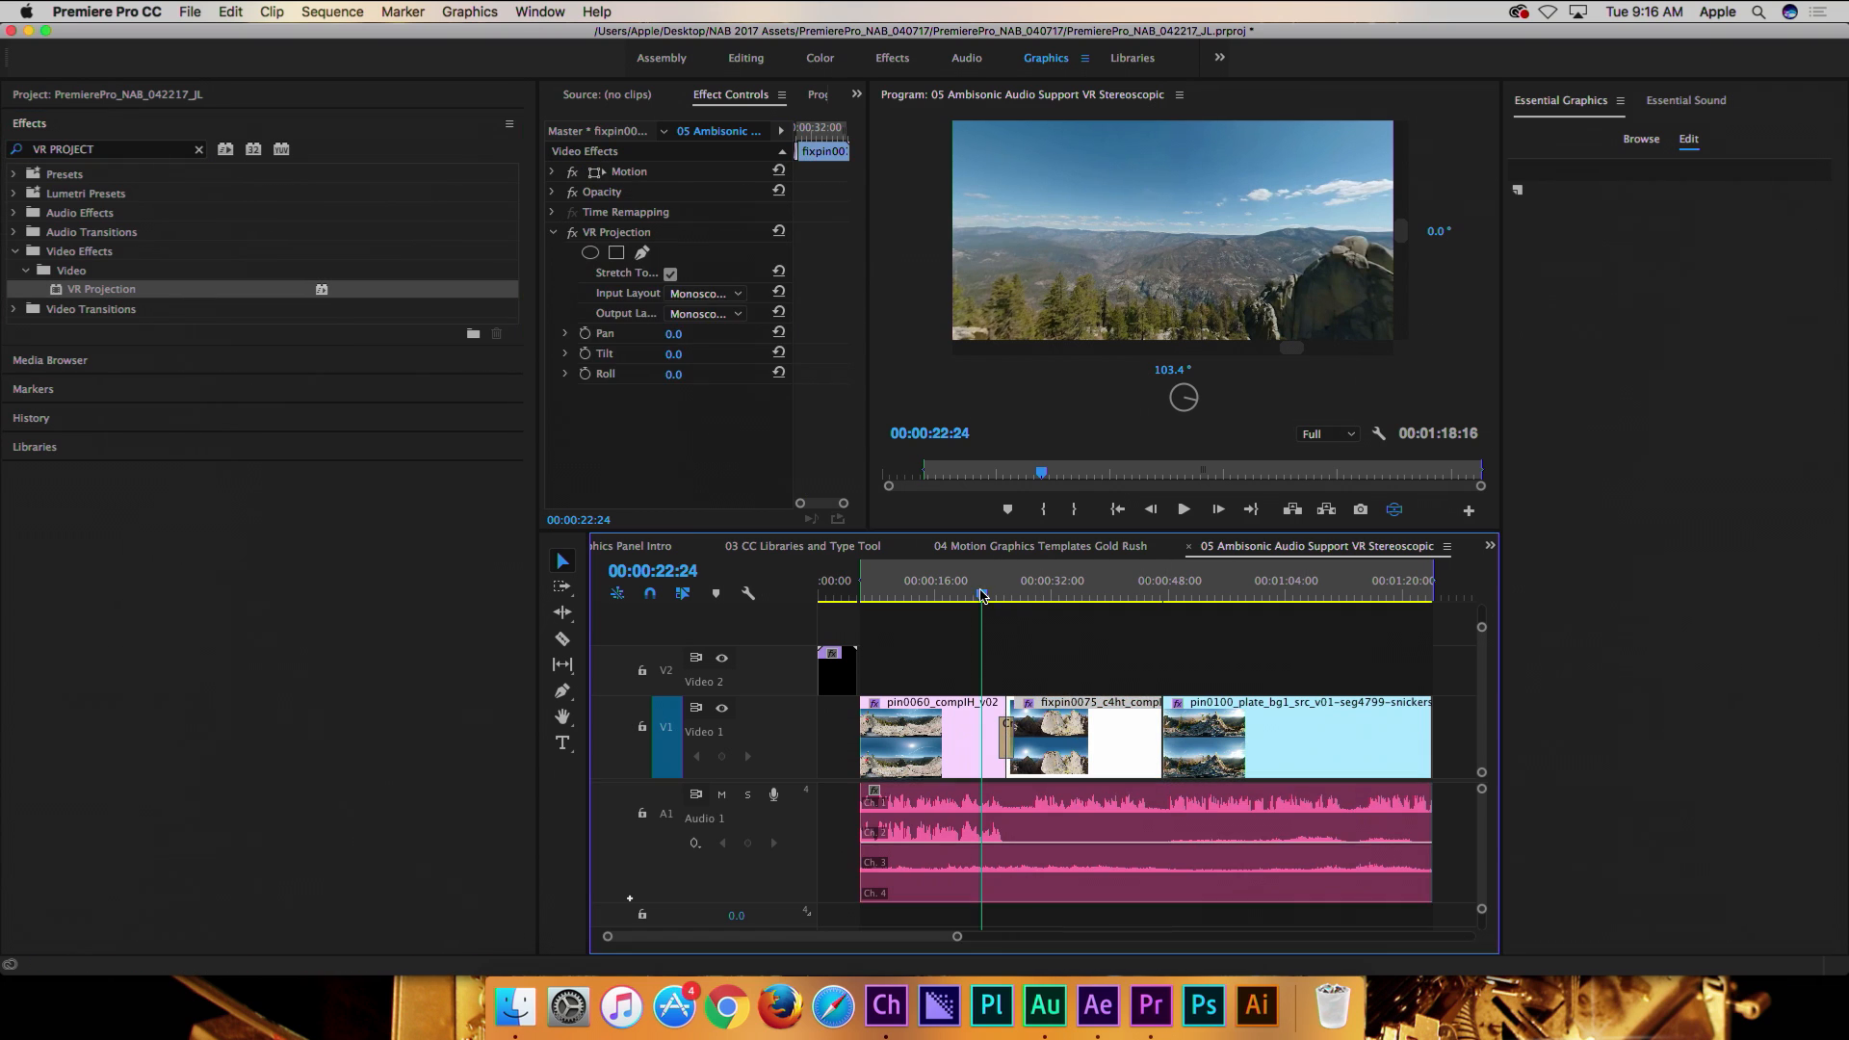
- At 00:00:28:51, mute track A1 and set VR Projection's input and output layouts to Stereoscopic - Over/Under
left_click_drag(990, 590, 1027, 594)
left_click(722, 795)
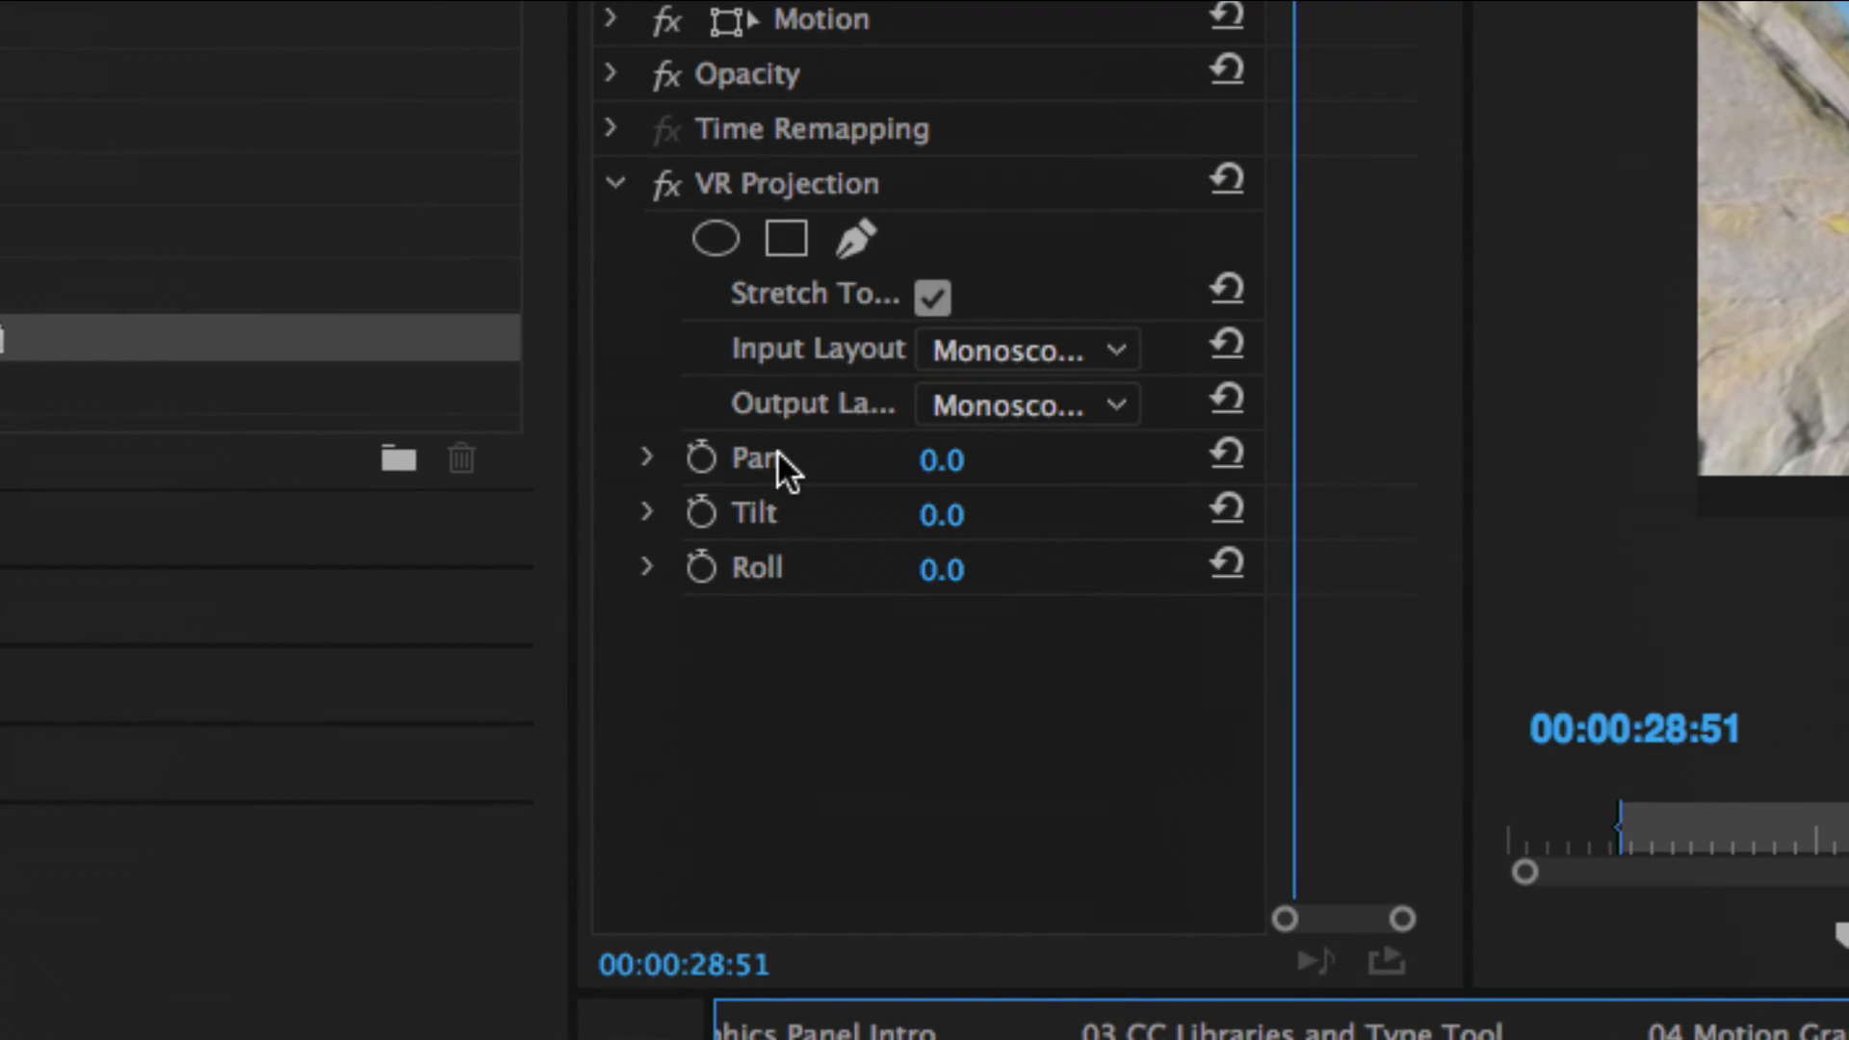
left_click(1019, 354)
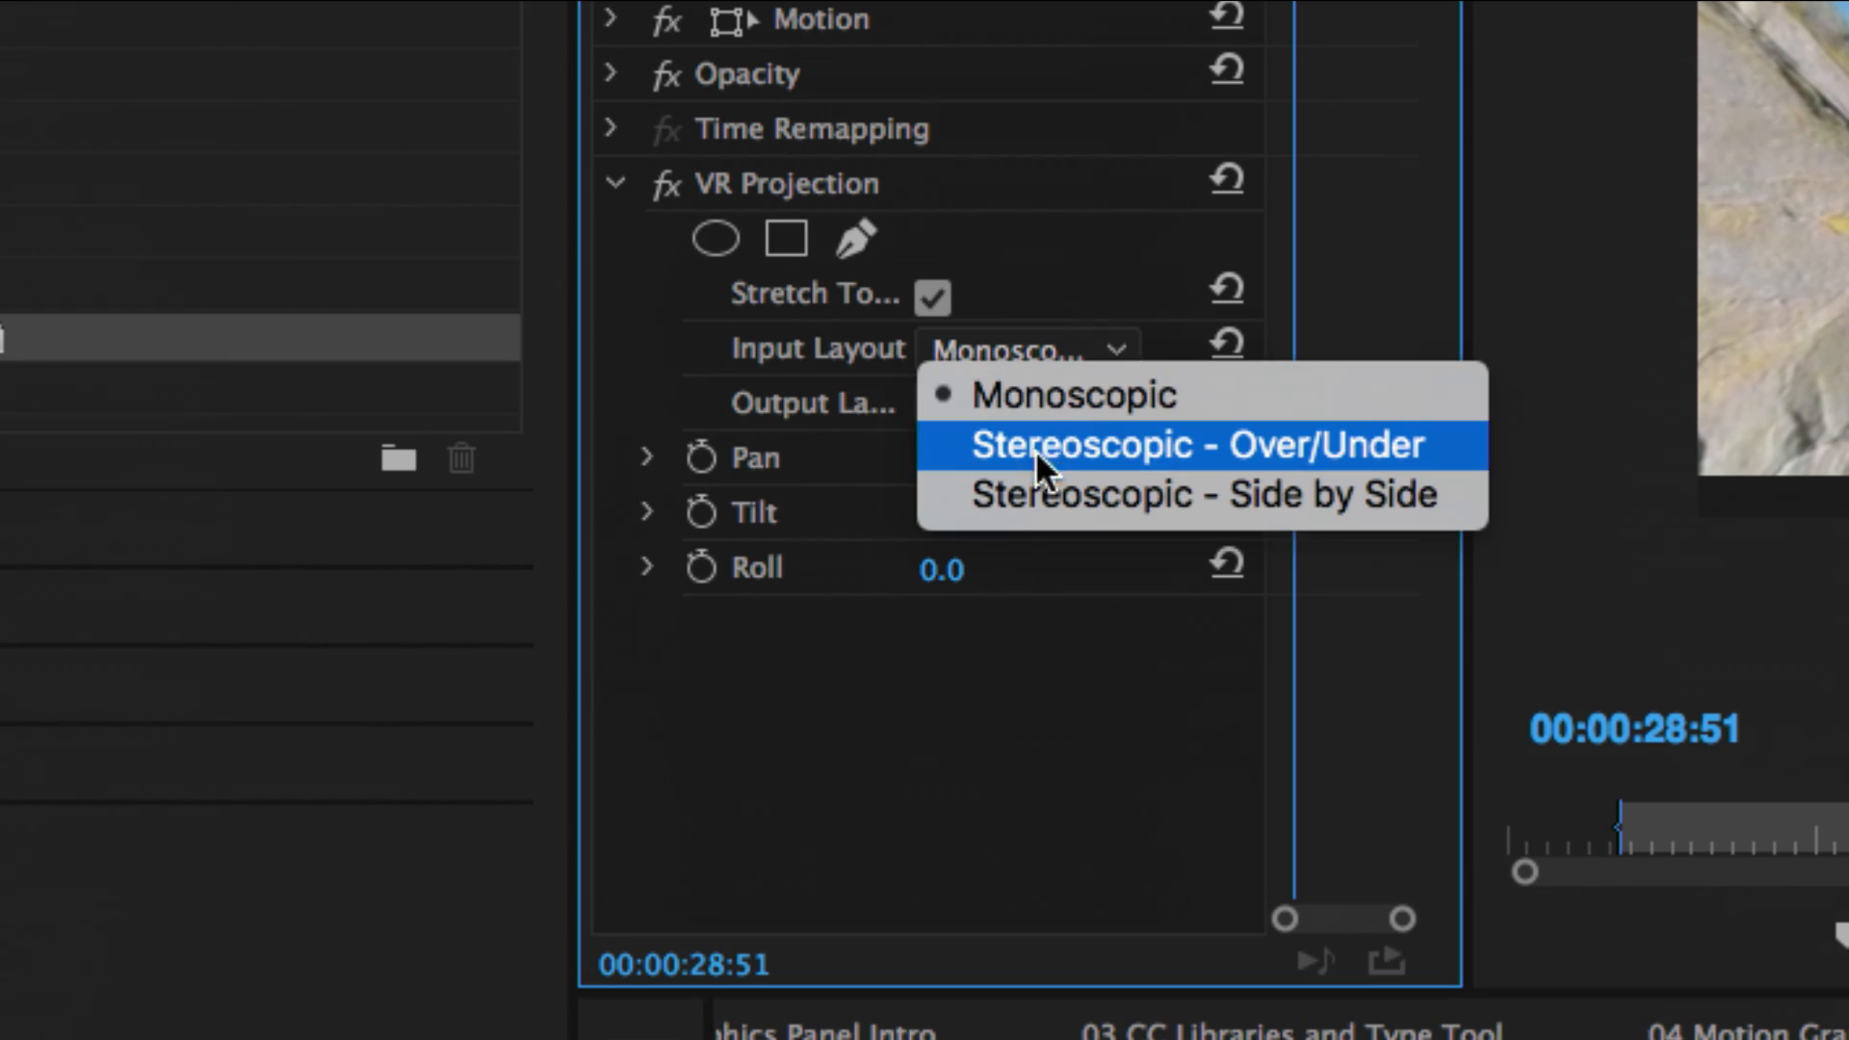
left_click(1075, 443)
left_click(1052, 406)
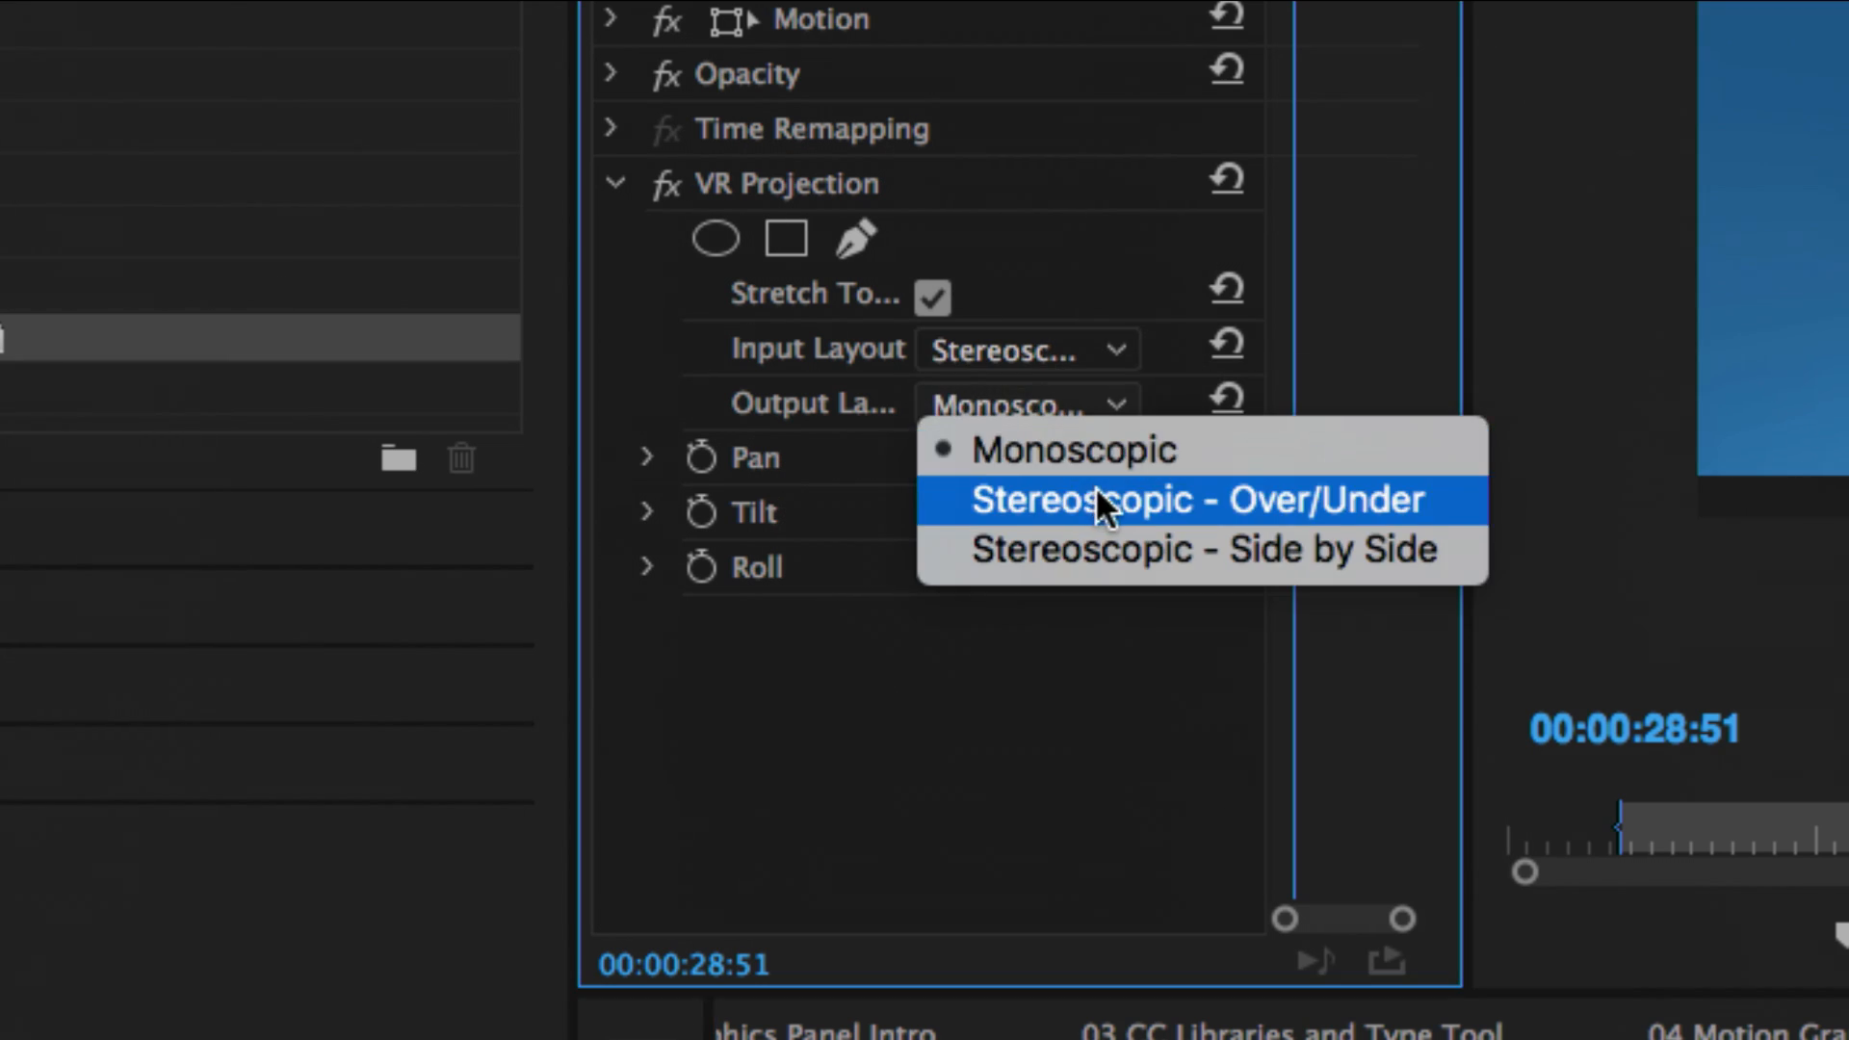
left_click(1095, 501)
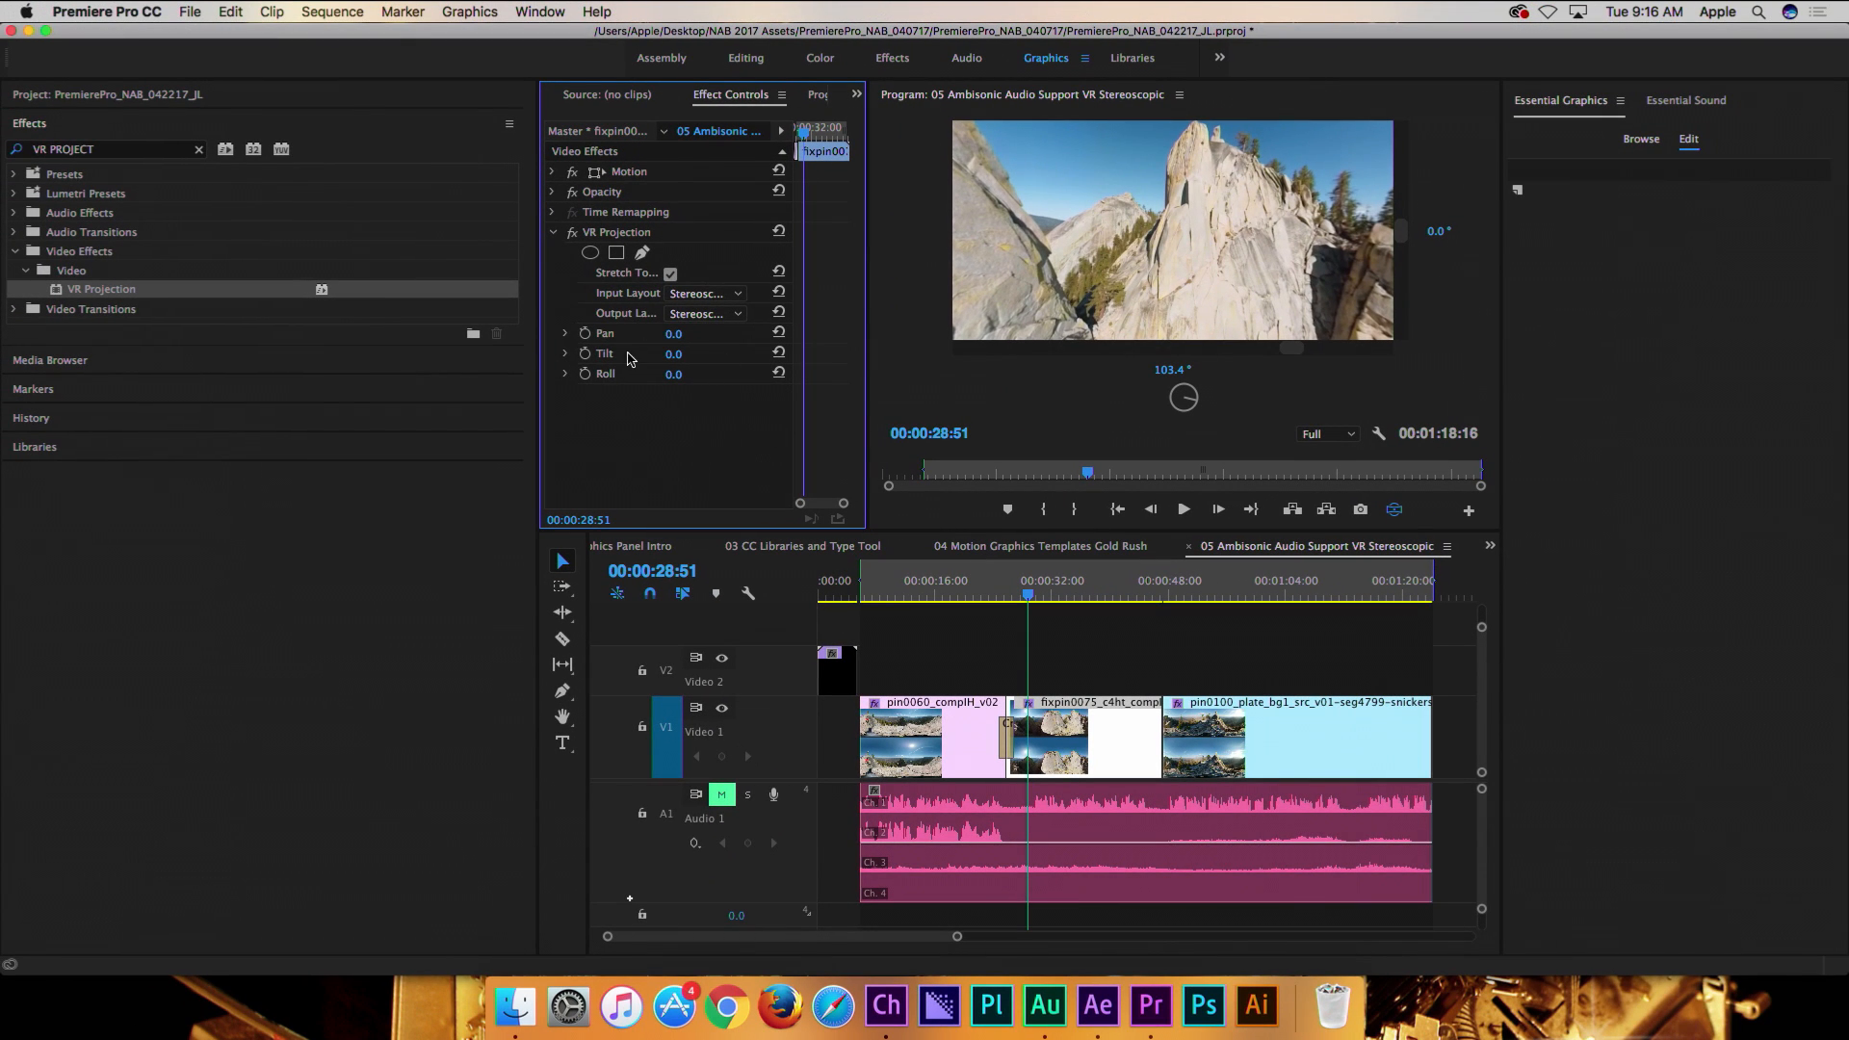
- Keyframe the VR Projection tilt from 0 at 00:00:28:51 to 73 at 00:00:35:42
left_click(585, 354)
left_click_drag(1030, 599, 1079, 597)
left_click(673, 353)
type("24")
key("Return")
left_click_drag(677, 353, 723, 353)
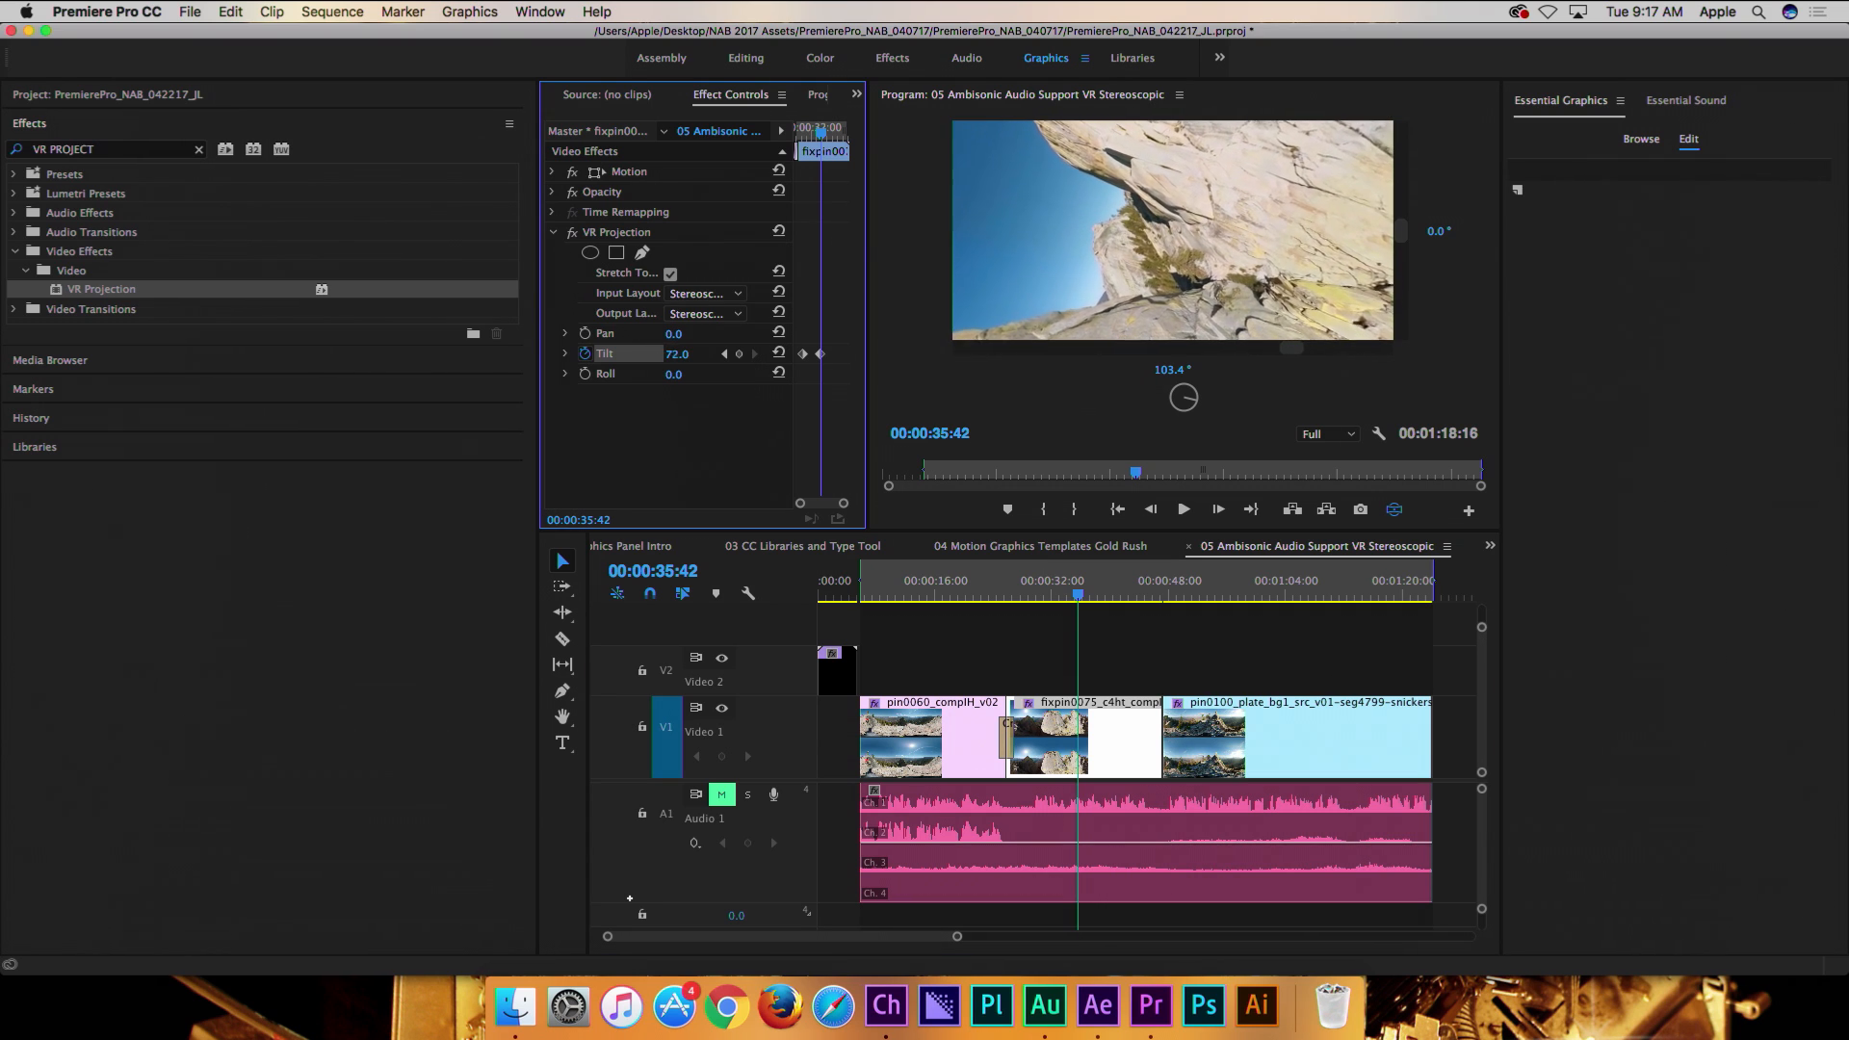
- Play back the animated tilt from about 00:00:28 while looking around the 360° view
left_click_drag(1092, 597, 1013, 597)
key("space")
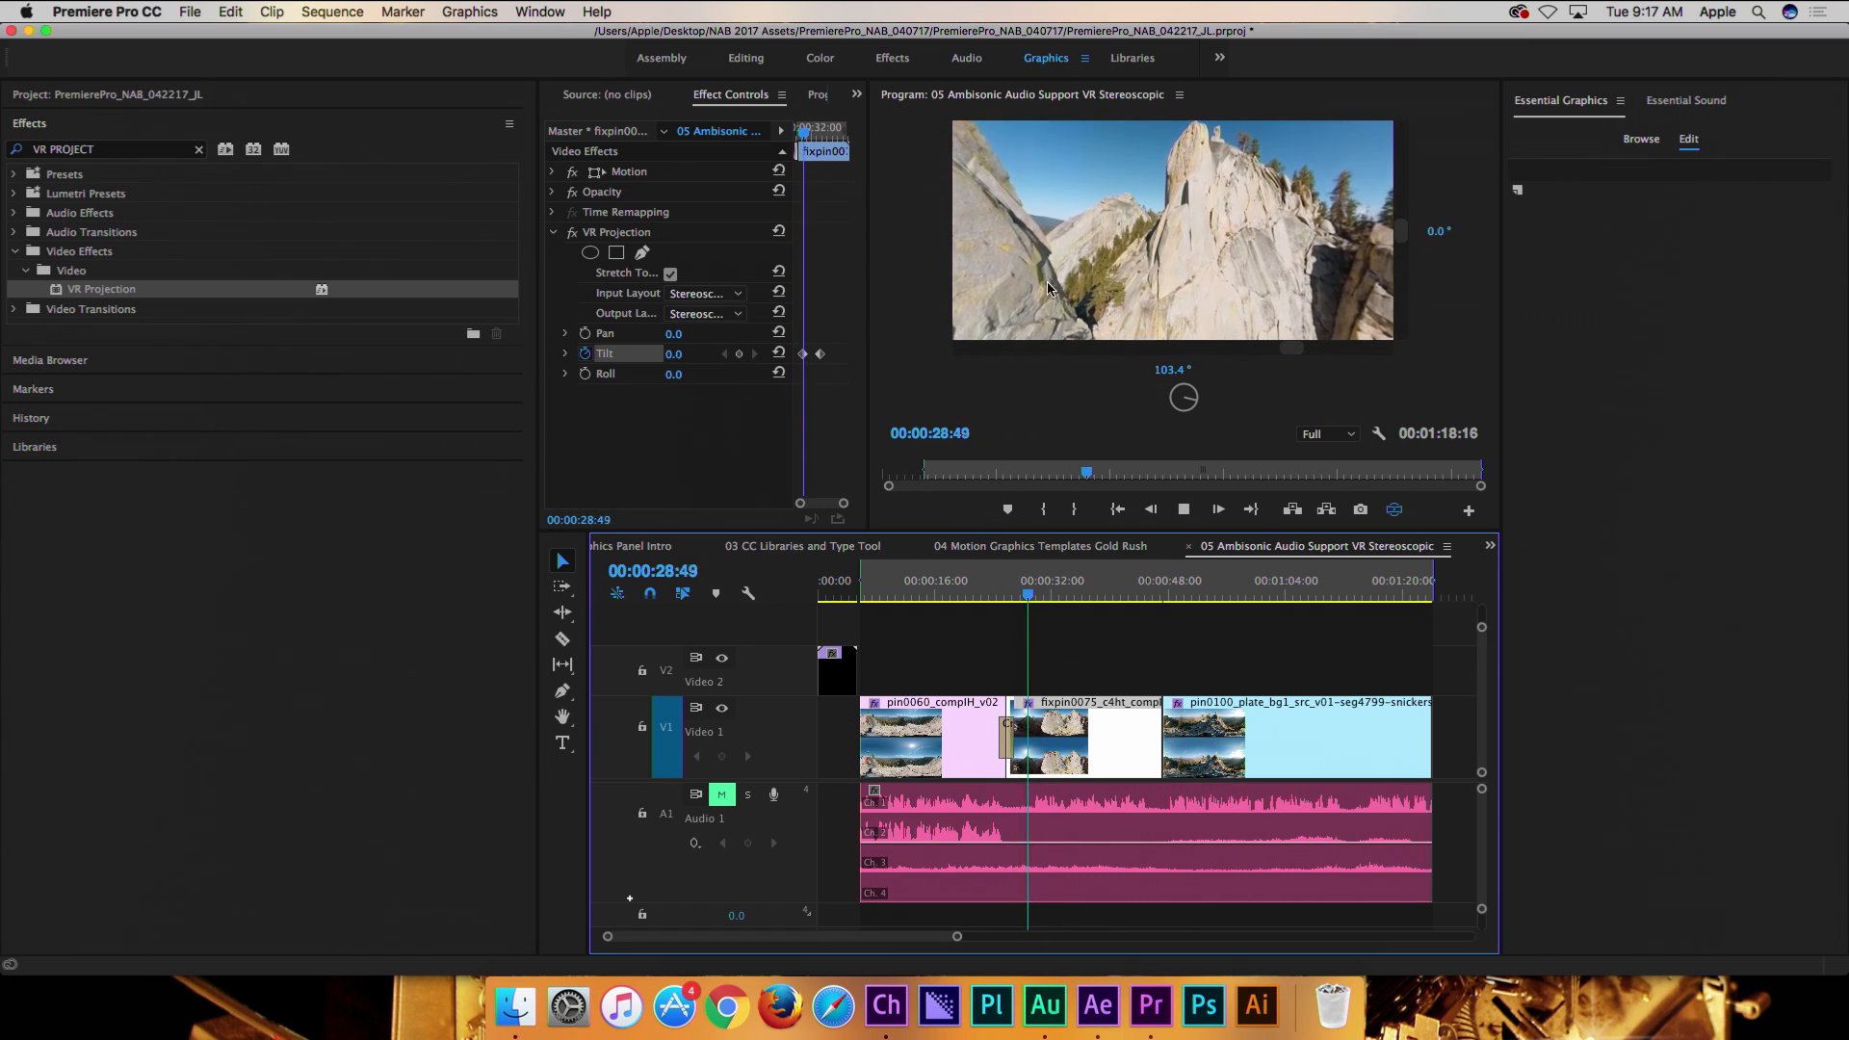
left_click_drag(1244, 225, 1102, 298)
key("space")
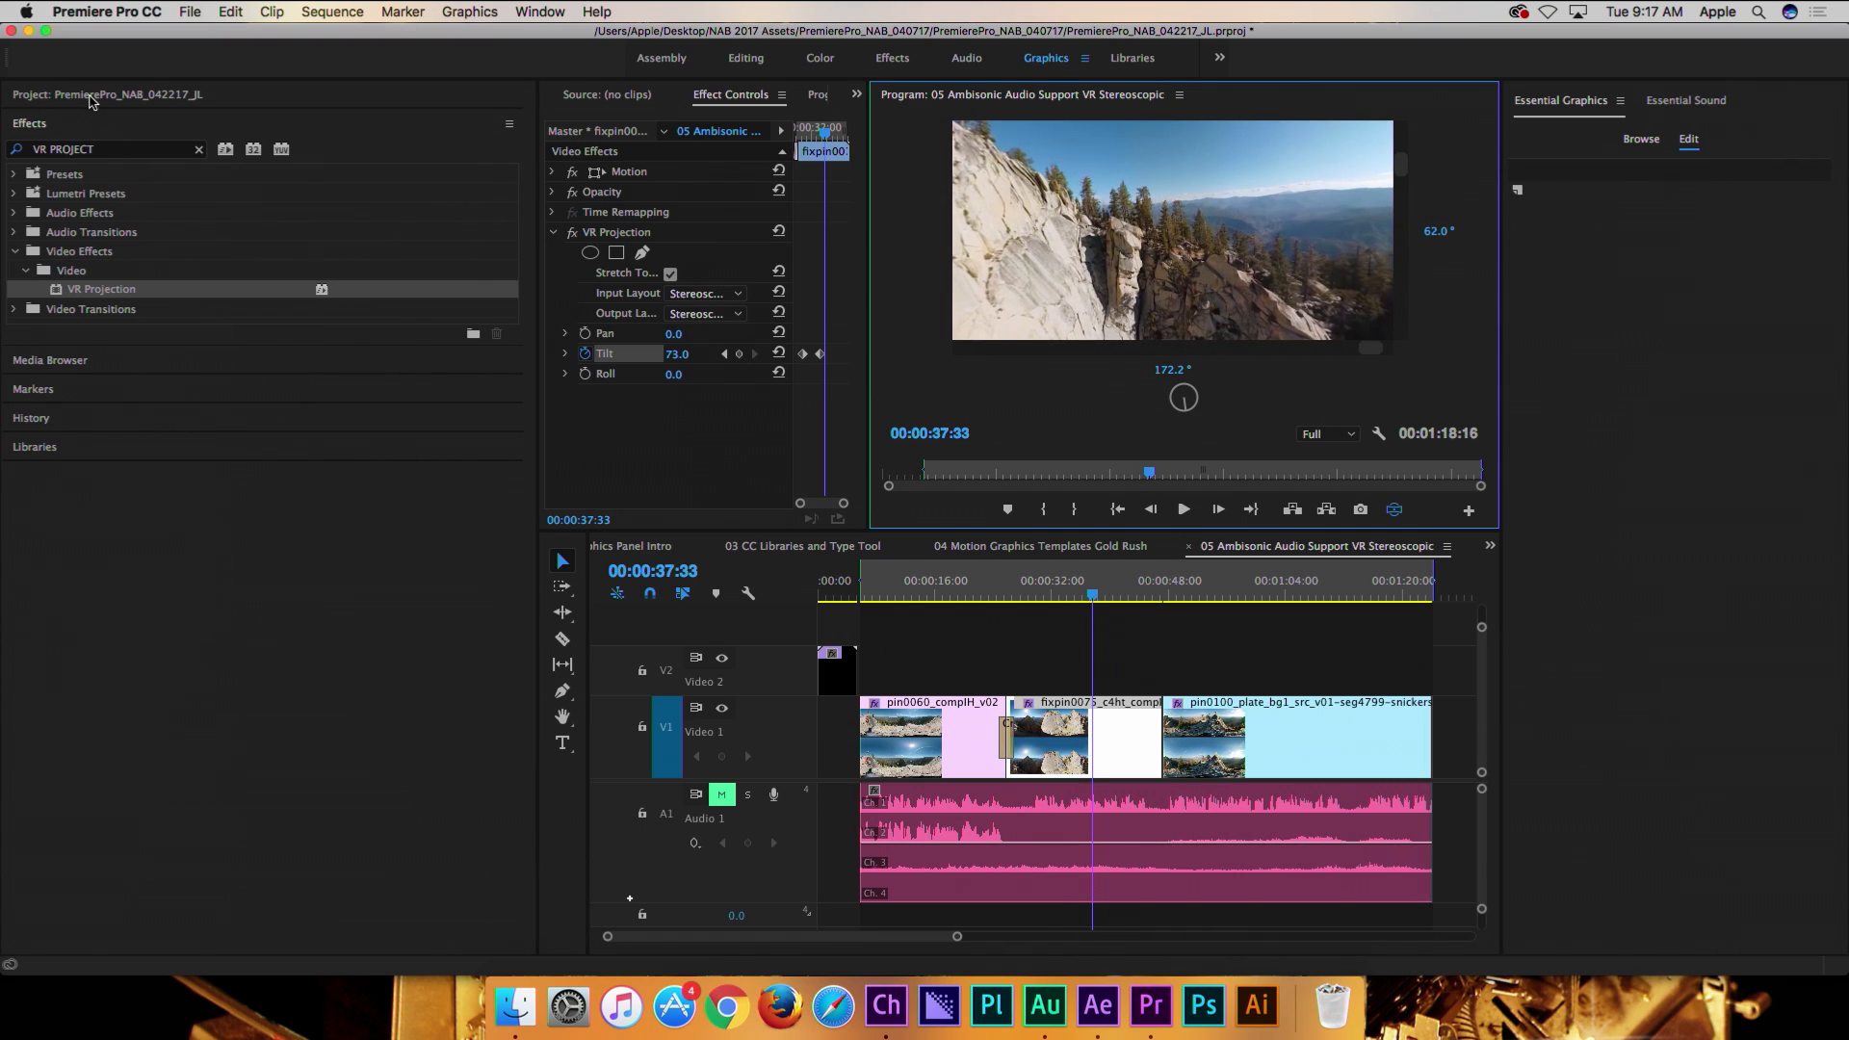
- Start a new sequence in the project and expand the VR Monoscopic 29.97 presets to show their full names
left_click(89, 96)
left_click(465, 551)
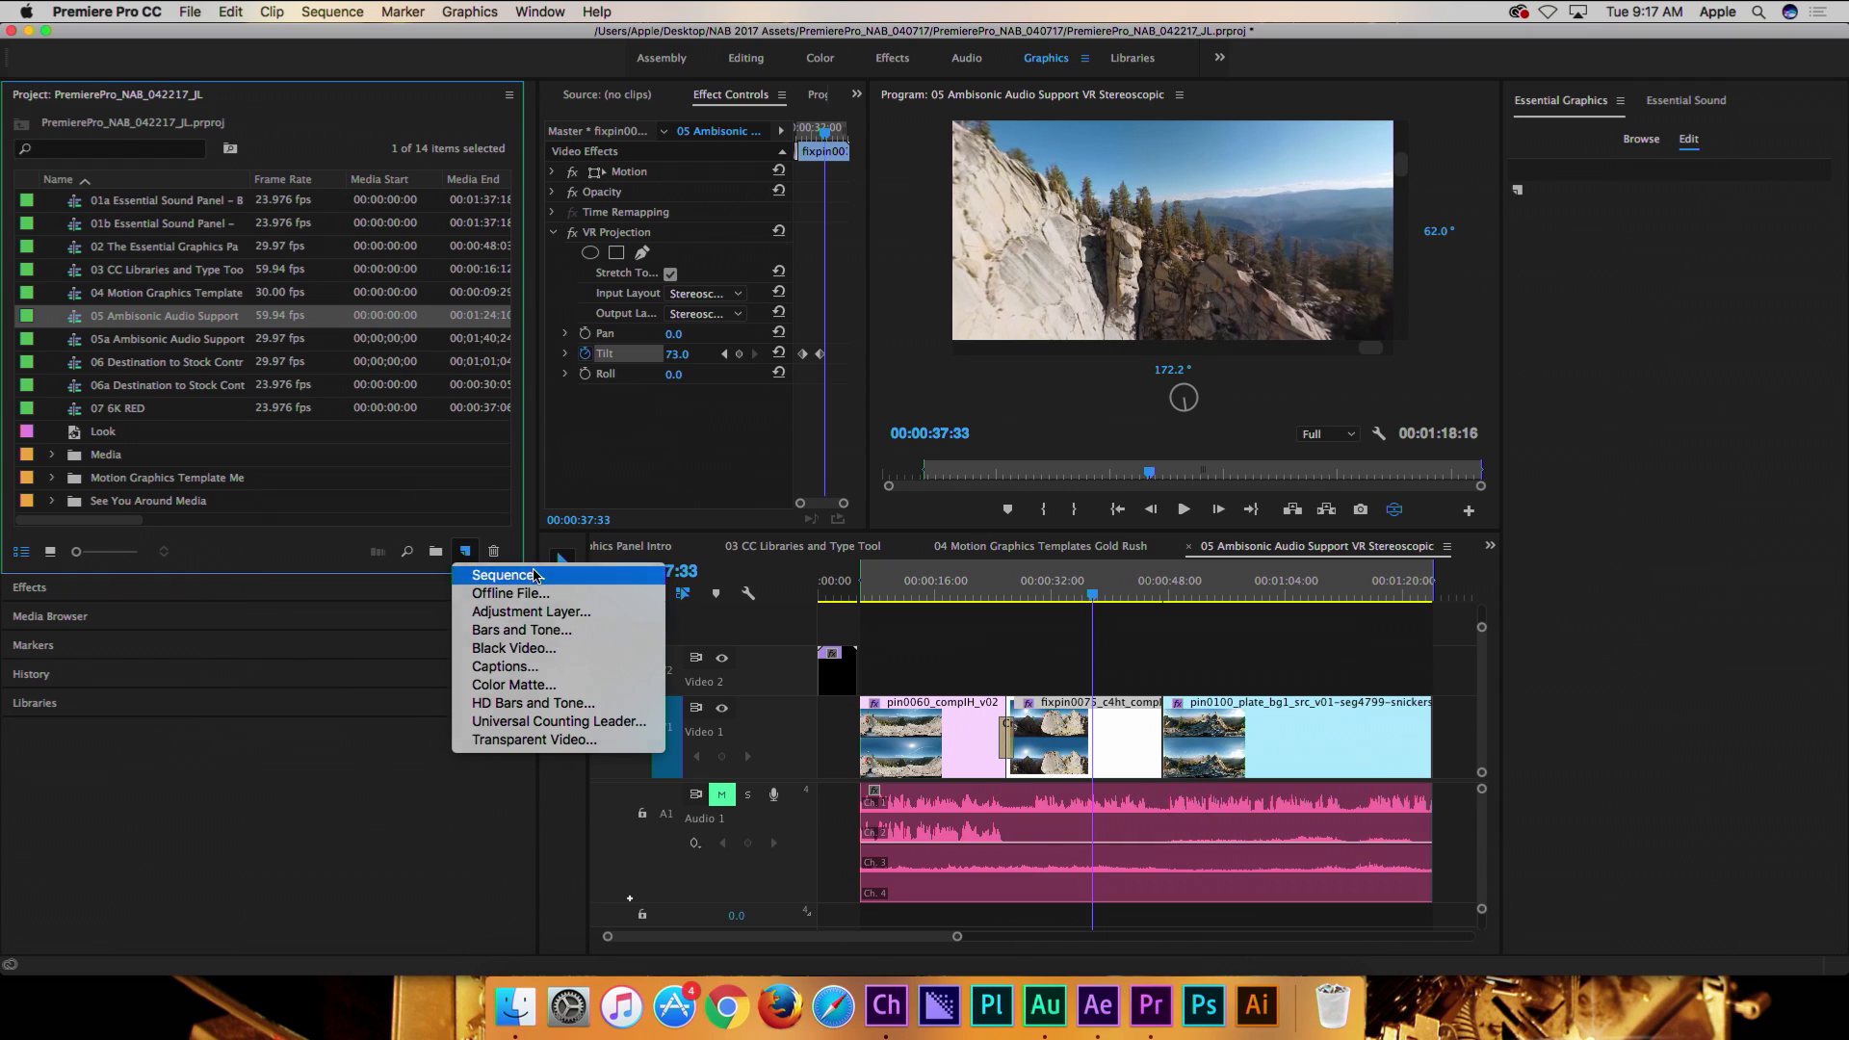
left_click(534, 575)
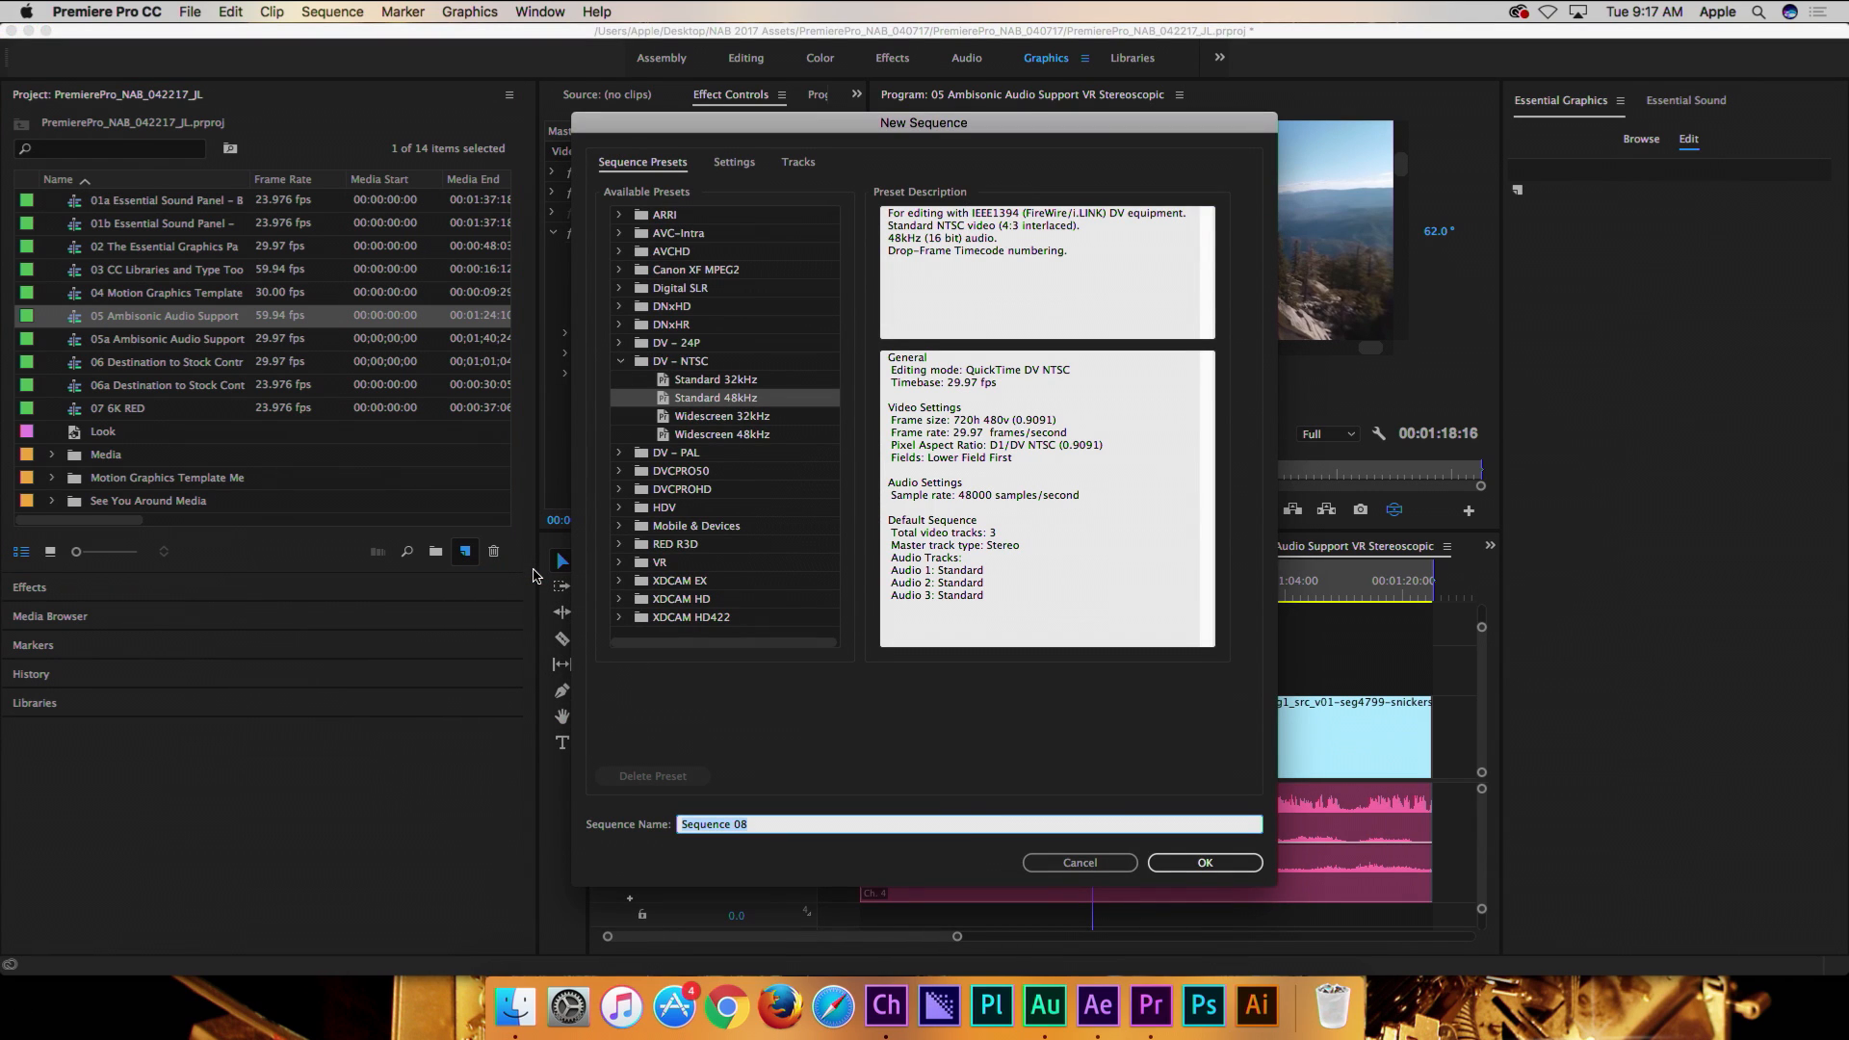
left_click(618, 563)
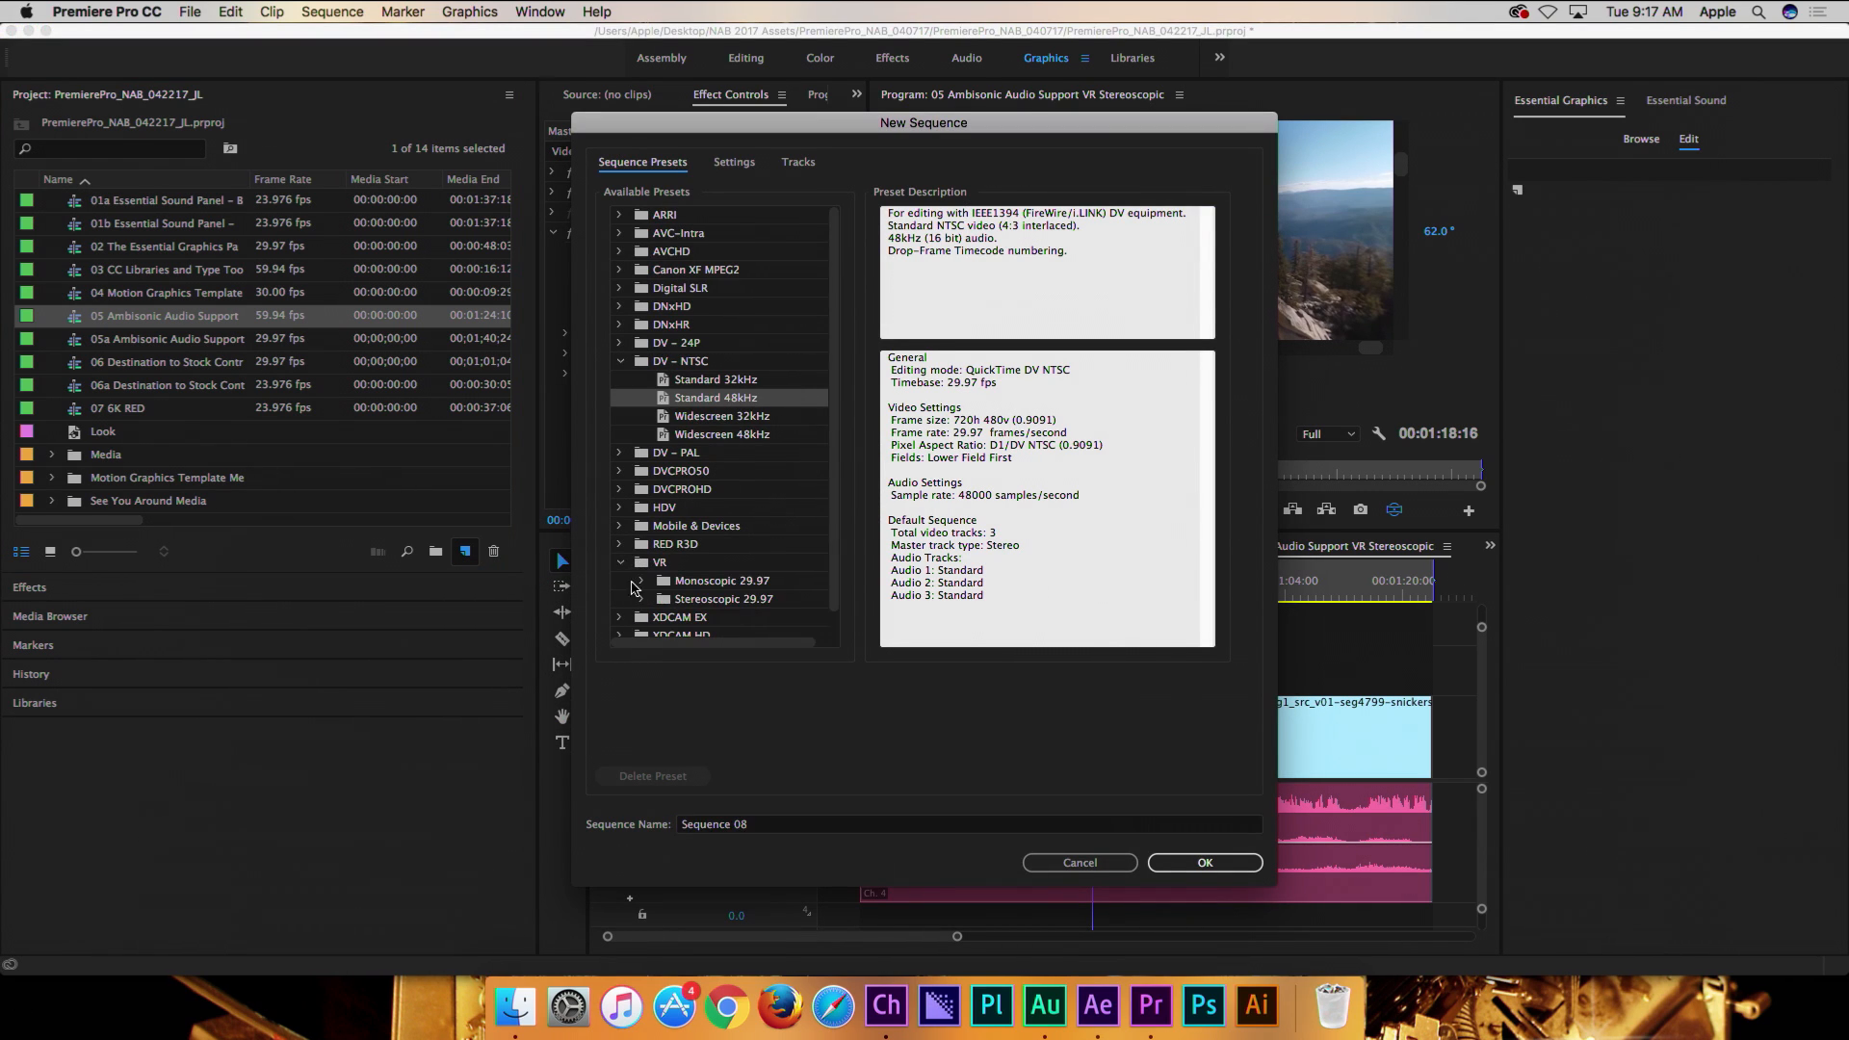
scroll(830, 621, "down", 1)
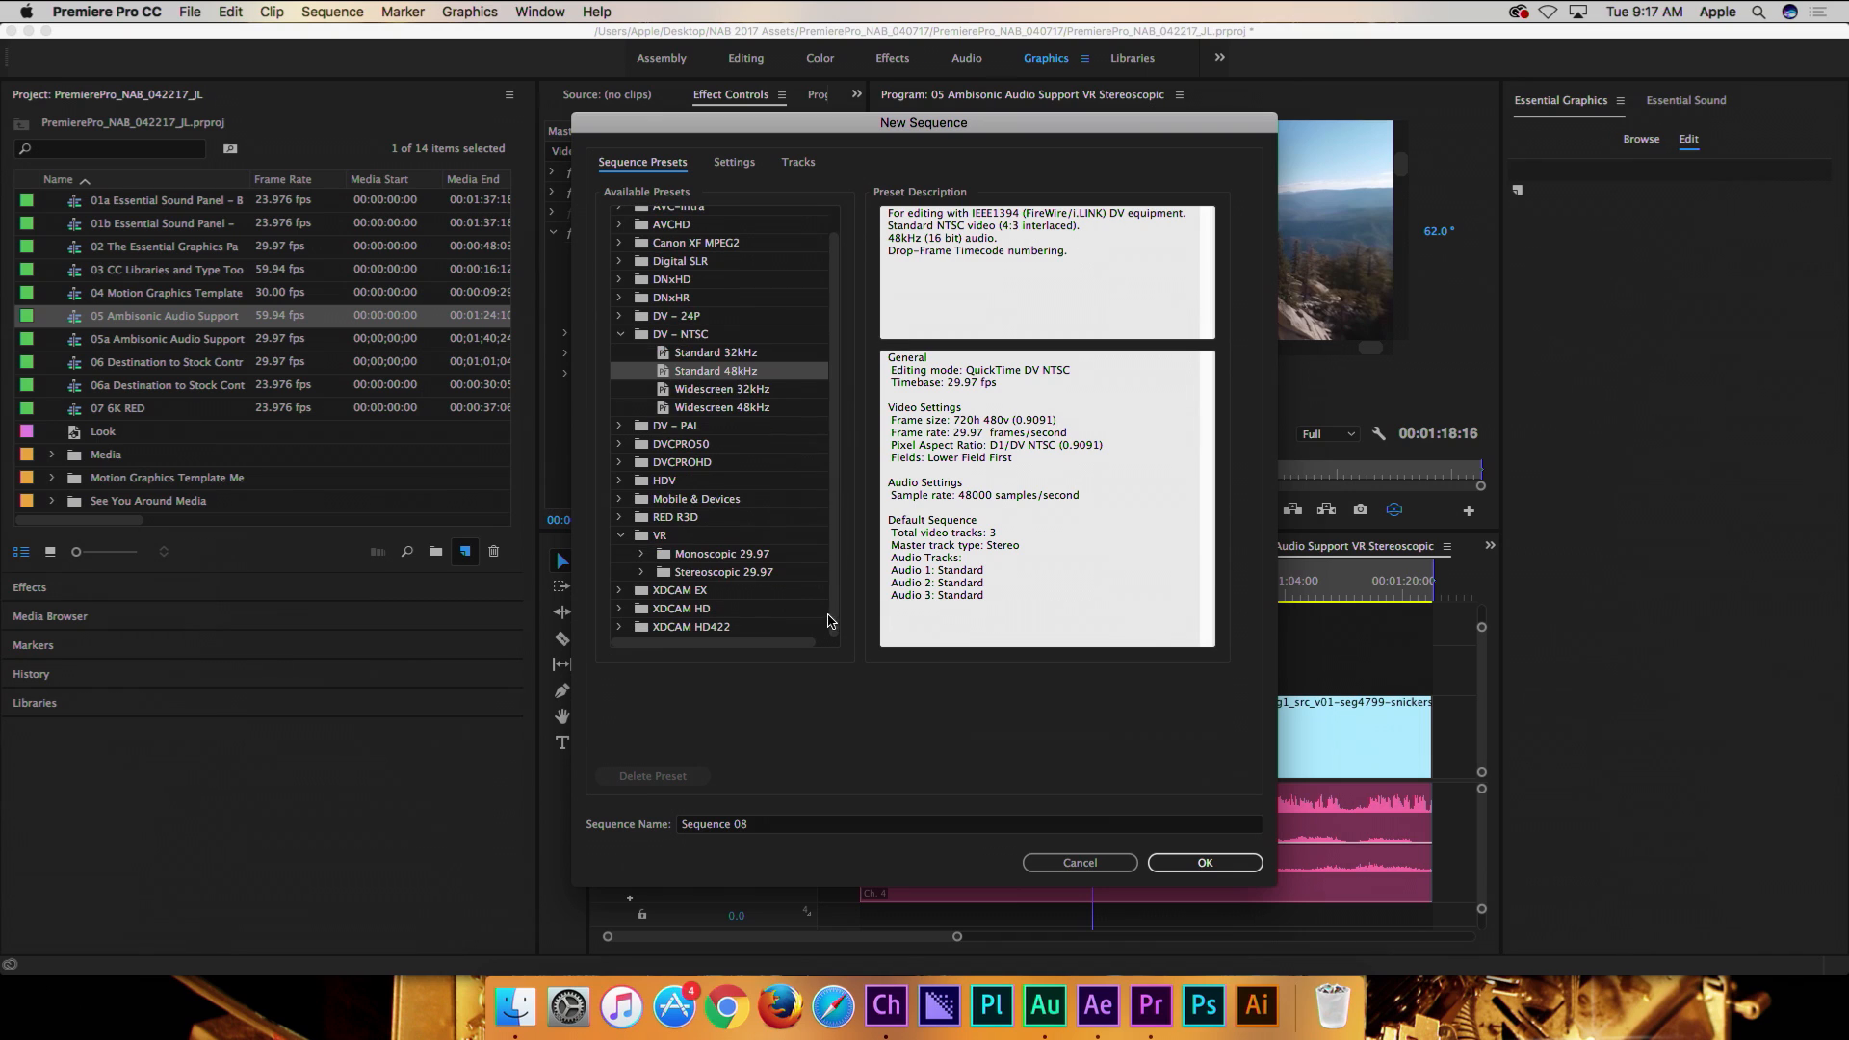
left_click(643, 559)
left_click_drag(837, 458, 844, 585)
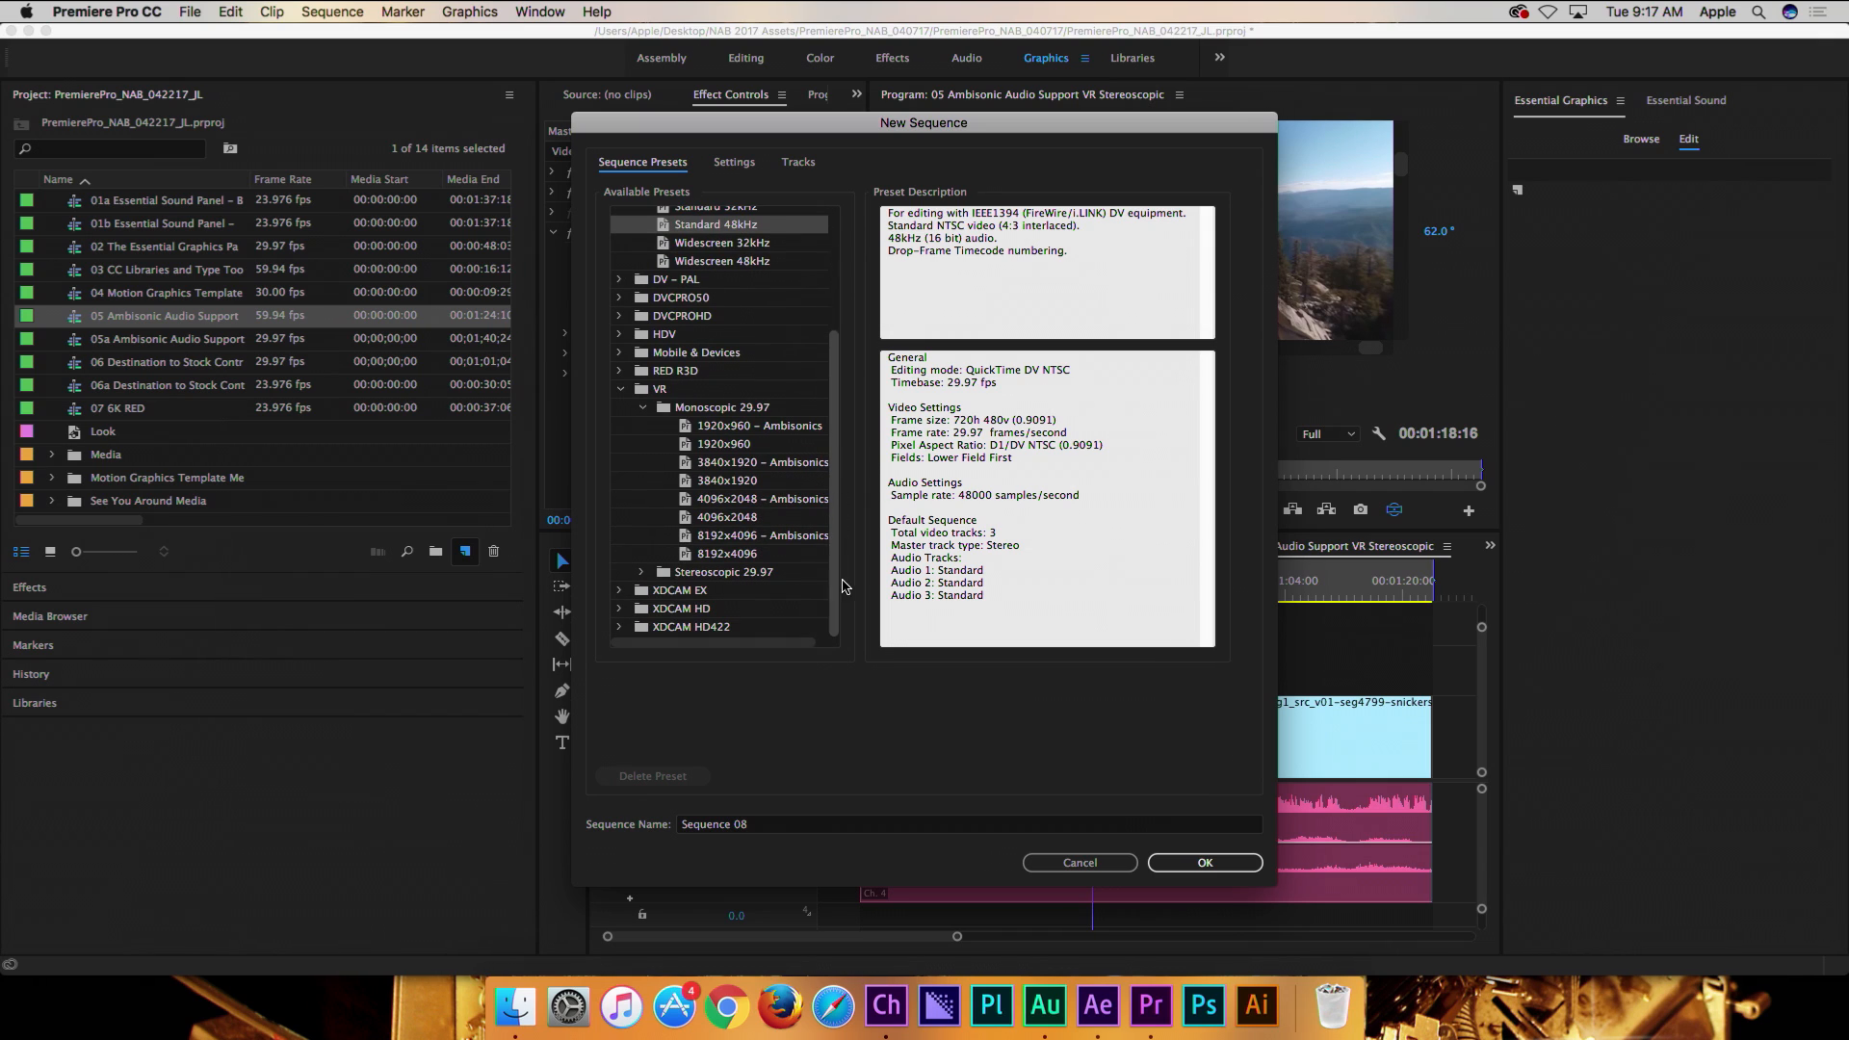
left_click_drag(750, 641, 787, 646)
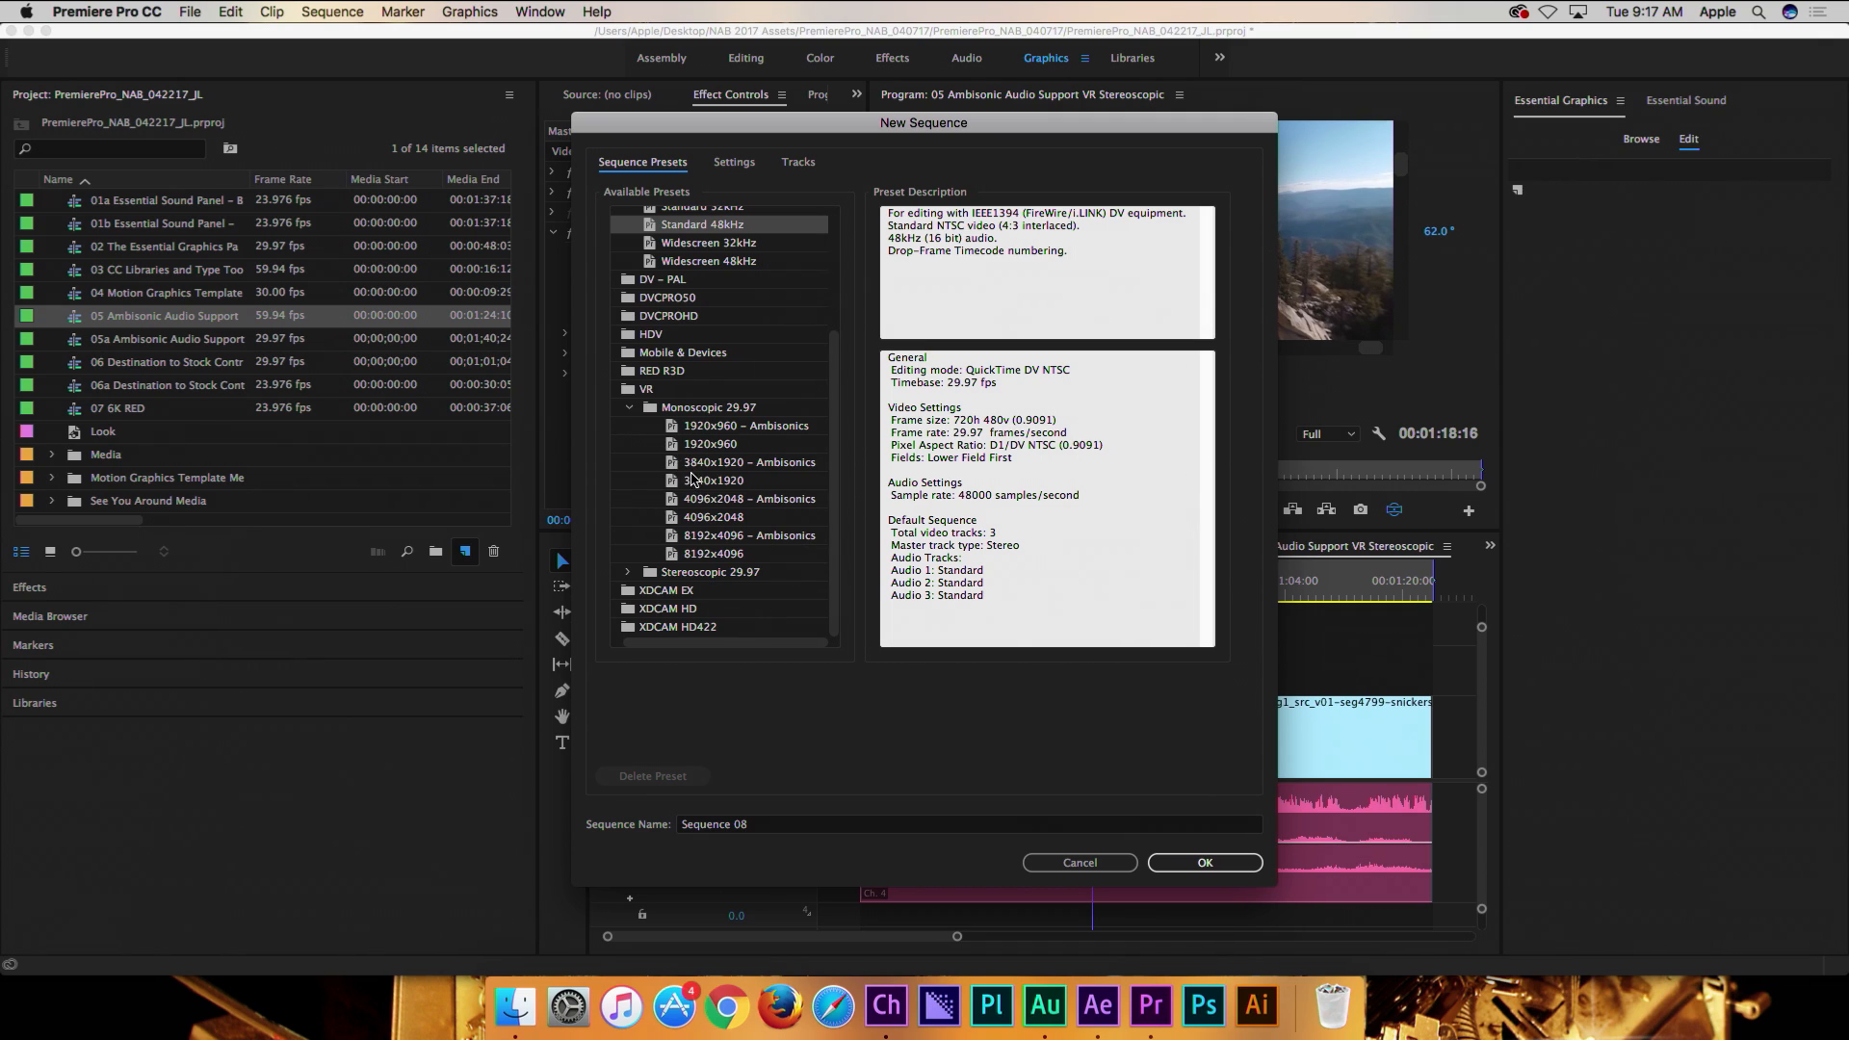
- Compare the descriptions of the 3840x1920 and 3840x1920 - Ambisonics presets, and leave the dialog without creating a sequence
left_click(767, 481)
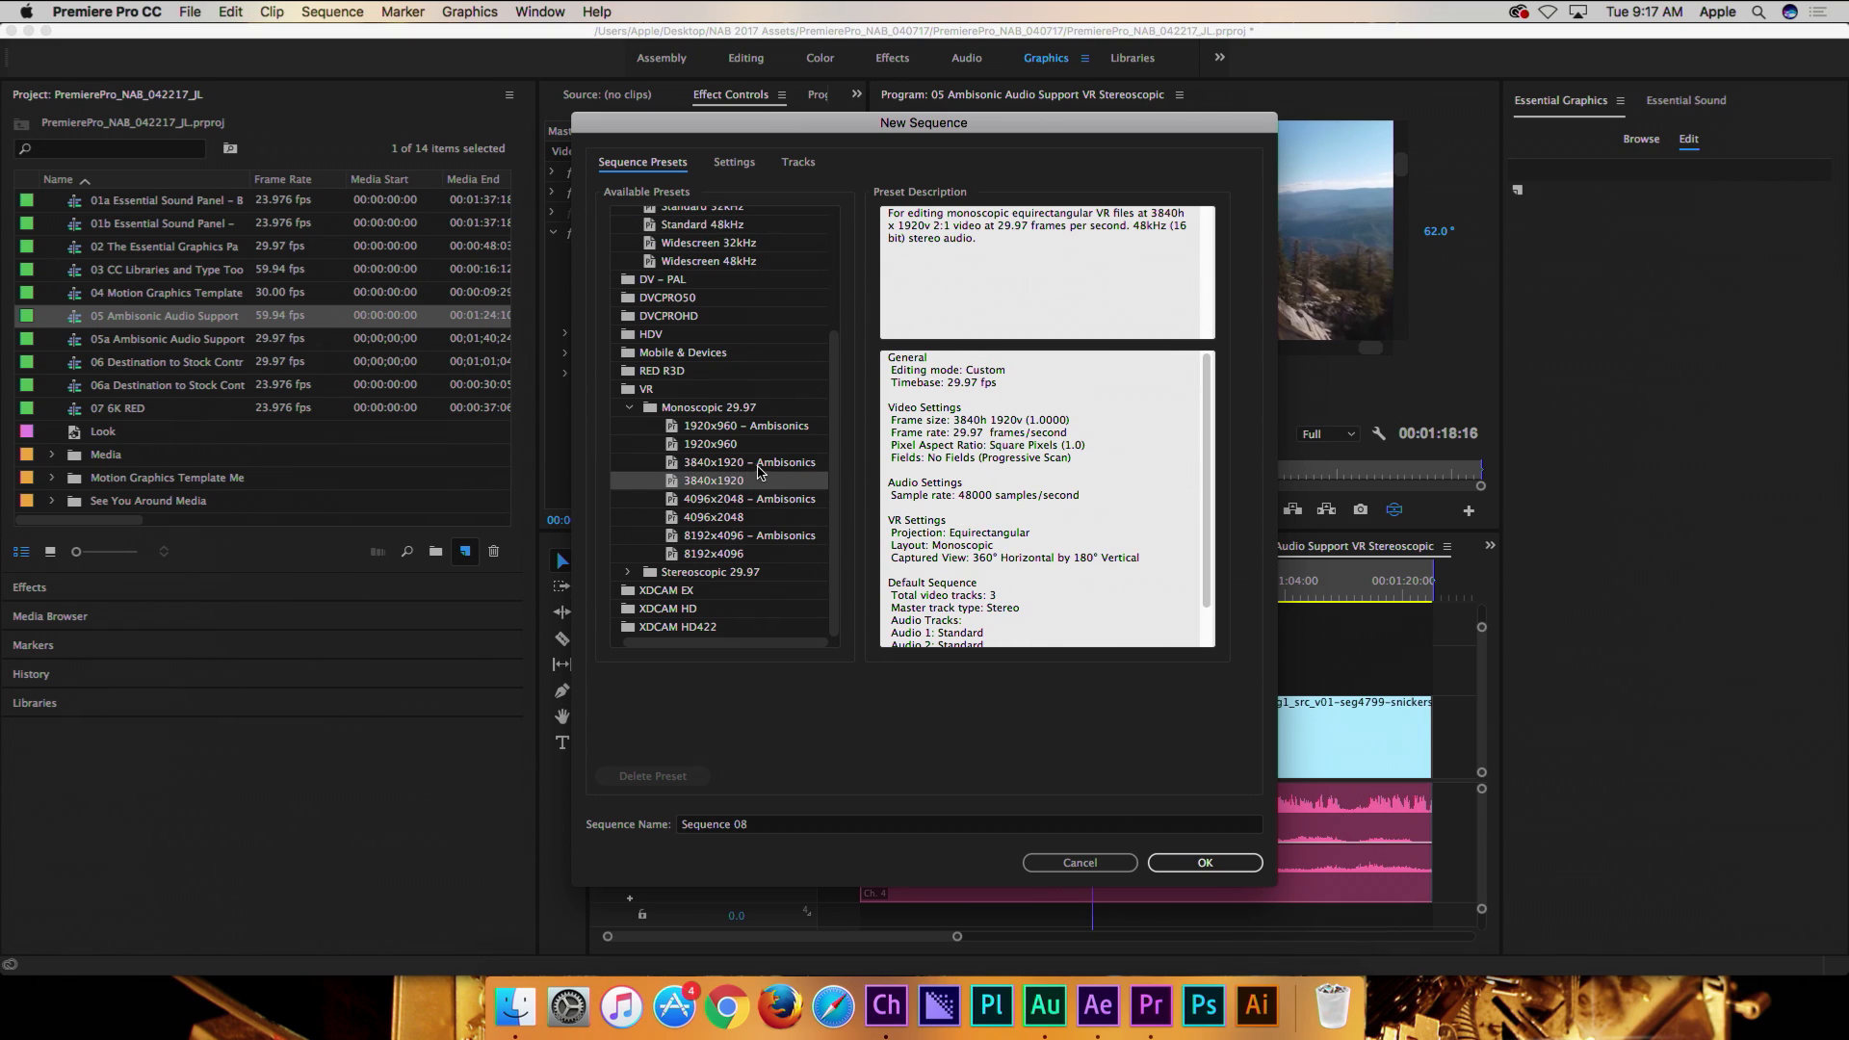
left_click(785, 465)
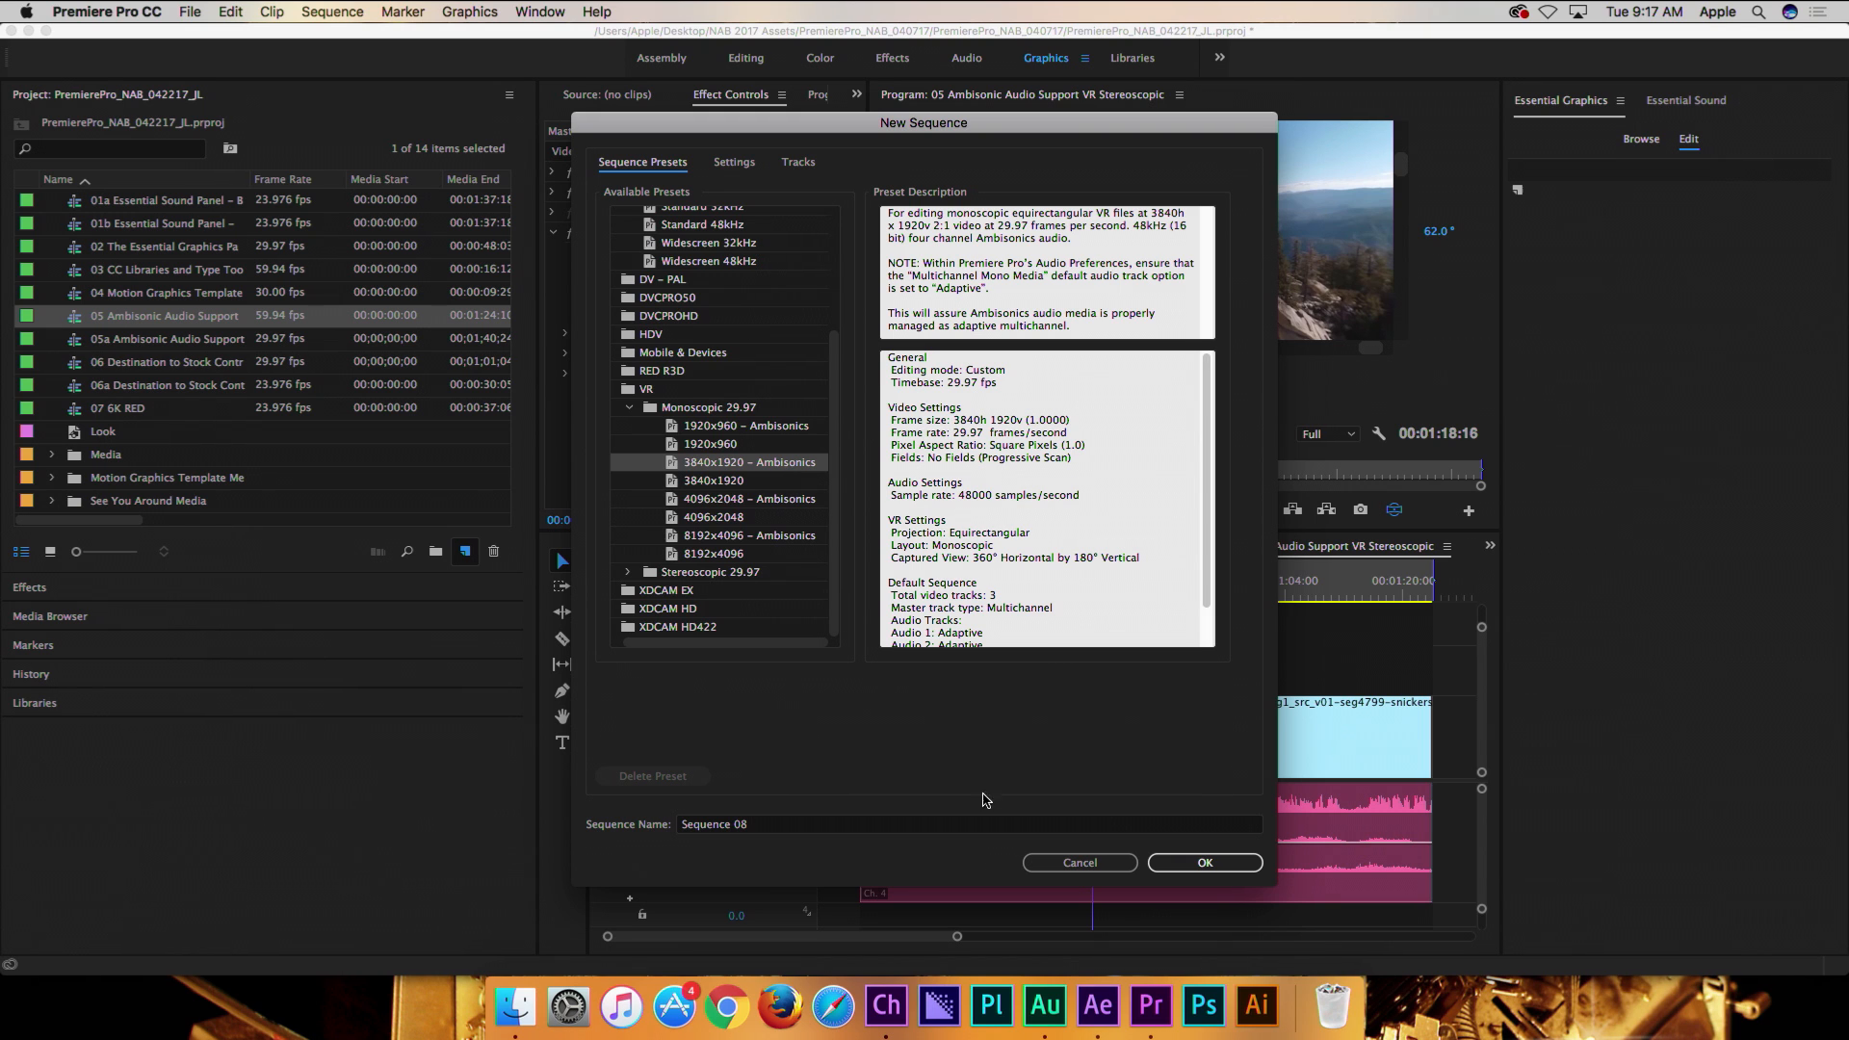
left_click(1087, 864)
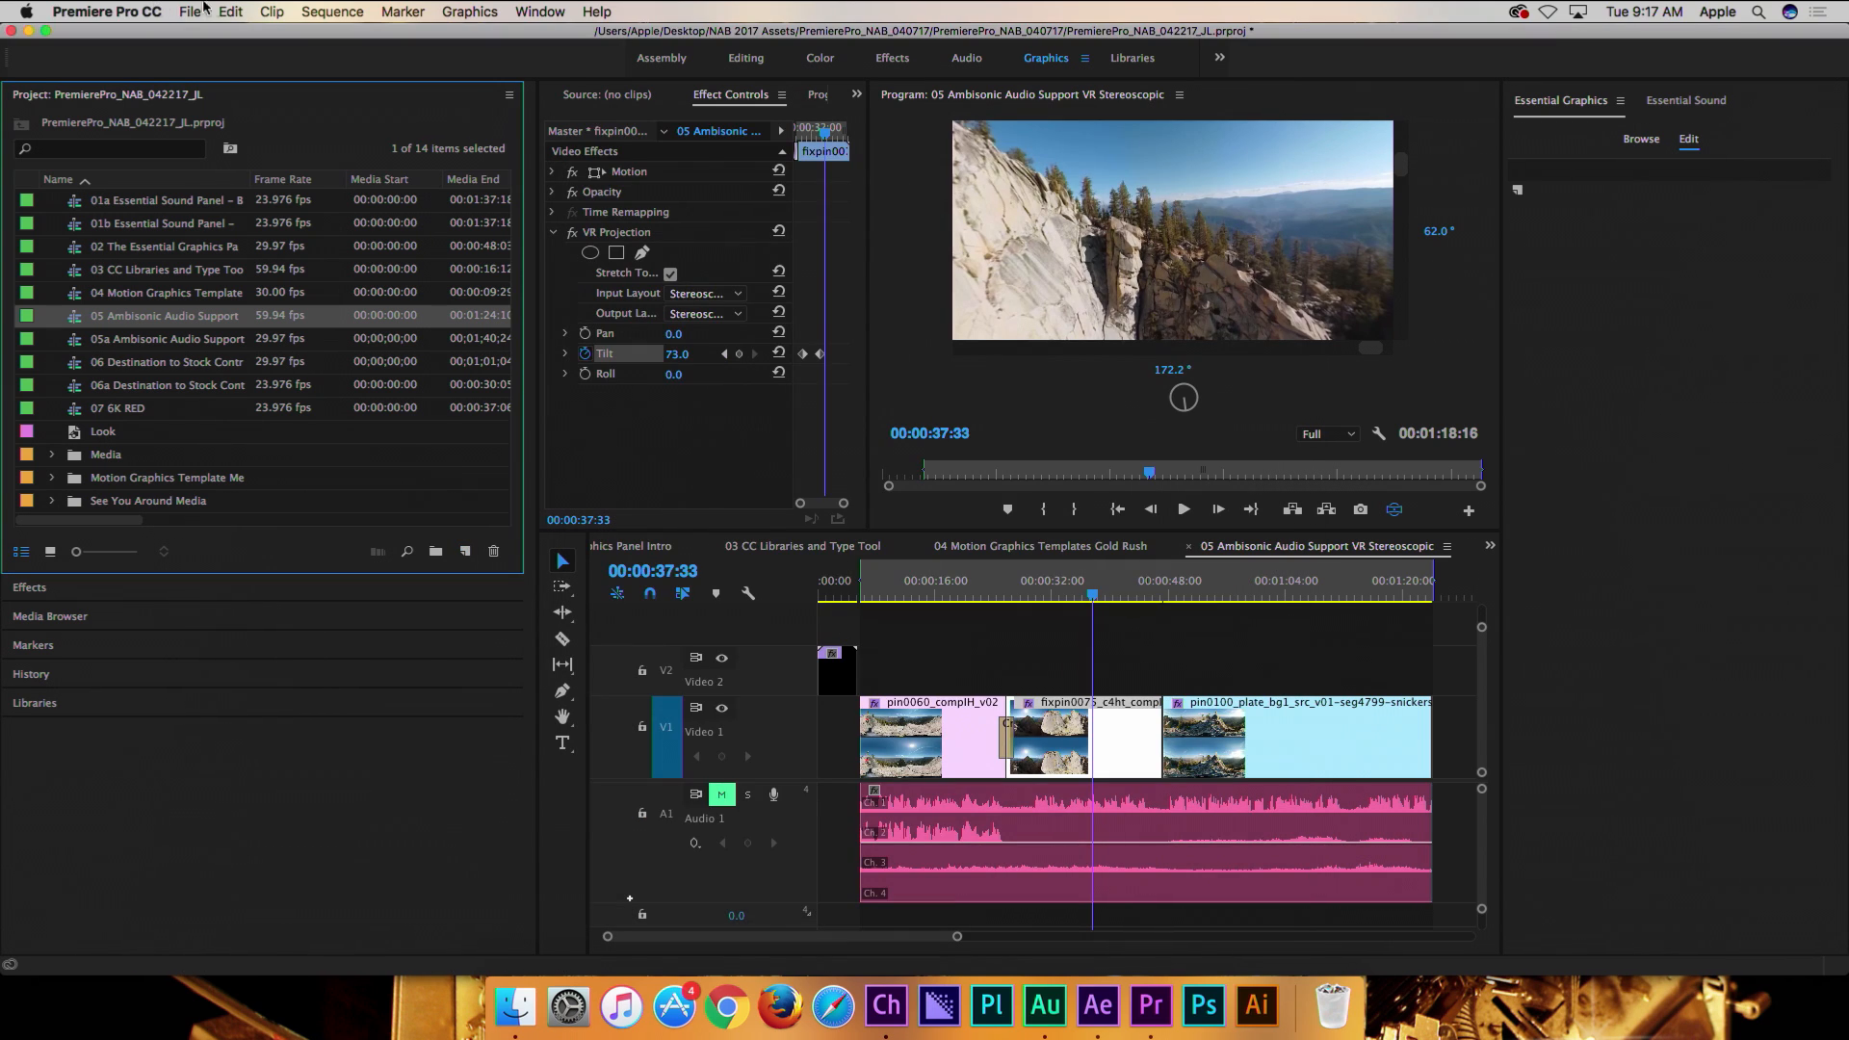
- Open the media export settings for the 05 Ambisonic Audio Support VR Stereoscopic sequence and set the format to H.264
left_click(189, 12)
mouse_move(385, 489)
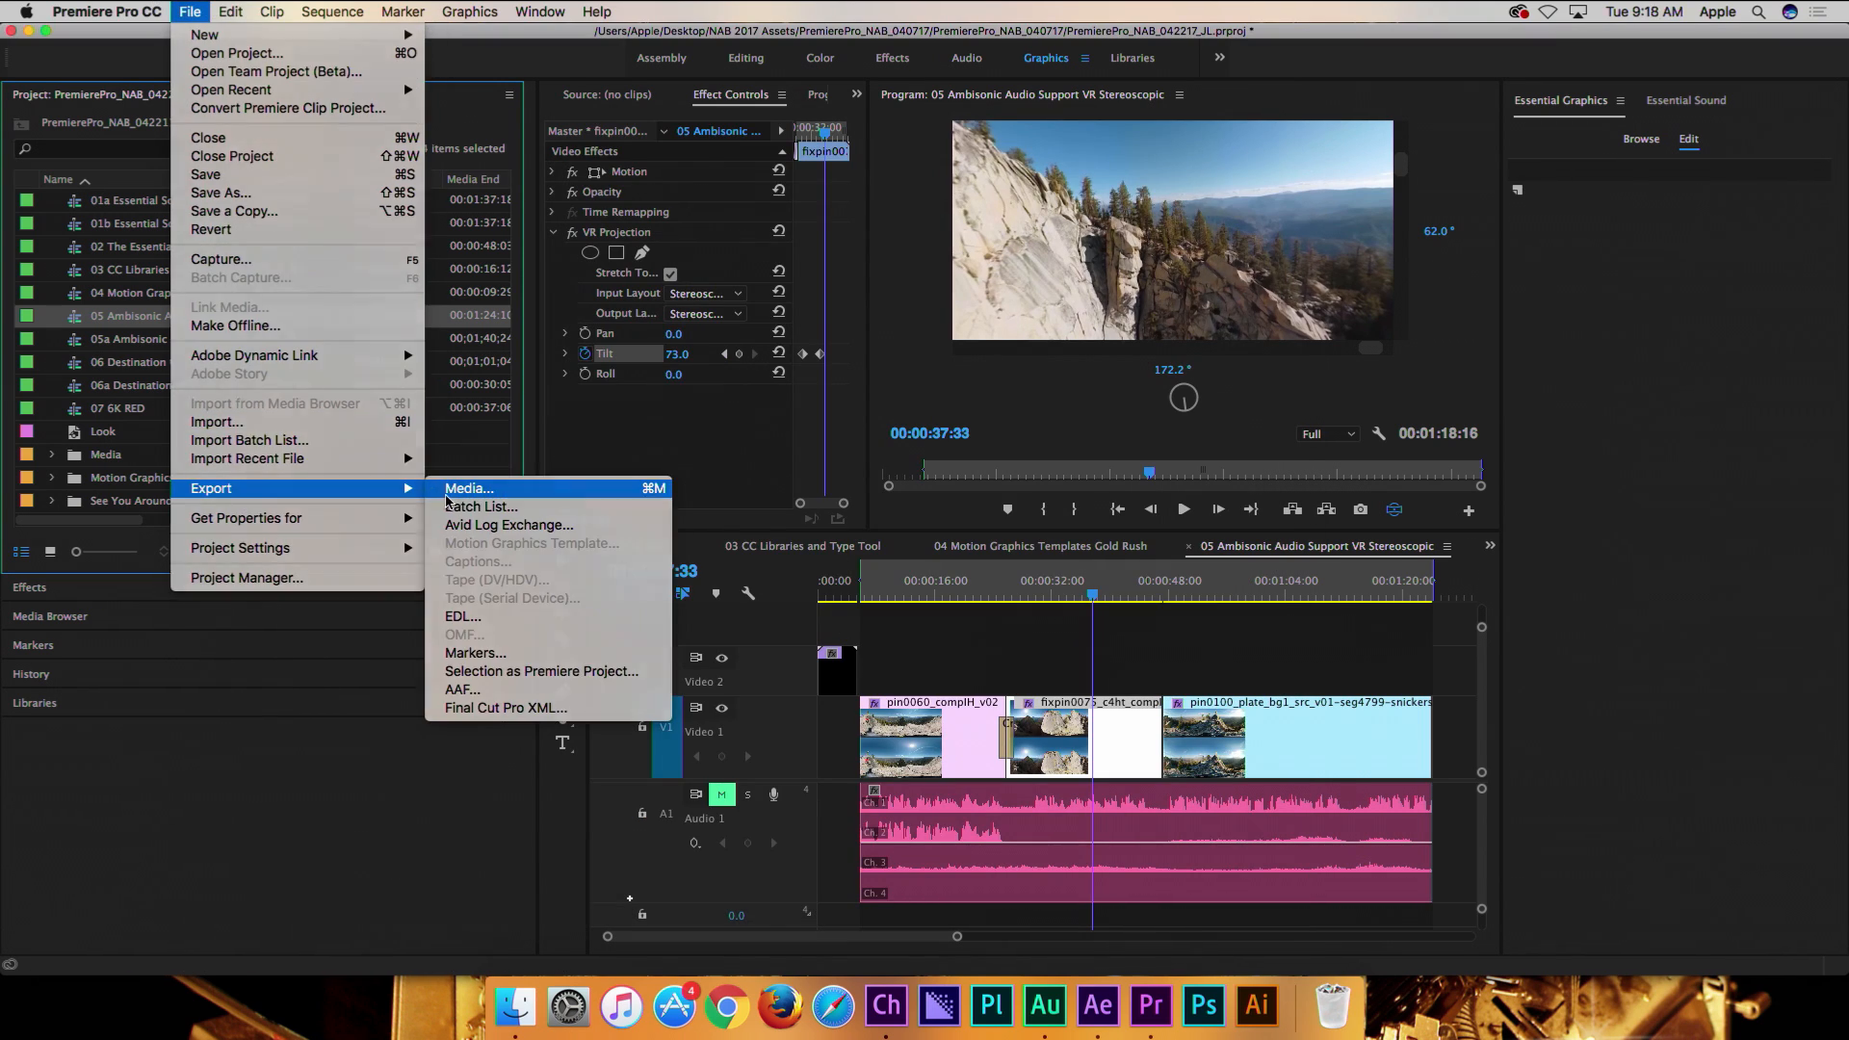
left_click(446, 494)
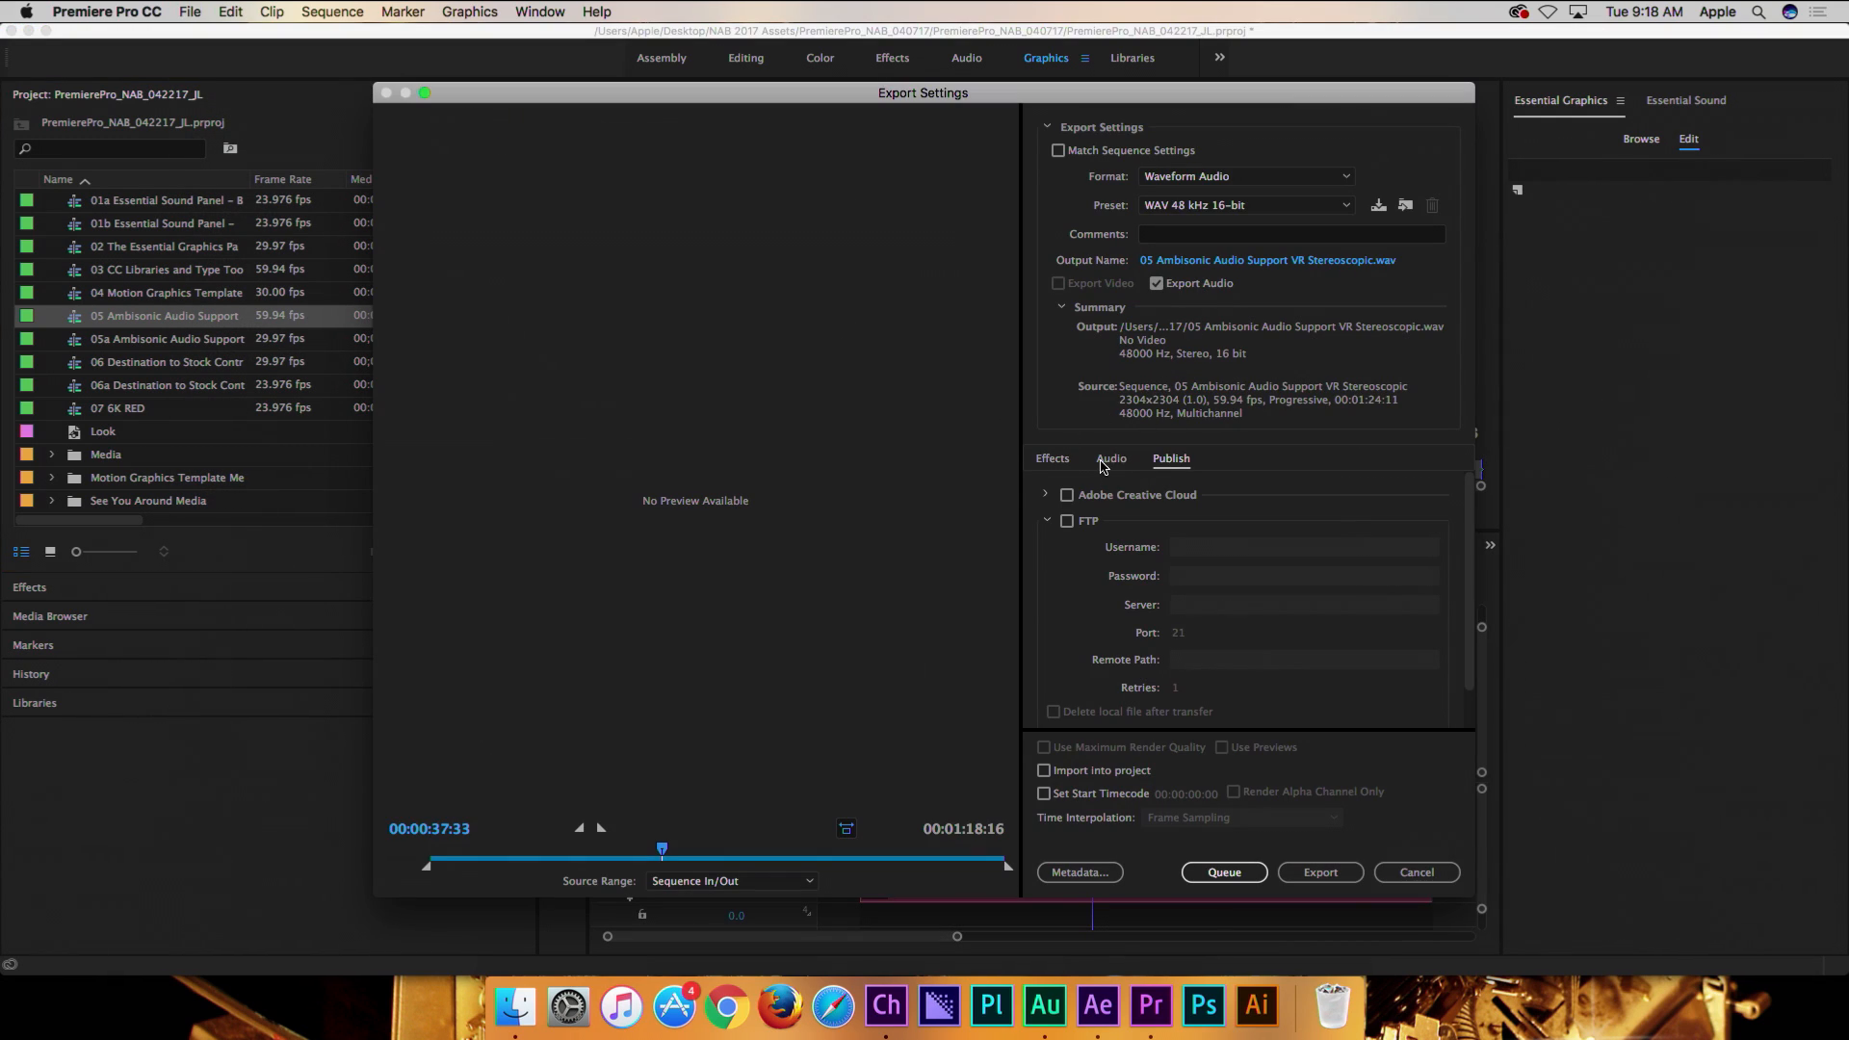
left_click(1183, 179)
left_click(1179, 310)
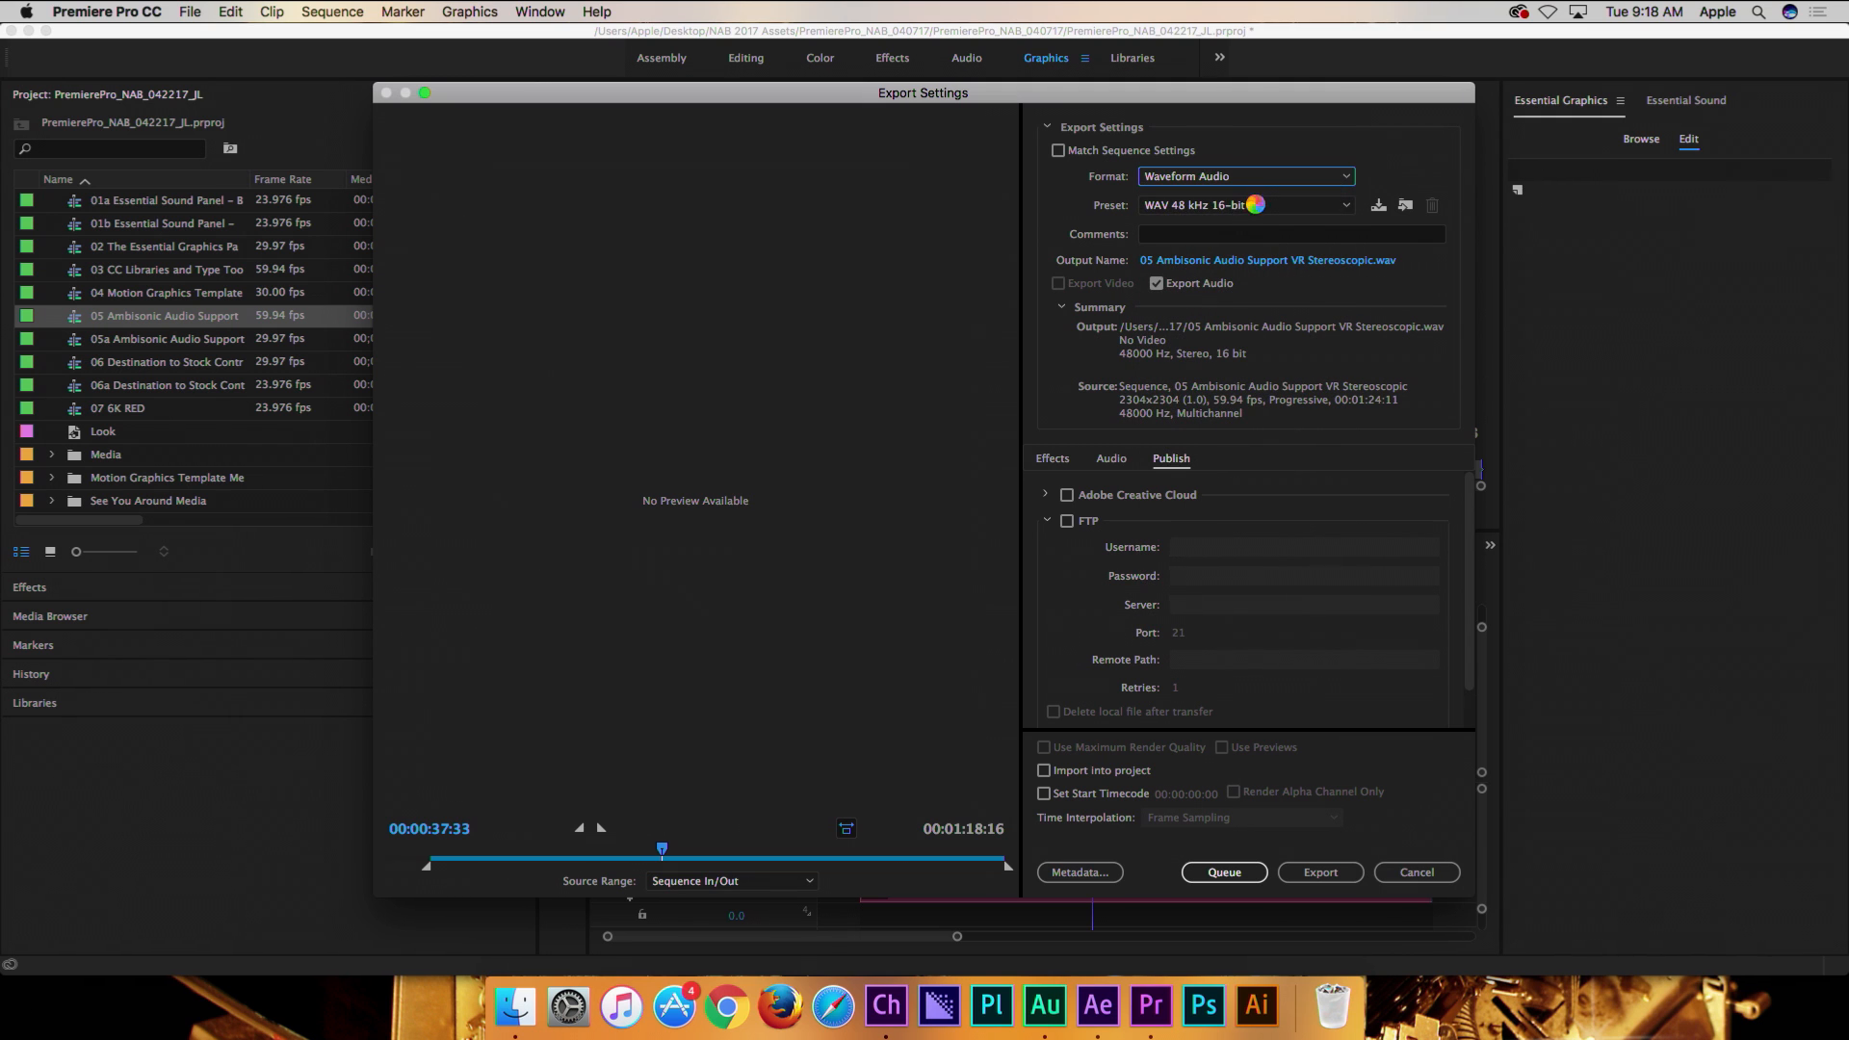
- Browse the H.264 export presets down to the VR Monoscopic and VR Over-Under entries
left_click(1213, 206)
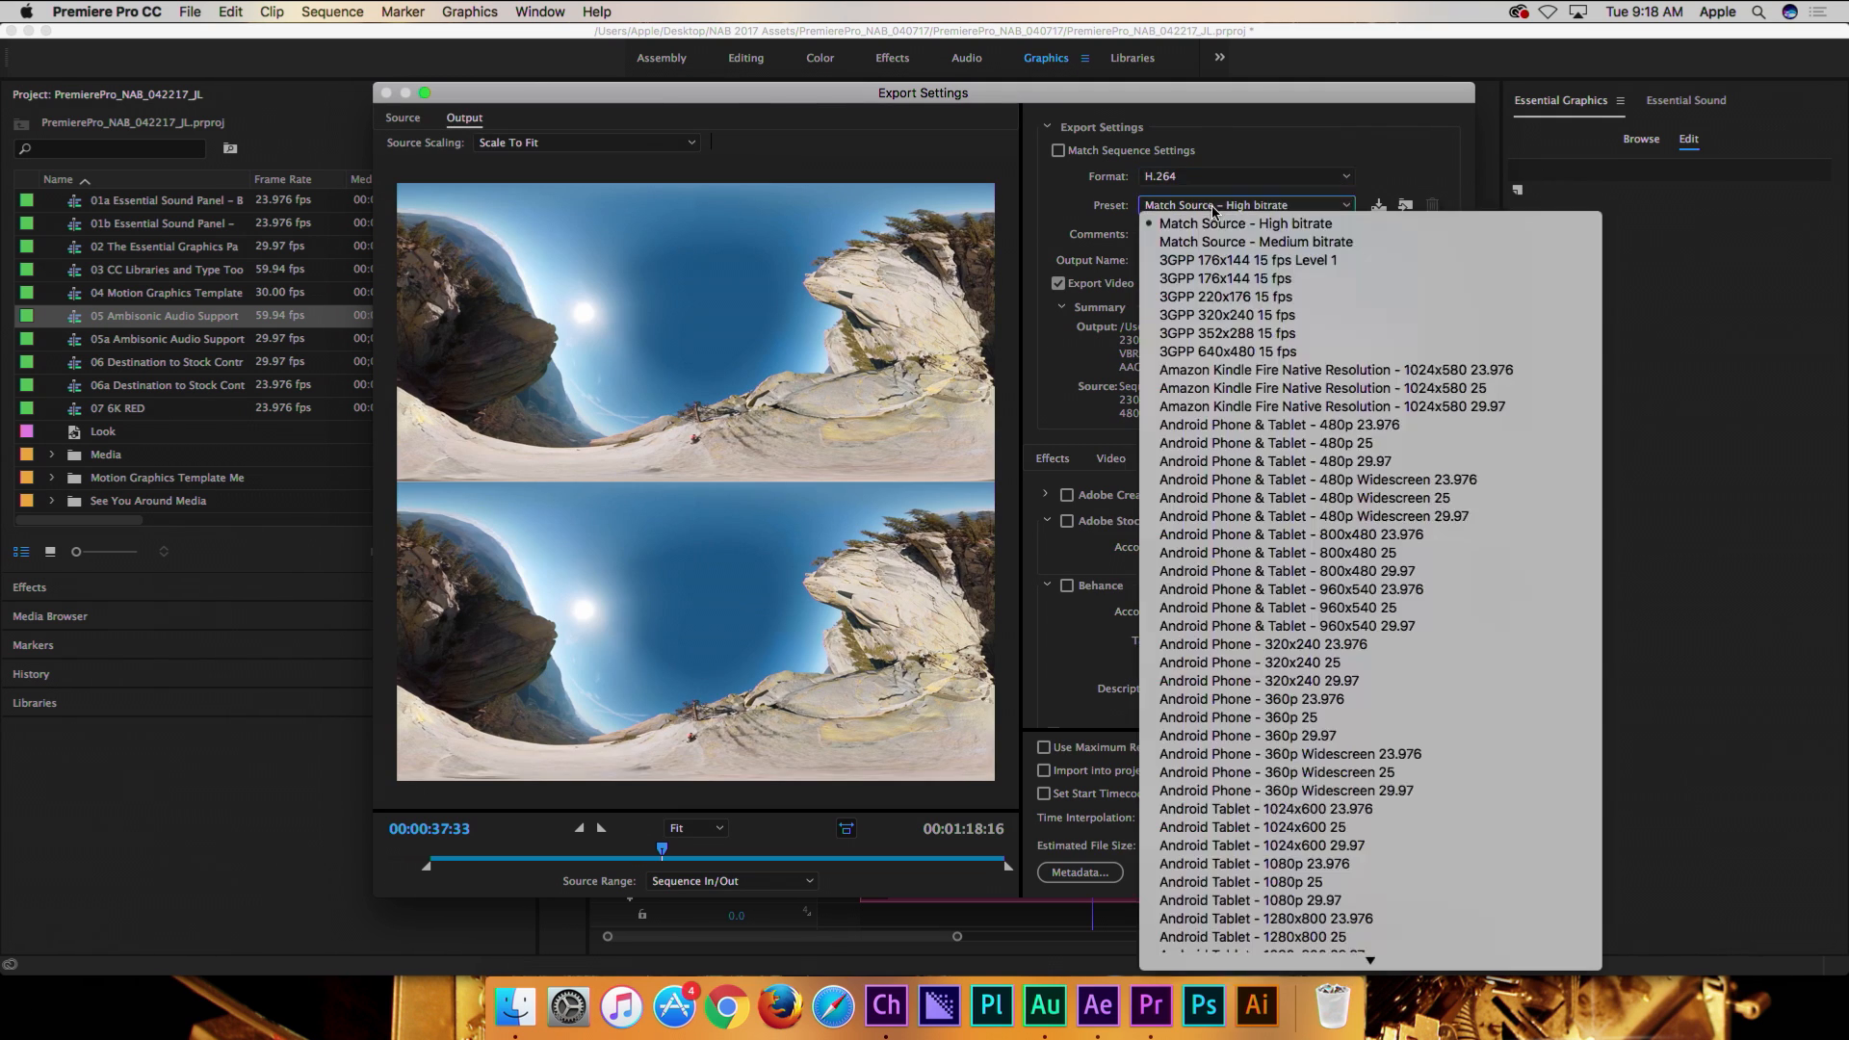
scroll(1228, 630, "down", 20)
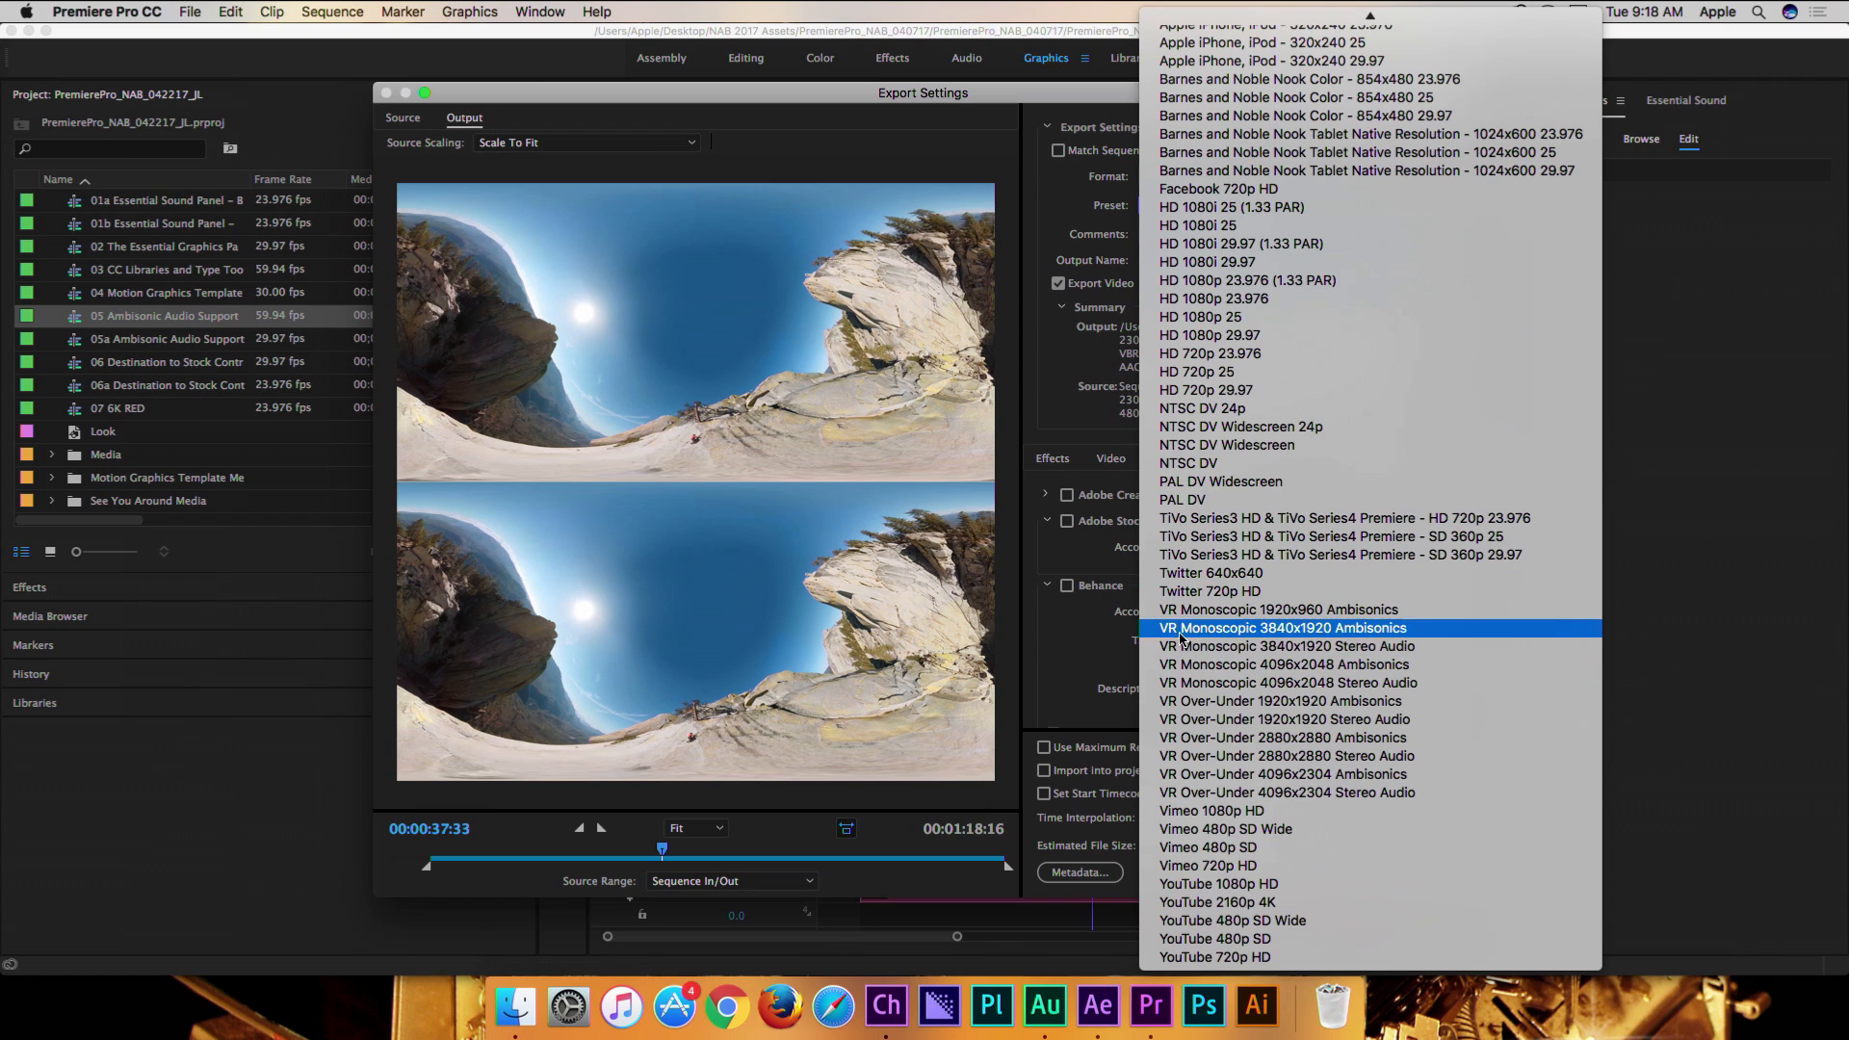
left_click(1181, 635)
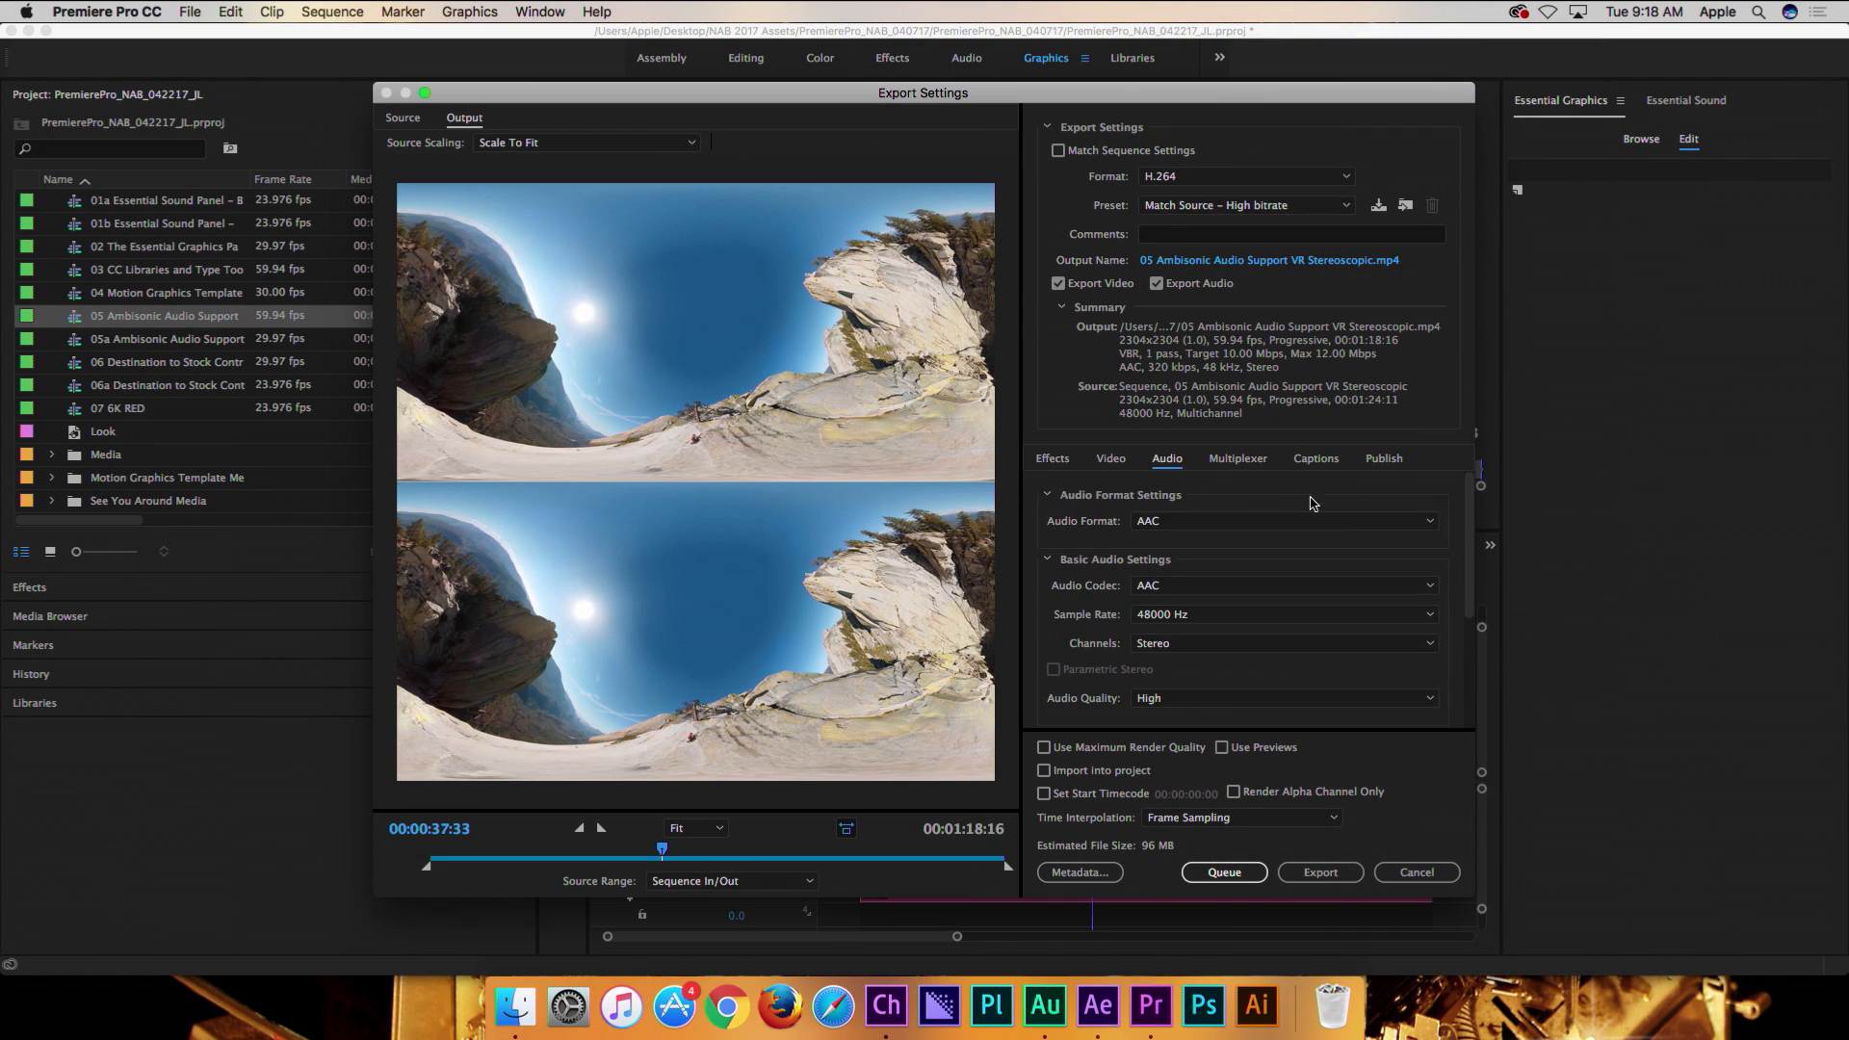
- Set the export's audio channels to 4.0 and flag the audio as Ambisonics
left_click_drag(1470, 552, 1447, 502)
left_click(1205, 644)
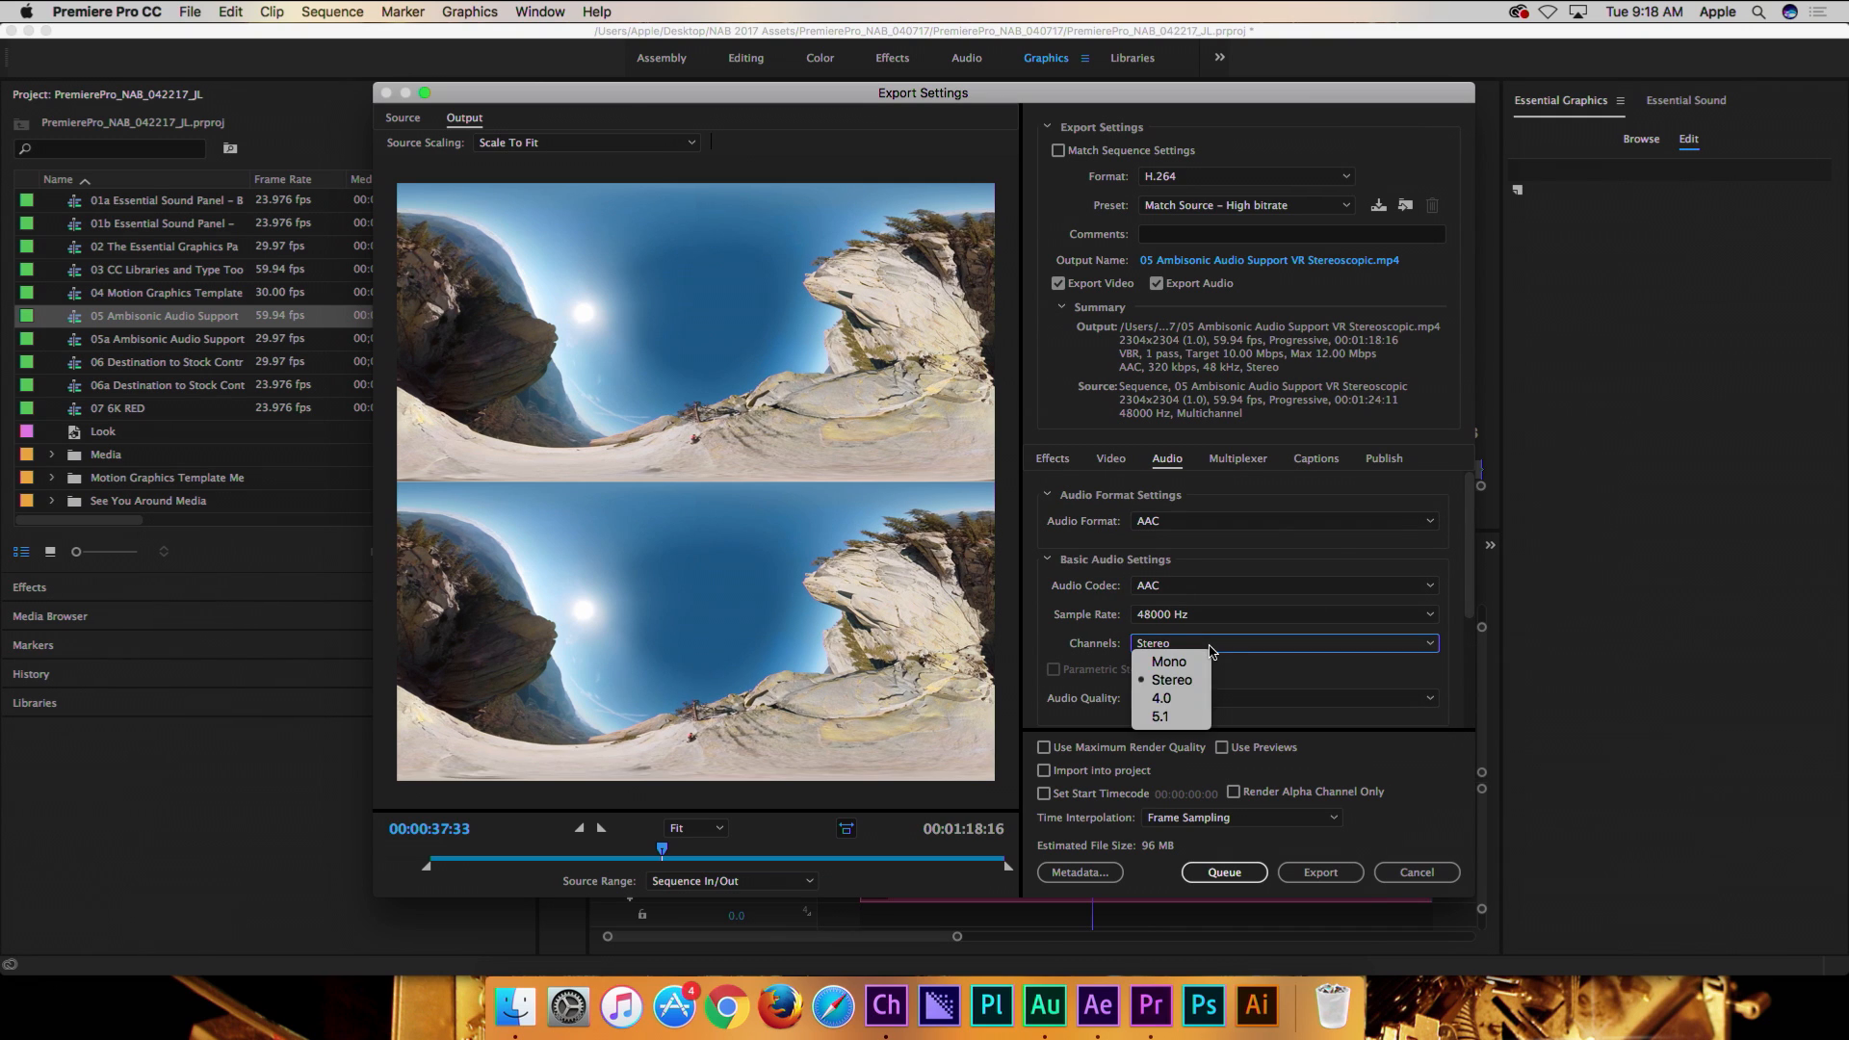
left_click(1189, 707)
left_click_drag(1470, 589, 1466, 736)
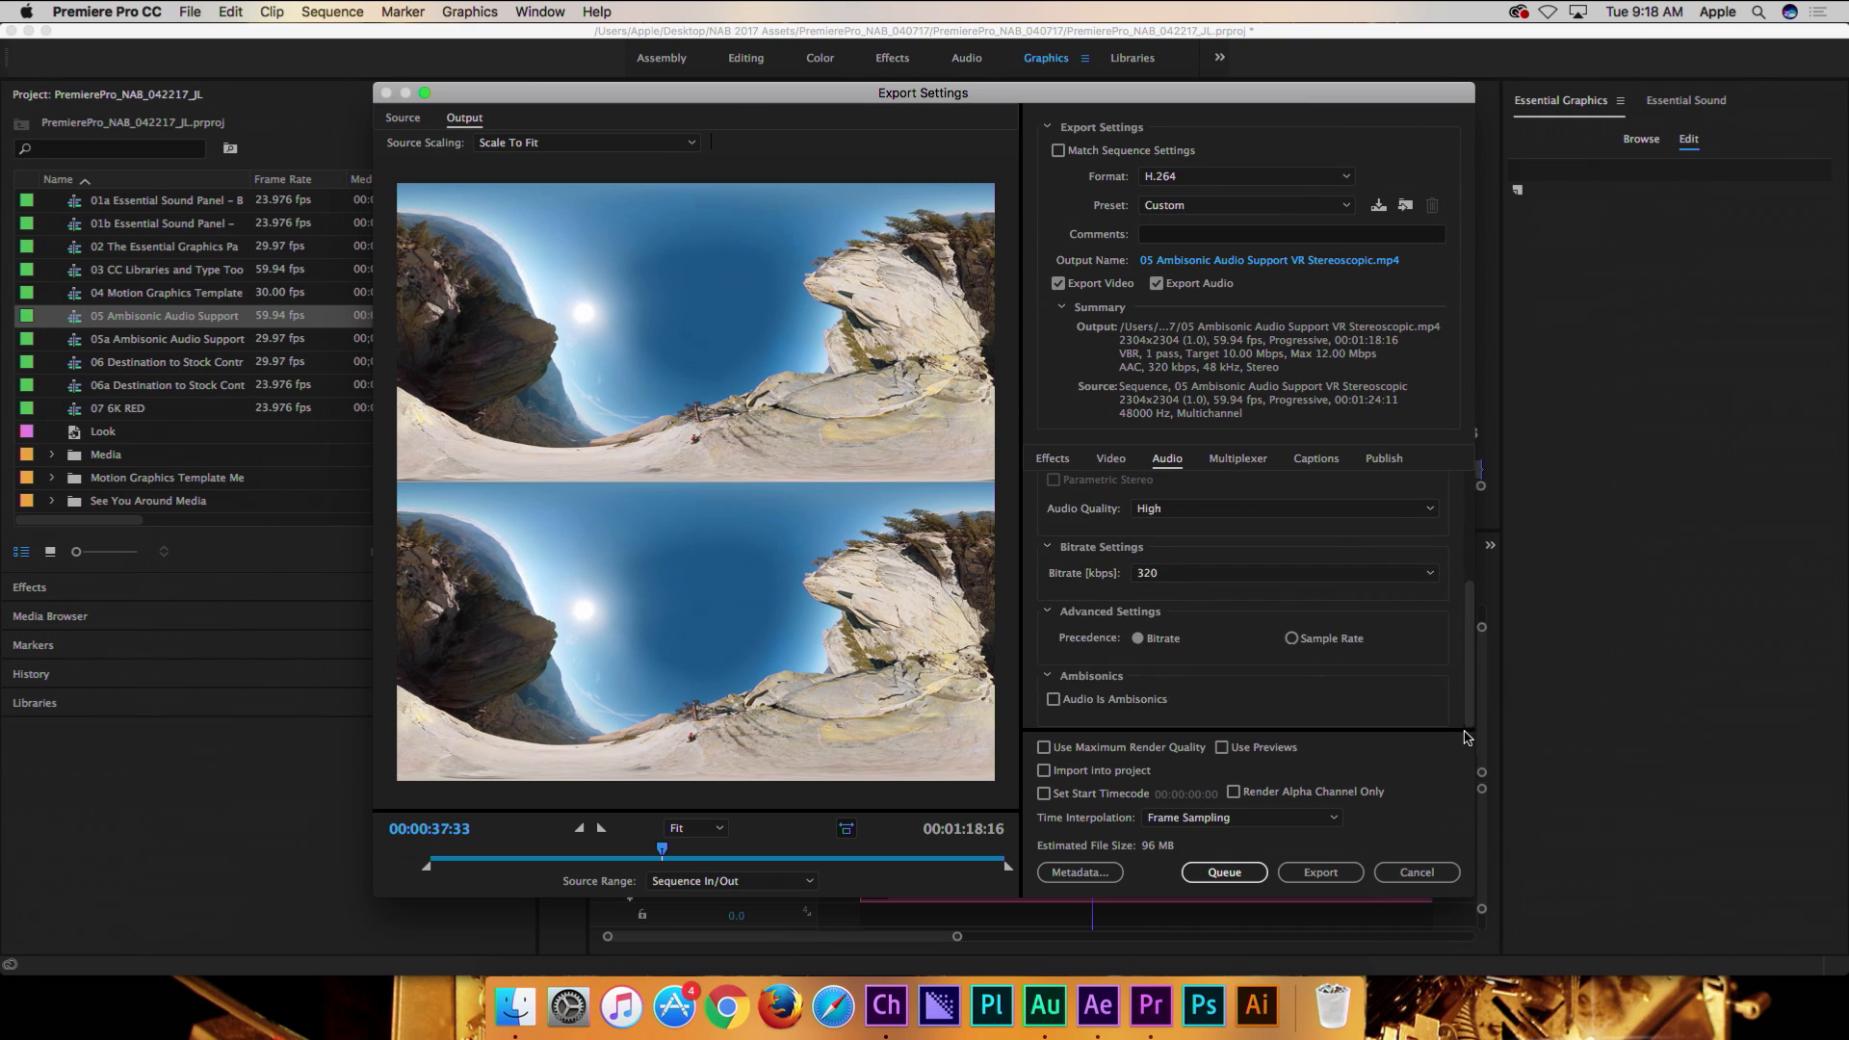
left_click(1053, 700)
- Review the VR presets with Ambisonics and Stereo Audio variants again without choosing one
left_click(1252, 206)
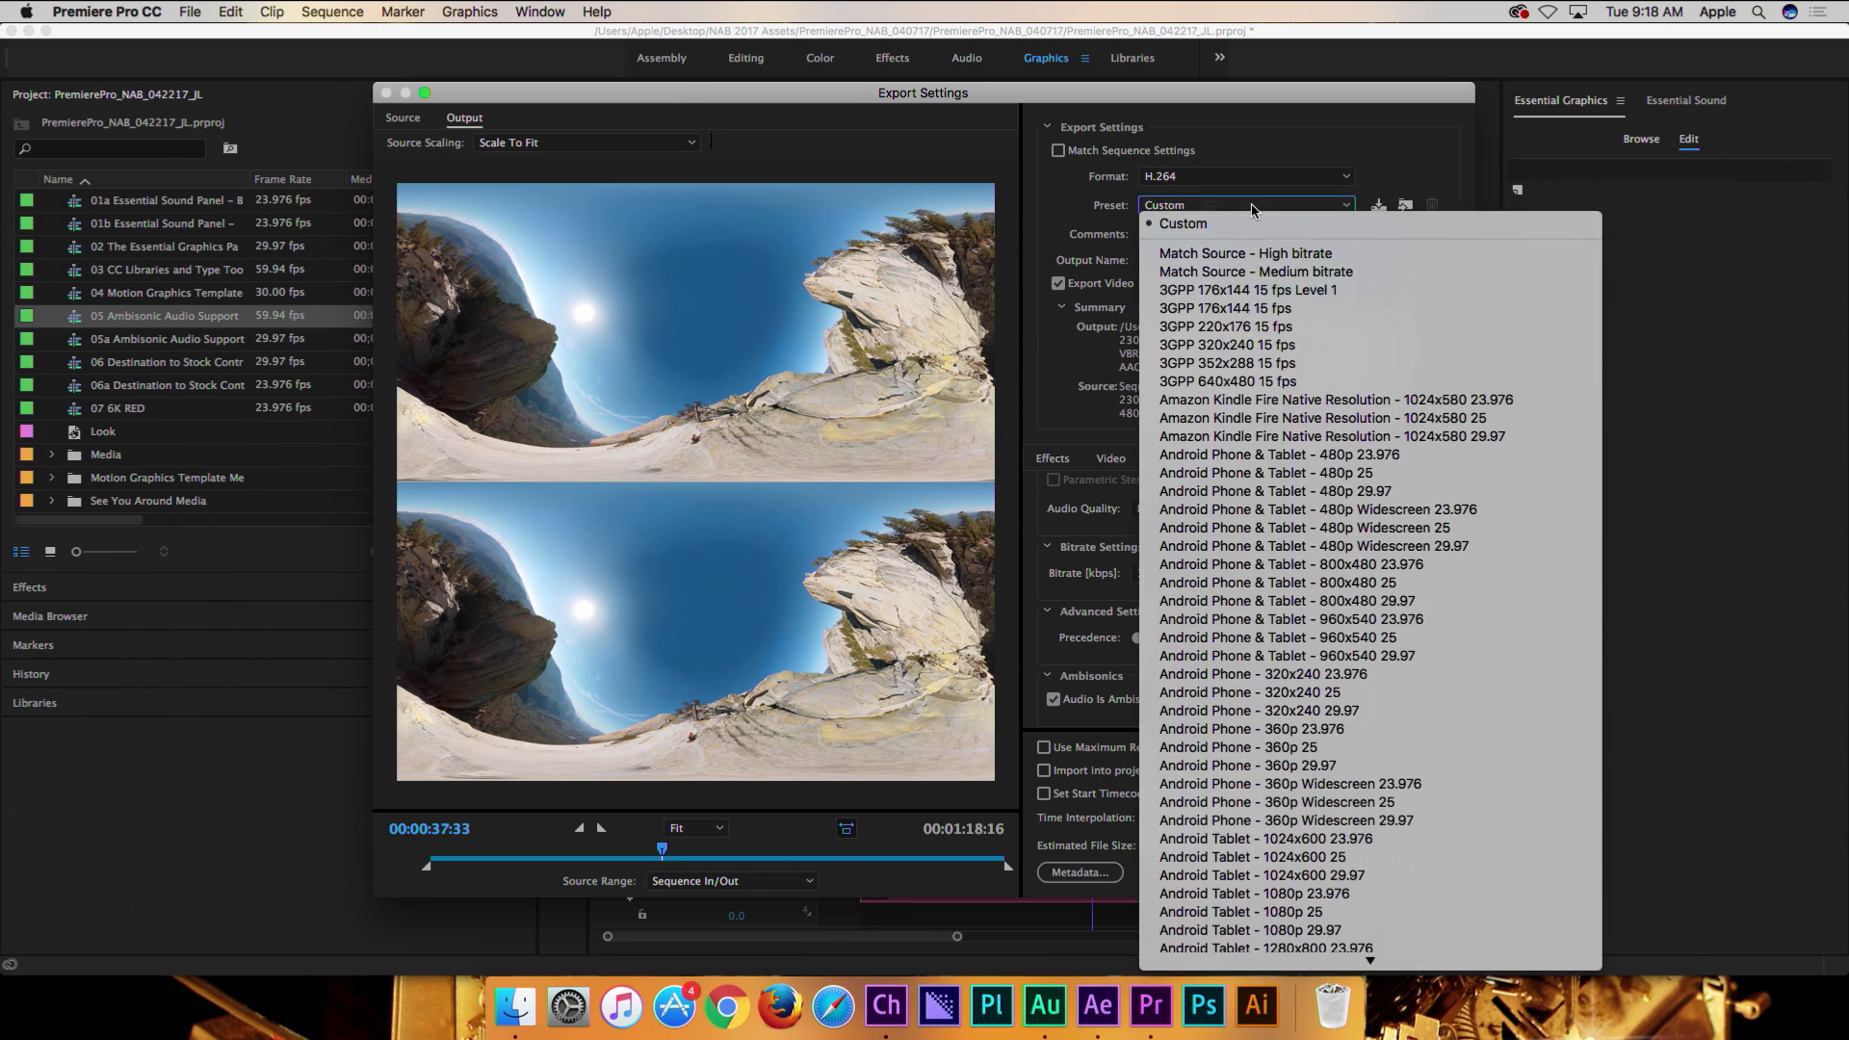
scroll(1333, 677, "down", 3)
scroll(1334, 677, "down", 15)
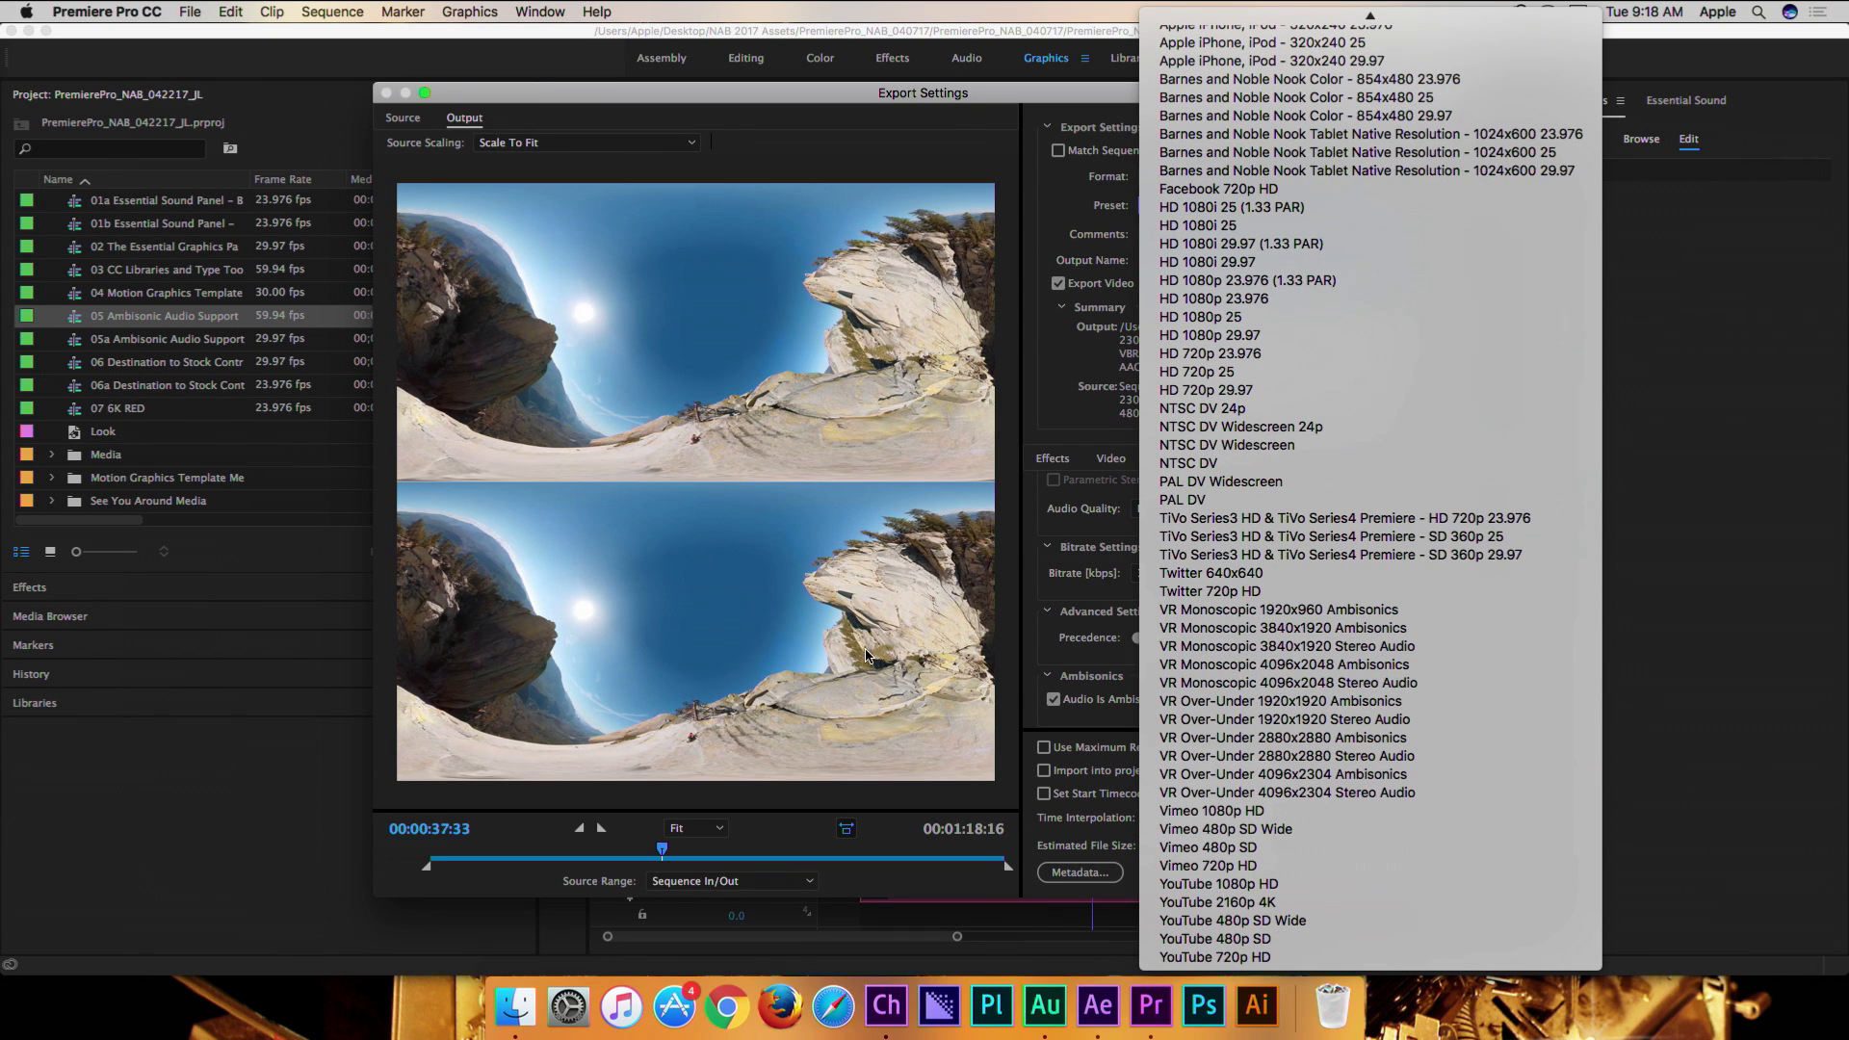
left_click(1033, 640)
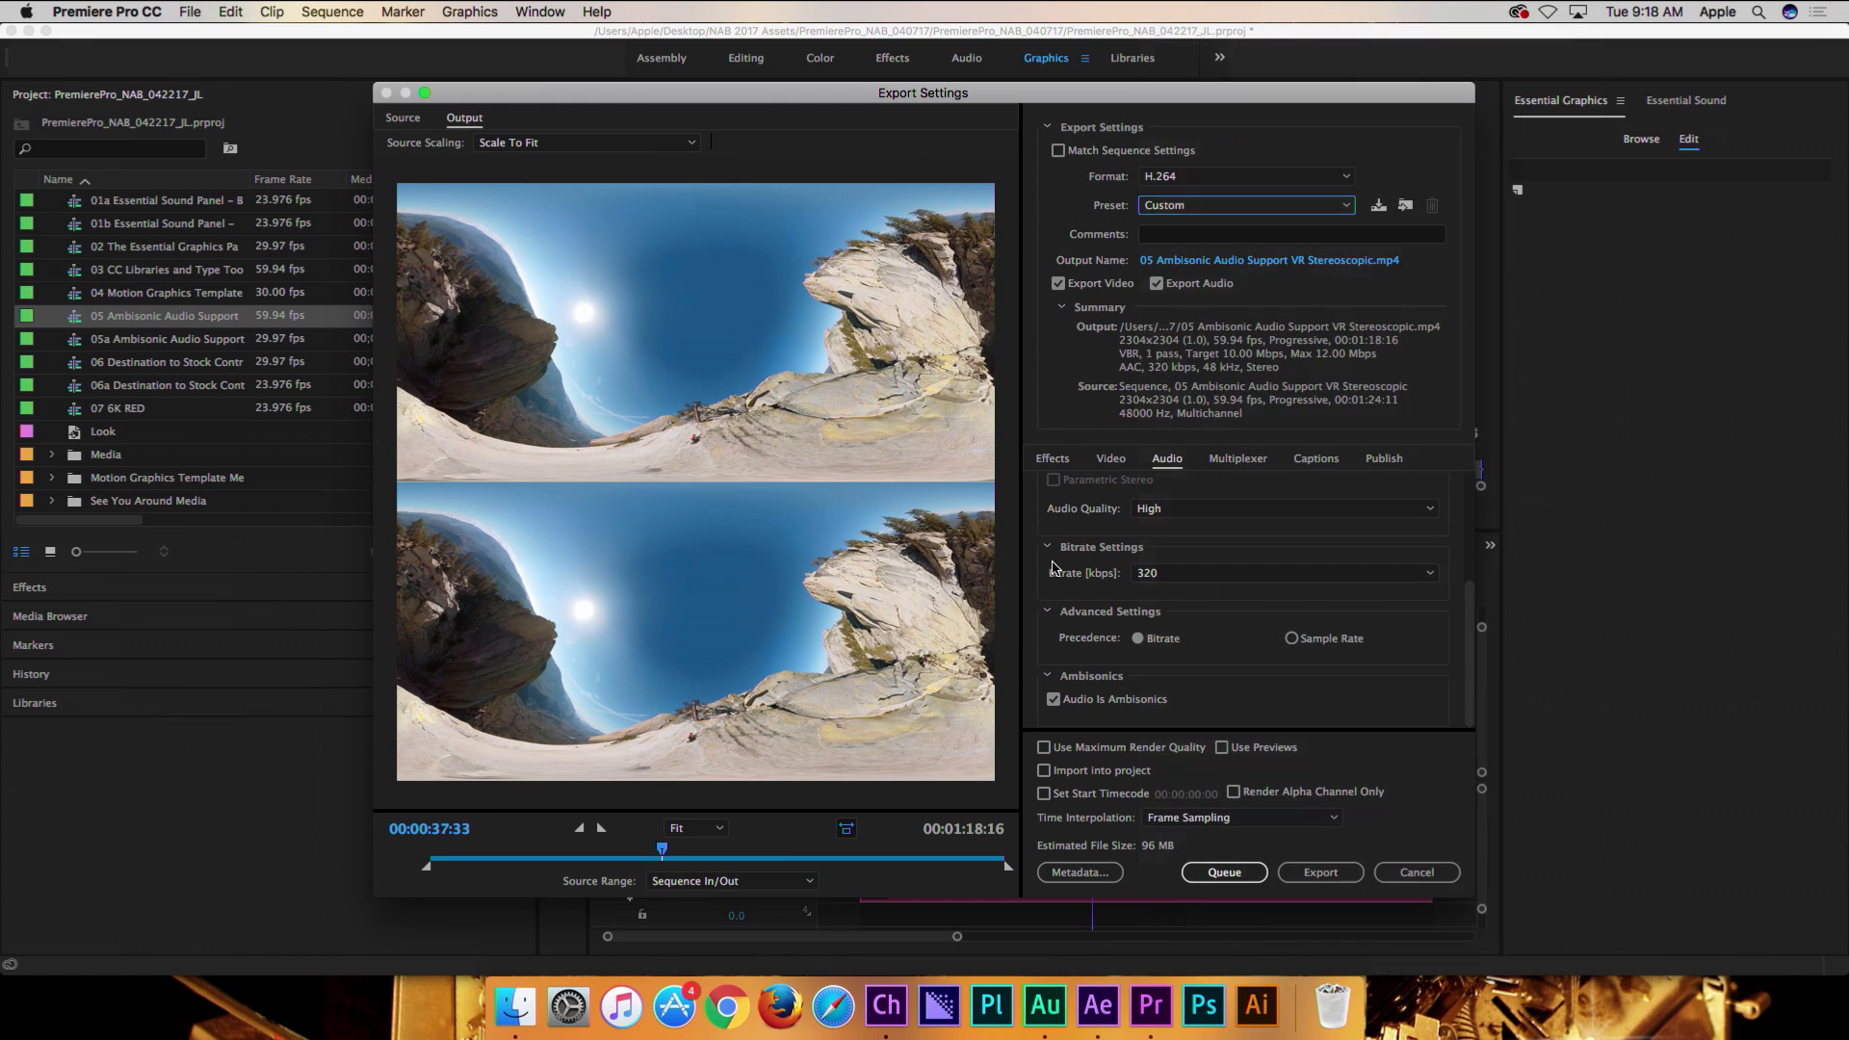
- Check the VR Video options in the export's video settings and cancel the export
left_click(1111, 458)
scroll(1462, 706, "down", 5)
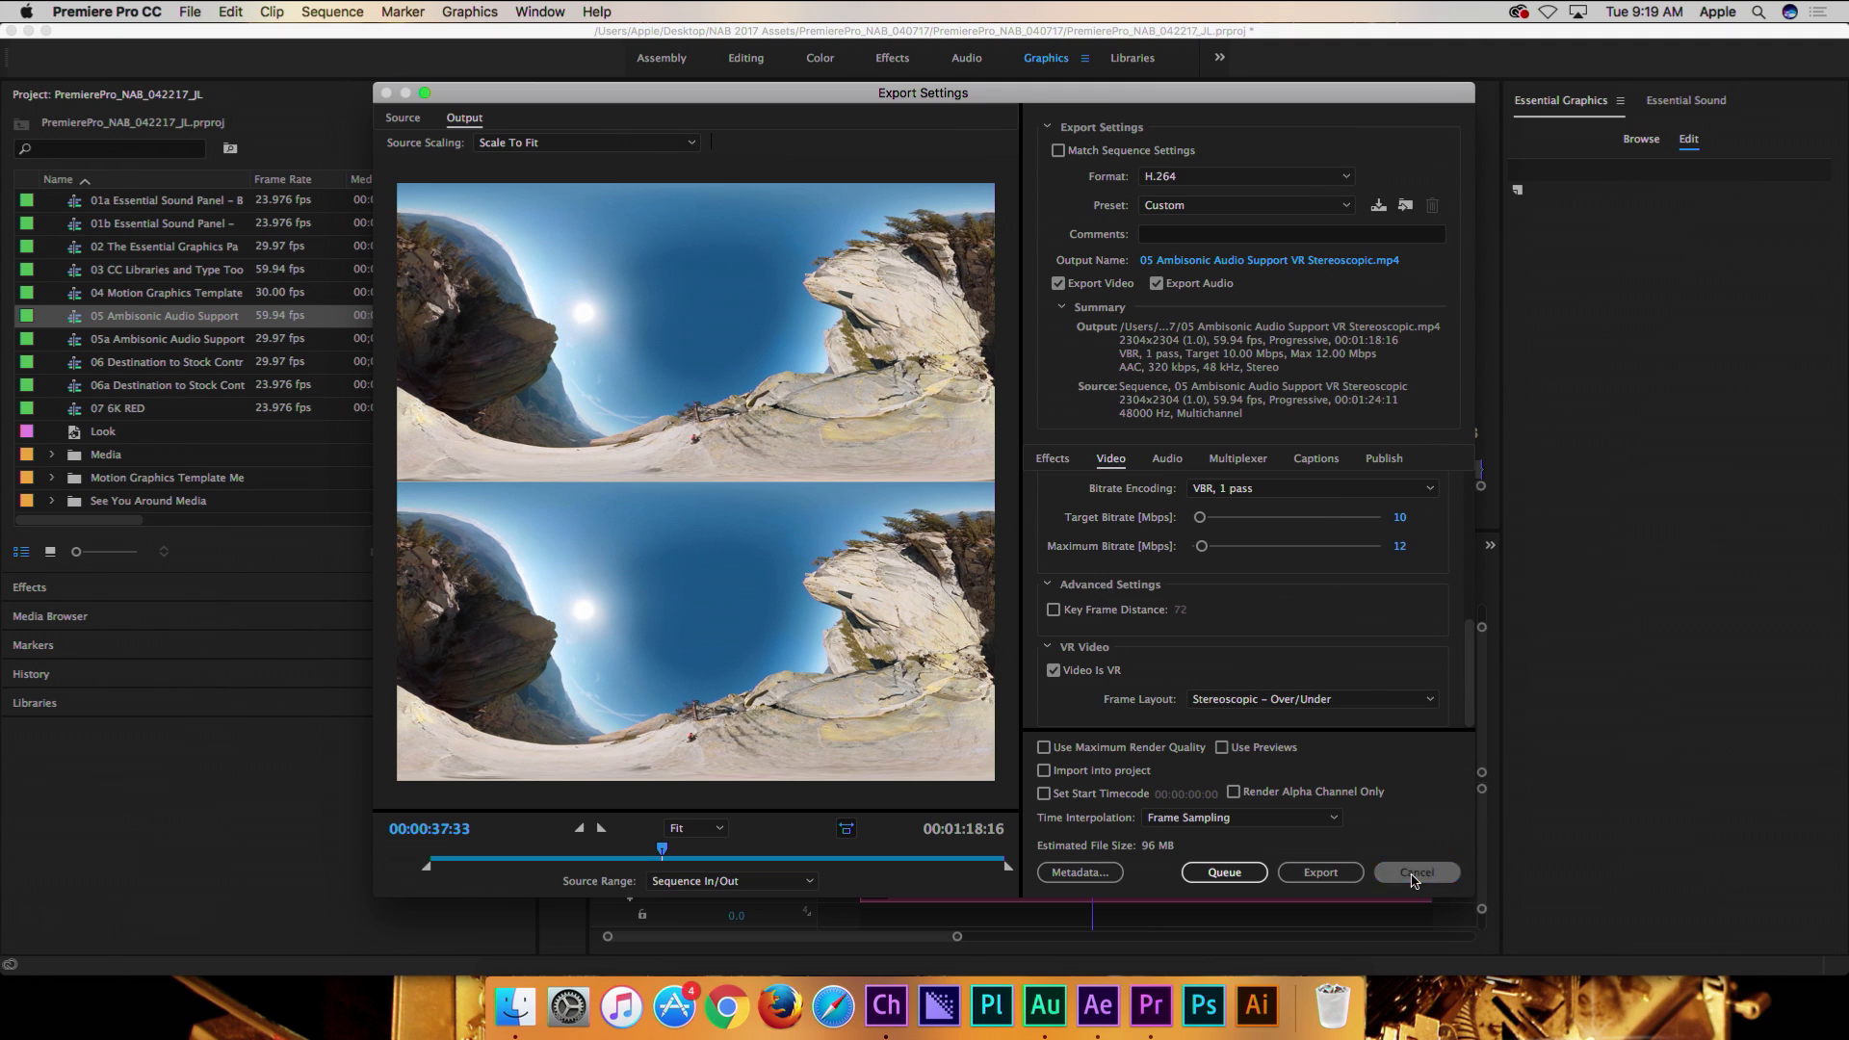
left_click(1413, 874)
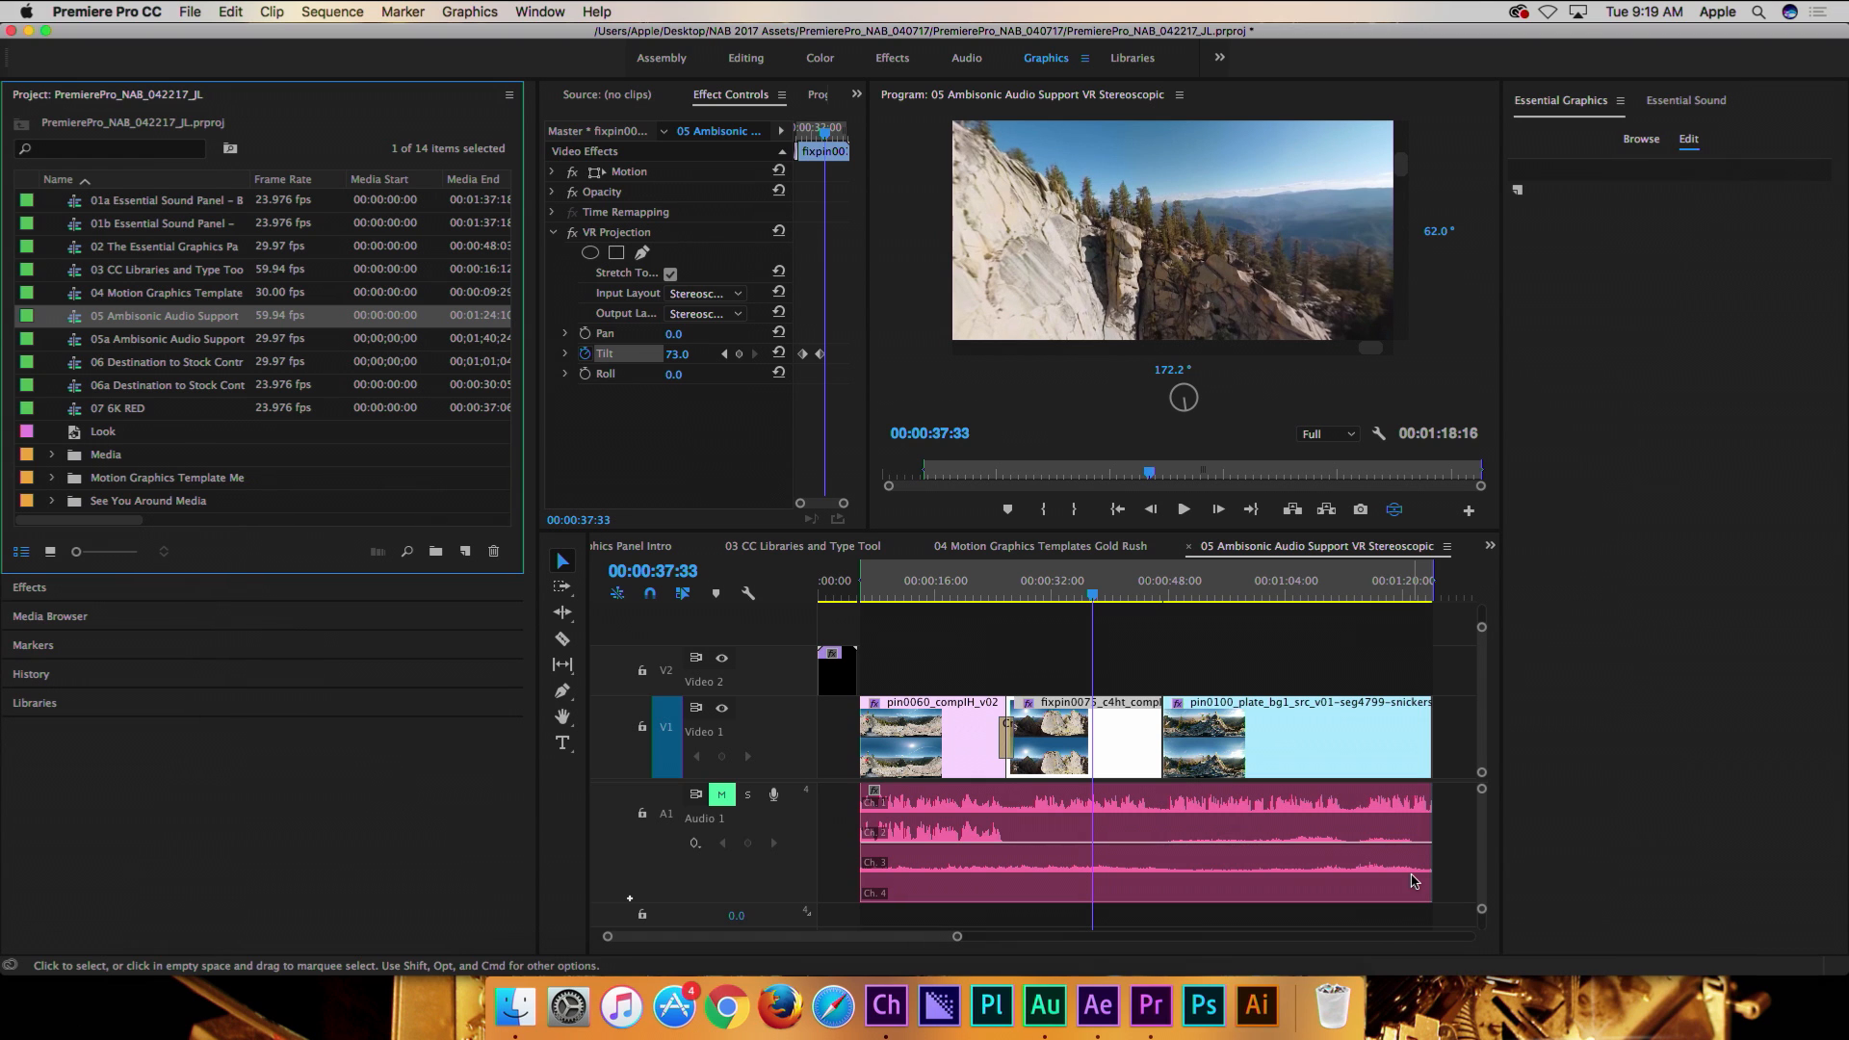
- Switch to After Effects and preview the 01_01_scopes composition with the Lumetri Scopes showing
key("super+Tab")
key("super+Tab")
key("super+Tab")
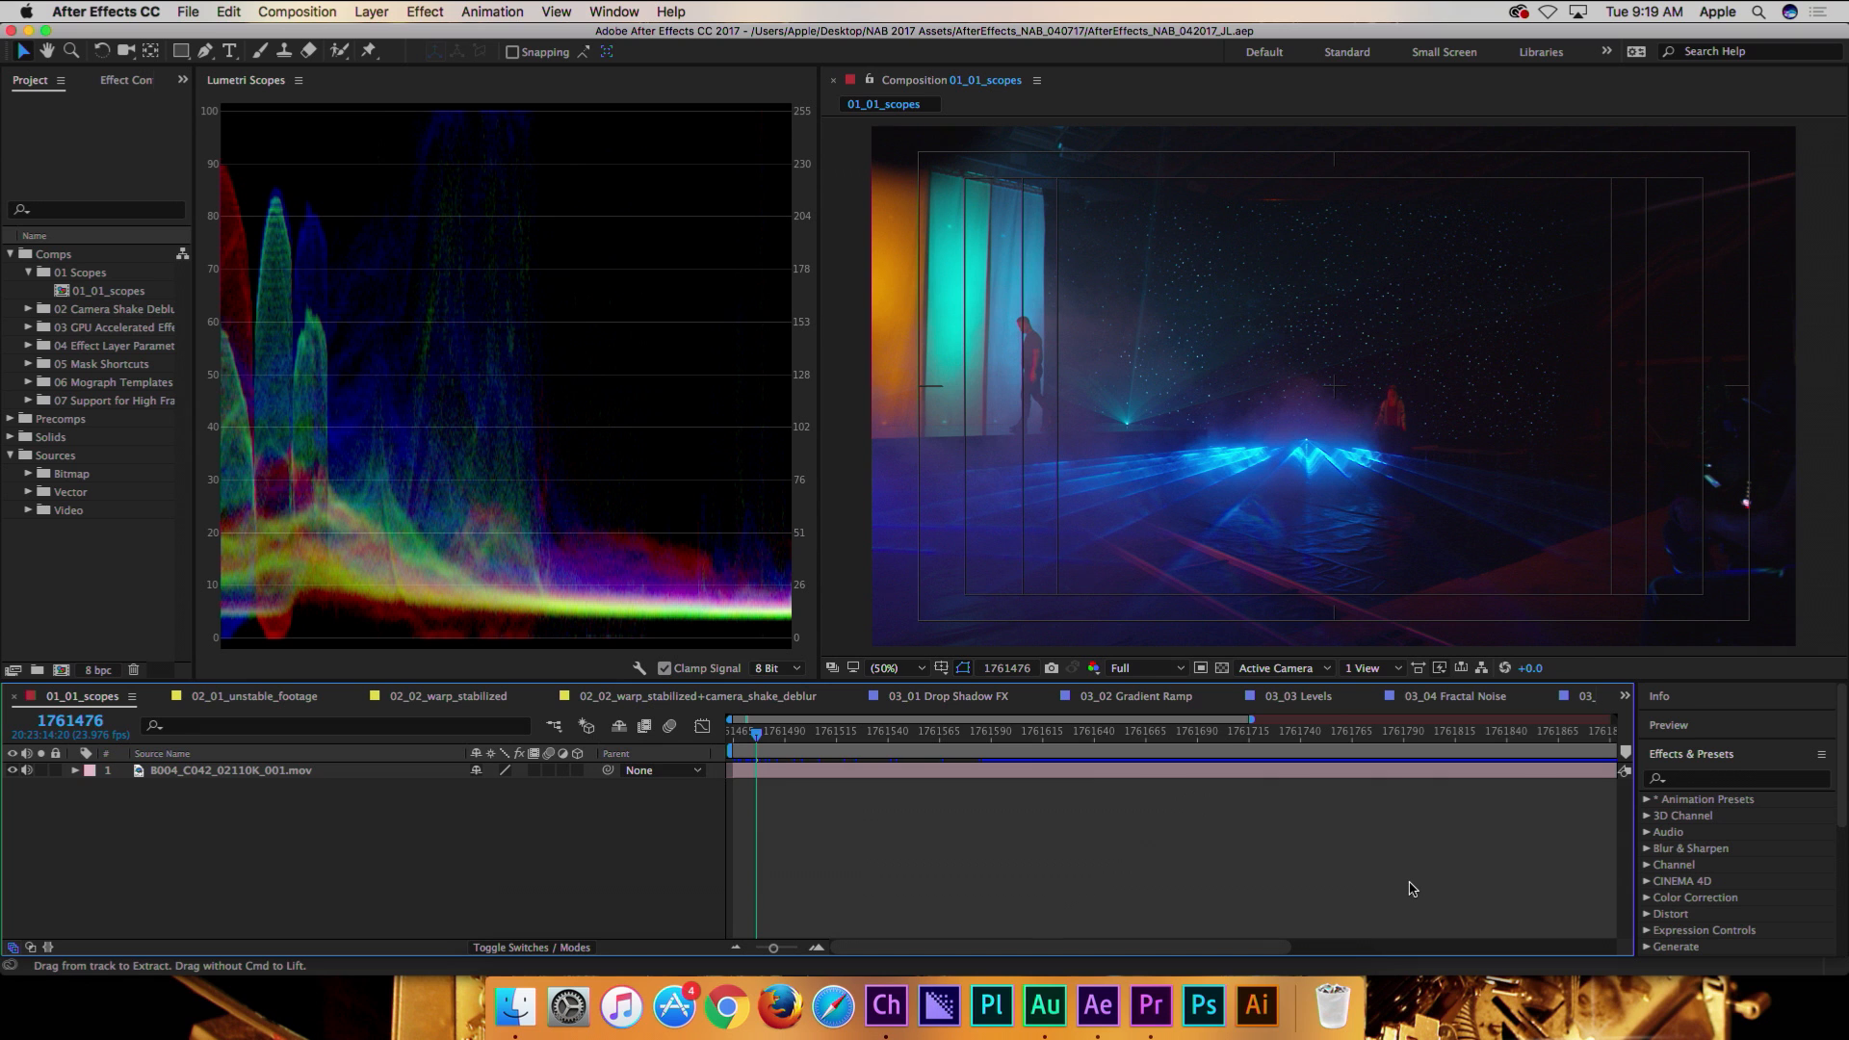
key("space")
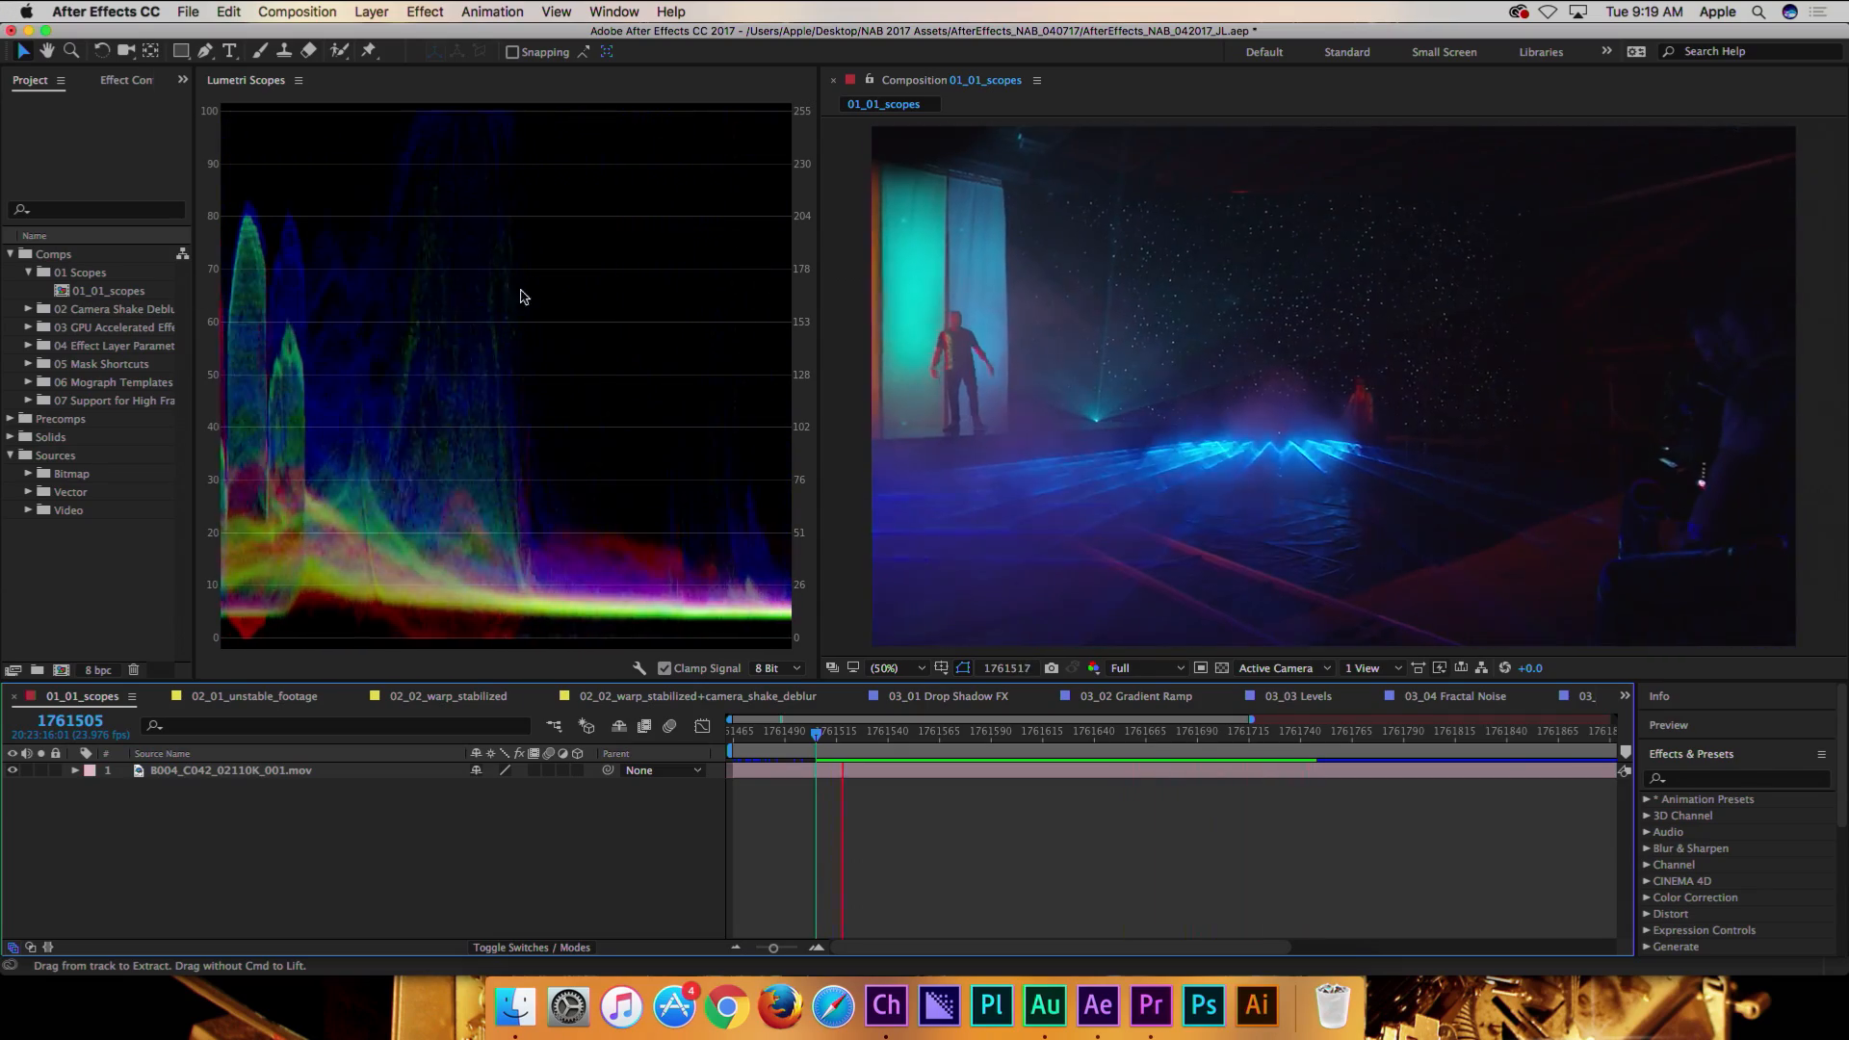
- Look over the Lumetri Scopes presets and type options, and set the waveform type to Luma
left_click(639, 668)
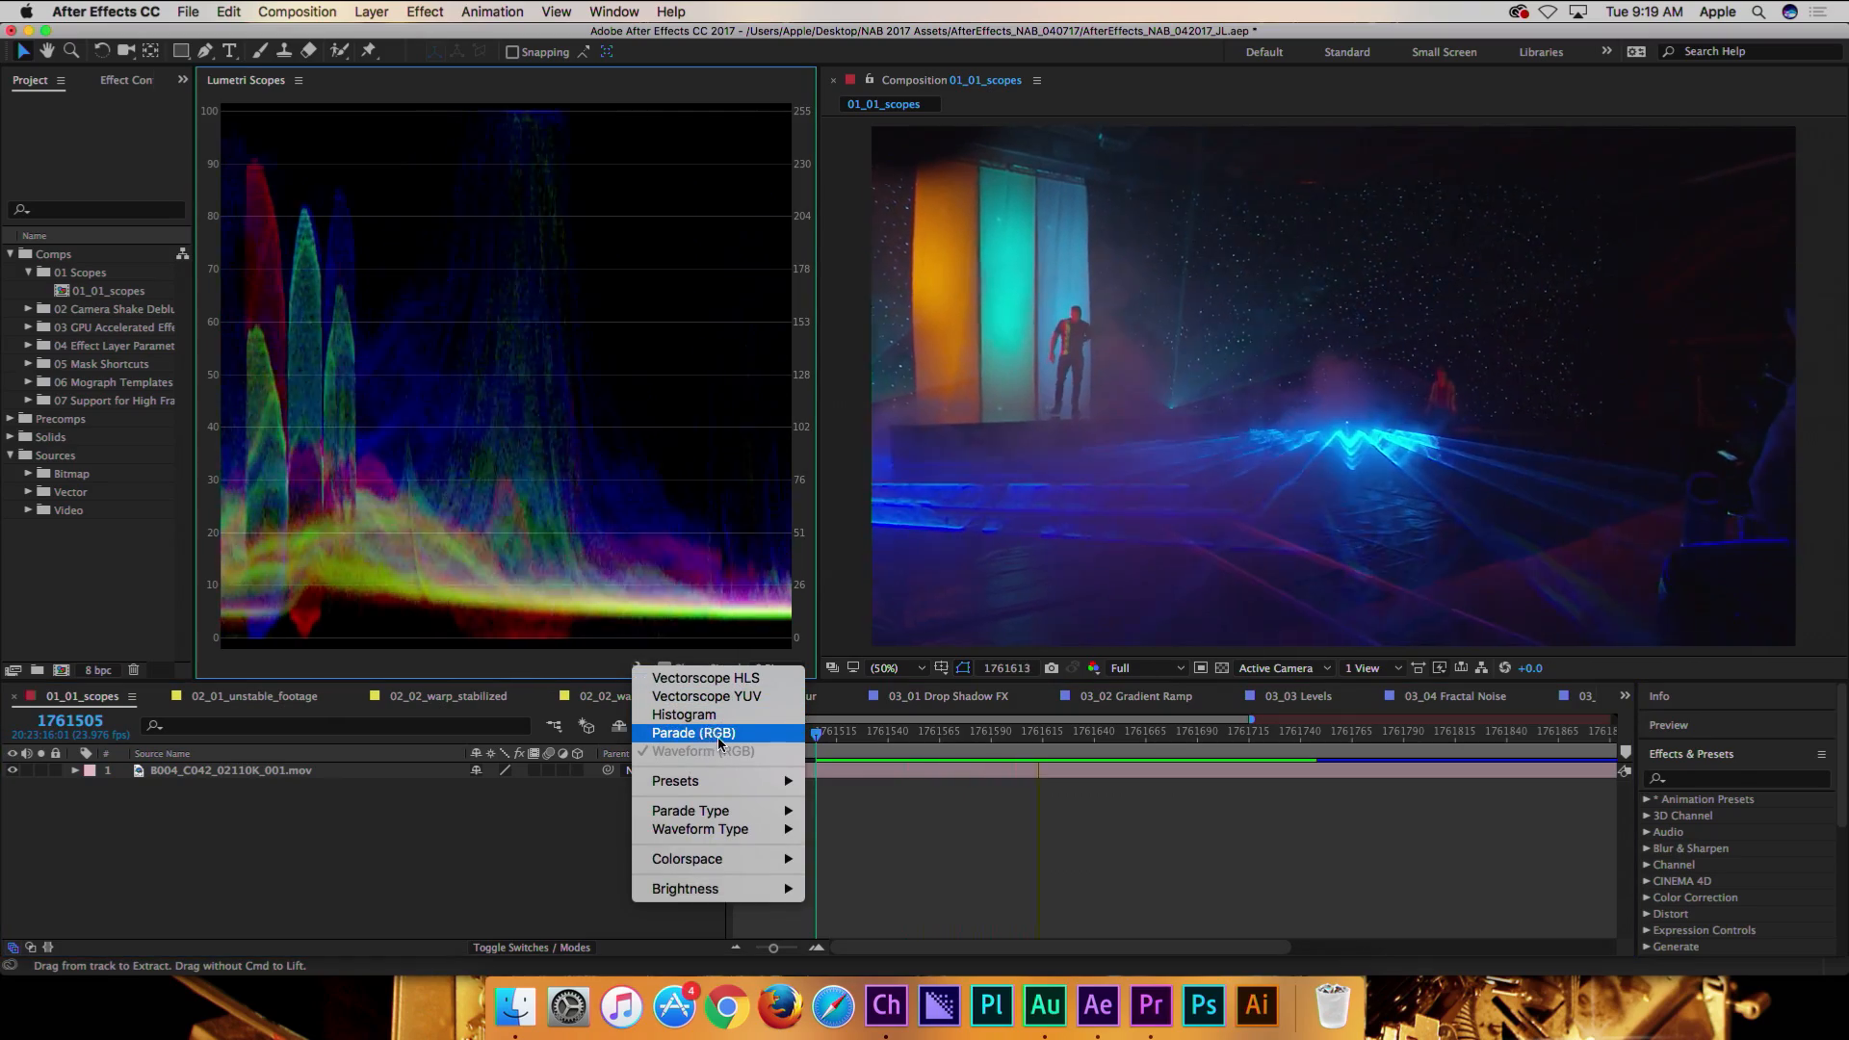
mouse_move(737, 780)
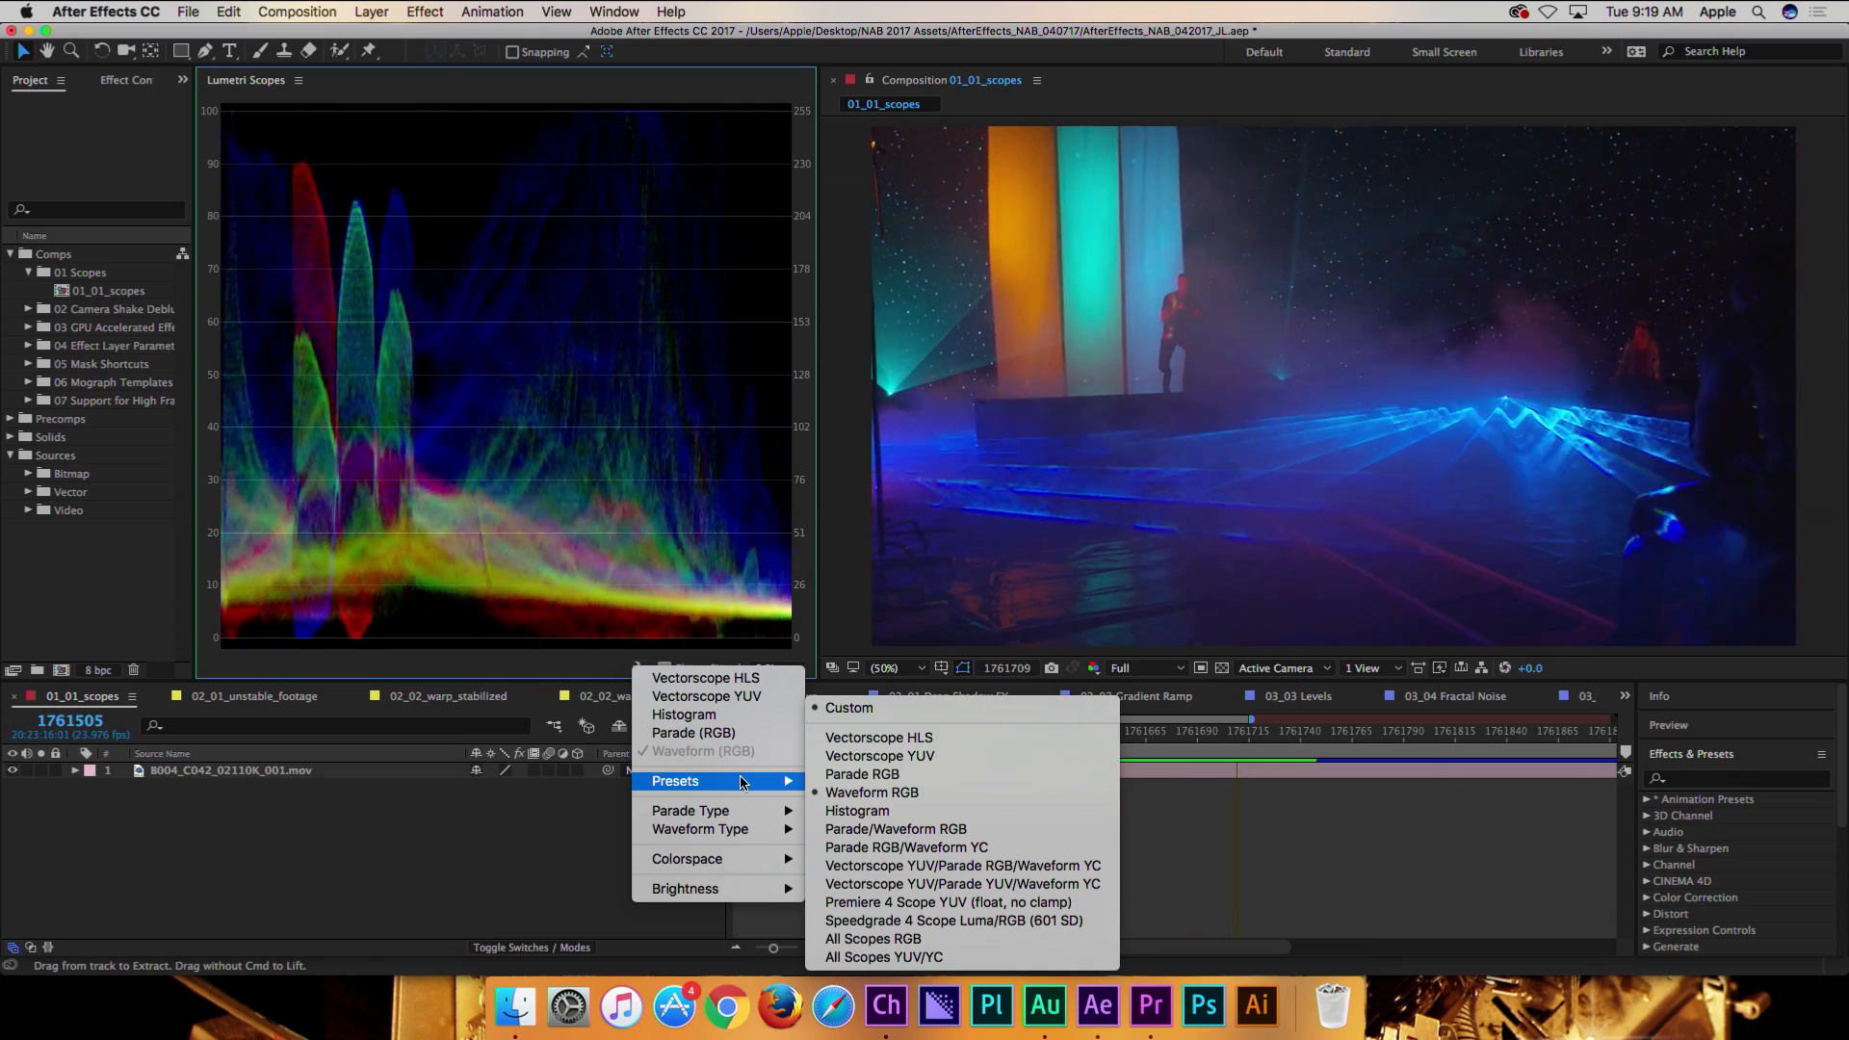
mouse_move(743, 815)
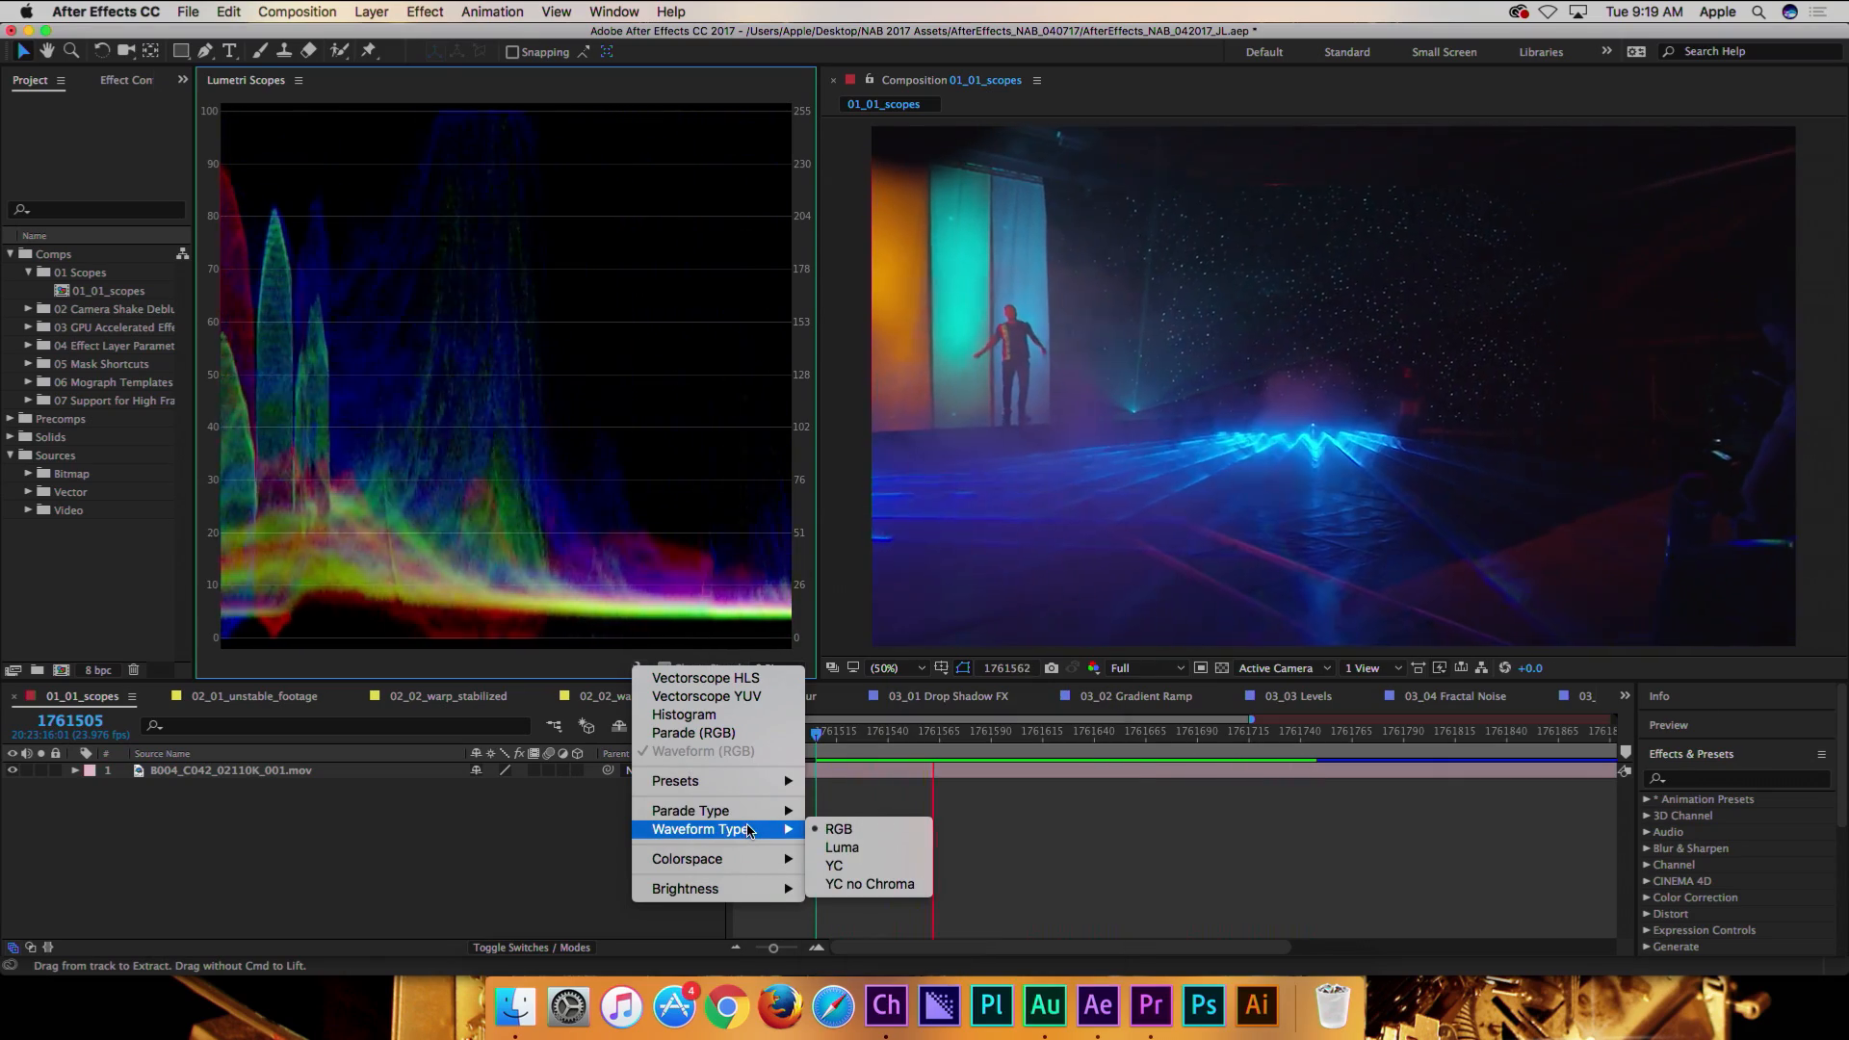
left_click(842, 847)
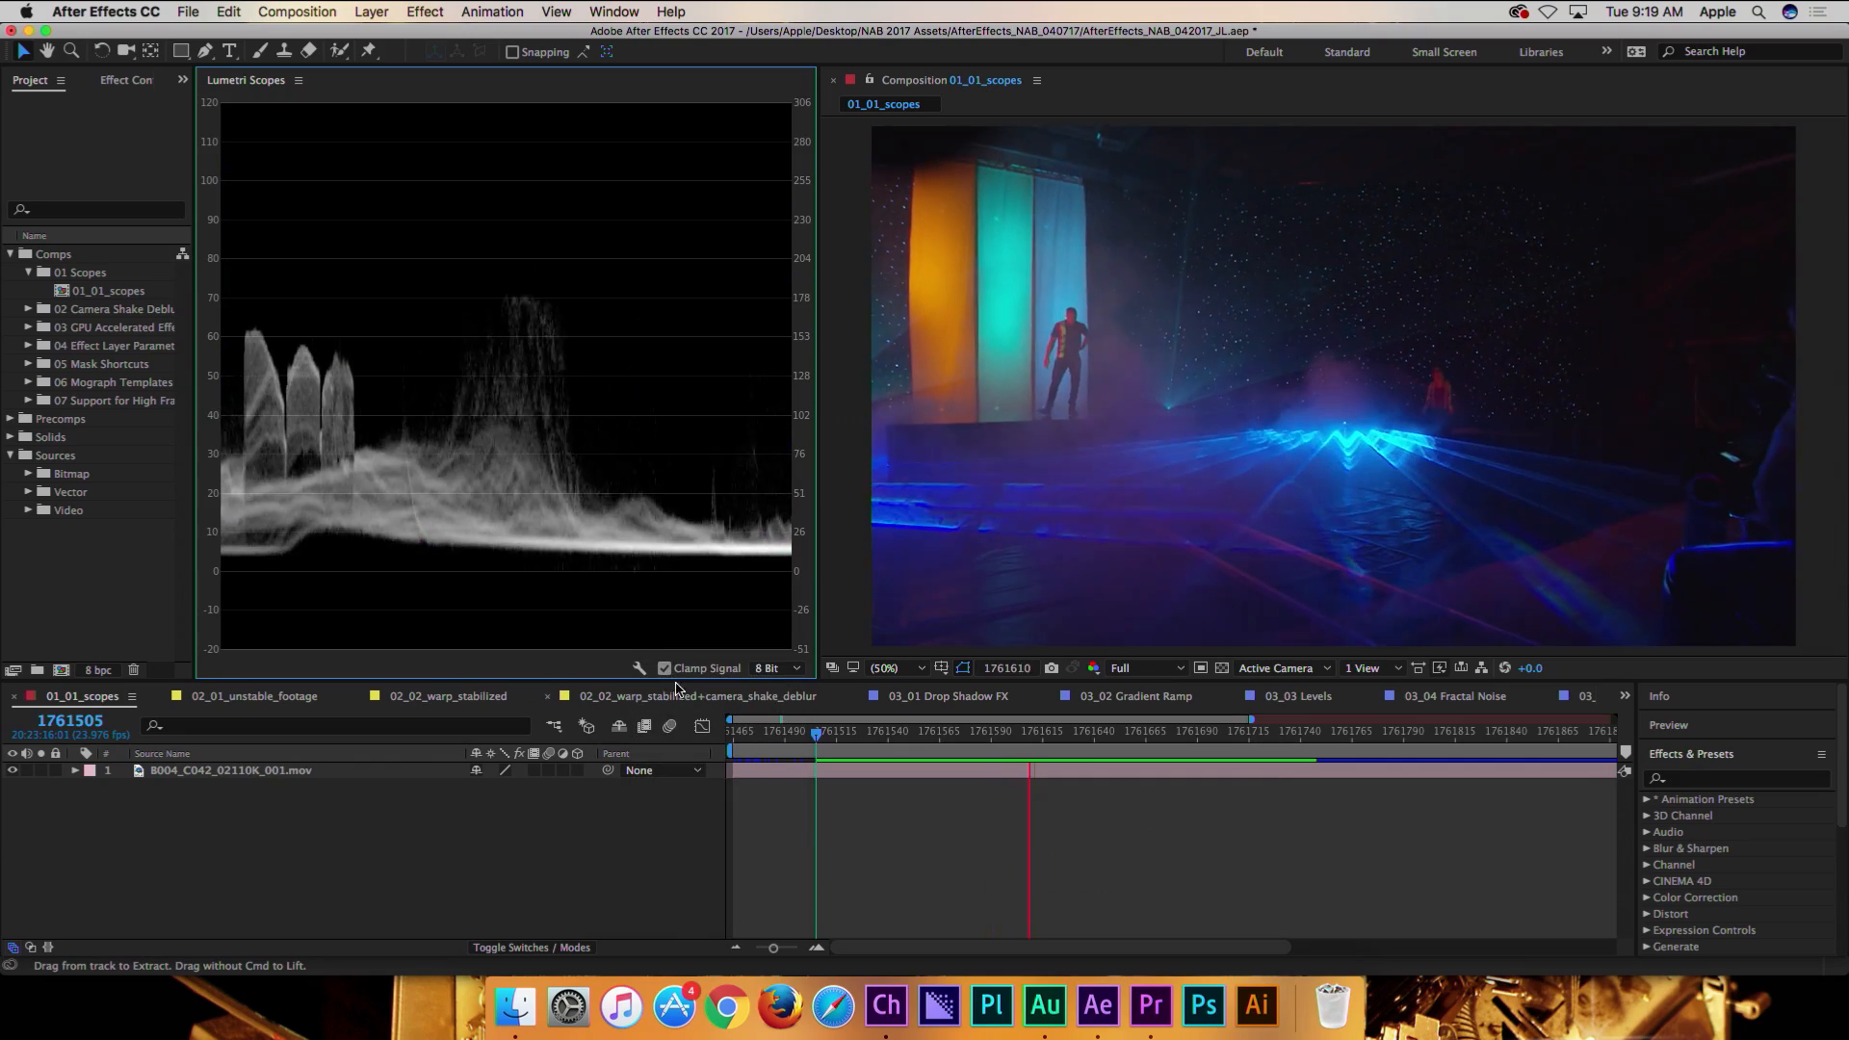
- Set the Lumetri Scopes waveform type back to RGB
left_click(638, 667)
mouse_move(749, 830)
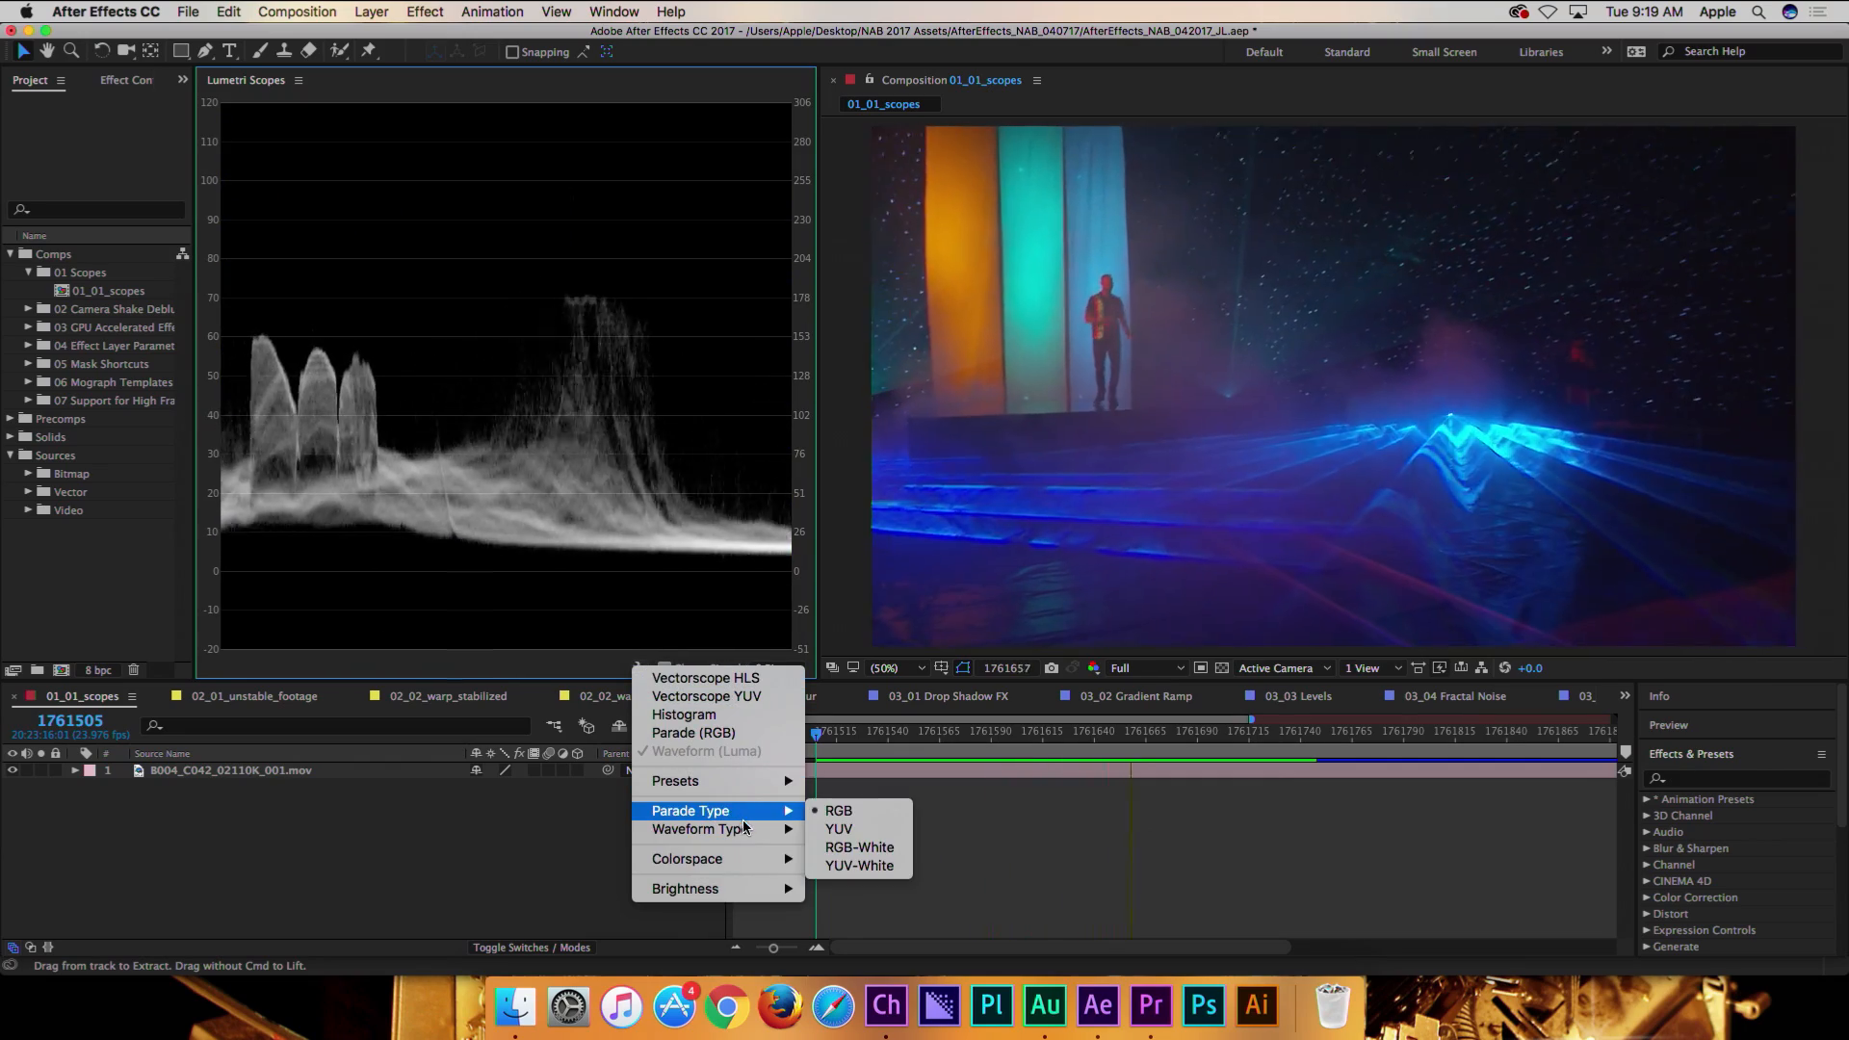
left_click(837, 829)
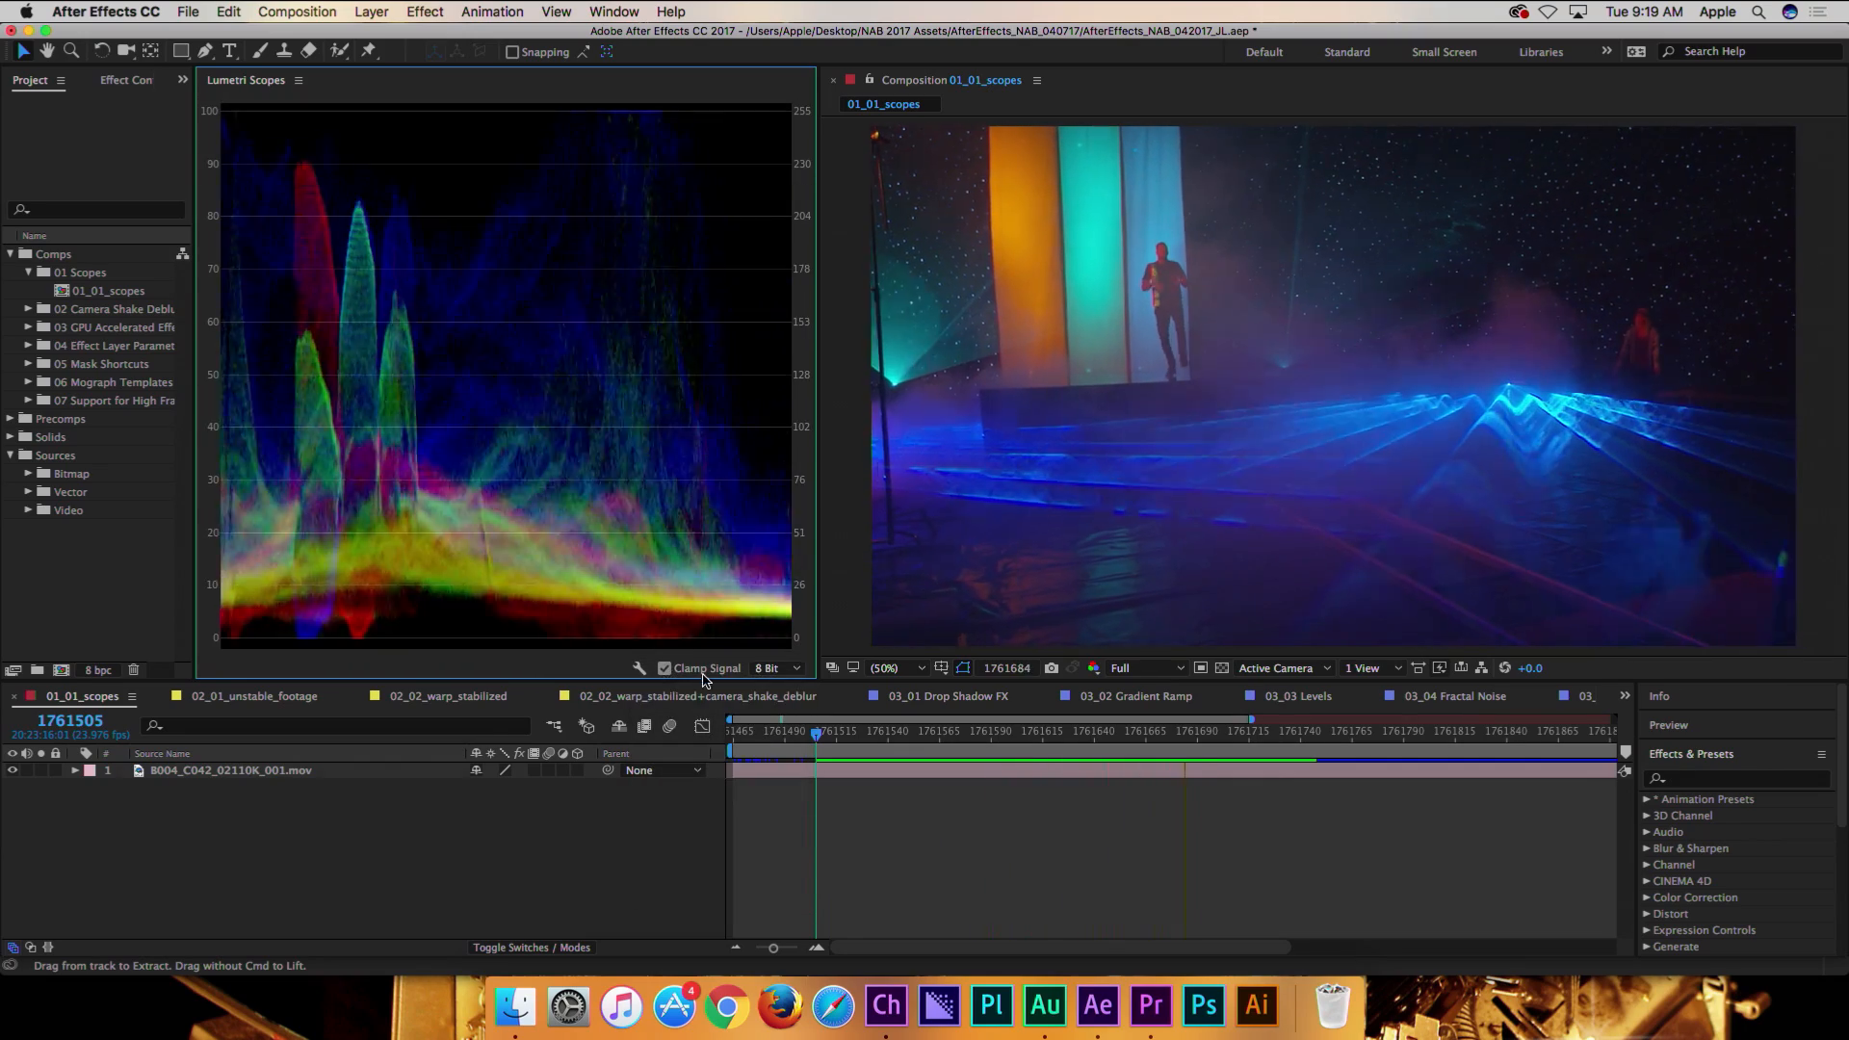
- Look through the Lumetri Scopes Colorspace and Brightness options and stop the composition preview
left_click(640, 668)
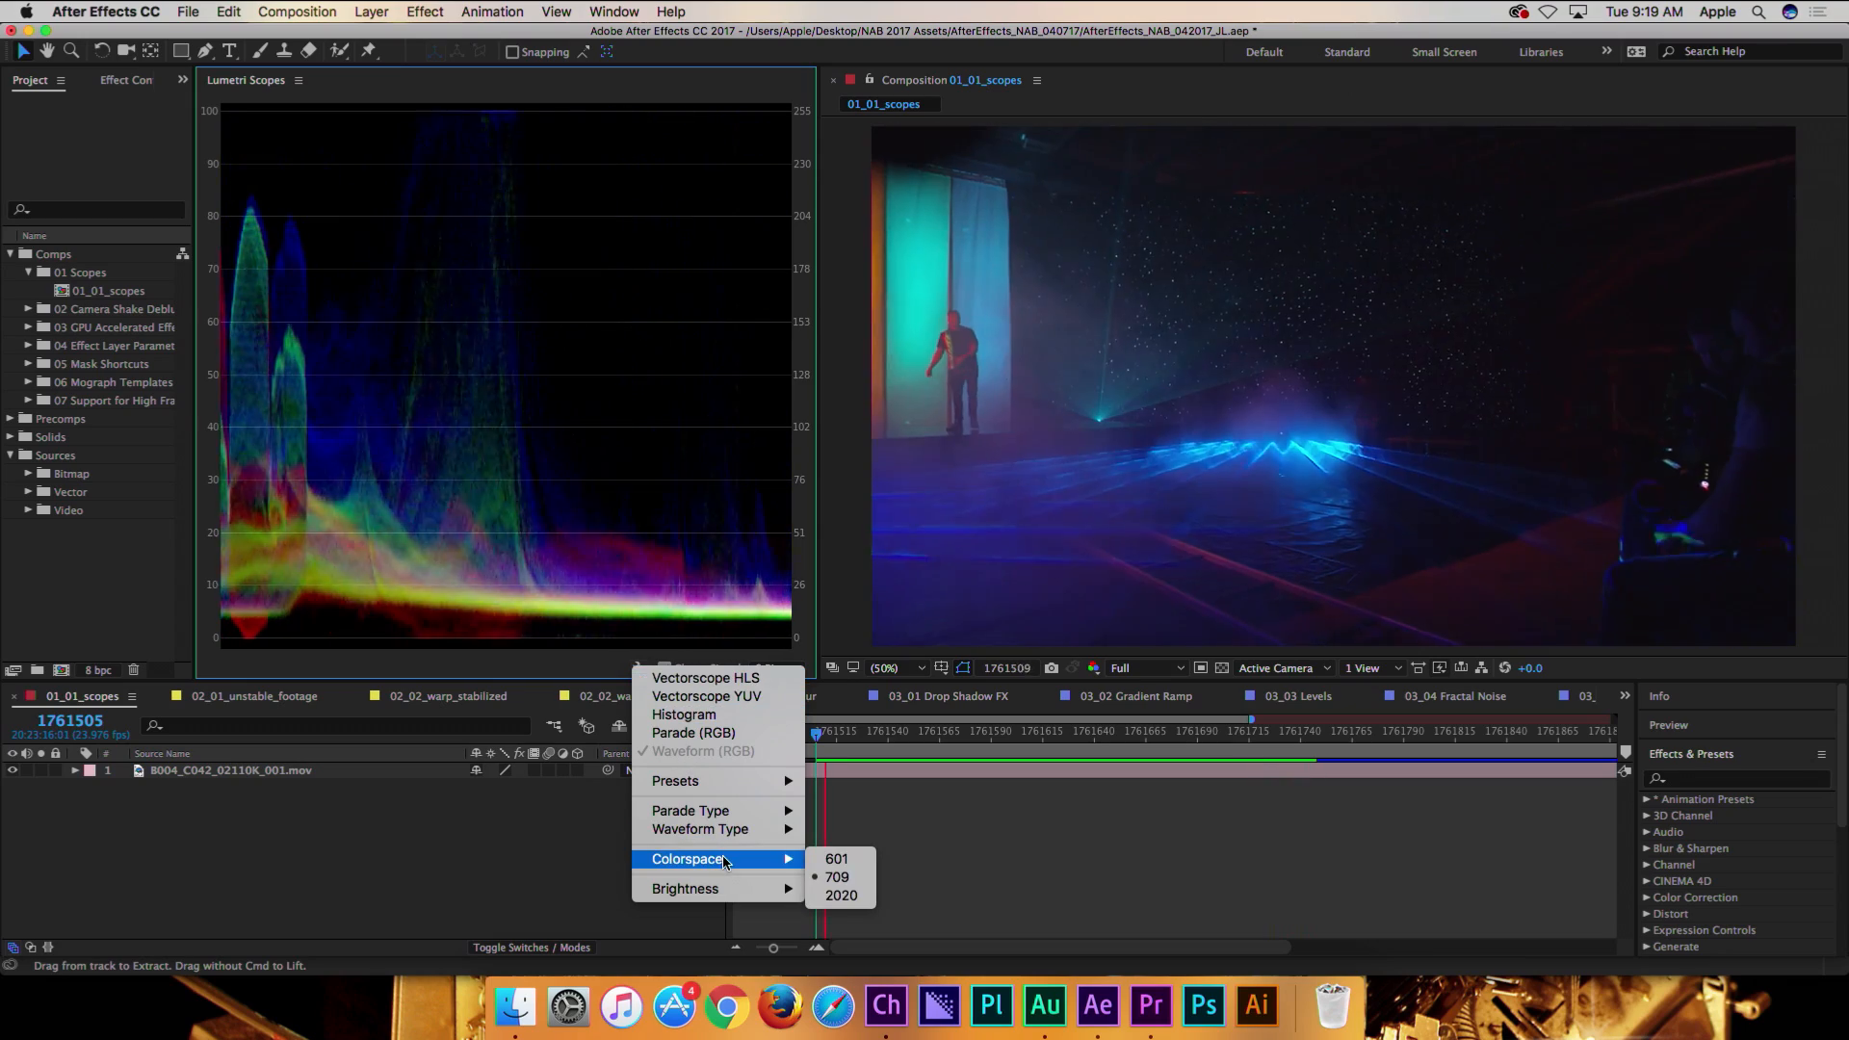
mouse_move(740, 887)
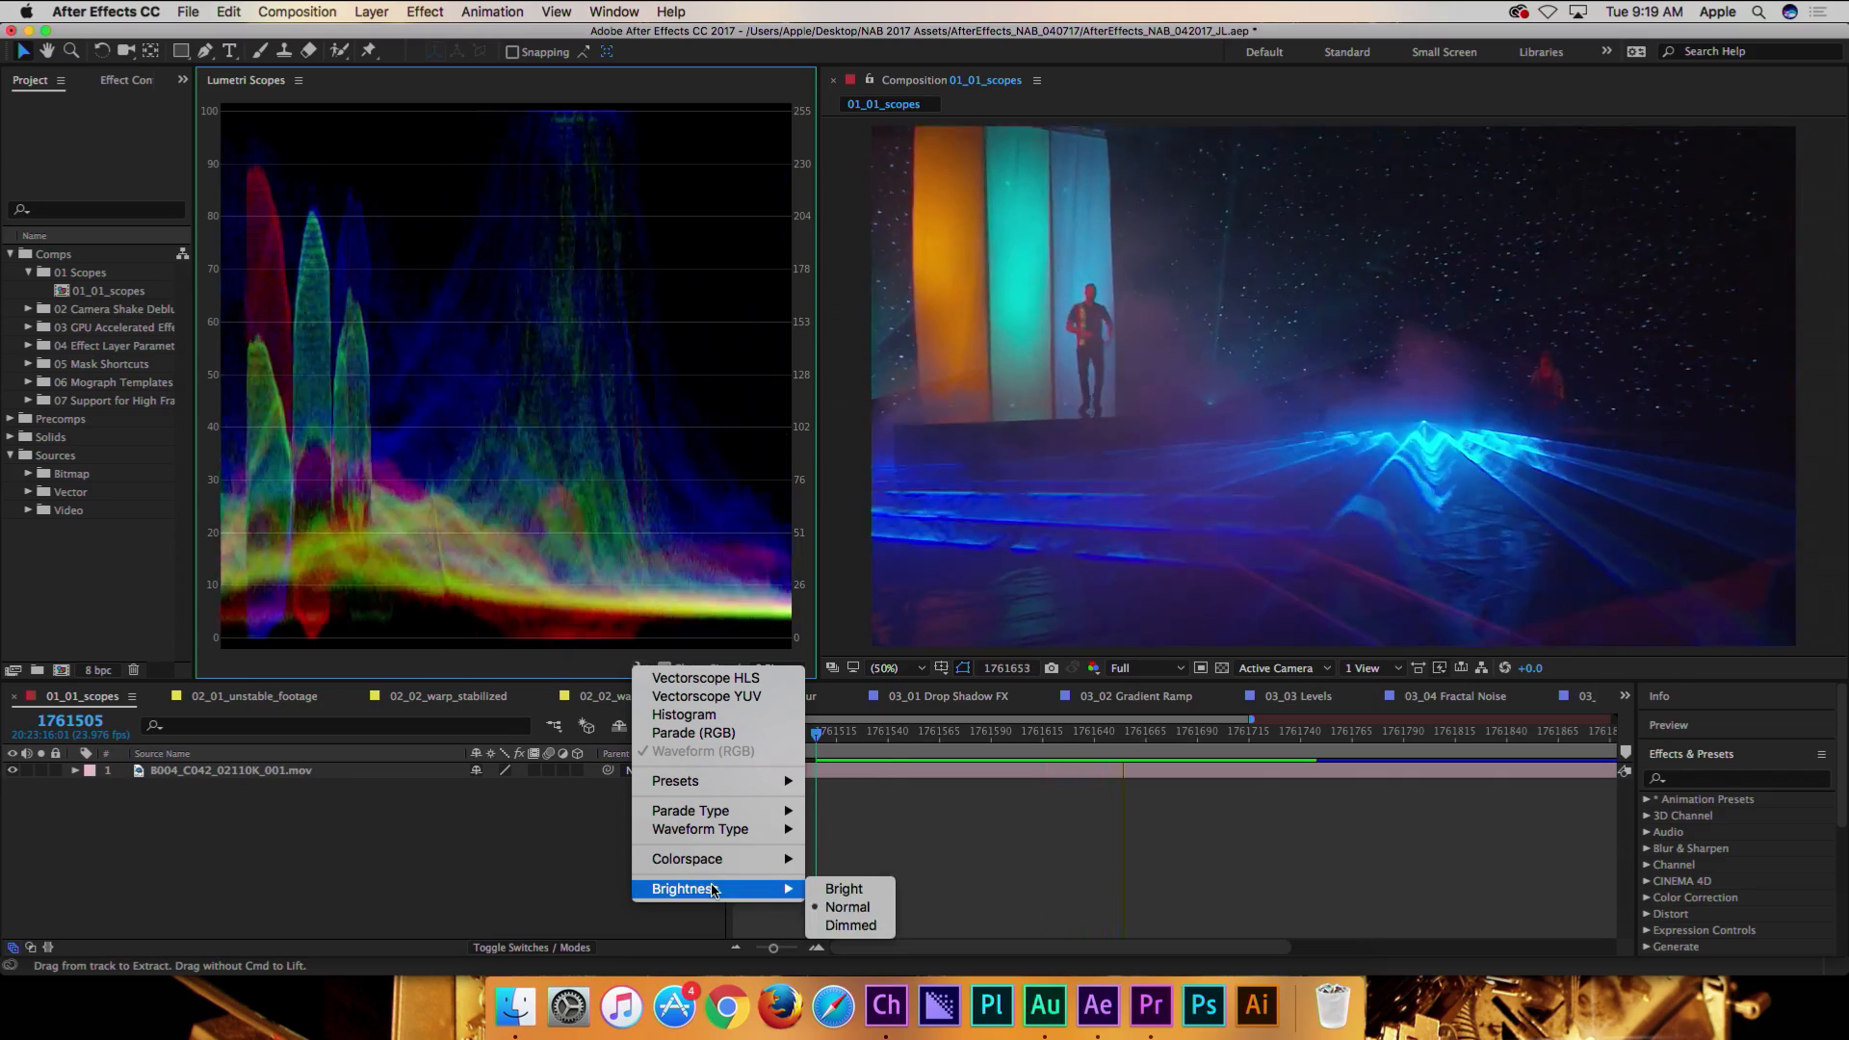
left_click(564, 682)
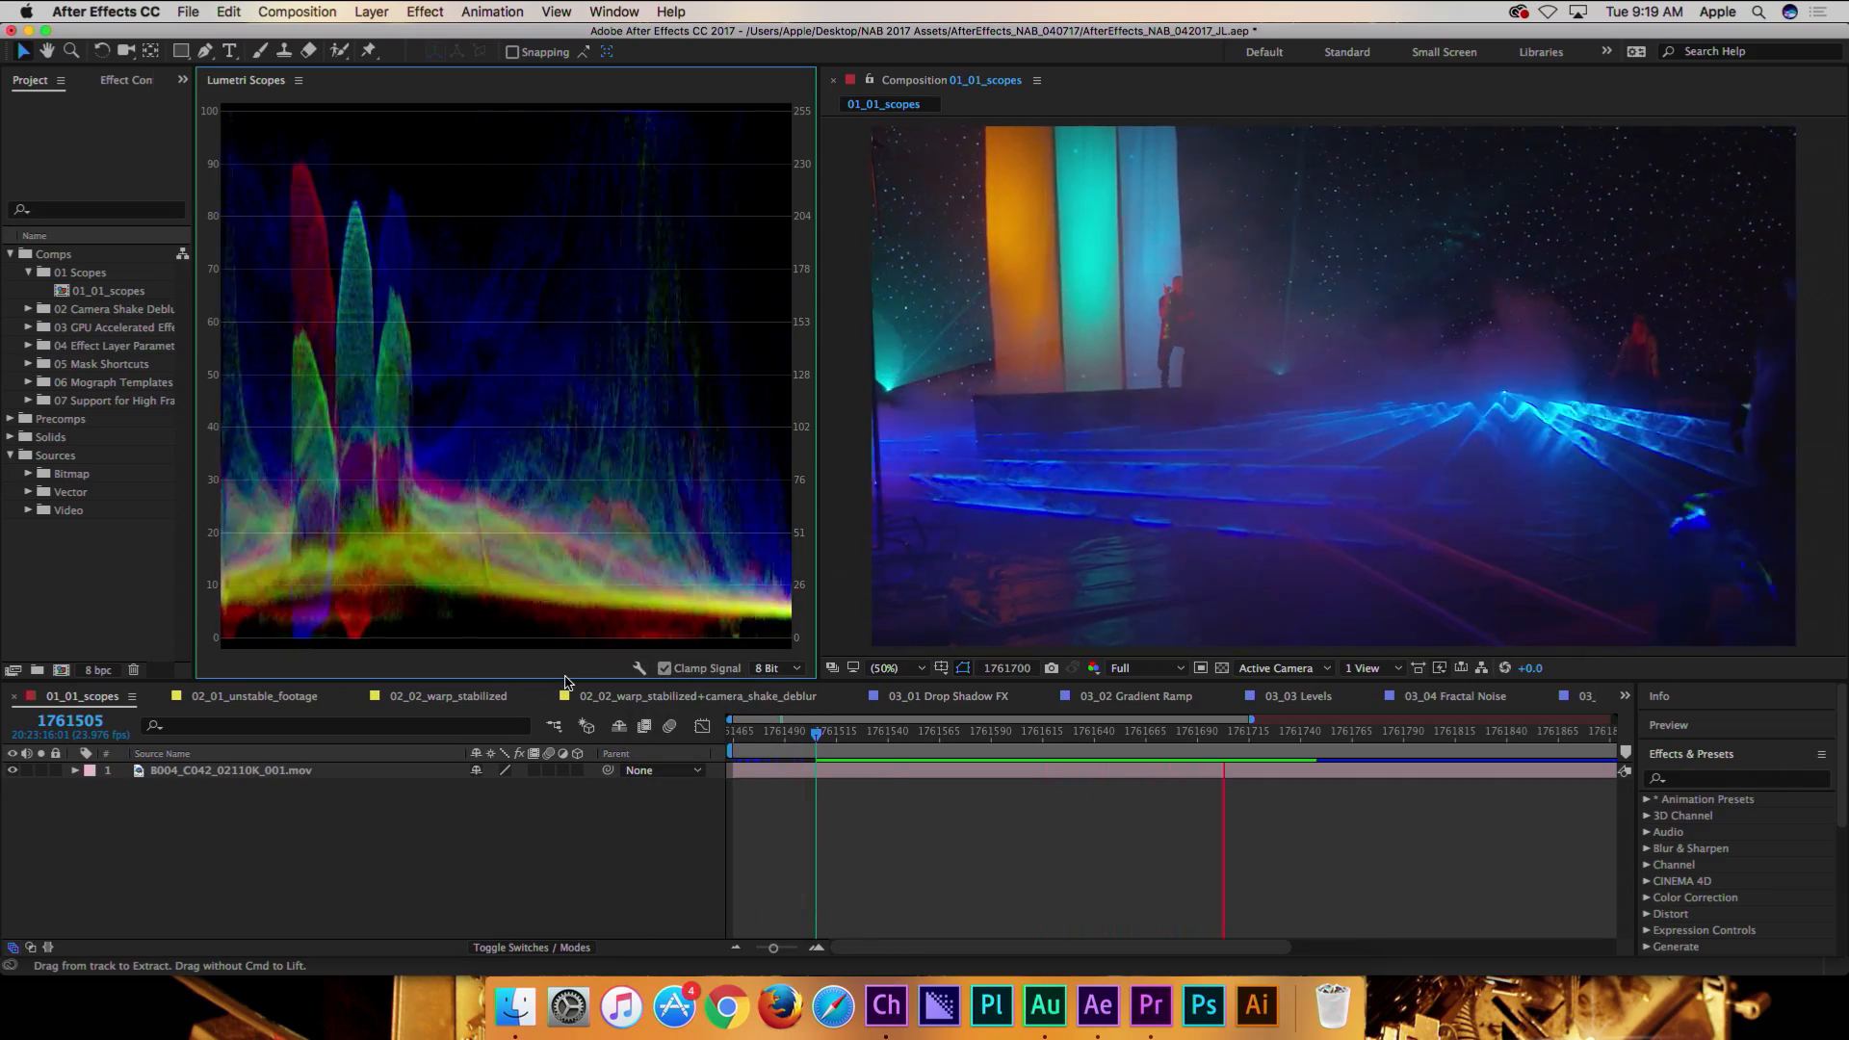
key("space")
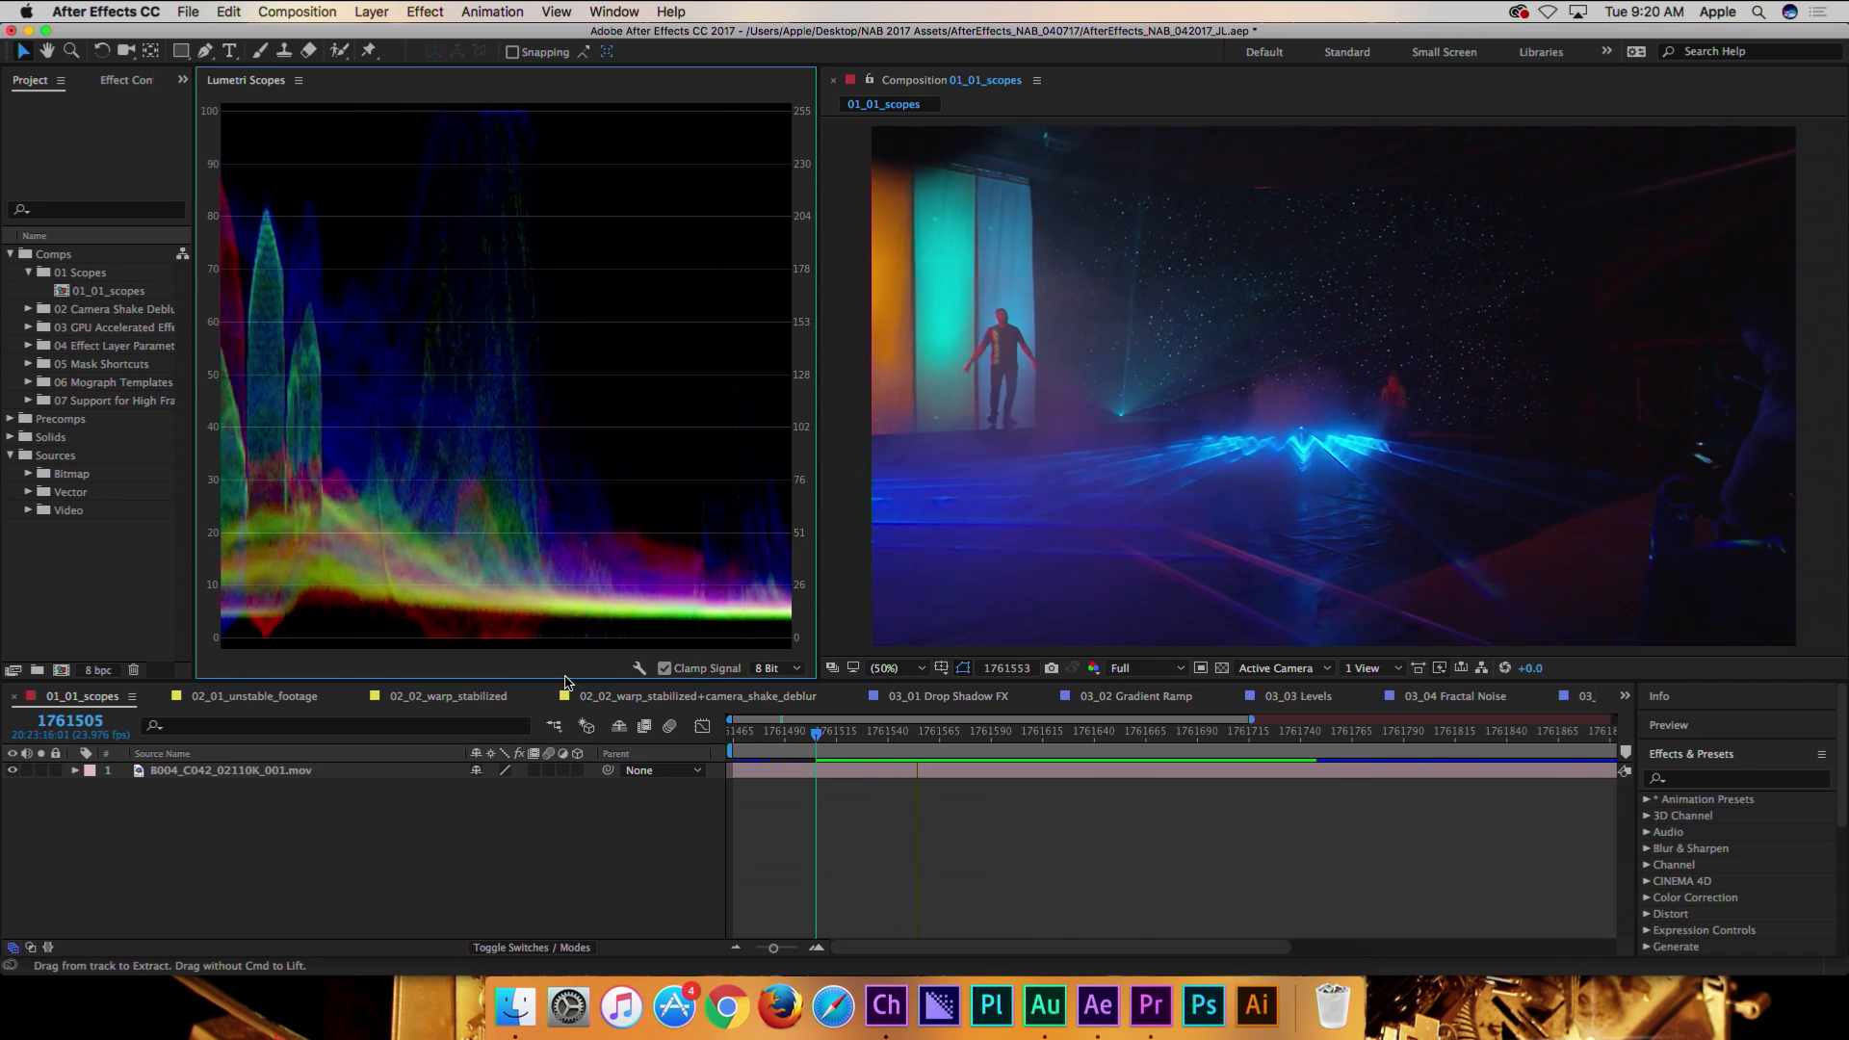
key("space")
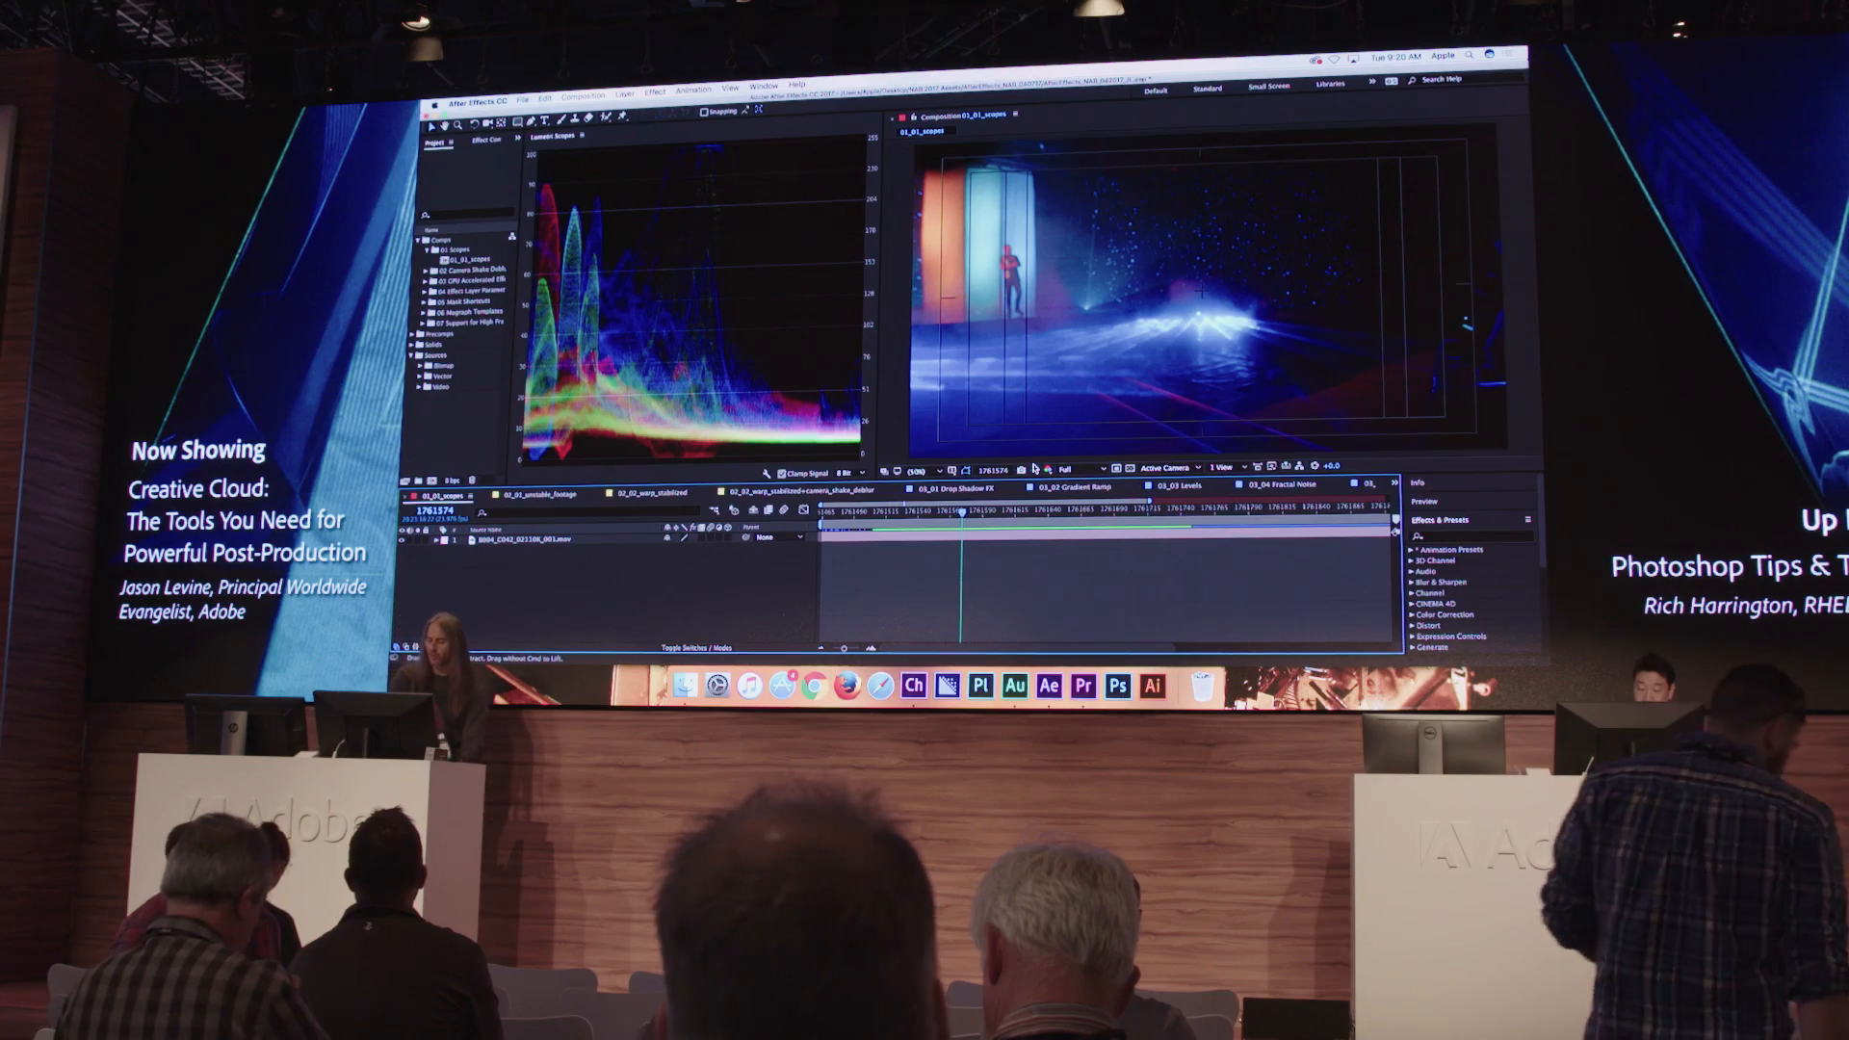
- In the 03_01 Drop Shadow FX composition, show the text w/ shadow layer instead of text, open its effect settings and preview it
left_click(956, 488)
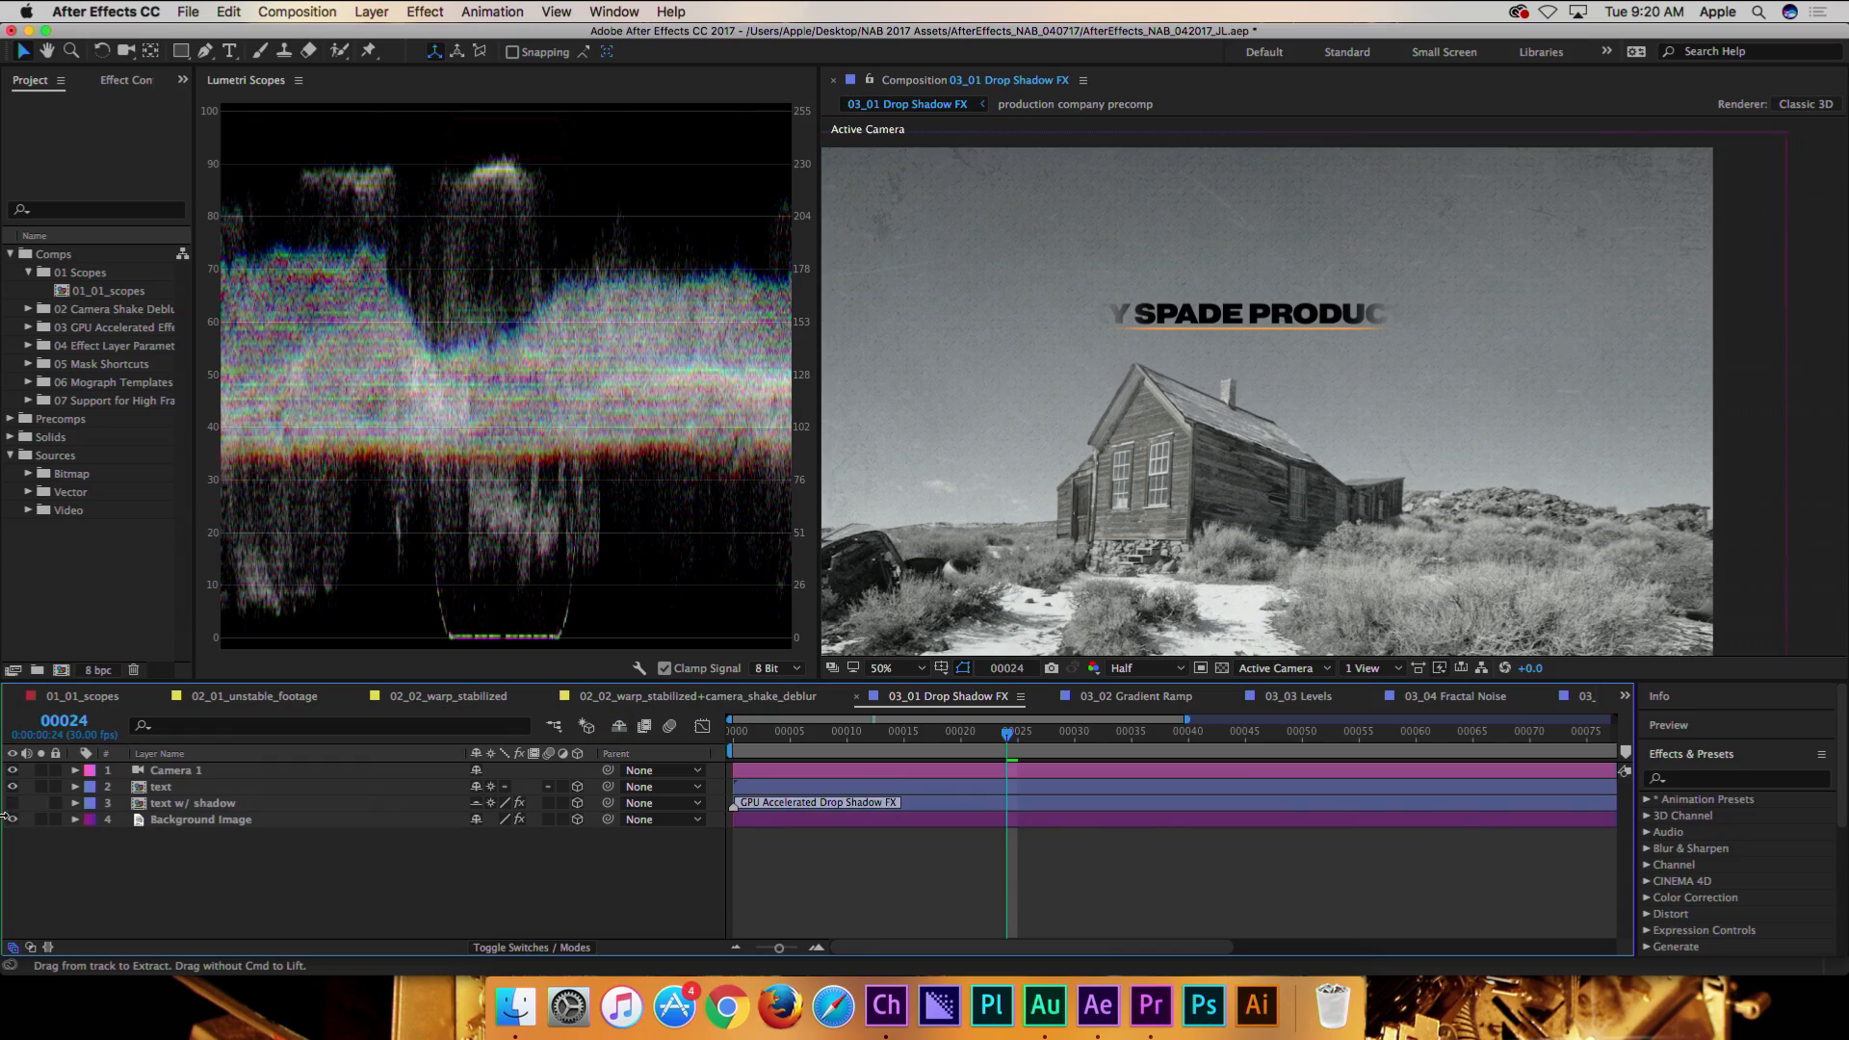
left_click(171, 807)
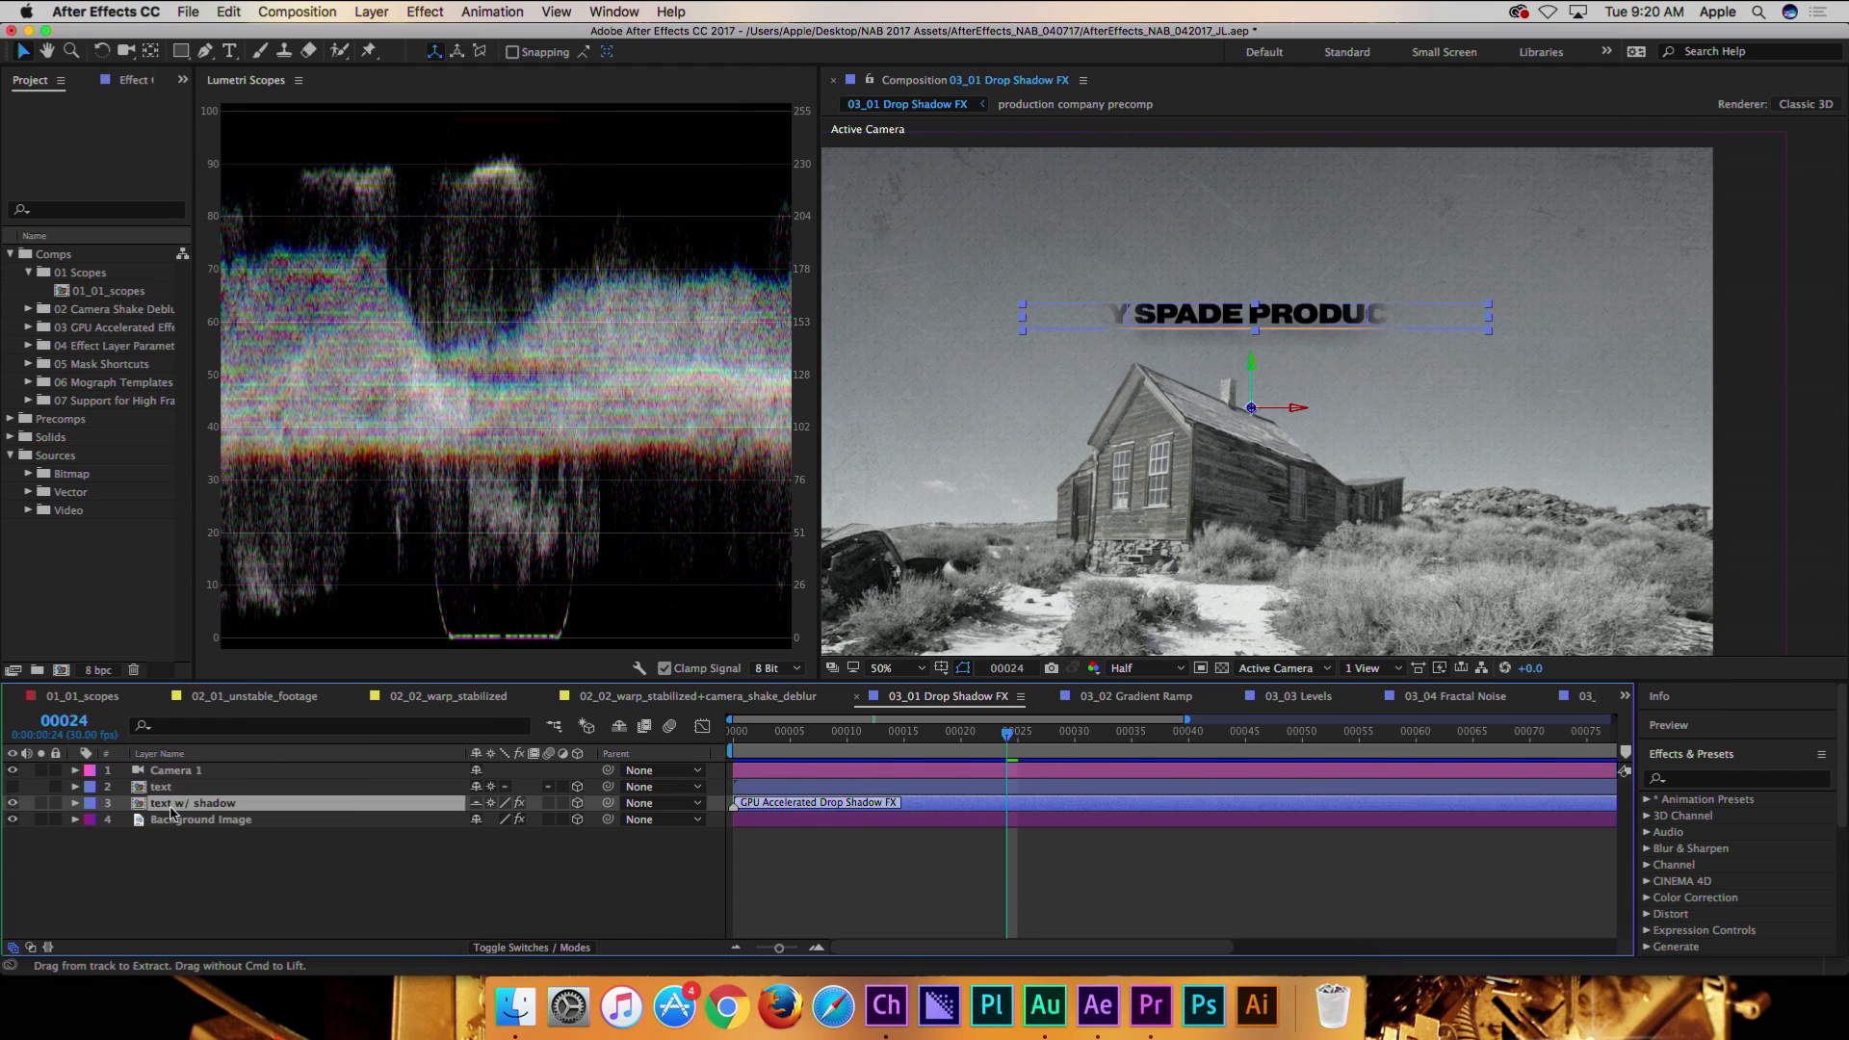
left_click(134, 80)
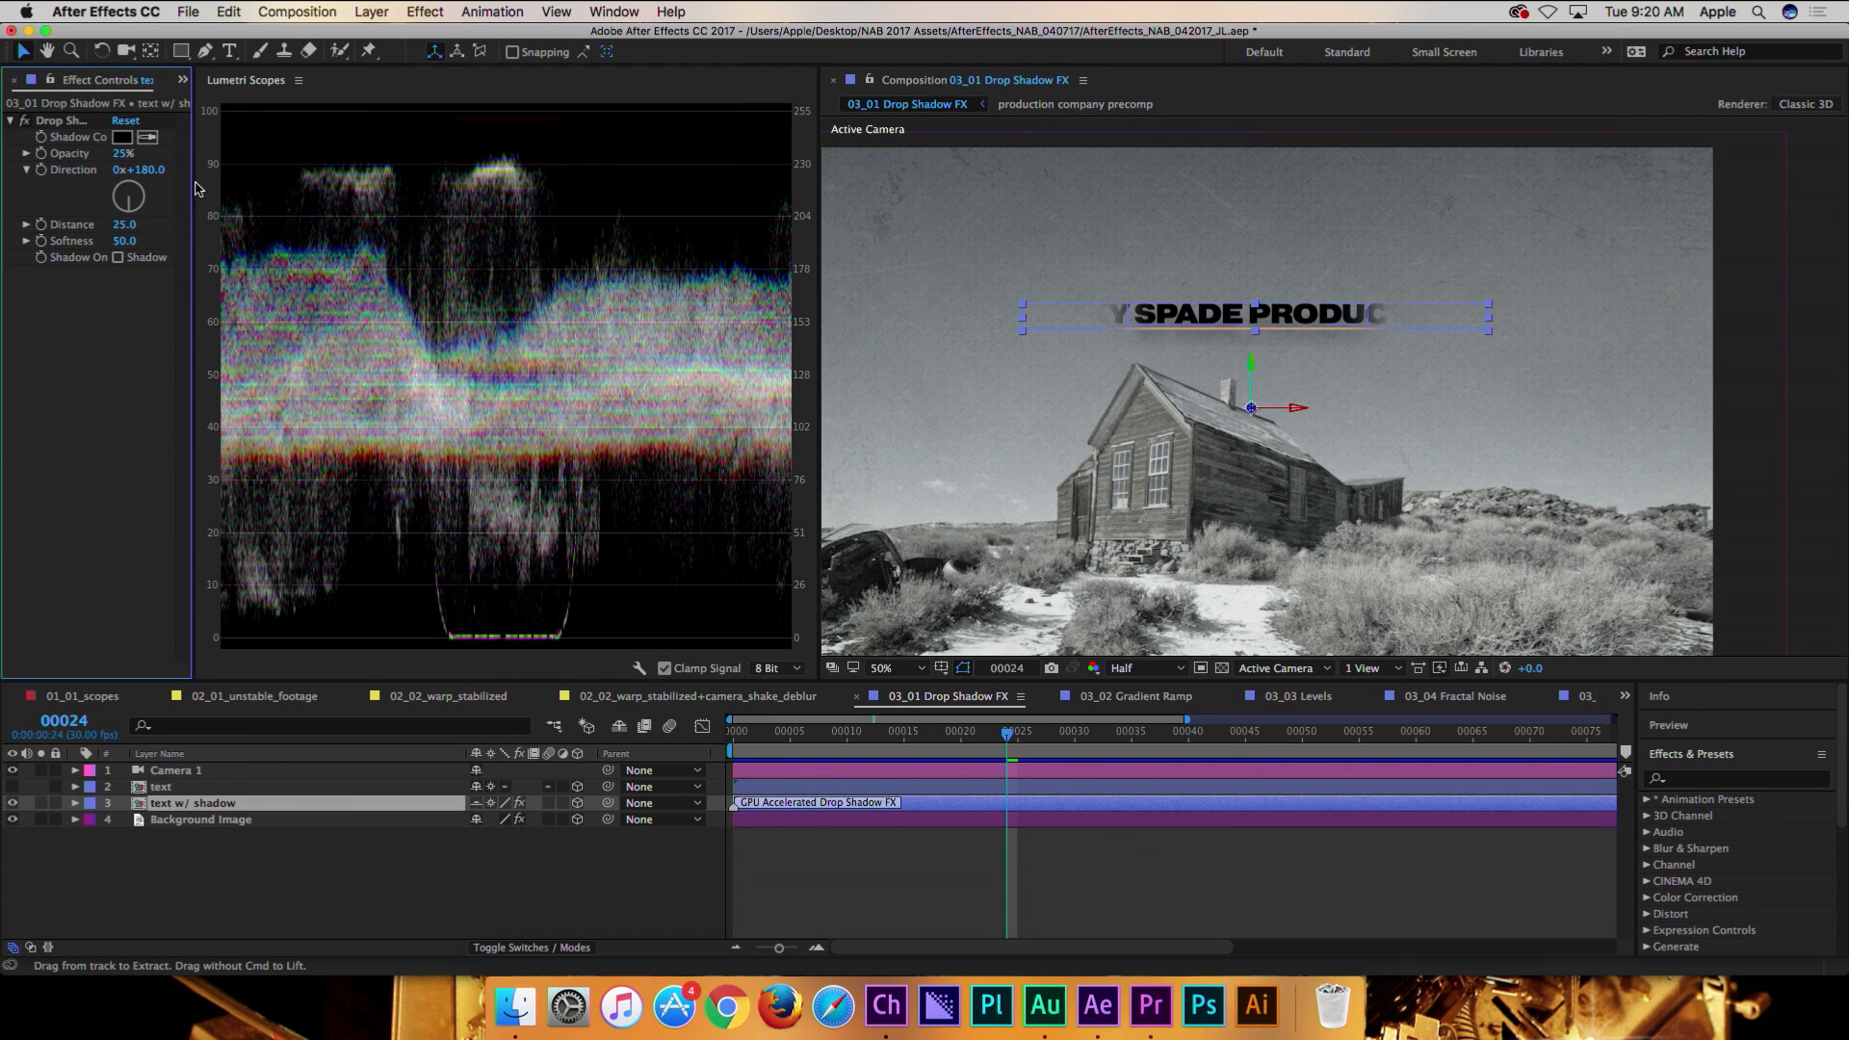
left_click_drag(193, 189, 373, 196)
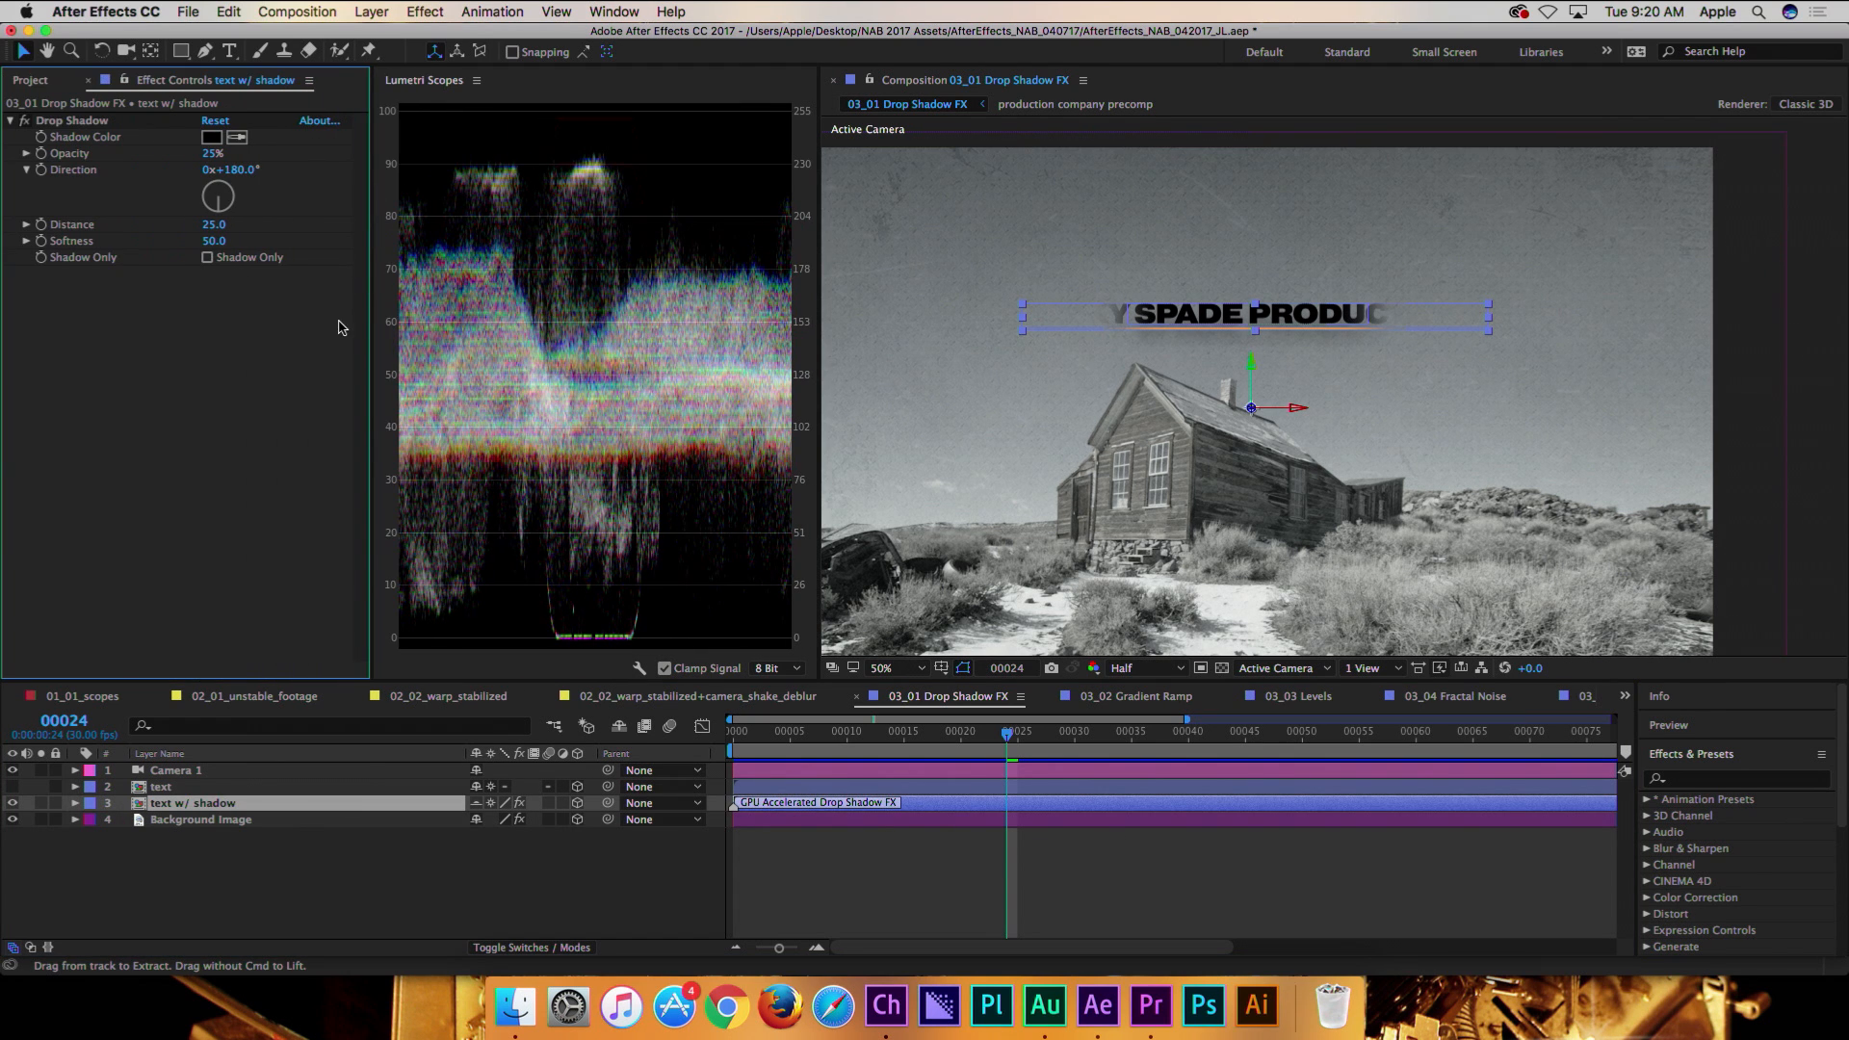
key("space")
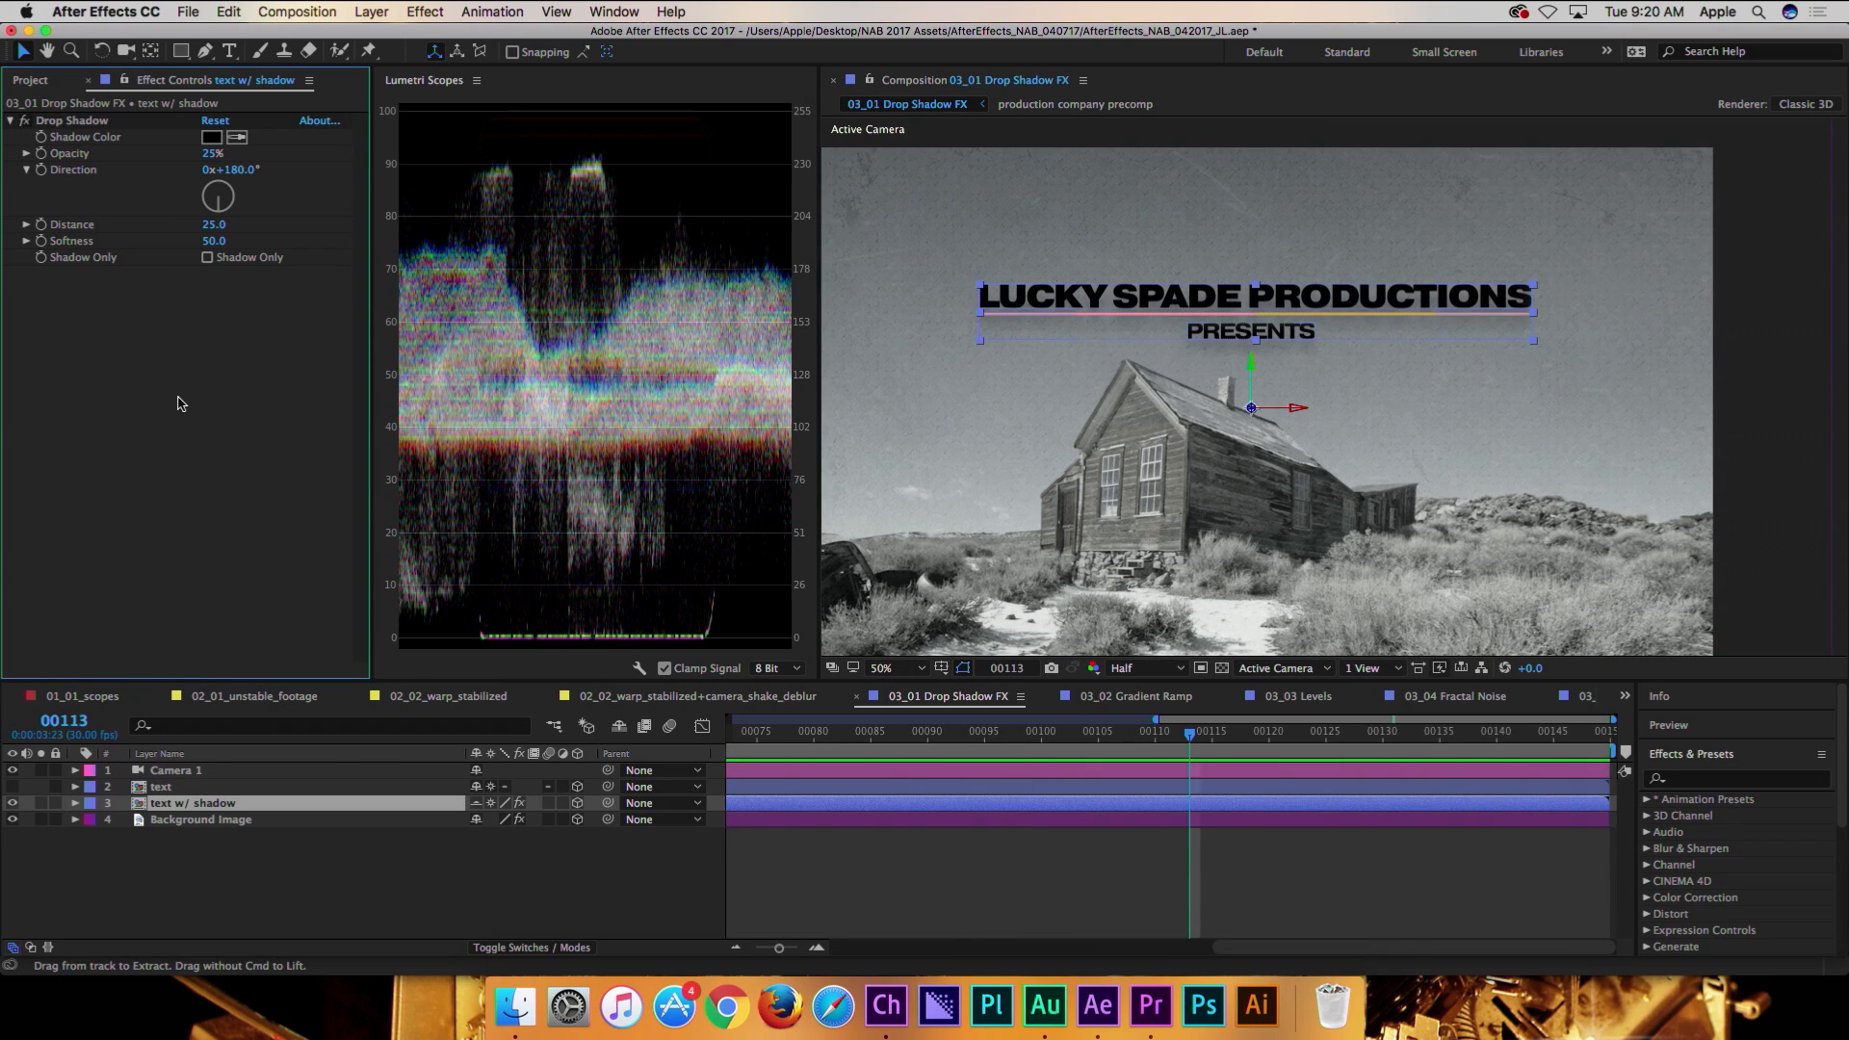
- In the 03_02 Gradient Ramp composition, set the White Solid layer's blending mode to Color and make the layer visible
left_click(1122, 698)
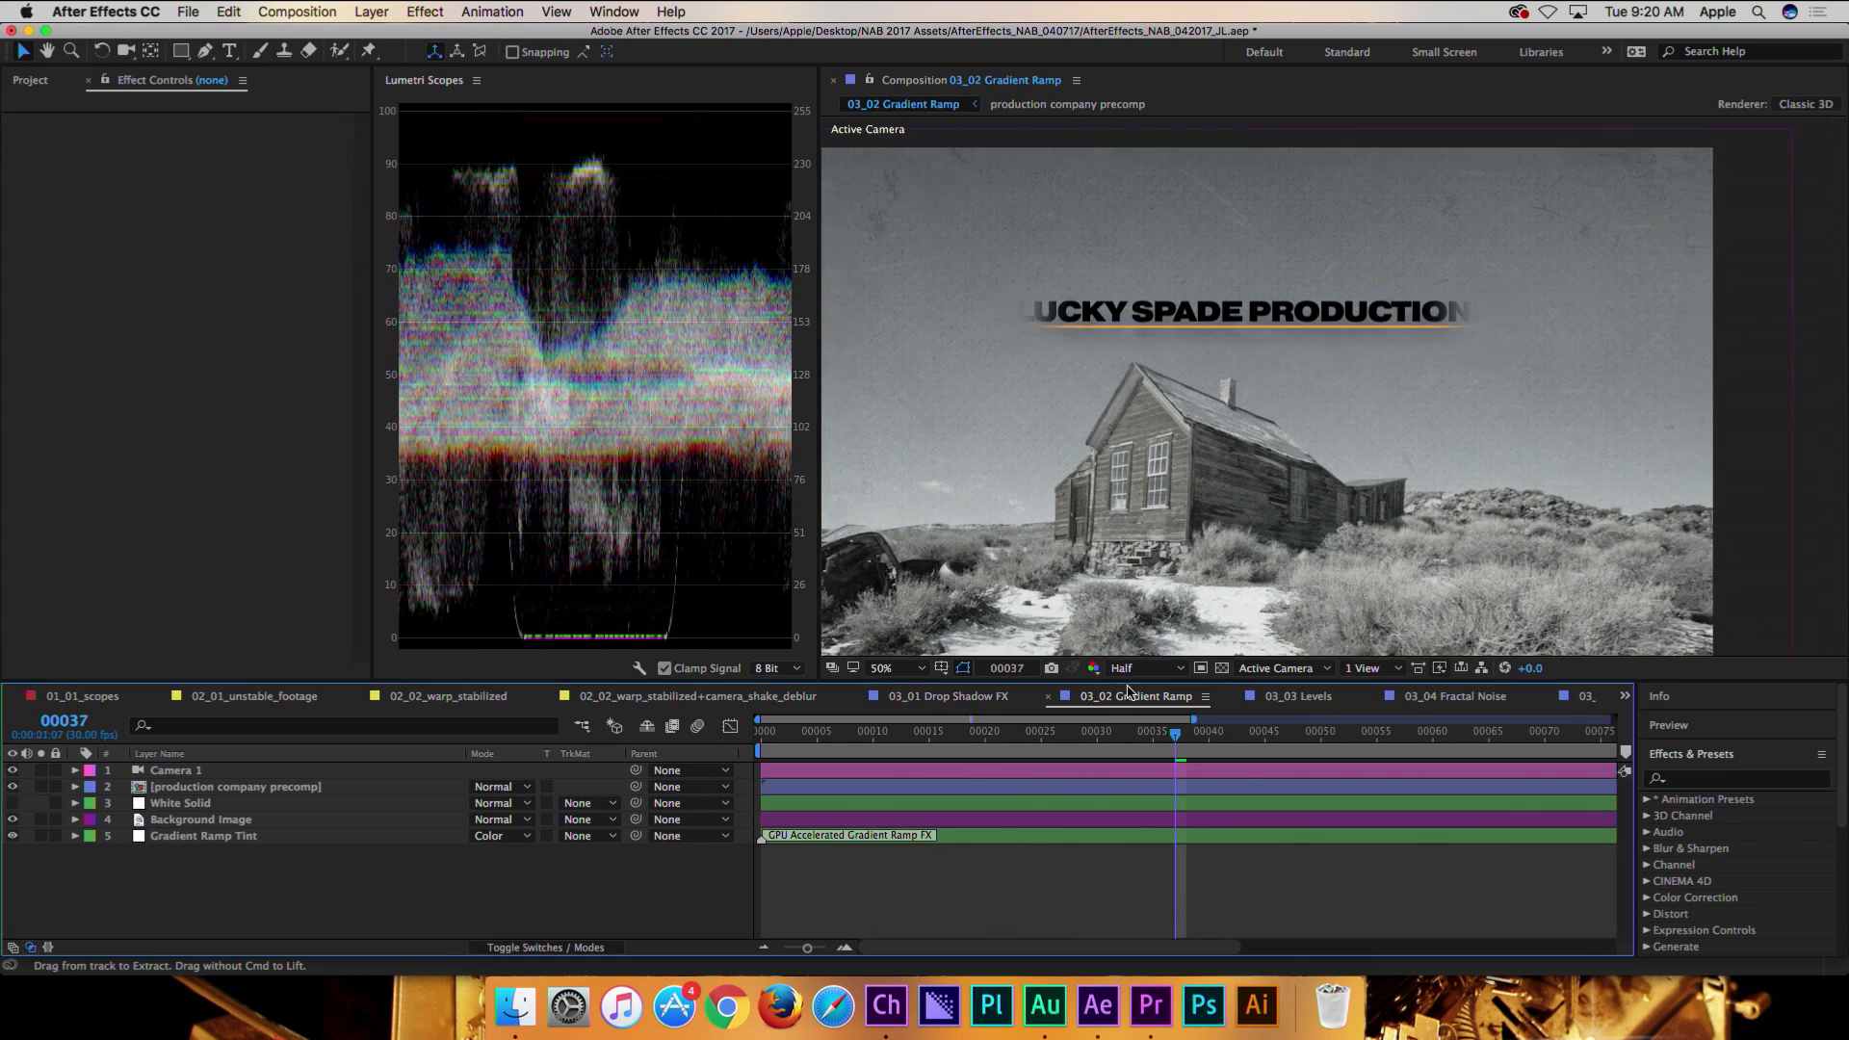
left_click(507, 820)
left_click(523, 806)
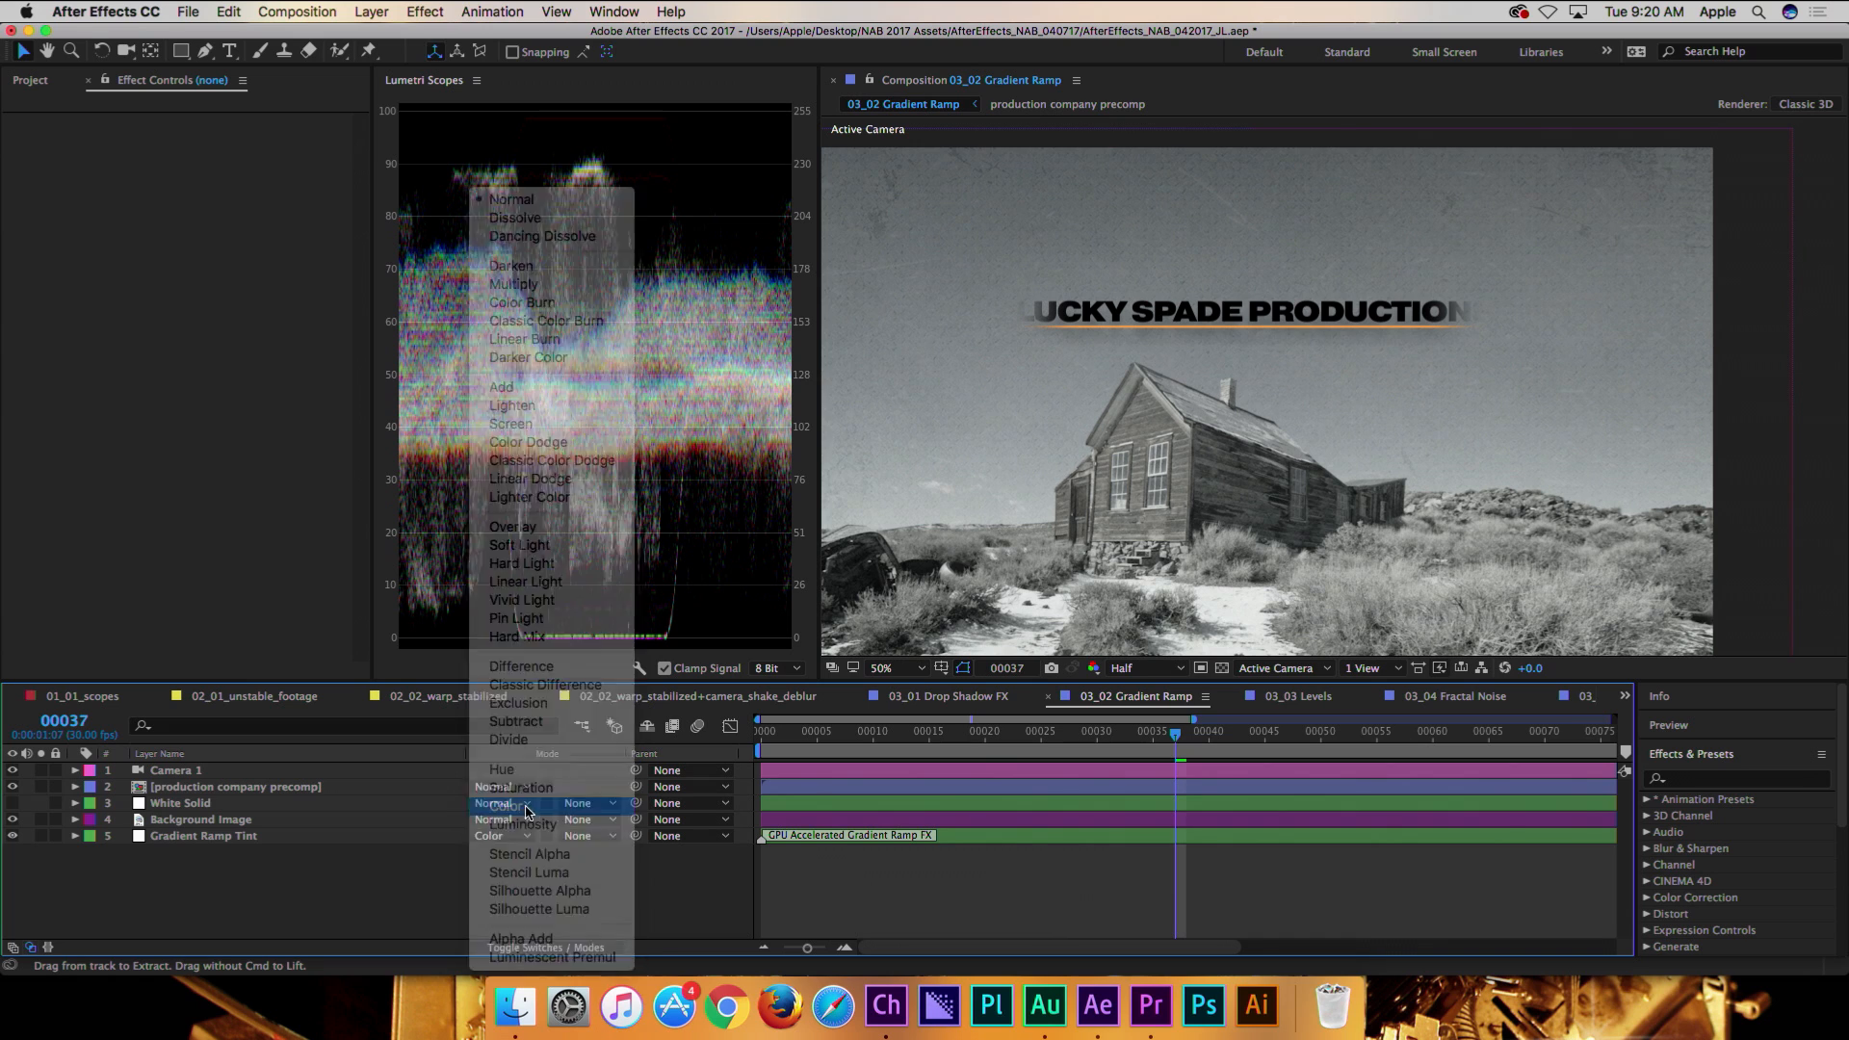
left_click(12, 804)
- Search the effects for "gradient" and apply Gradient Ramp to the White Solid layer
left_click(1731, 782)
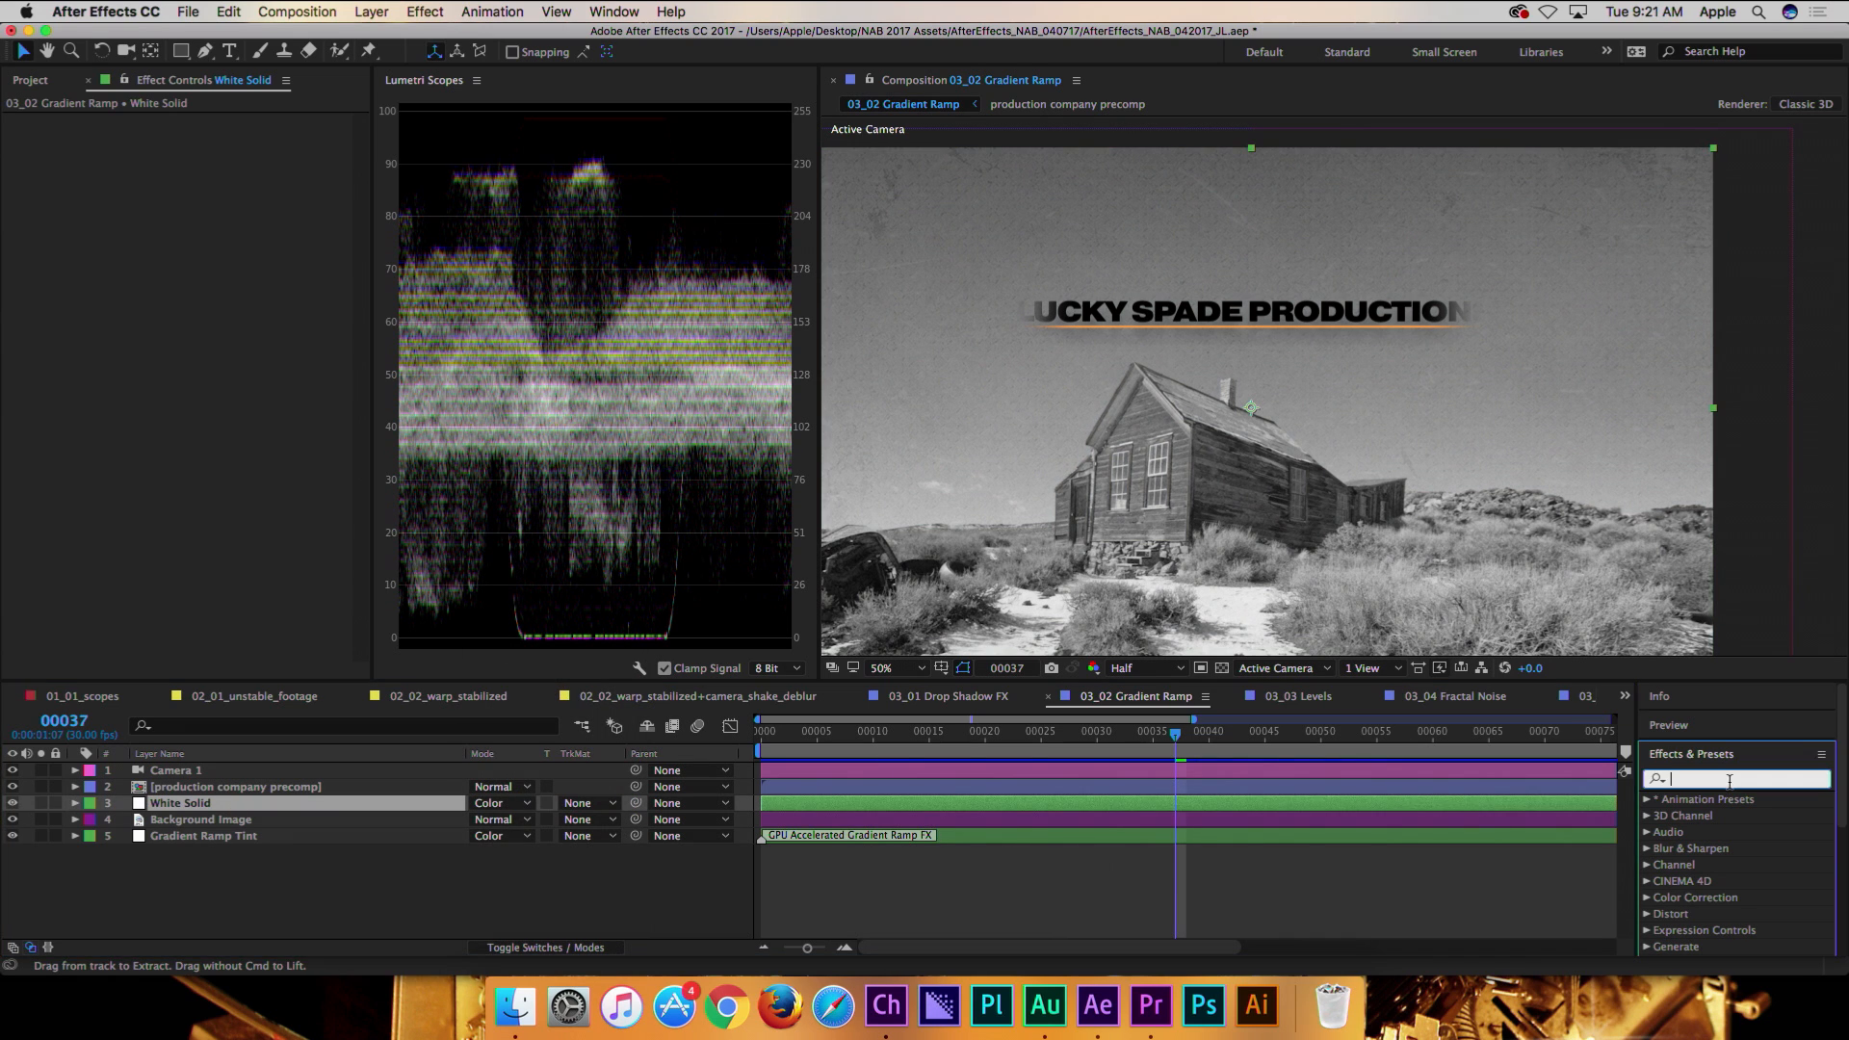
type("gradient")
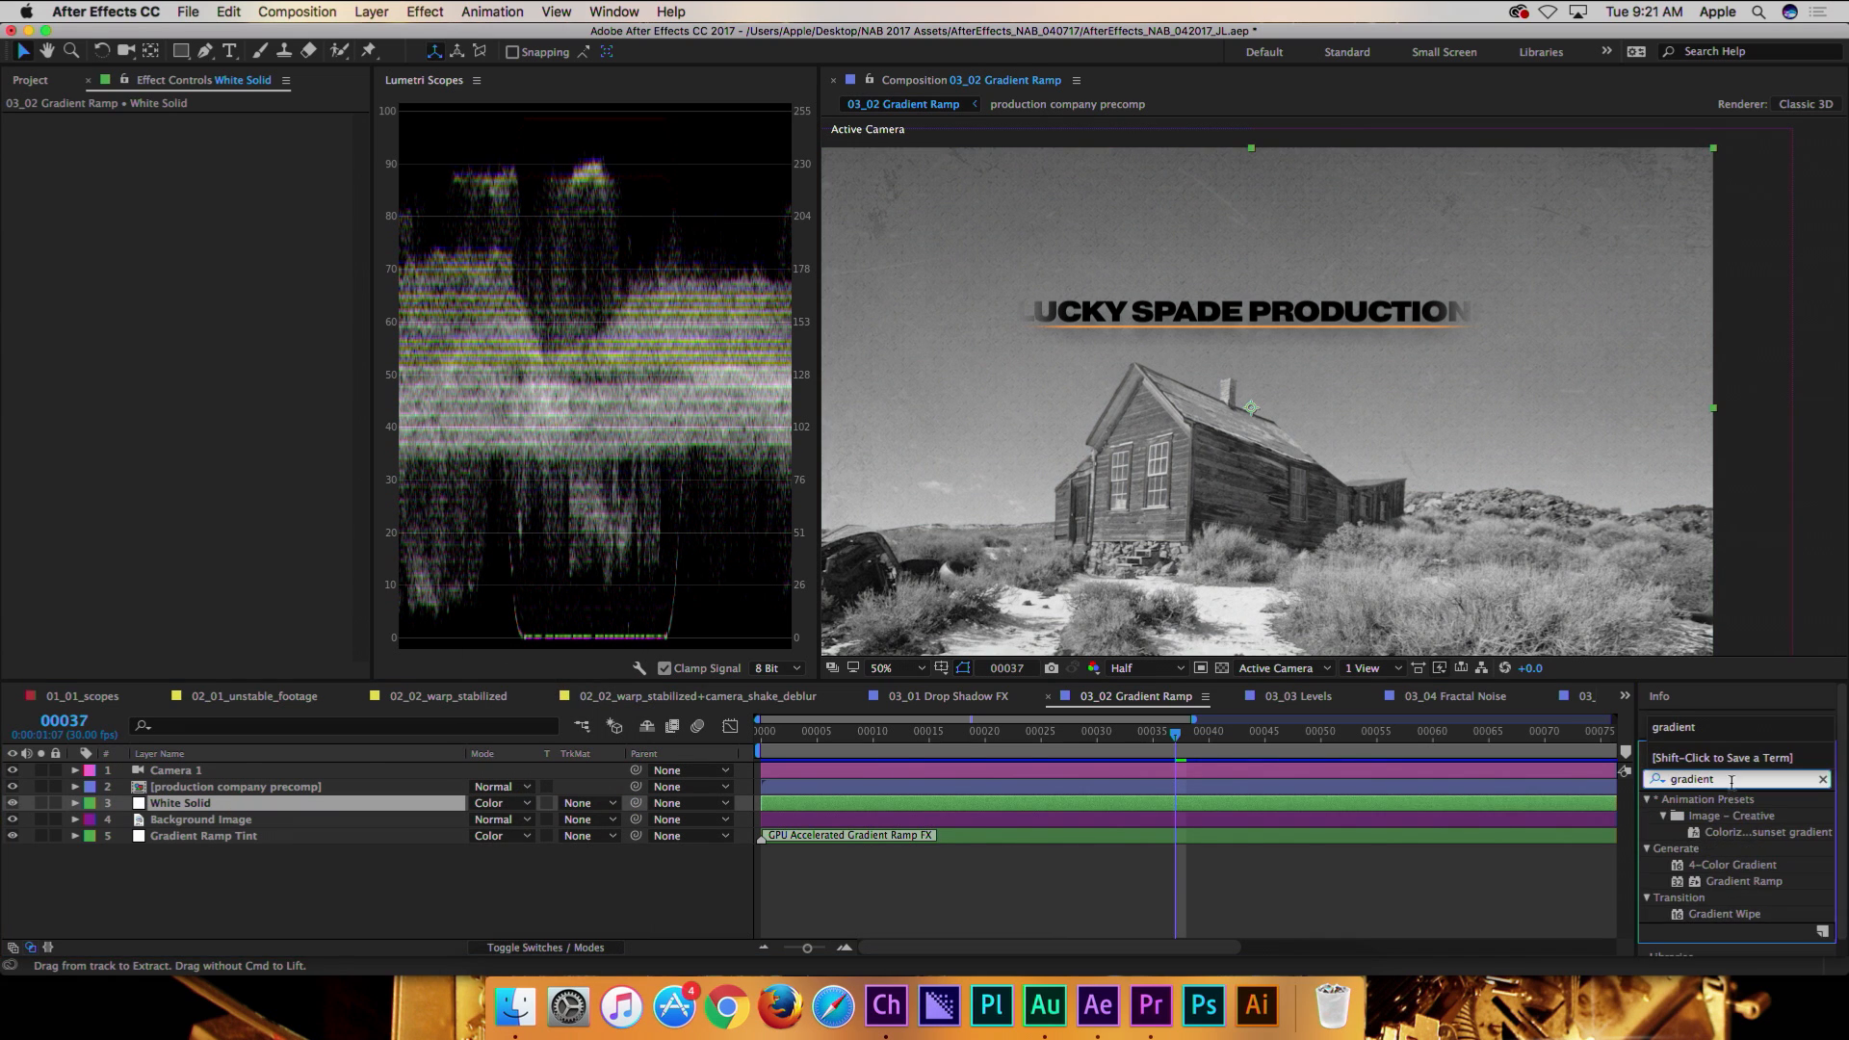
left_click_drag(1700, 887, 268, 811)
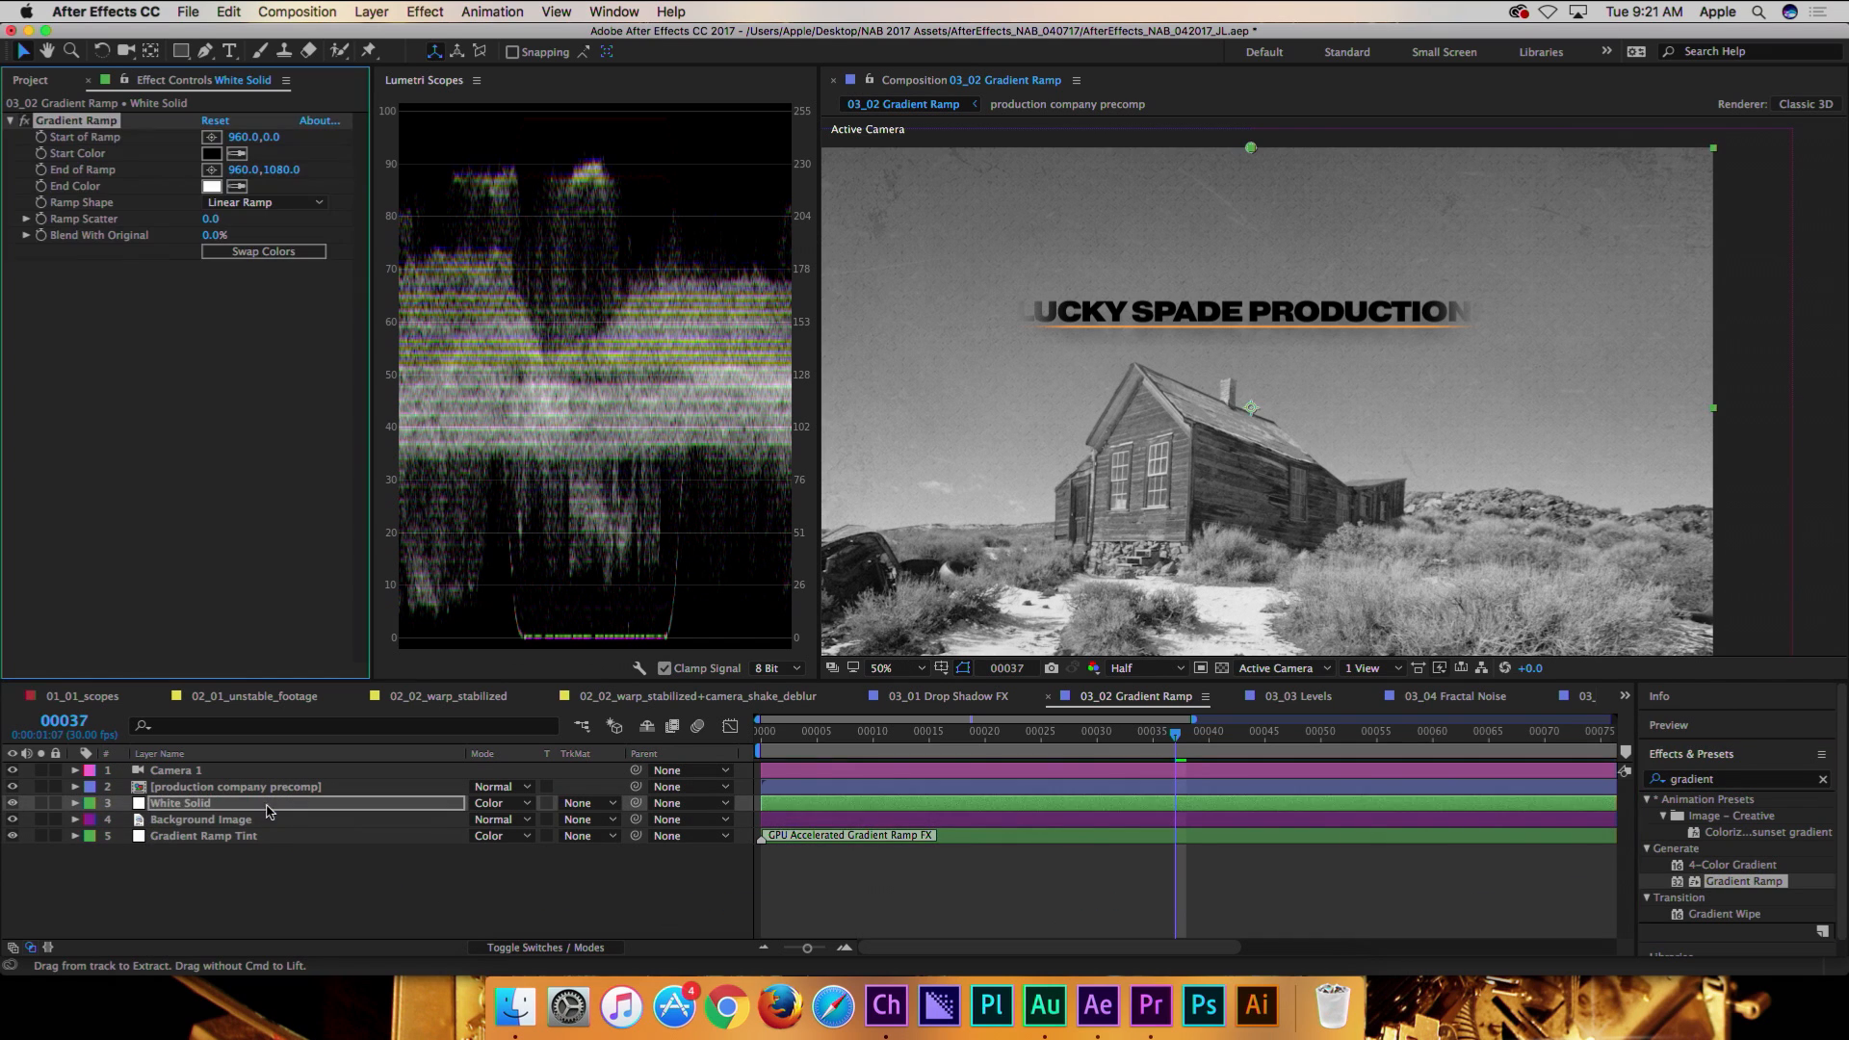
- Set the Gradient Ramp's start color to a bright orange with a hue of 29°
left_click(212, 155)
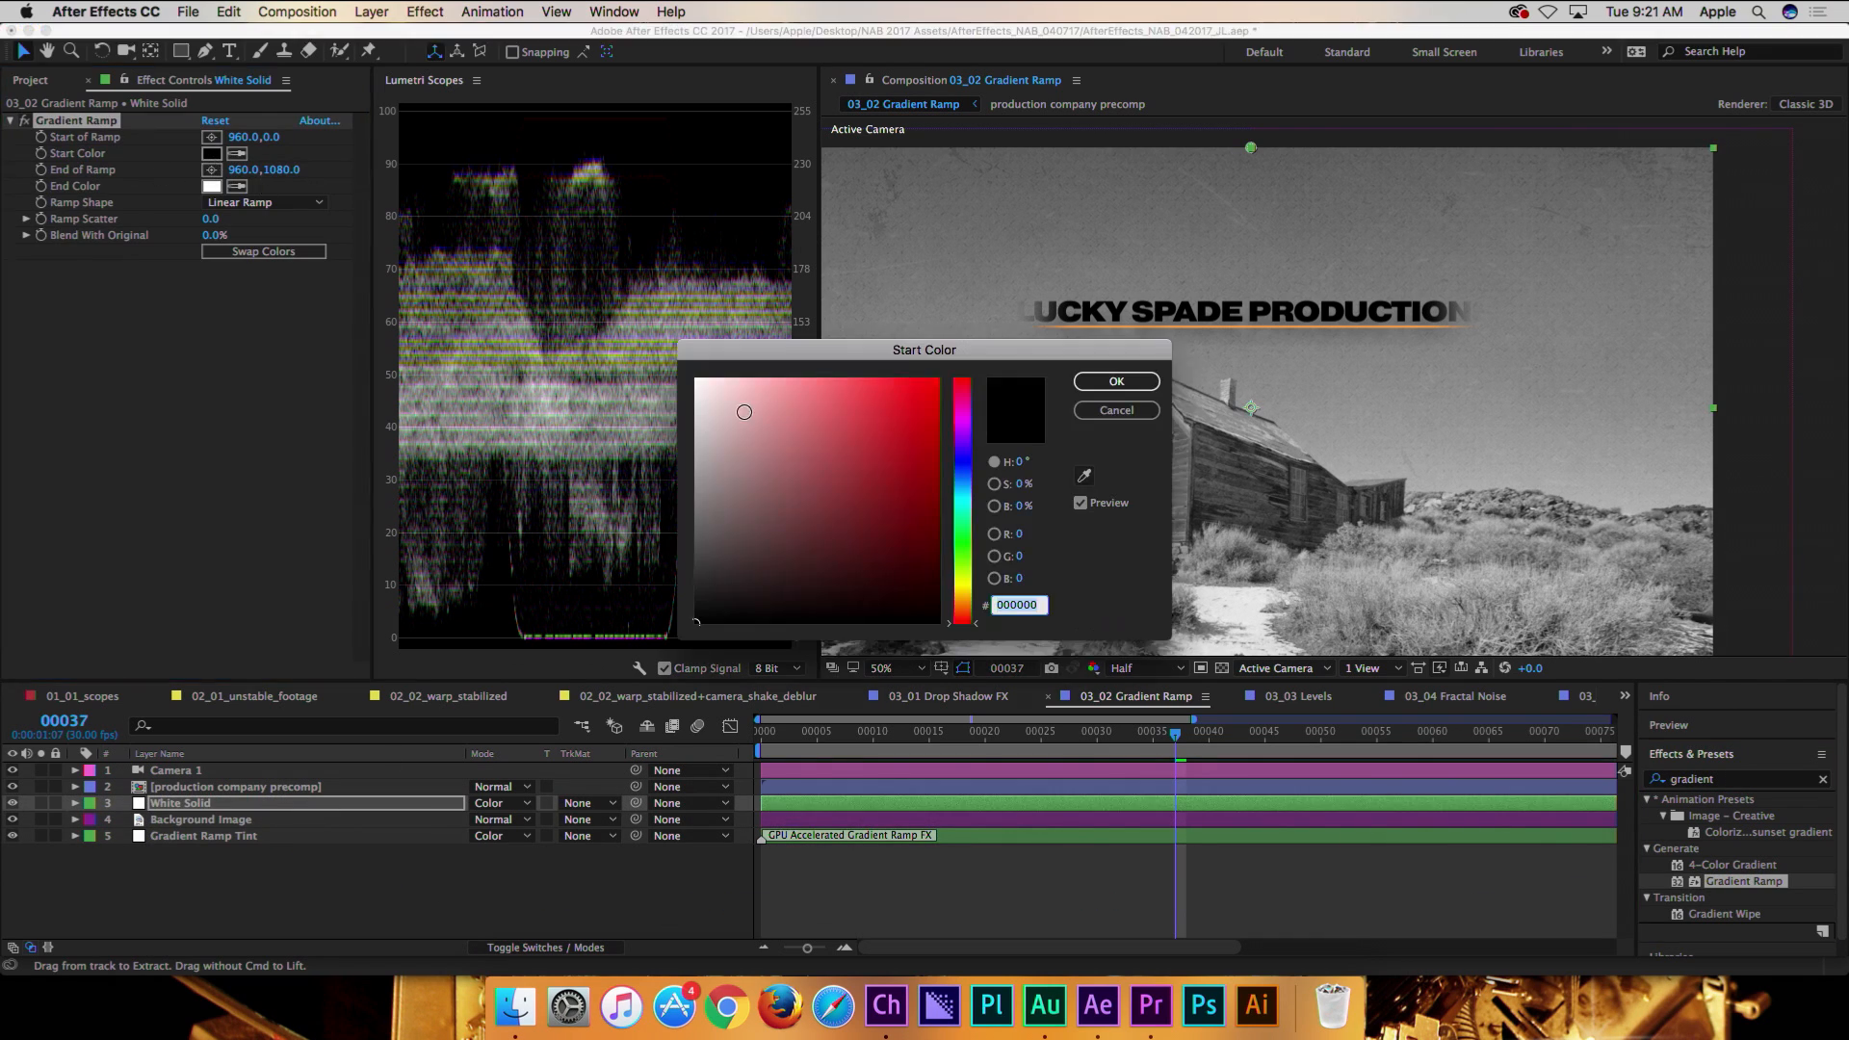
left_click(959, 603)
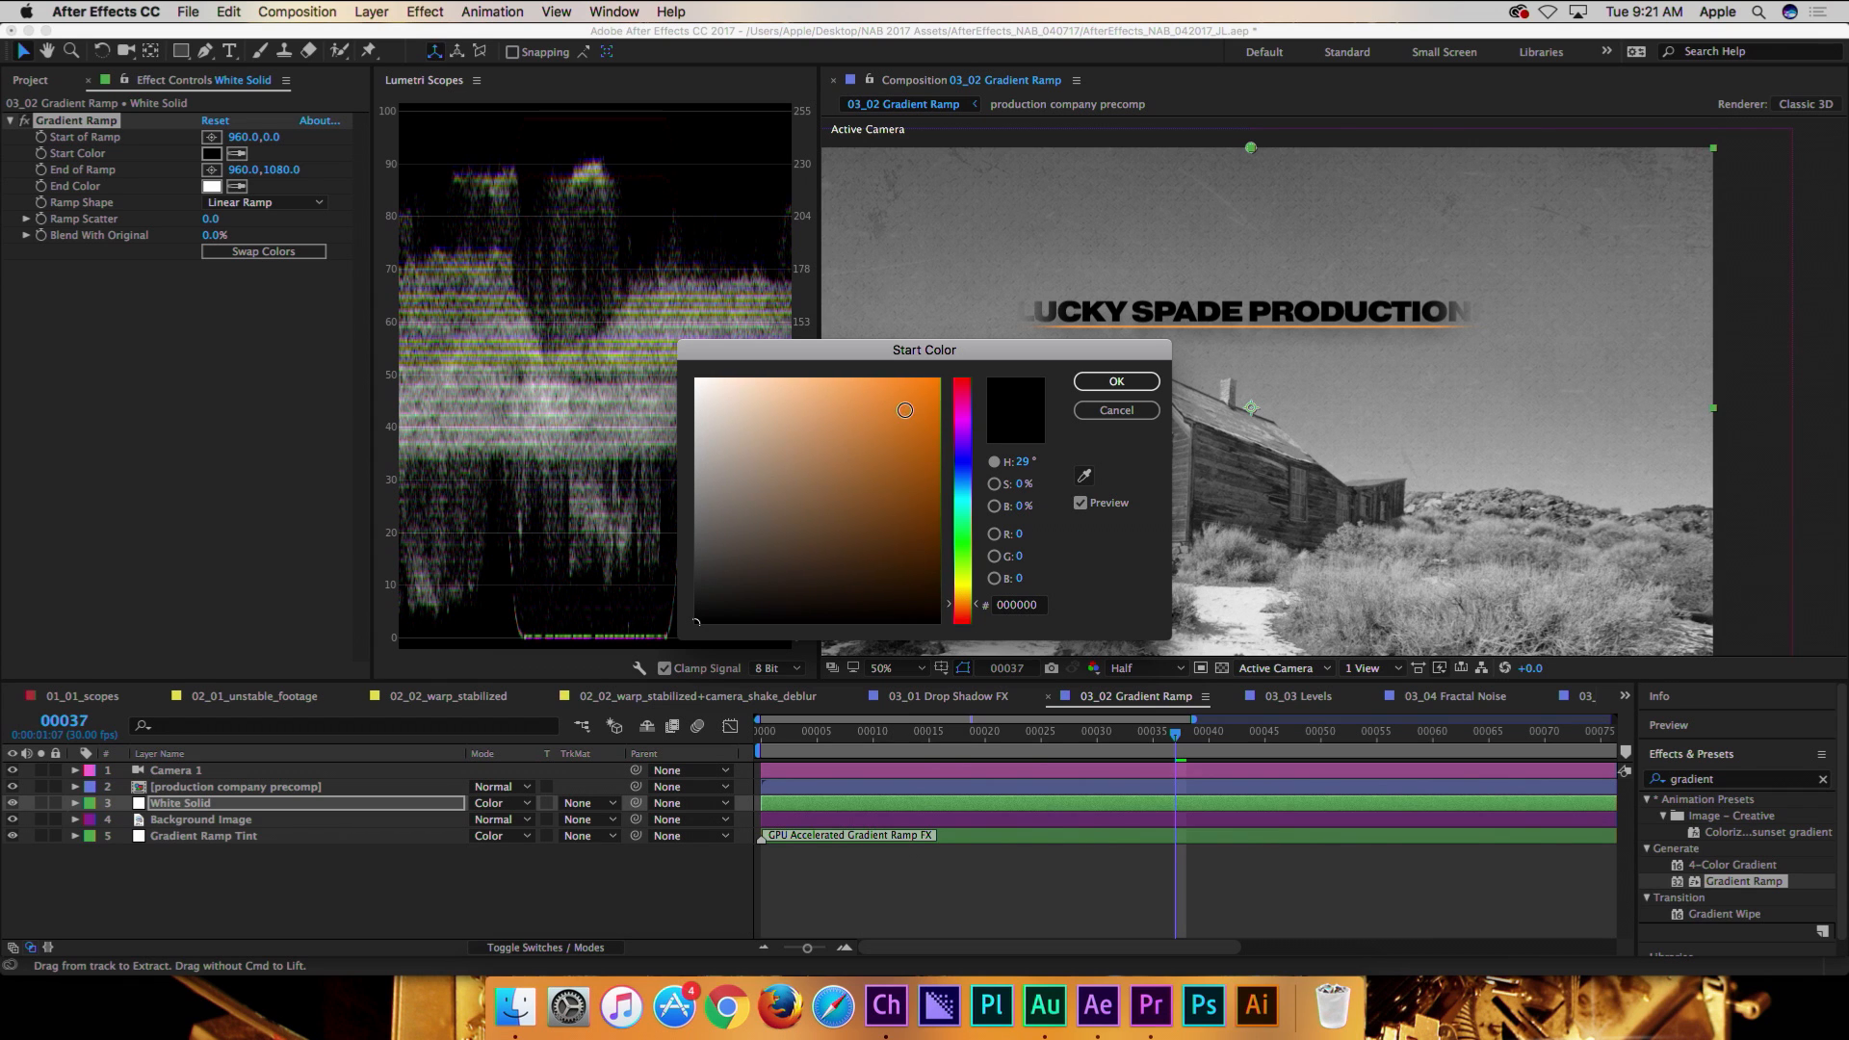
left_click_drag(905, 413, 906, 383)
left_click(1090, 387)
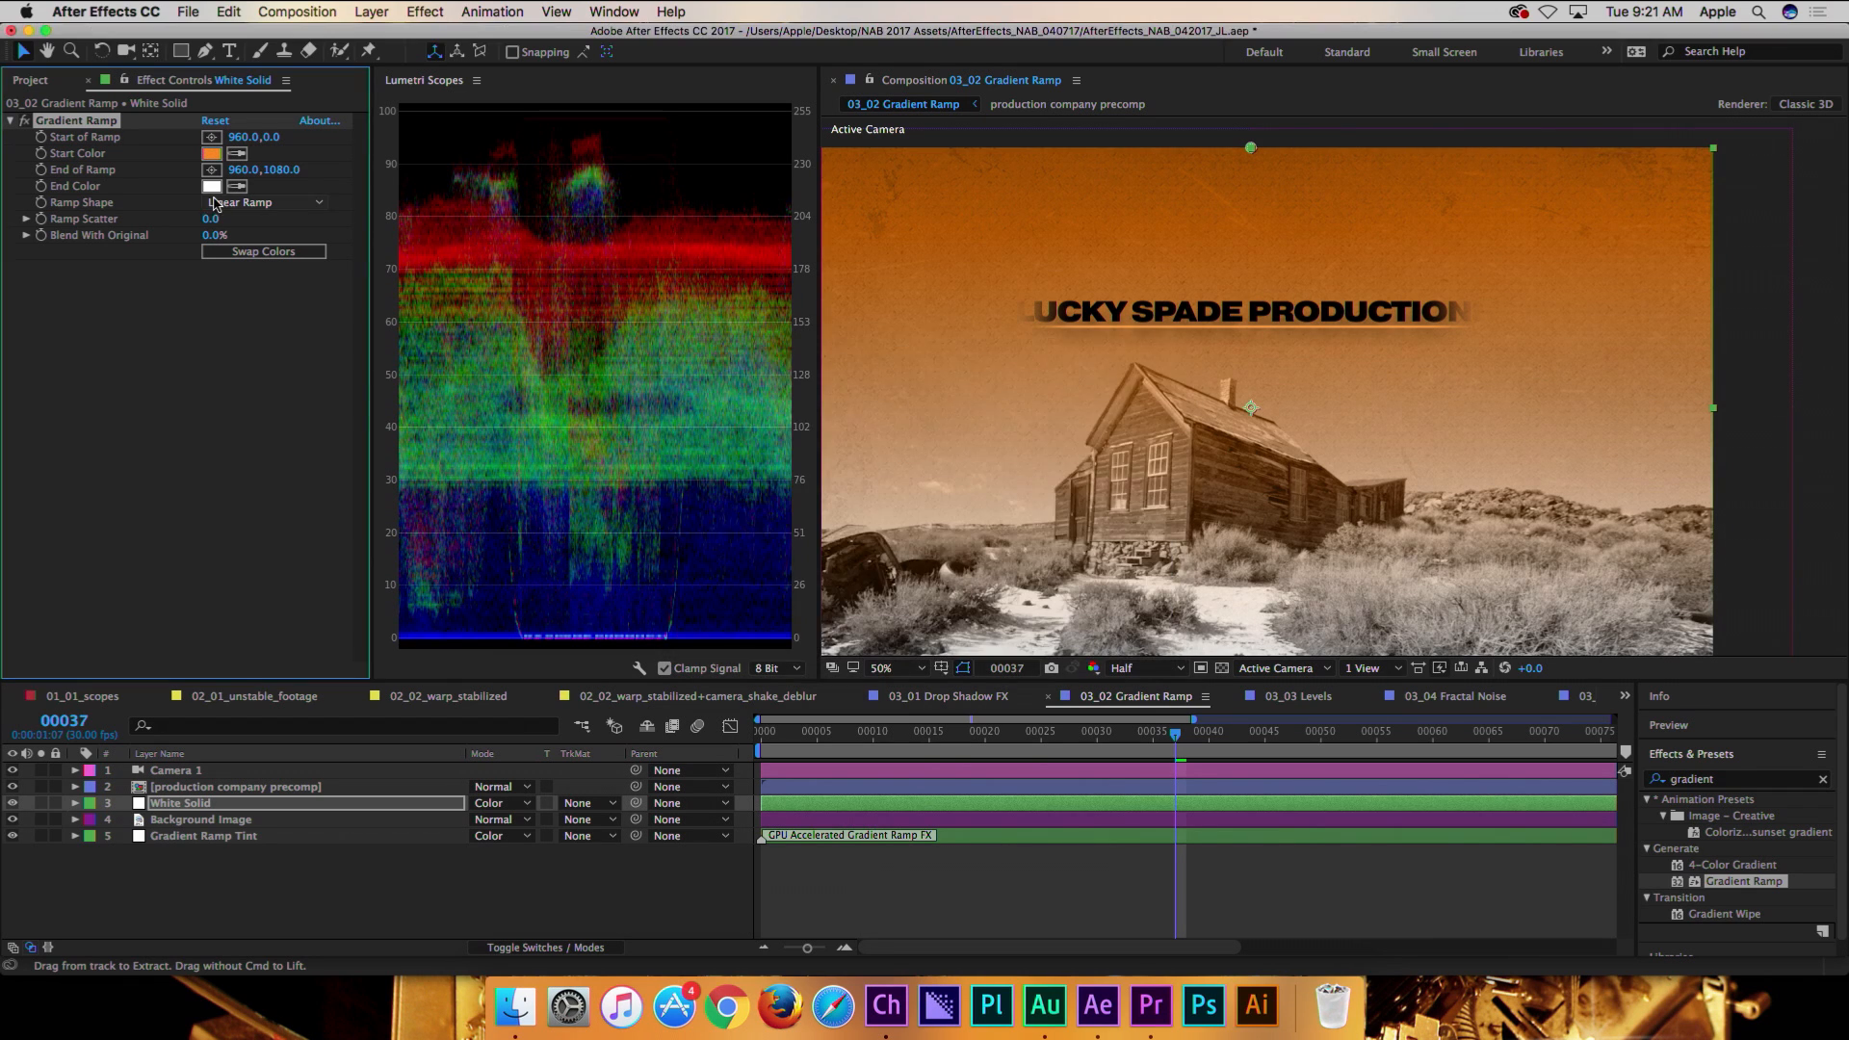
- Set the Gradient Ramp's end color to the yellow F4C92D
left_click(212, 186)
left_click(961, 592)
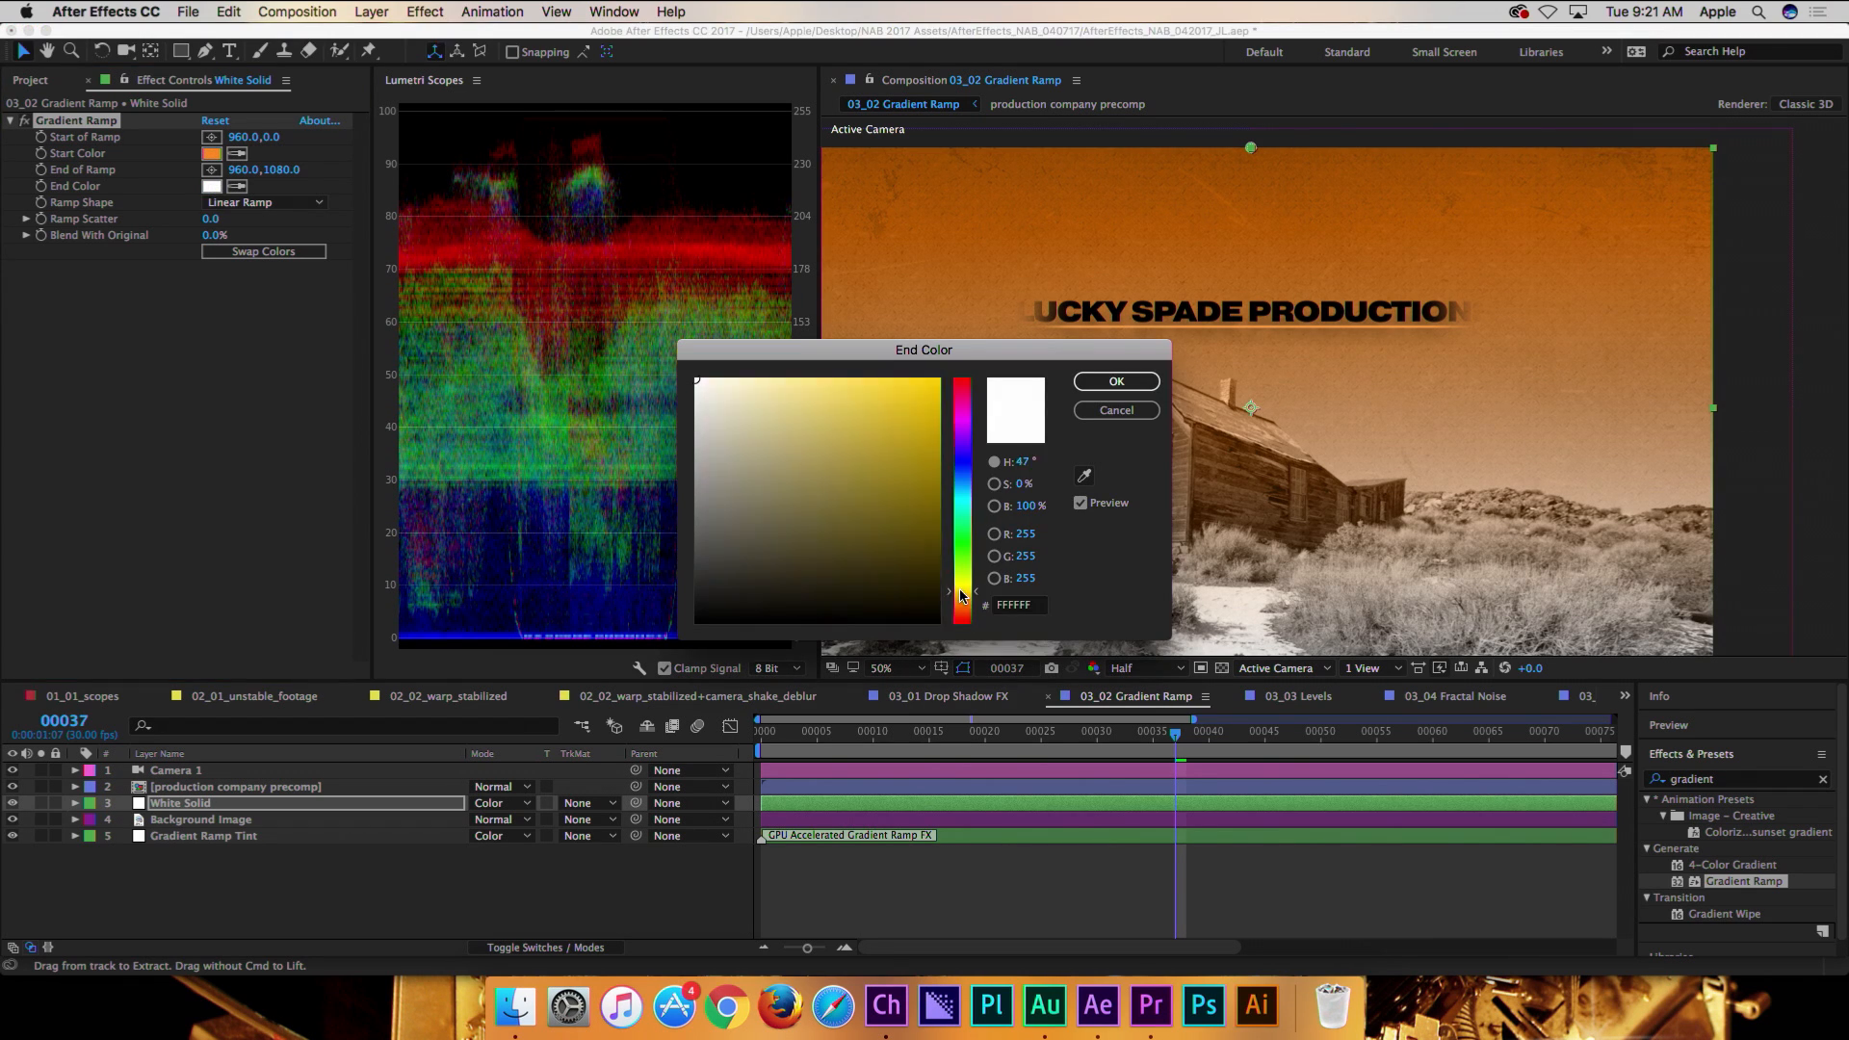
left_click_drag(941, 512, 894, 389)
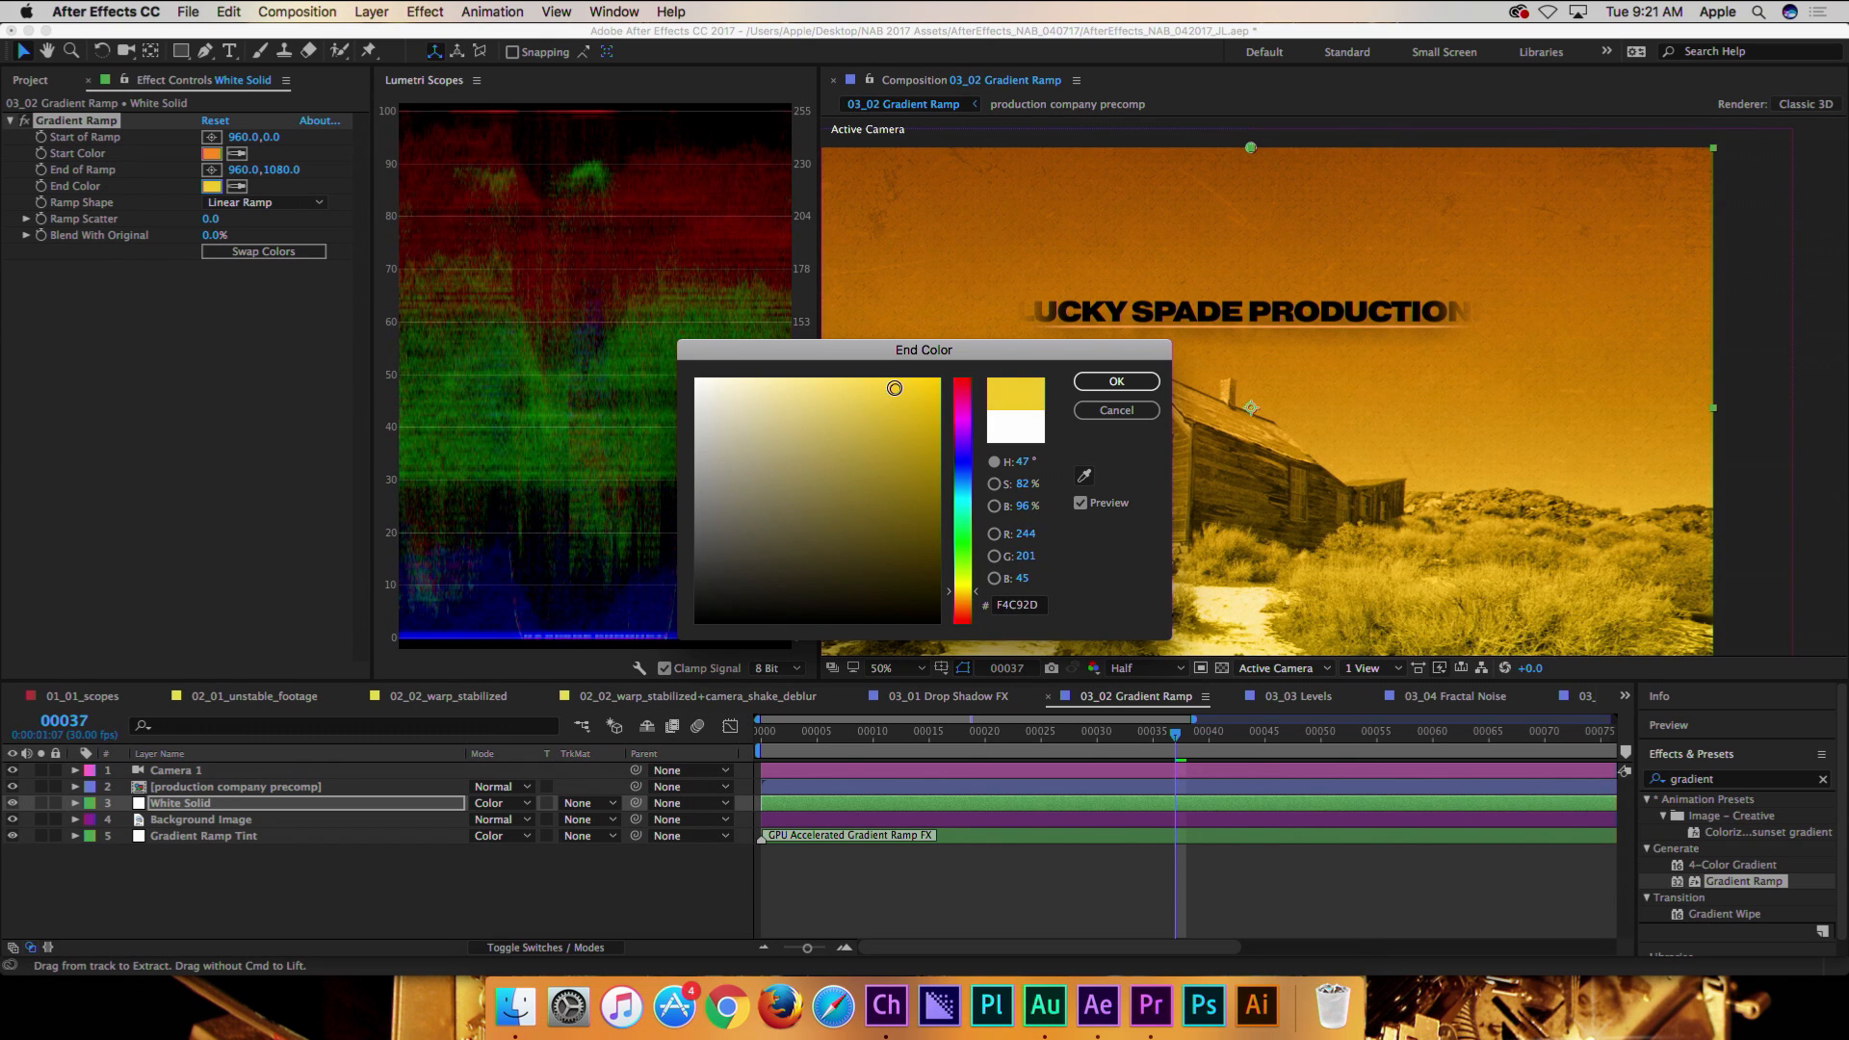
left_click(1100, 385)
- Preview the composition while switching the Gradient Ramp effect off and on, leaving it enabled, and stop playback
key("space")
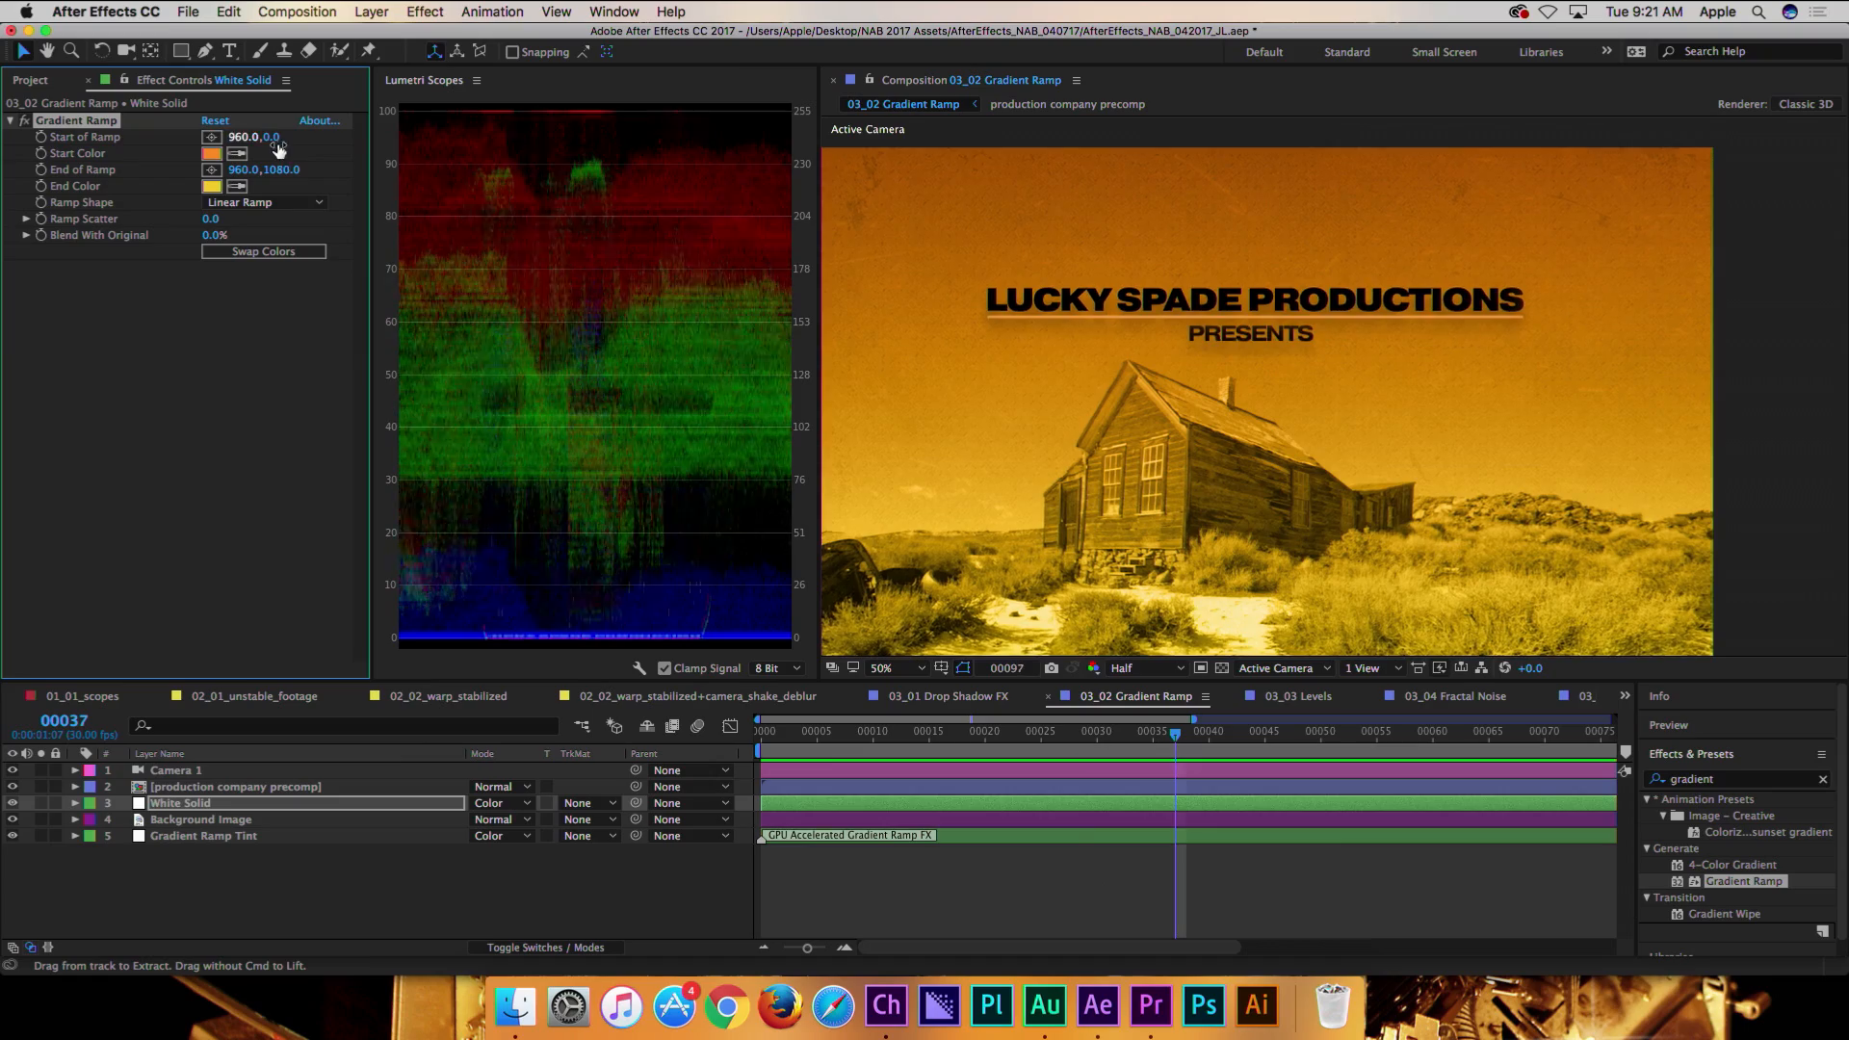
left_click(24, 120)
left_click(24, 121)
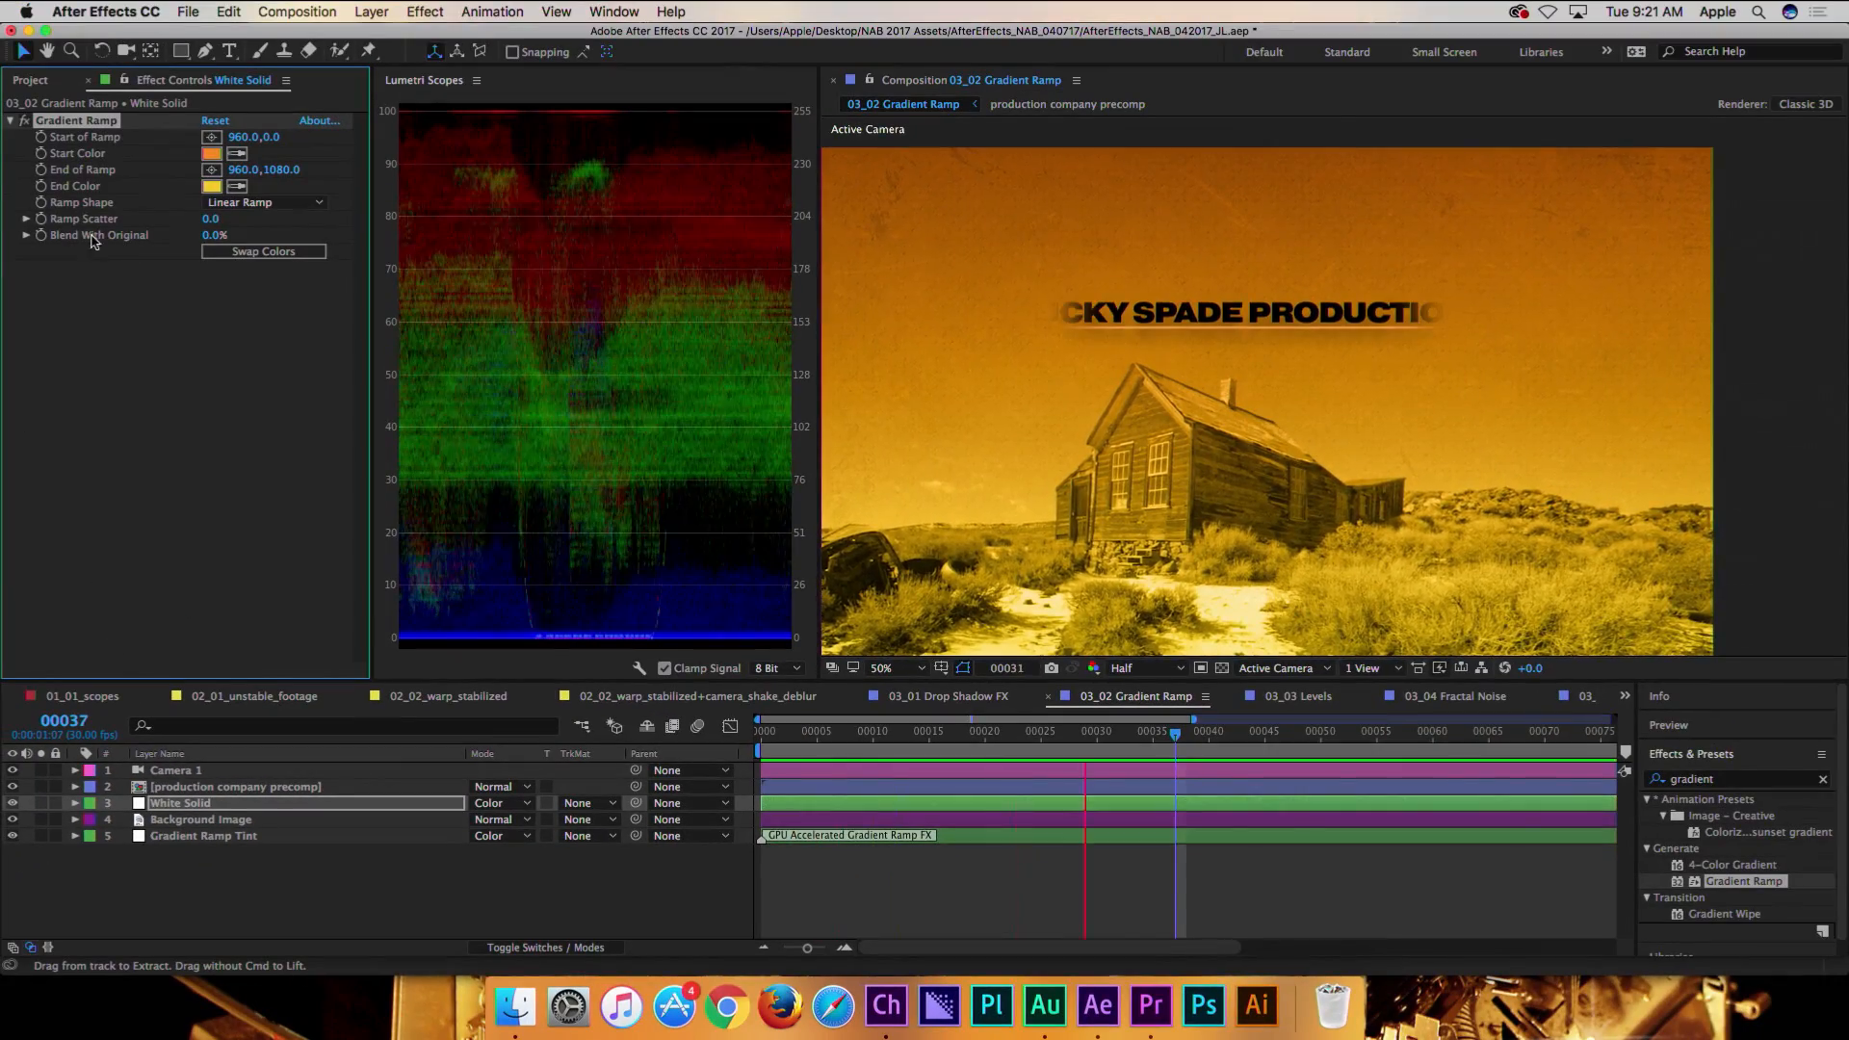
left_click(25, 121)
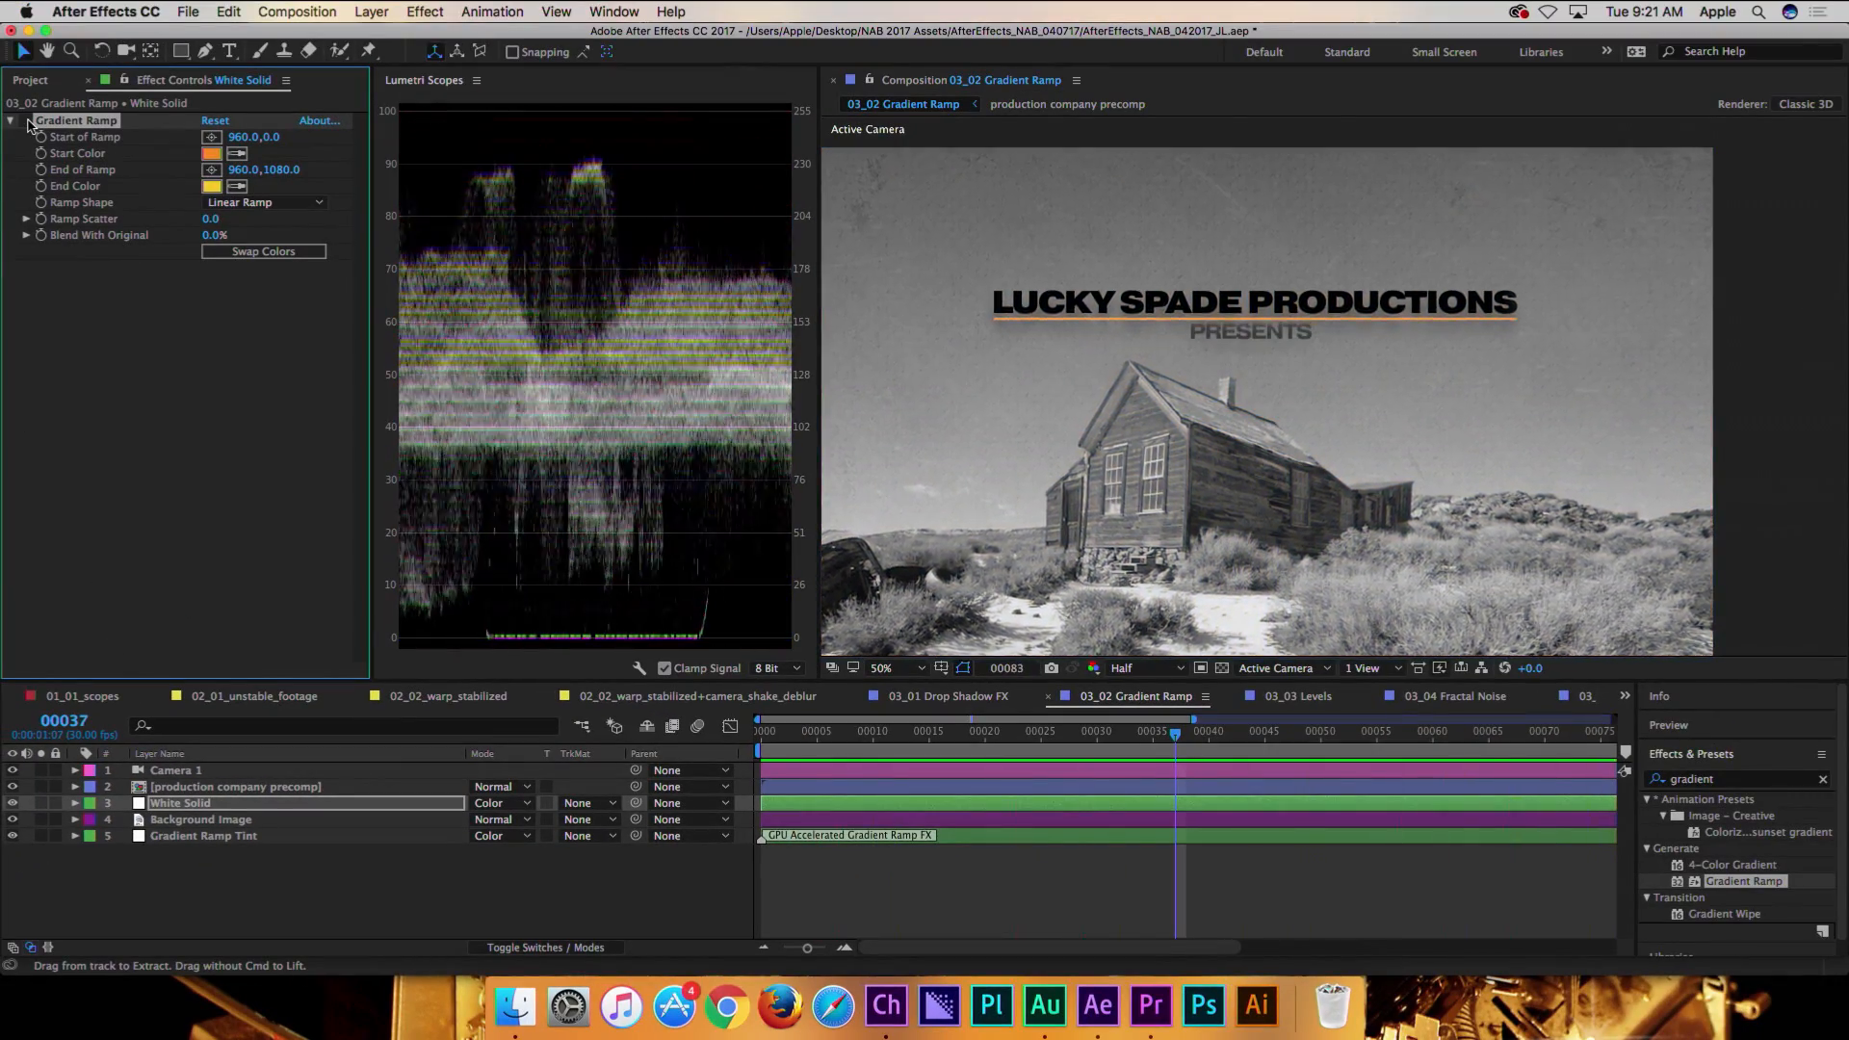
left_click(25, 121)
left_click(25, 121)
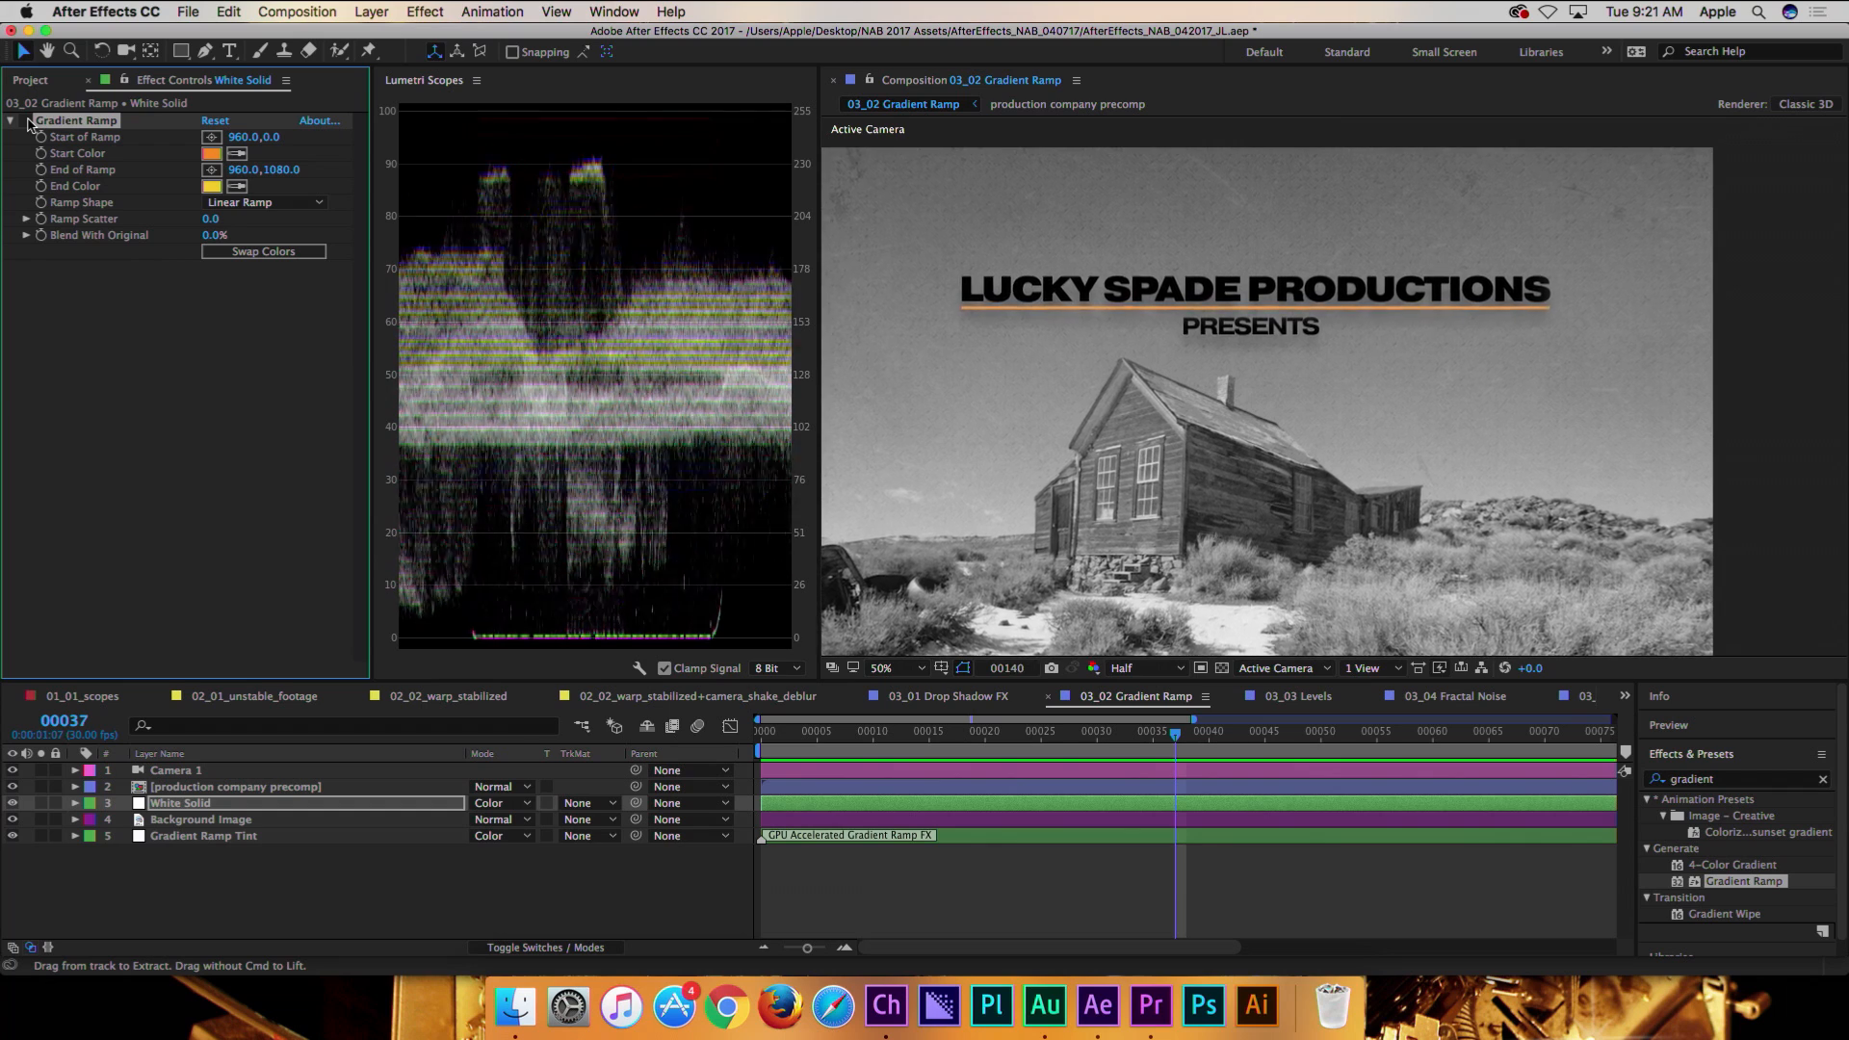
left_click(25, 121)
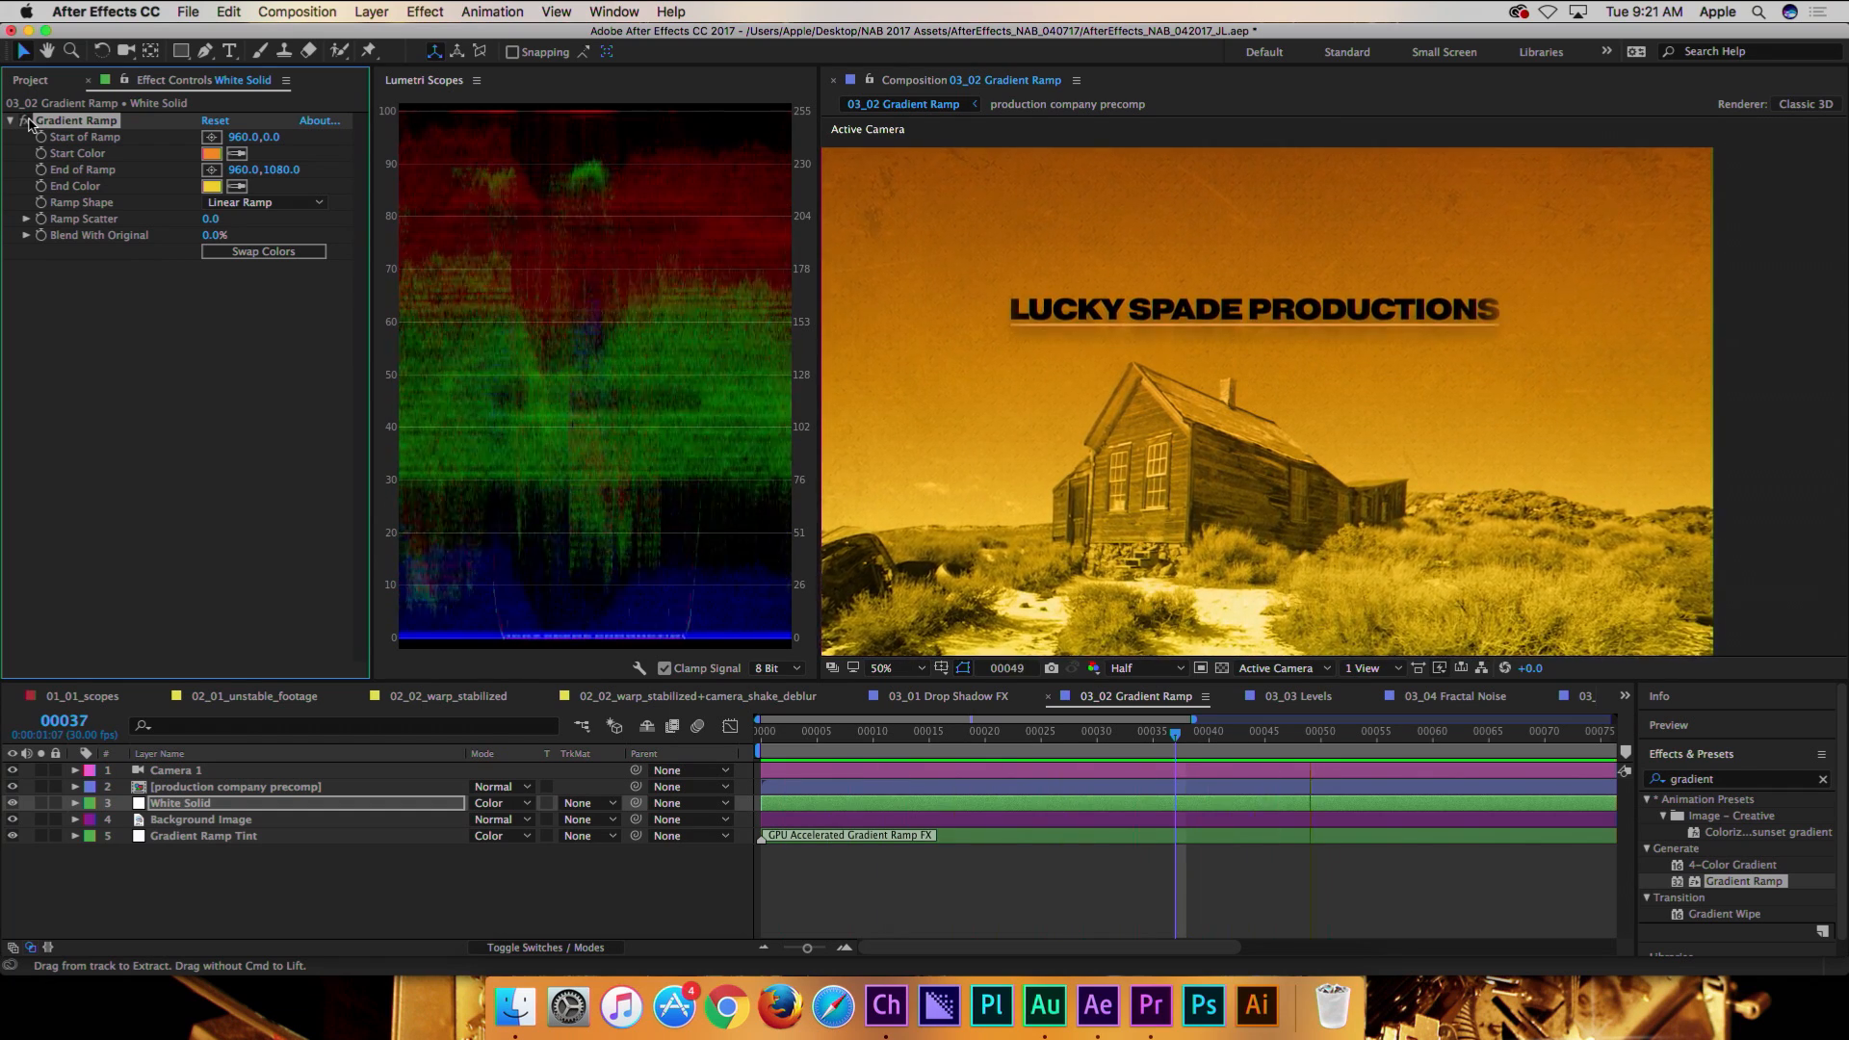
key("space")
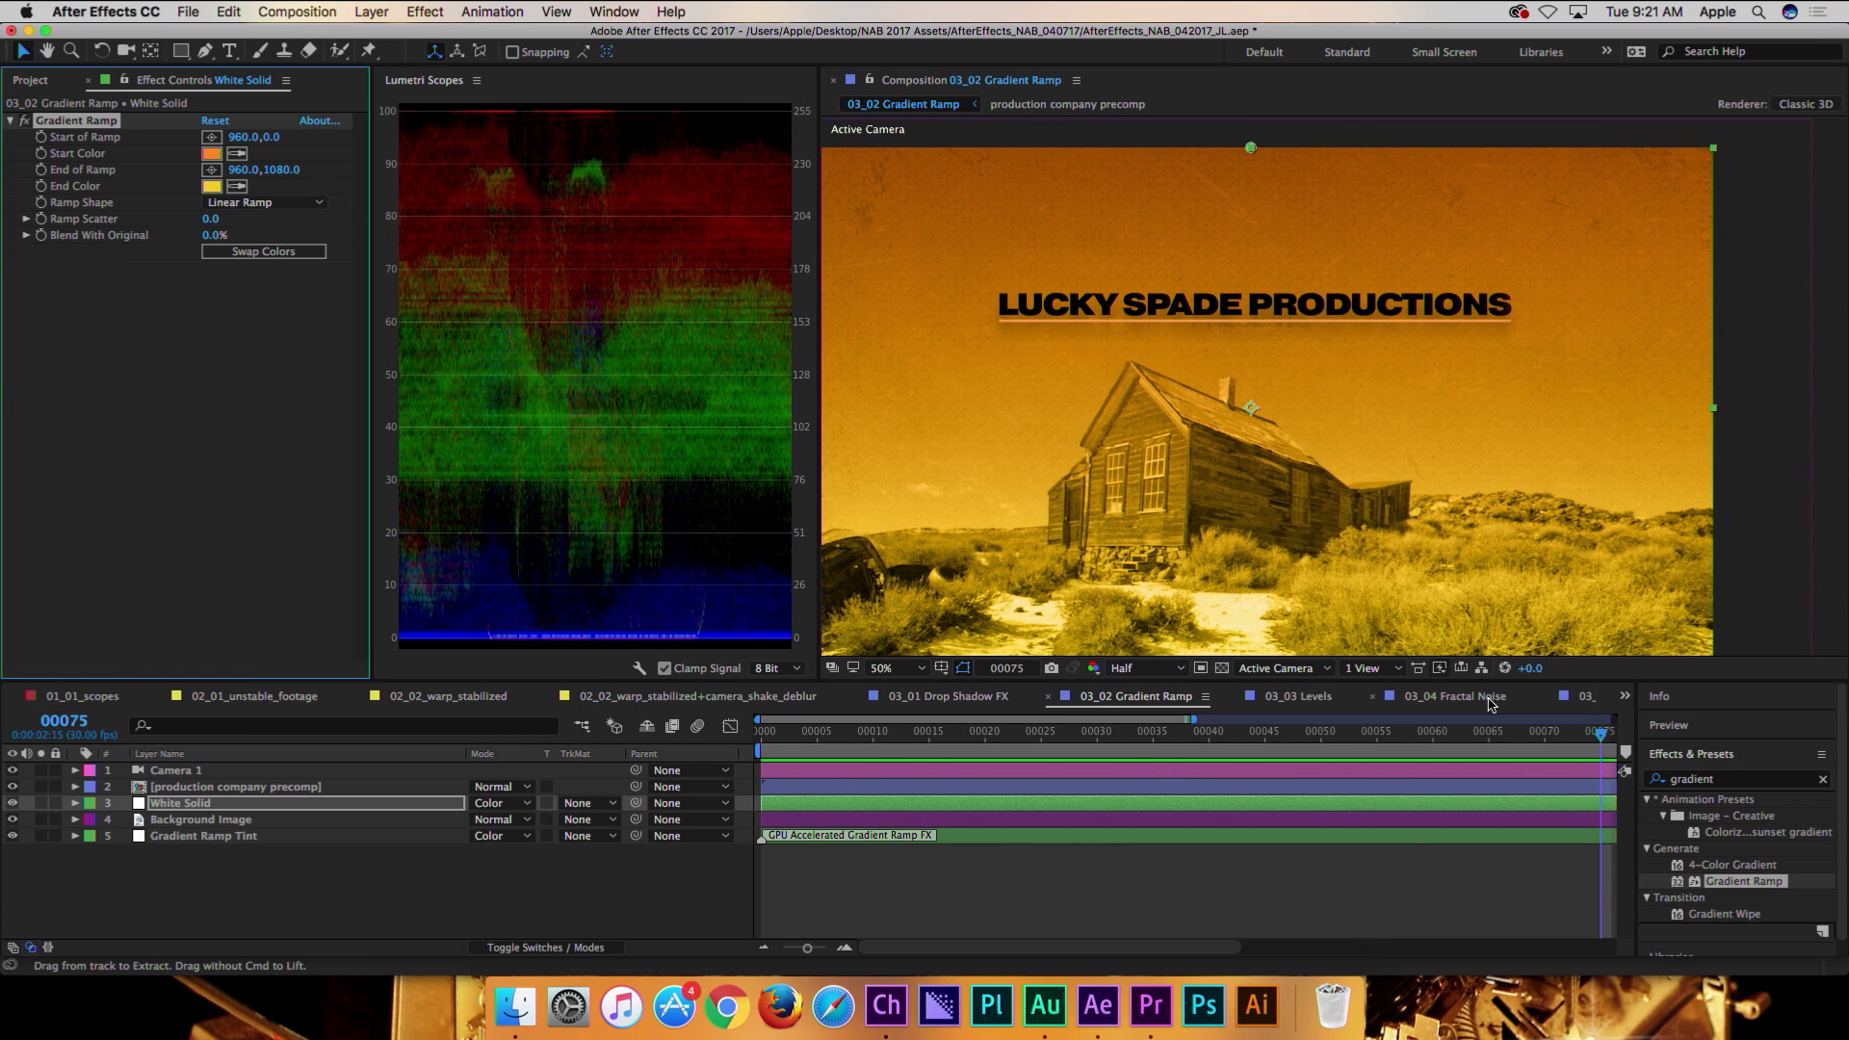
- In the 03_04 Fractal Noise composition, reveal the shy layers and show Background Image fractal noise in place of Background Image
left_click(1455, 699)
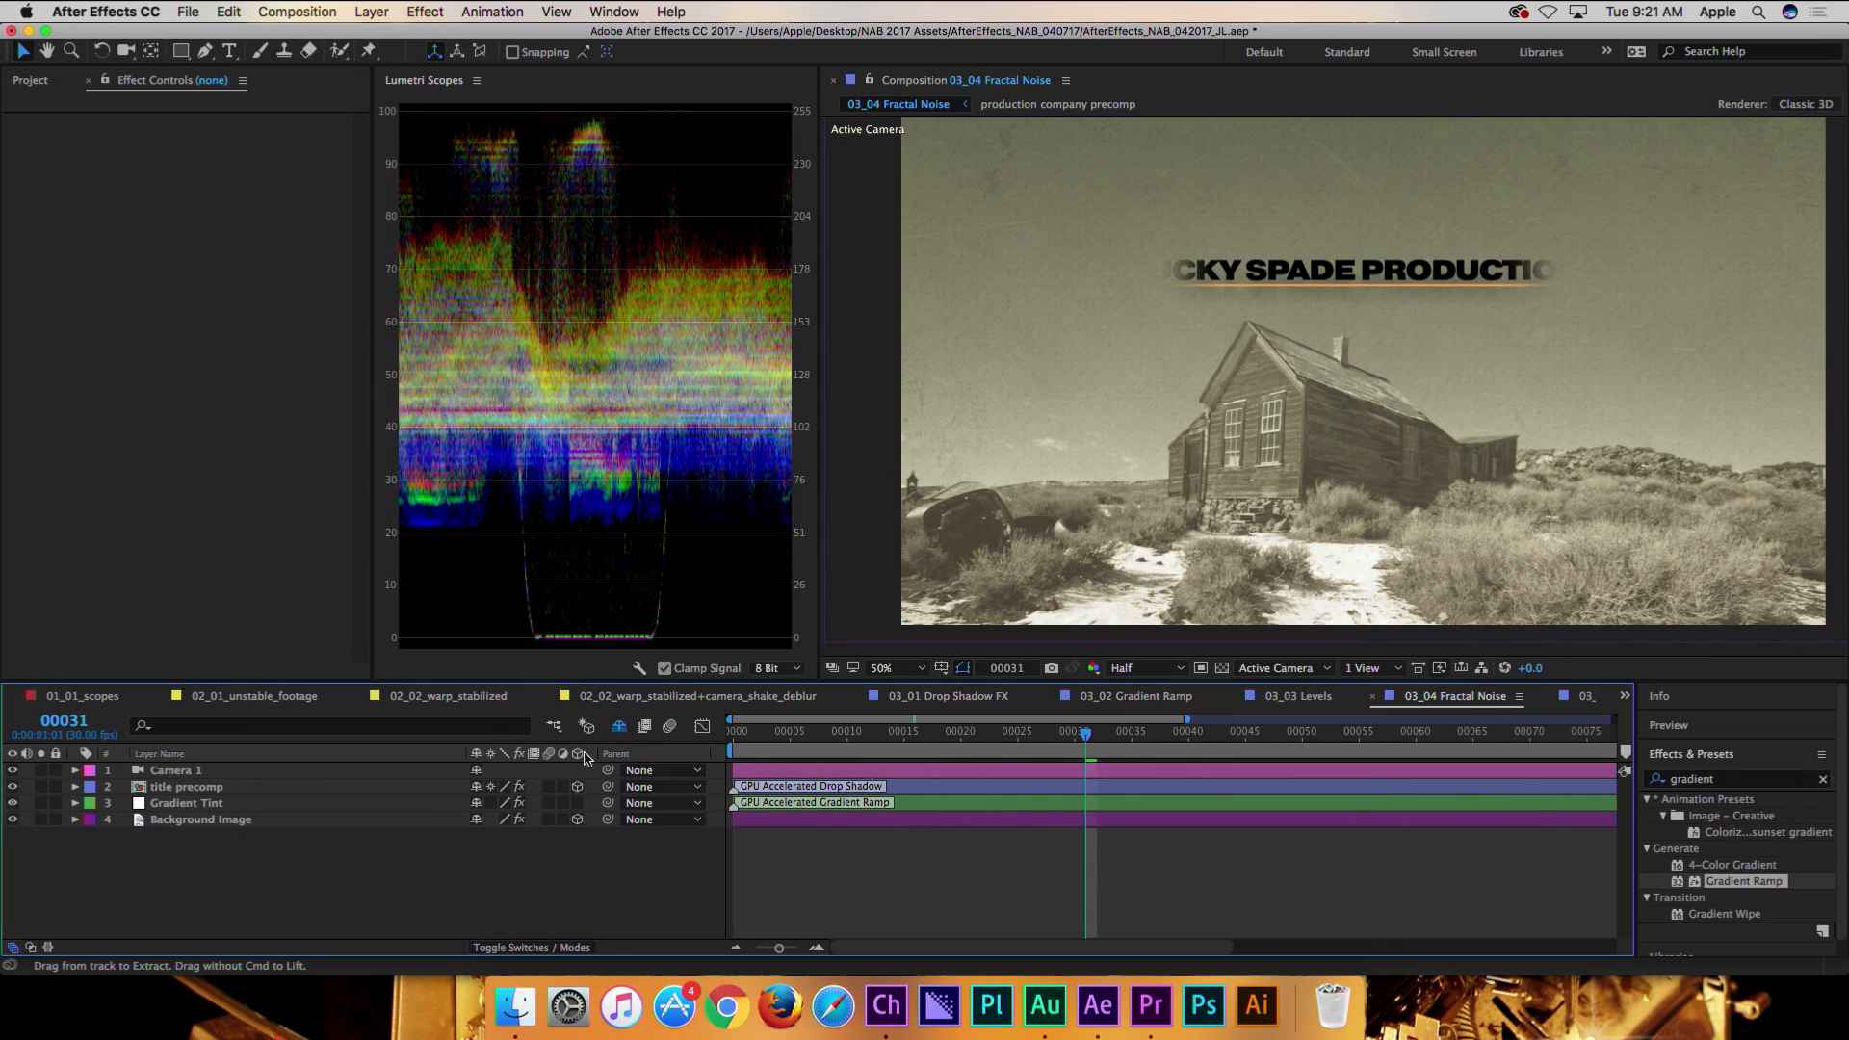
left_click(618, 729)
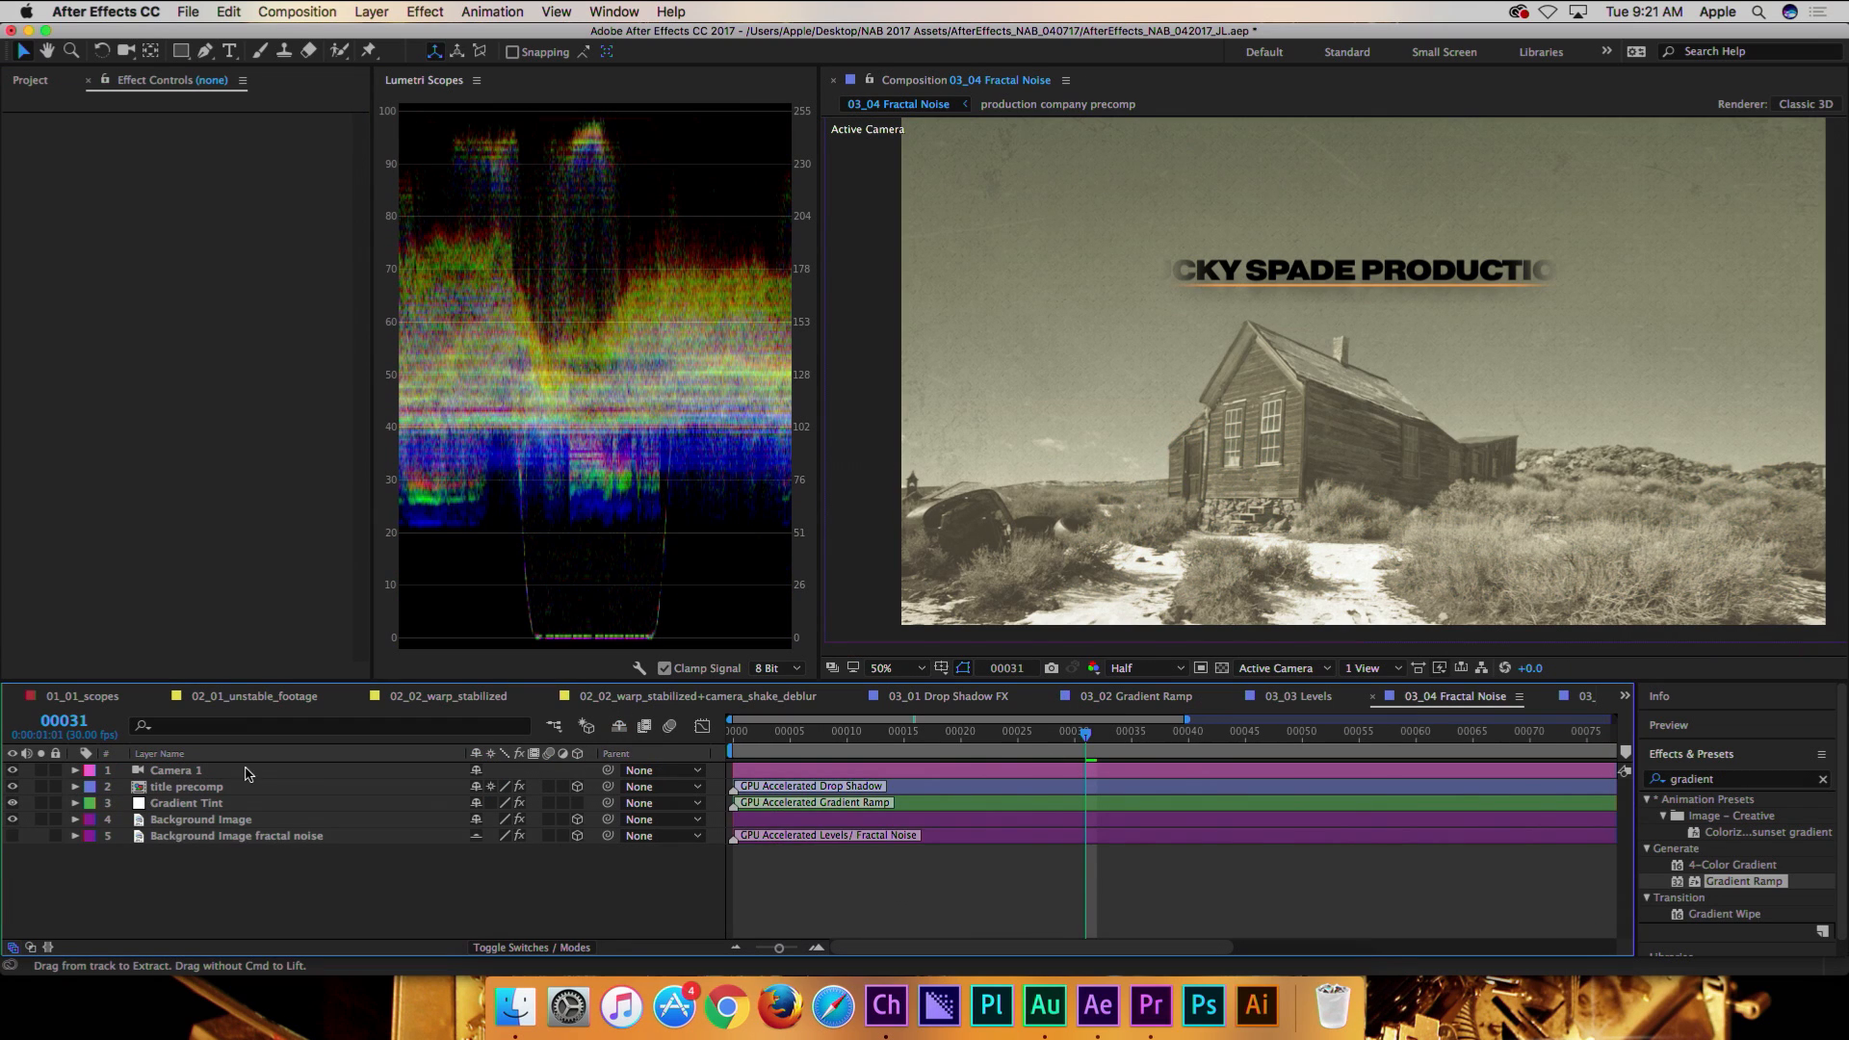
left_click(13, 819)
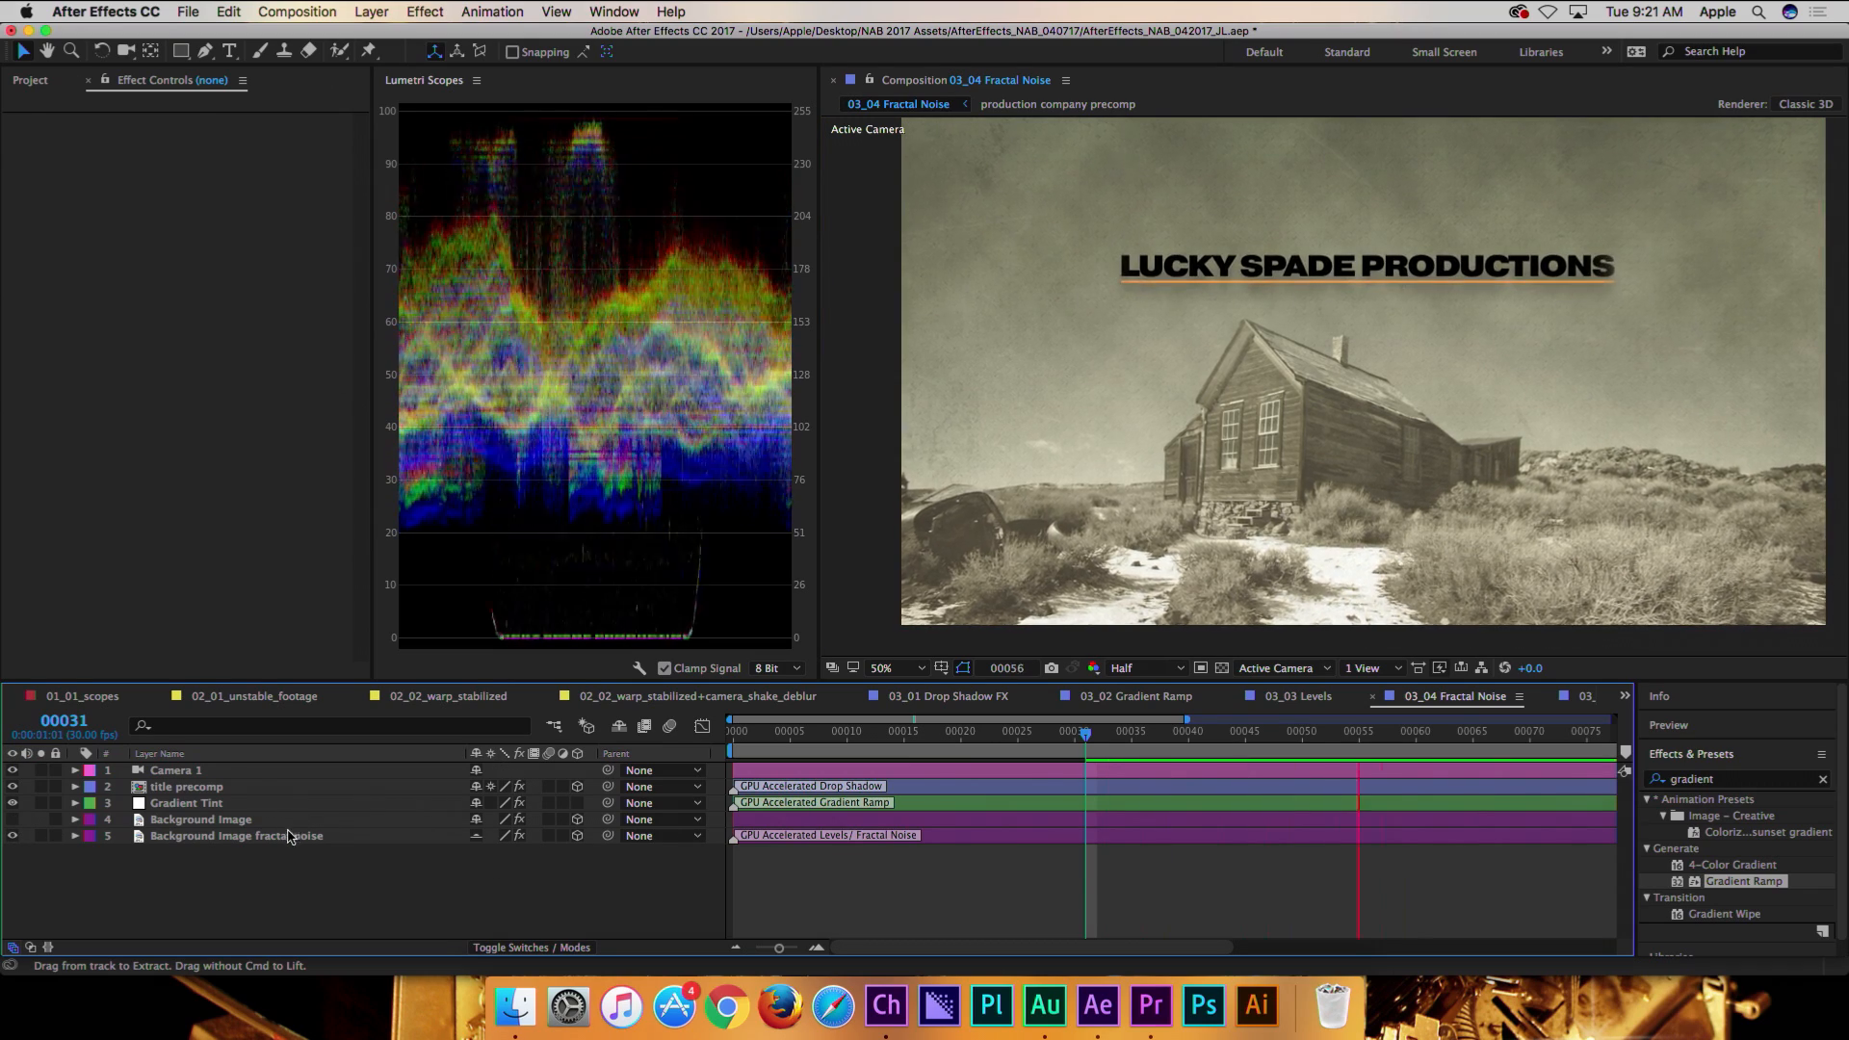
- Set the Fractal Noise scale to 528 on the Background Image fractal noise layer and adjust its complexity during the preview
left_click(202, 836)
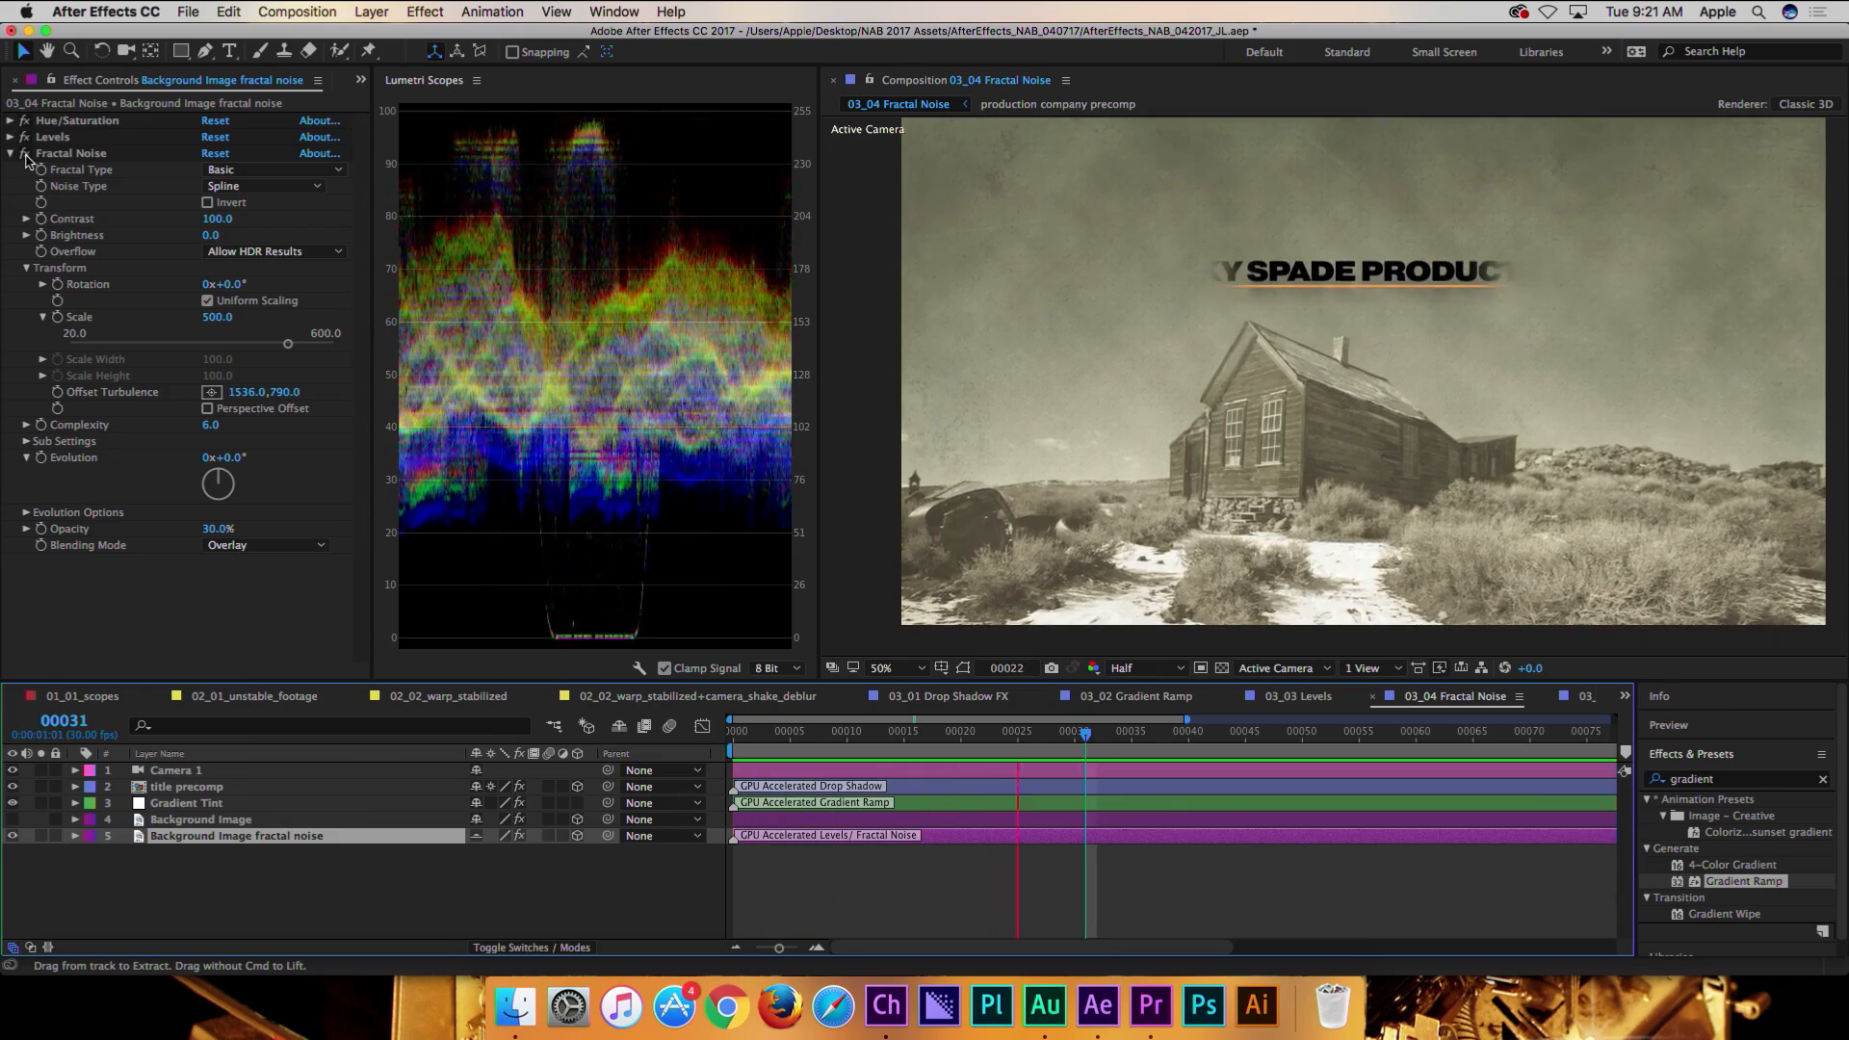
left_click(27, 158)
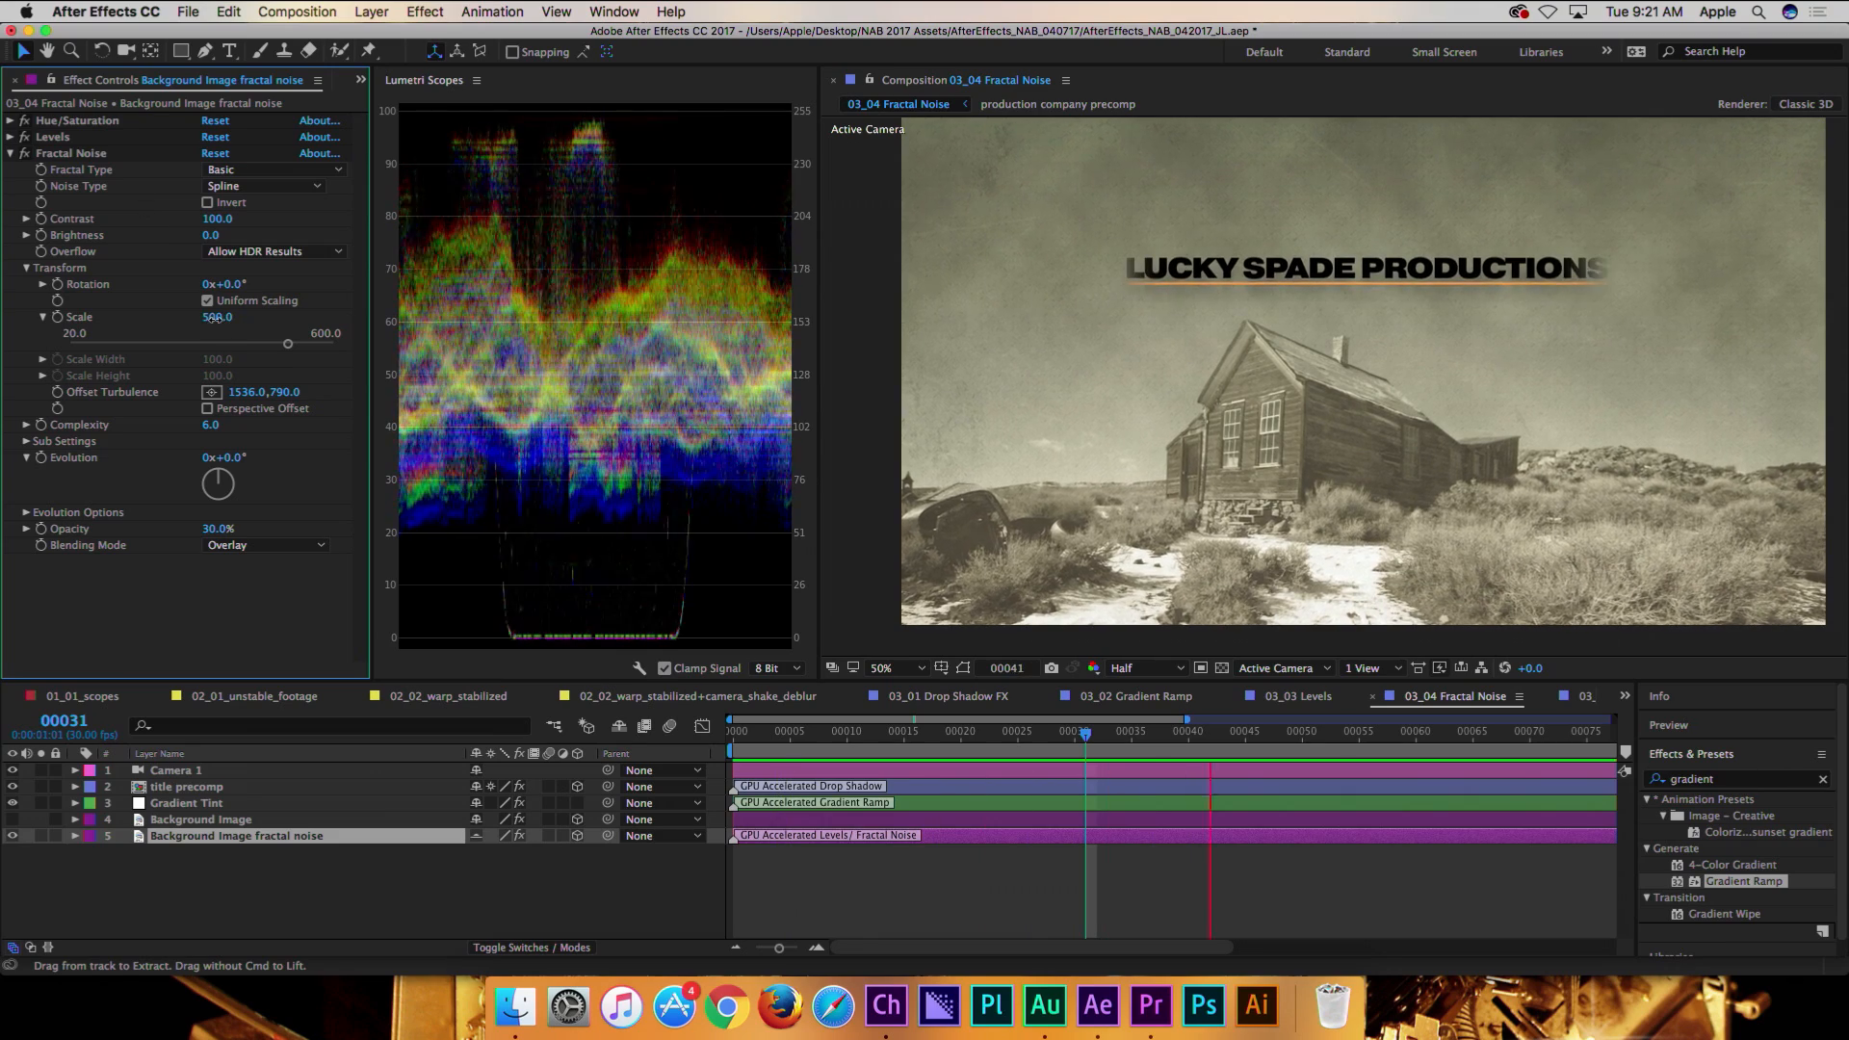
left_click_drag(214, 319, 224, 320)
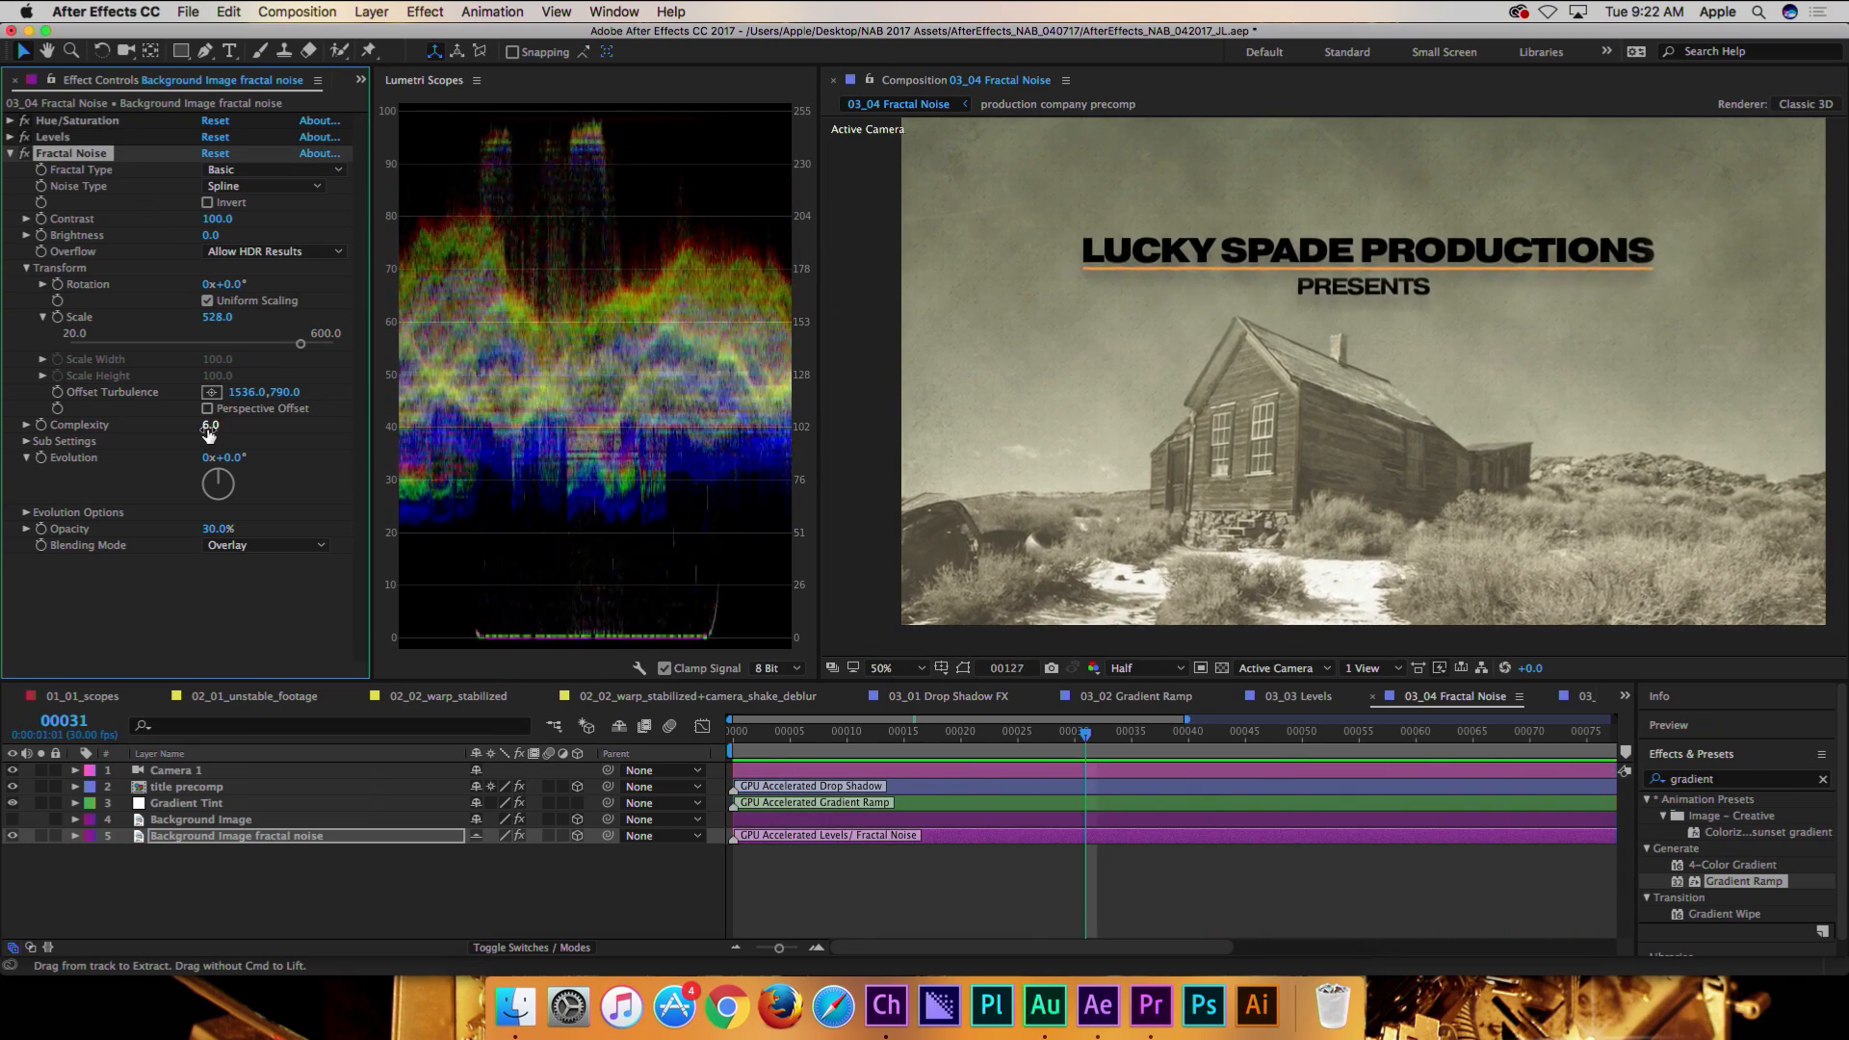
left_click_drag(210, 427, 245, 433)
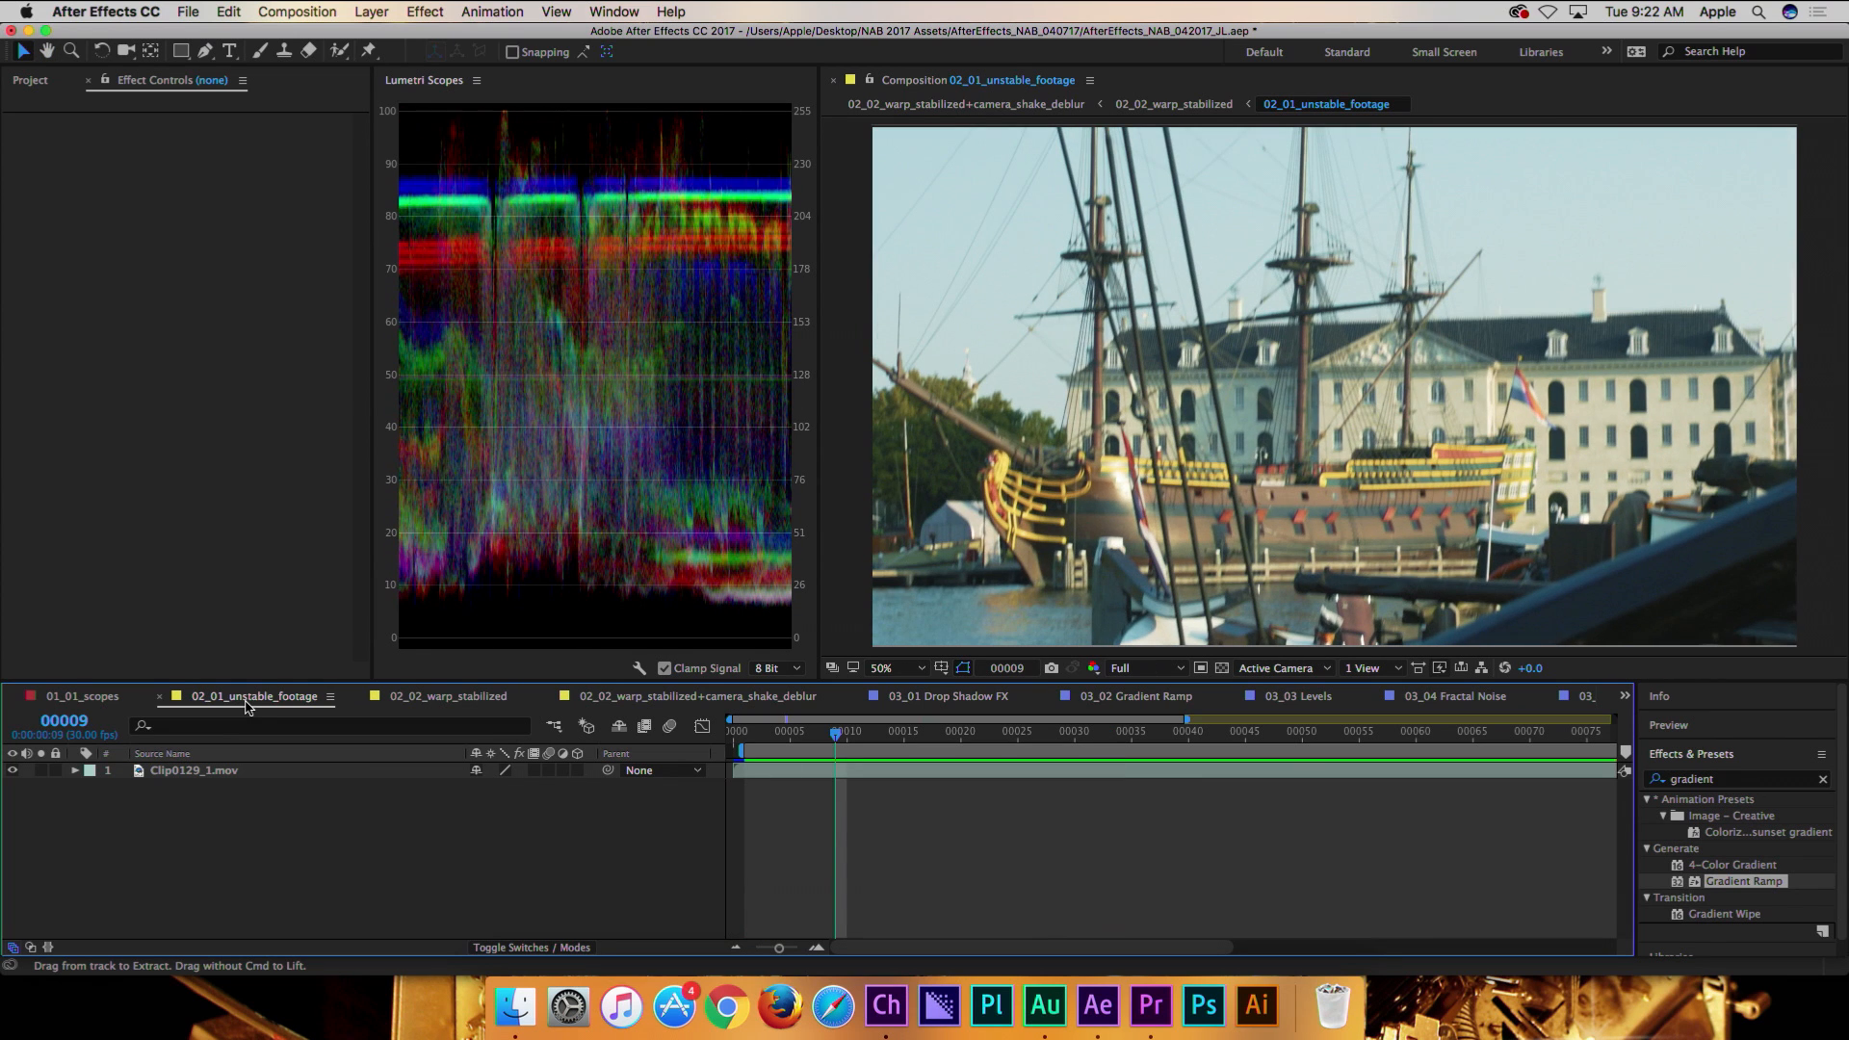
- Preview the 02_02_warp_stabilized composition with its Warp Stabilizer VFX settings open, and go to frame 33
left_click(445, 697)
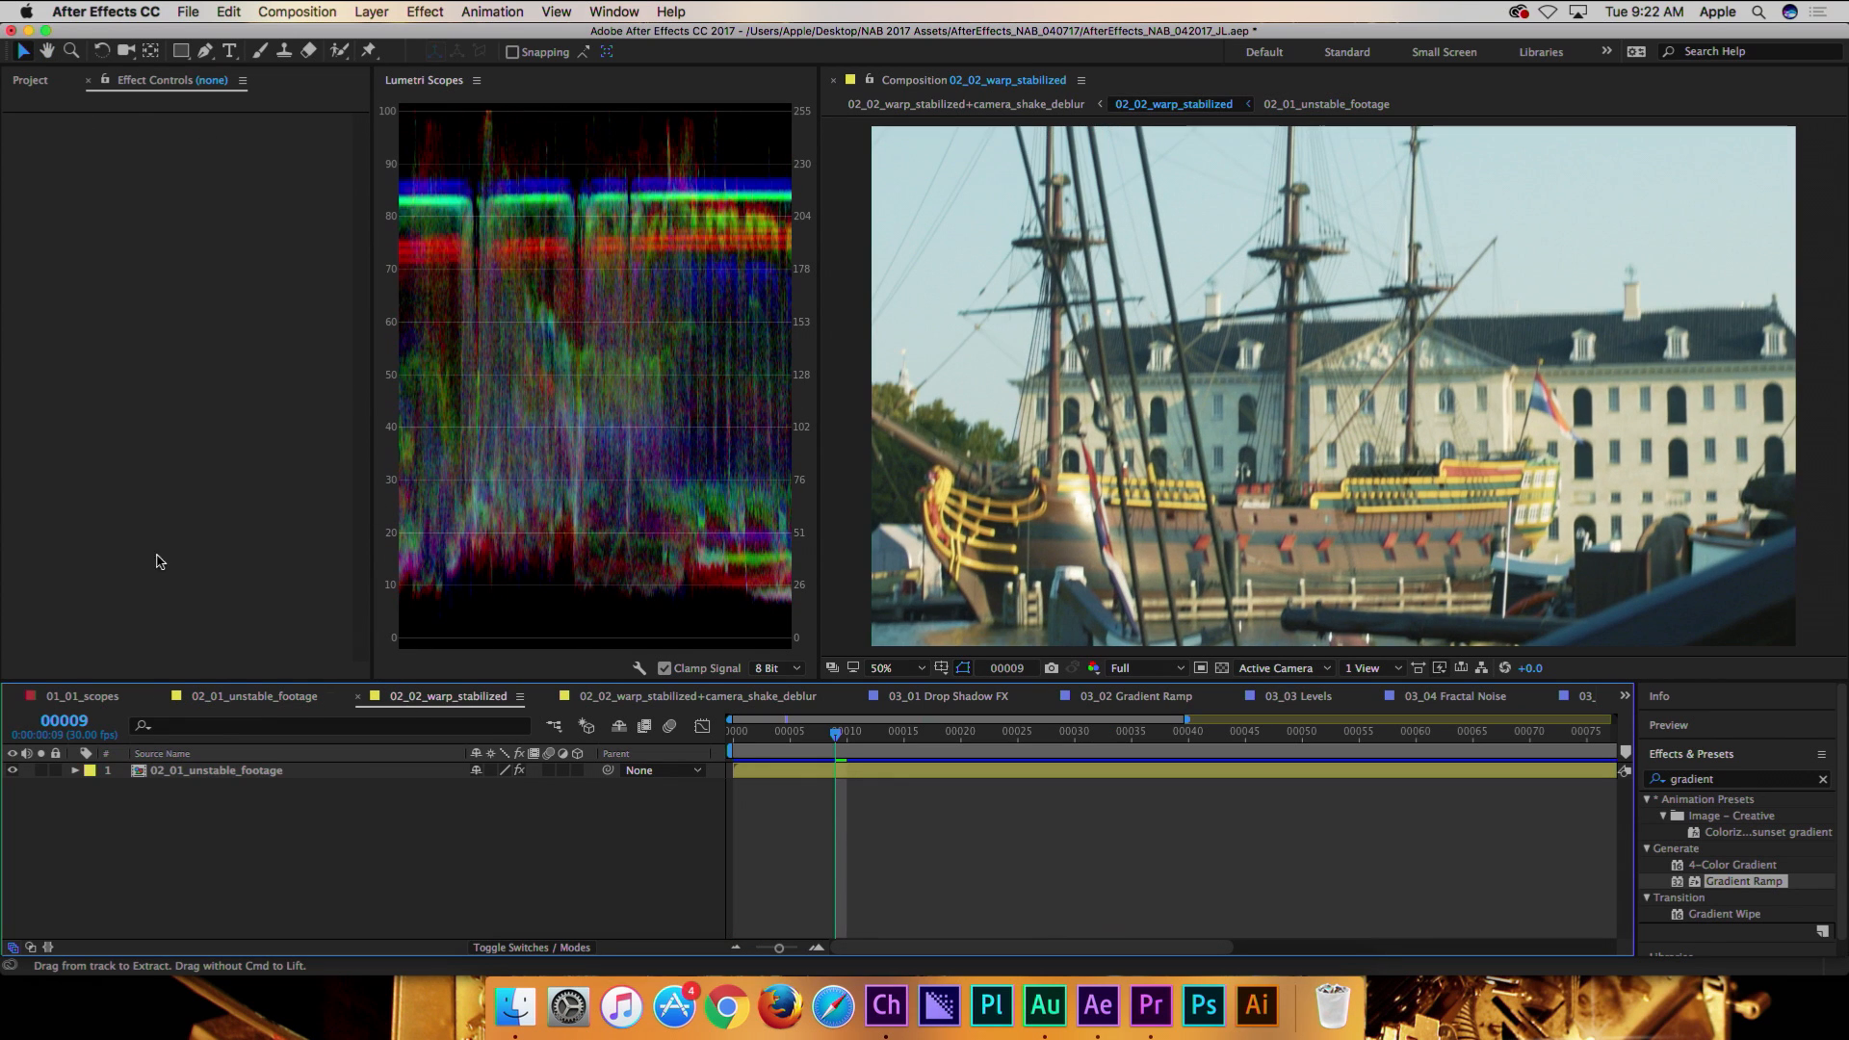
left_click(204, 770)
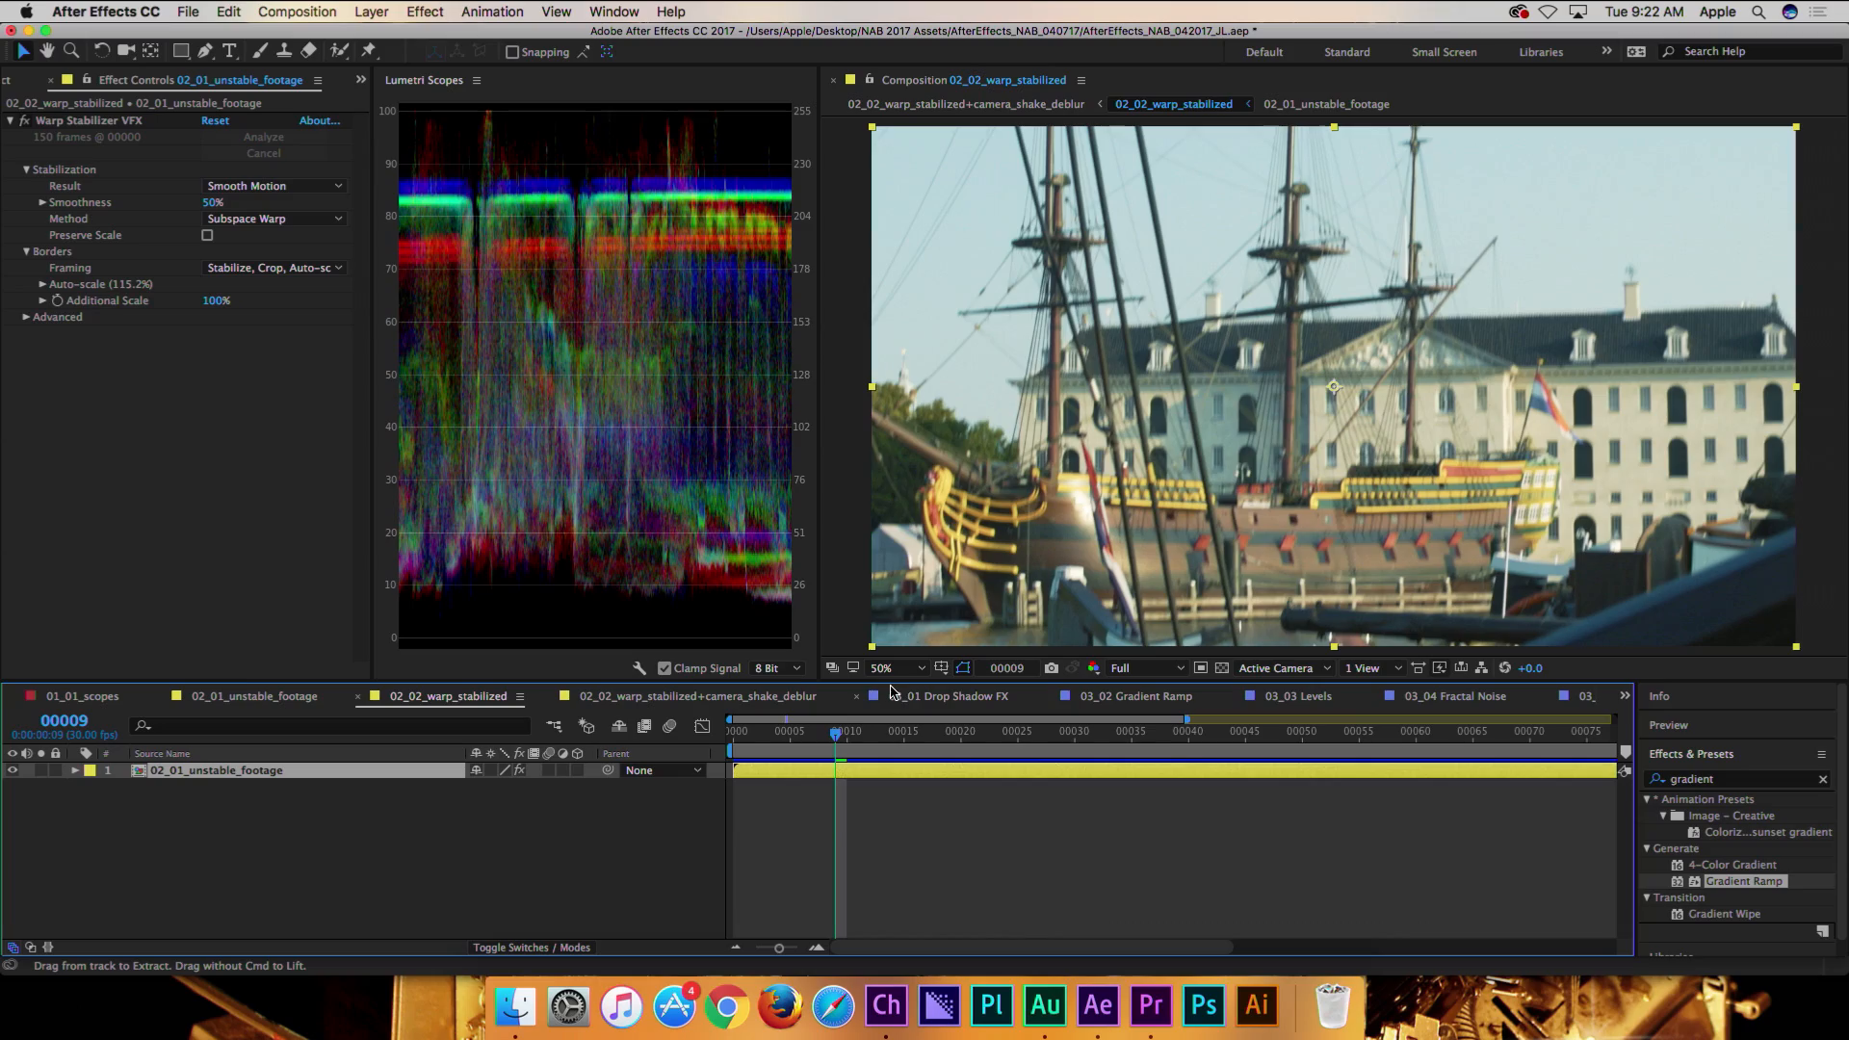
key("space")
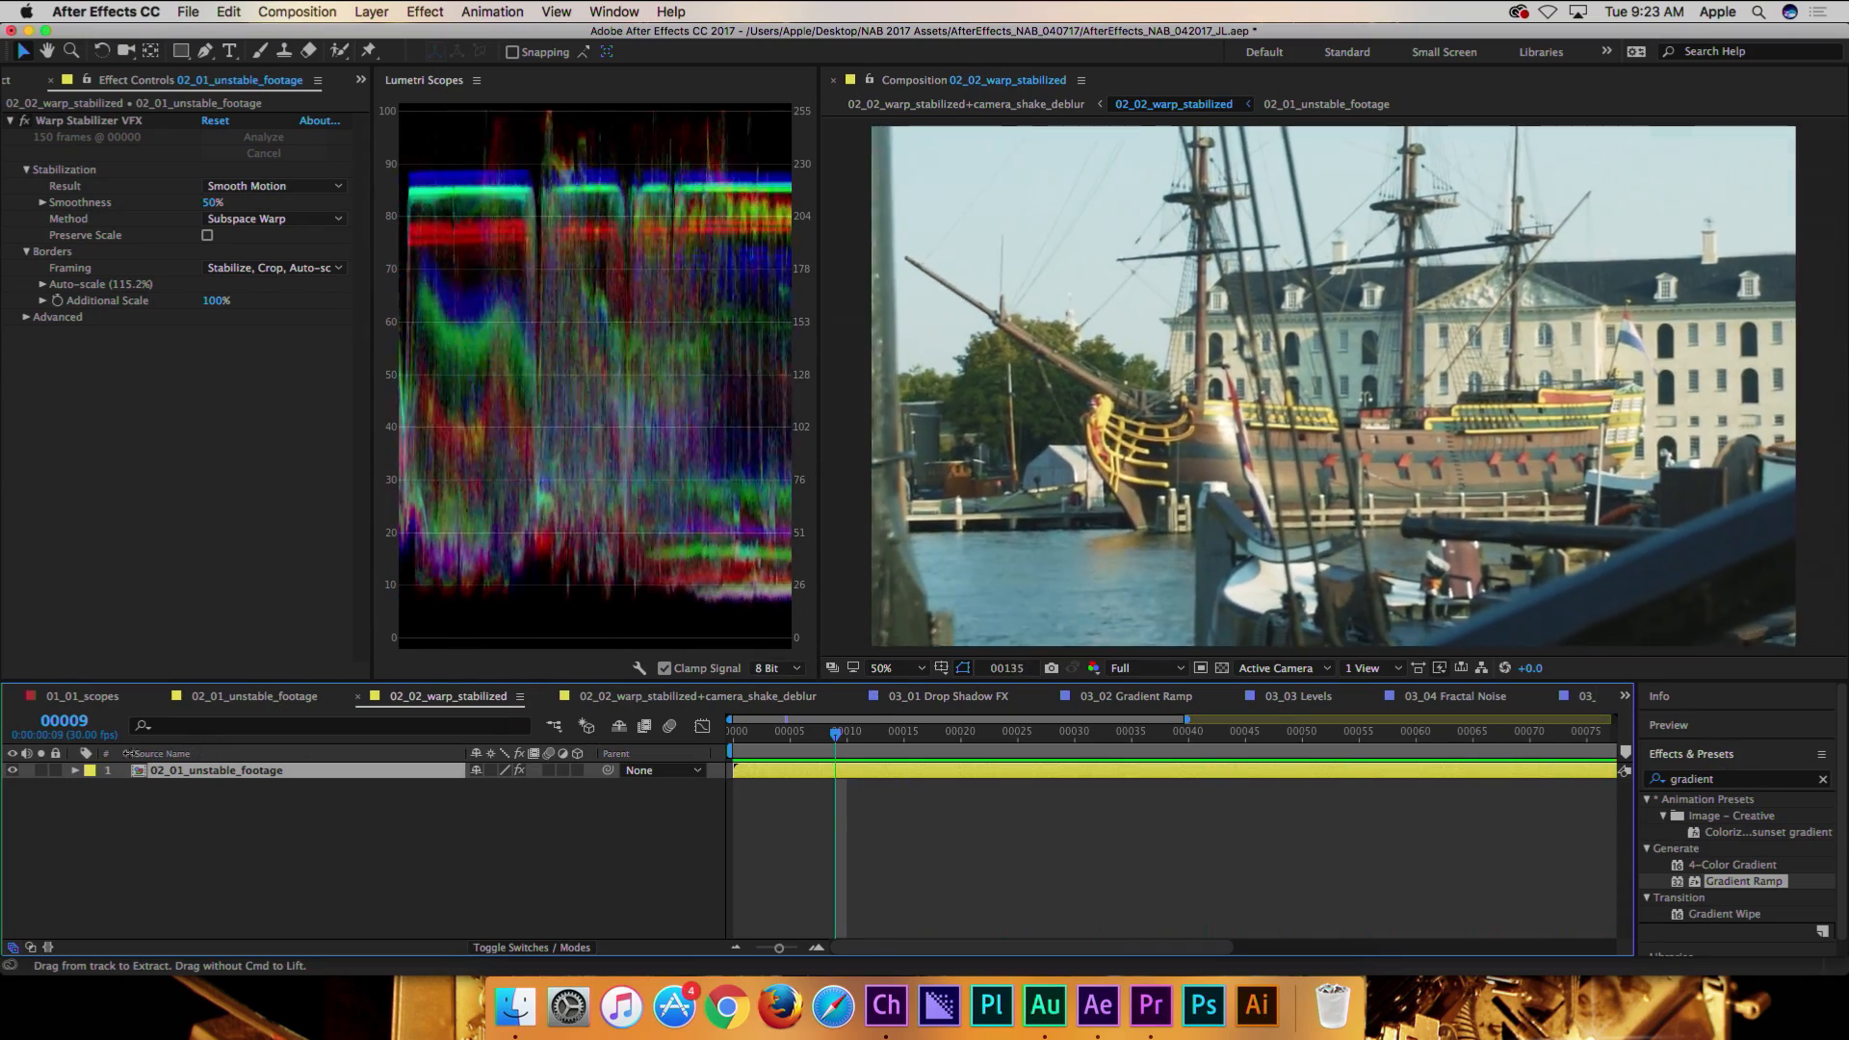
left_click(63, 721)
type("33")
key("Return")
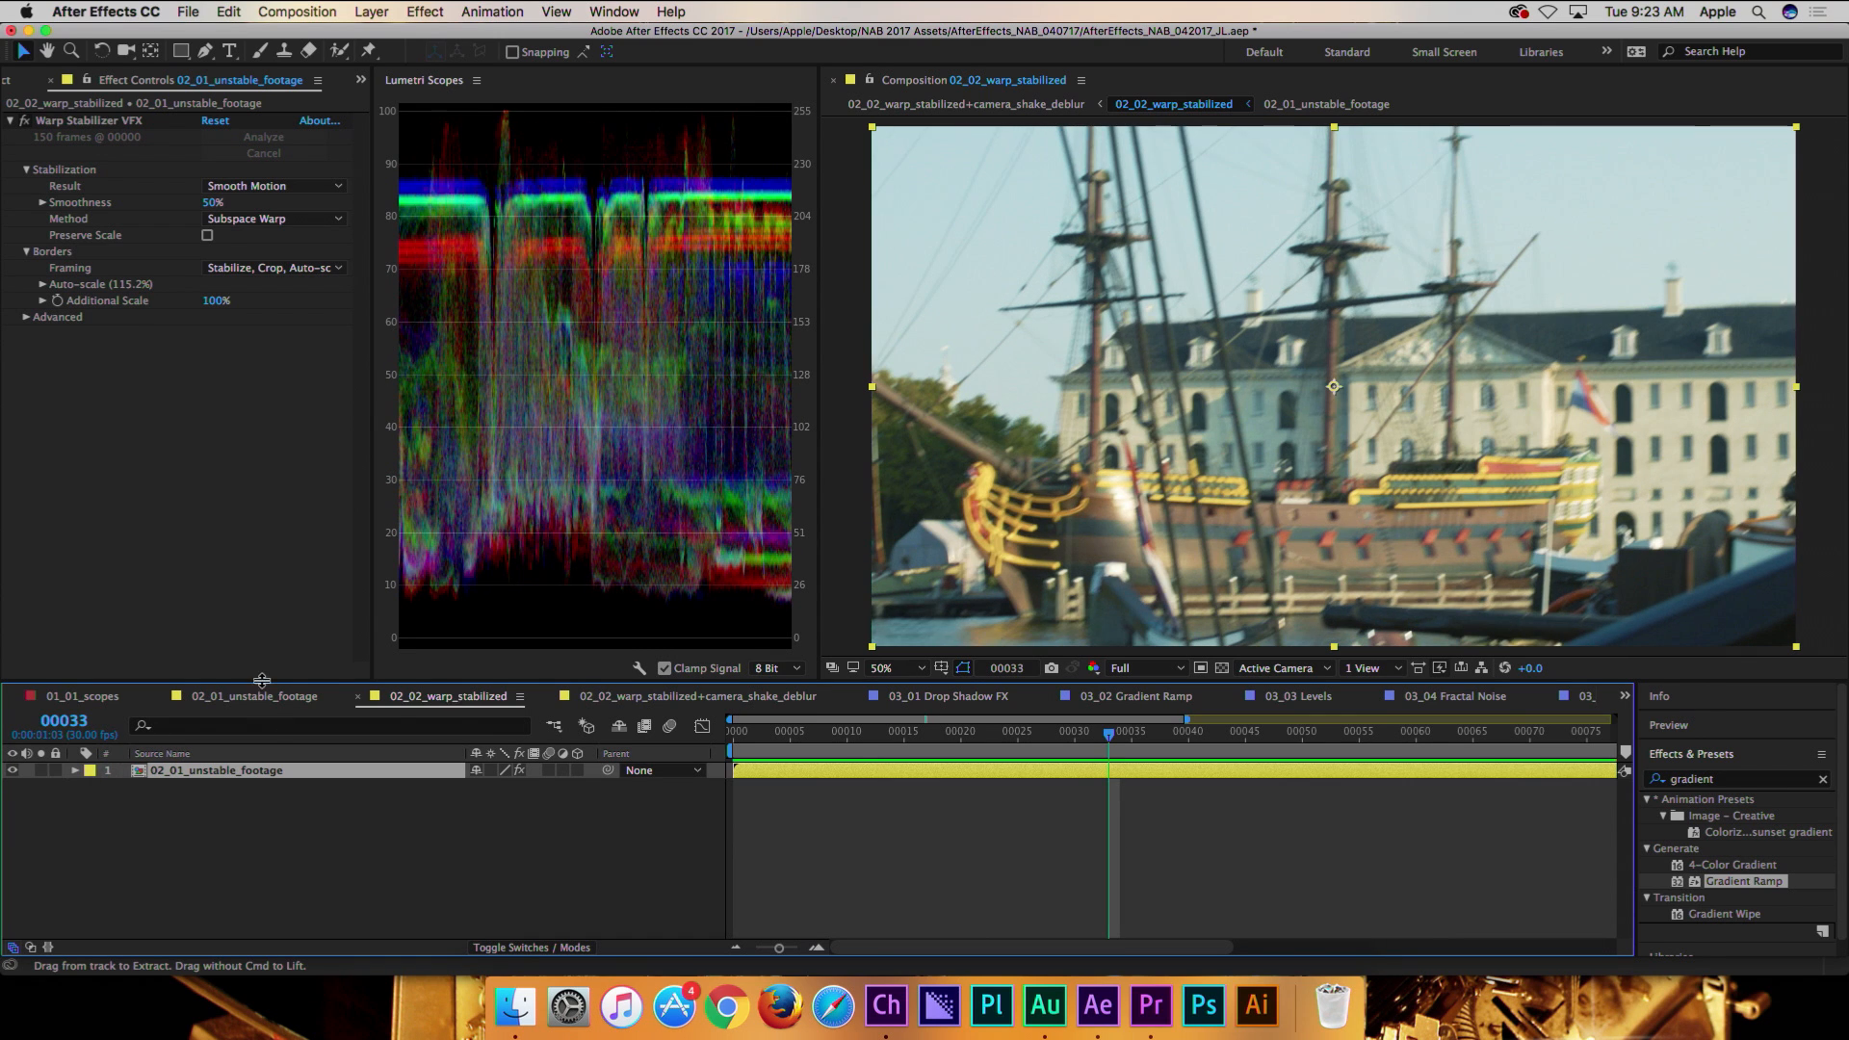
- Fit the 02_01_unstable_footage and 02_02_warp_stabilized compositions in the viewer and compare them at frame 33
left_click(260, 695)
left_click(895, 668)
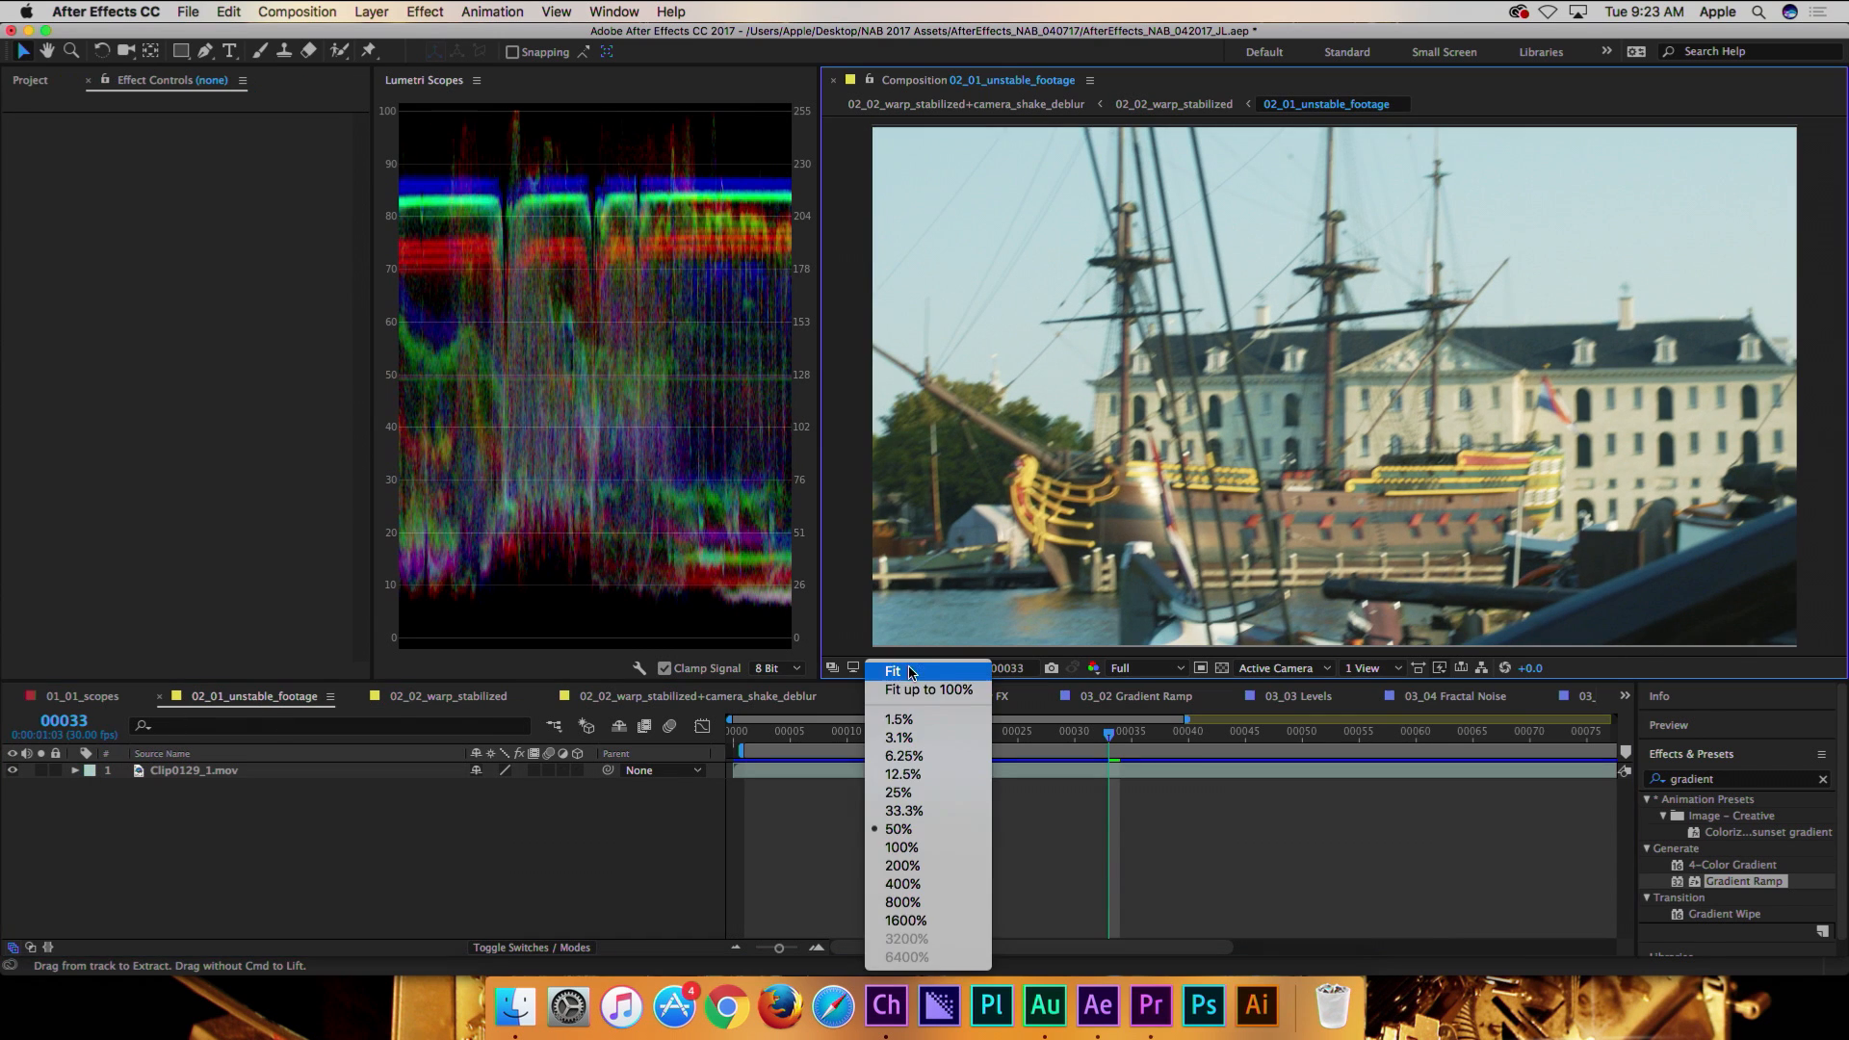
left_click(916, 690)
left_click(465, 702)
left_click(895, 667)
key("Return")
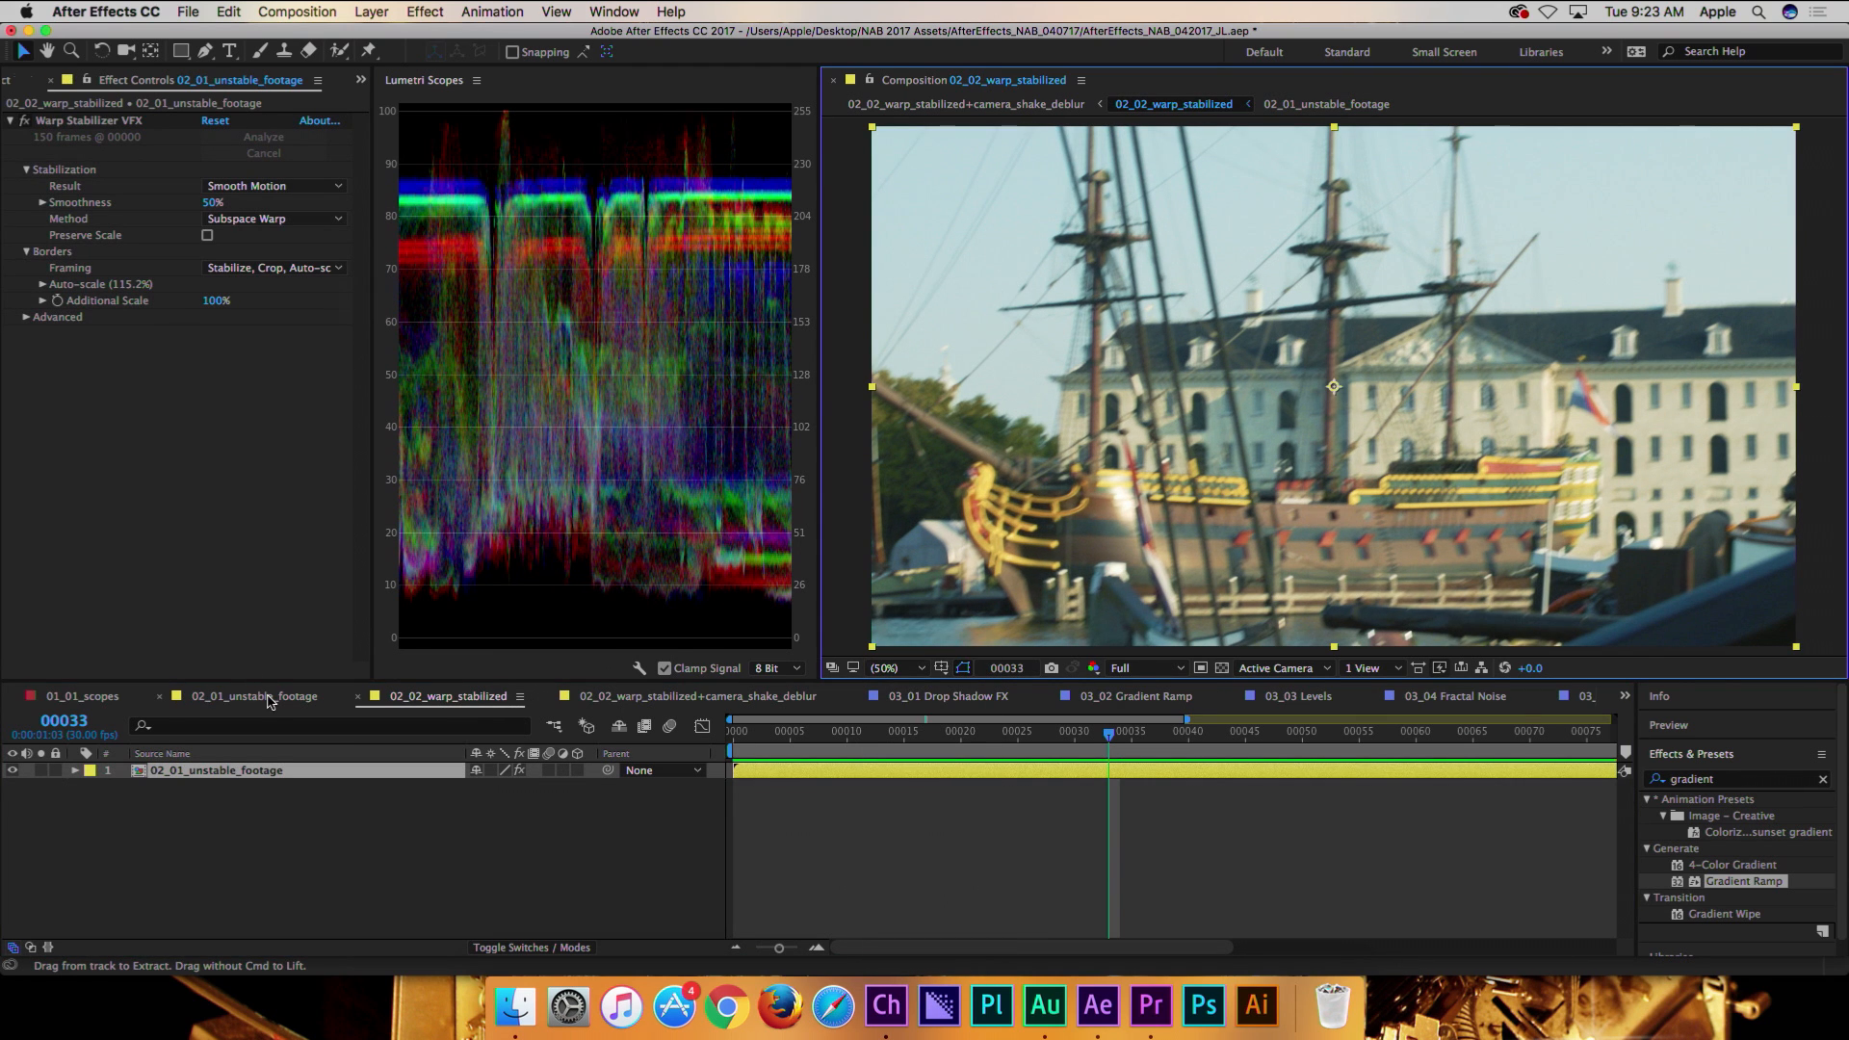
left_click(260, 696)
left_click(424, 707)
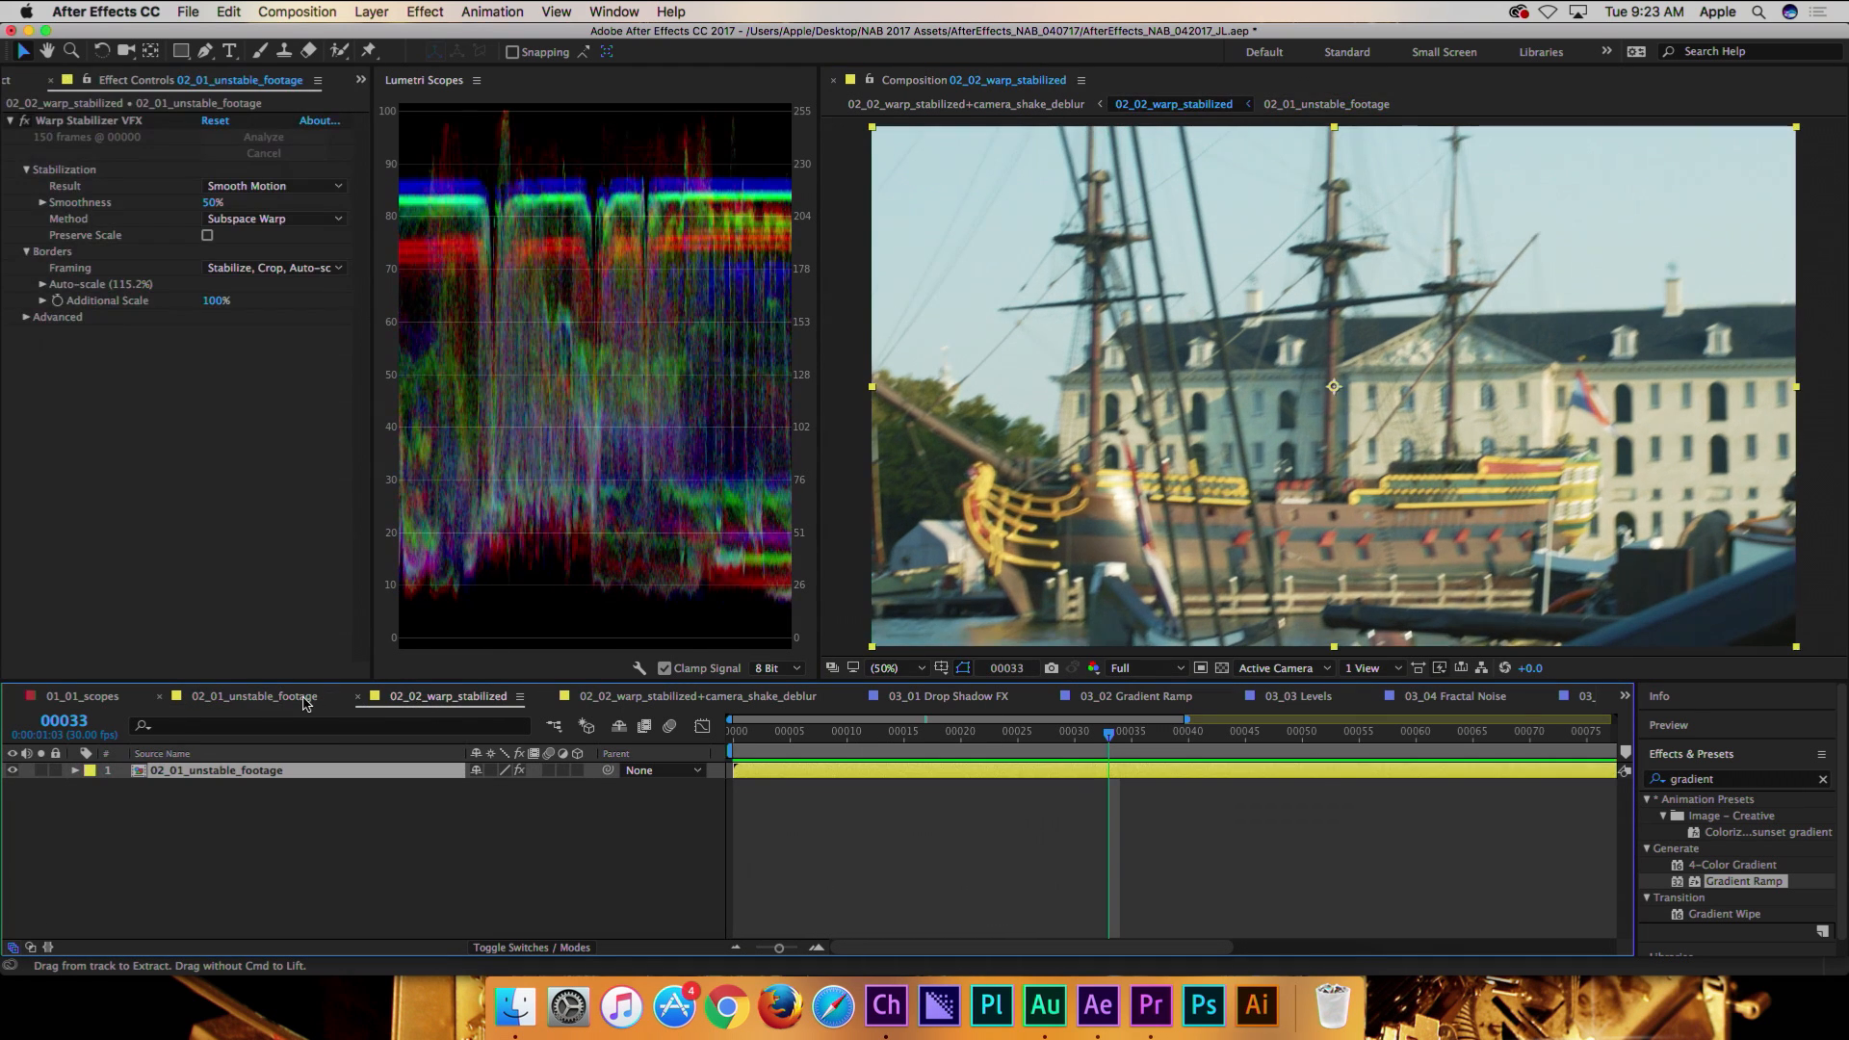
- In the 02_02_warp_stabilized+camera_shake_deblur composition, search the effects for "camera" and apply Camera-Shake Deblur to the 02_02_warp_stabilized layer
left_click(280, 701)
left_click(436, 700)
left_click(697, 695)
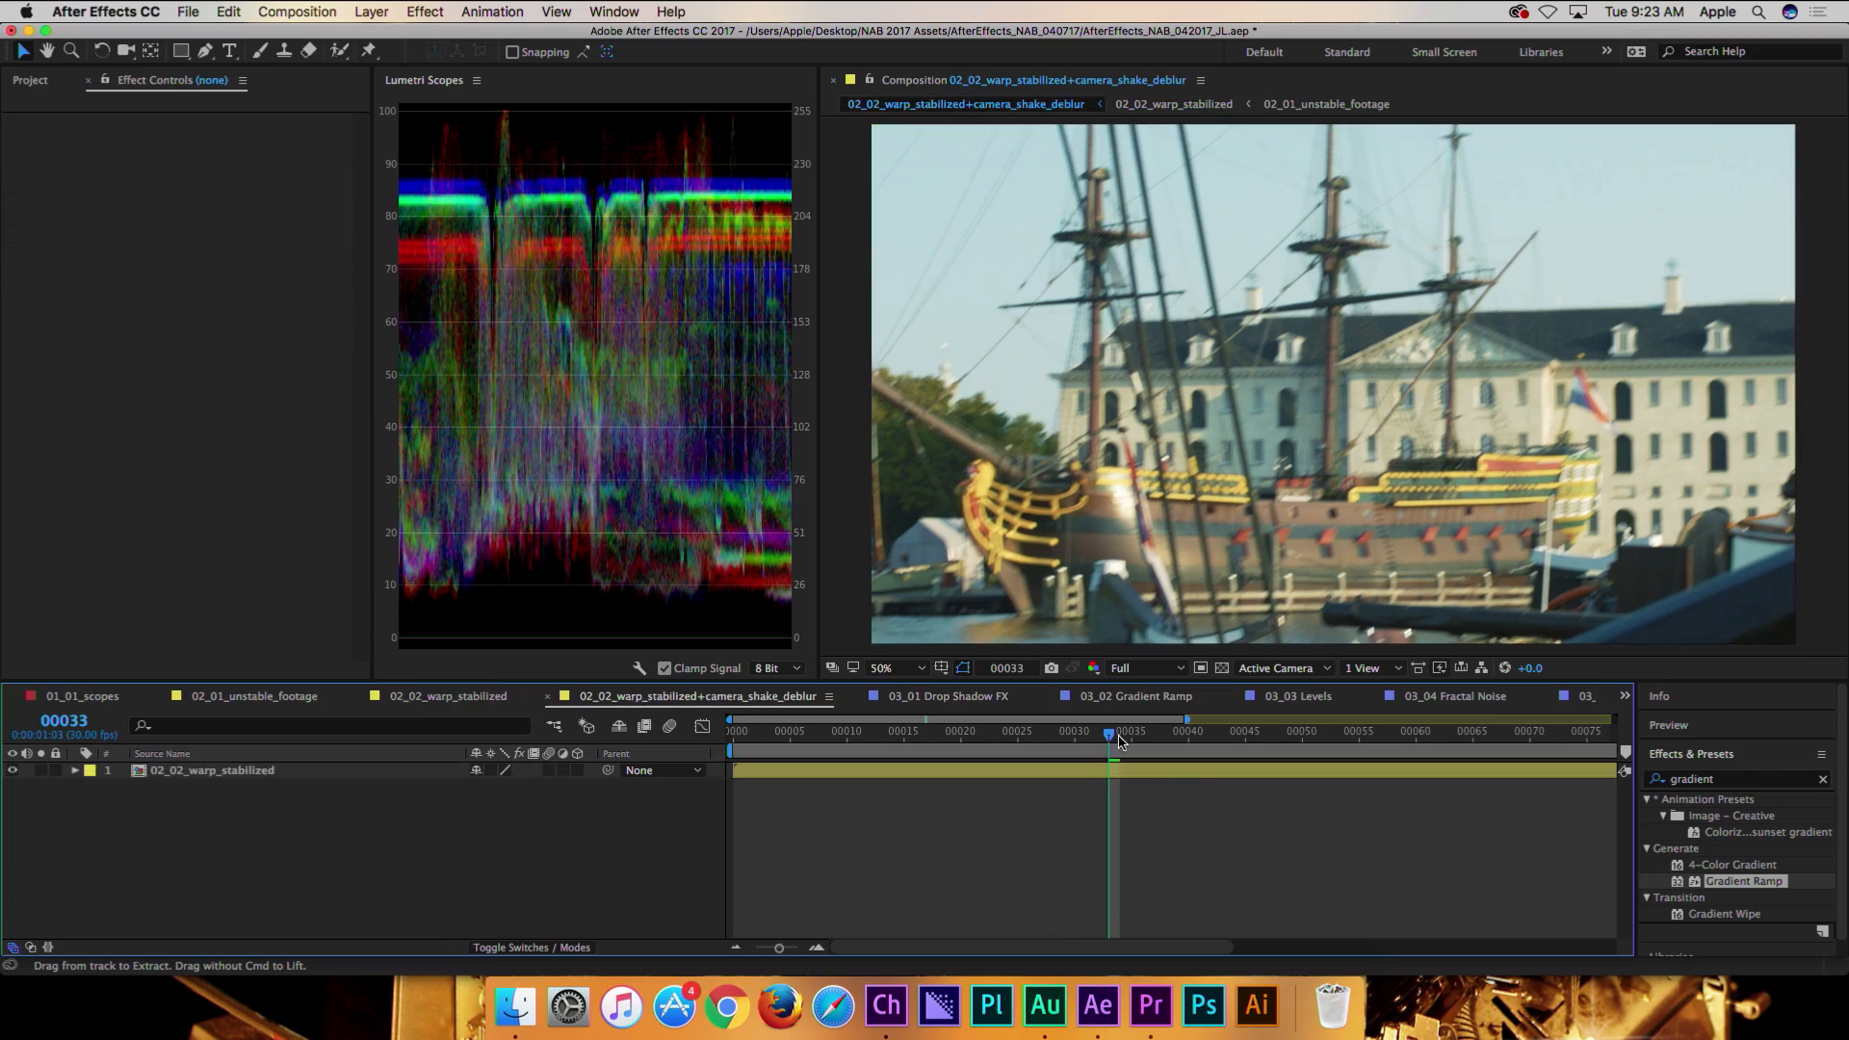
left_click(1724, 753)
left_click(1733, 780)
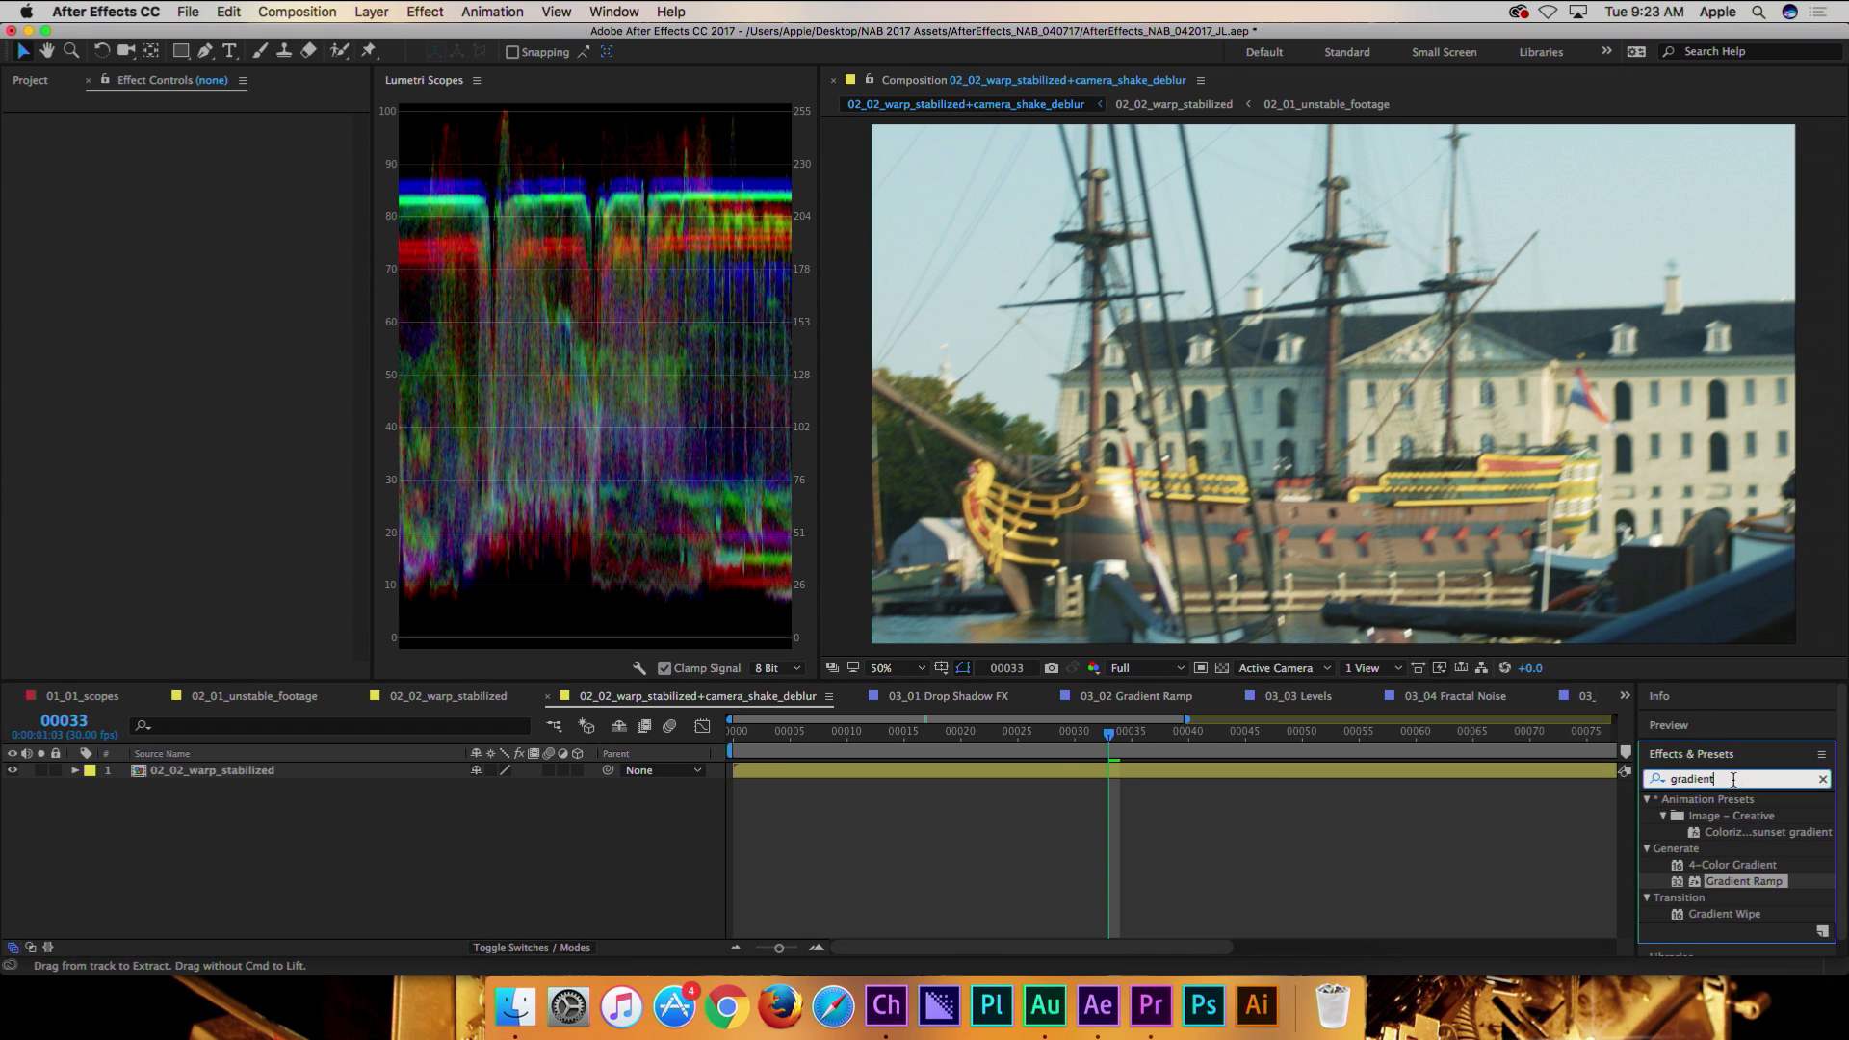
type("camera")
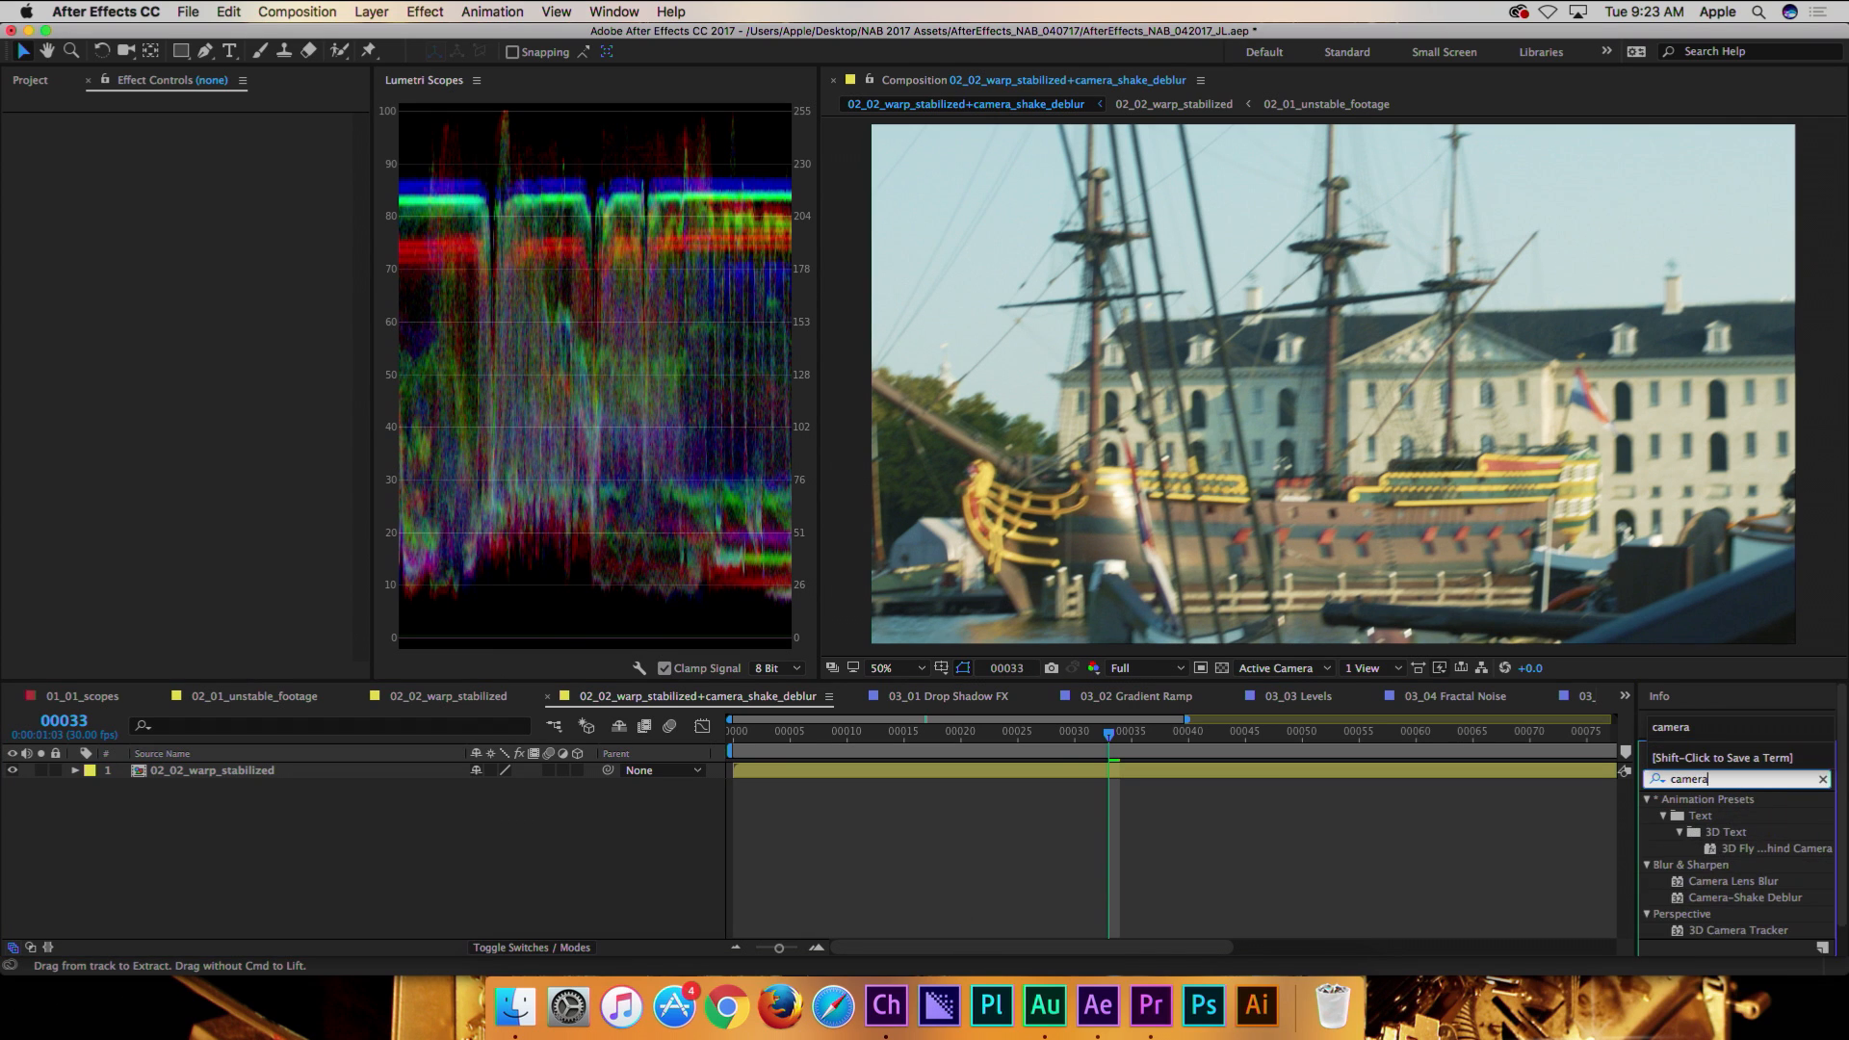
left_click_drag(1710, 902, 242, 774)
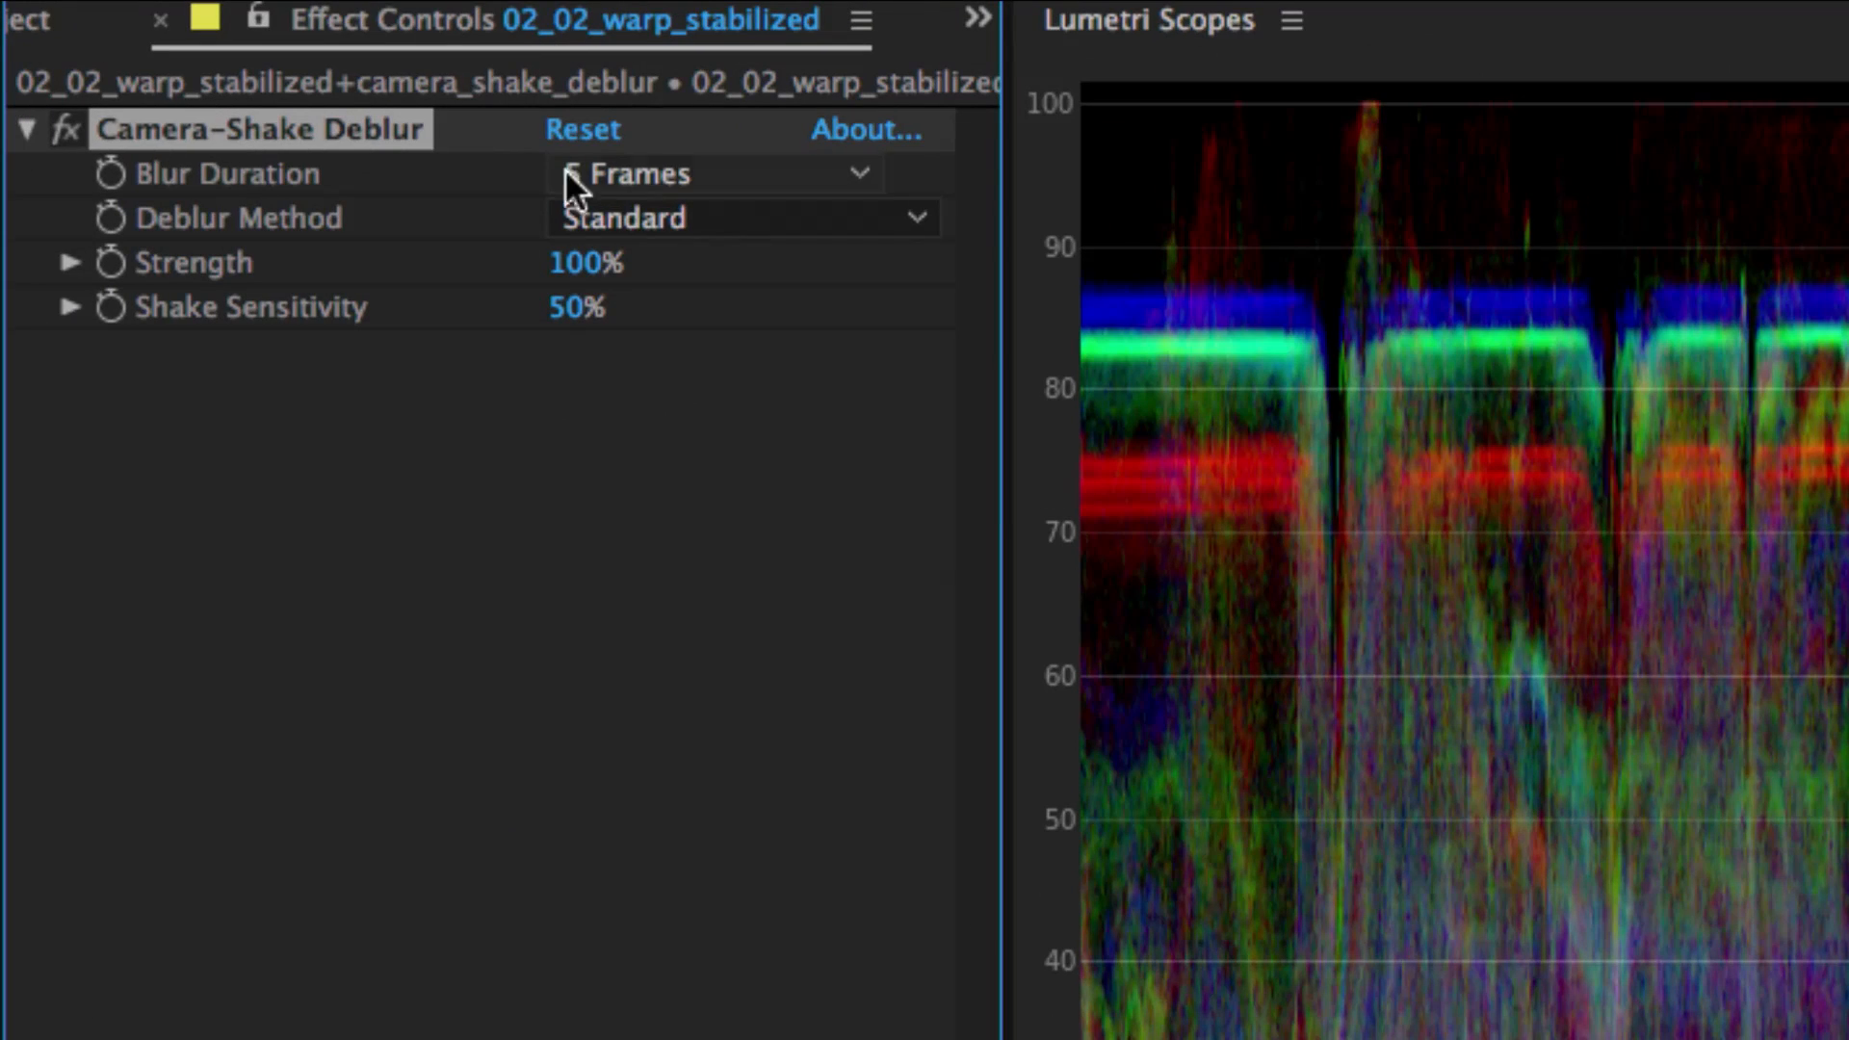
- Set Camera-Shake Deblur's Blur Duration to 7 Frames and its Deblur Method to High Quality (slower)
left_click(763, 166)
left_click(730, 257)
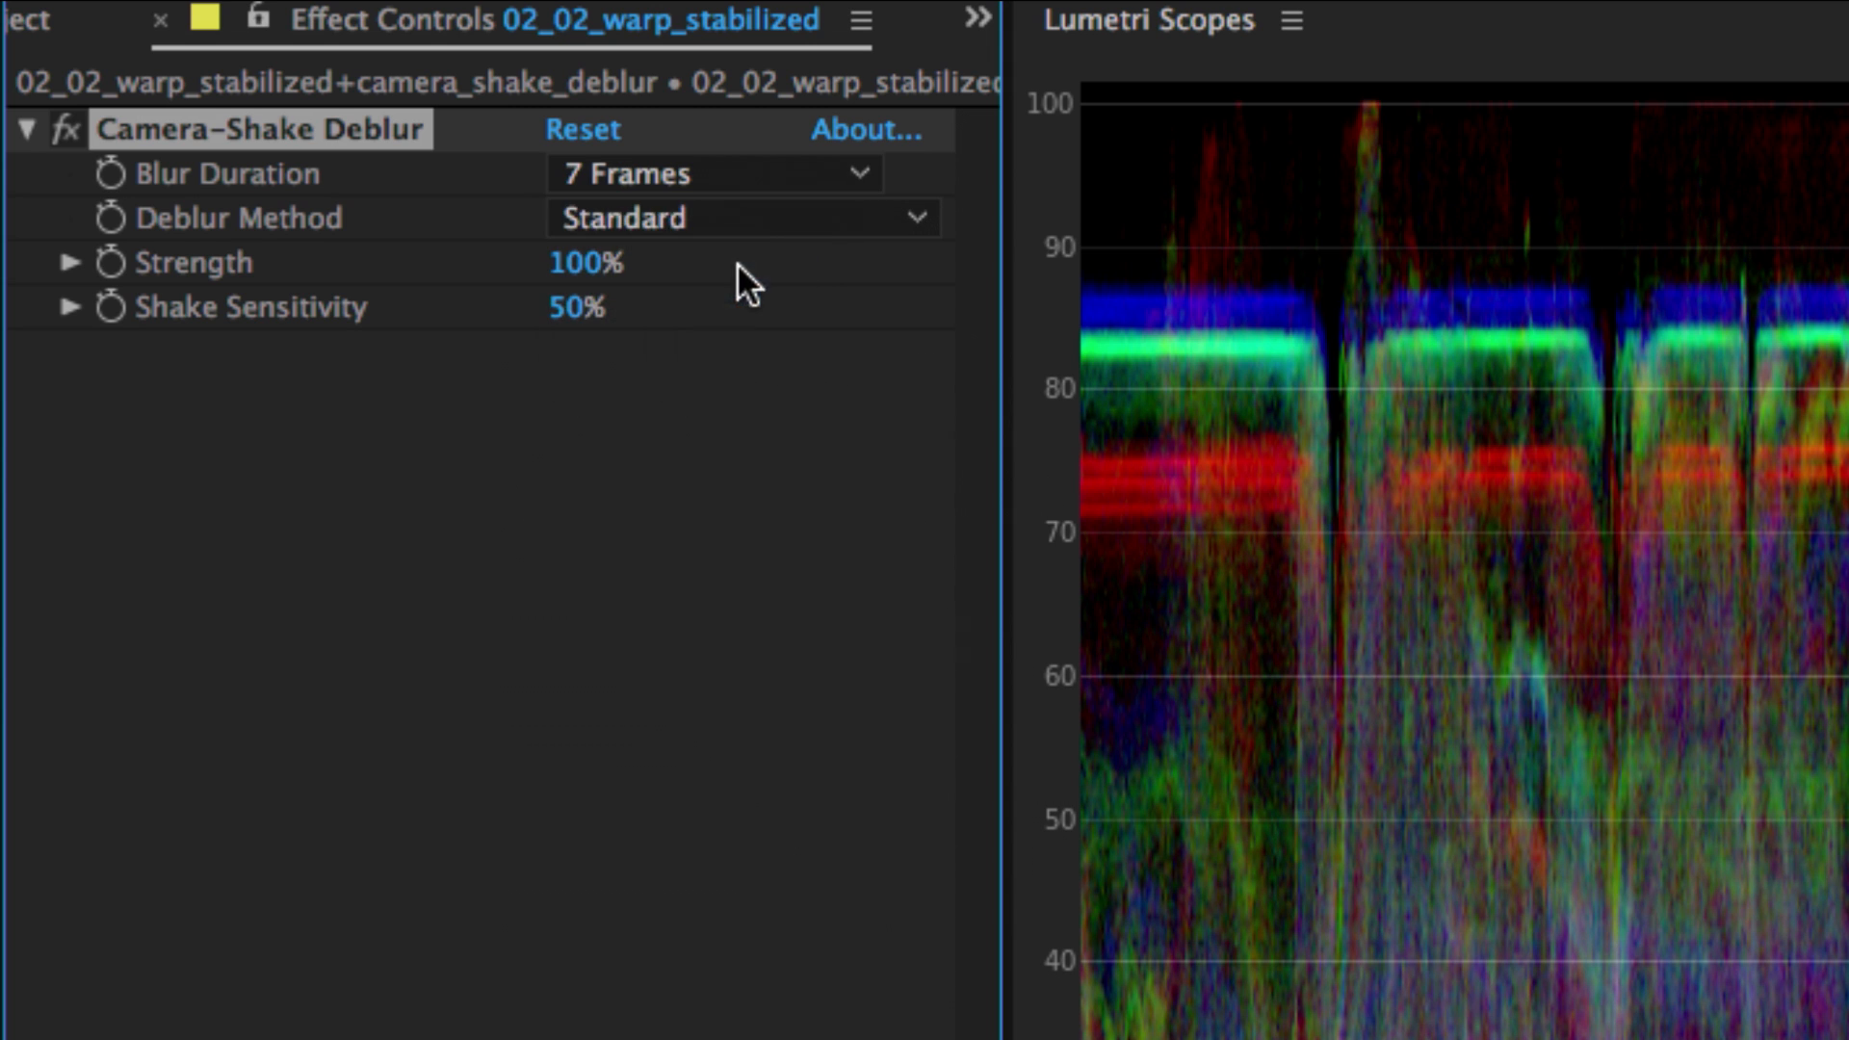
left_click(756, 217)
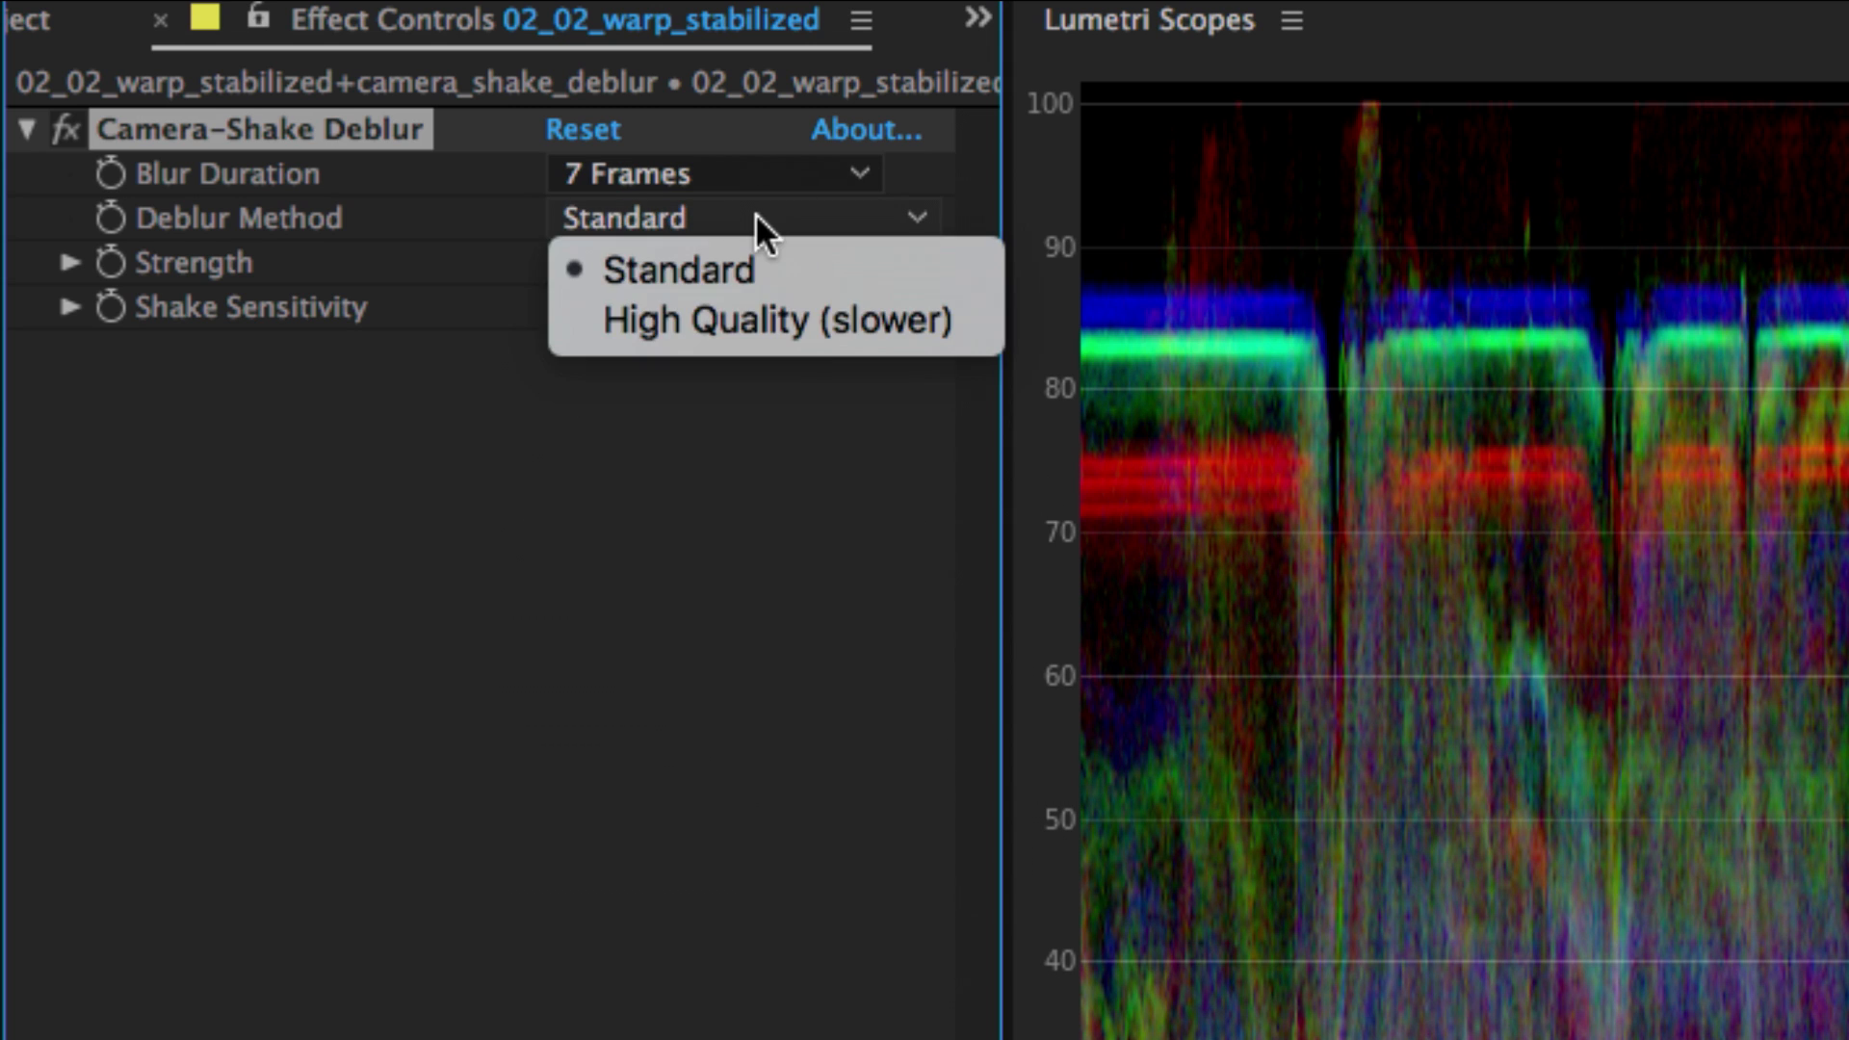
left_click(761, 316)
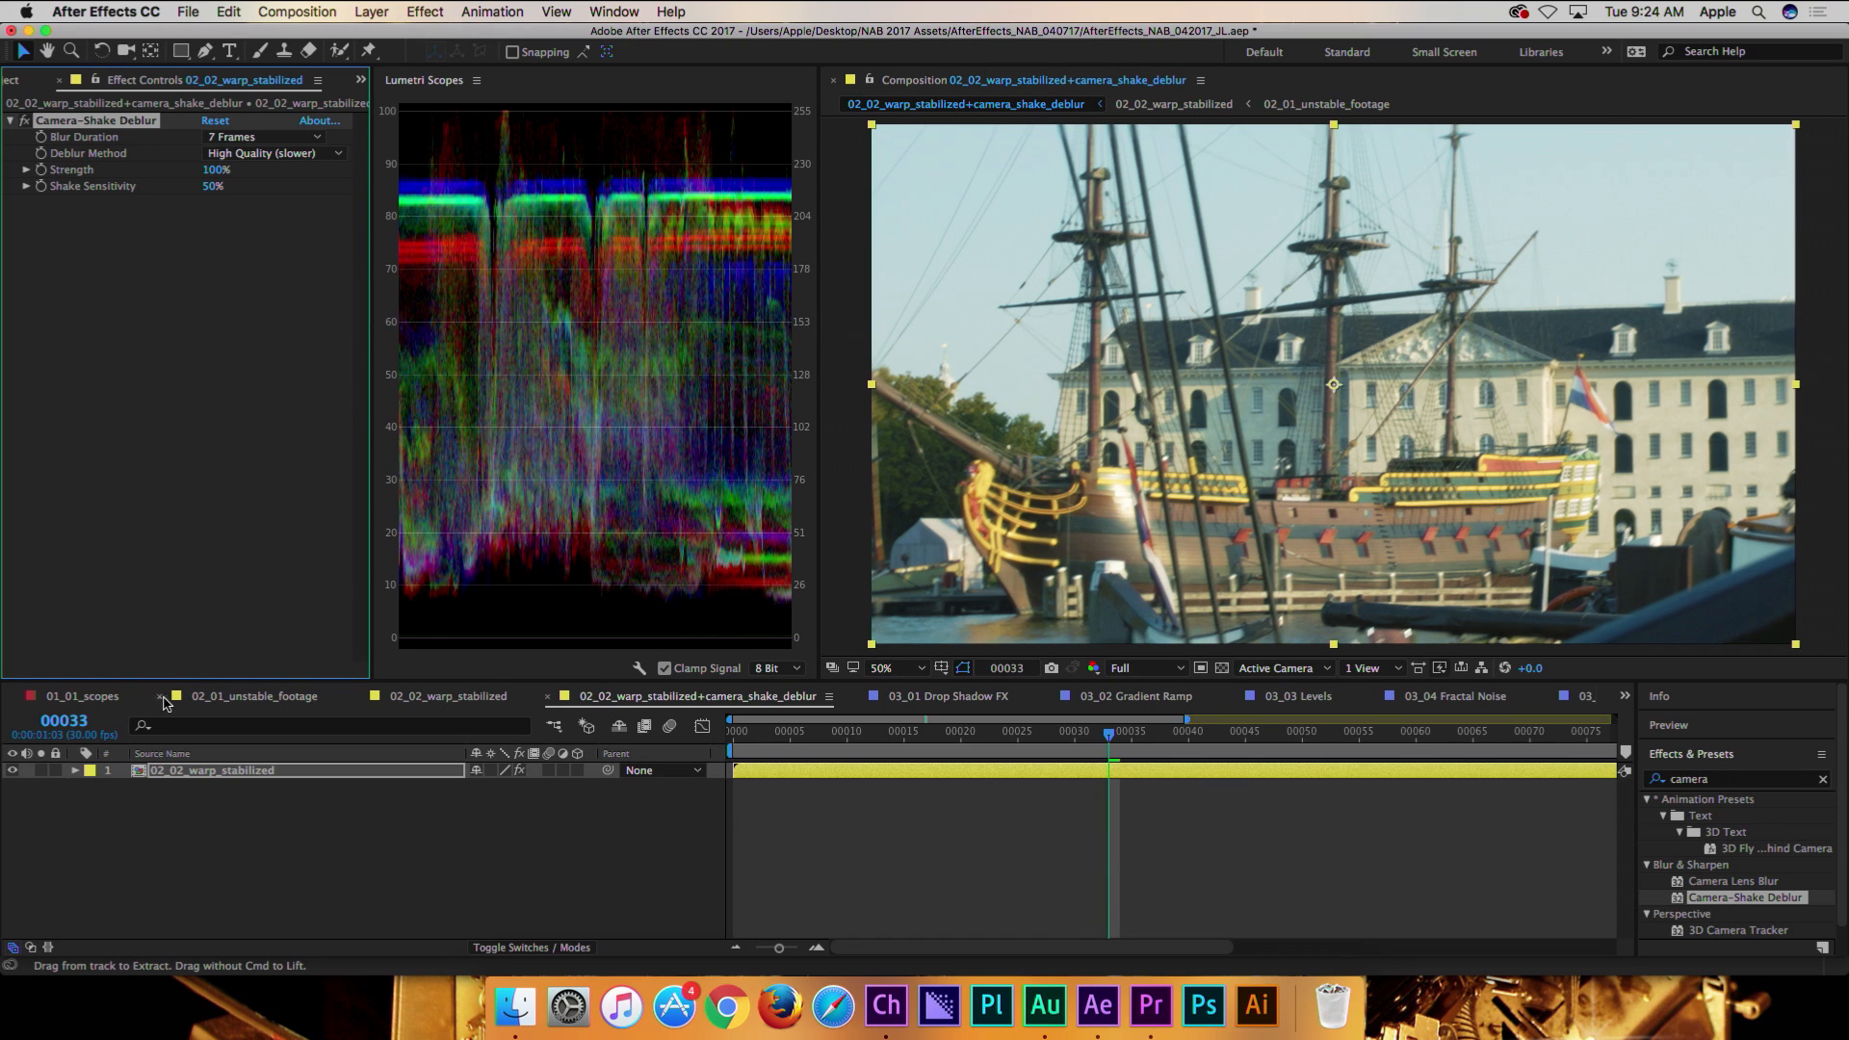
- Compare frame 33 of the 02_02_warp_stabilized composition with the camera_shake_deblur composition, ending on the deblurred one
left_click(441, 697)
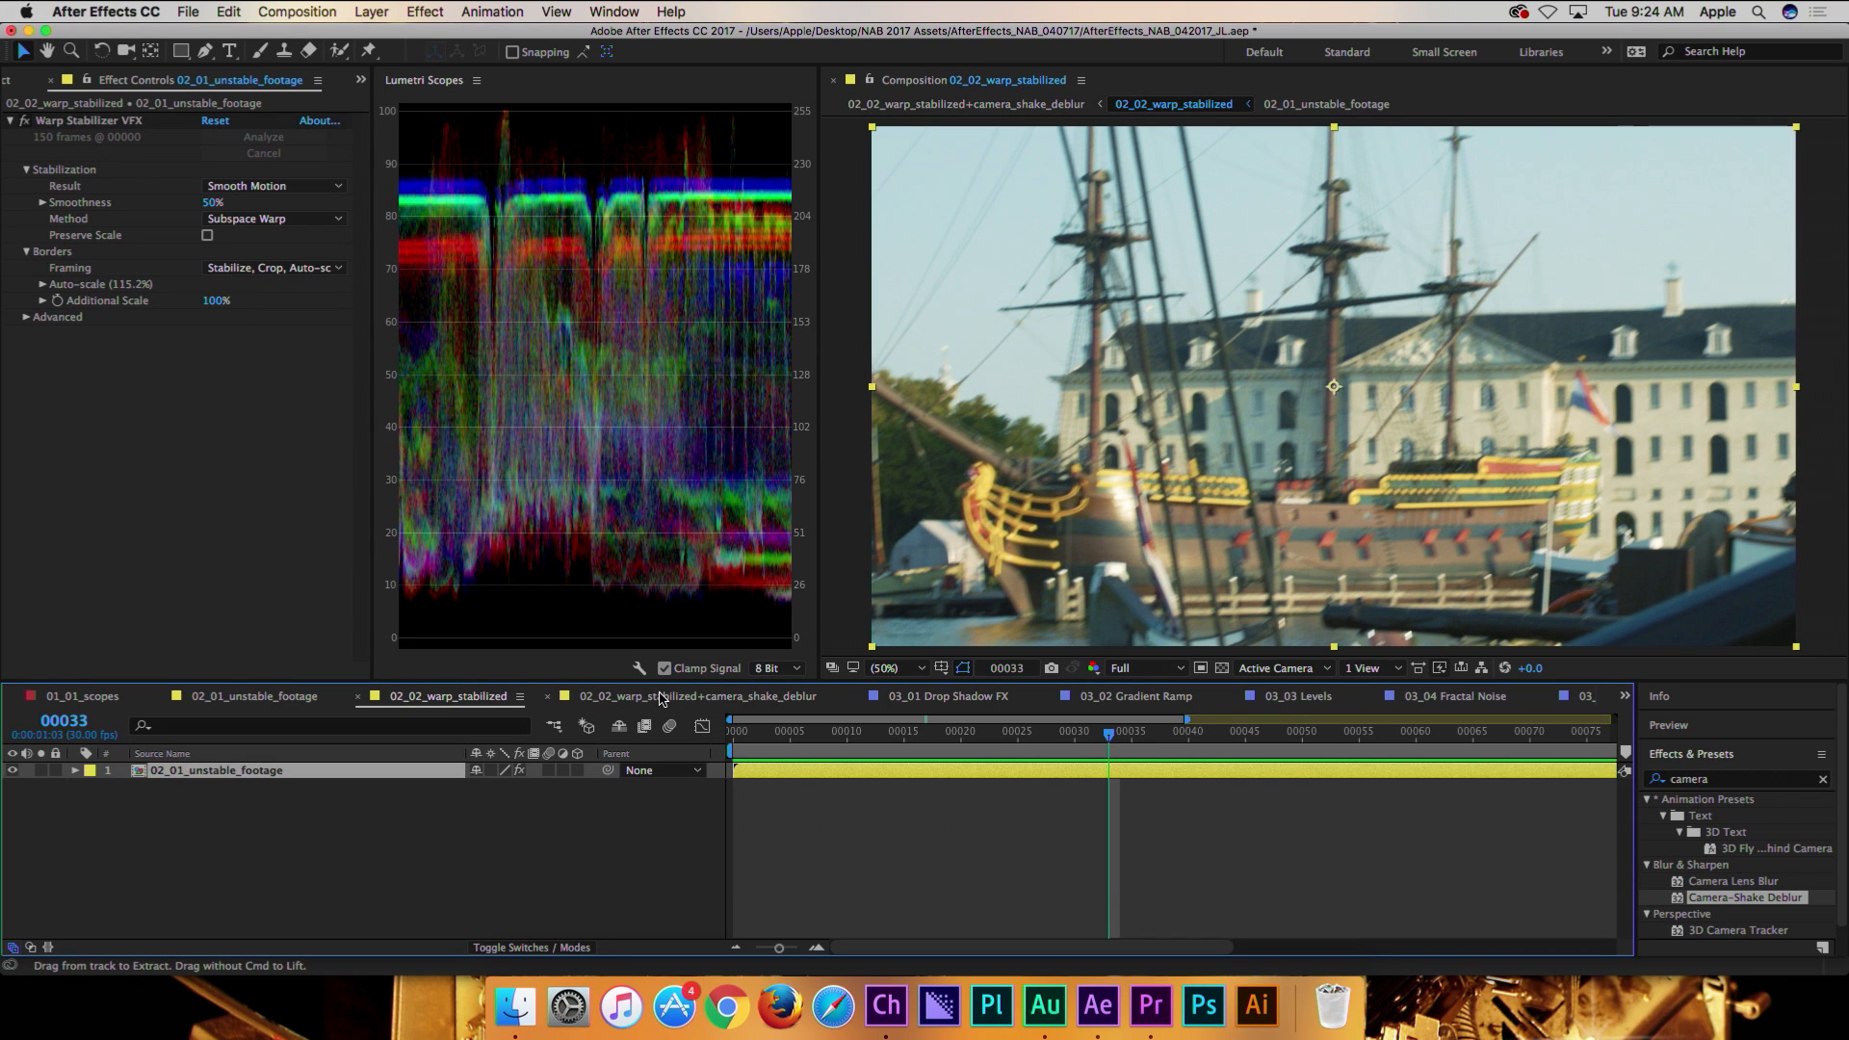
left_click(663, 697)
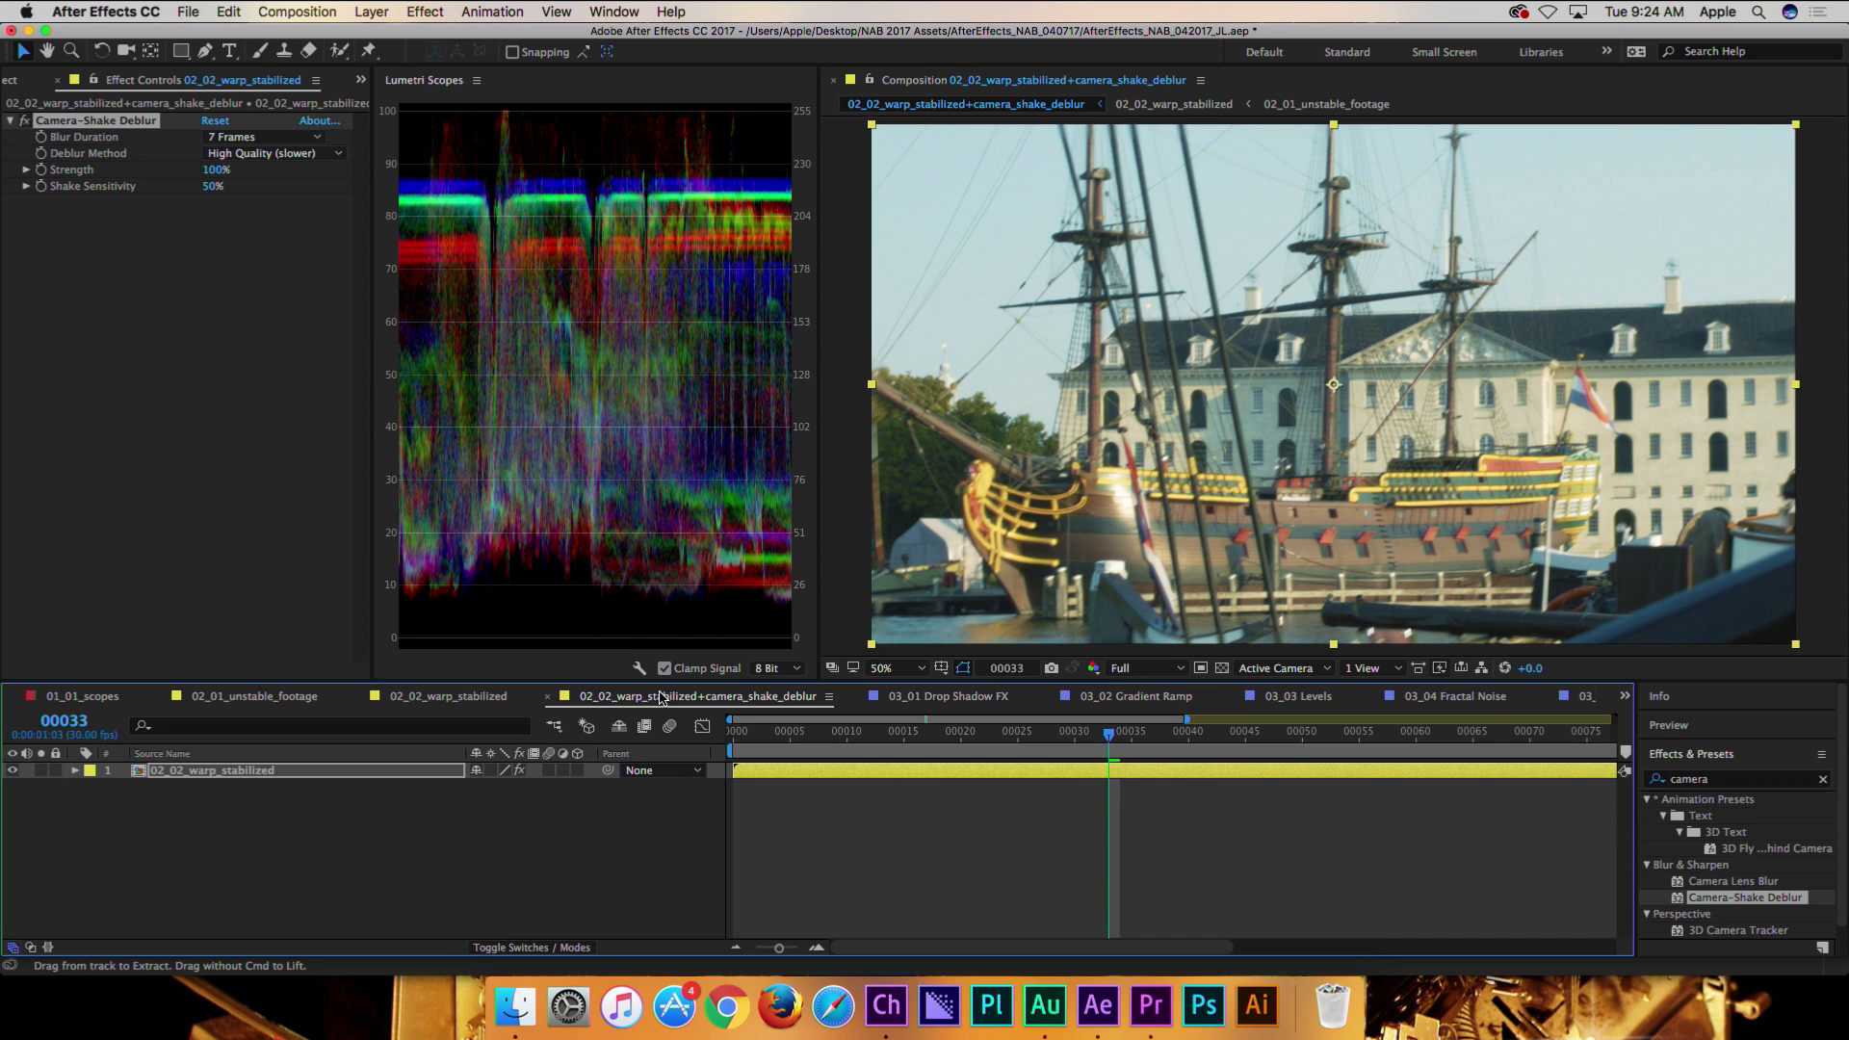
left_click(427, 696)
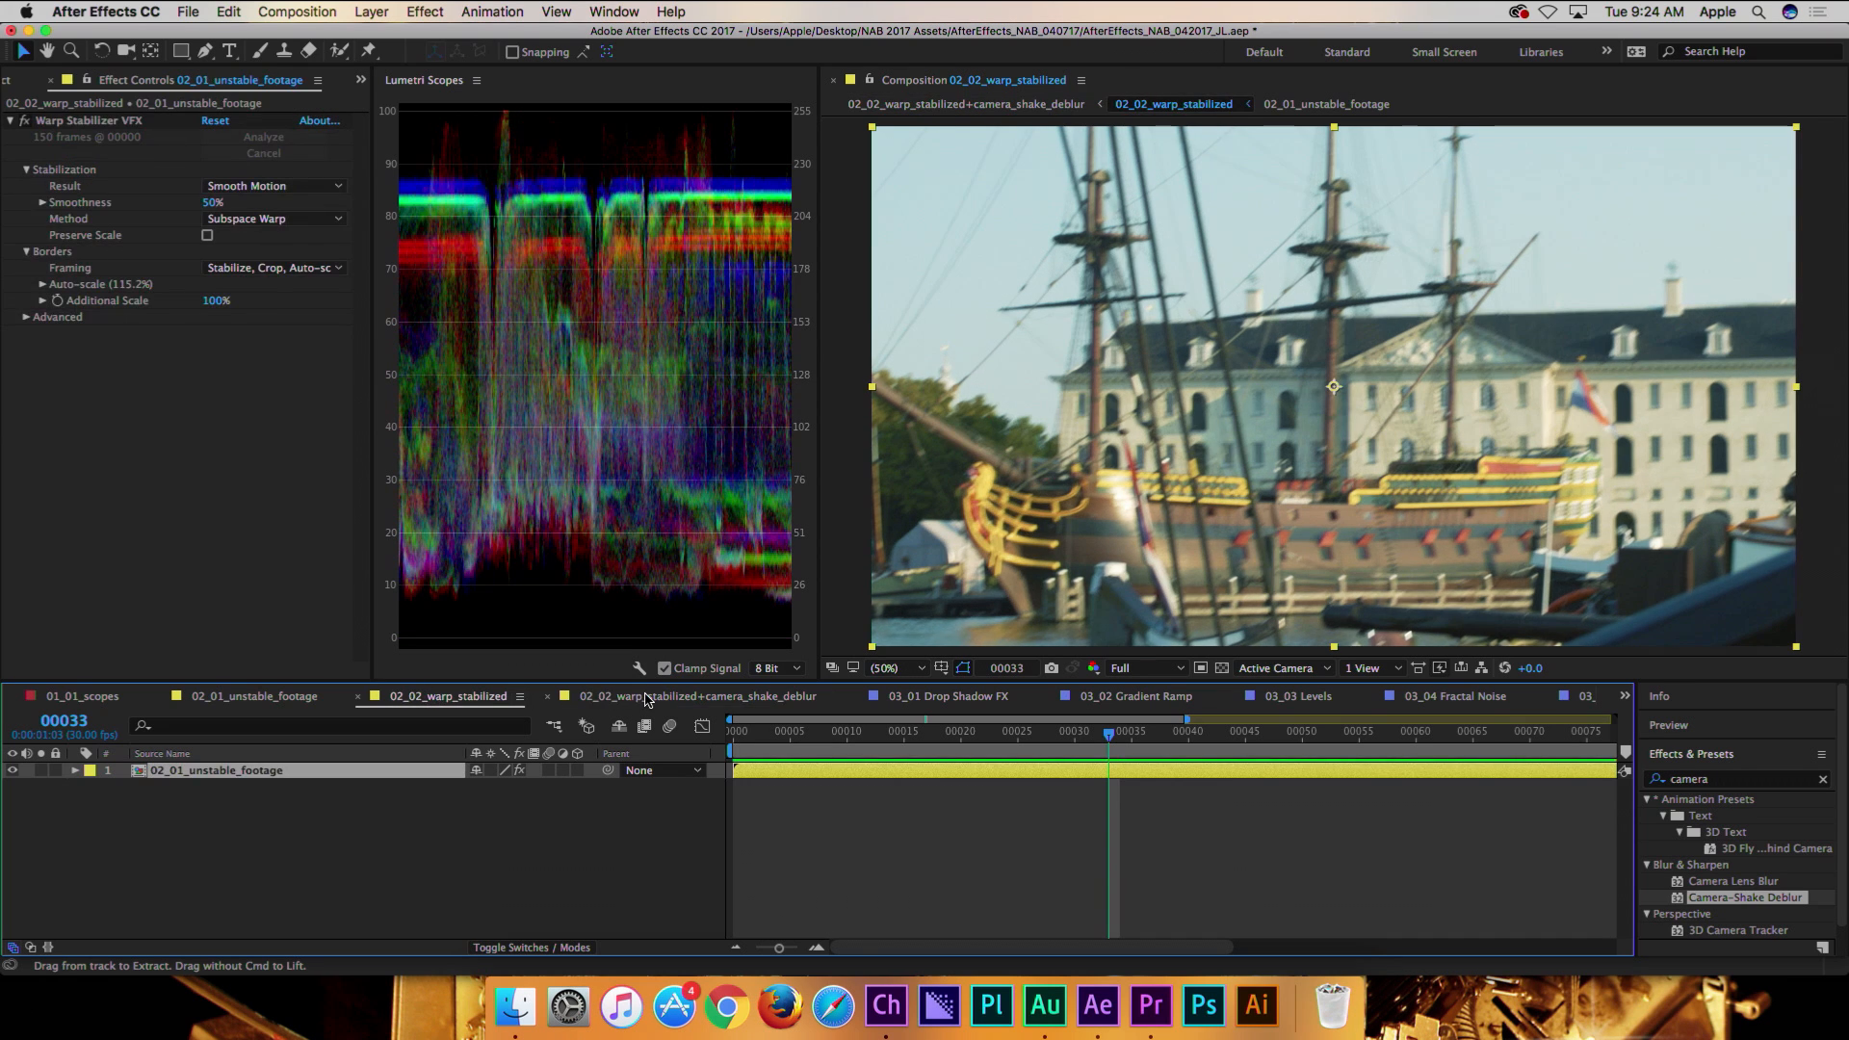
left_click(646, 697)
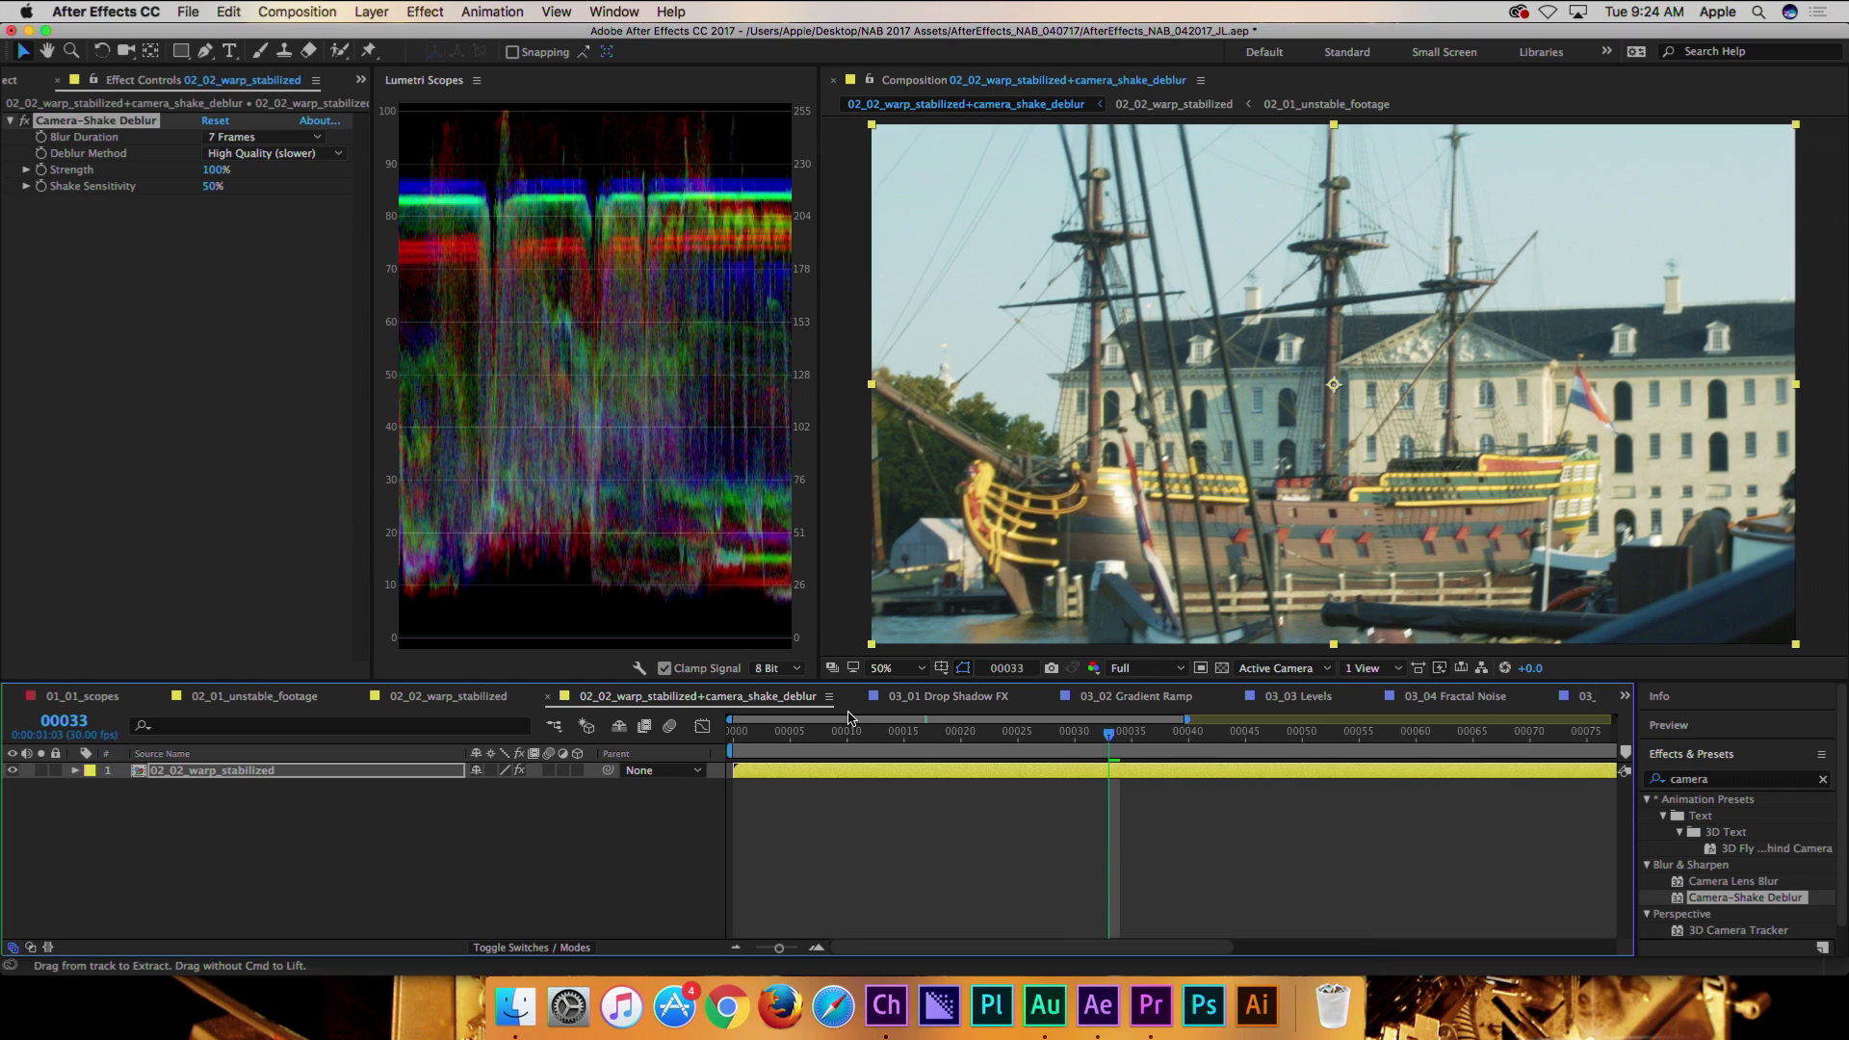
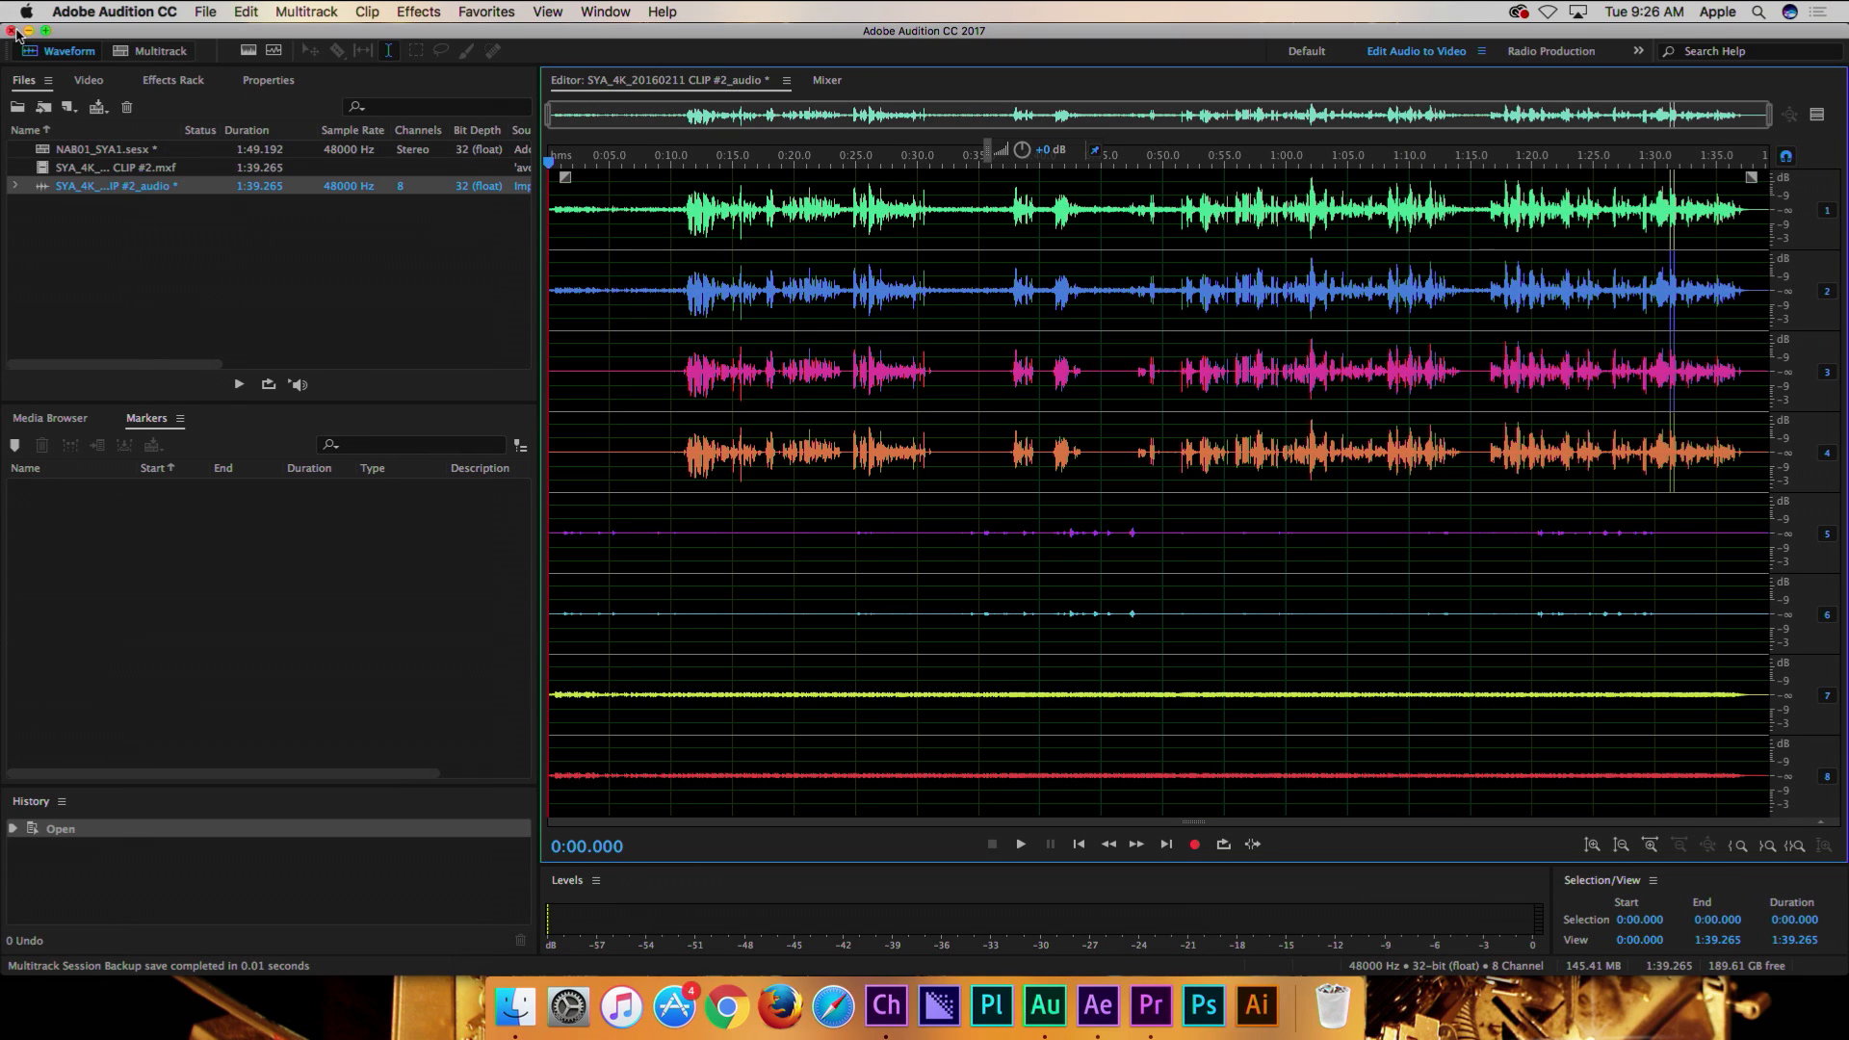
- In Audition, show the NAB01_SYA1.sesx multitrack session and regroup the video preview with Markers so it displays below the file list
left_click(134, 54)
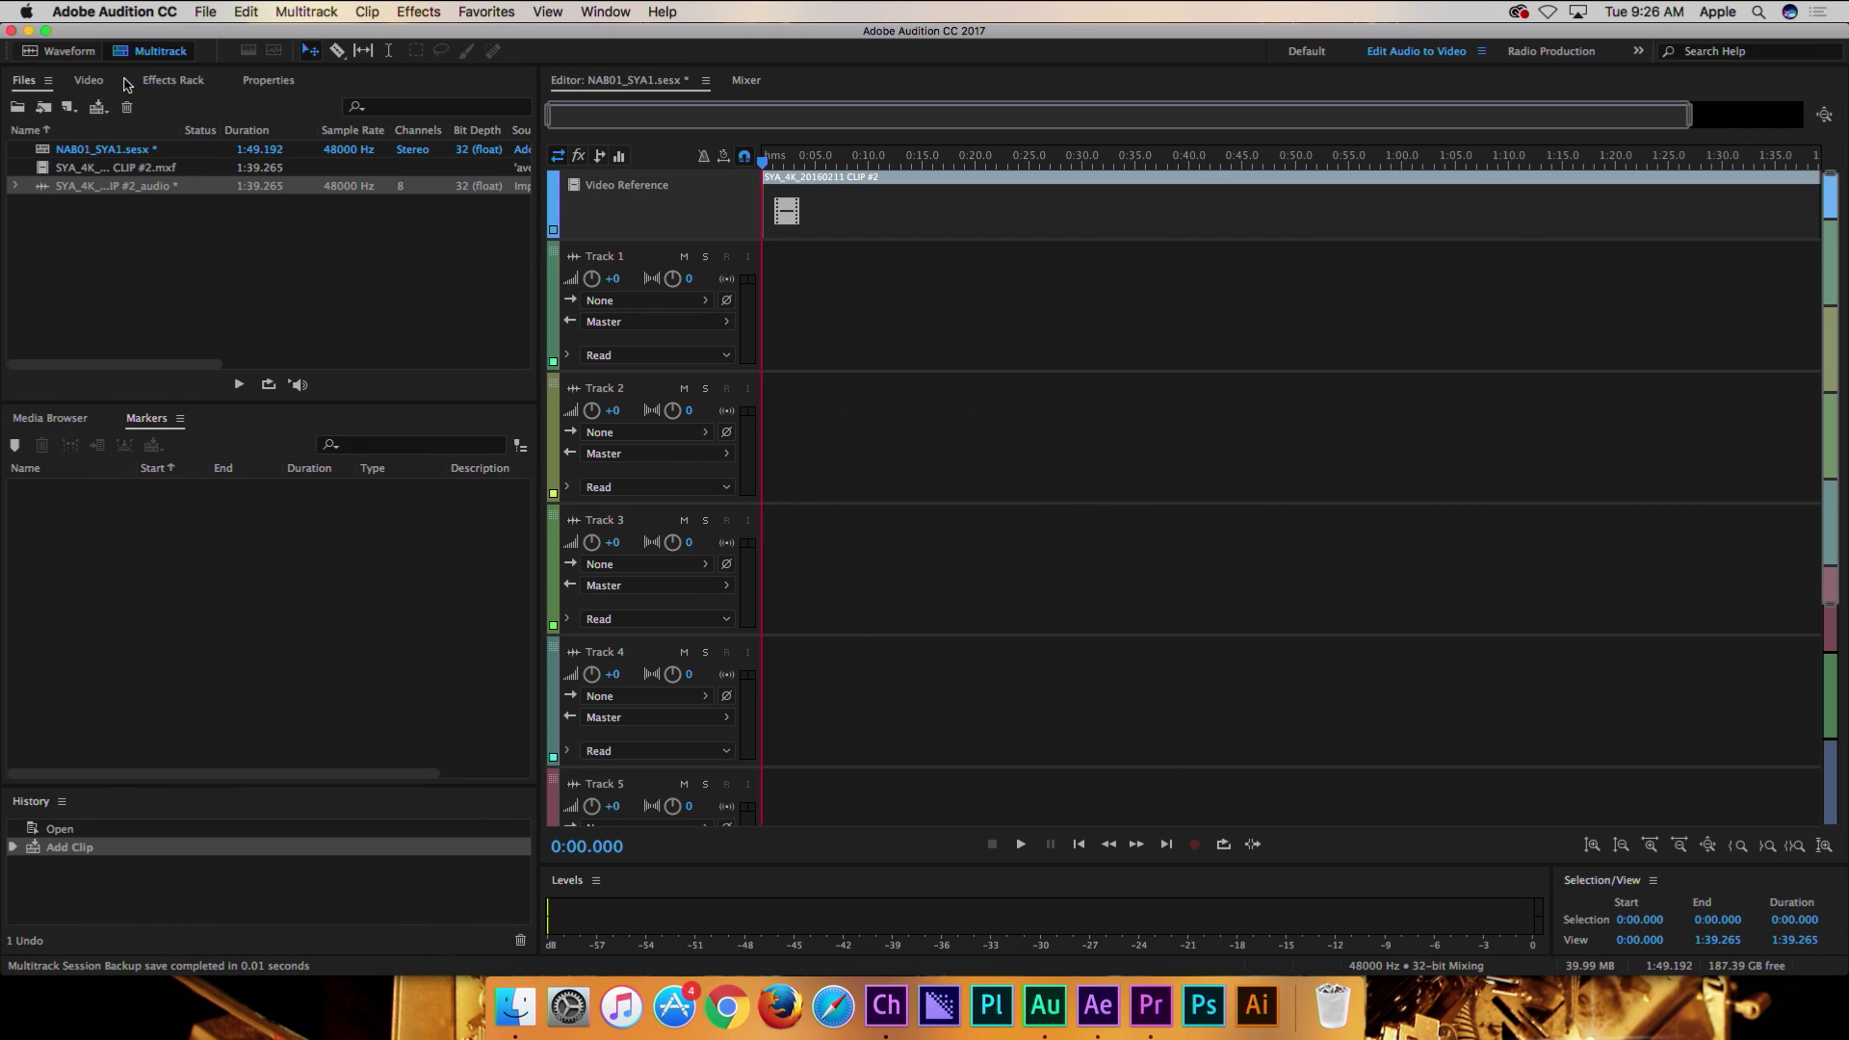
left_click_drag(87, 85, 262, 568)
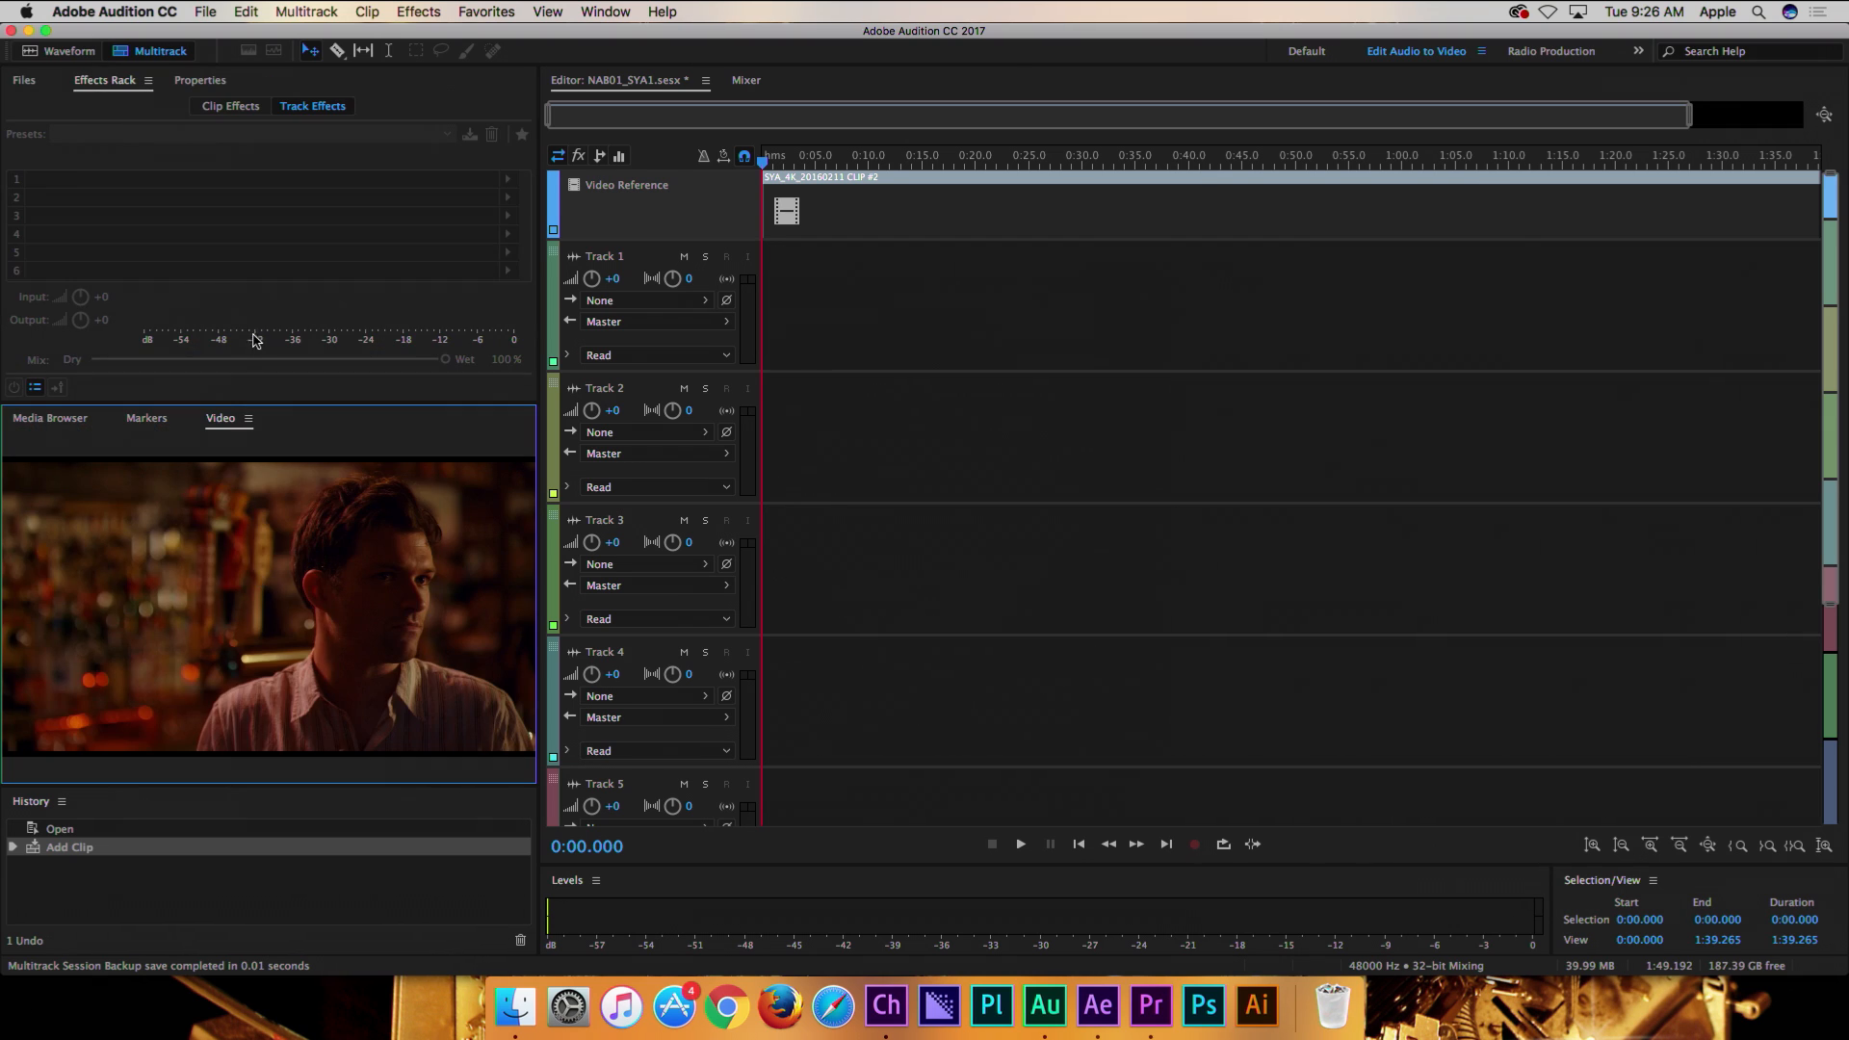
left_click(27, 81)
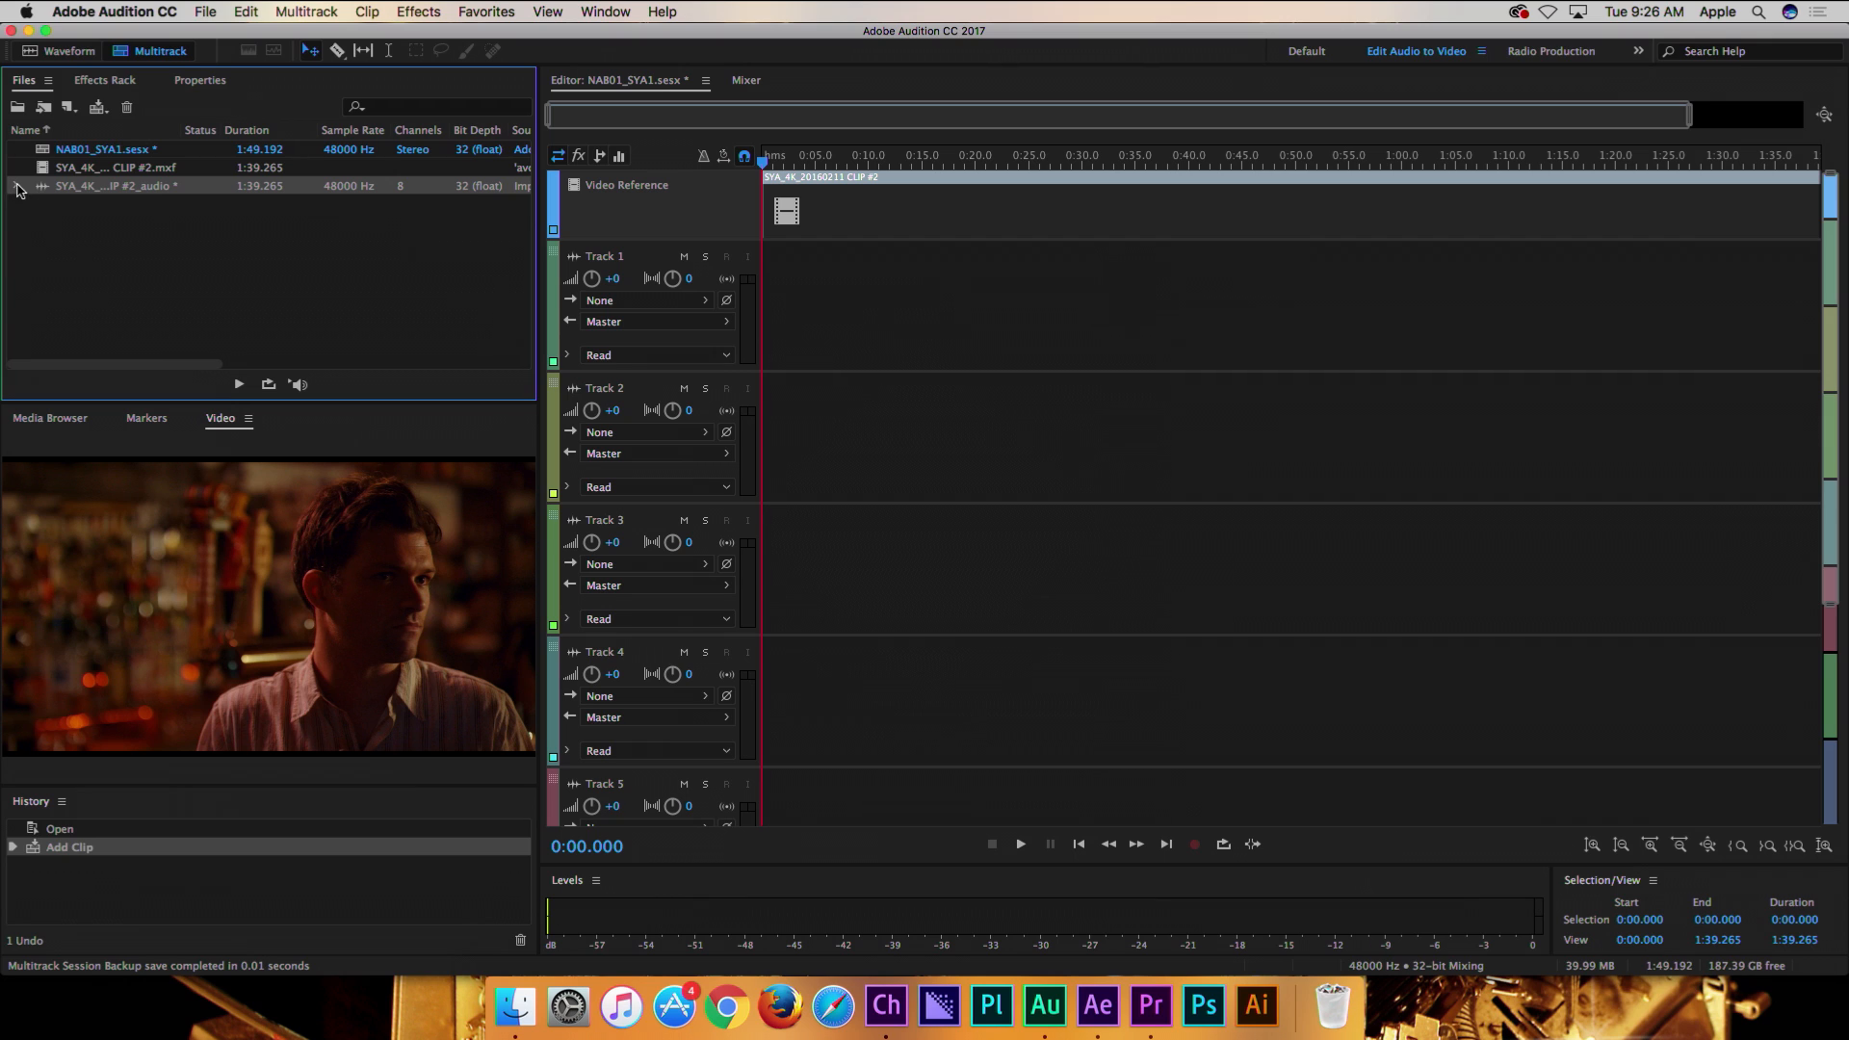
left_click_drag(40, 191, 612, 313)
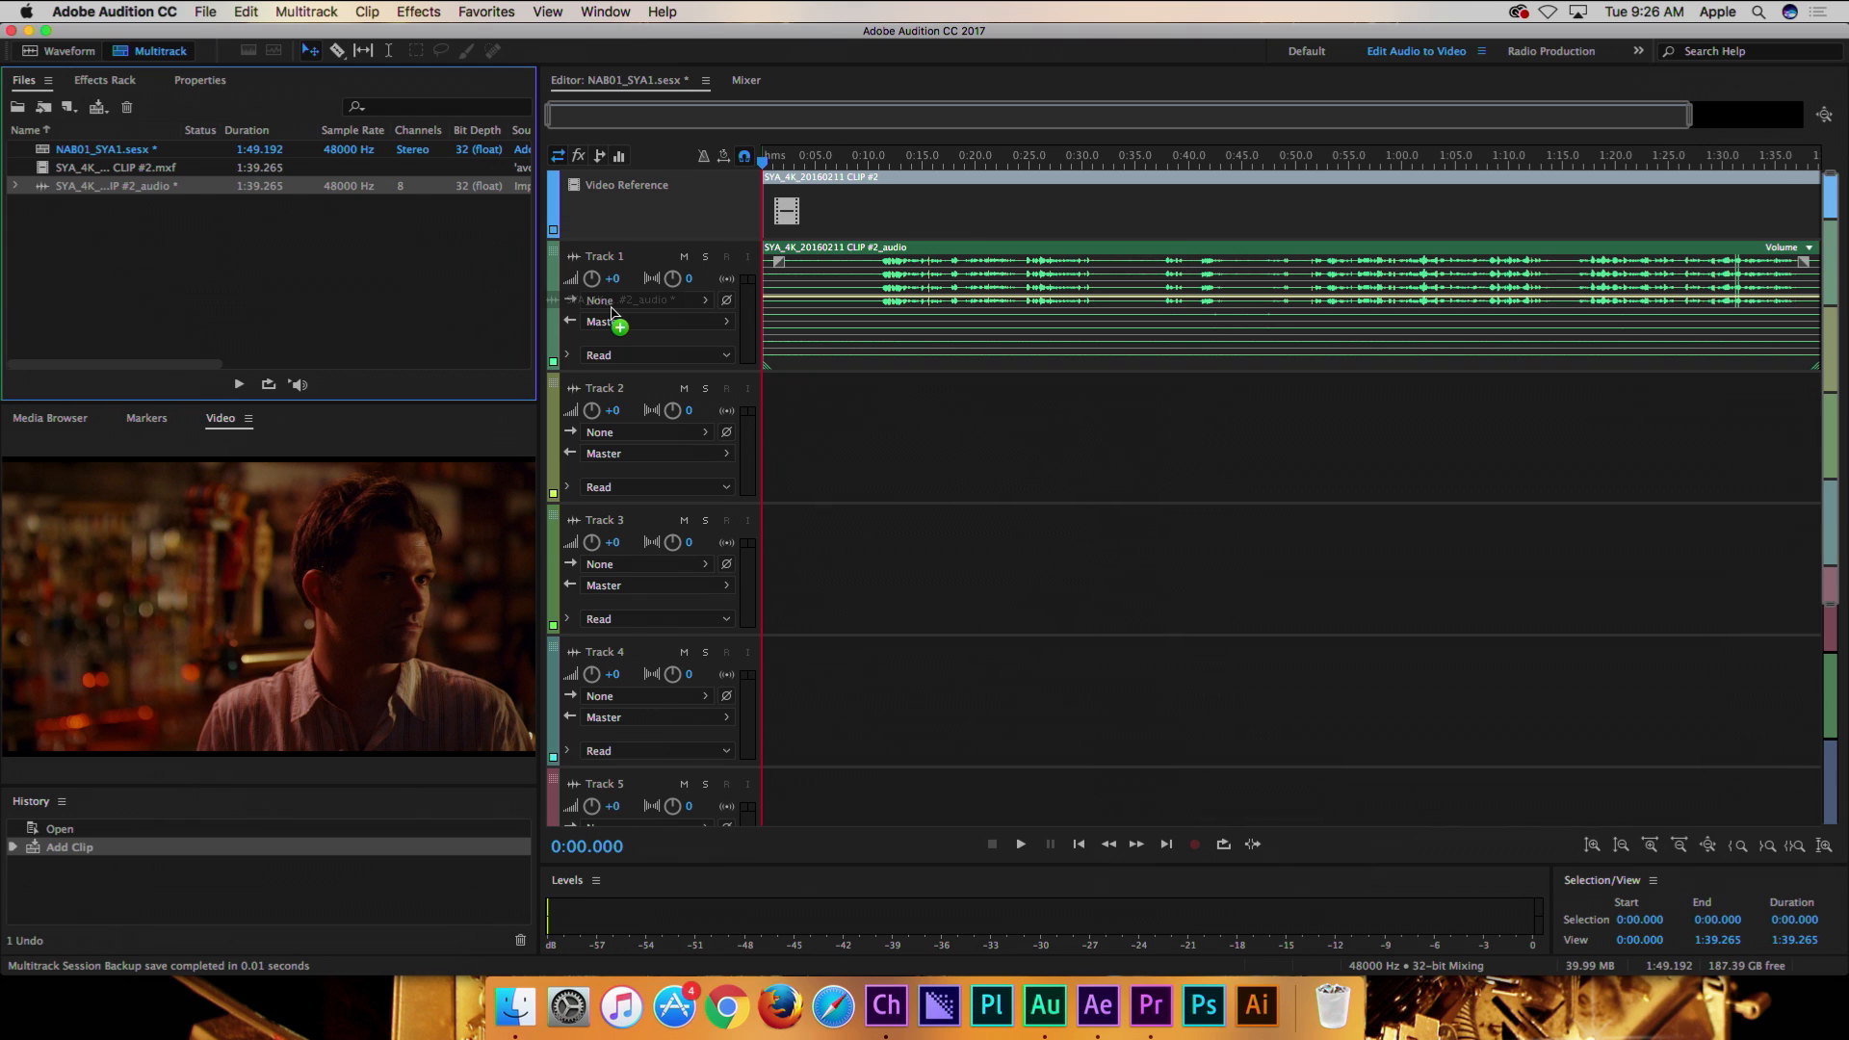
left_click_drag(613, 311, 612, 311)
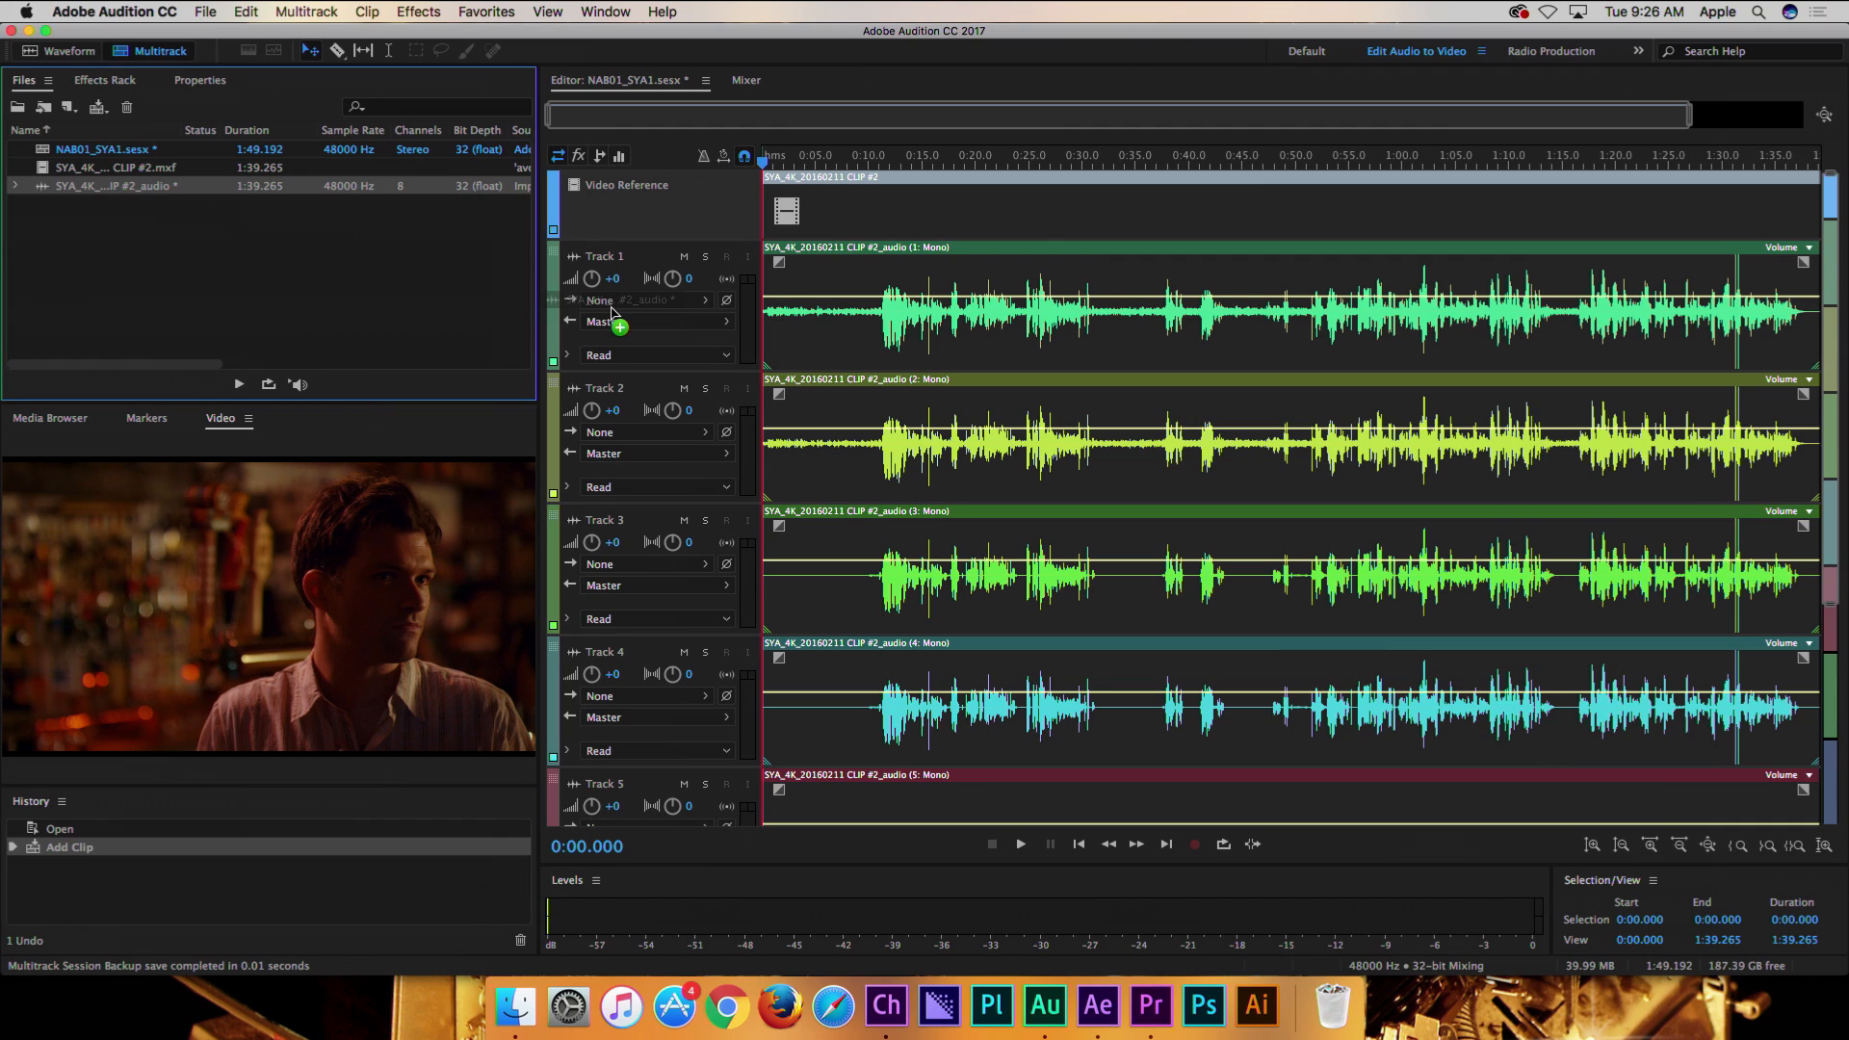
left_click_drag(610, 311, 611, 311)
key("alt")
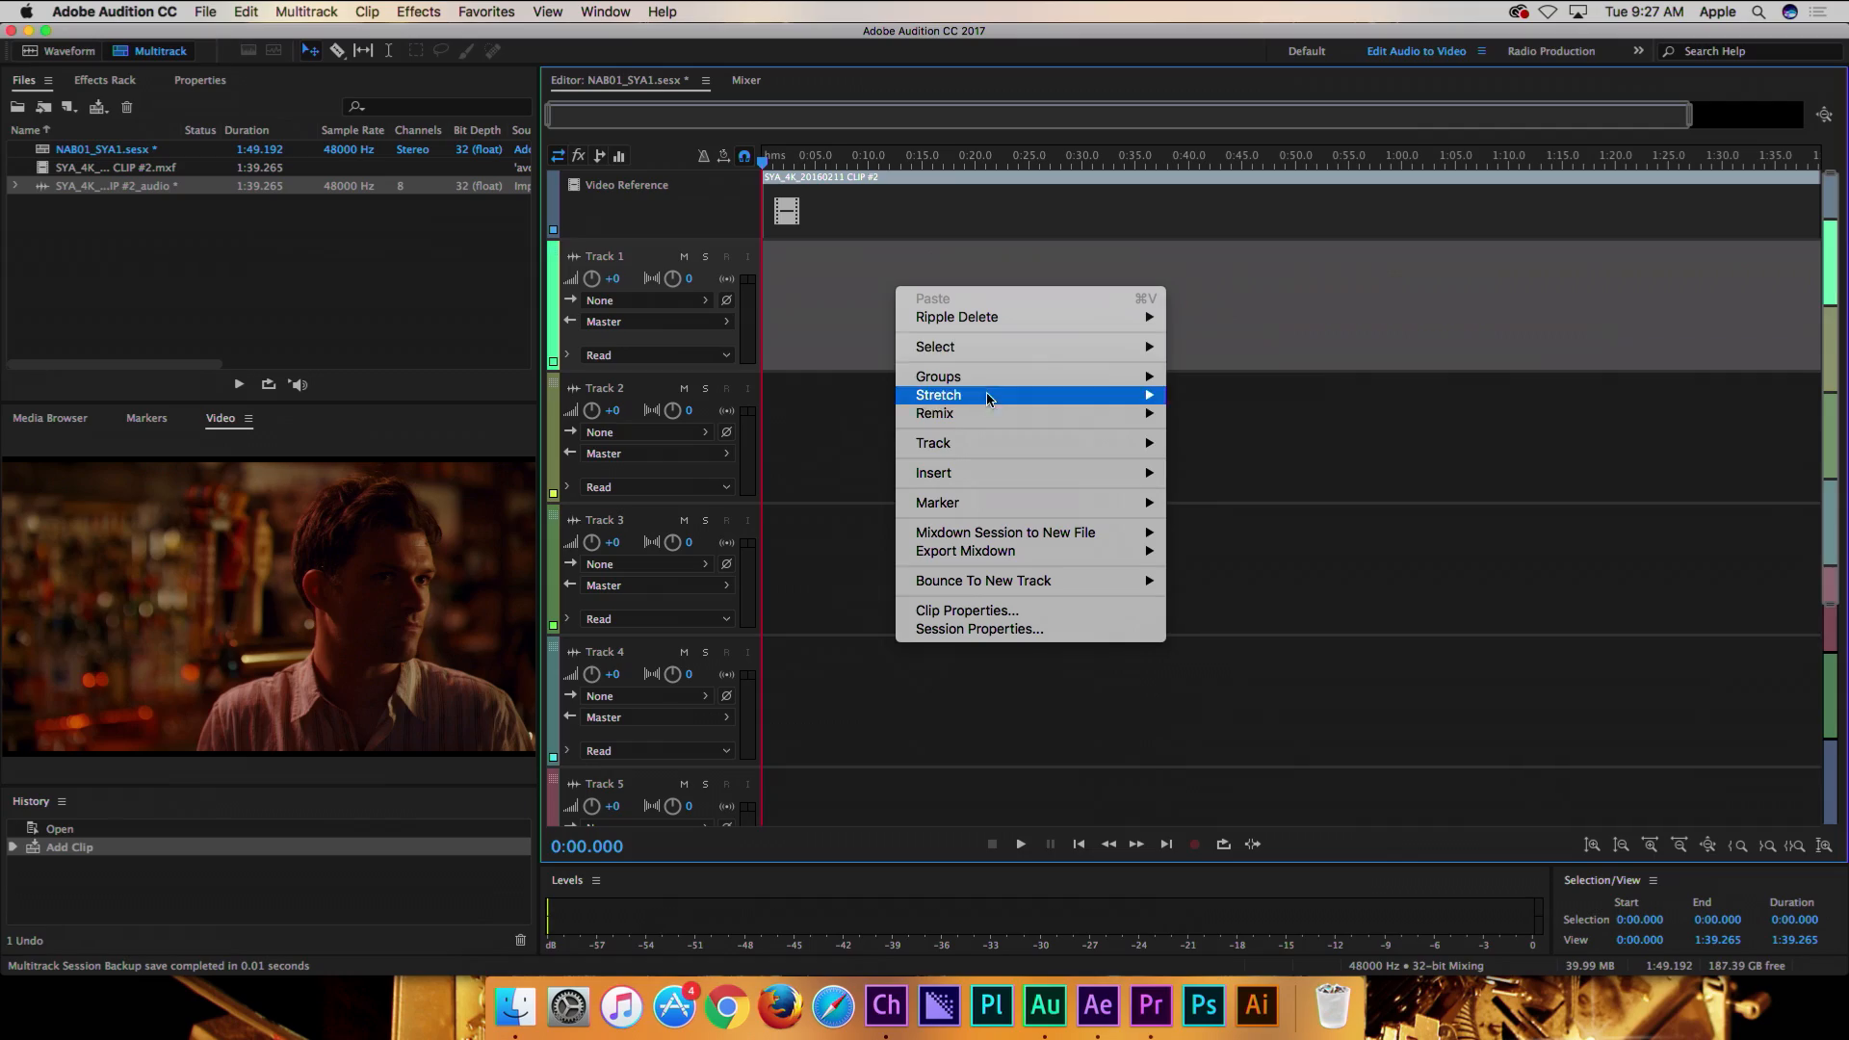
- Add two audio tracks directly below Track 1 in the multitrack session
mouse_move(1014, 448)
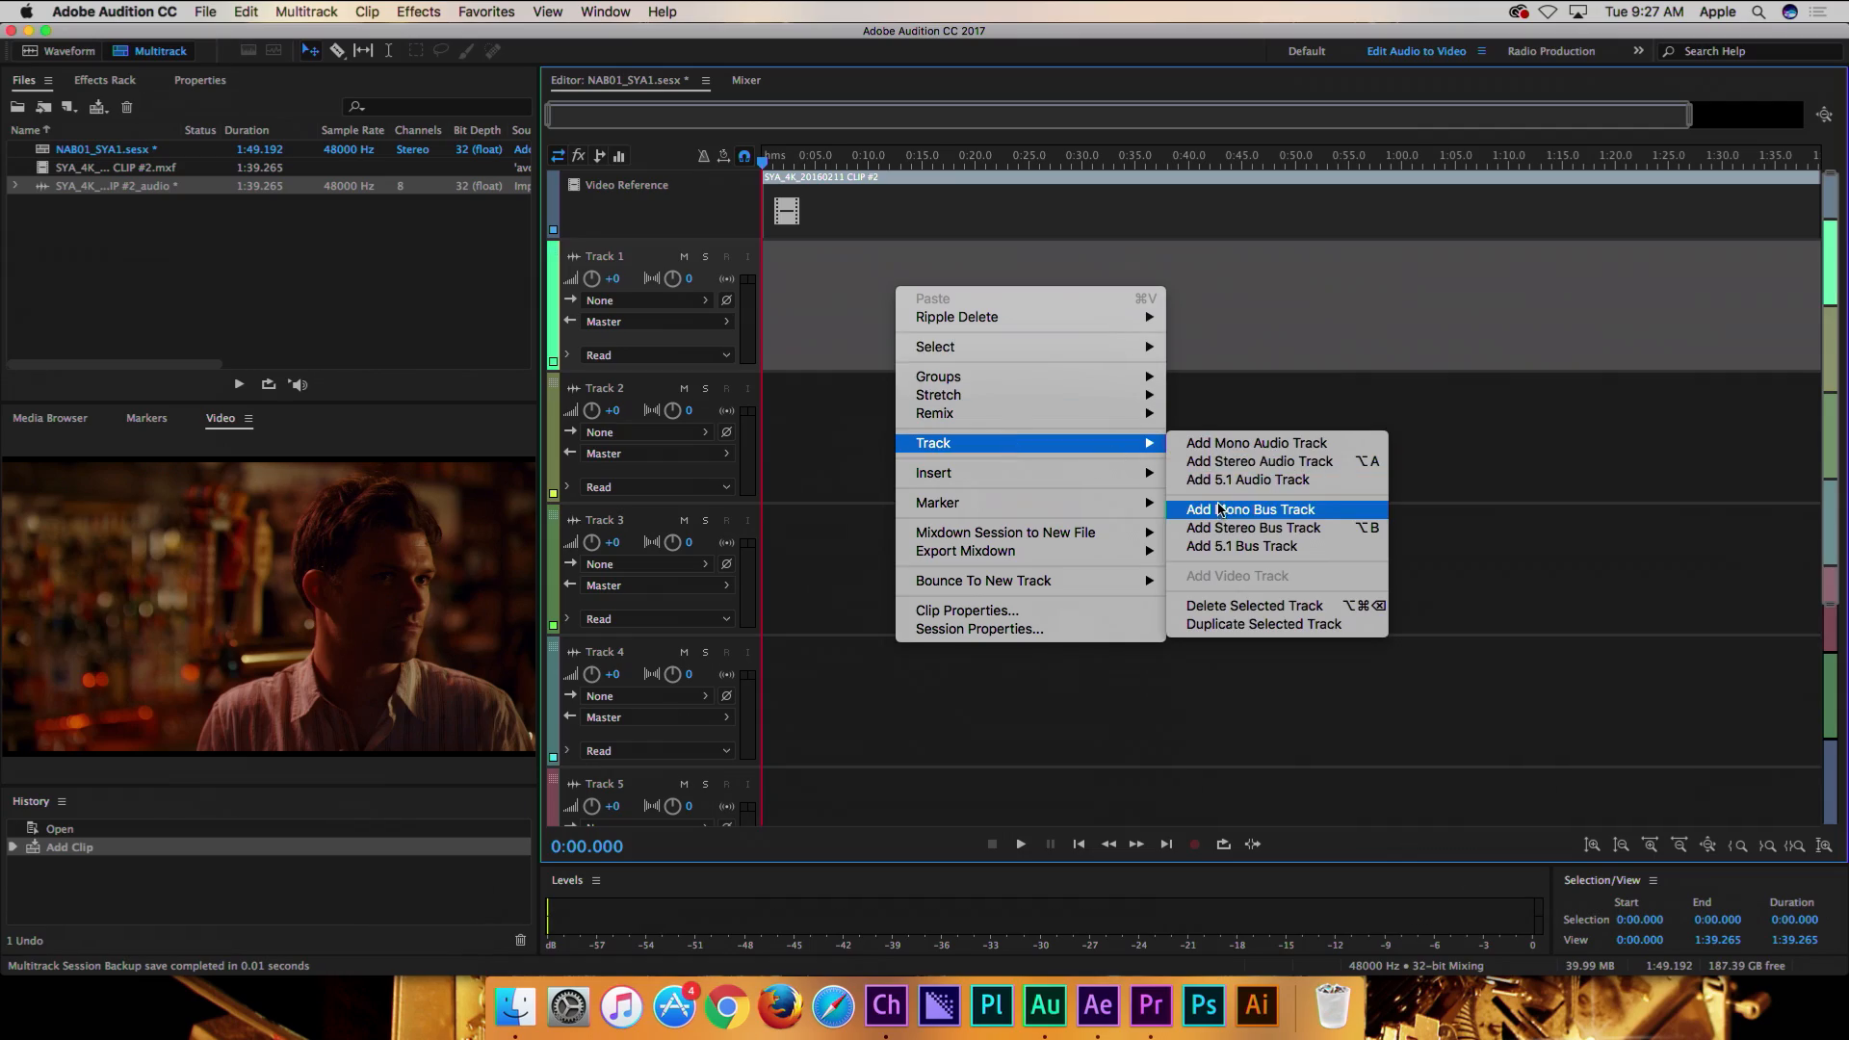
left_click(1204, 443)
right_click(939, 310)
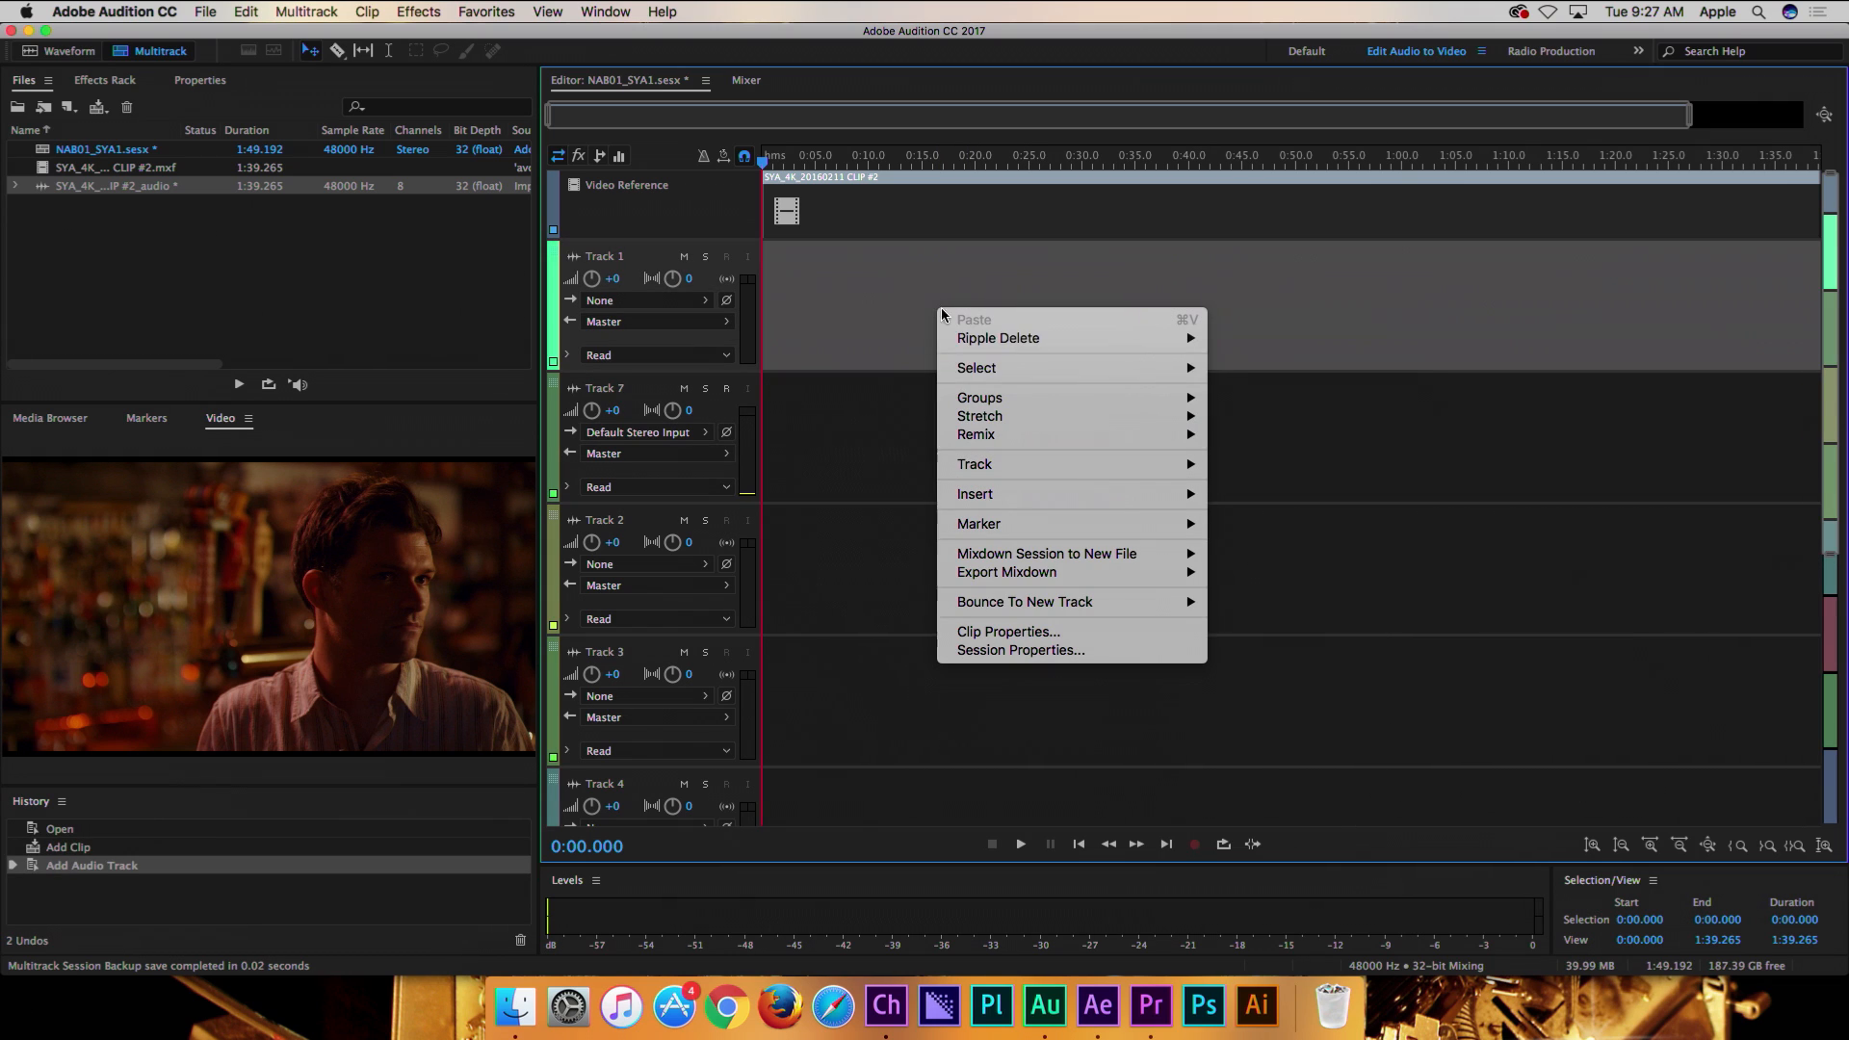
mouse_move(1053, 475)
left_click(1252, 464)
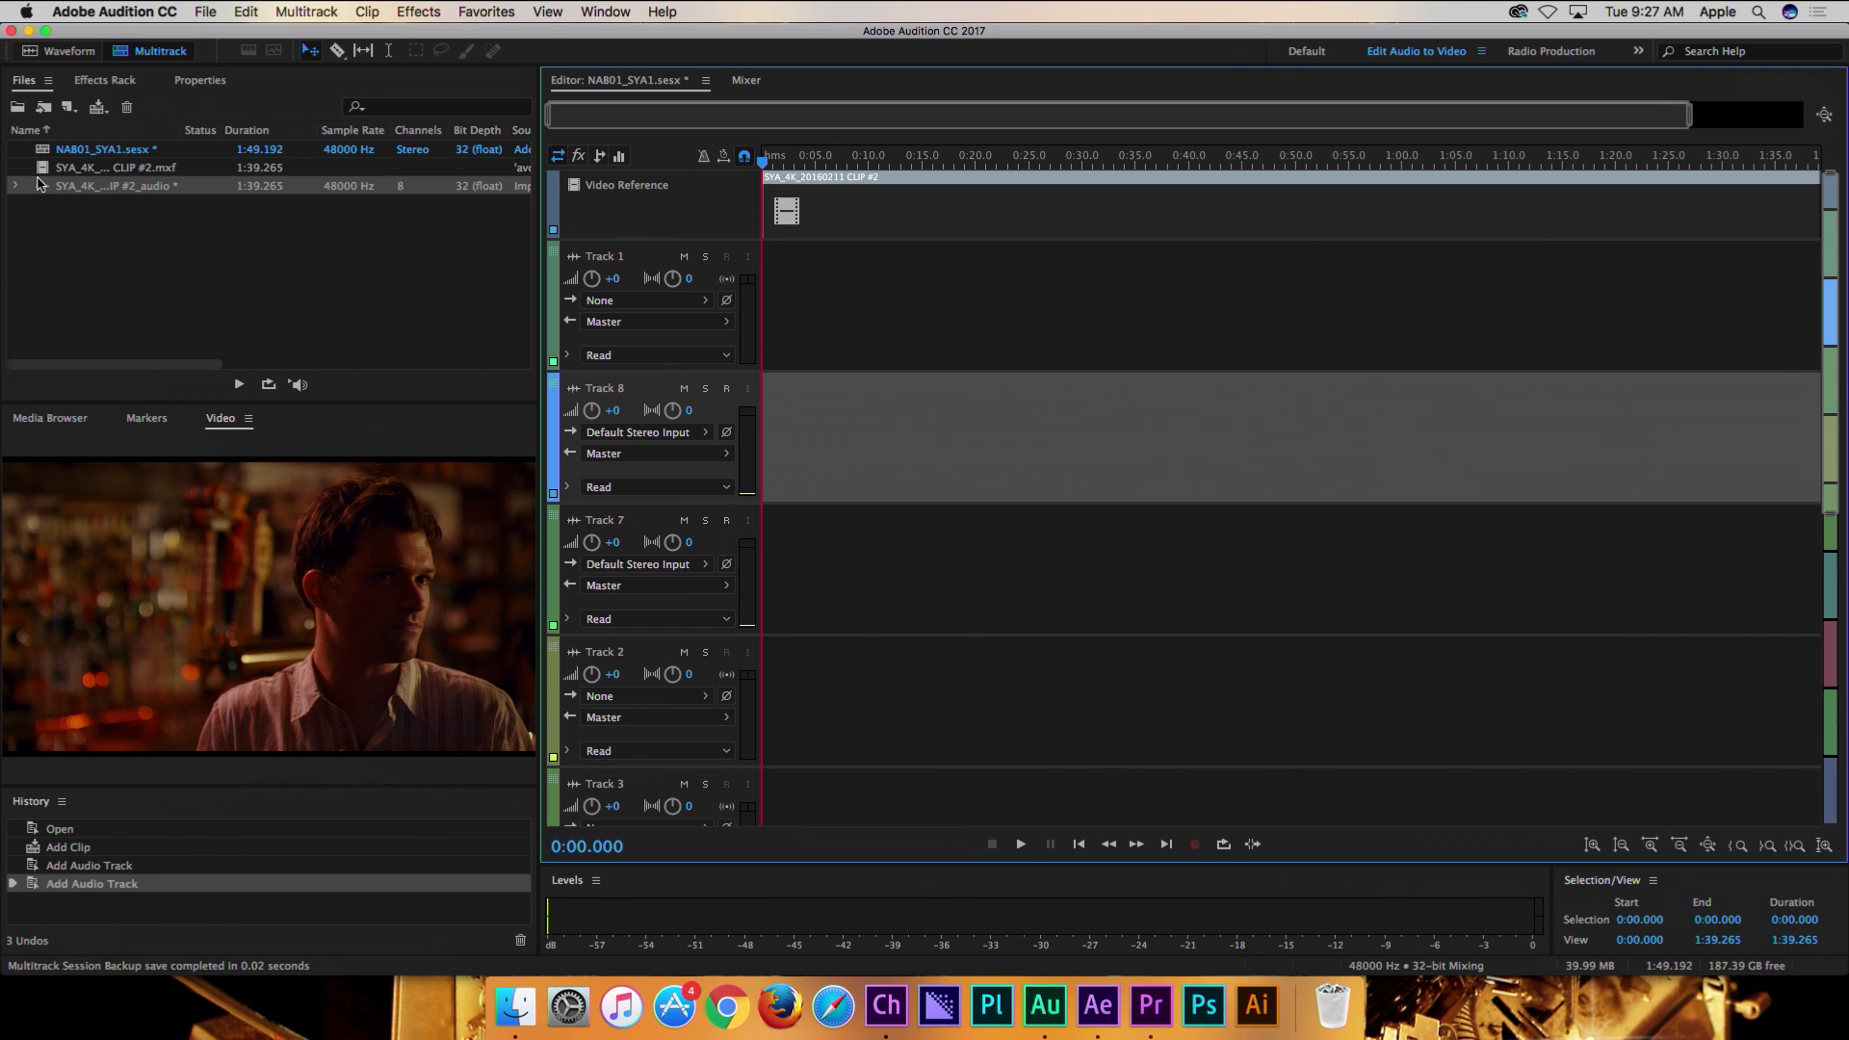
- Place SYA_4K_20160211 CLIP #2_audio at the session start from Track 1 down, split across tracks with channels 1–2, 5–6 and 7–8 paired and 3 and 4 mono
left_click_drag(43, 185, 674, 275)
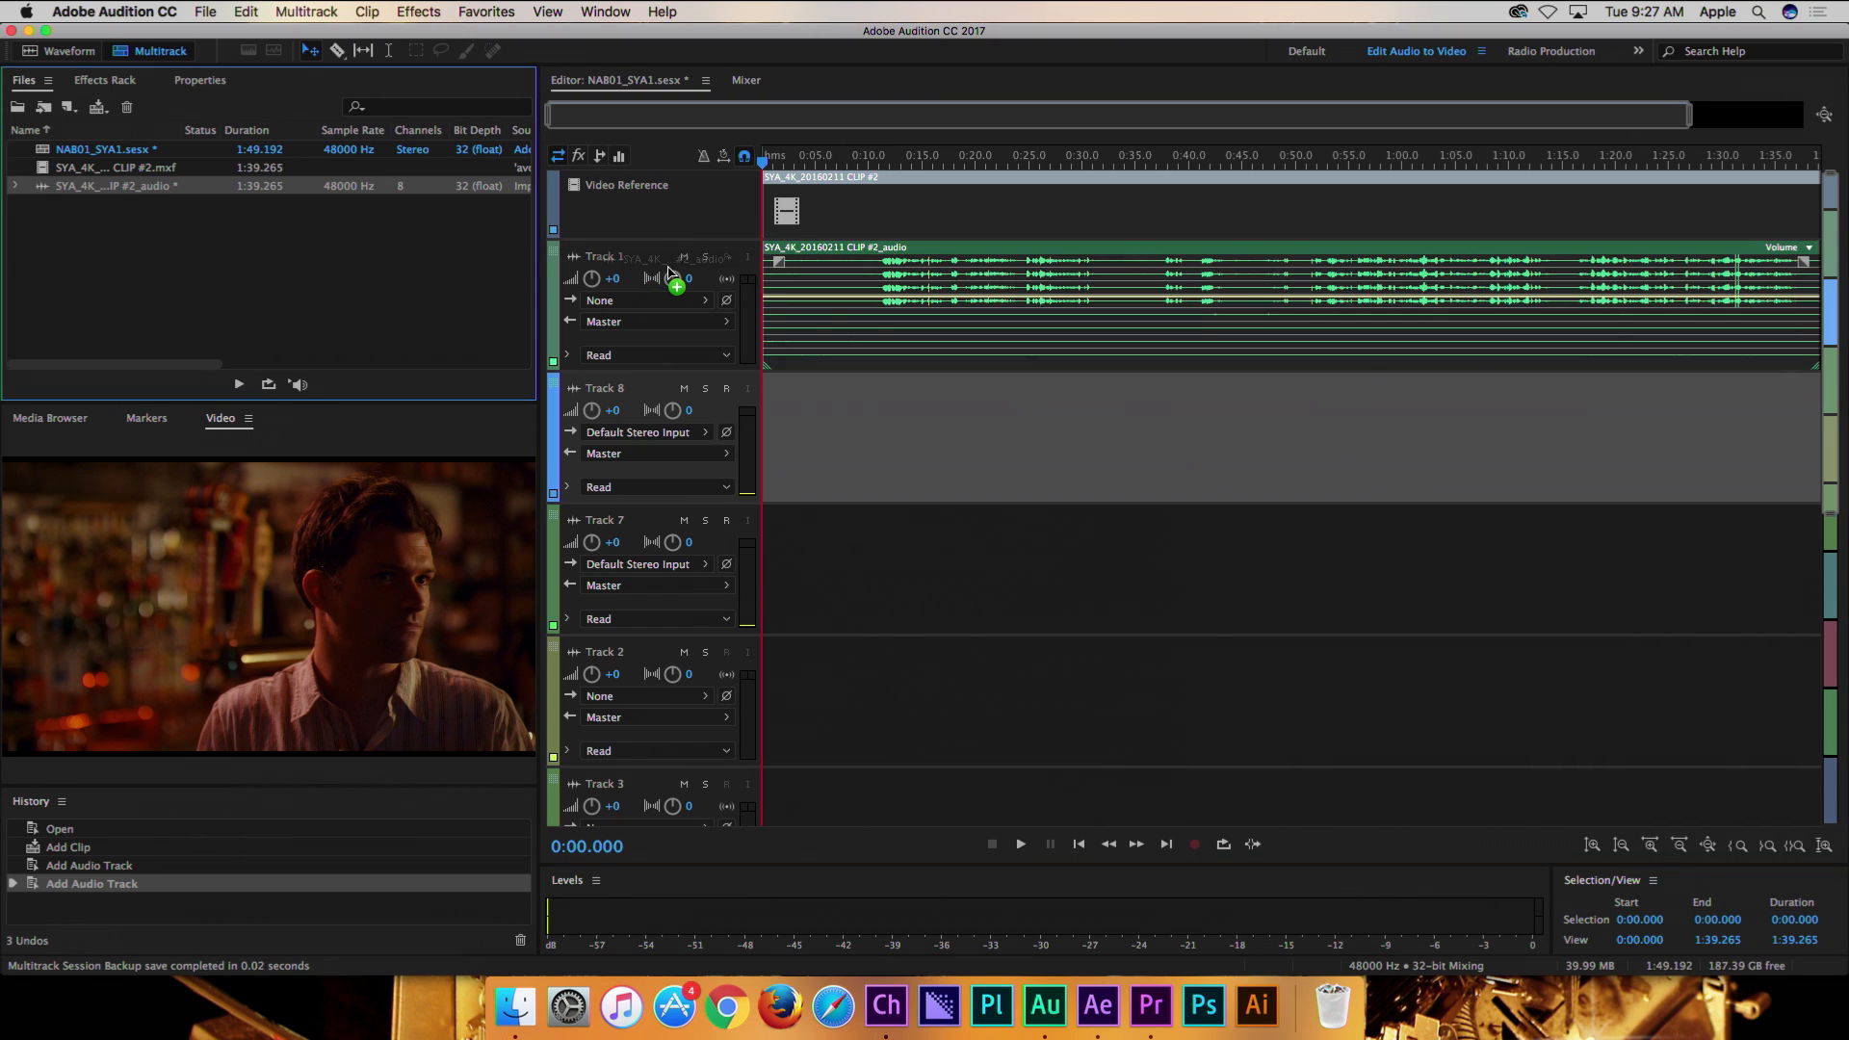
key("alt")
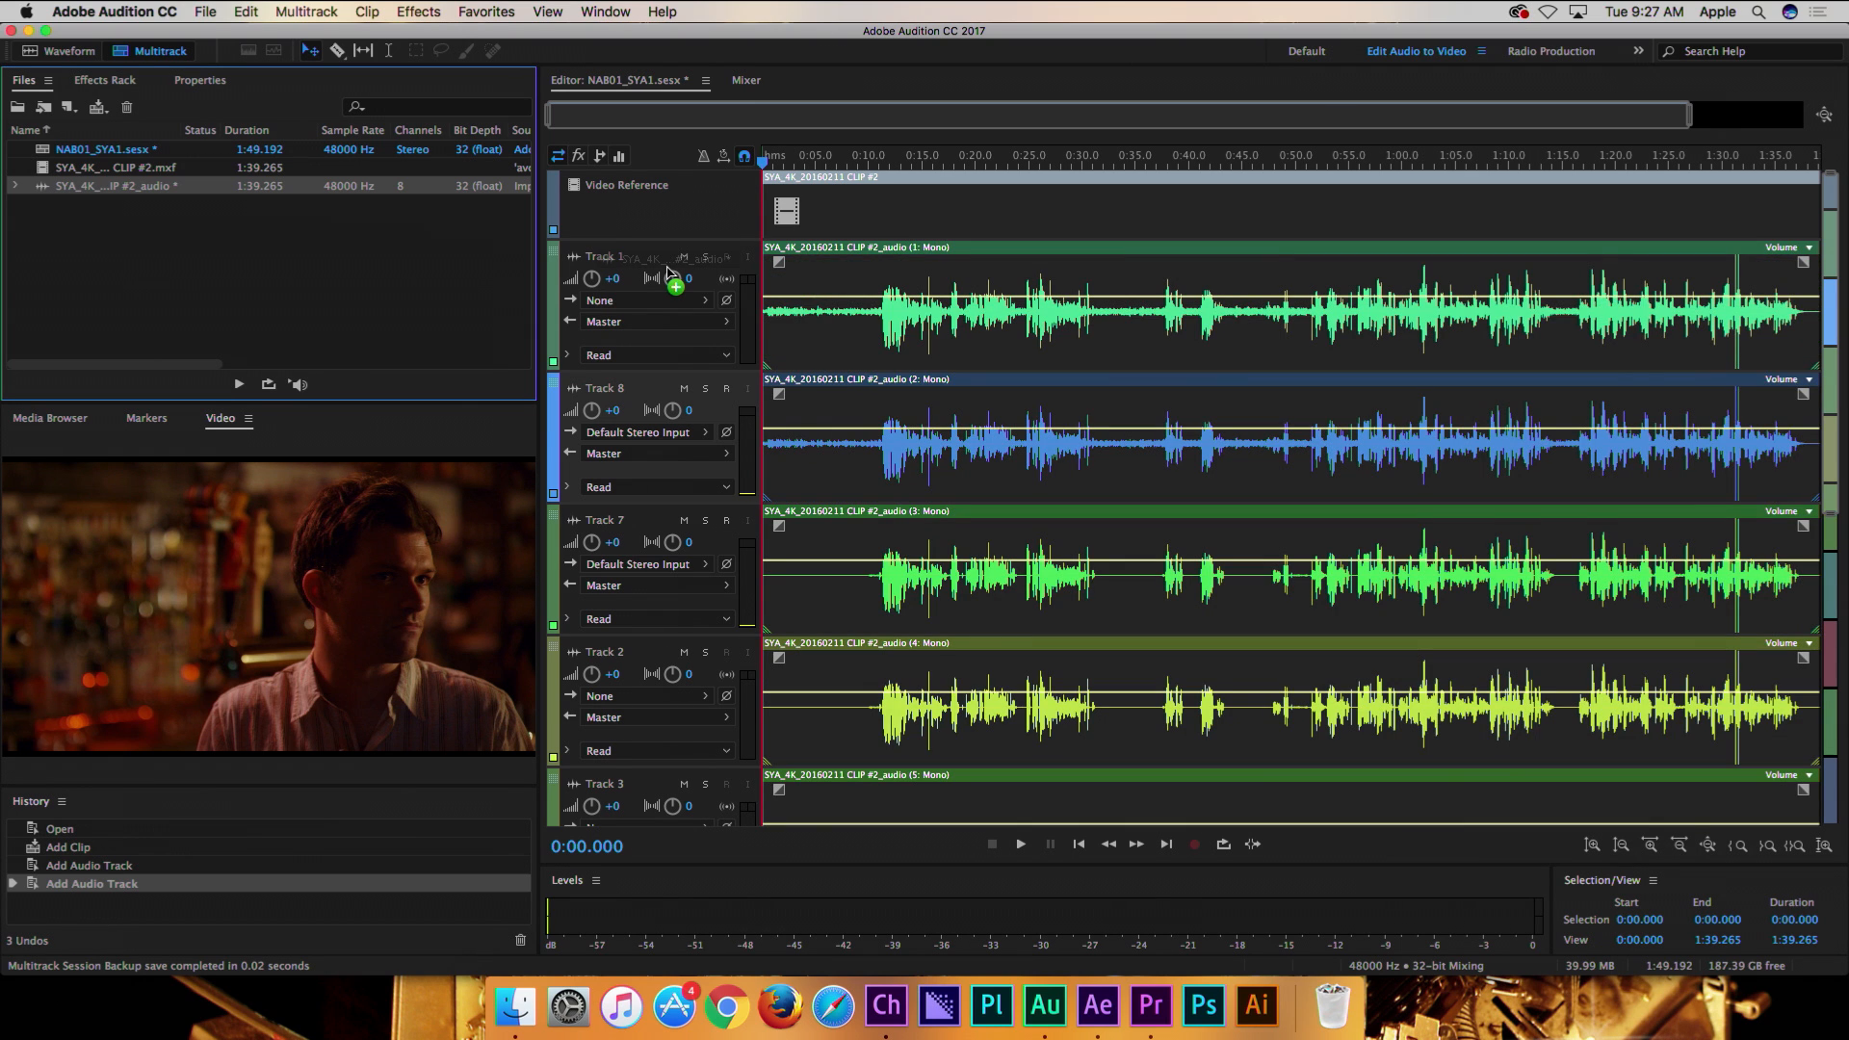
key("shift")
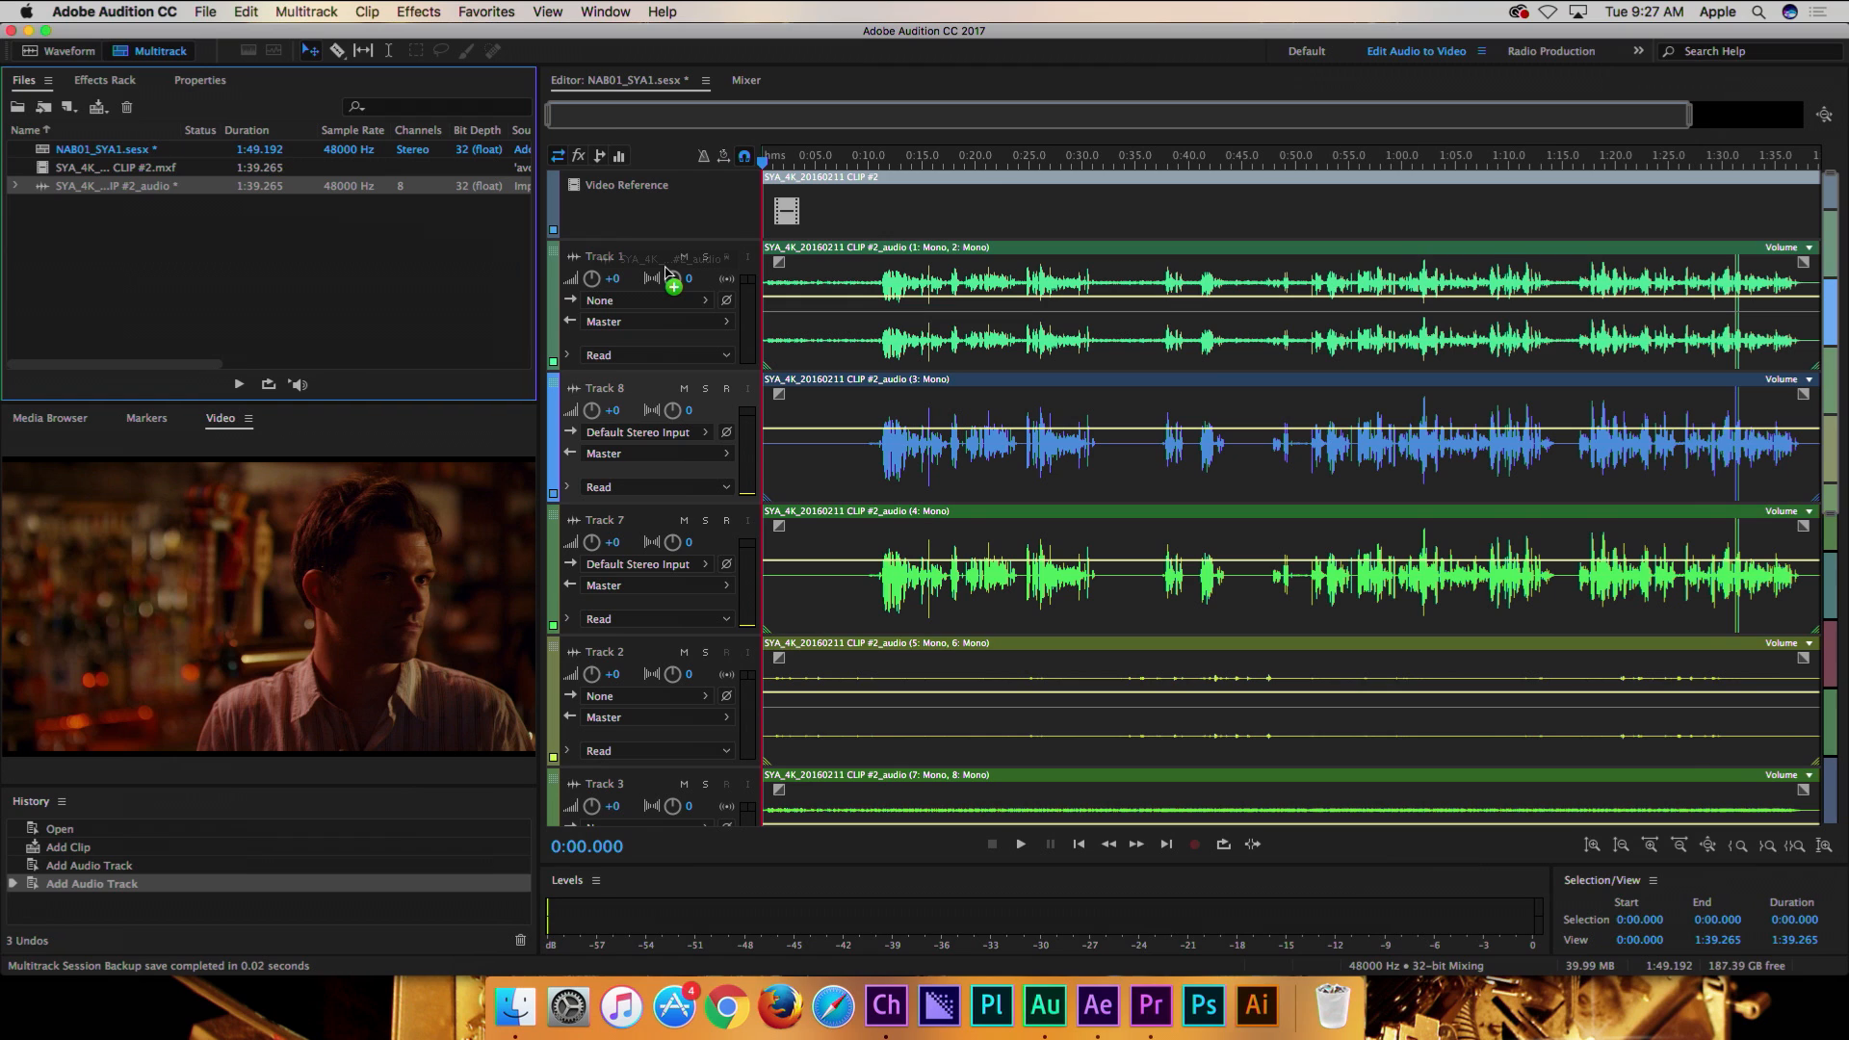
left_click_drag(665, 273, 664, 274)
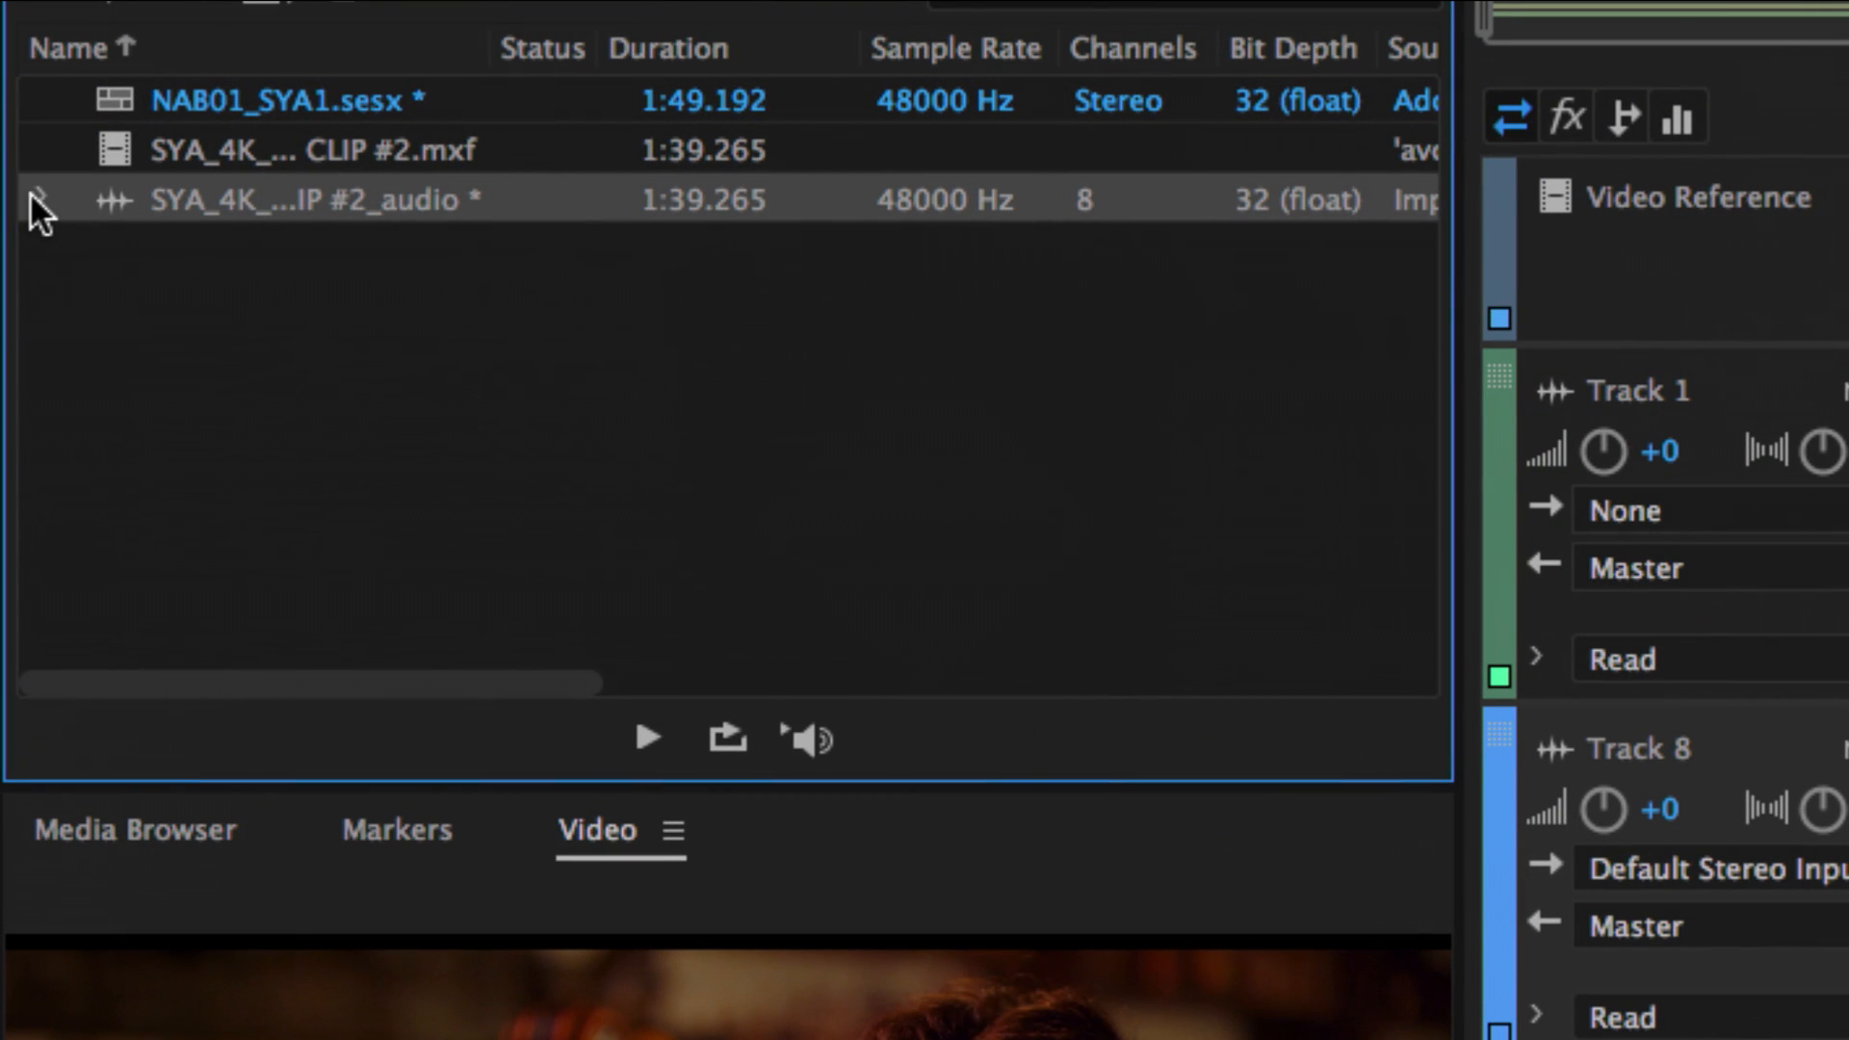
- Expand the audio file's channels and place 3: Mono through 6: Mono together as one clip at the start of Track 4
left_click(13, 184)
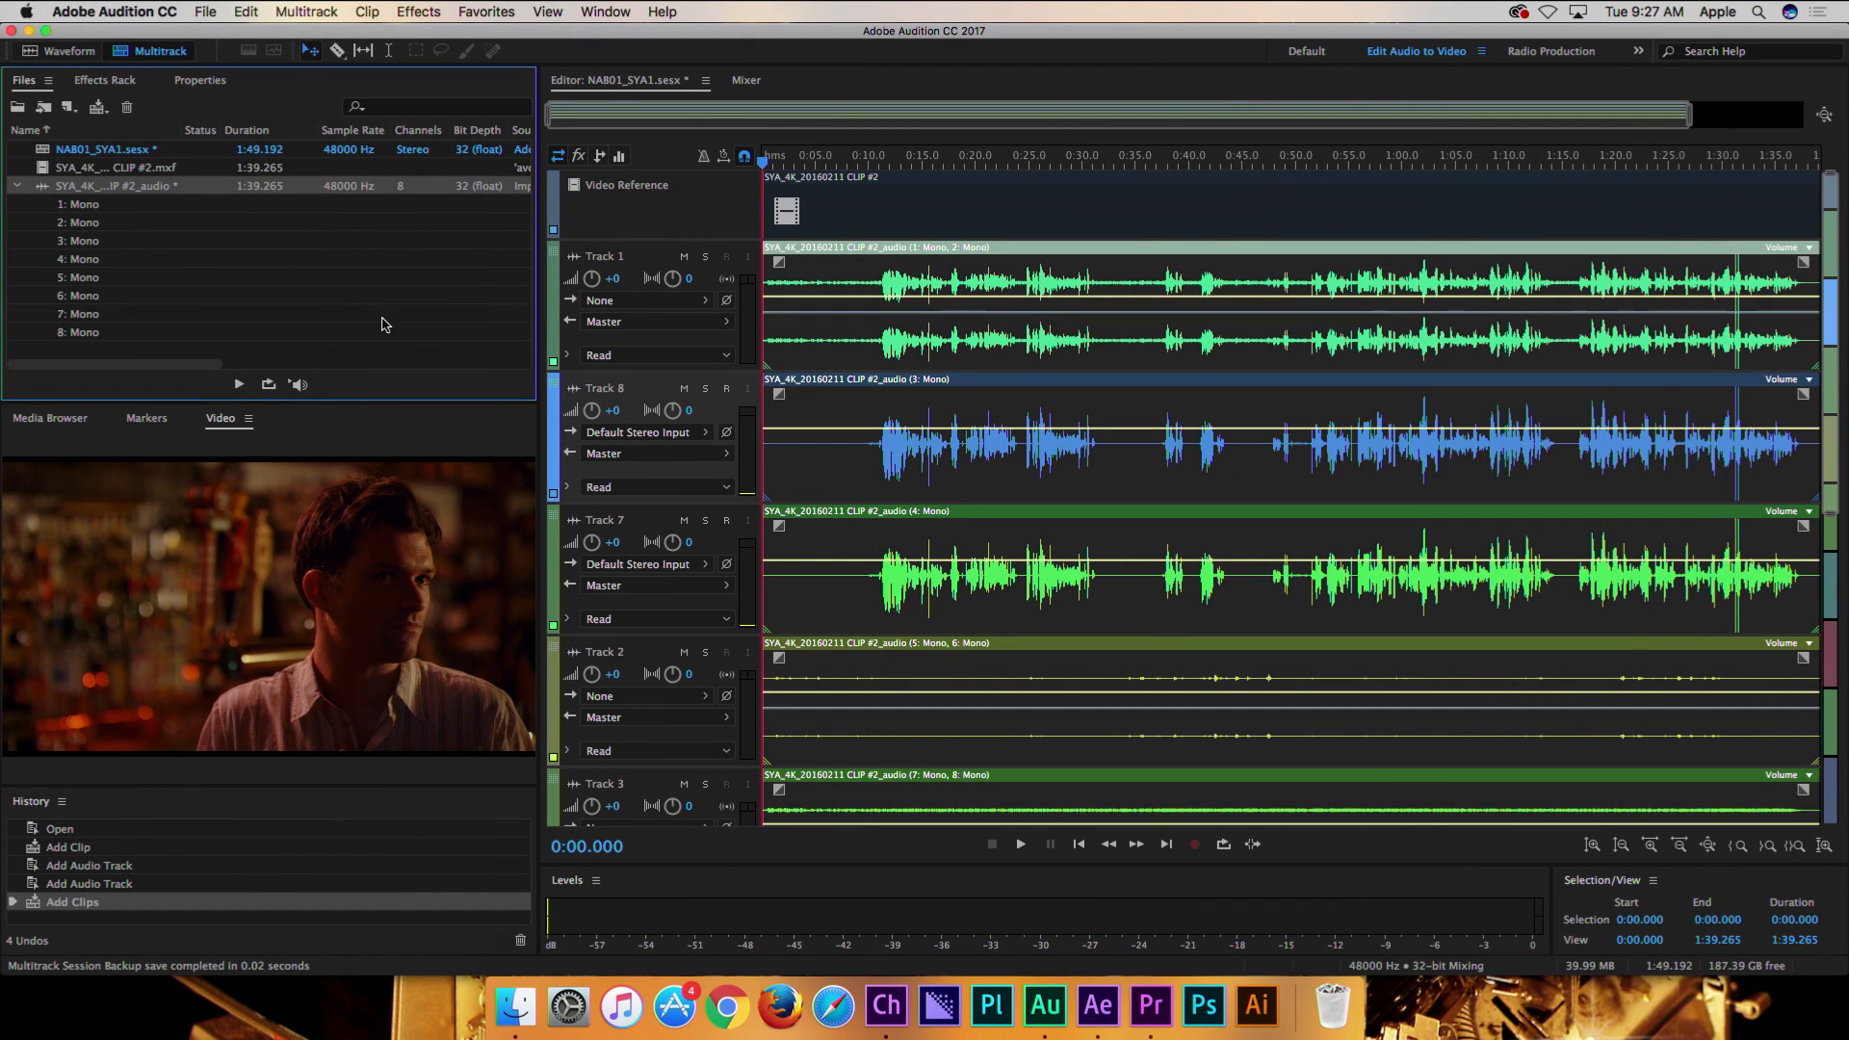
scroll(1136, 614, "down", 1)
scroll(1136, 621, "down", 5)
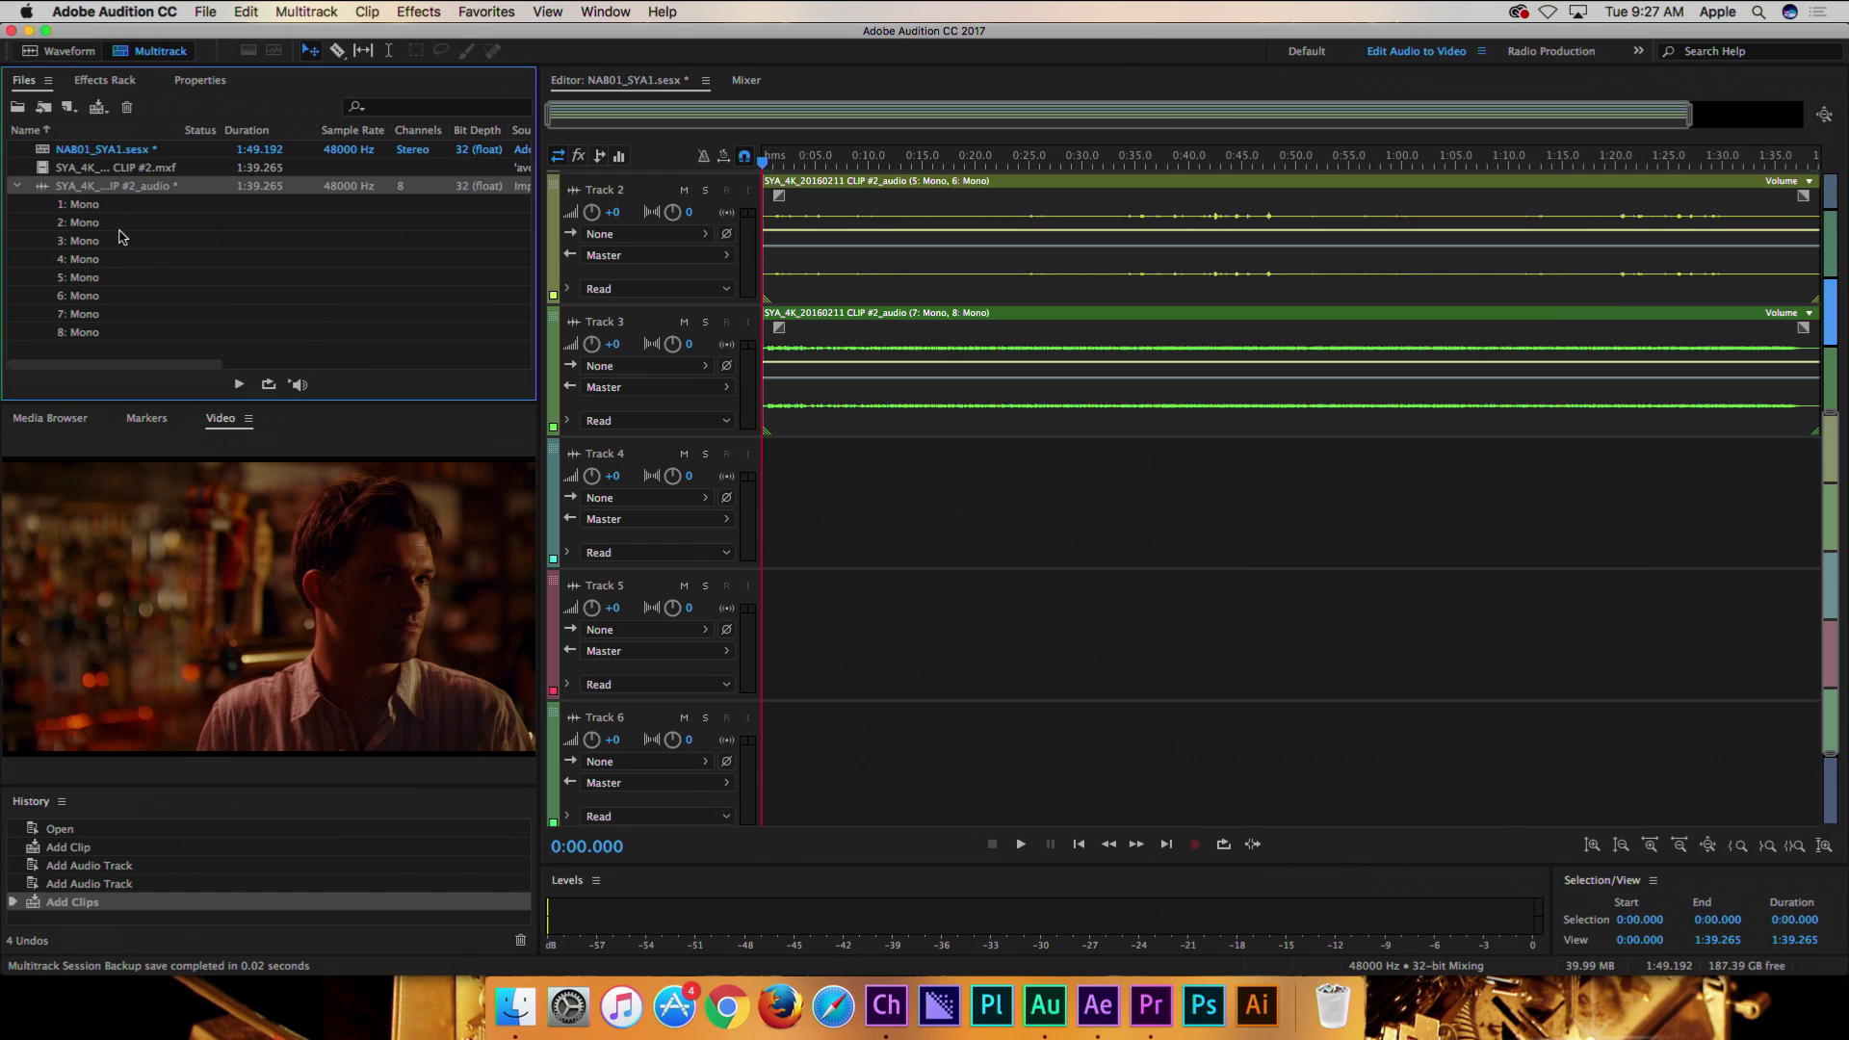
left_click(89, 241)
left_click_drag(88, 242, 752, 484)
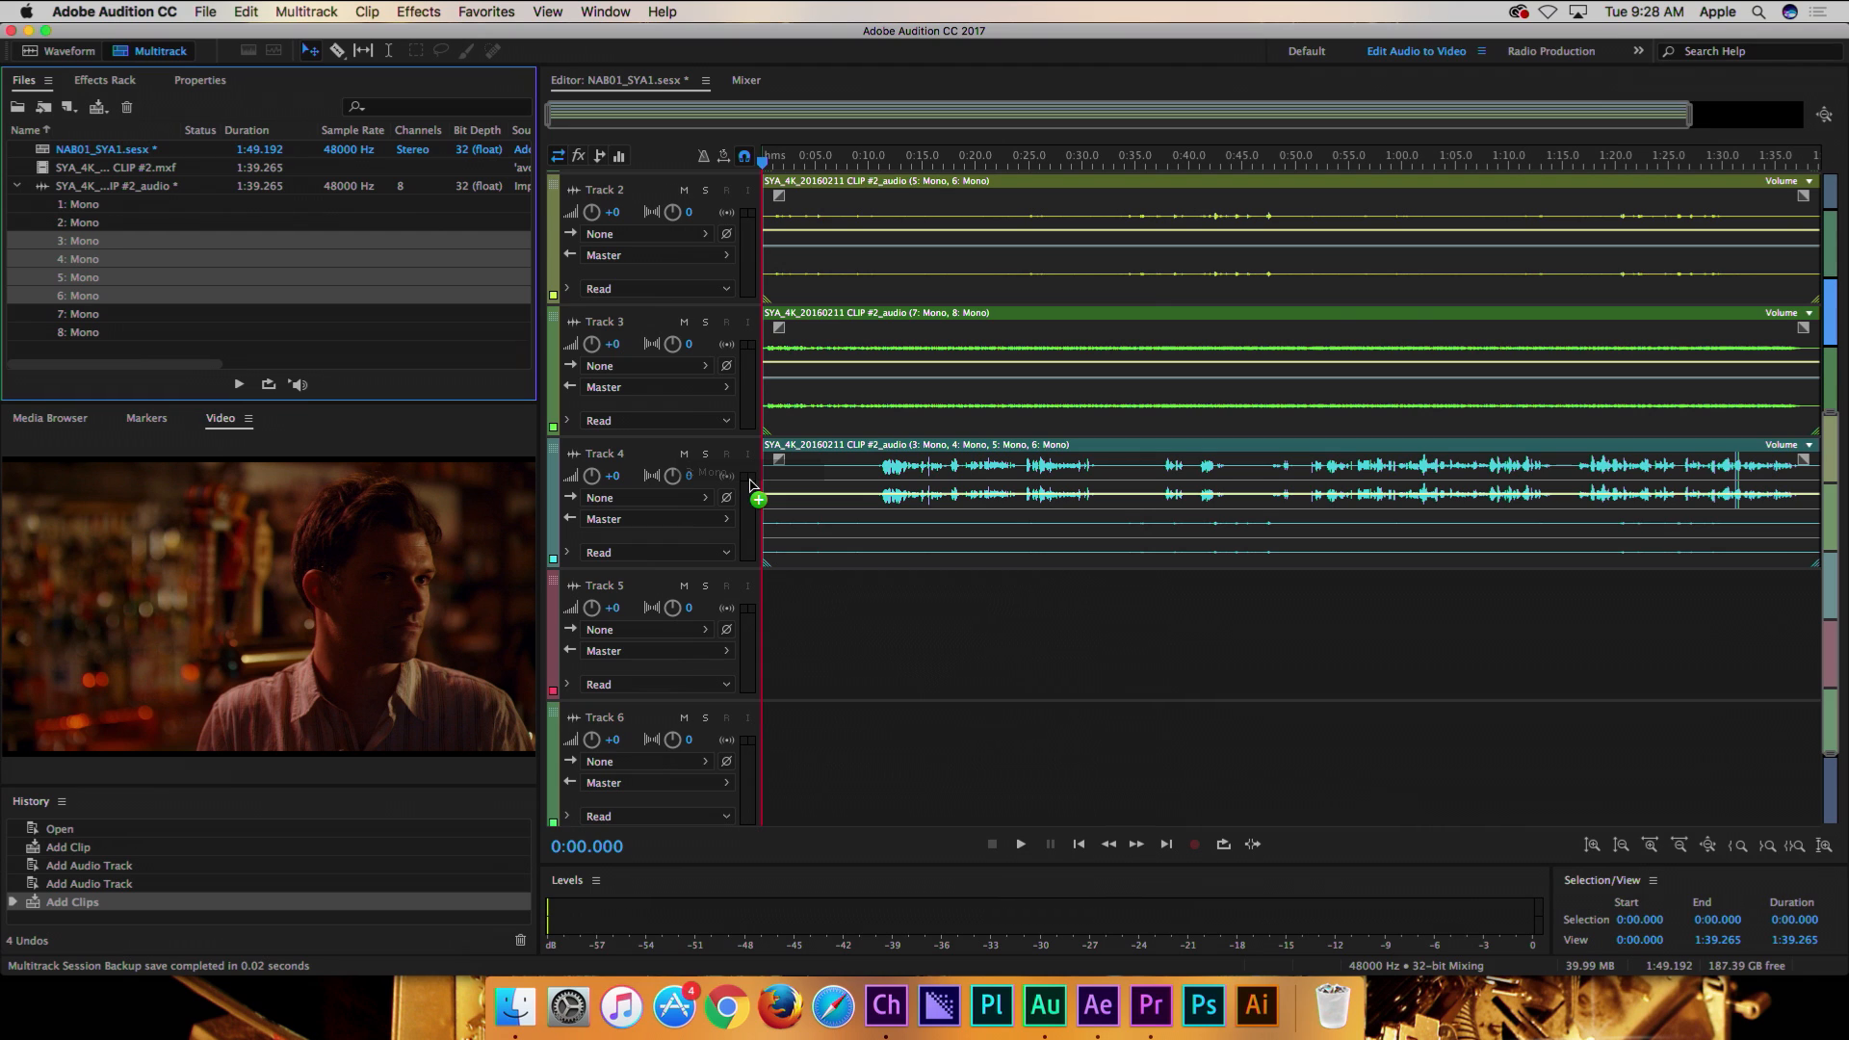
left_click_drag(752, 484, 749, 487)
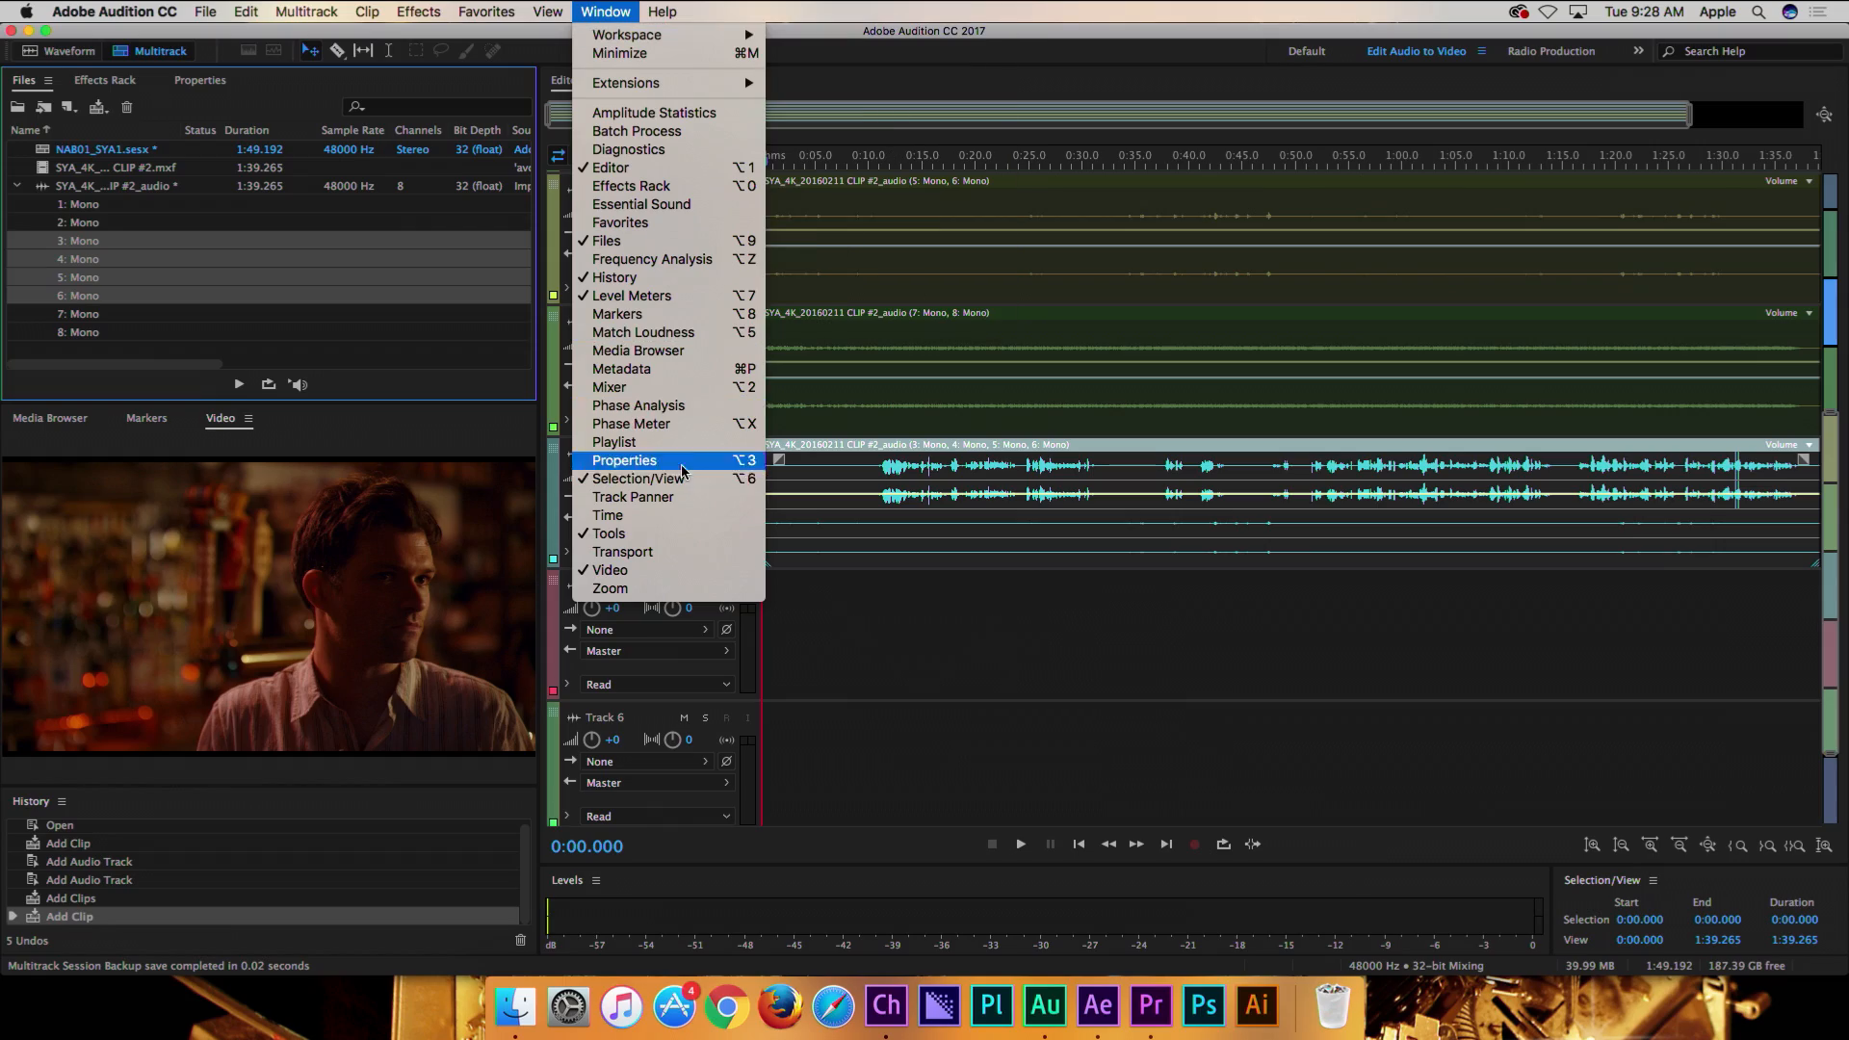
- In the Track 4 clip's source channel routing, assign 3: Mono to channel 3, 5: Mono to channel 4 and 6: Mono to R
left_click(684, 464)
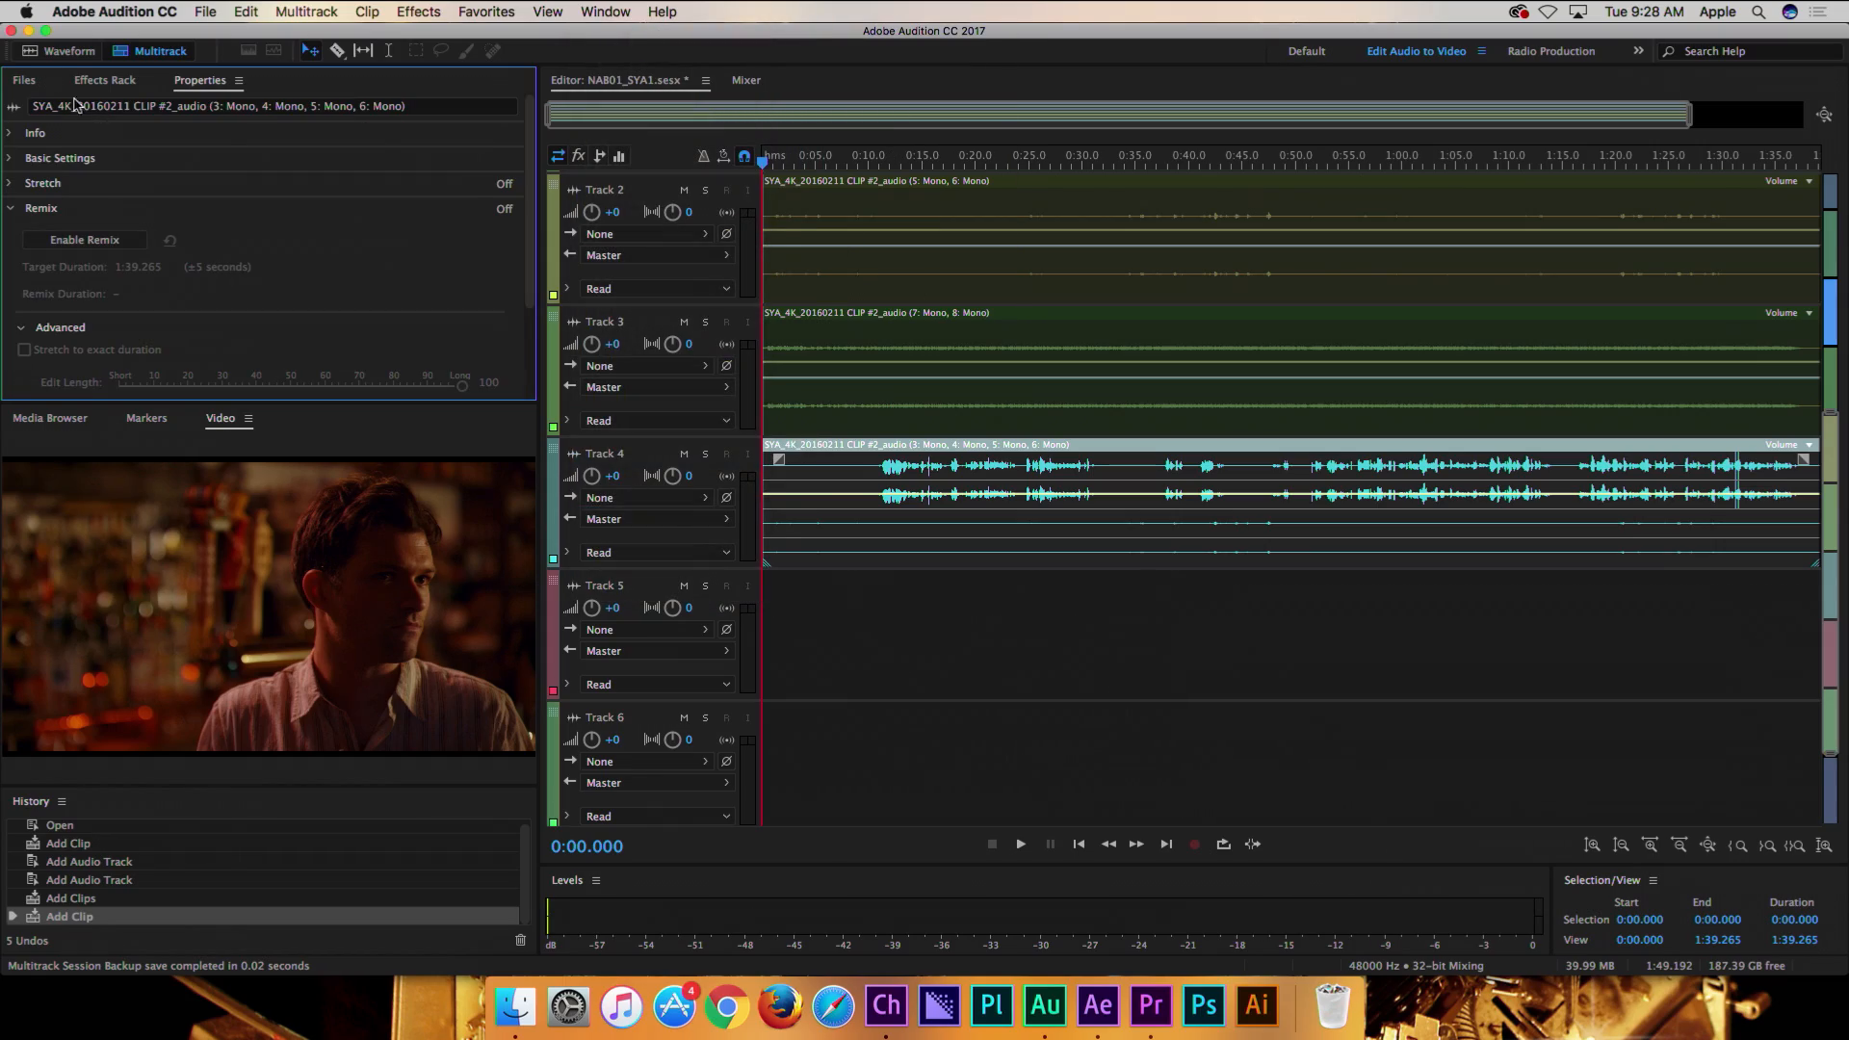
scroll(518, 333, "down", 3)
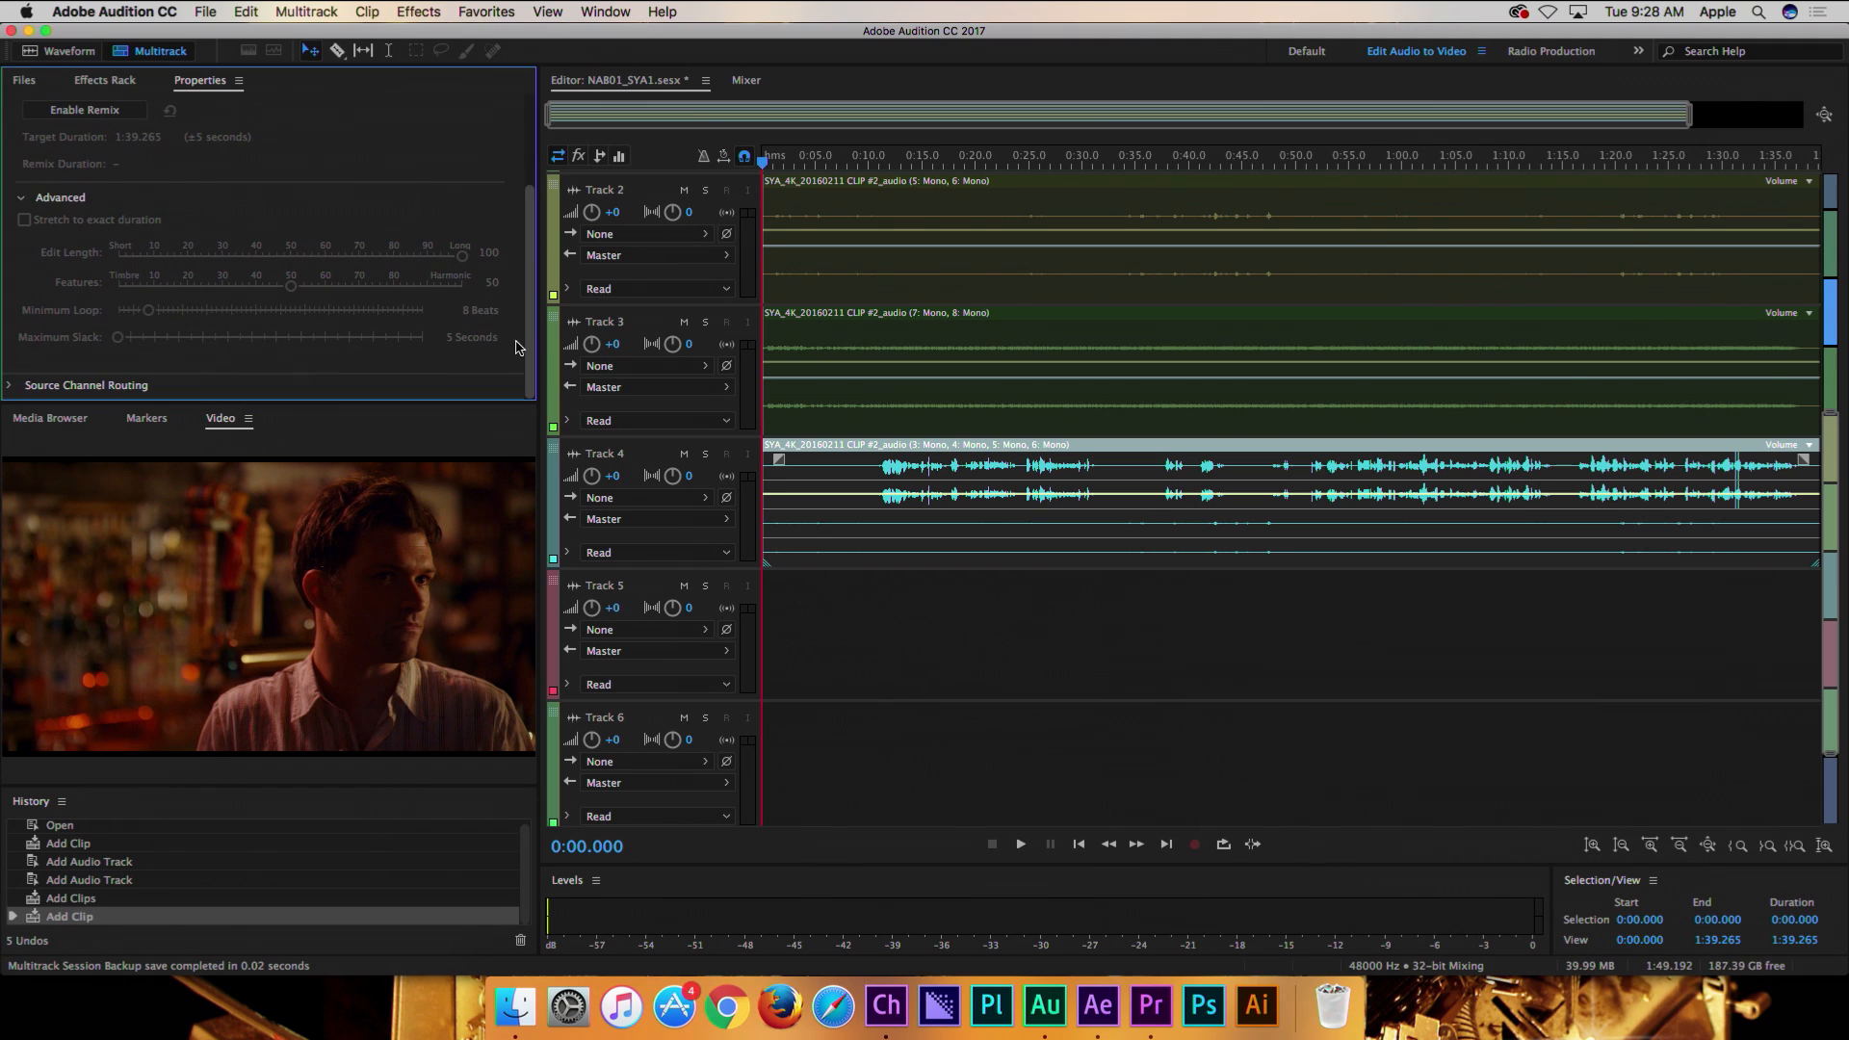
left_click(6, 389)
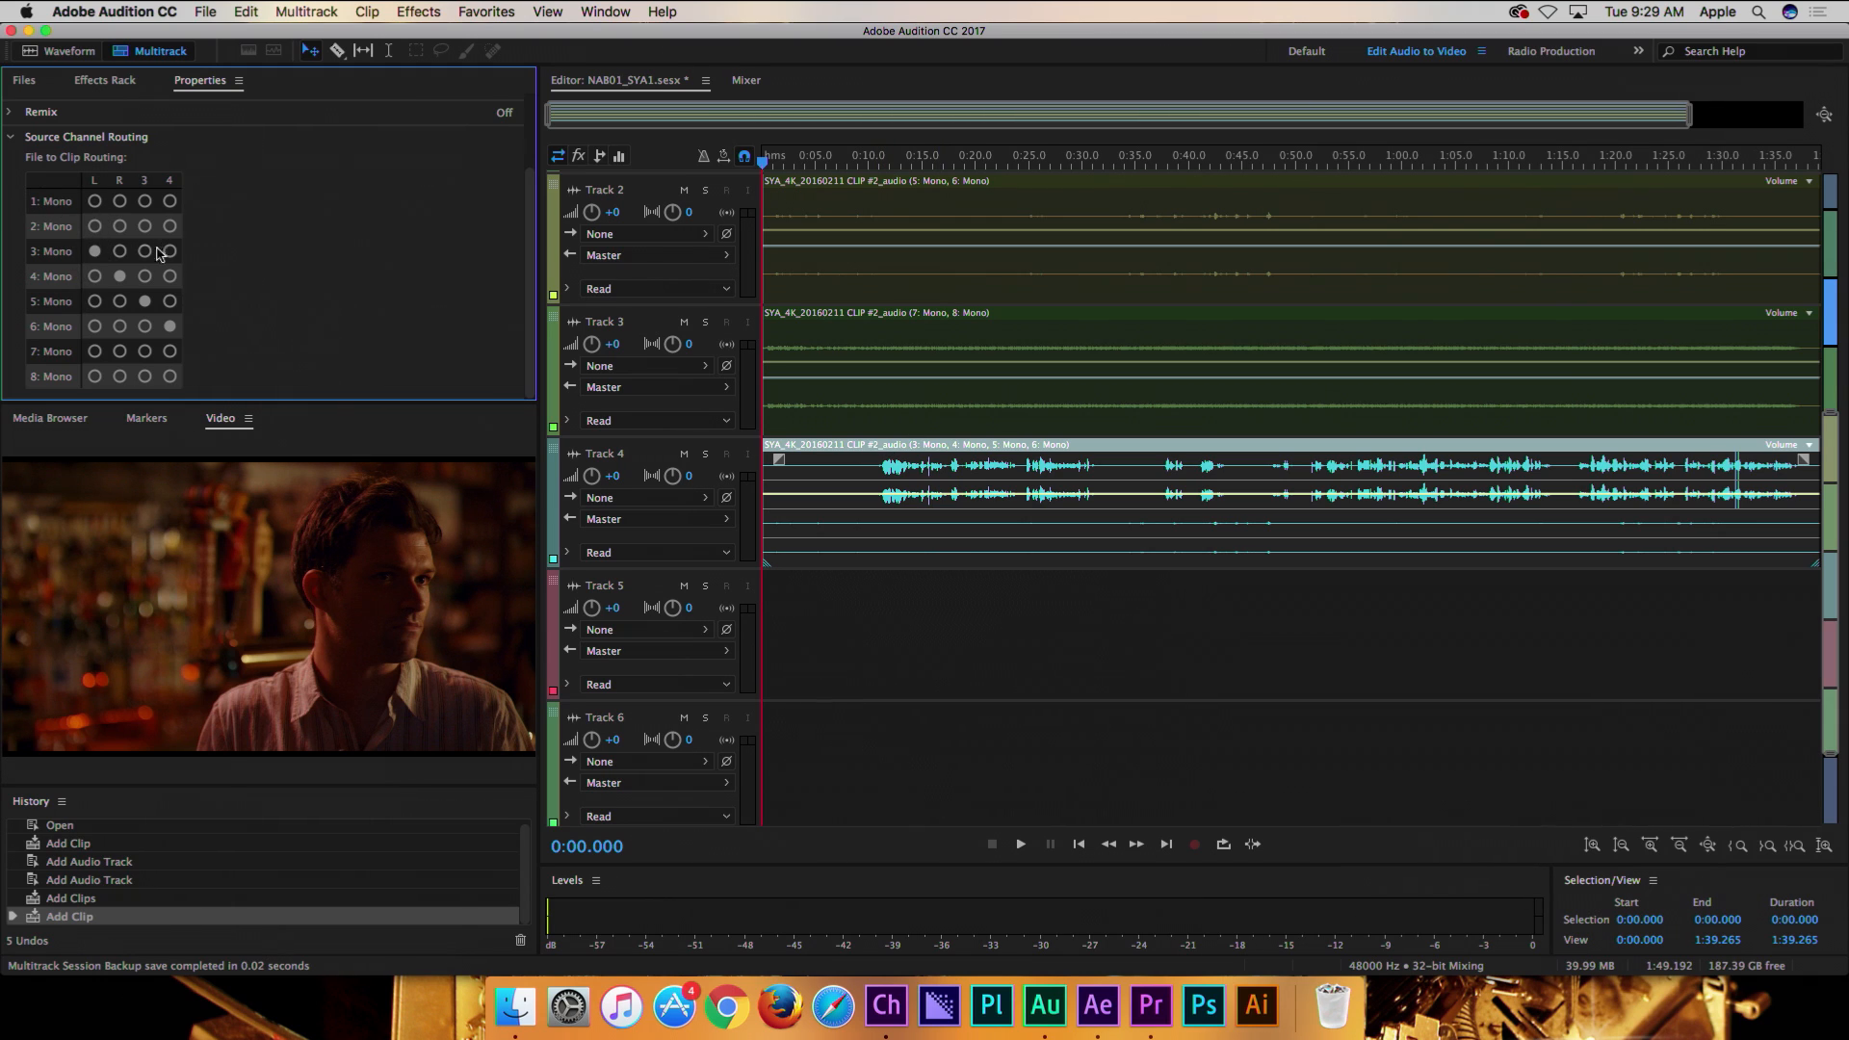
left_click(144, 251)
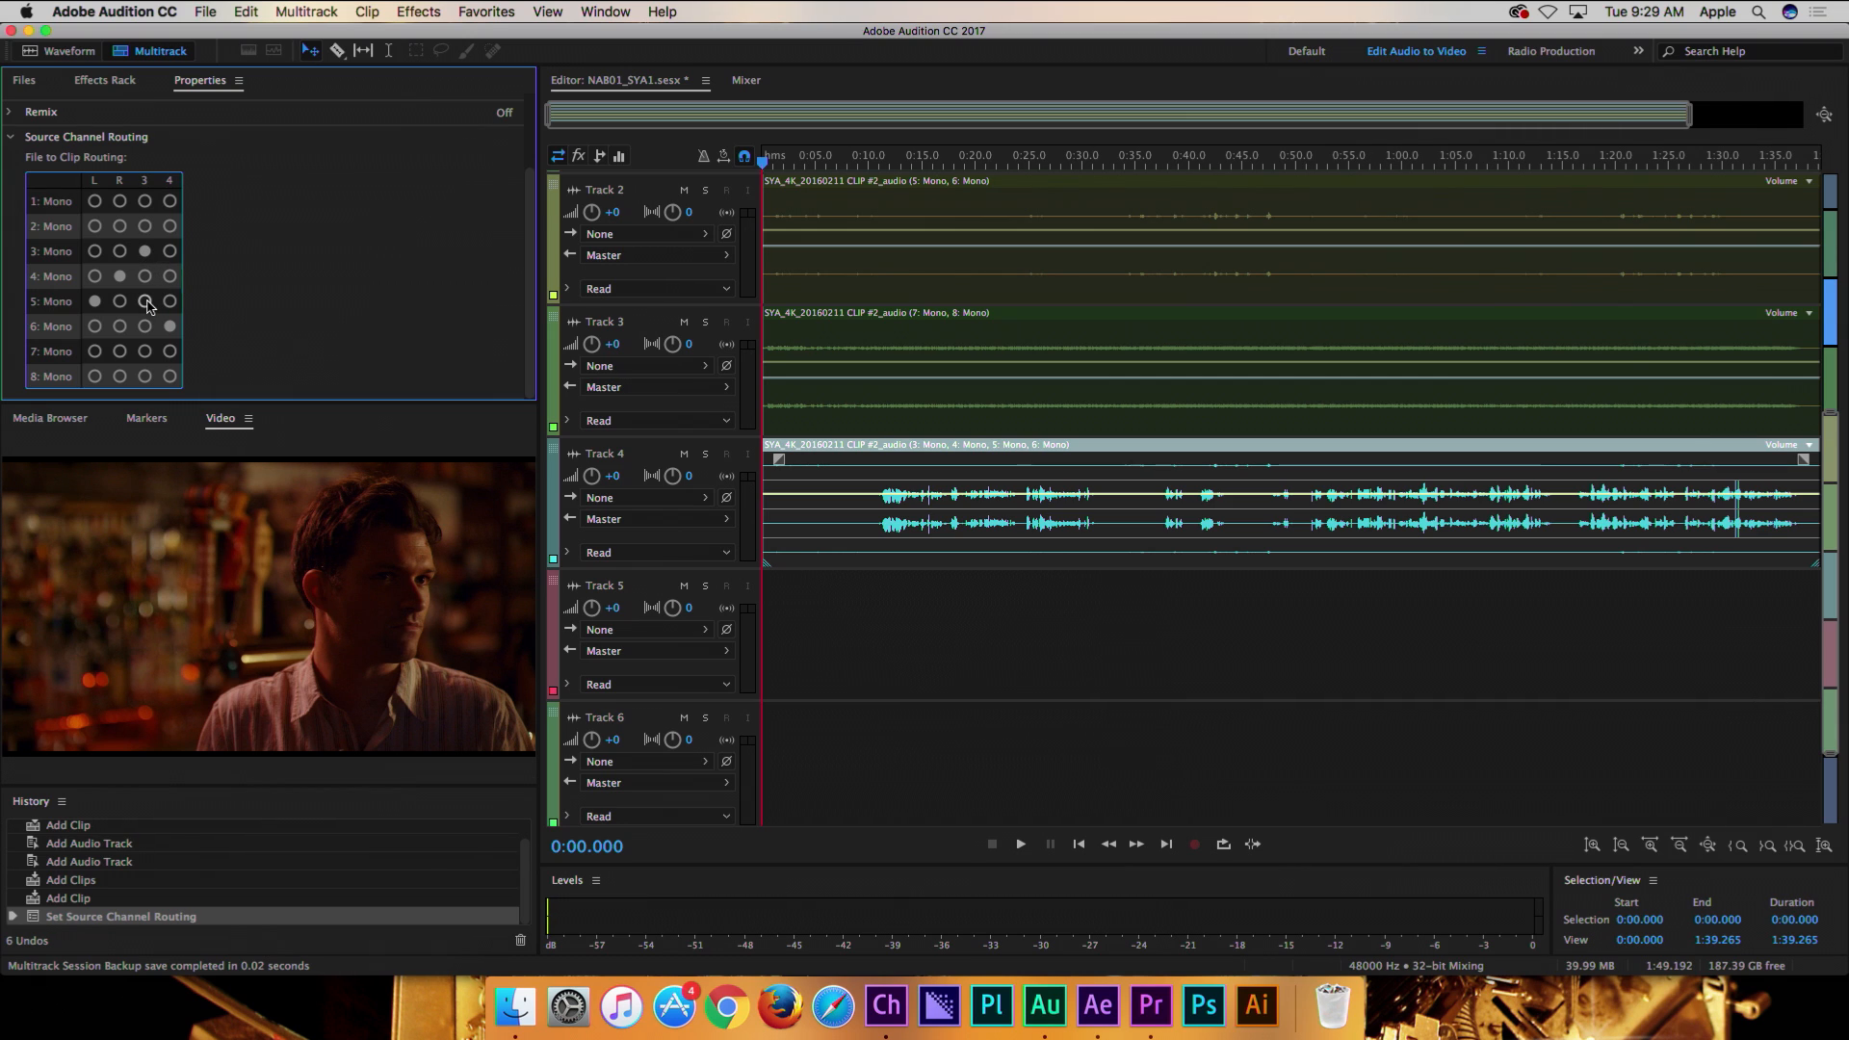
left_click(170, 302)
left_click(119, 326)
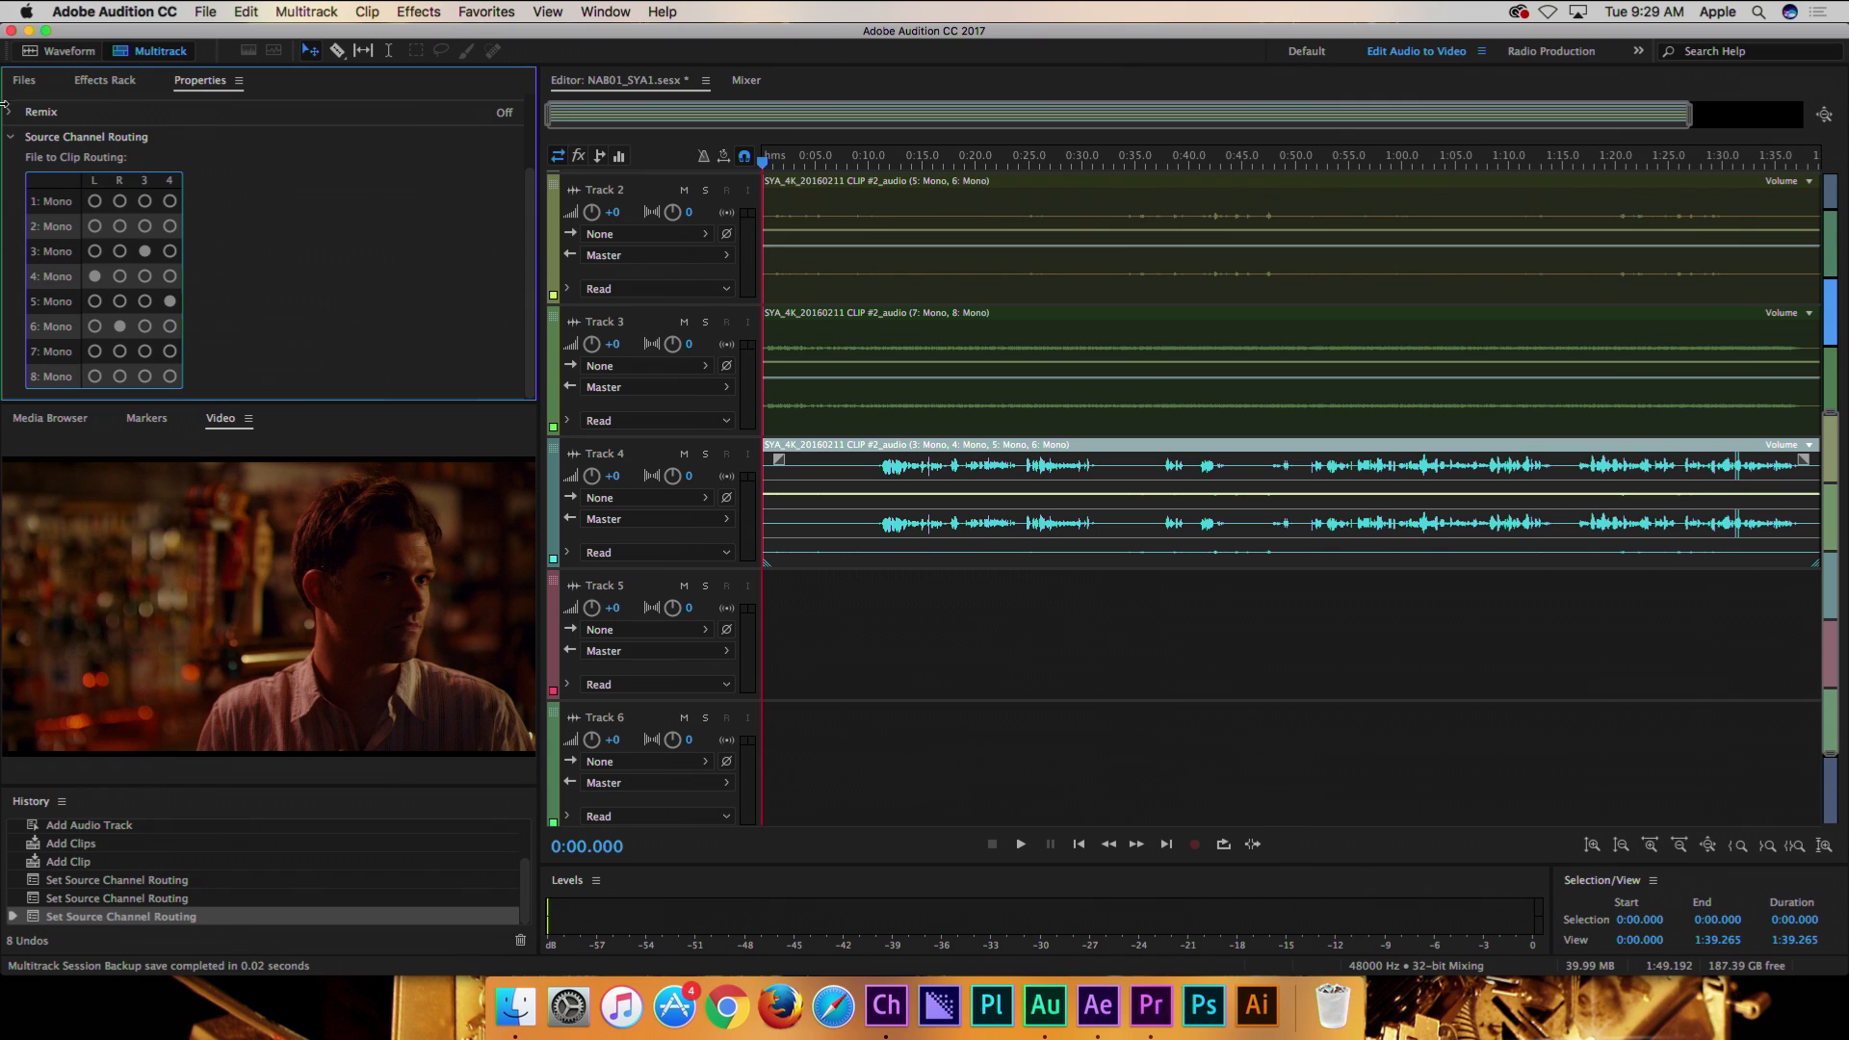
left_click(198, 9)
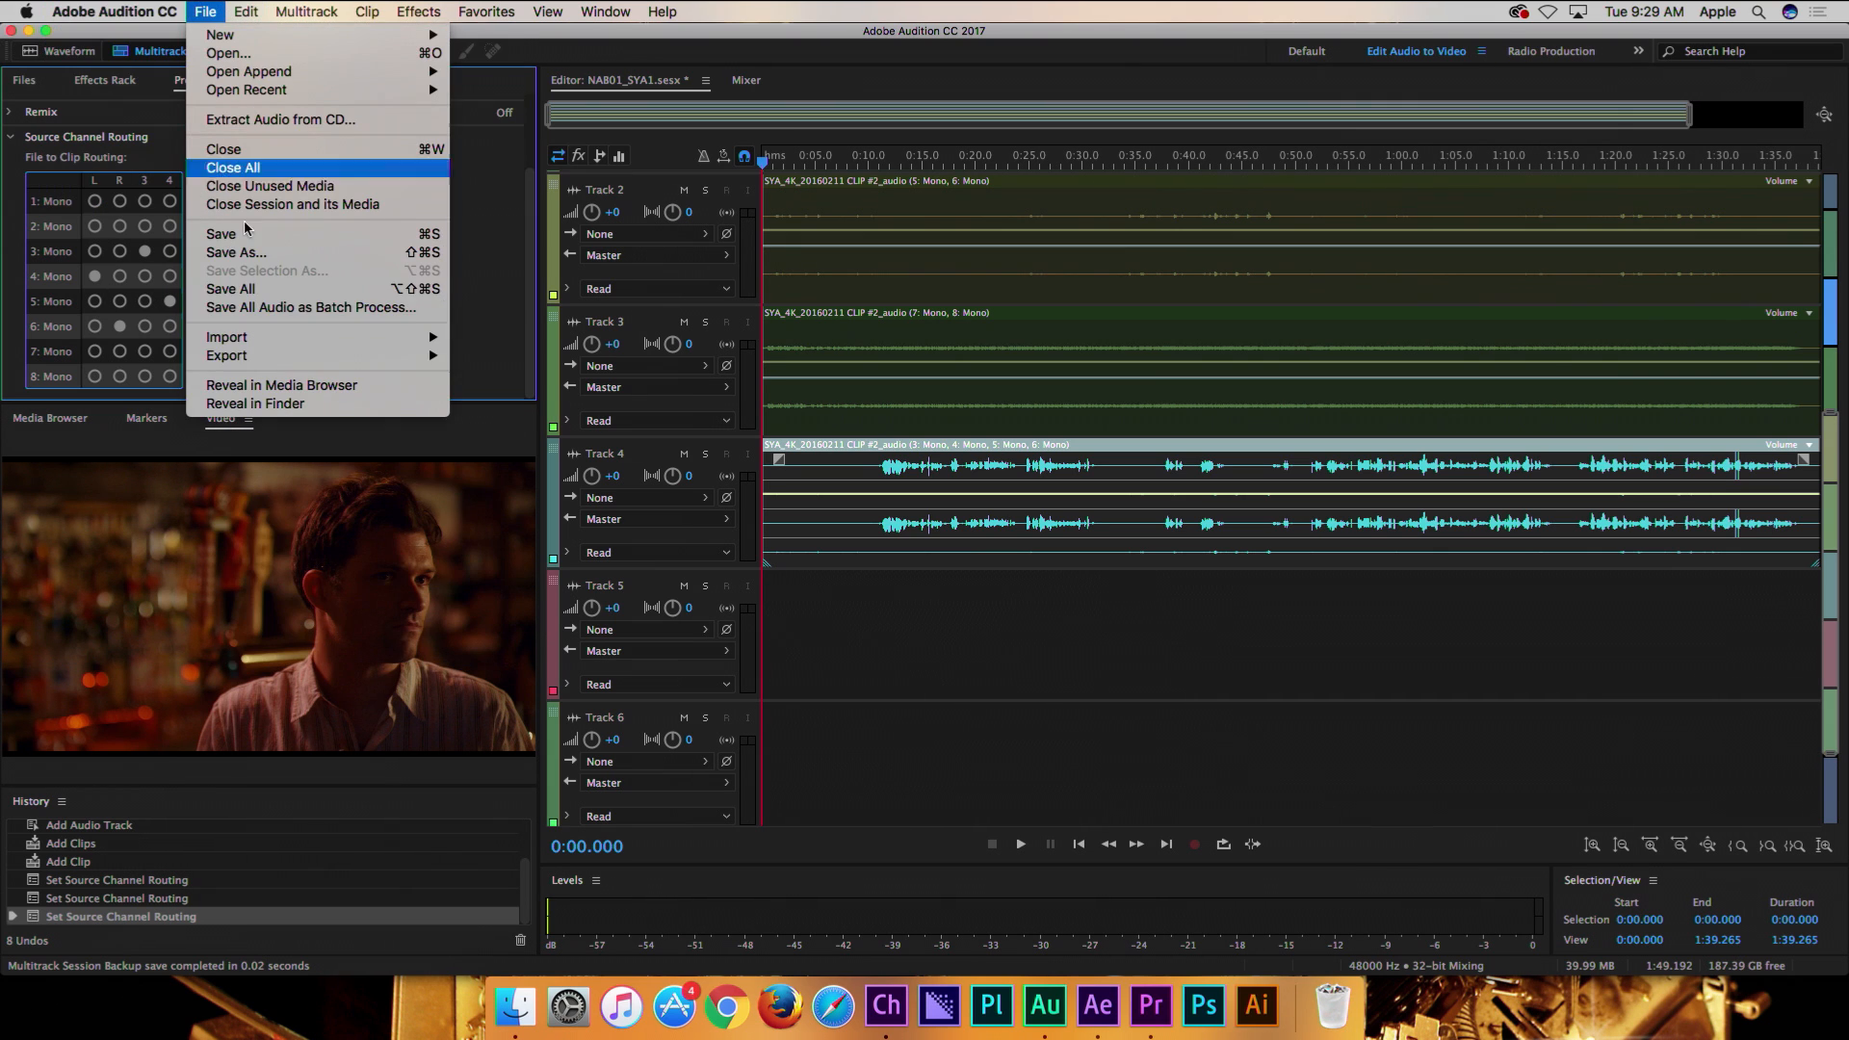
mouse_move(286, 362)
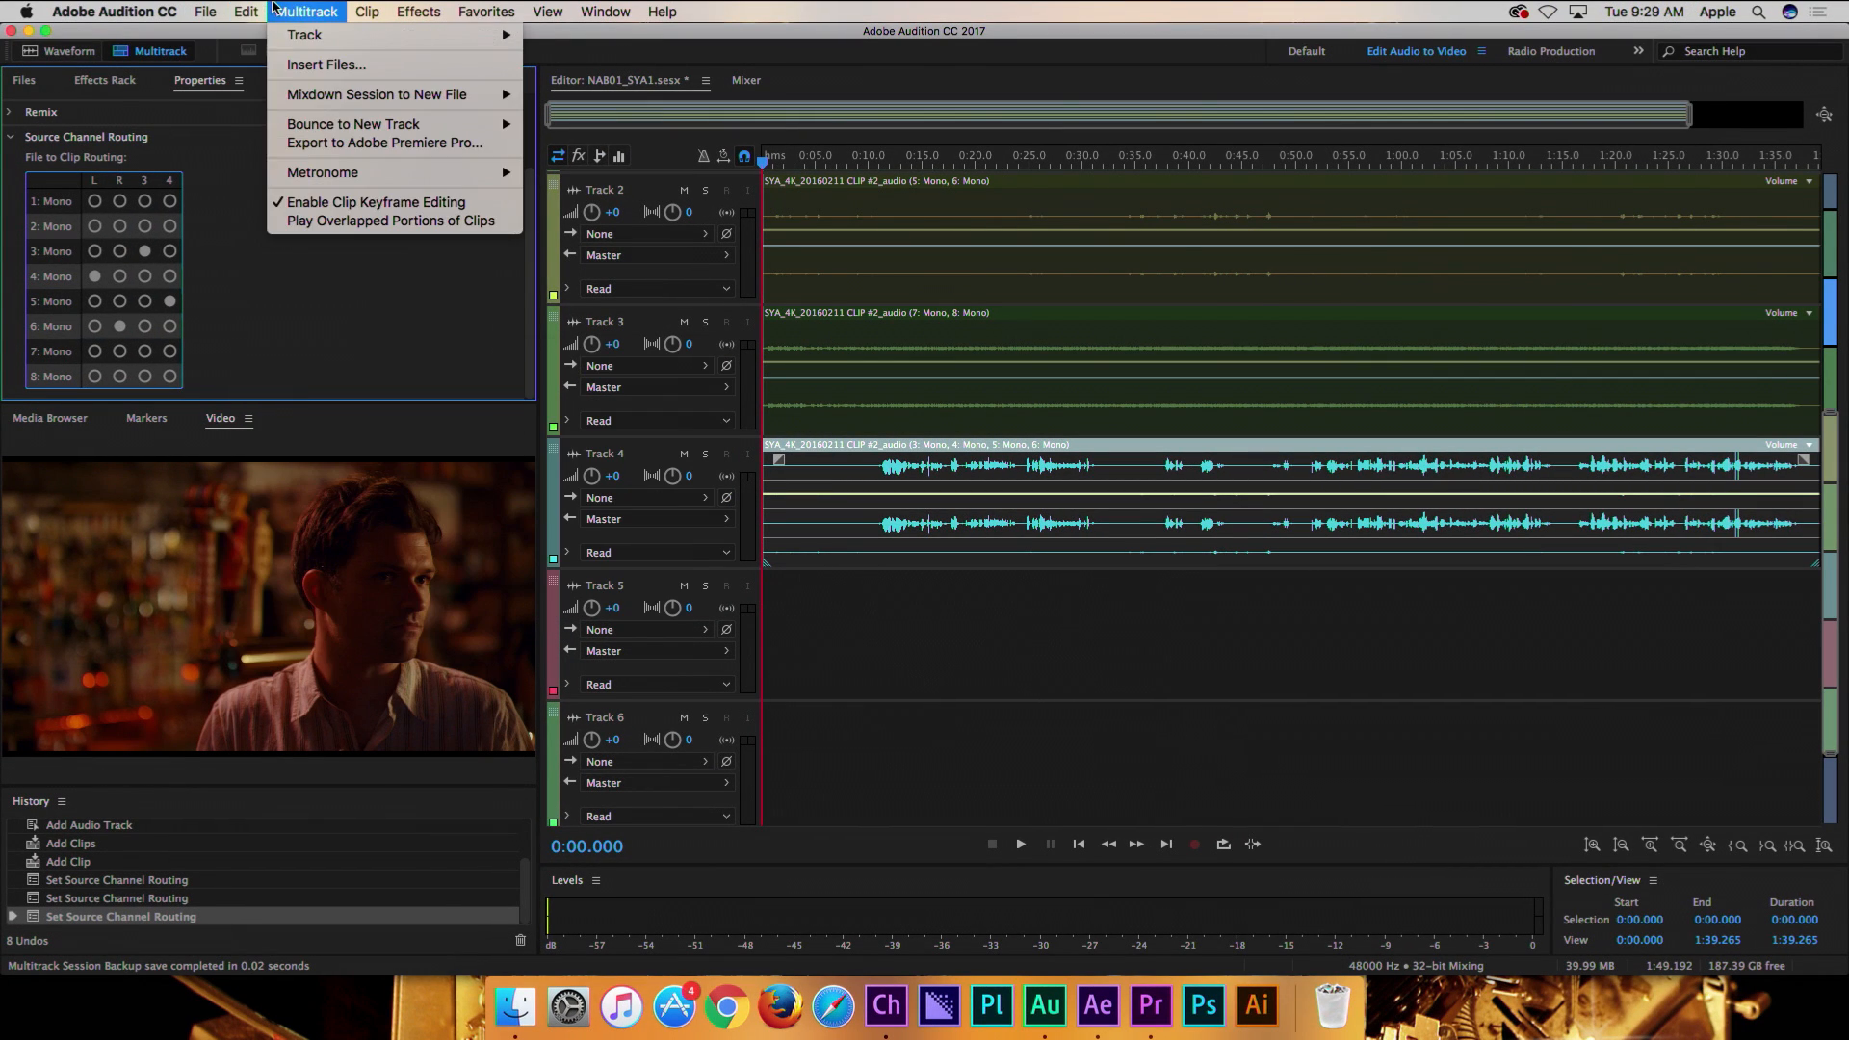
left_click(275, 8)
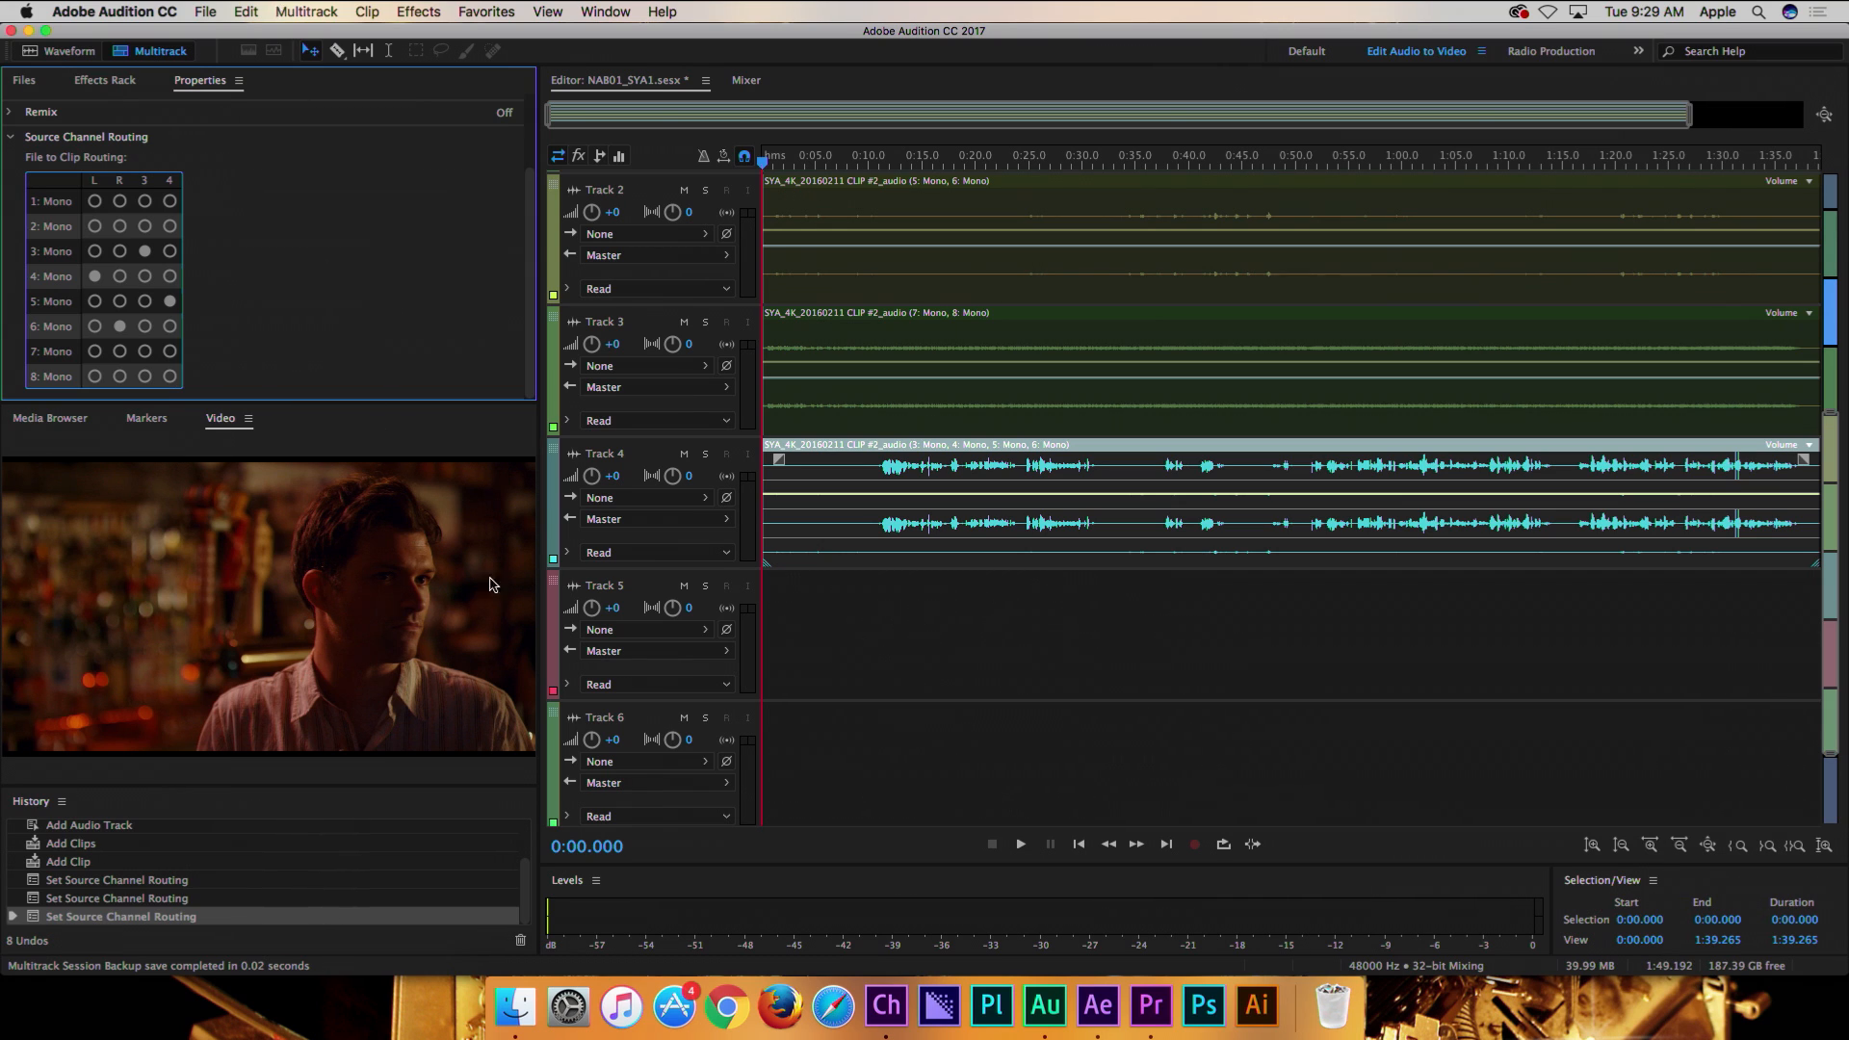
- Switch to Character Animator and cycle the glow layer's blending mode through the available options from Darken onward, ending on Divide
left_click(887, 1005)
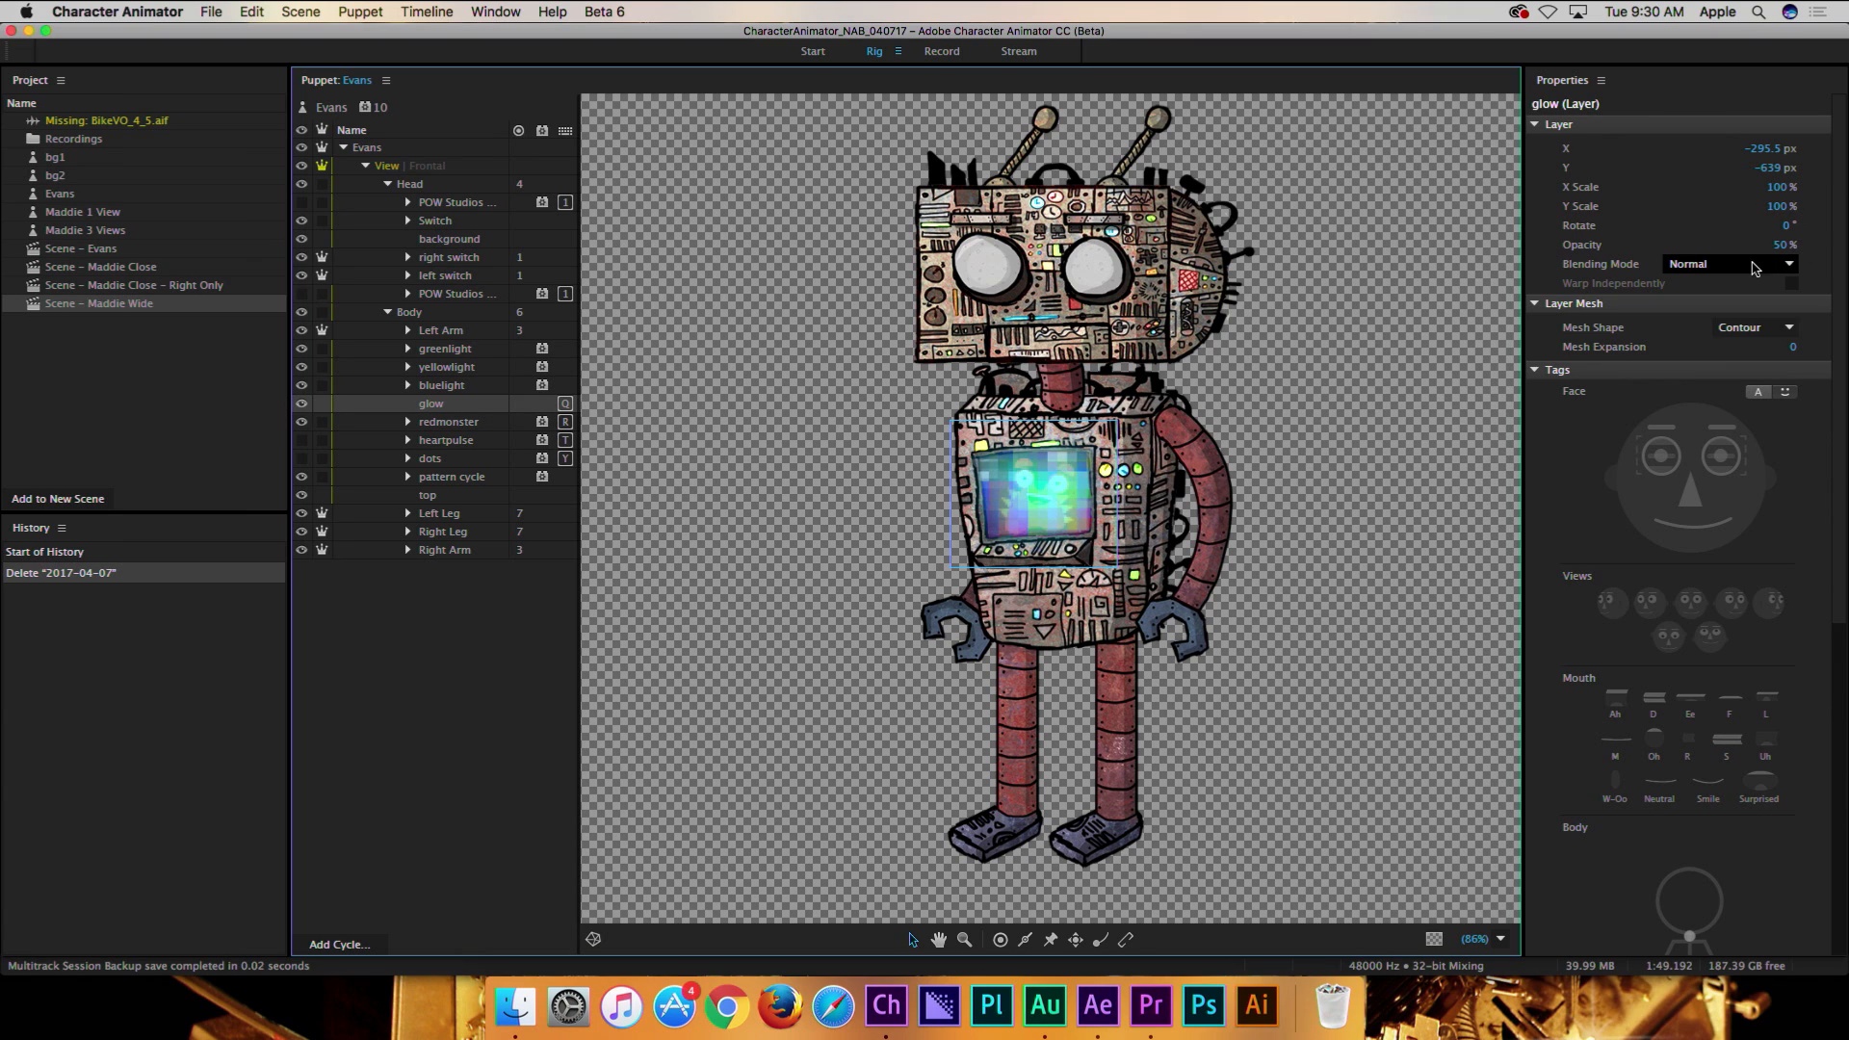
left_click(1753, 269)
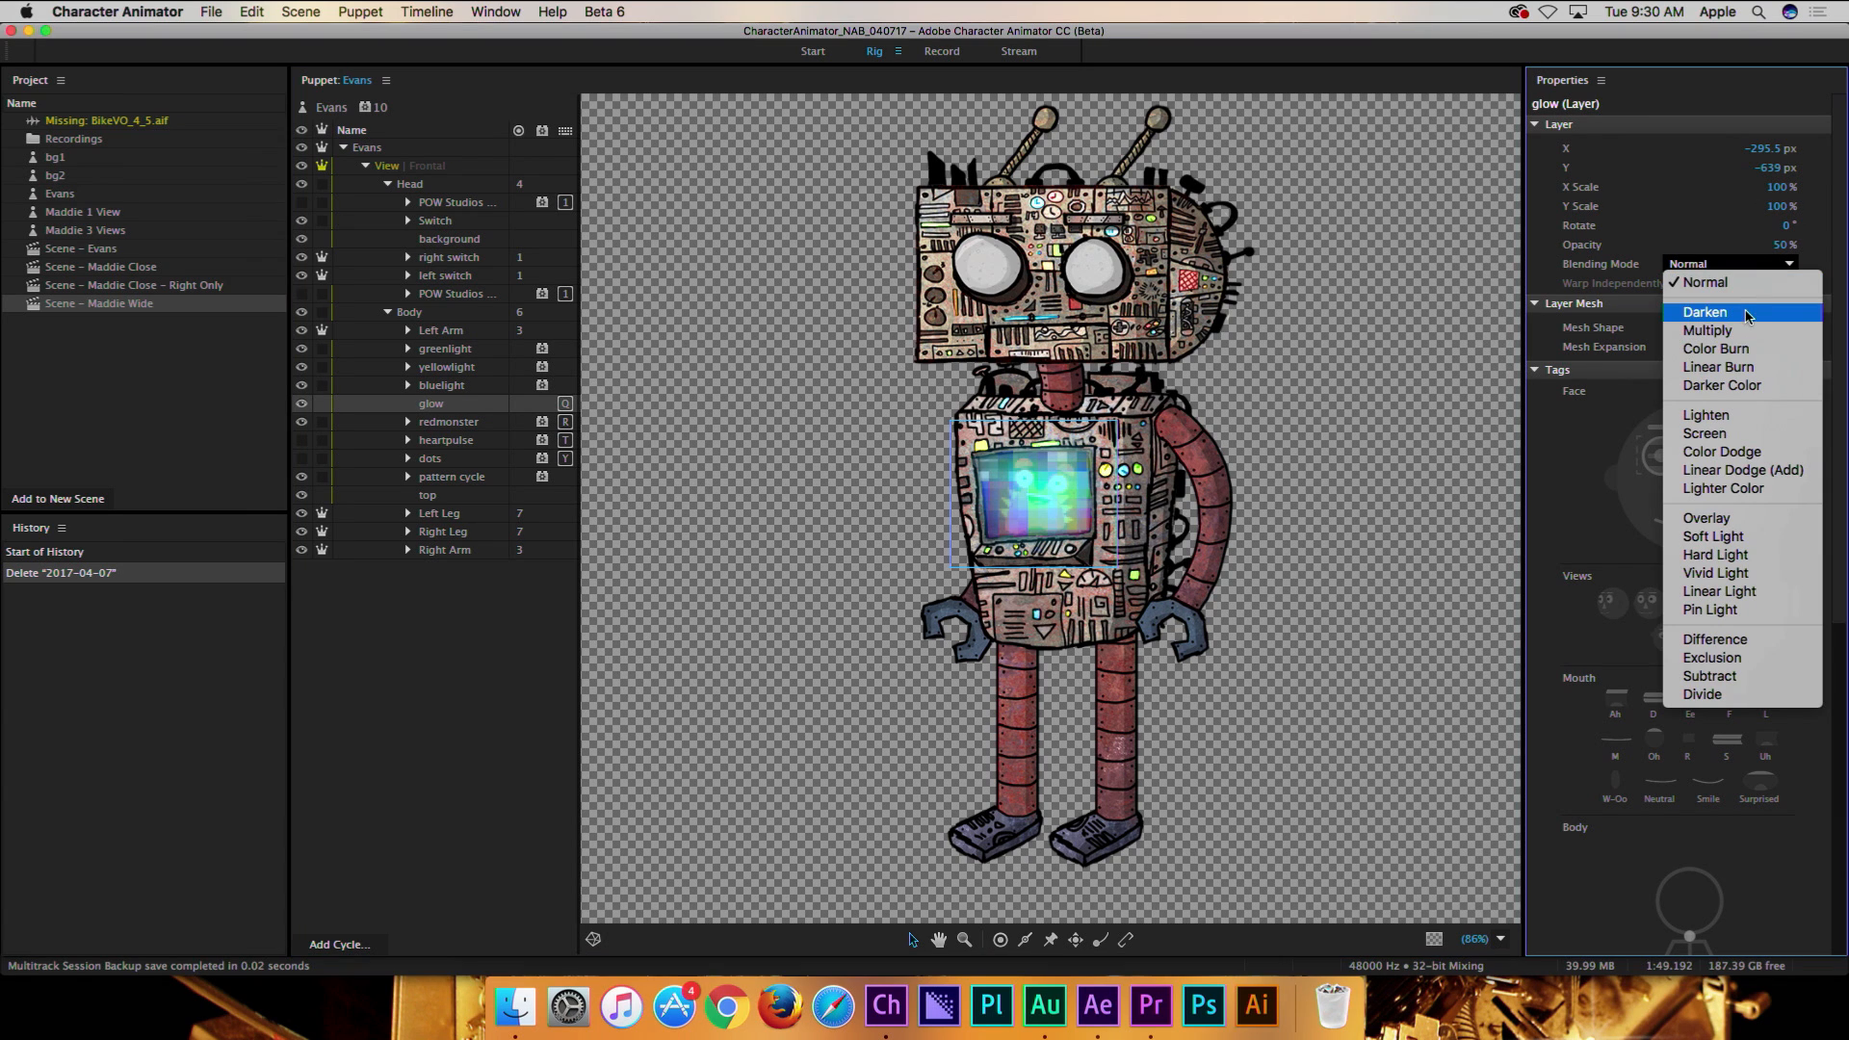
left_click(1746, 312)
key("Down")
key("Down")
key("Down")
key("Down")
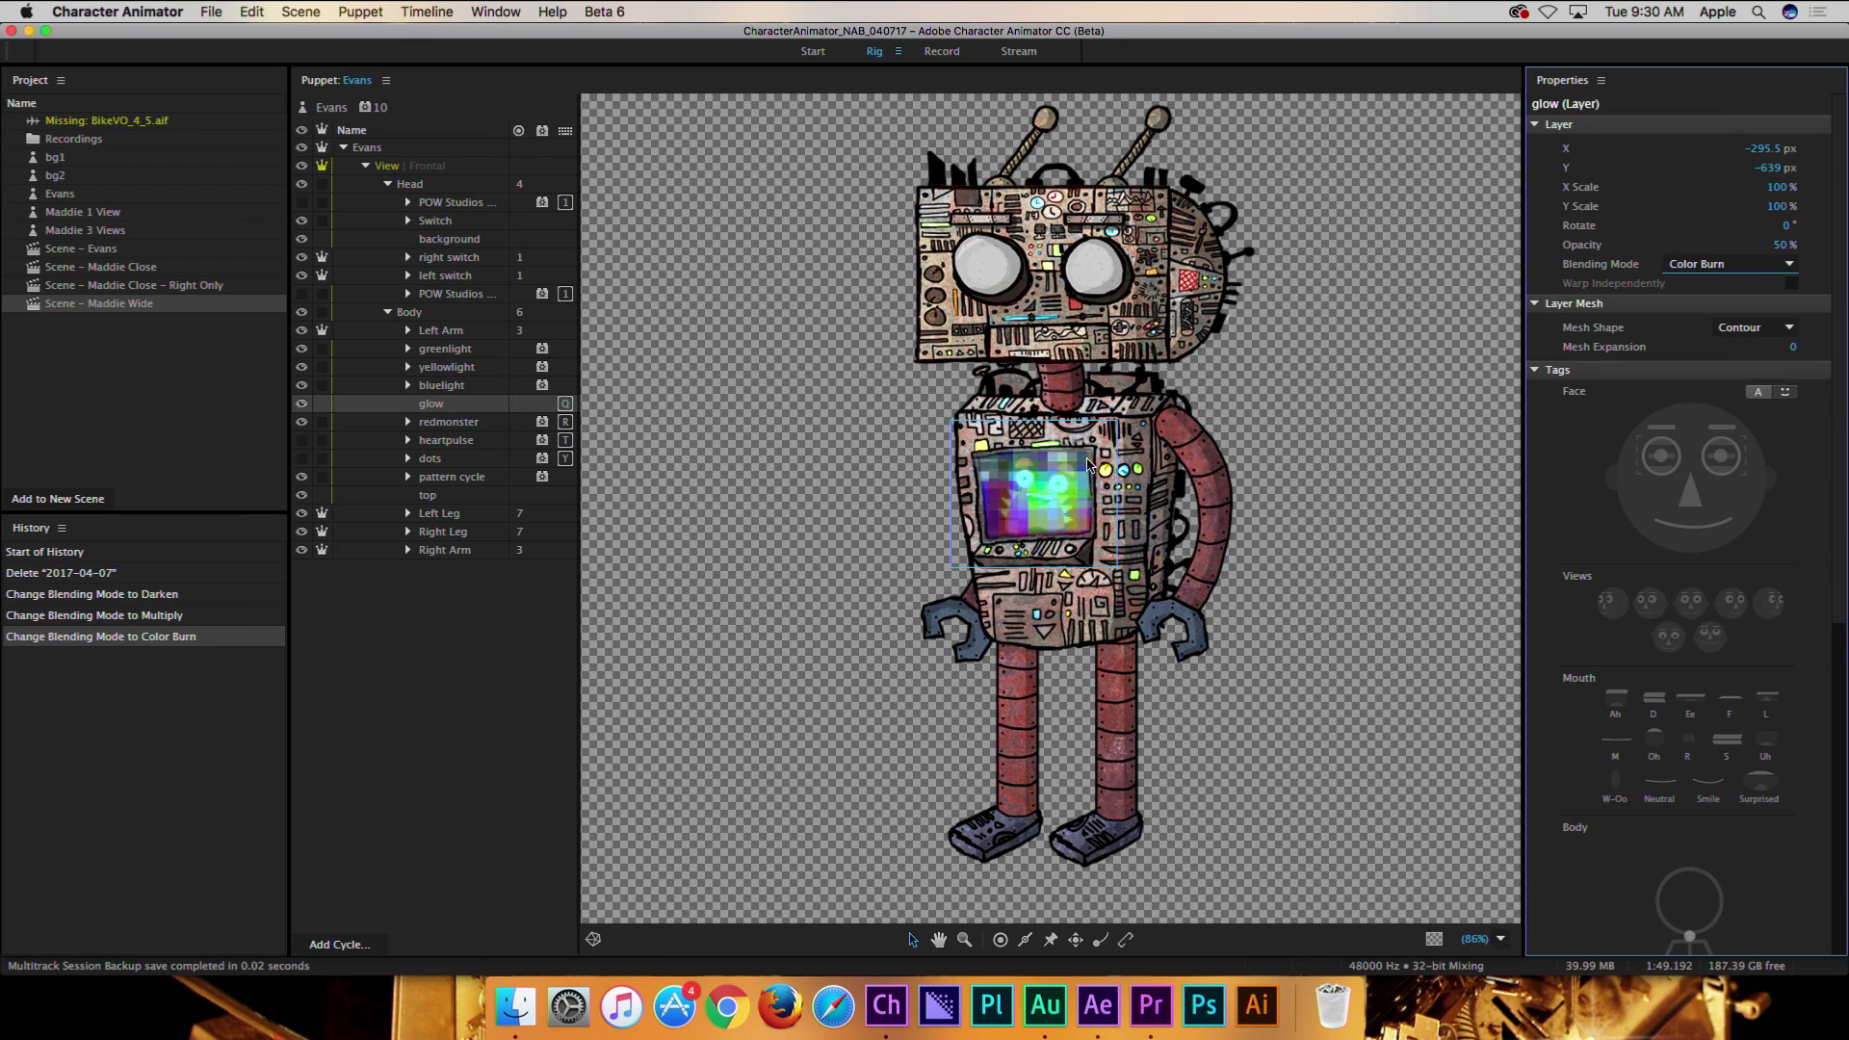
key("Down")
key("Down")
key("Down")
key("Down")
key("Down")
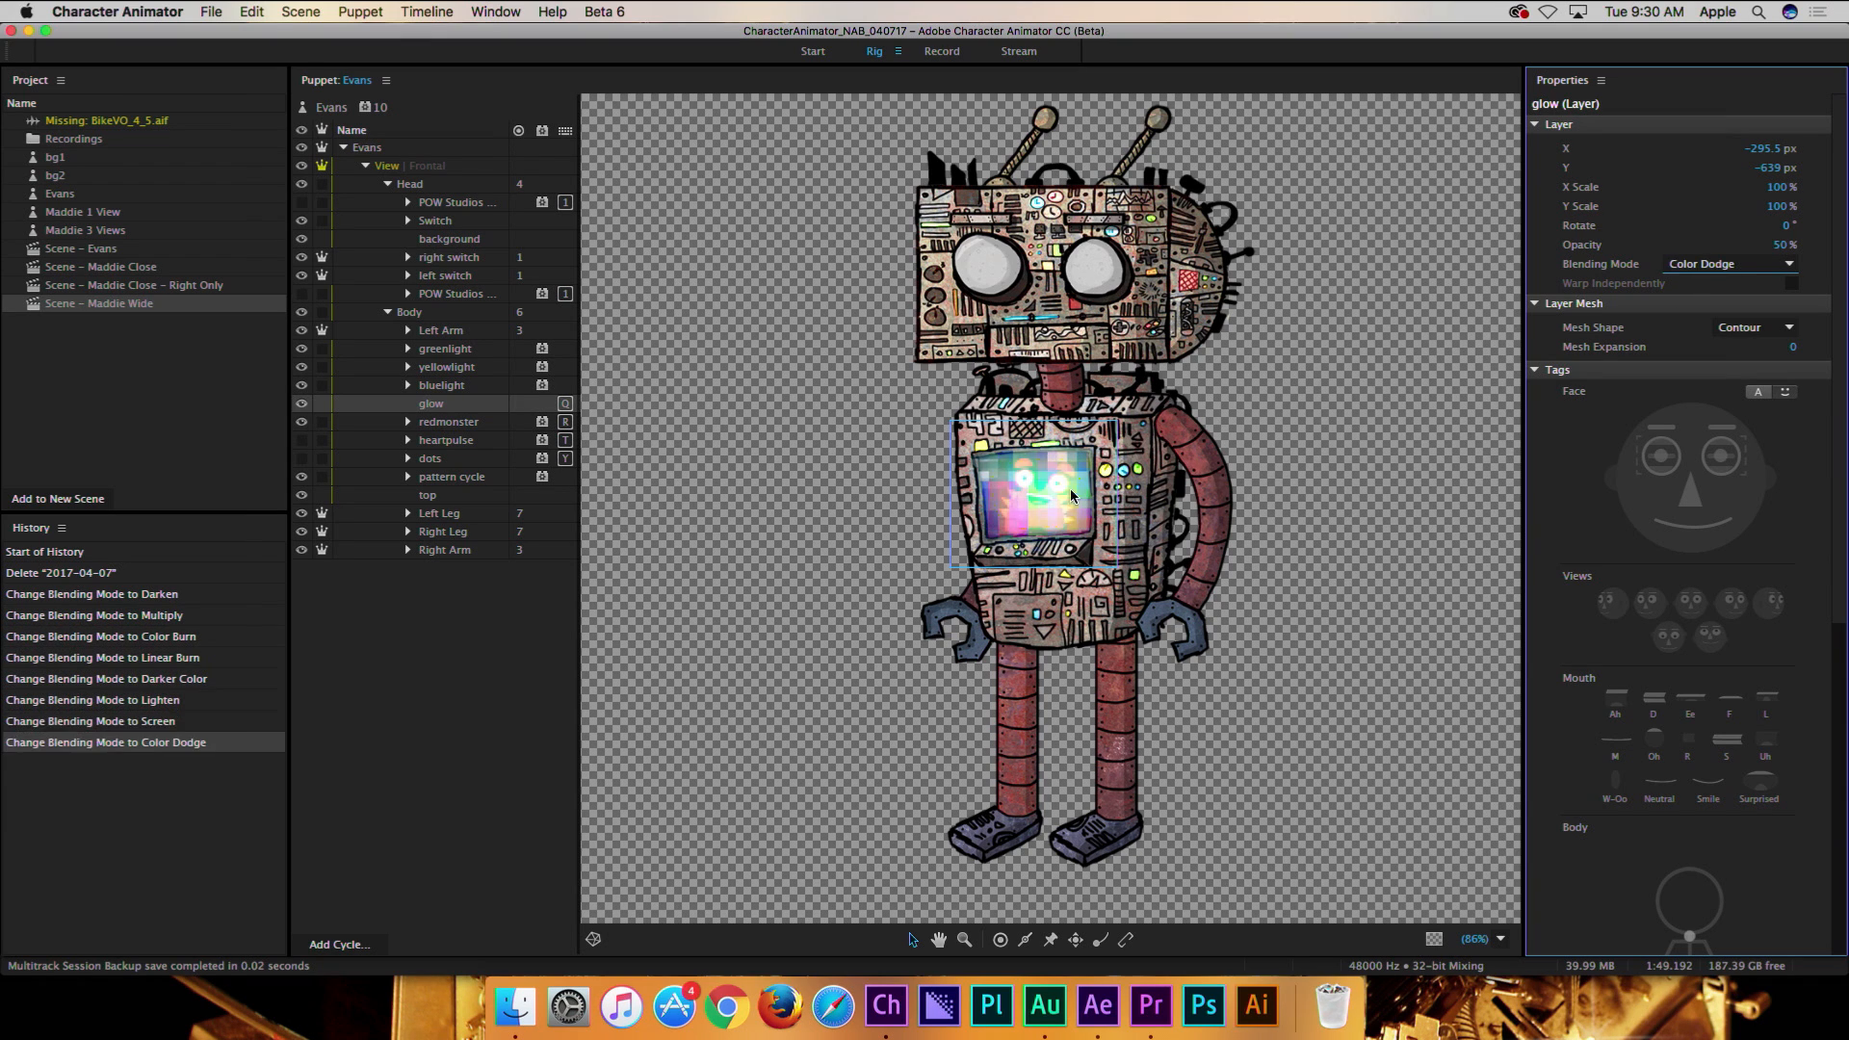
key("Down")
key("Down")
key("Down")
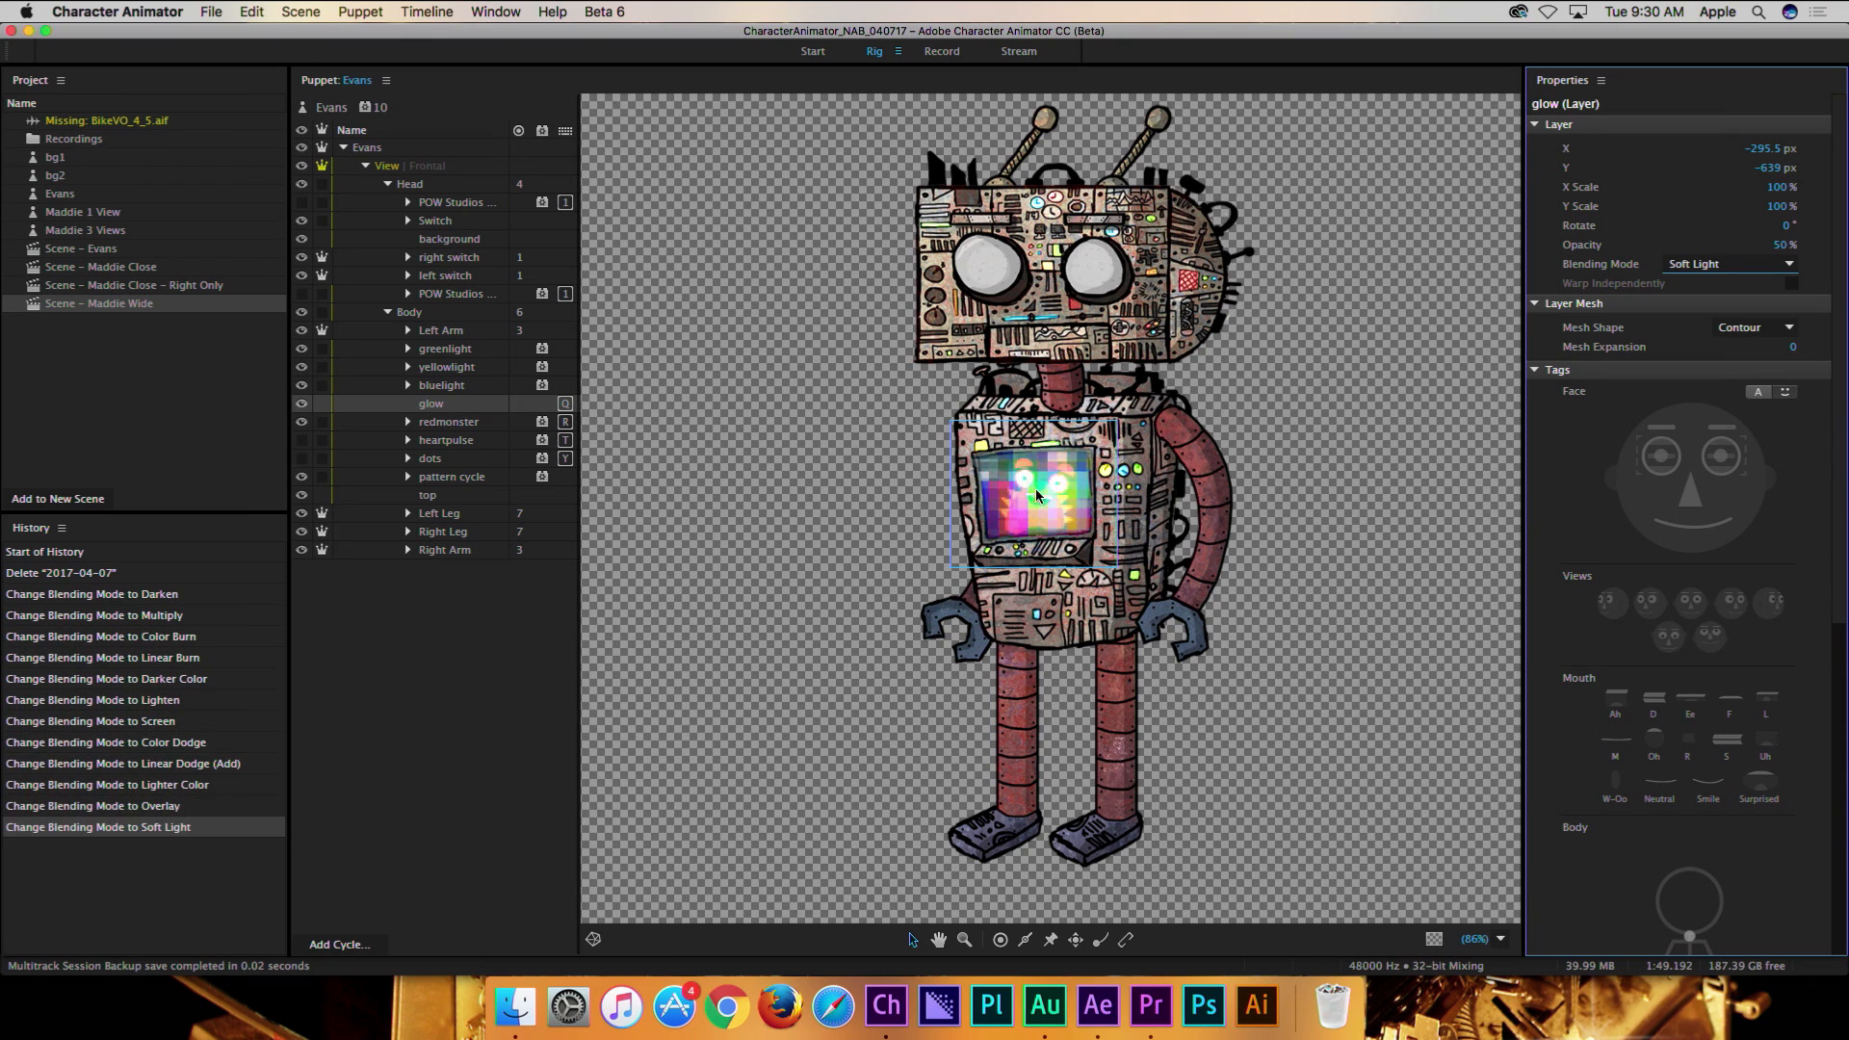
key("Up")
key("Up")
key("Up")
key("Up")
key("Up")
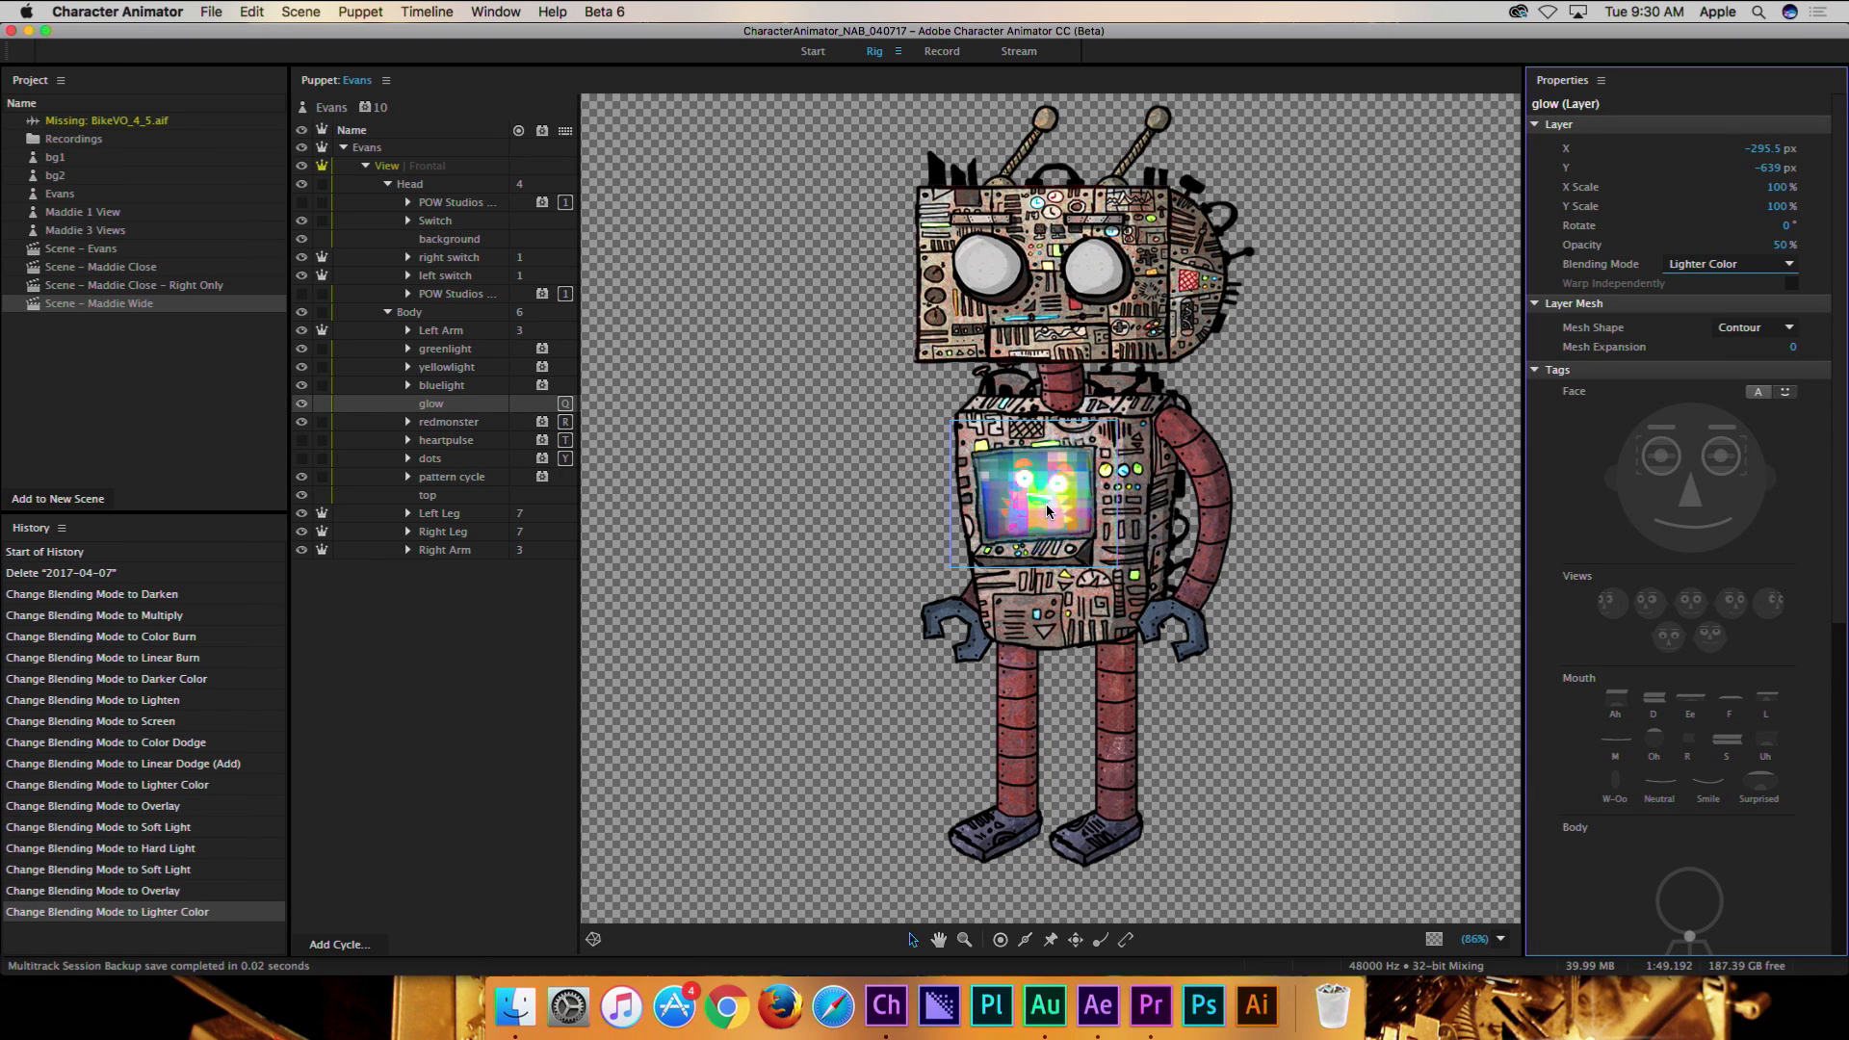
key("Up")
key("Up")
key("Down")
key("Down")
key("Down")
key("Down")
key("Down")
key("Down")
key("Down")
key("Down")
key("Down")
key("Down")
key("Down")
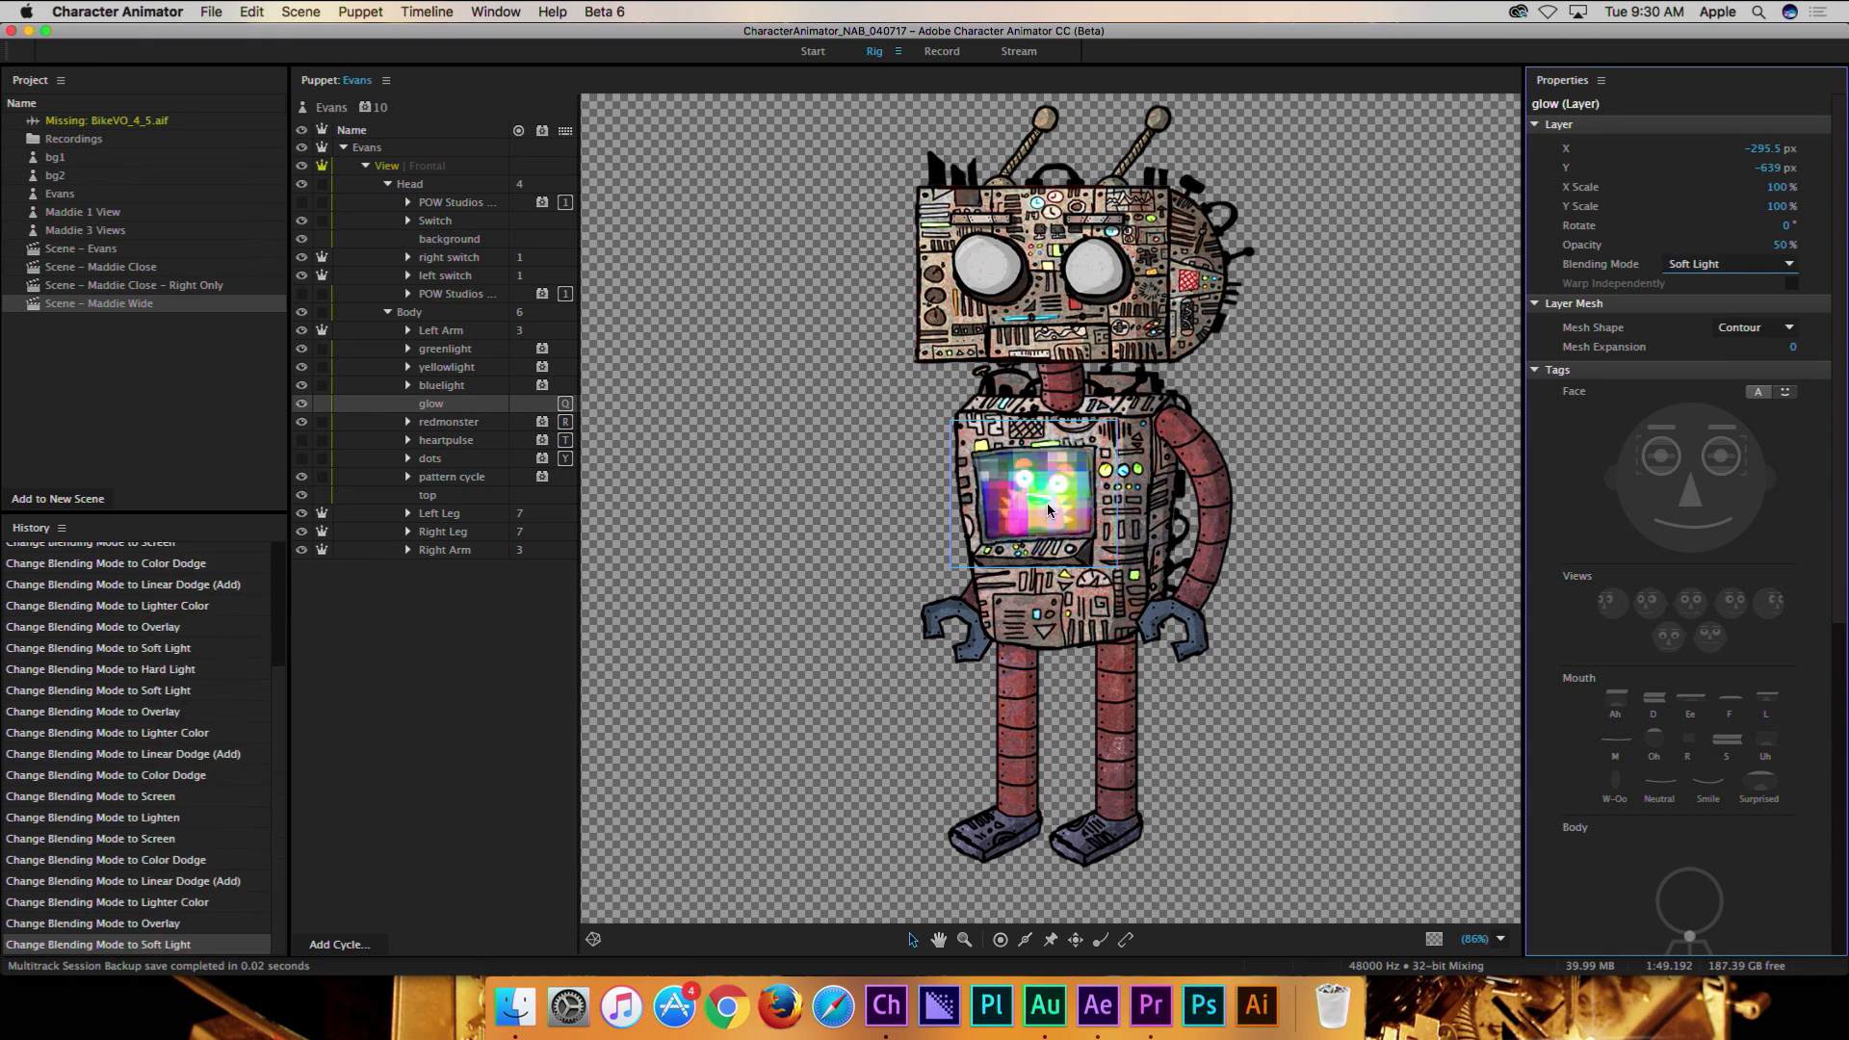
key("Down")
key("Down")
key("Down")
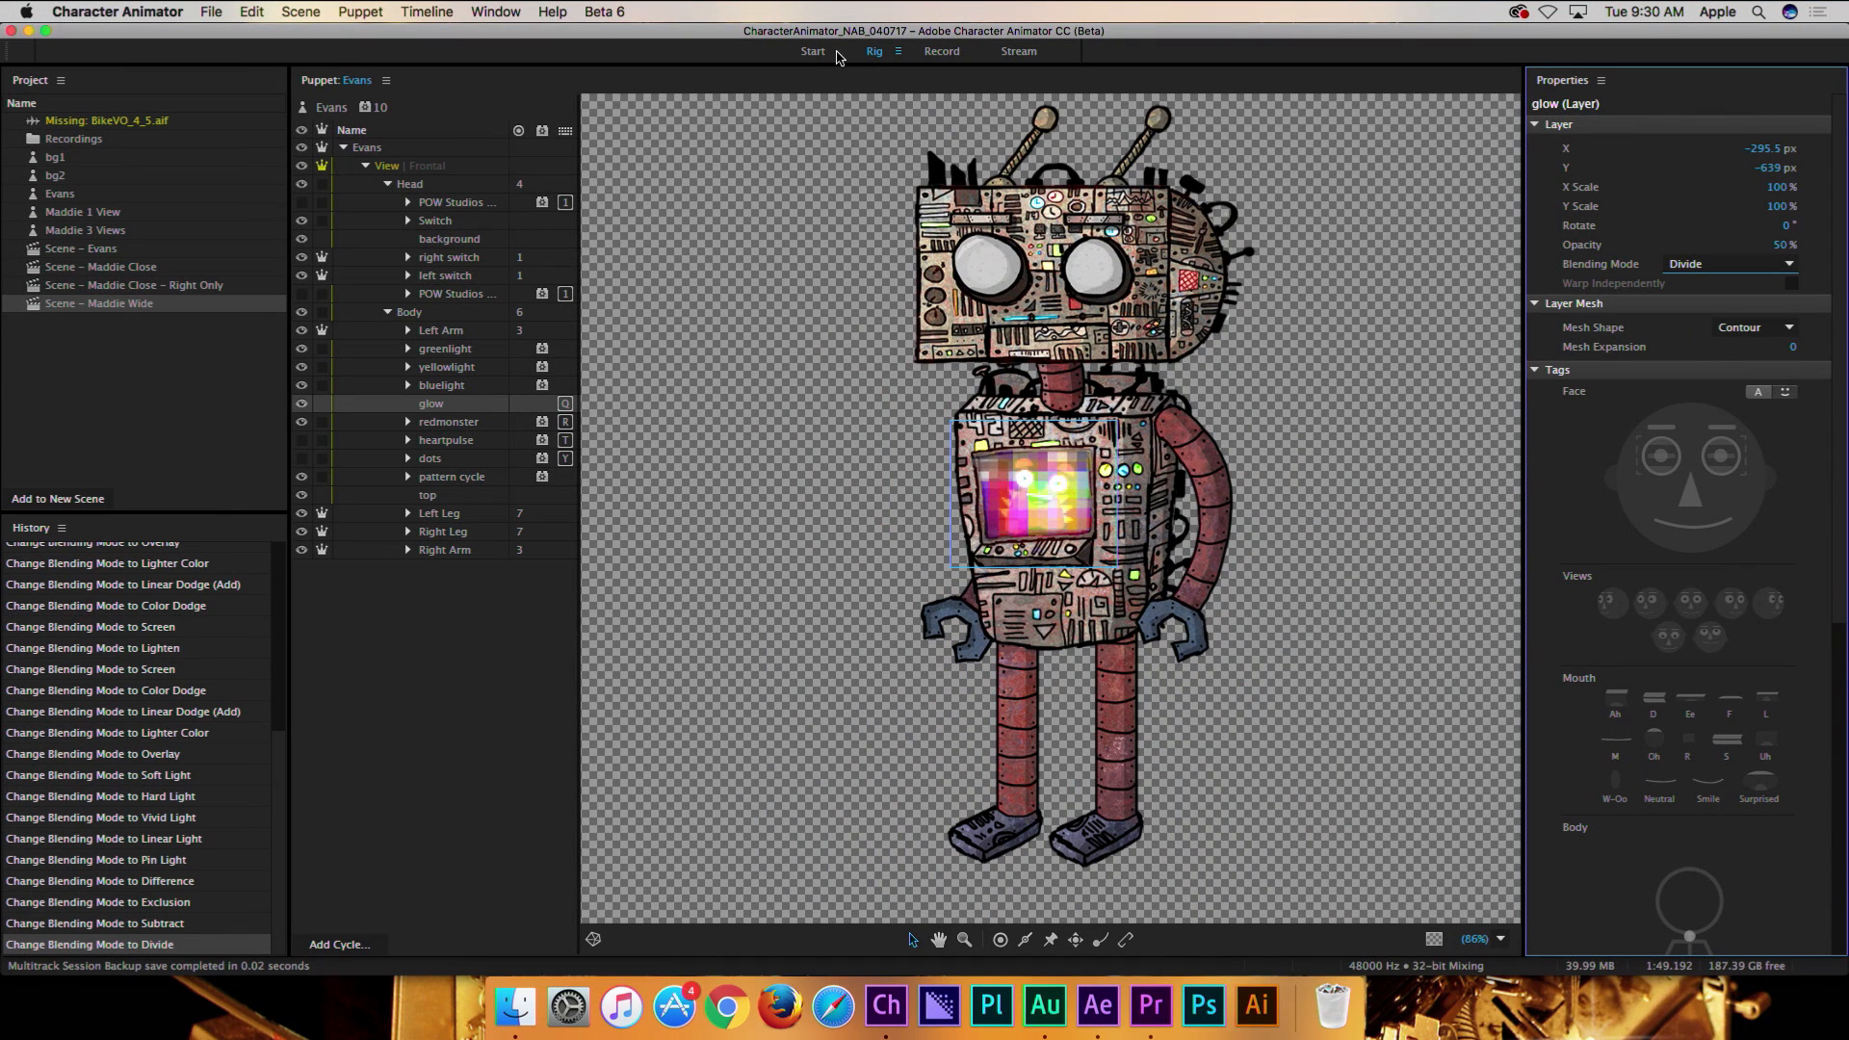
- View the Start workspace with its template puppets, then open the Record workspace for the Maddie Wide scene
left_click(814, 53)
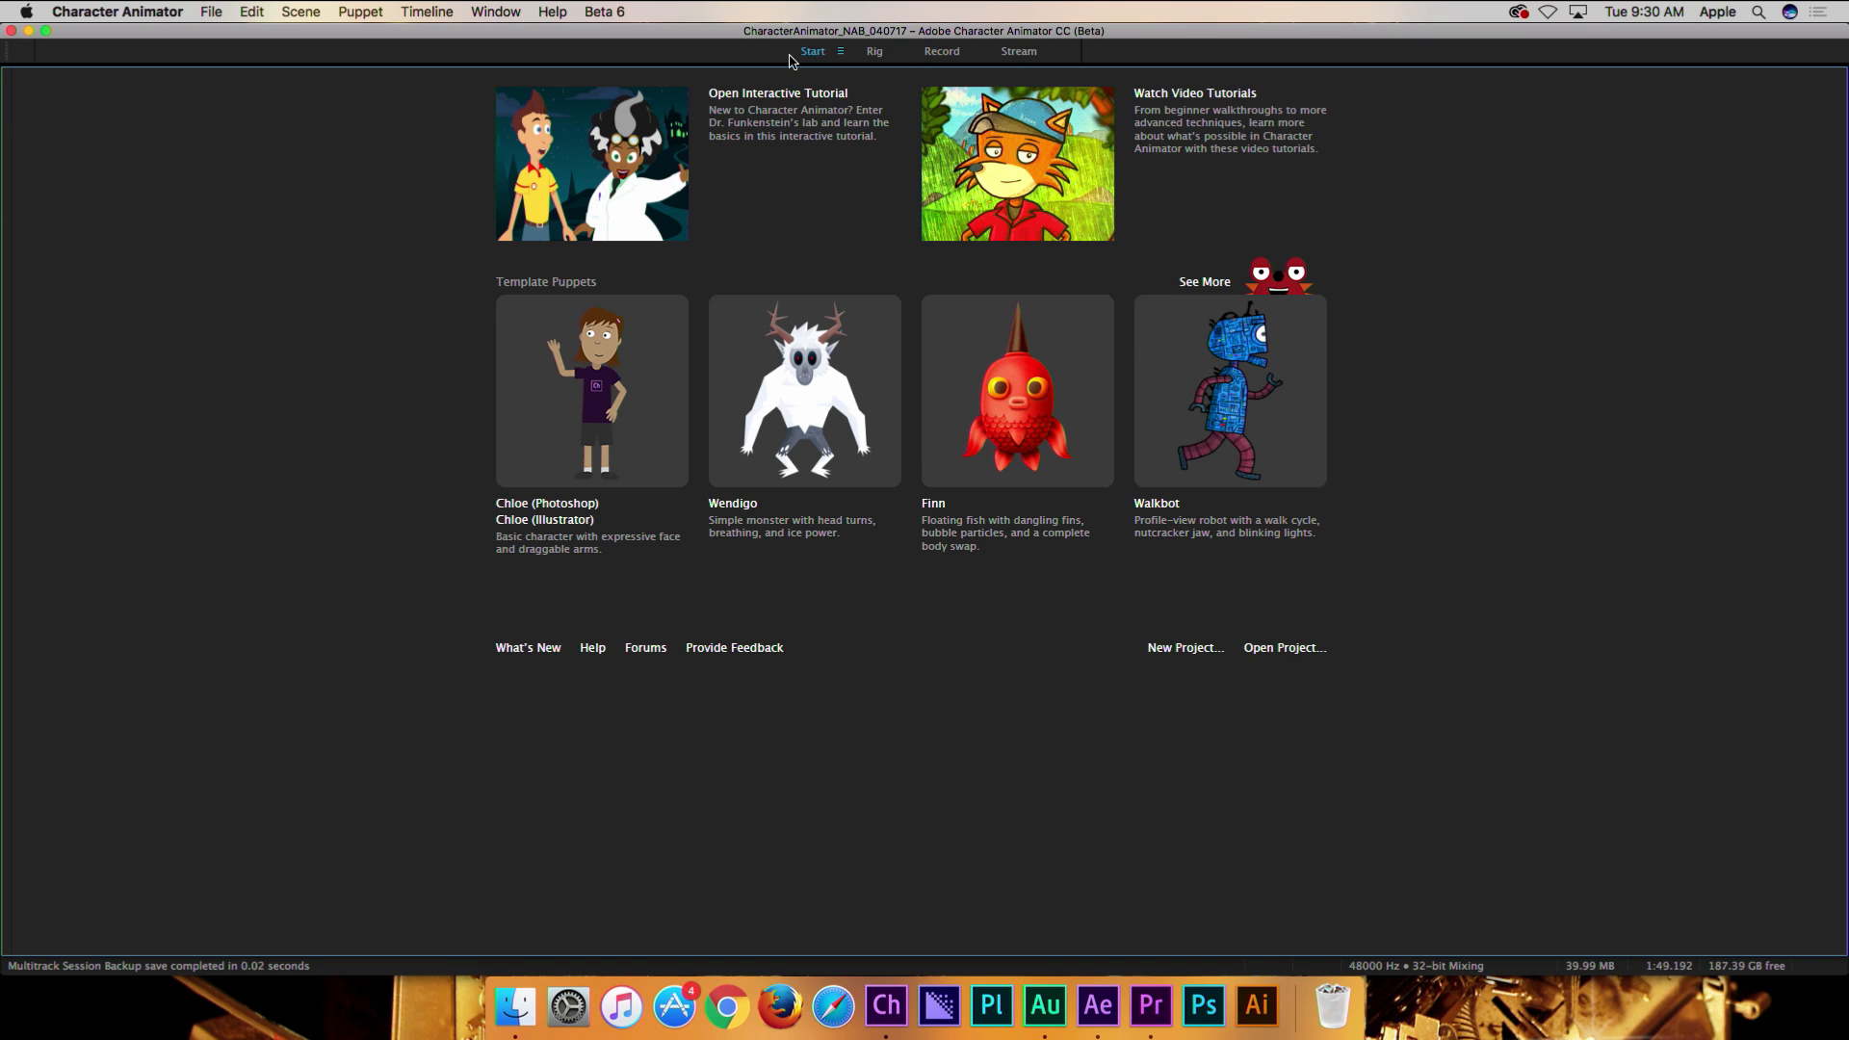
left_click(873, 52)
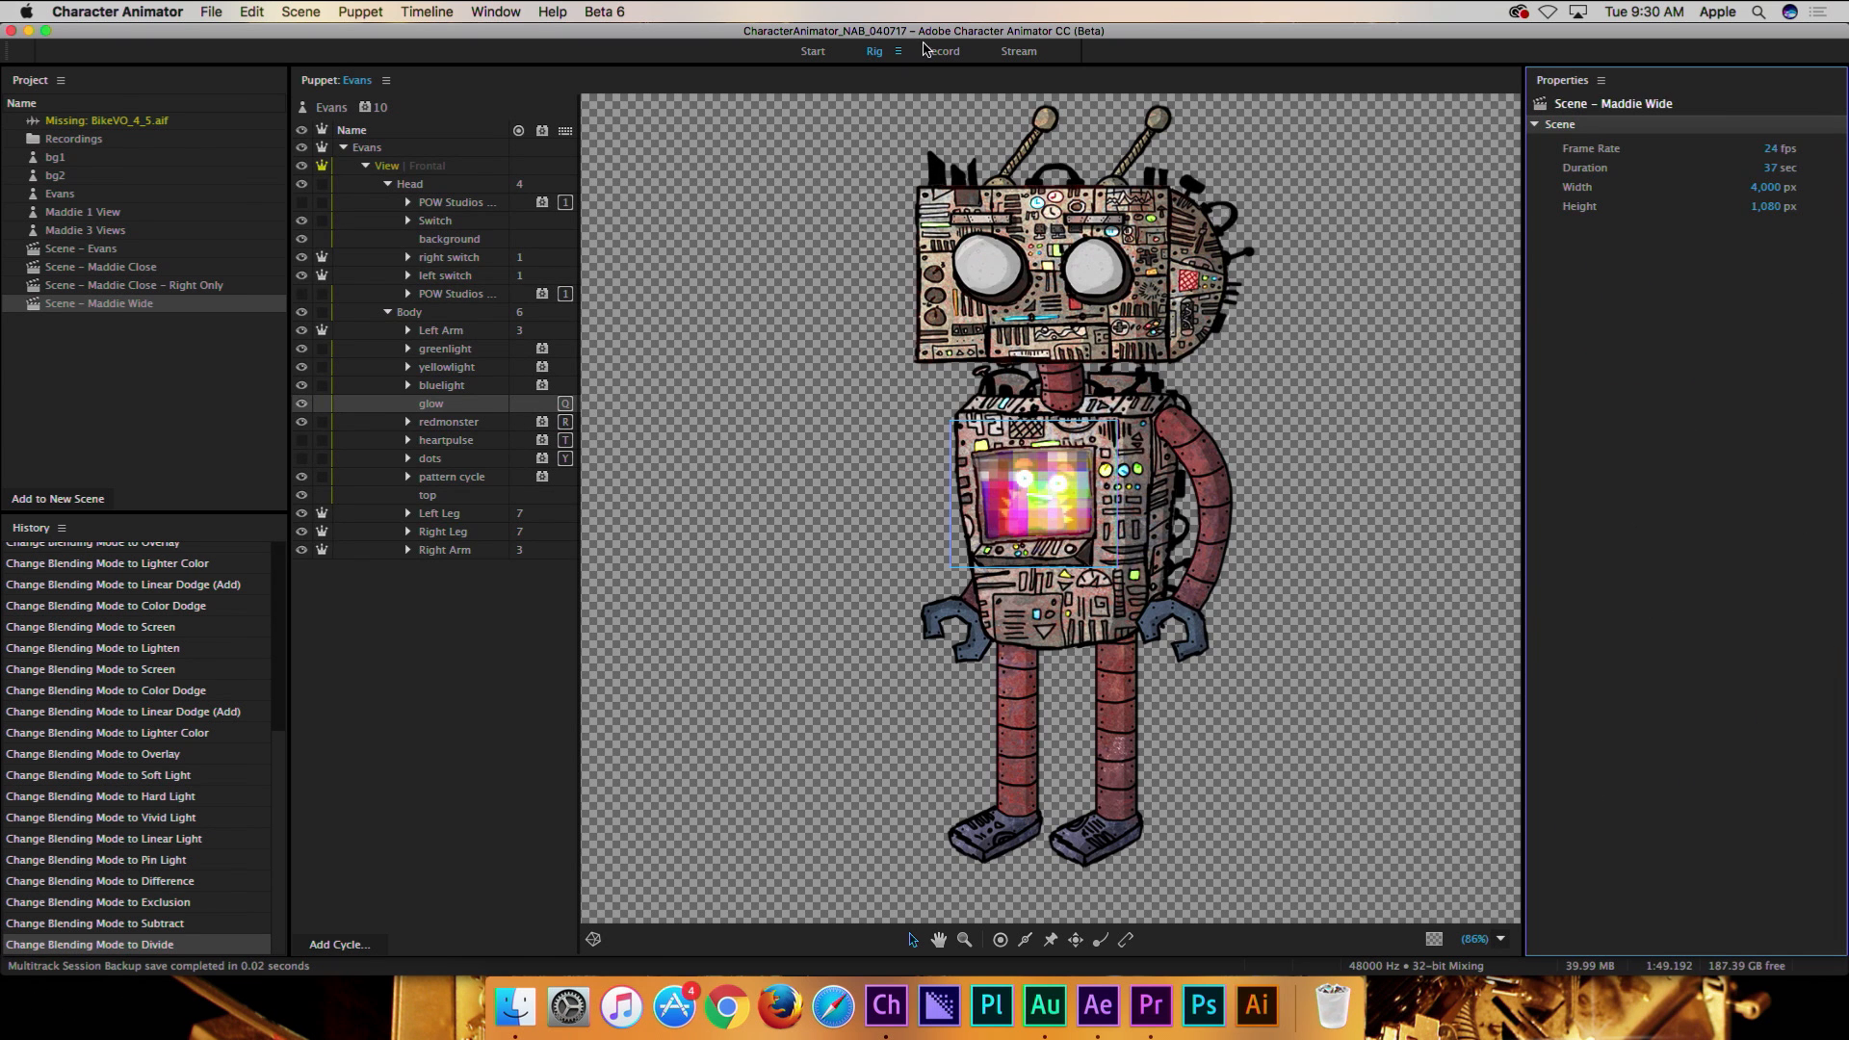
left_click(932, 53)
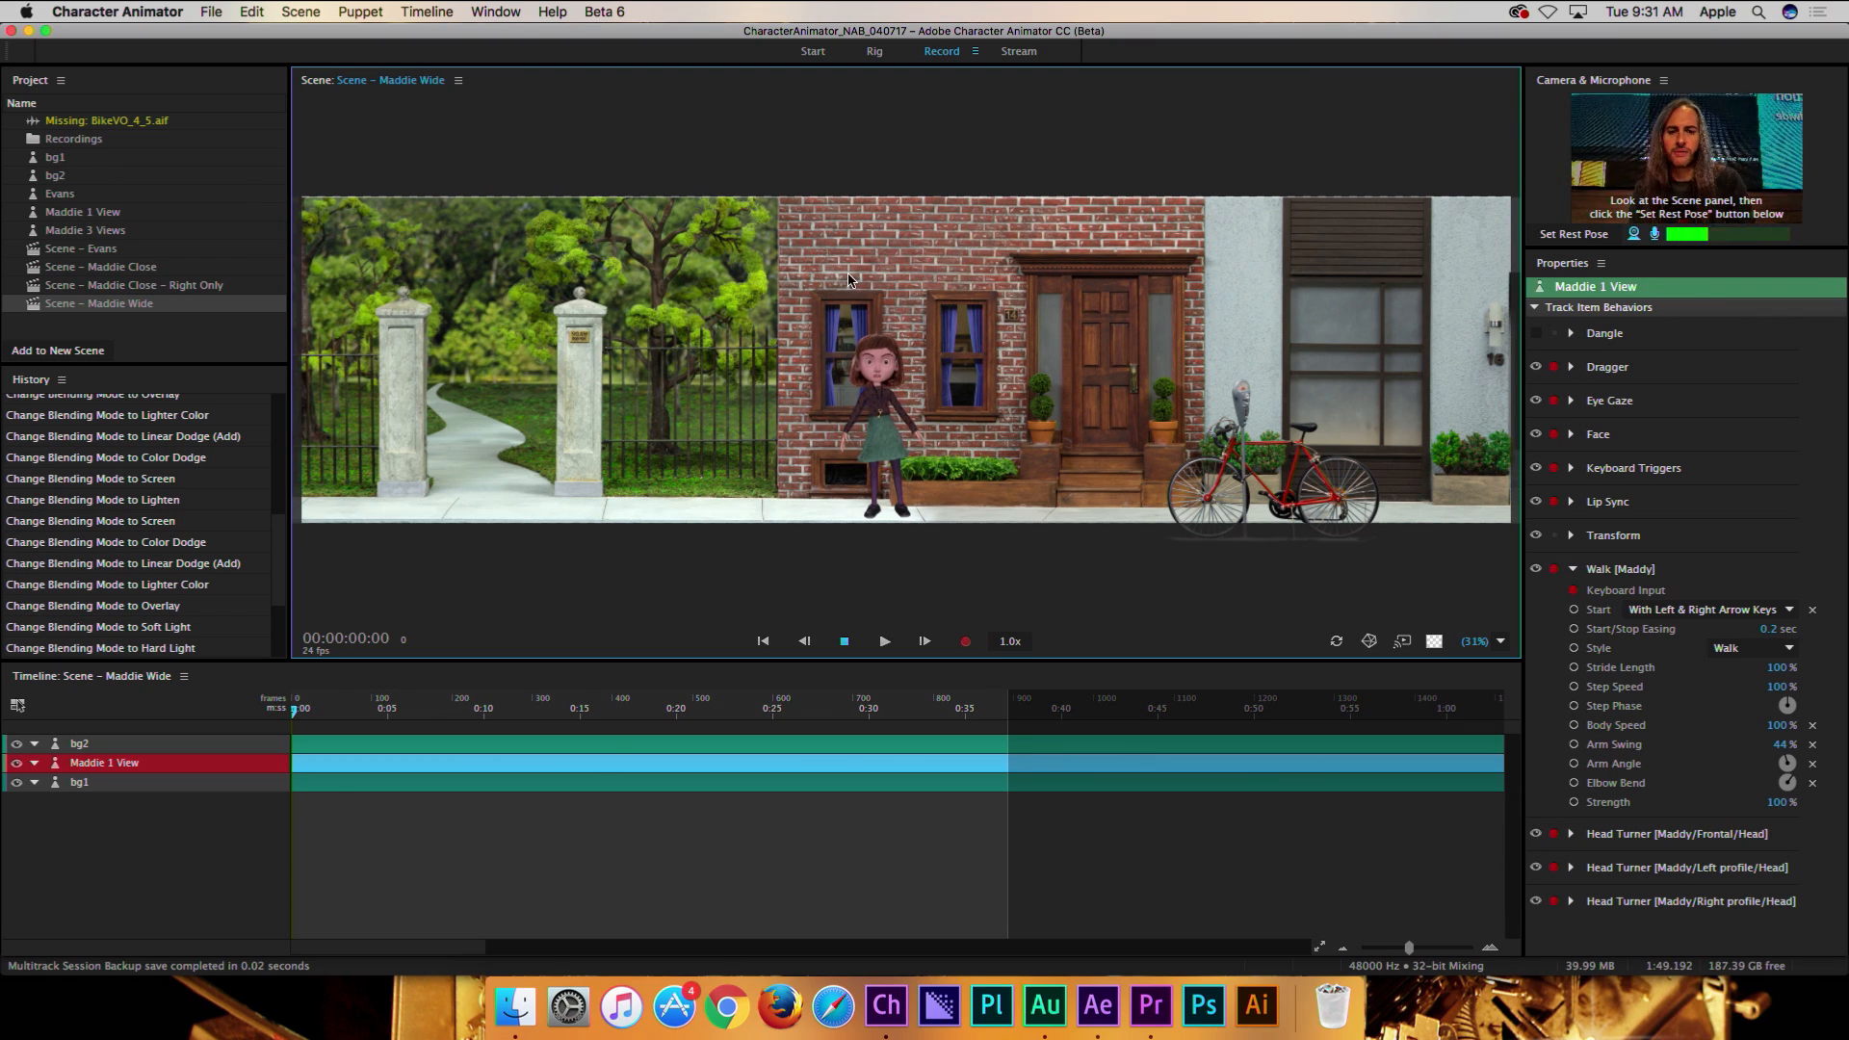
- Set the Maddie puppet's rest pose from the camera and pull her arm outward by the hand
left_click(1574, 235)
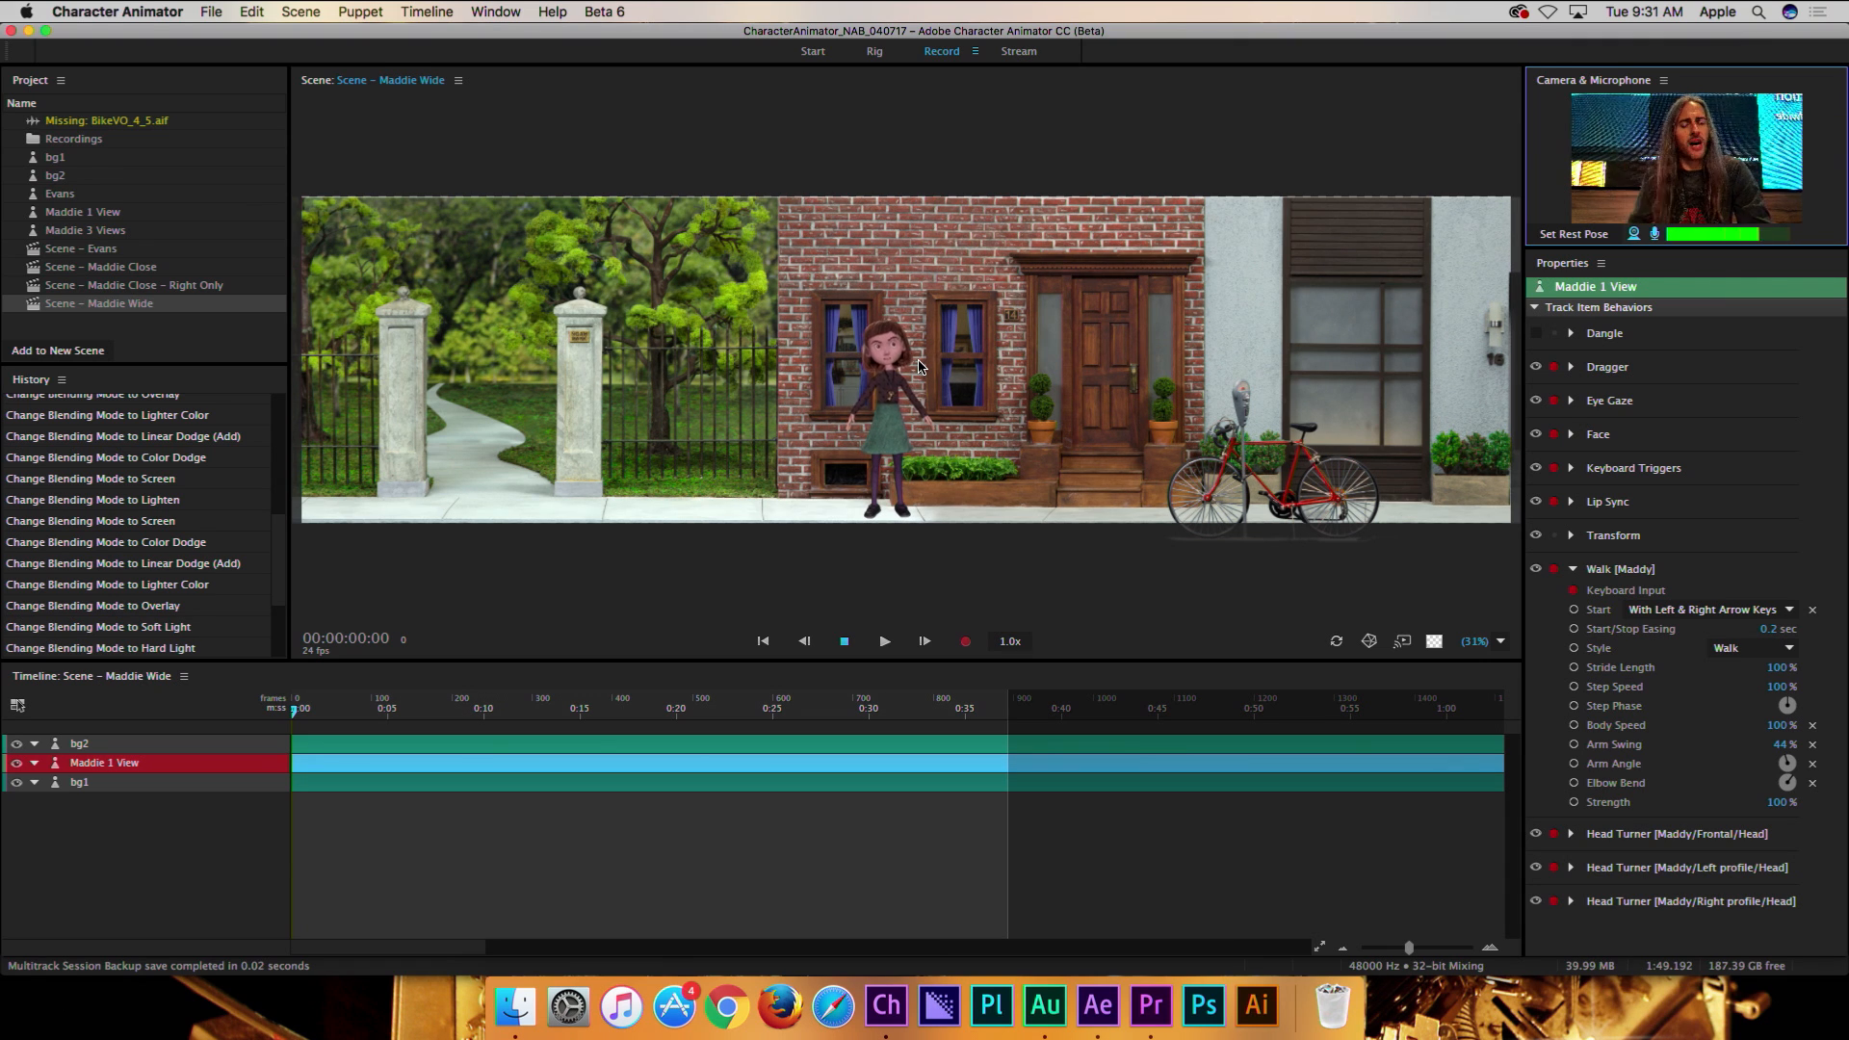
left_click_drag(850, 427, 825, 357)
mouse_move(848, 424)
left_mouse_down()
mouse_move(807, 339)
mouse_move(840, 420)
mouse_move(822, 393)
mouse_move(797, 397)
mouse_move(837, 420)
left_mouse_up()
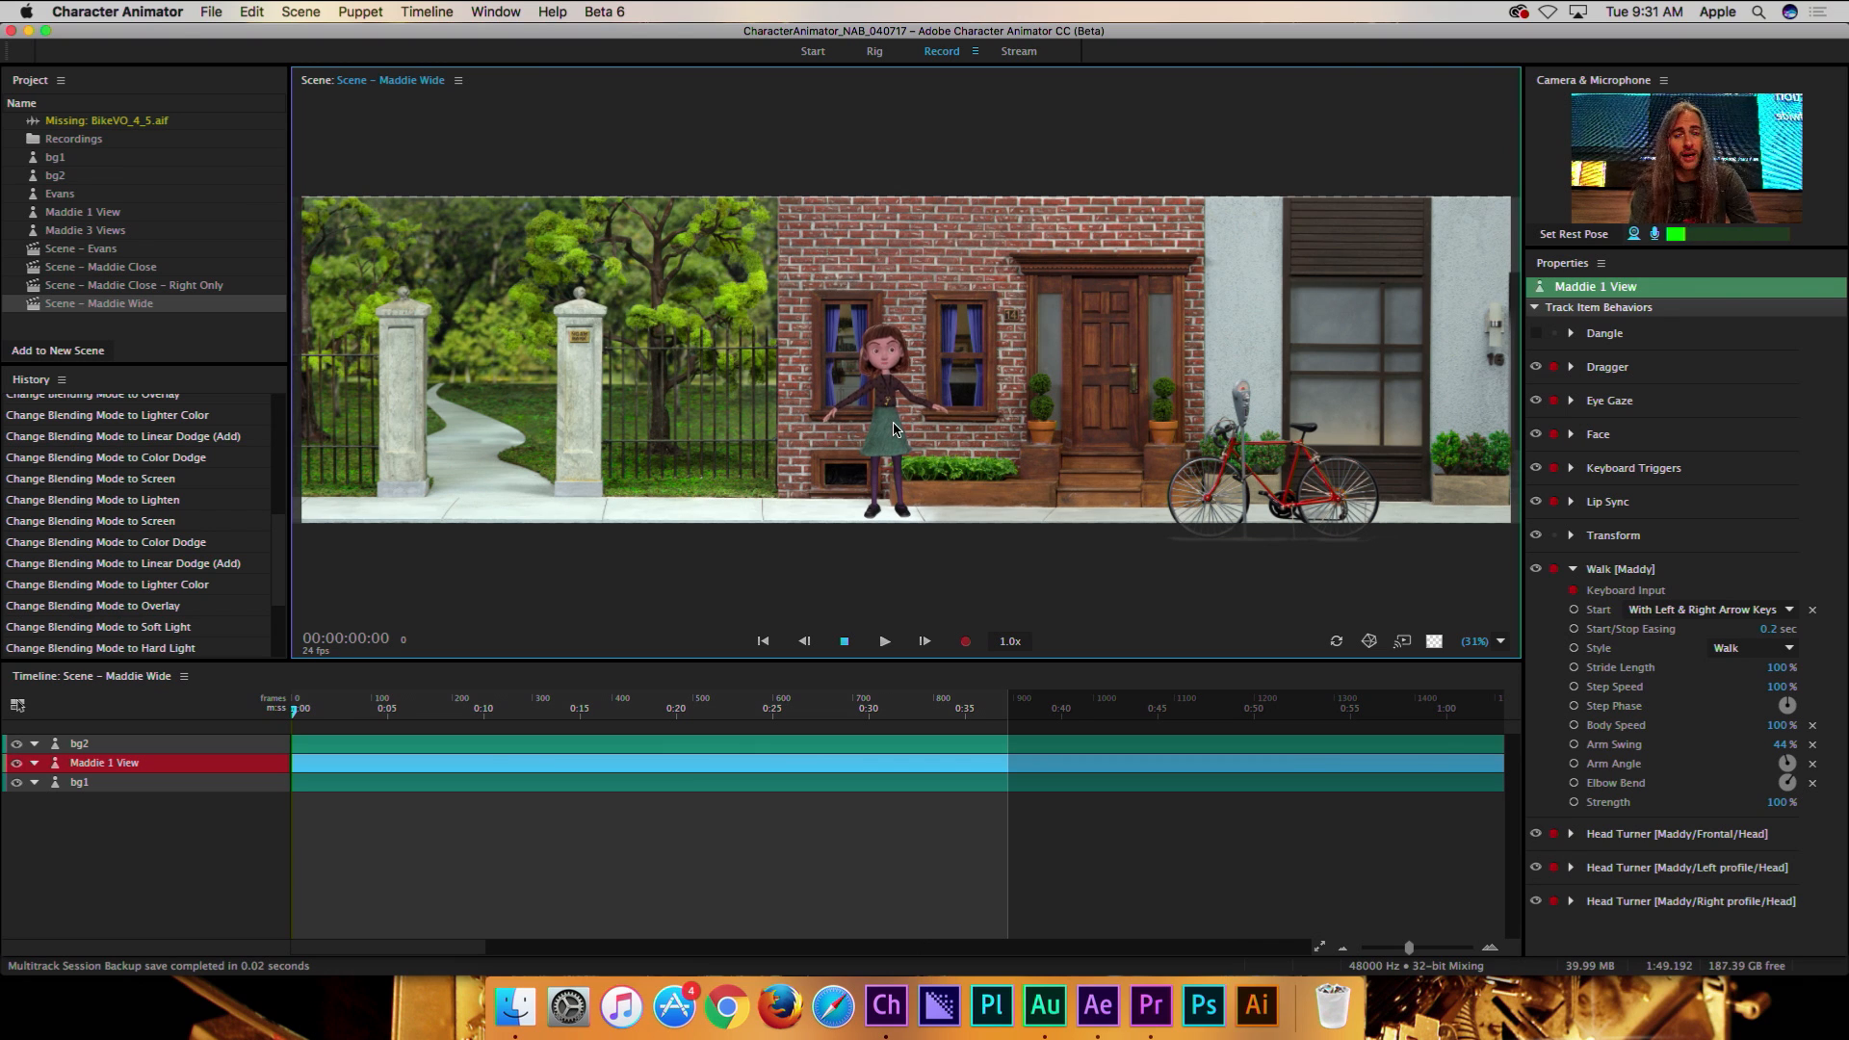
- Preview the Walk style by walking Maddie left and right across the street scene
key("Left")
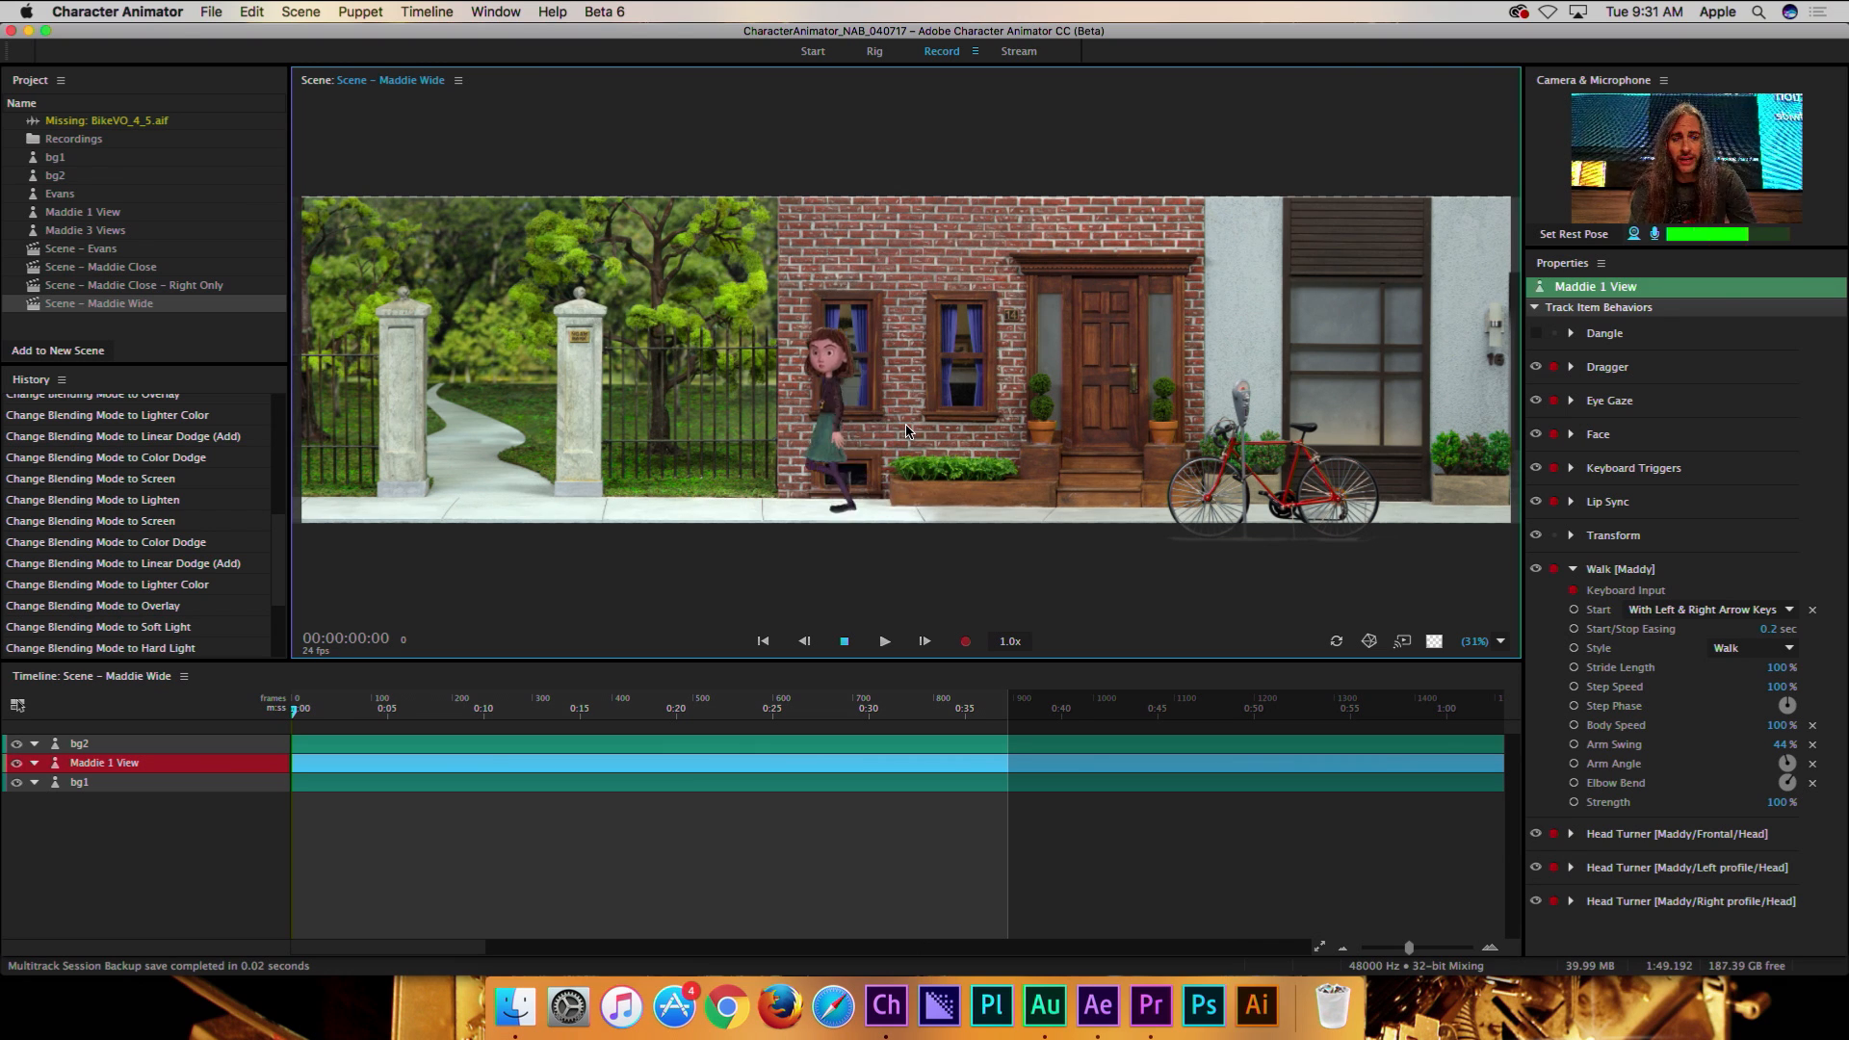
key("Right")
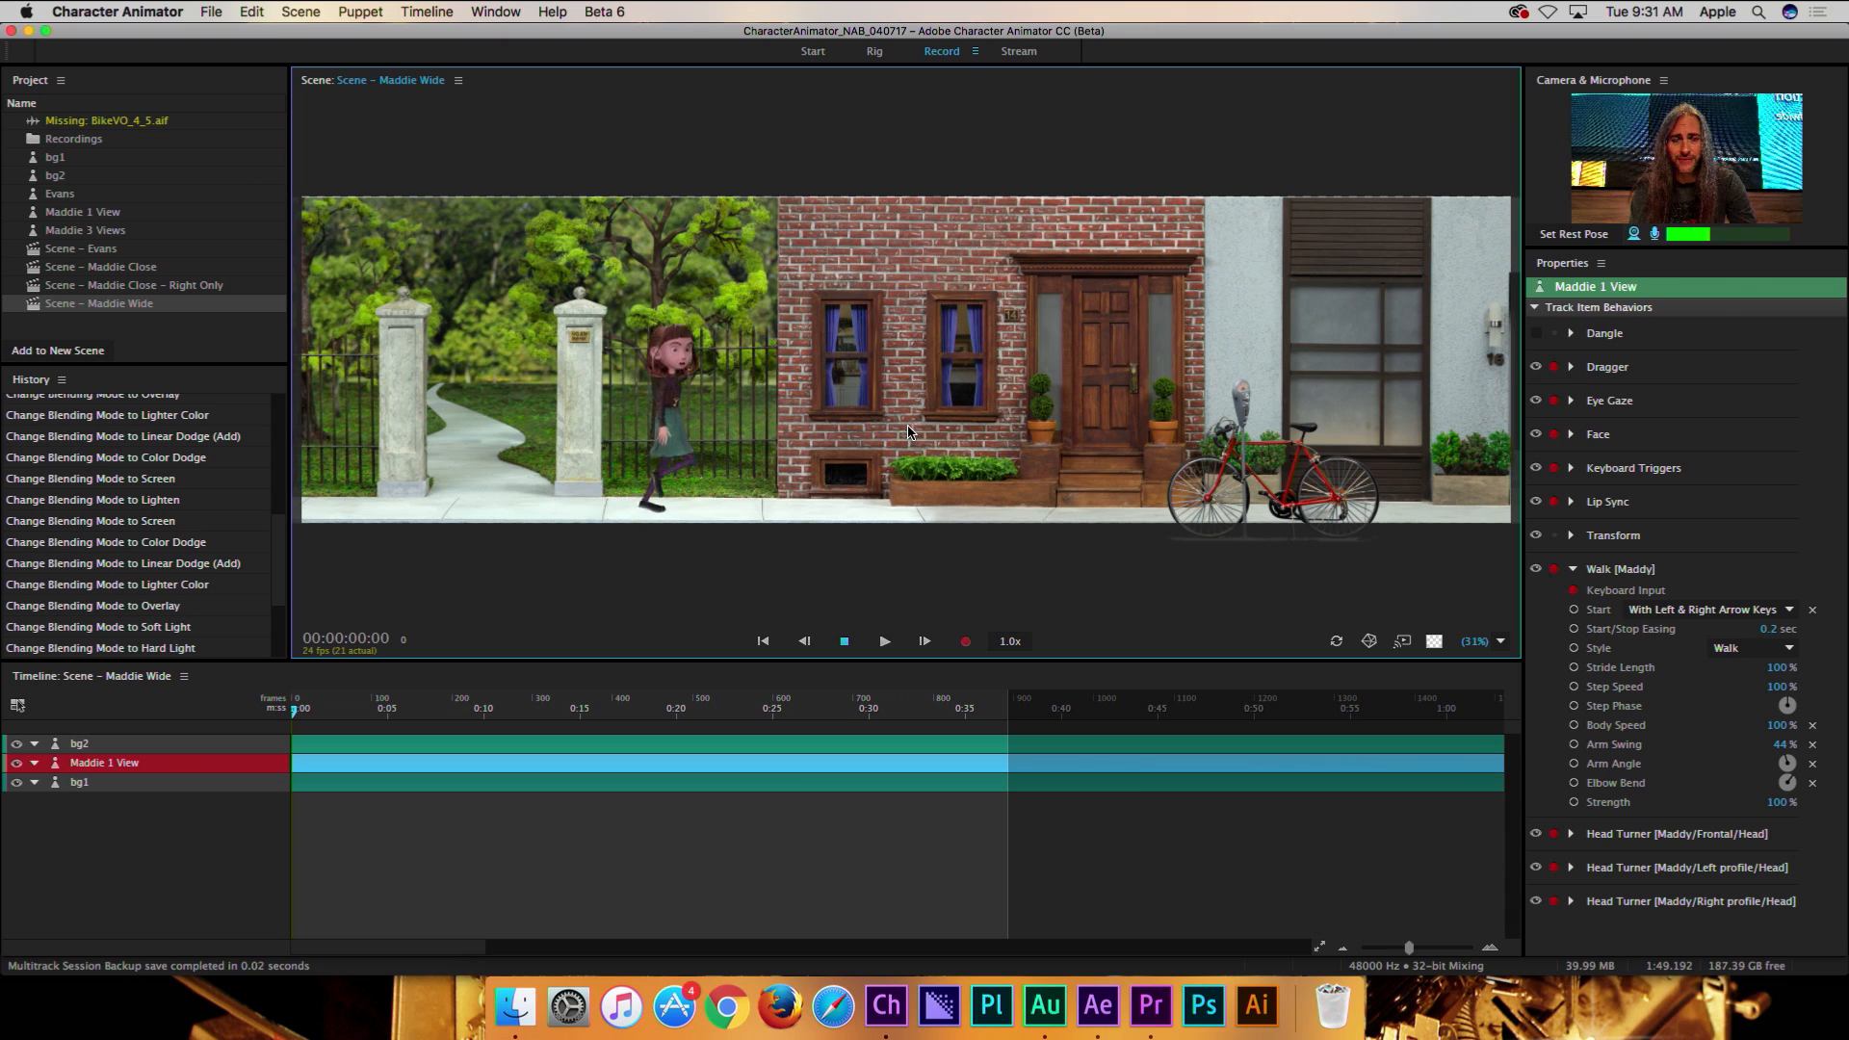
key("Left")
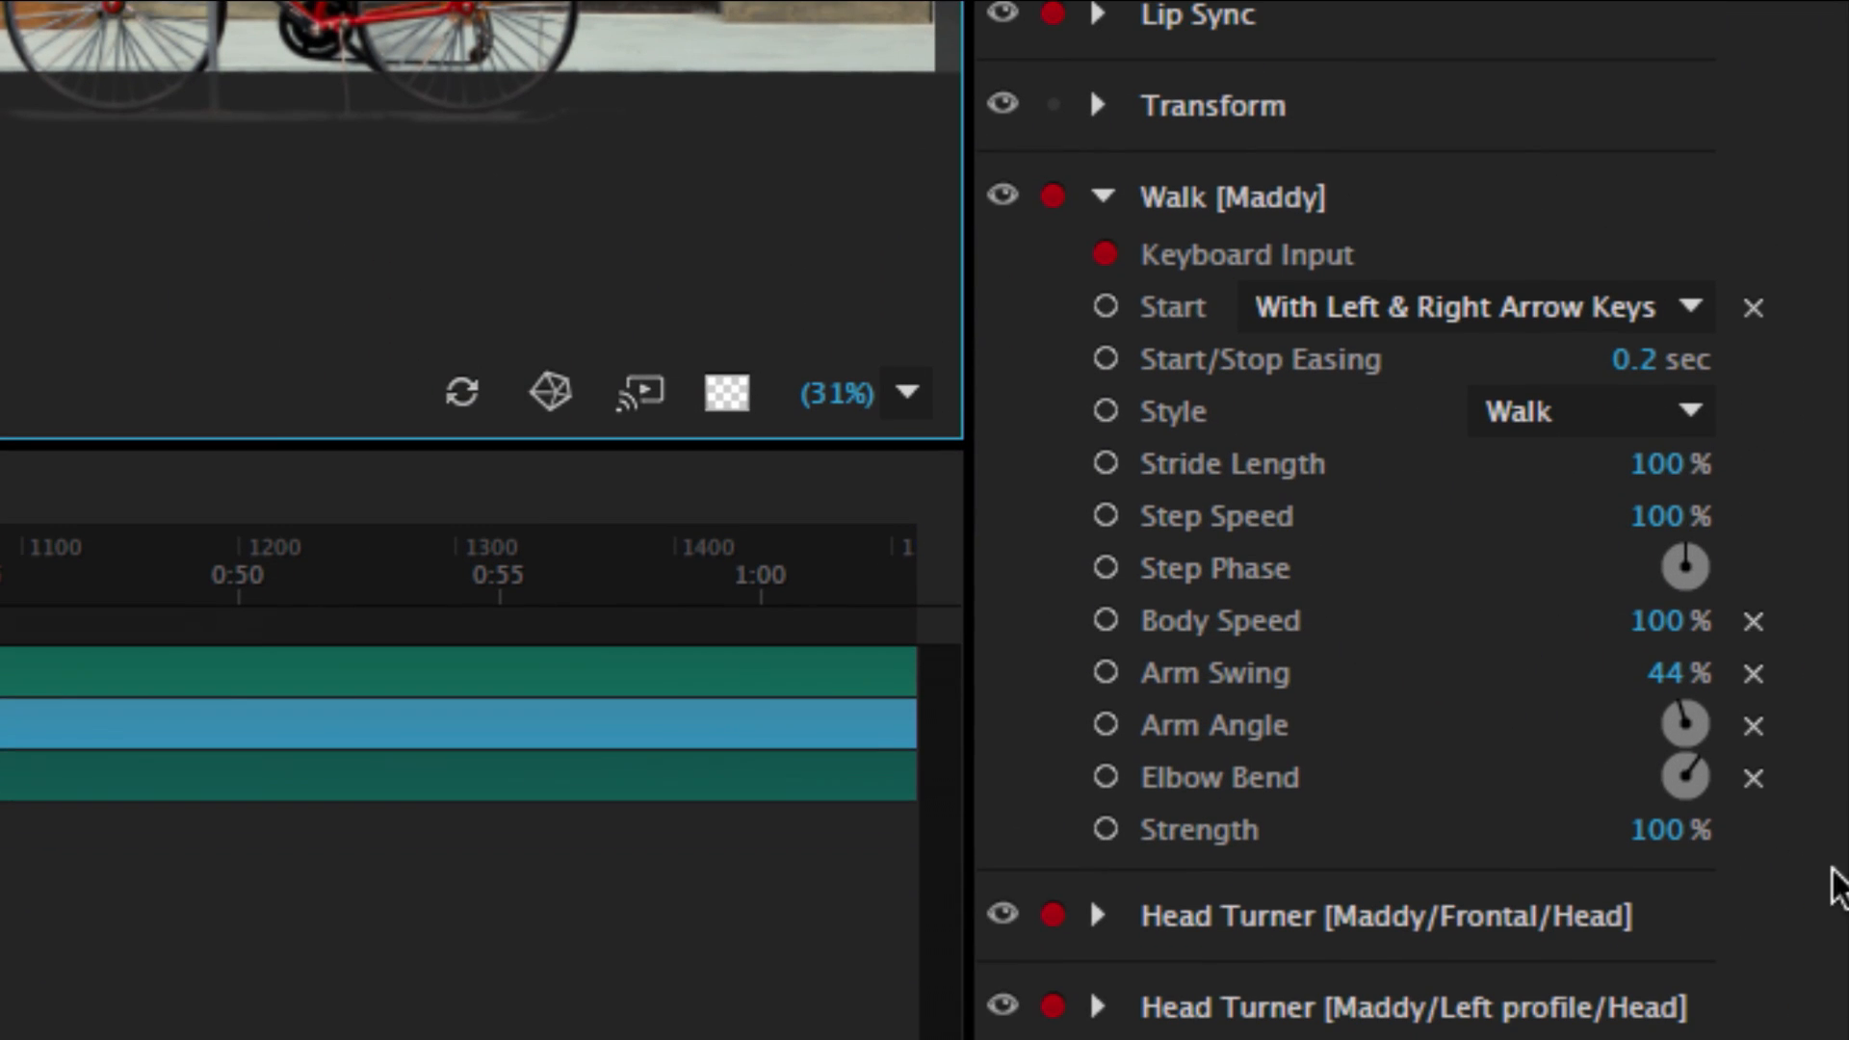
- Set the Walk behavior's style to Sneak and move Maddie back and forth across the scene to preview it
left_click(1671, 592)
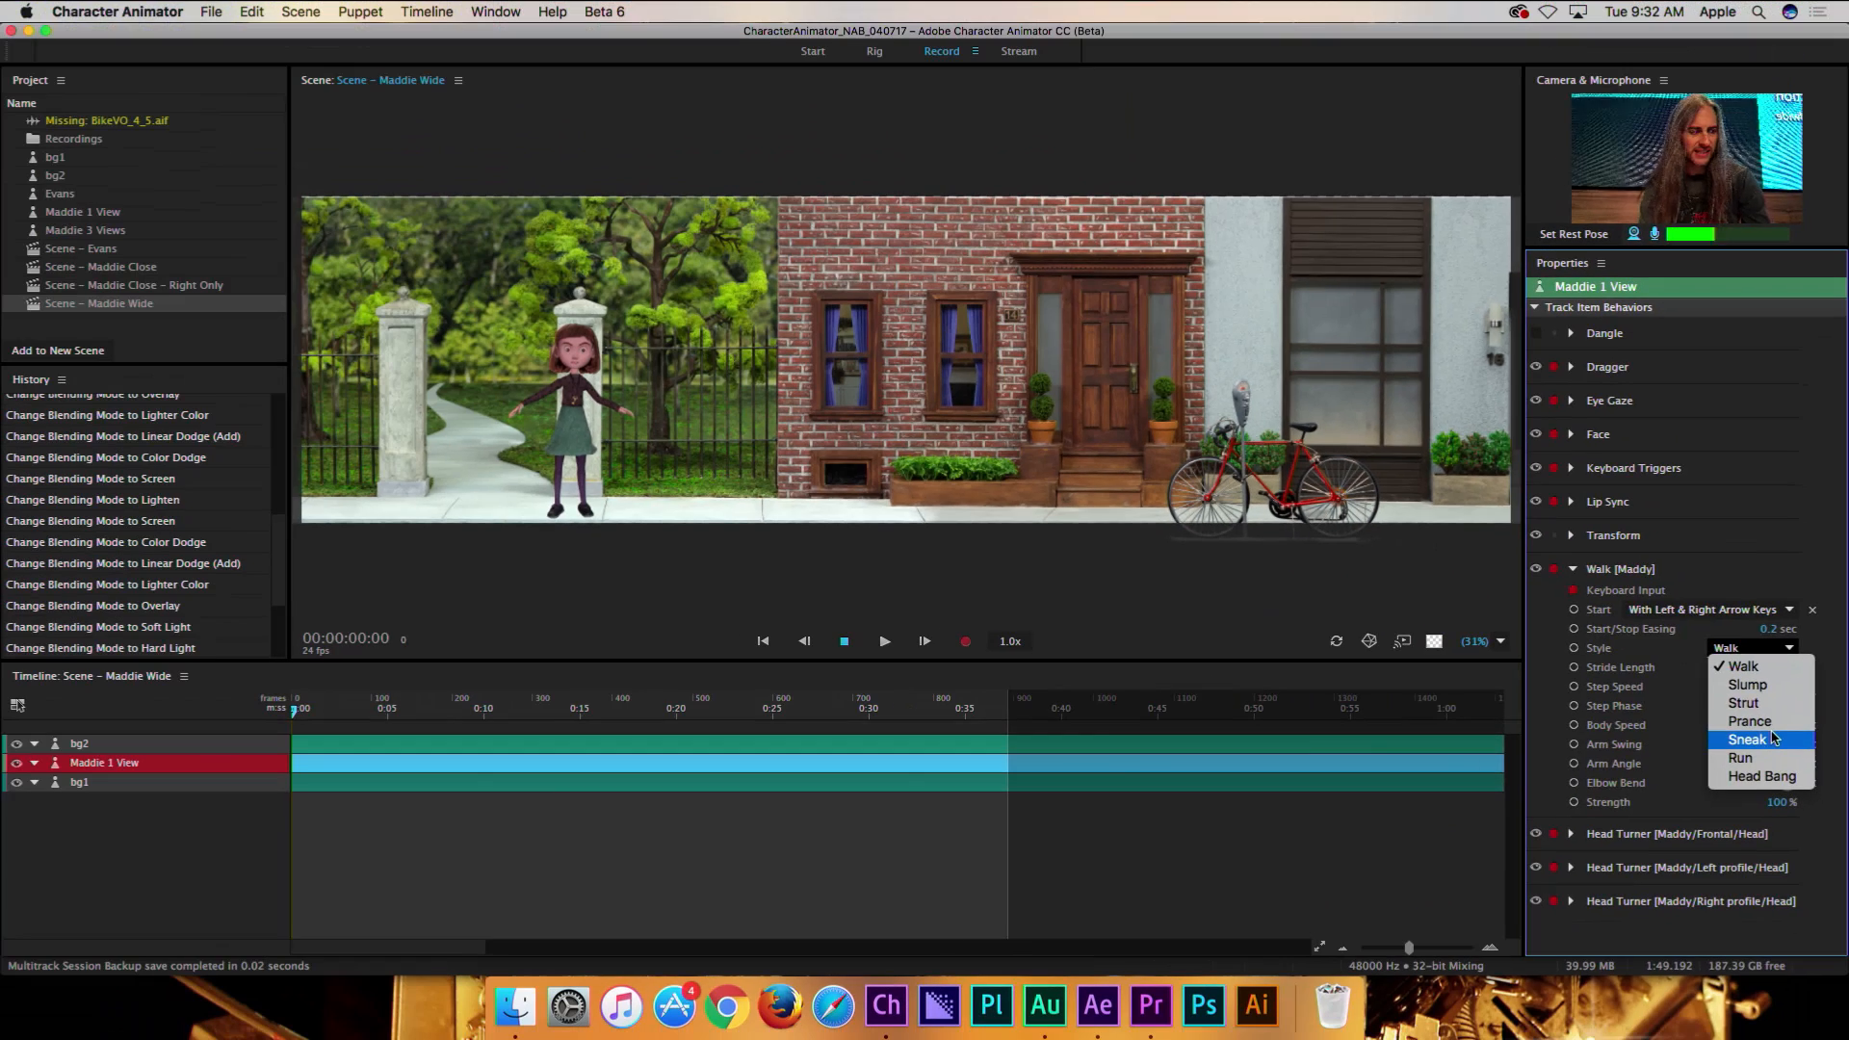
left_click(1655, 660)
key("Right")
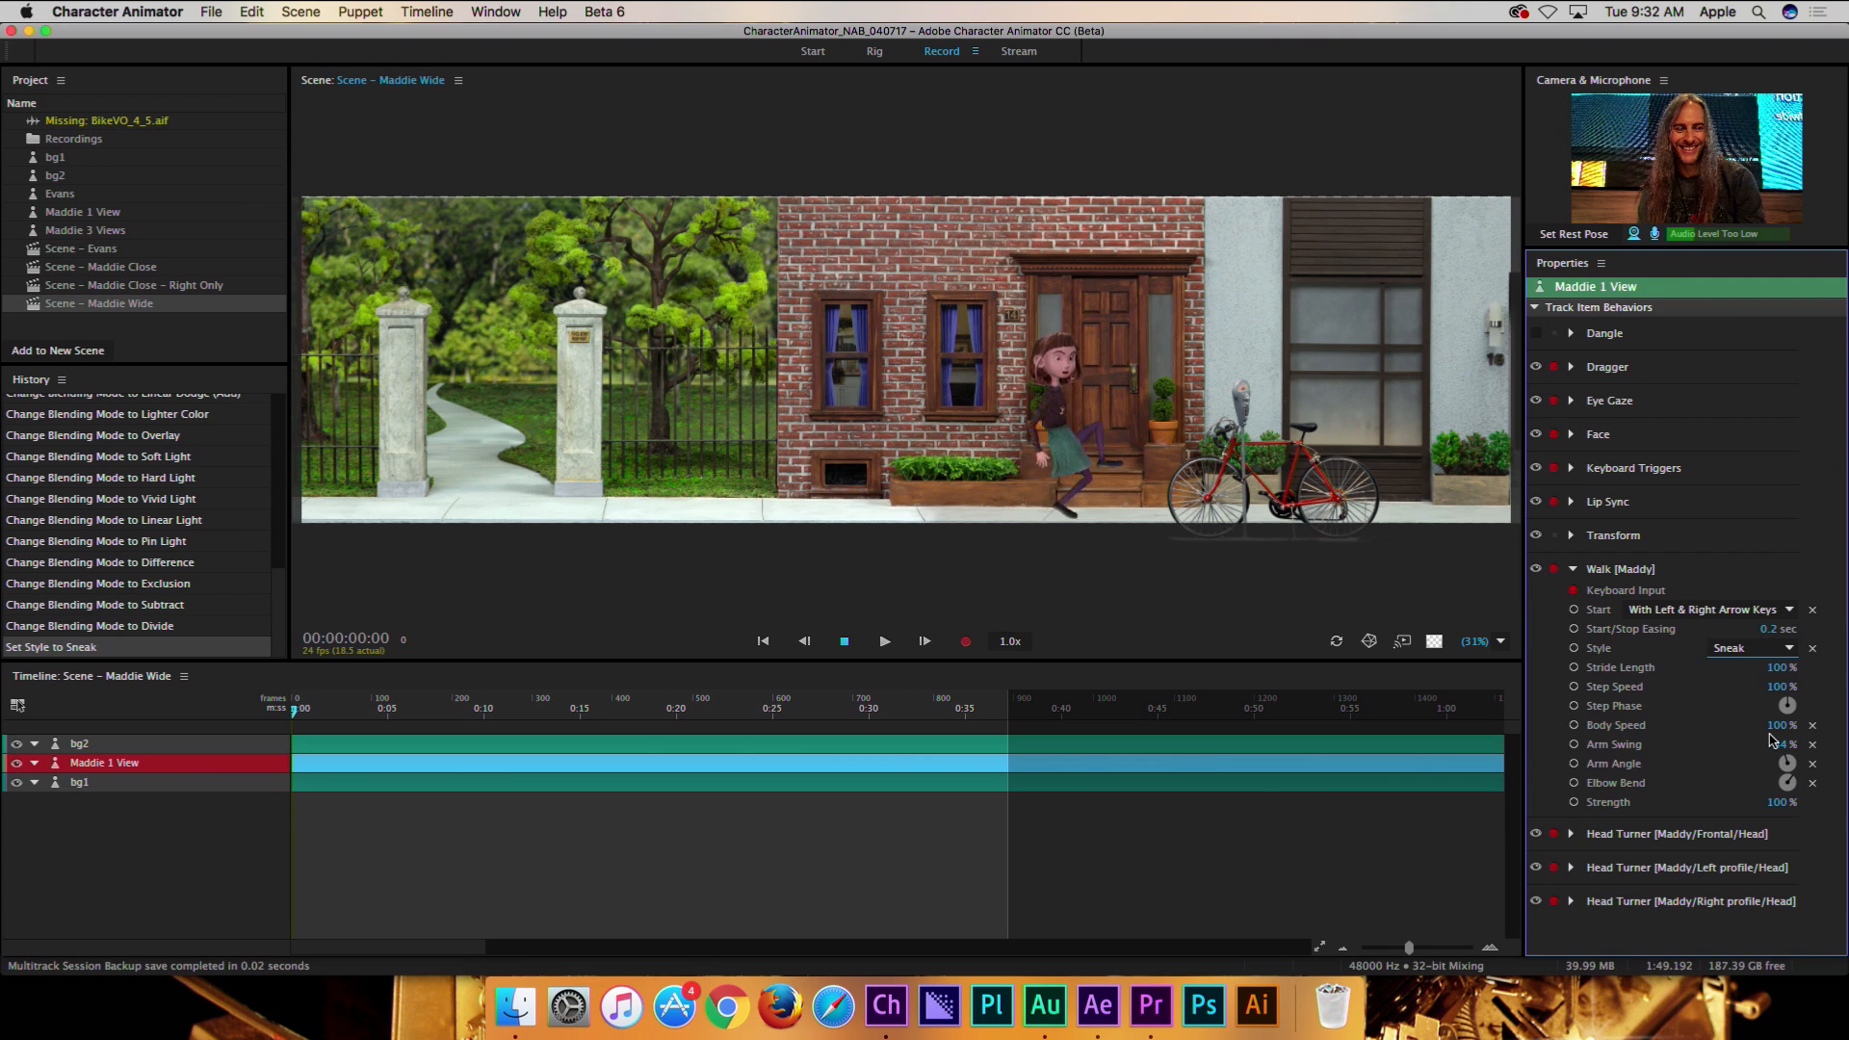
key("Left")
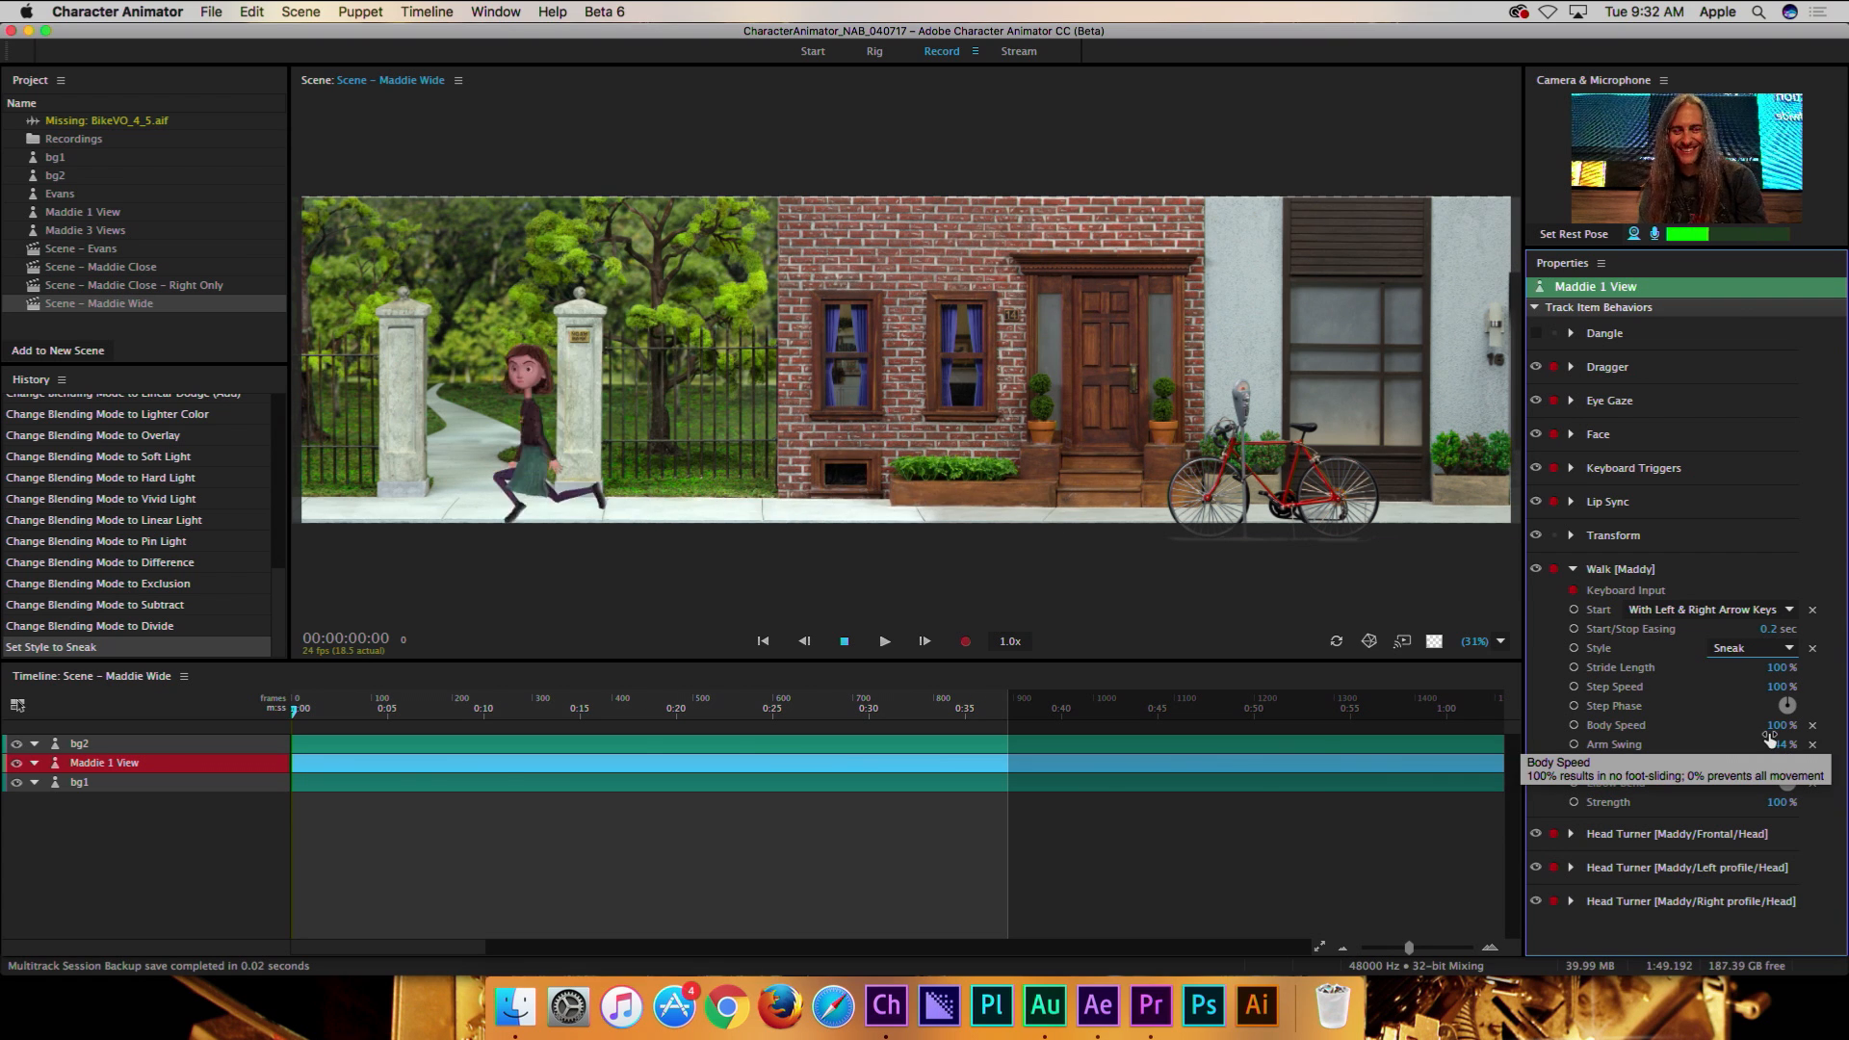
key("Right")
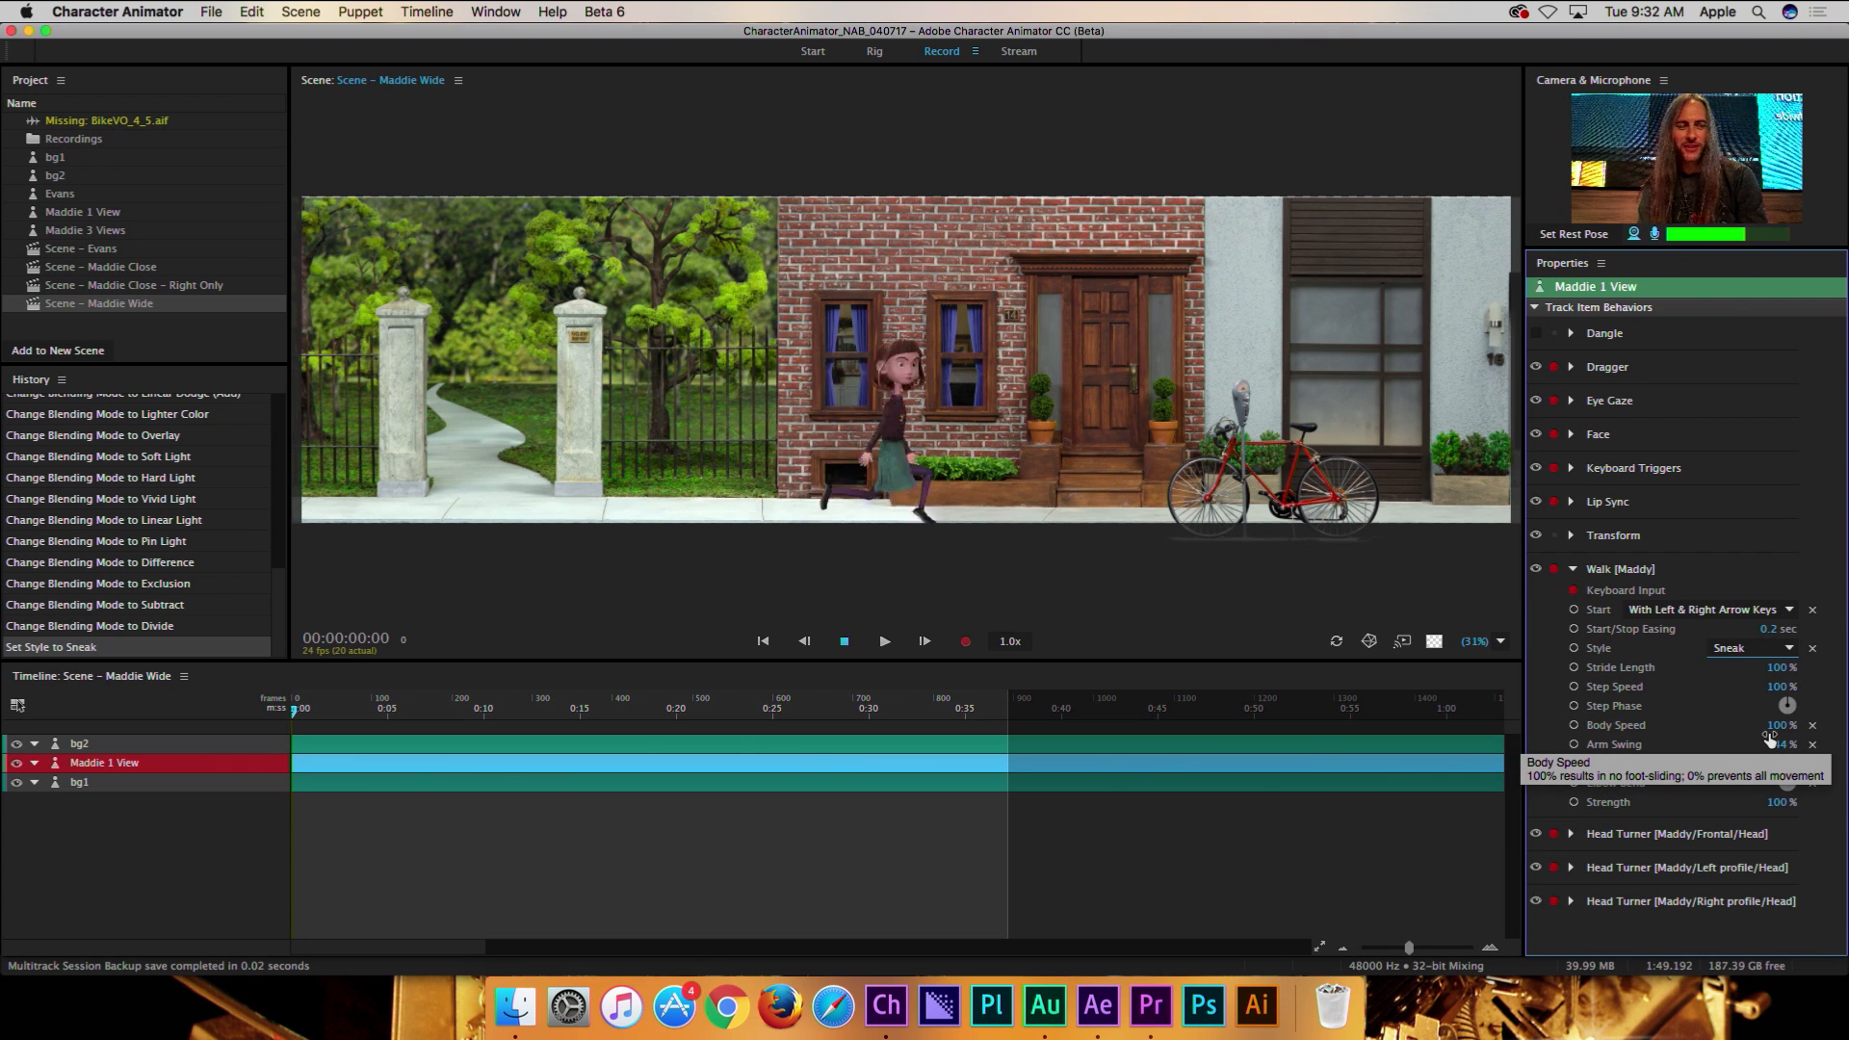